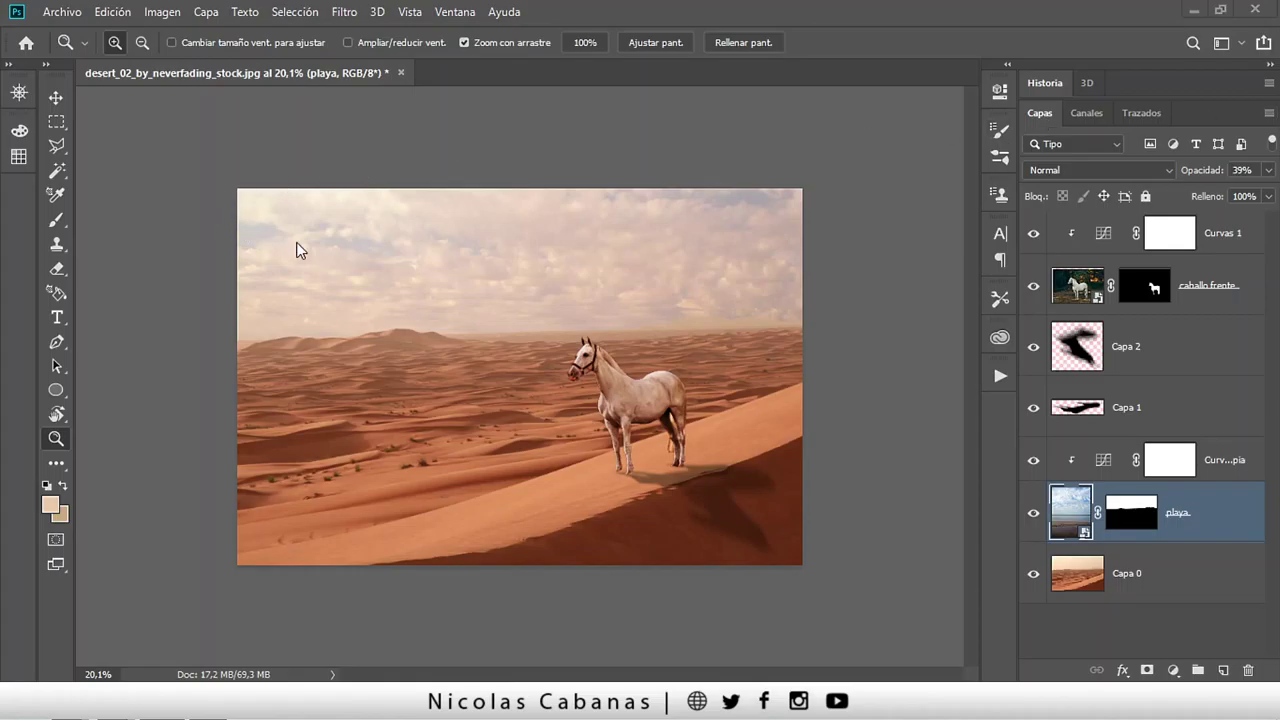
Toggle the cloudy sky layer to compare, then select the Curvas 1 adjustment layer.
left_click(1033, 516)
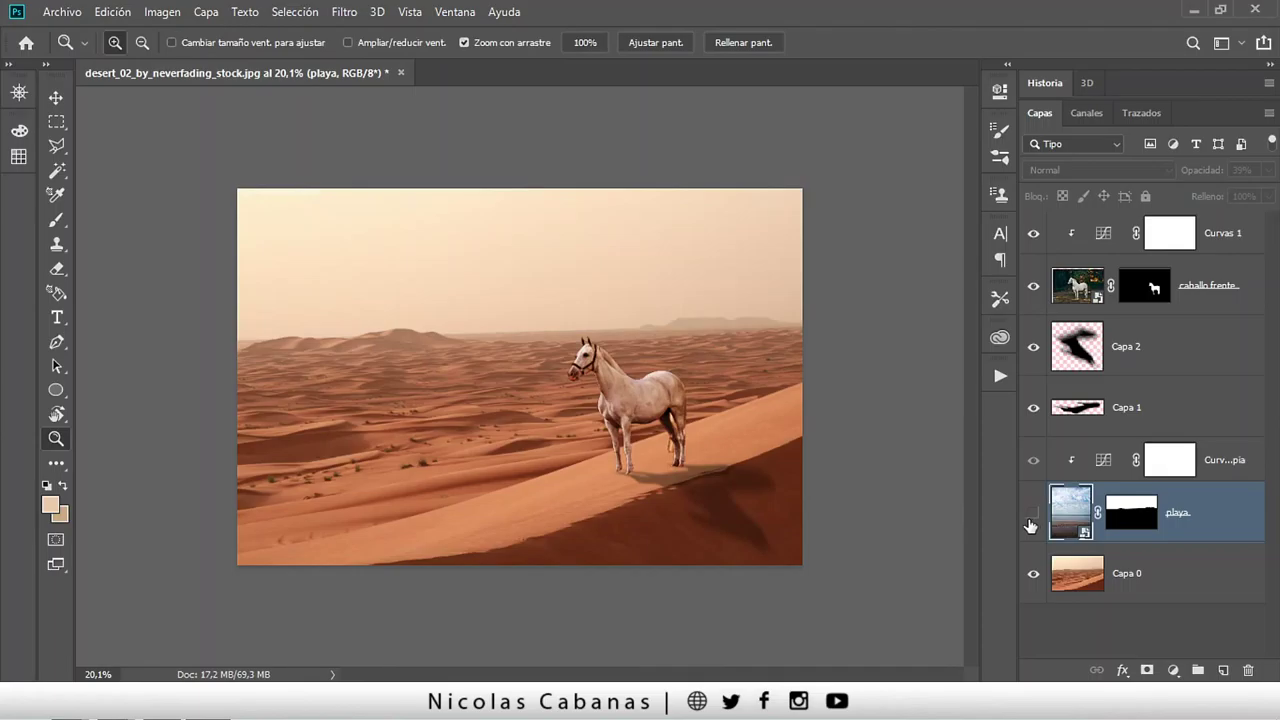
left_click(1031, 520)
left_click(1027, 522)
left_click(1025, 524)
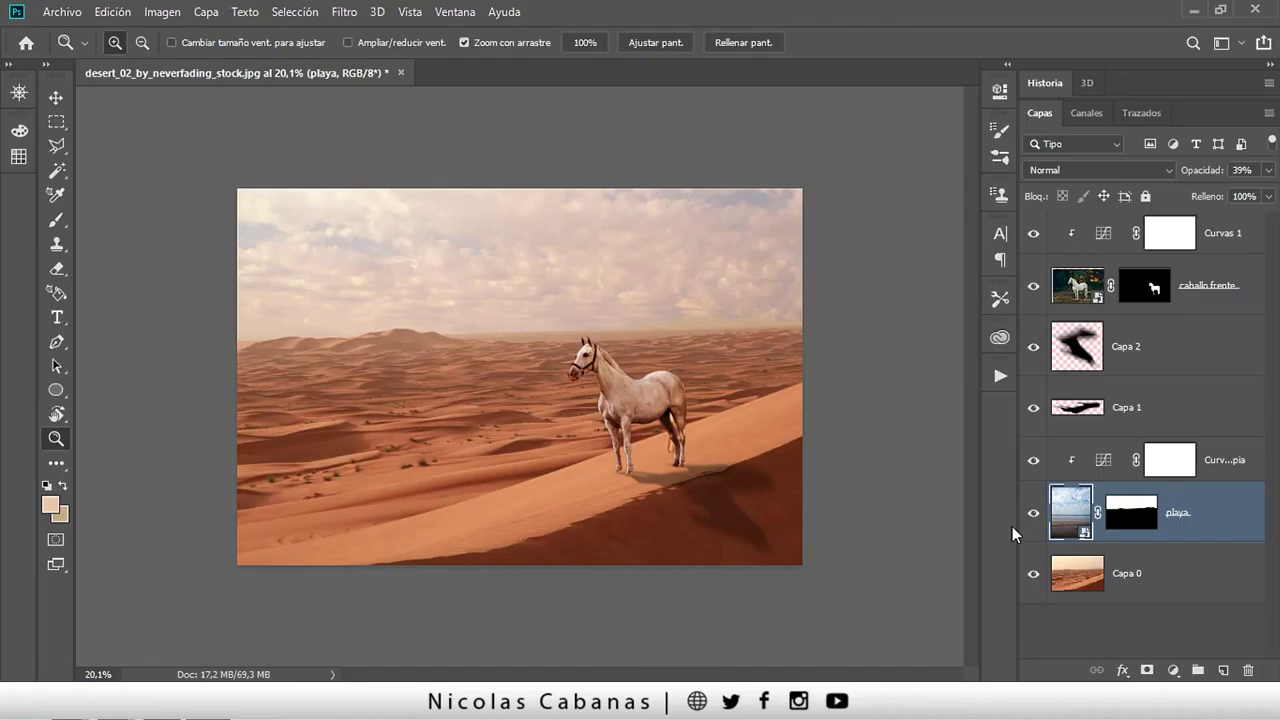
left_click(1205, 452)
left_click(1222, 240)
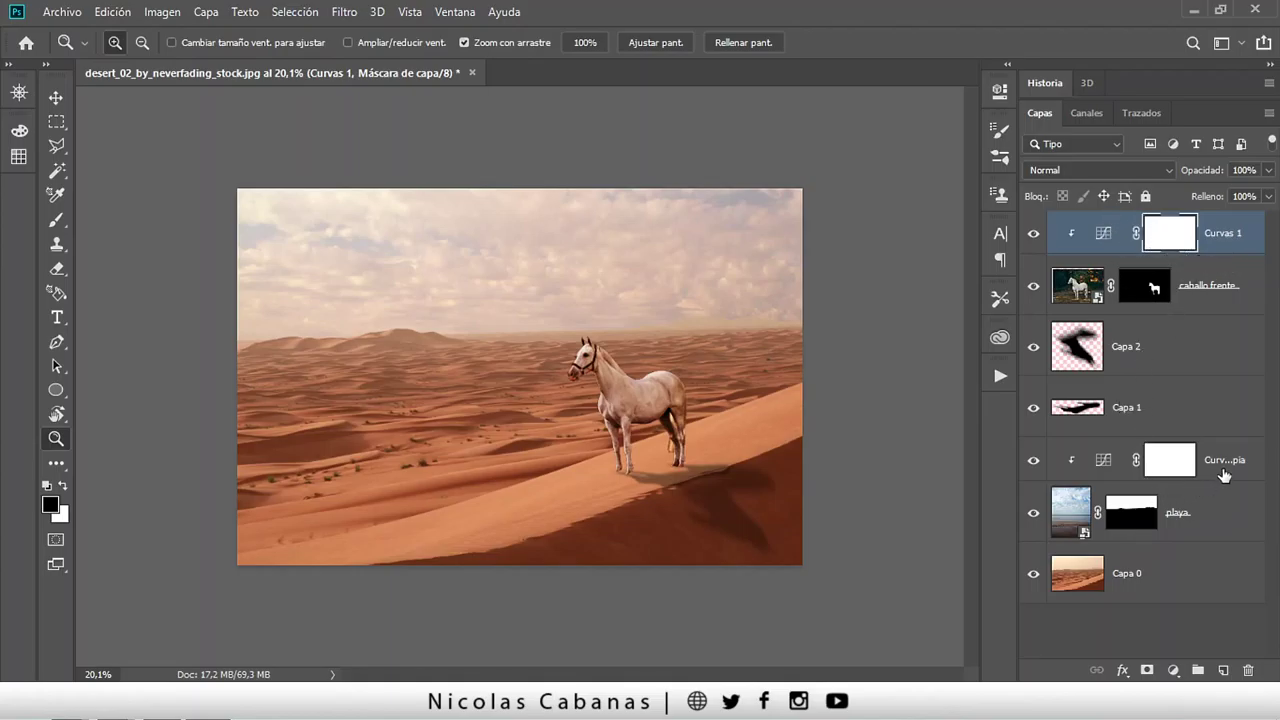
Hide Curvas 1 and release its clipping mask from the horse layer.
left_click(1034, 233)
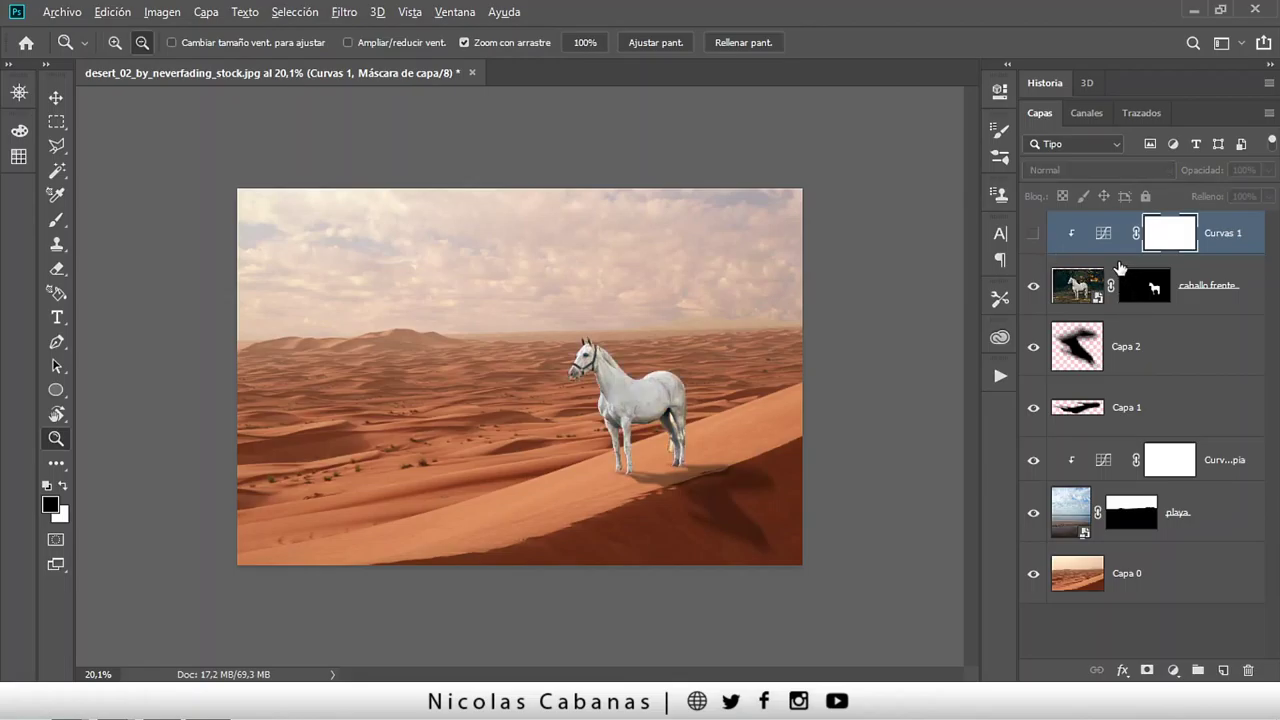
left_click(1110, 250, "alt")
mouse_move(608, 429)
left_mouse_down()
mouse_move(687, 425)
mouse_move(677, 393)
left_mouse_up()
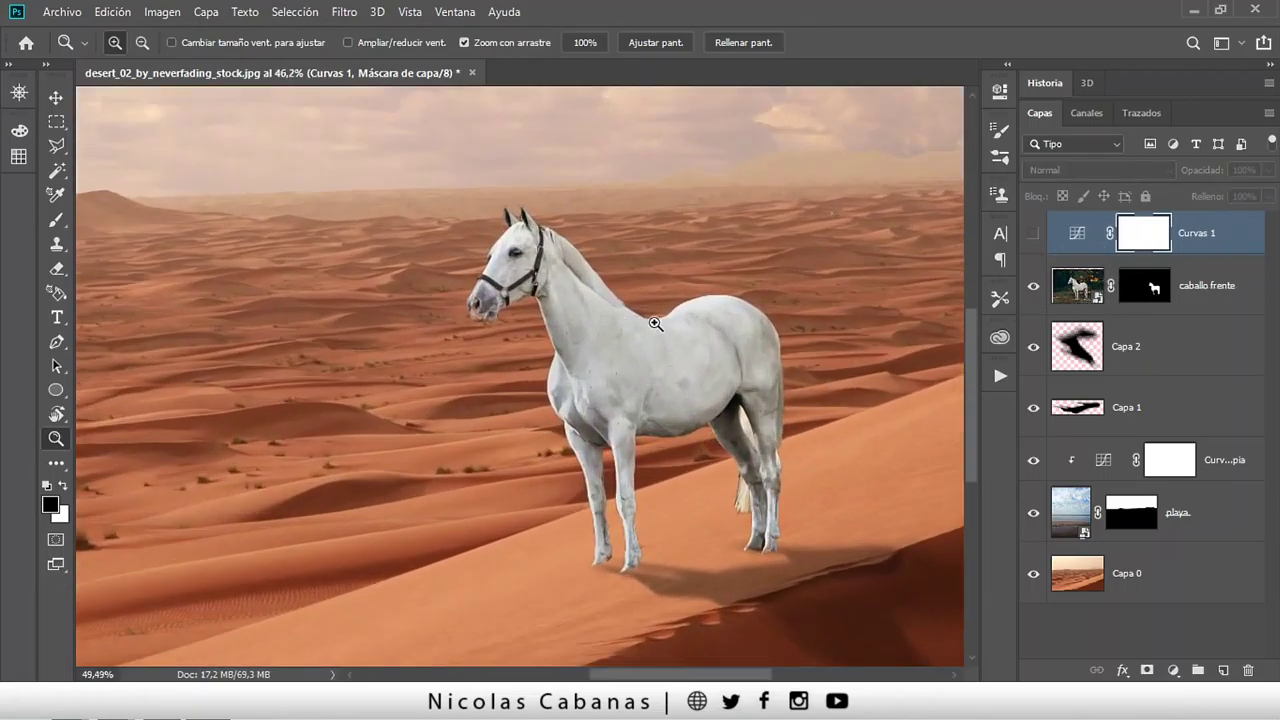
left_click_drag(611, 323, 868, 327)
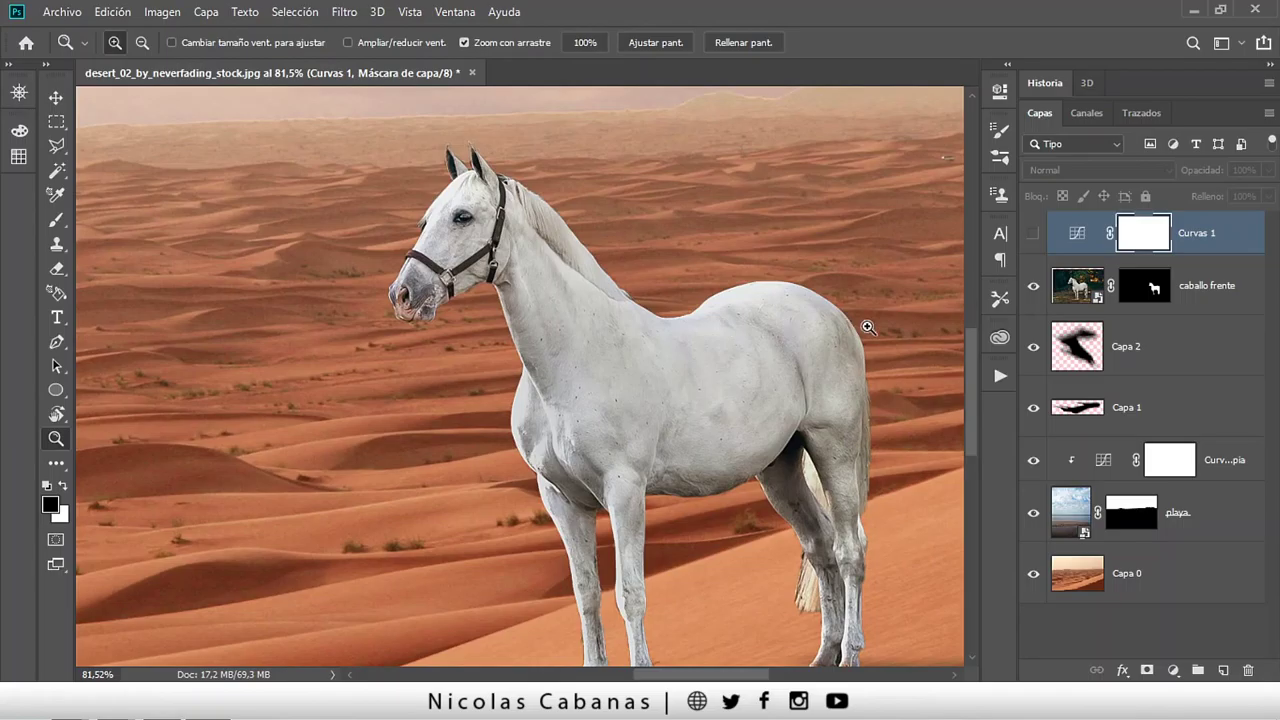
Temporarily disable the caballo frente mask to inspect the horse against its original background.
left_click(1153, 290, "shift")
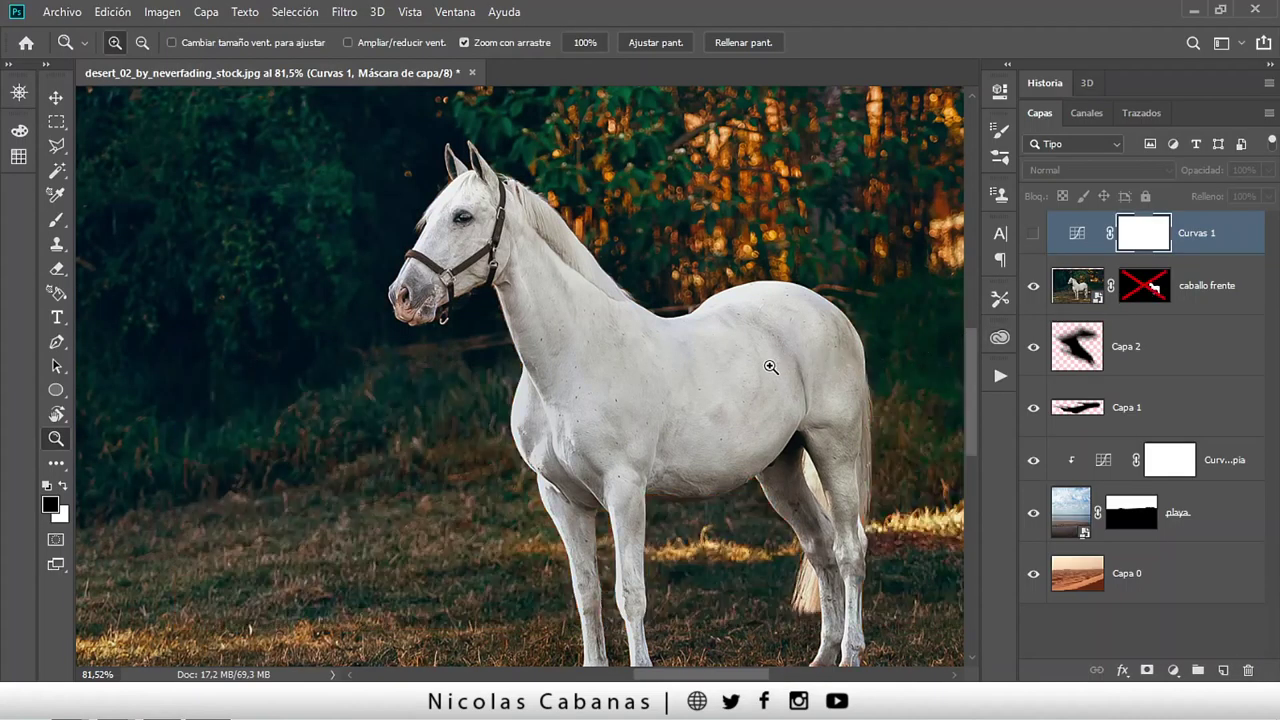
left_click_drag(768, 366, 665, 387)
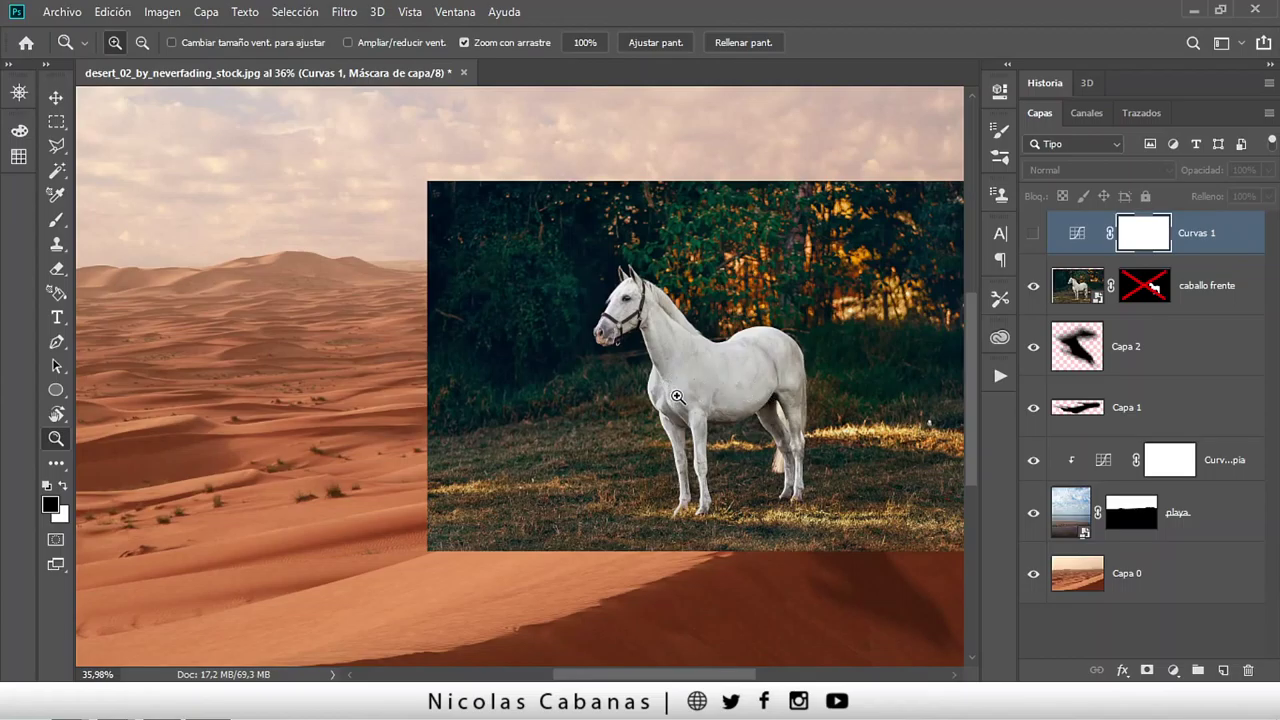
left_click_drag(638, 383, 937, 323)
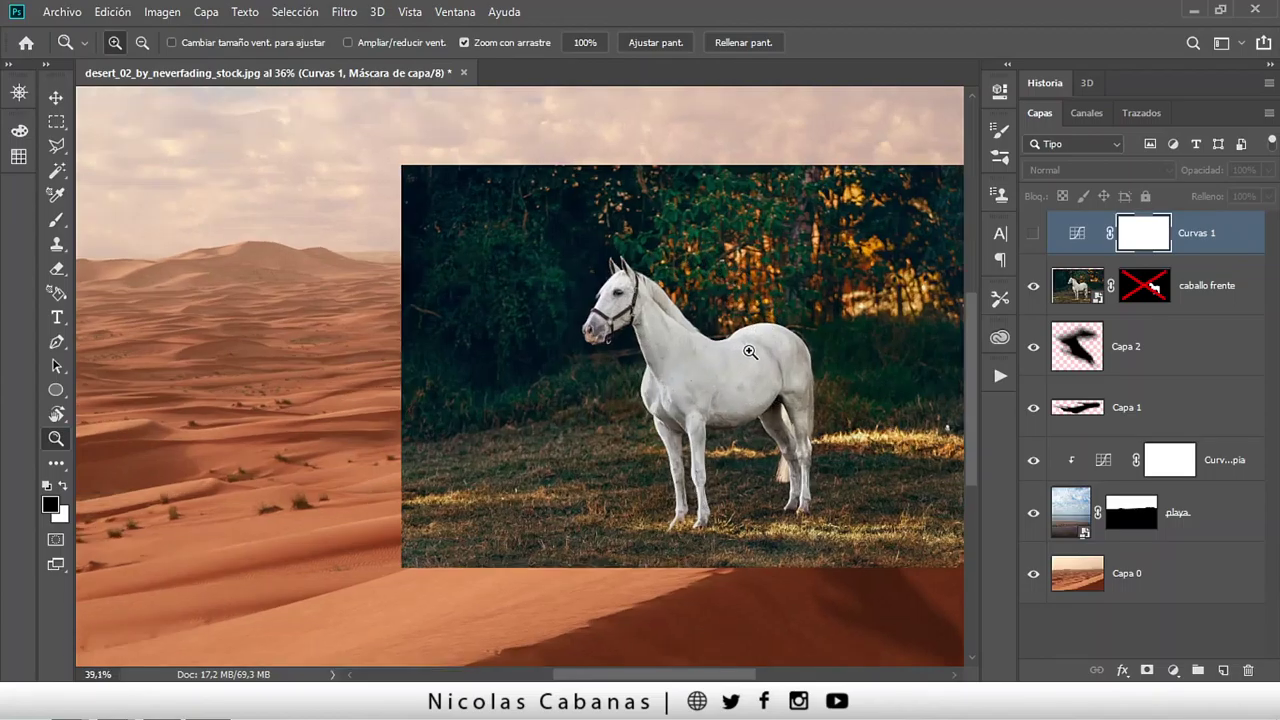
left_click(1143, 289, "shift")
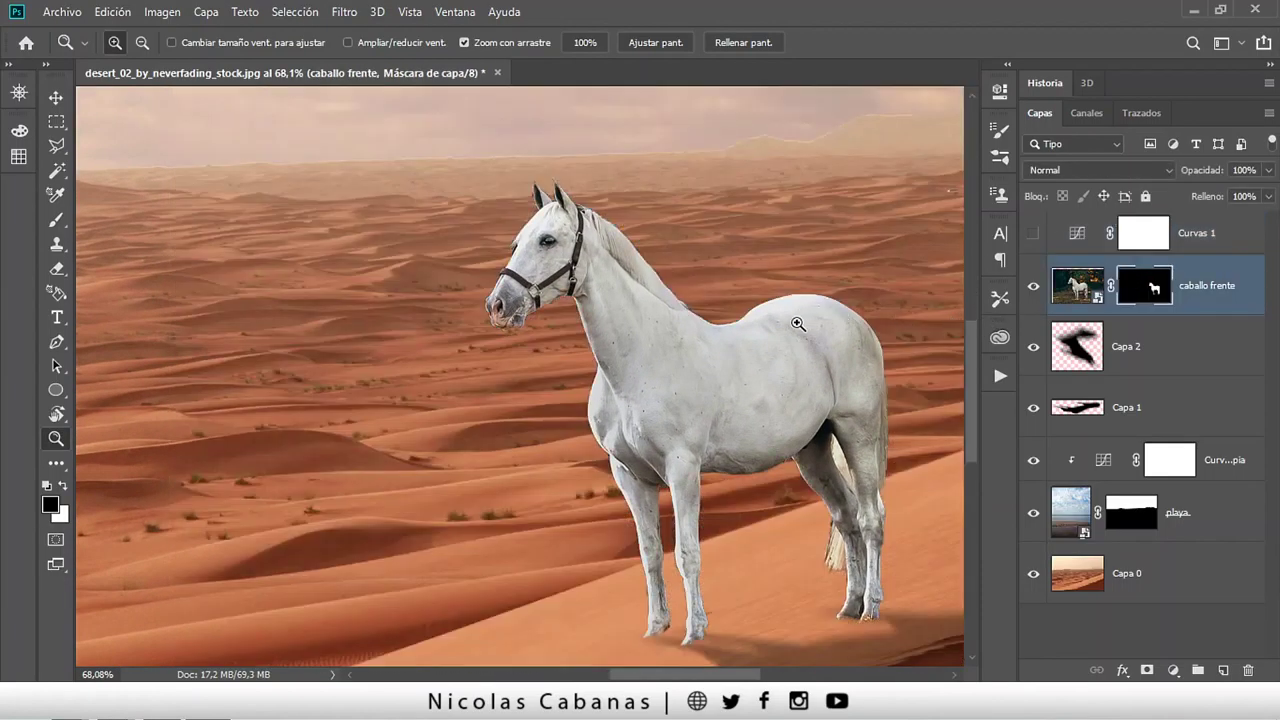
Zoom out over the dune and sky and bring up the new adjustment layer list.
left_click_drag(812, 322, 633, 349)
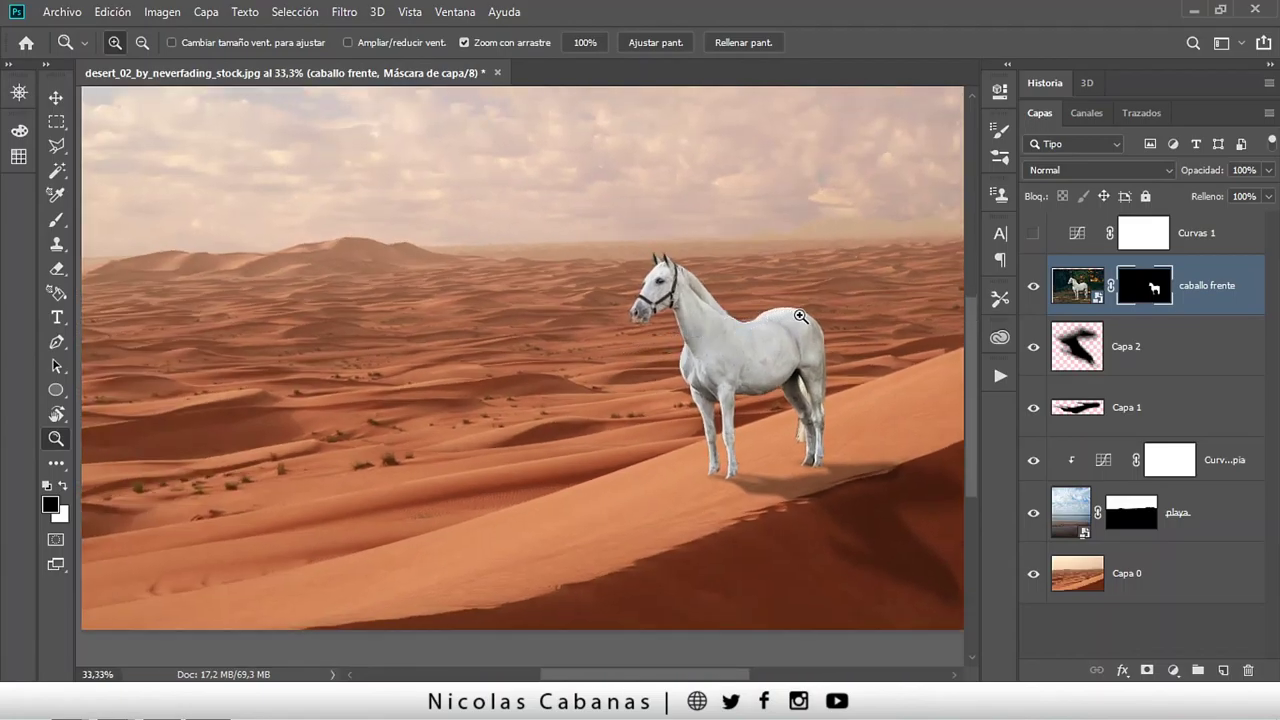
left_click_drag(566, 395, 575, 393)
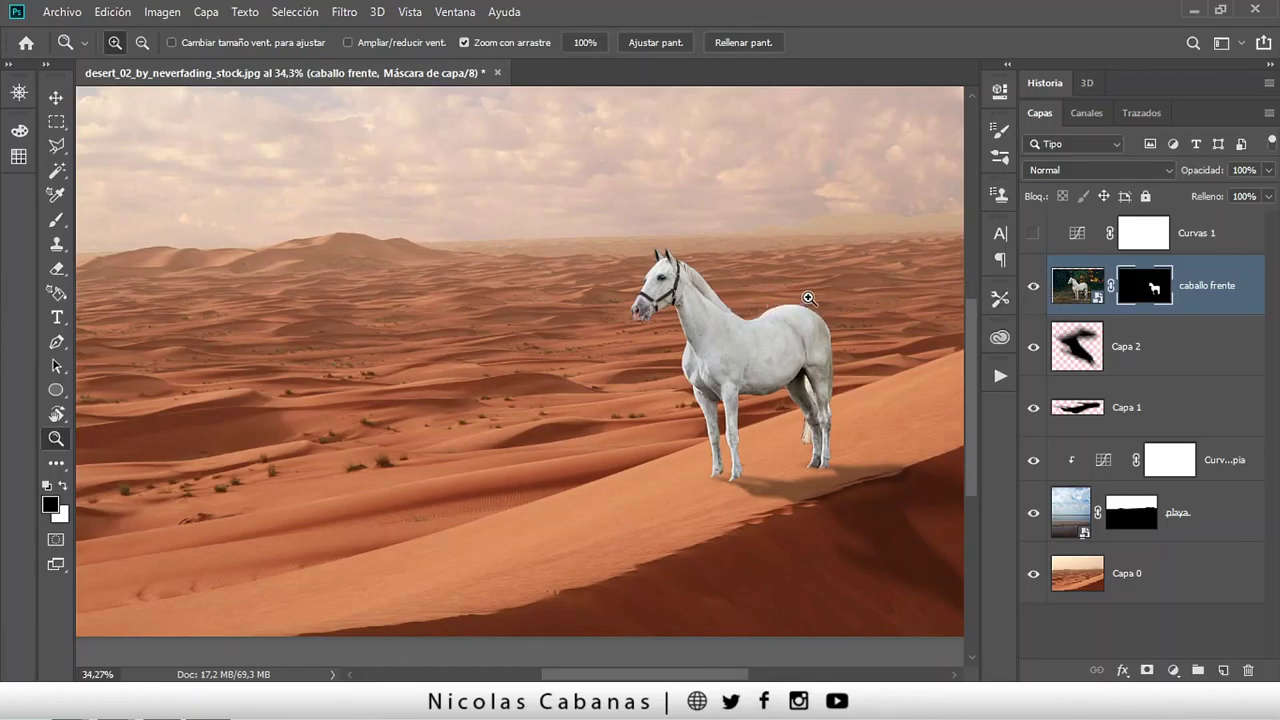
left_click_drag(810, 298, 818, 296)
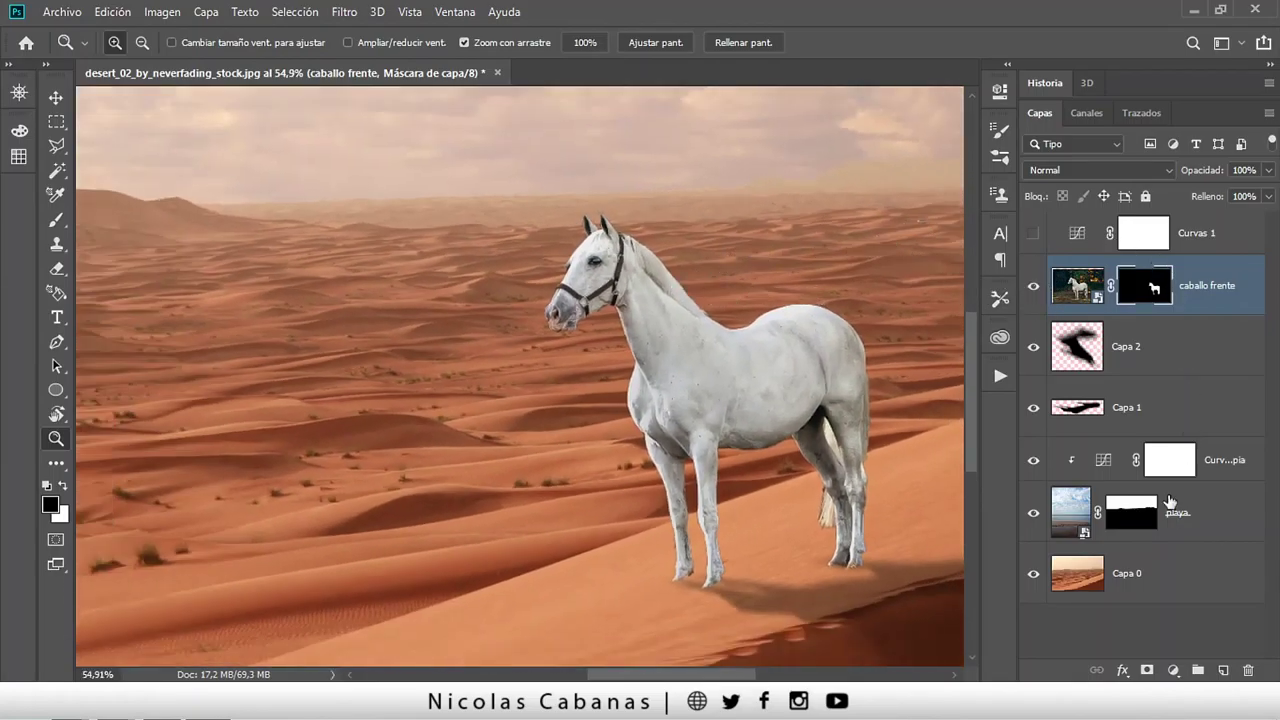
left_click(1172, 671)
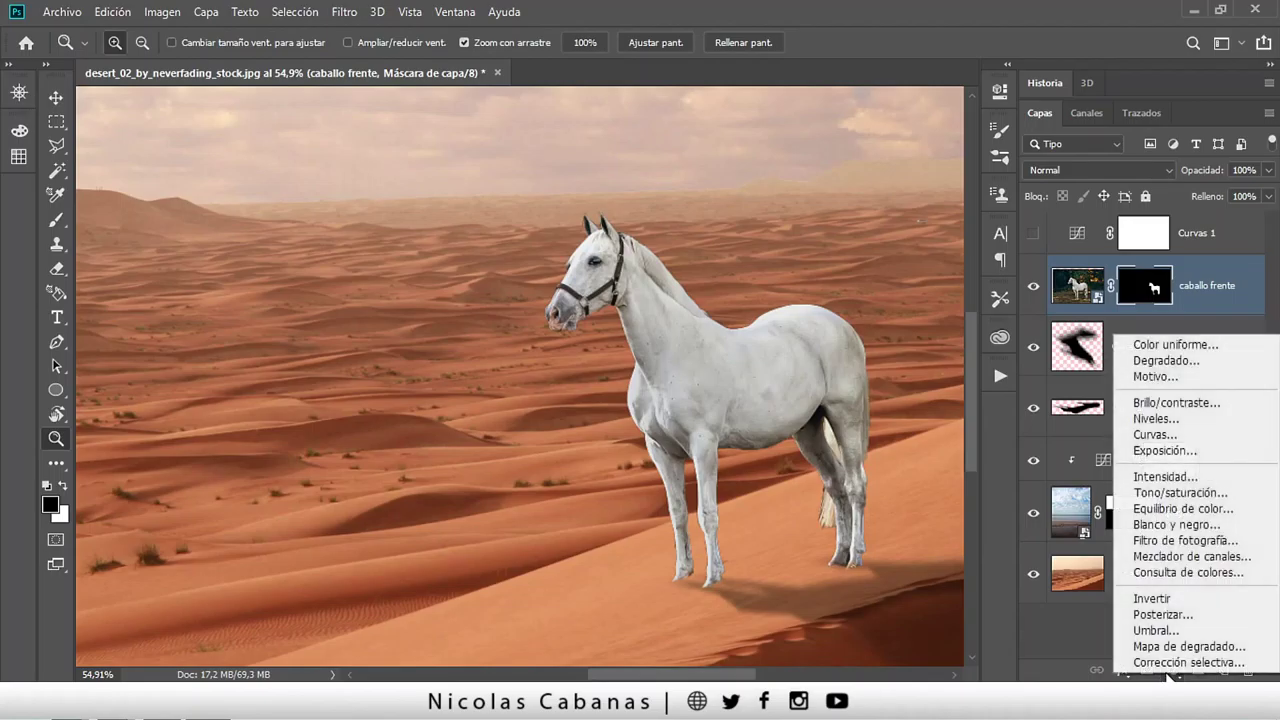
Add a Curves adjustment with the RGB midpoint lowered to 132→72, clipped to the horse layer.
left_click(1171, 434)
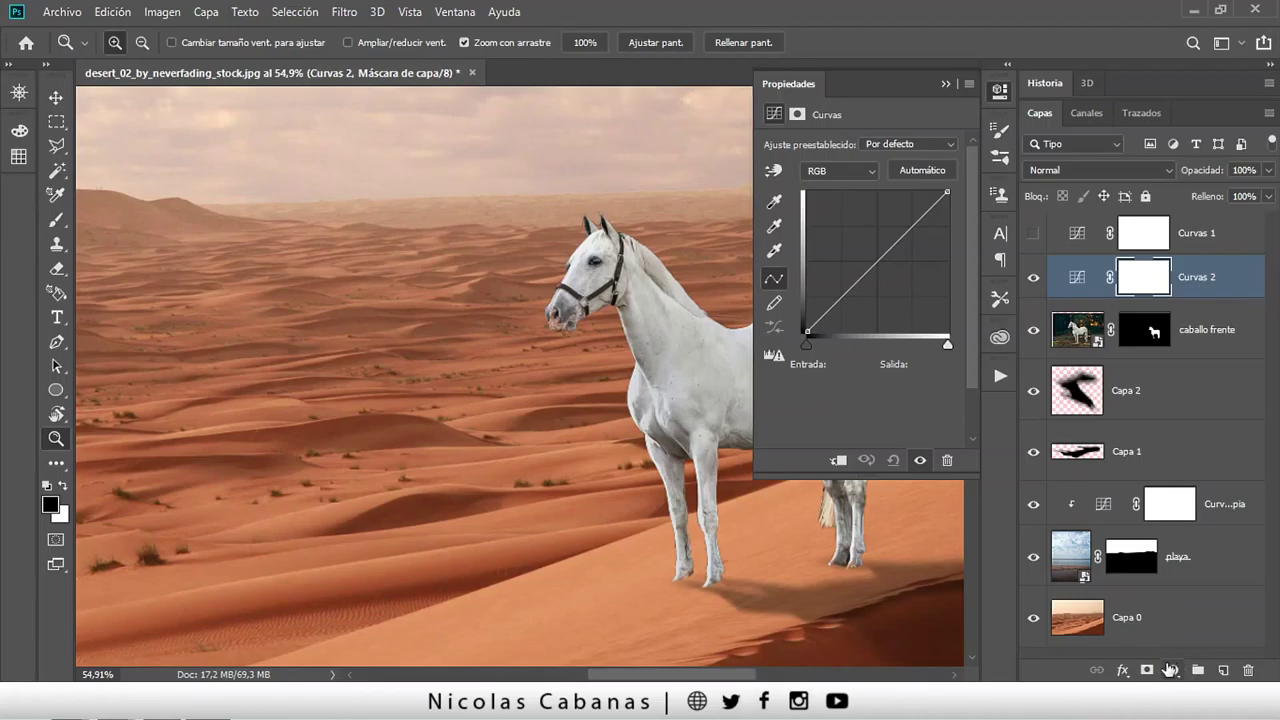
left_click(207, 13)
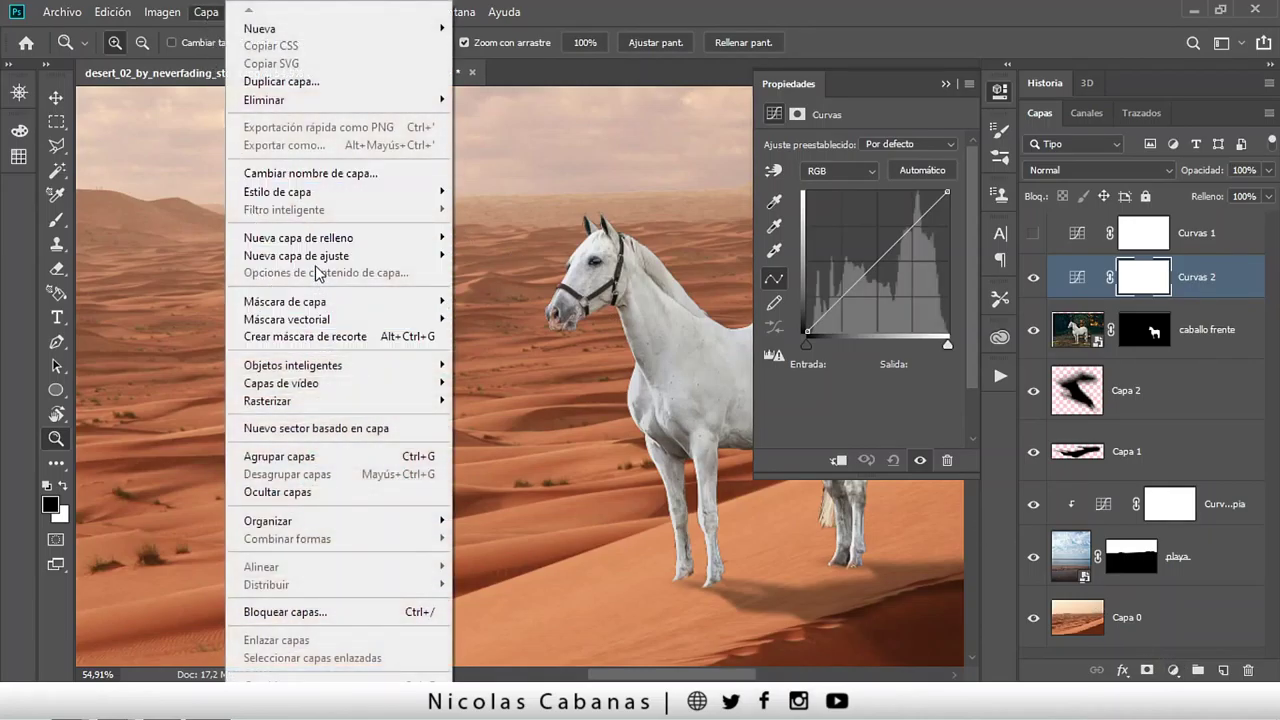
mouse_move(296, 256)
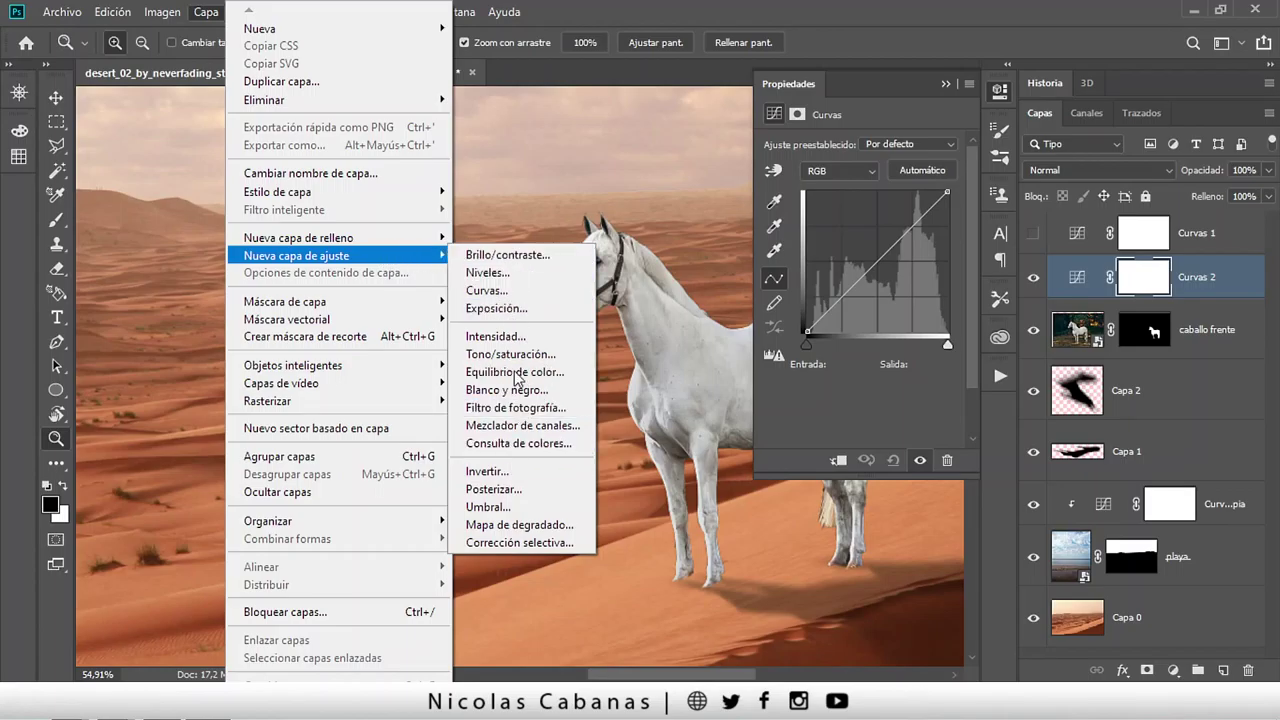
left_click(906, 399)
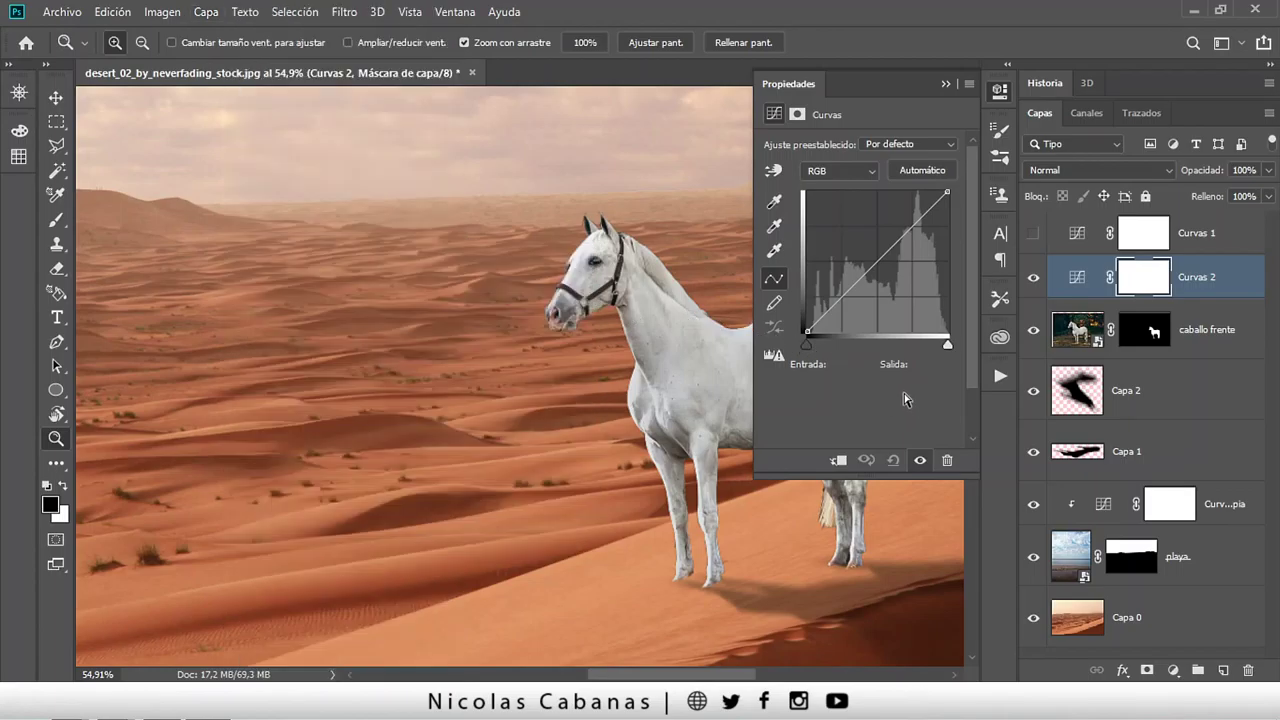
left_click_drag(655, 376, 343, 345)
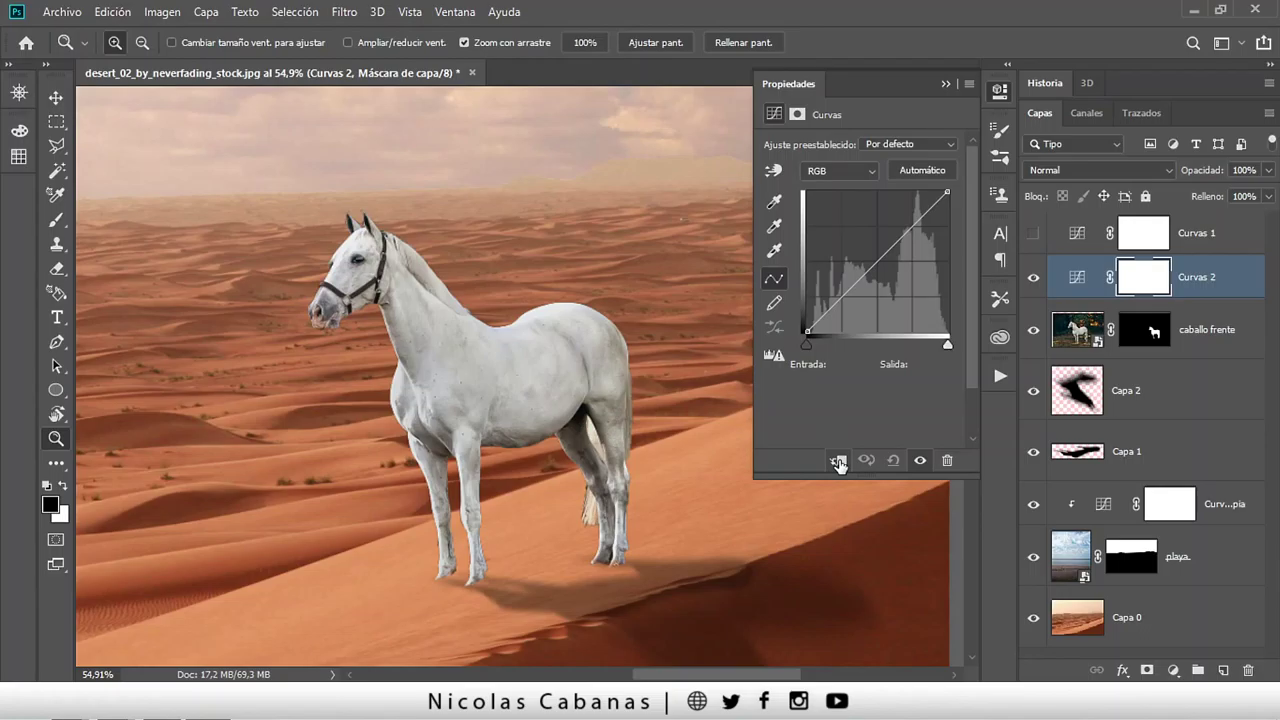
left_click_drag(877, 262, 879, 292)
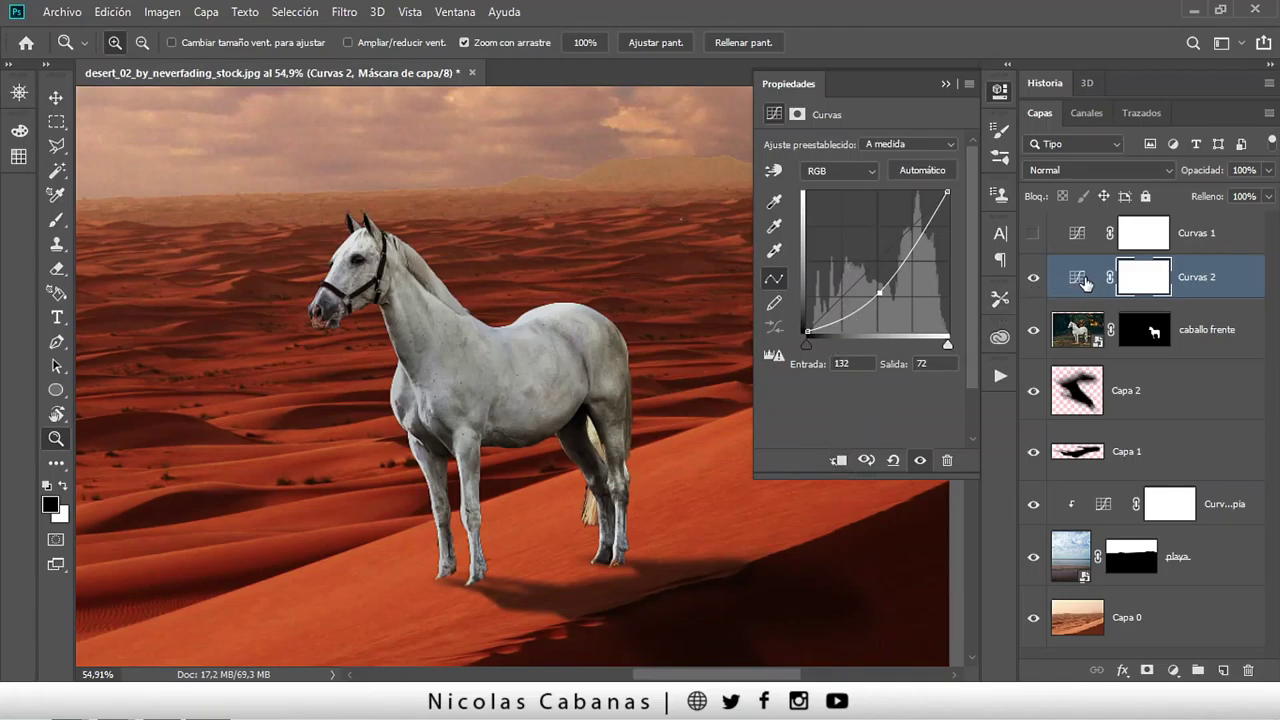
left_click(838, 458)
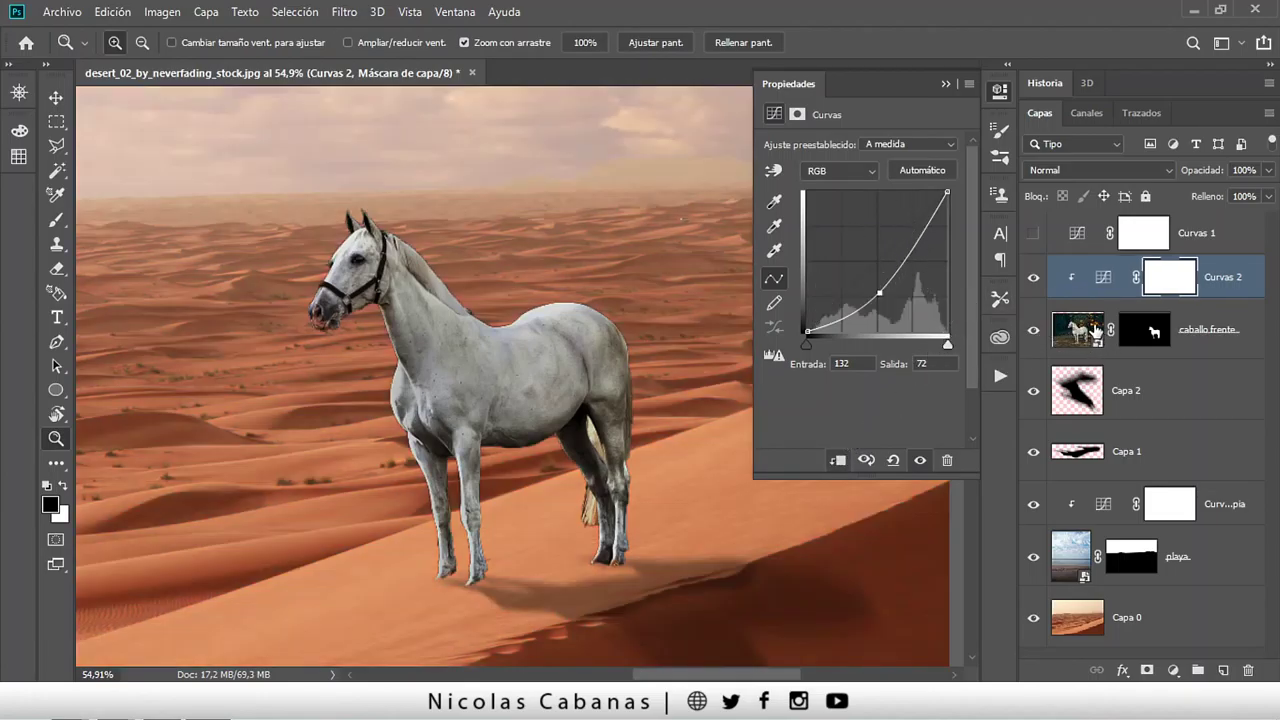
Unclip Curvas 2 to compare, then Alt-click to clip it back to caballo frente.
left_click(838, 462)
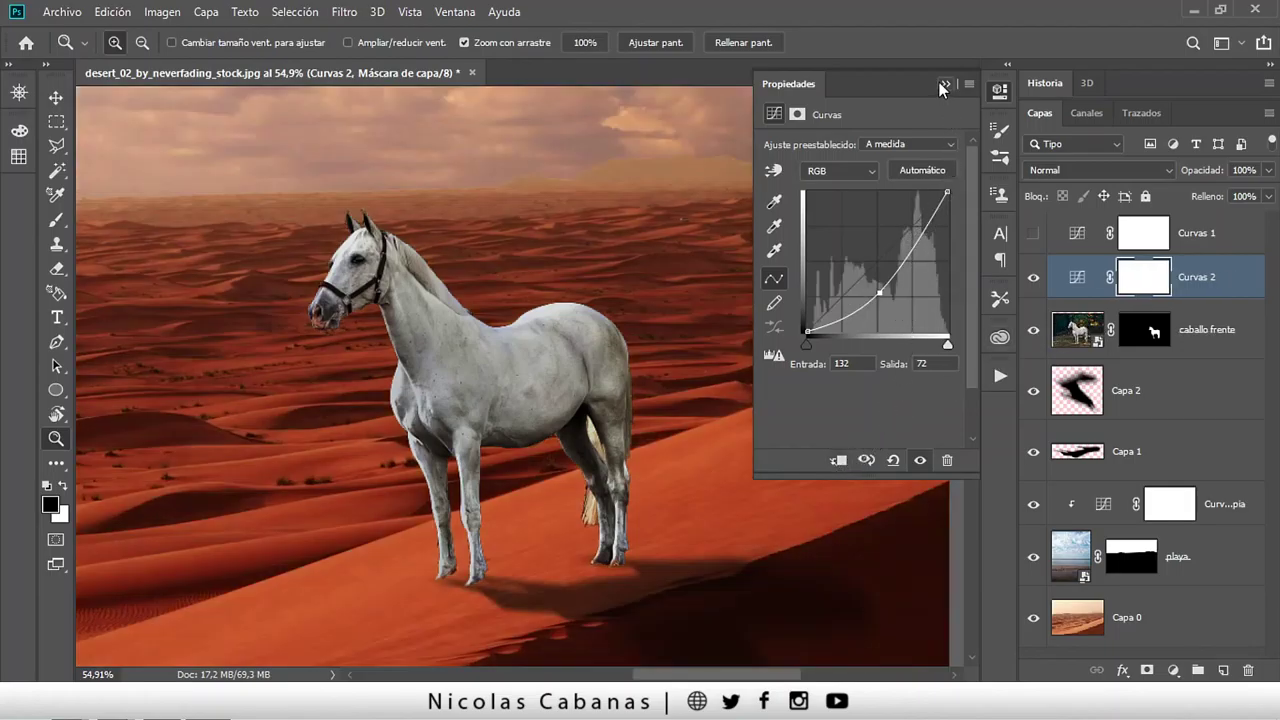
left_click(943, 86)
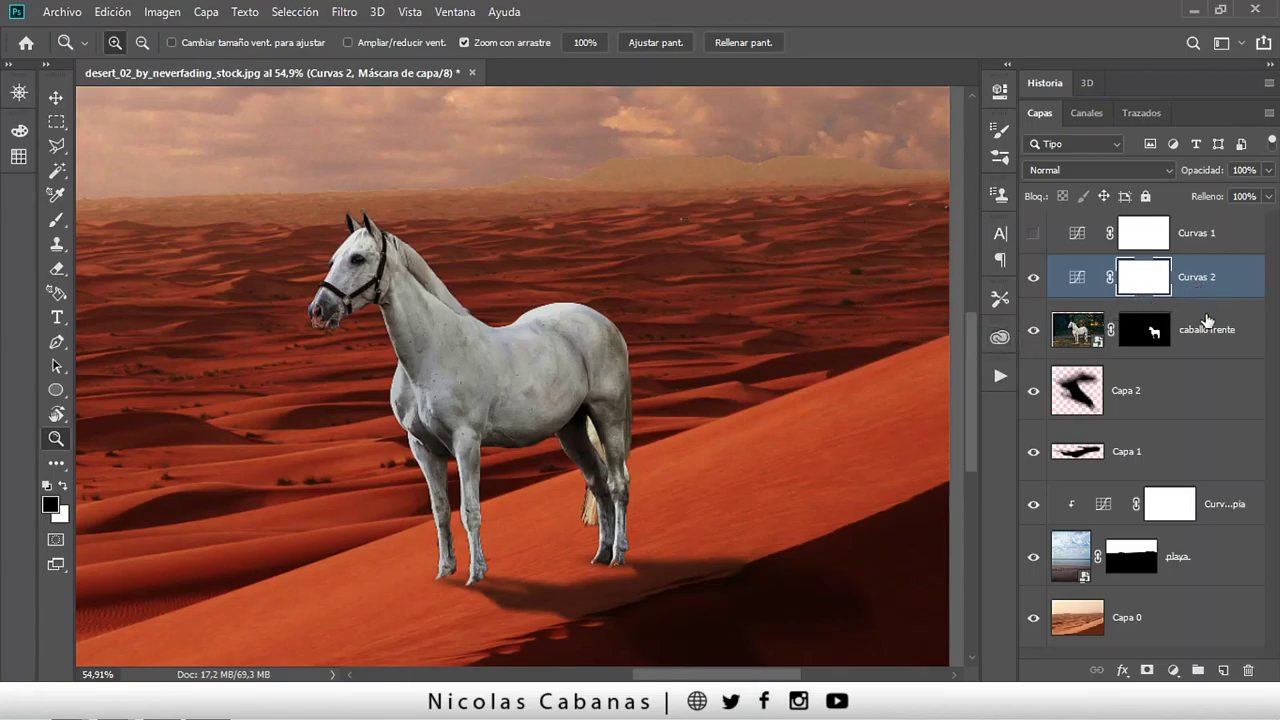
key("alt")
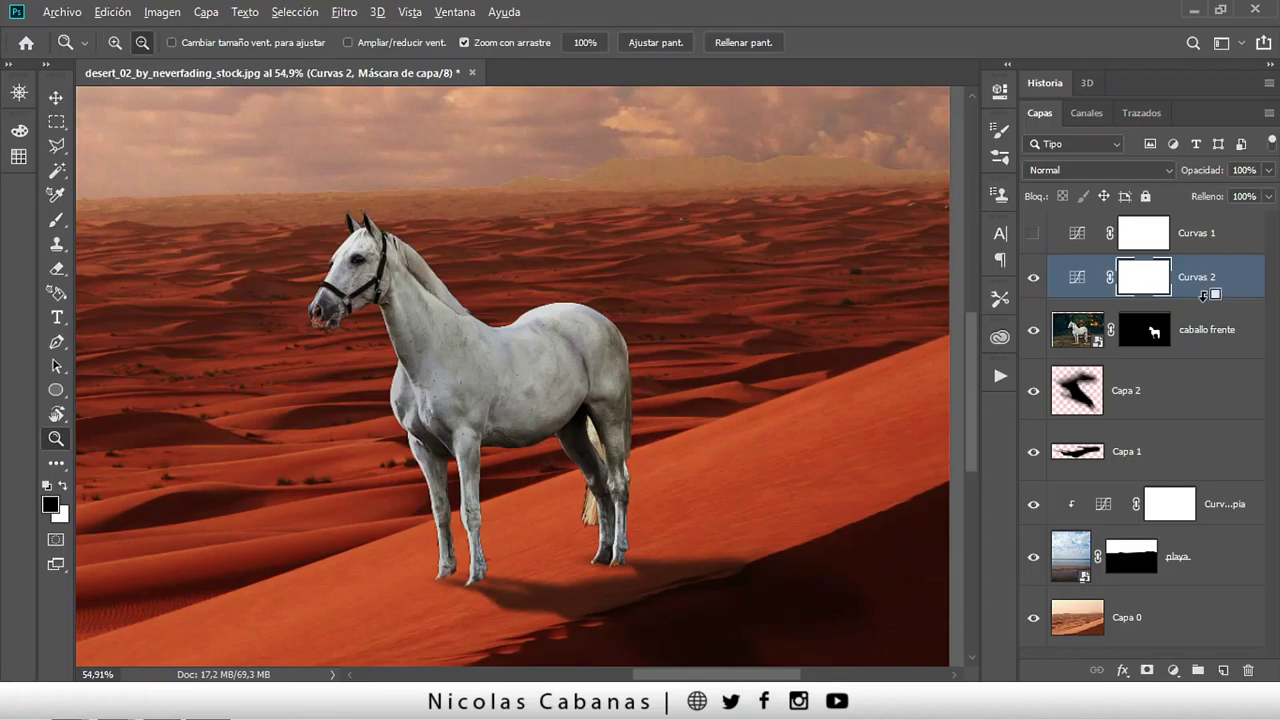
key("alt")
left_click(1206, 302, "alt")
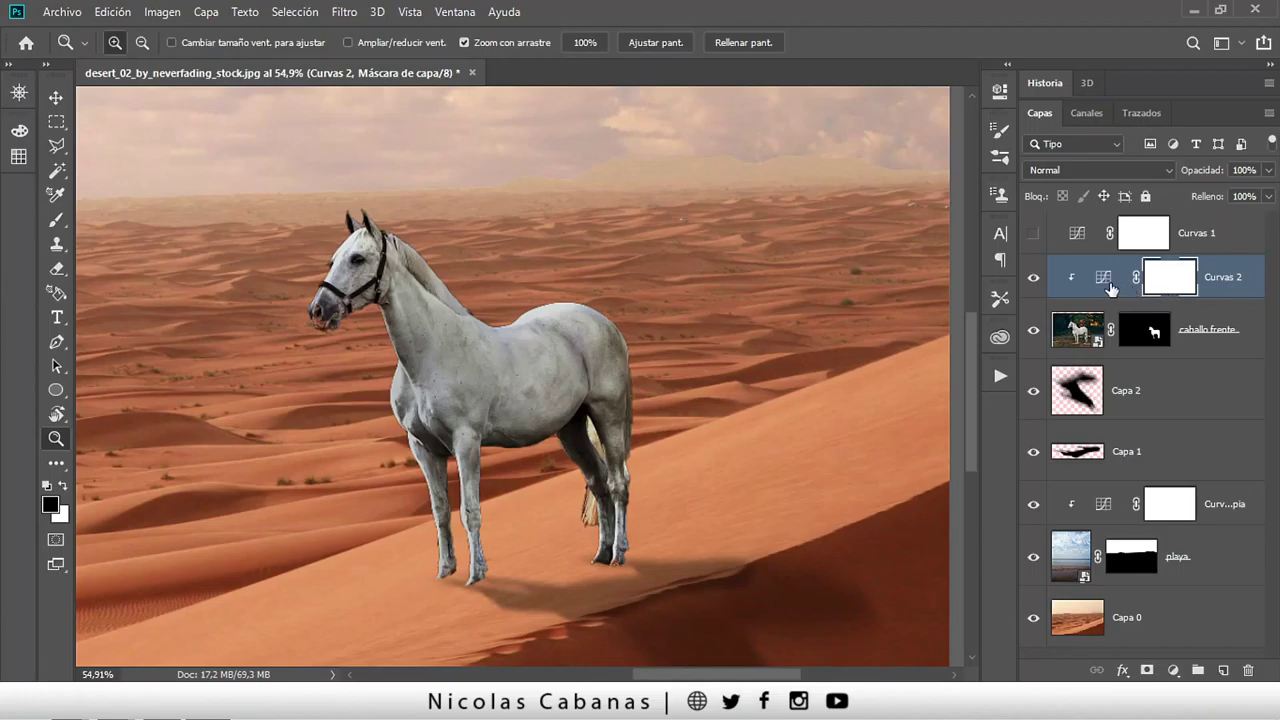
Move the Curvas 2 RGB midpoint to input 115, output 75, keeping it clipped to the horse.
double_click(1103, 279)
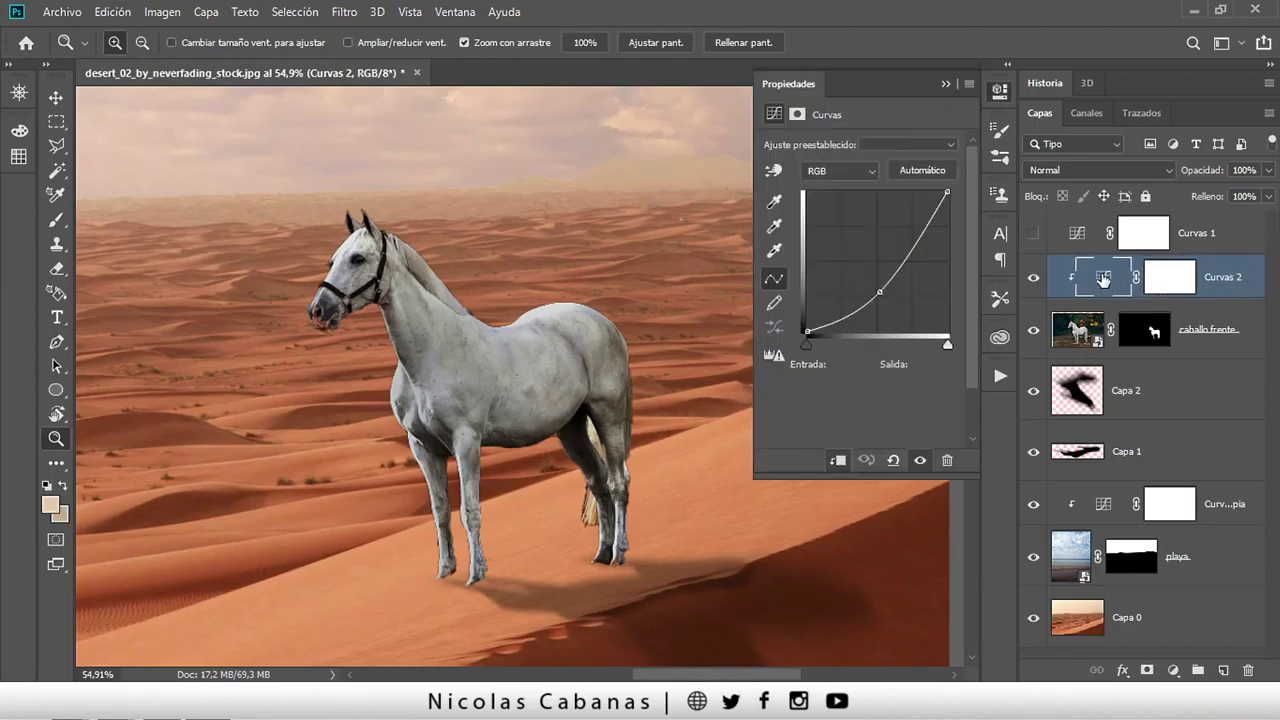
left_click(835, 461)
left_click(835, 461)
left_click(837, 462)
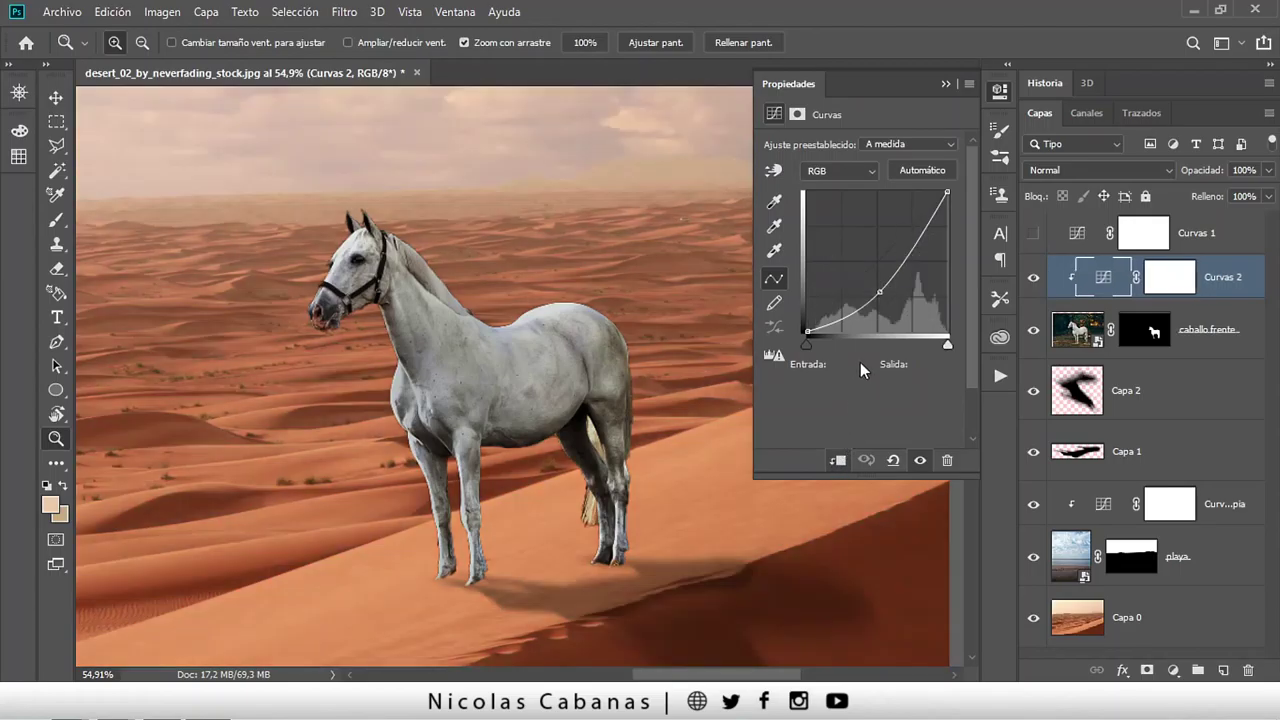
left_click_drag(880, 291, 871, 288)
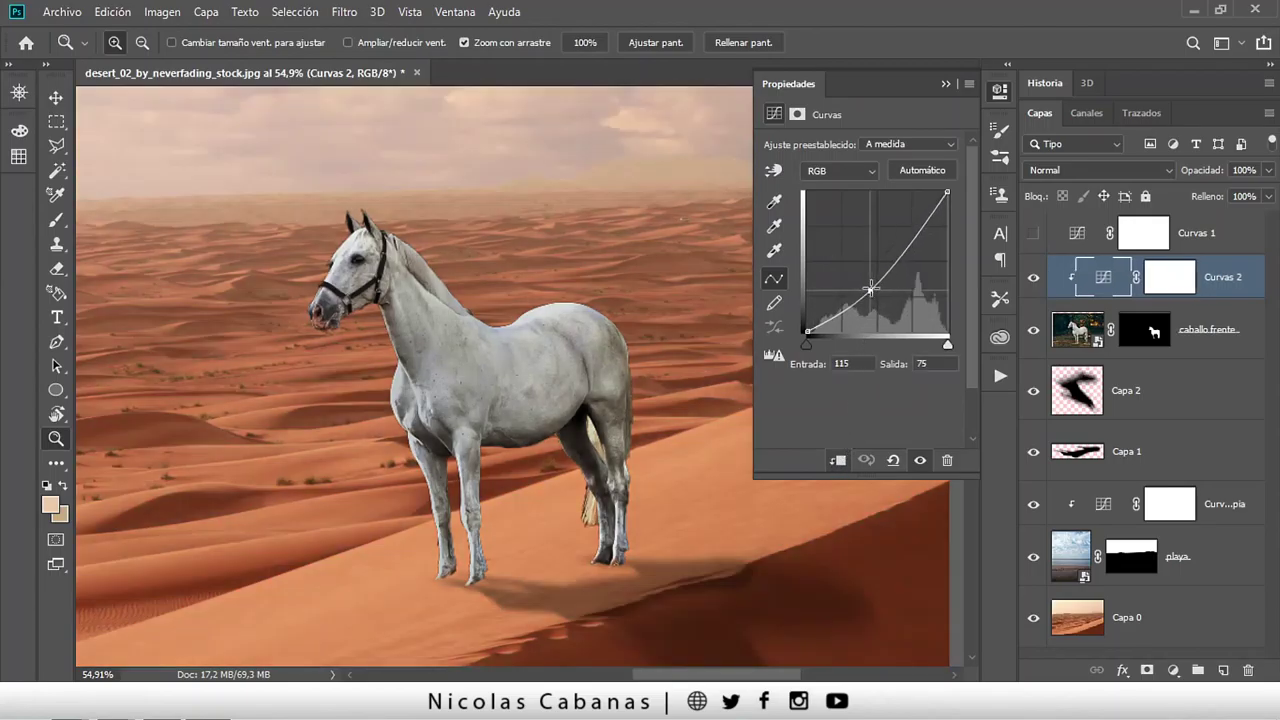
left_click(841, 172)
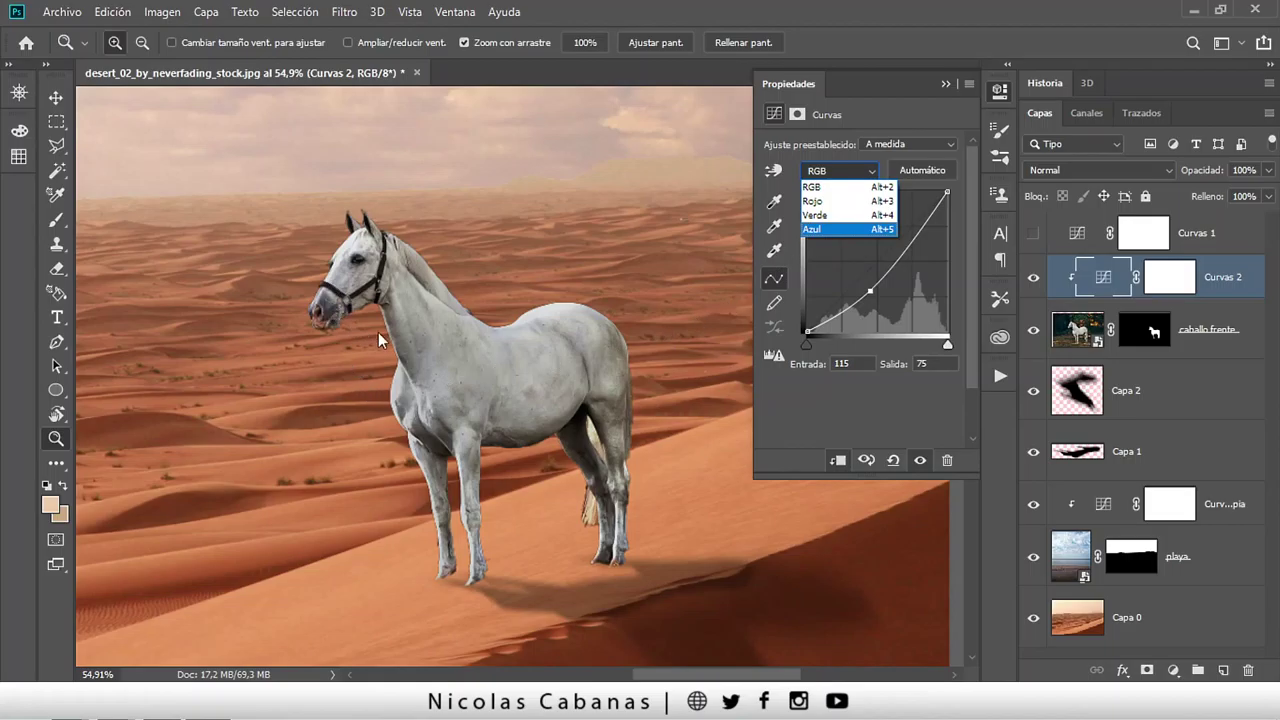
left_click(630, 400)
mouse_move(622, 428)
left_mouse_down()
mouse_move(597, 424)
mouse_move(606, 455)
left_mouse_up()
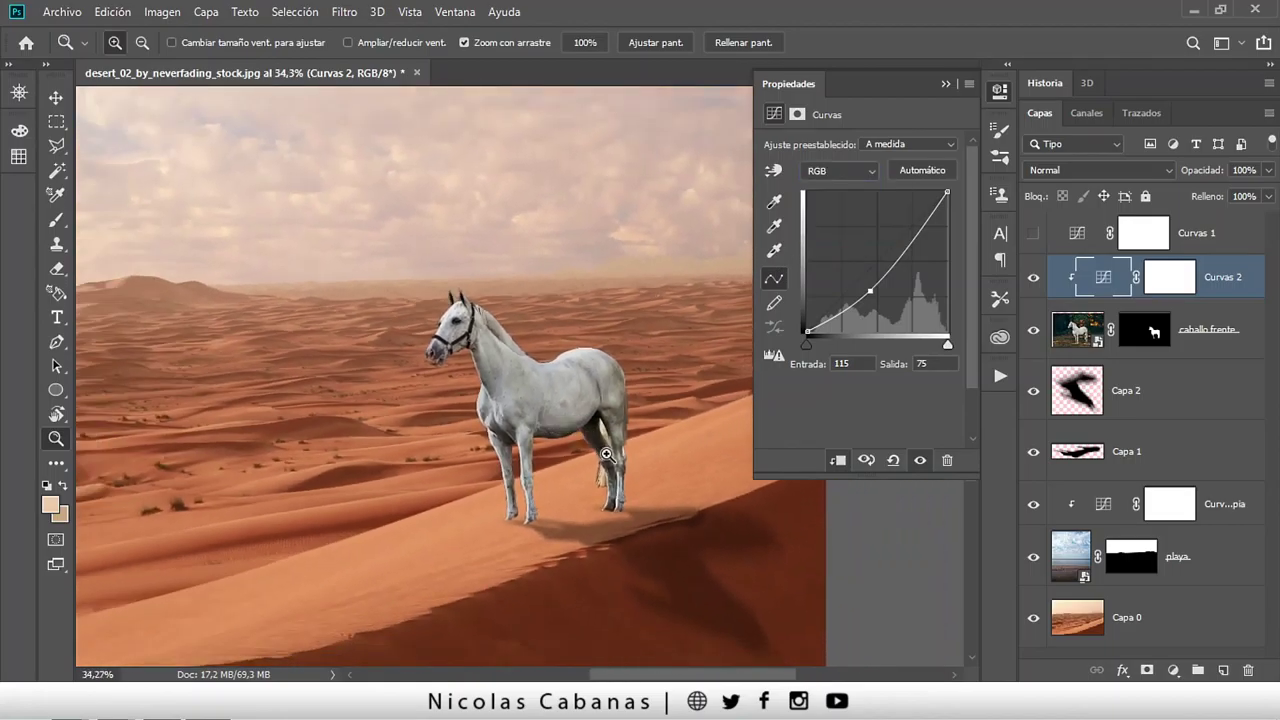
left_click_drag(535, 452, 451, 429)
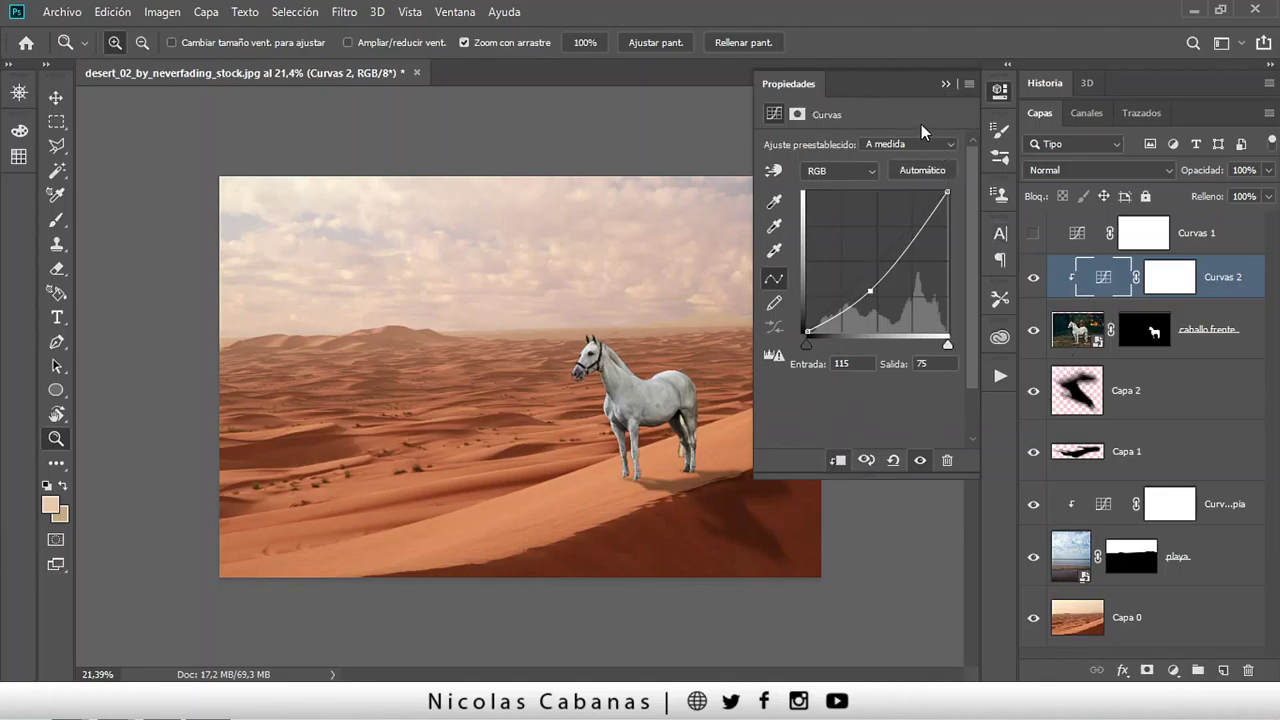
left_click(946, 83)
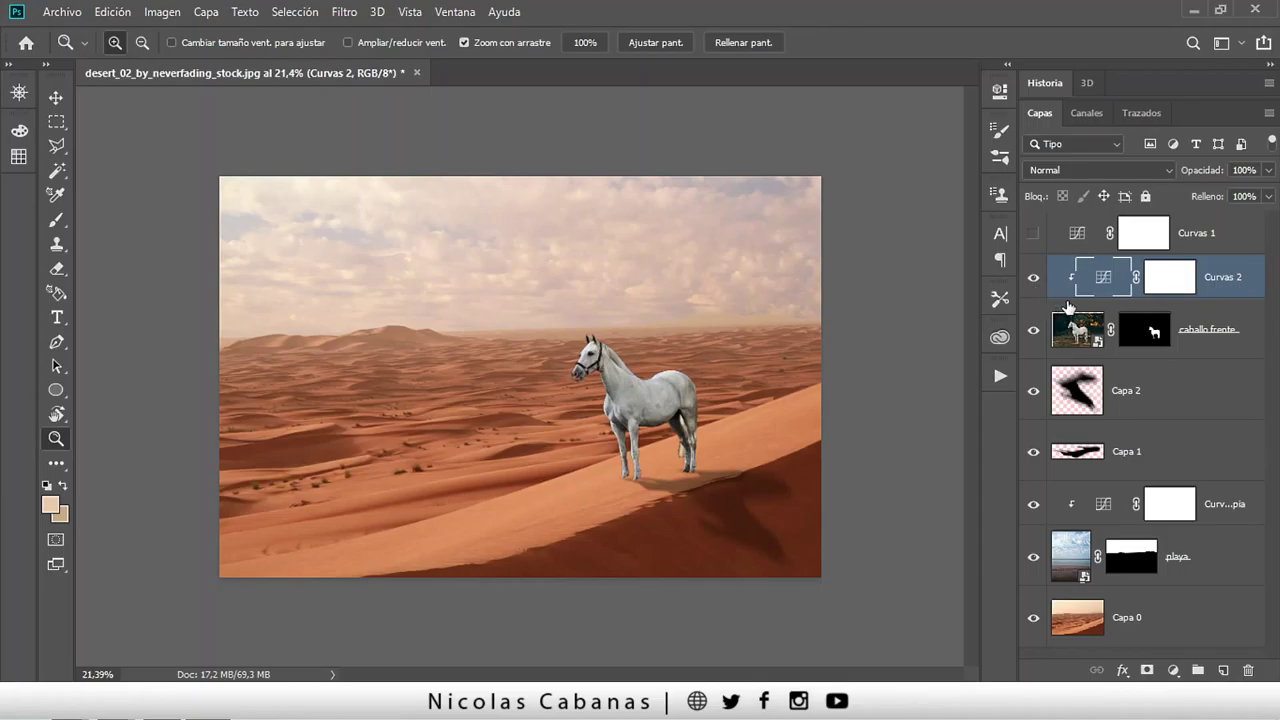
Unclip the Curvas 2 adjustment and drag it to the trash.
double_click(1102, 276)
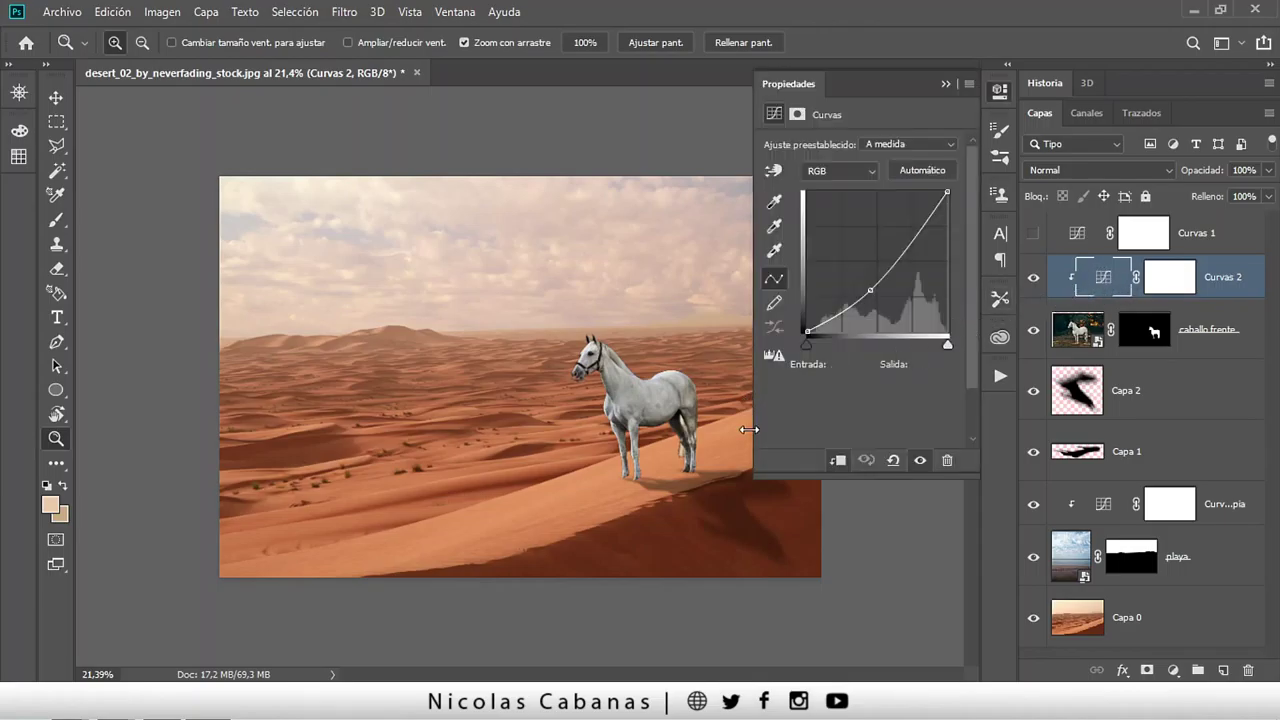
left_click(836, 461)
left_click(945, 85)
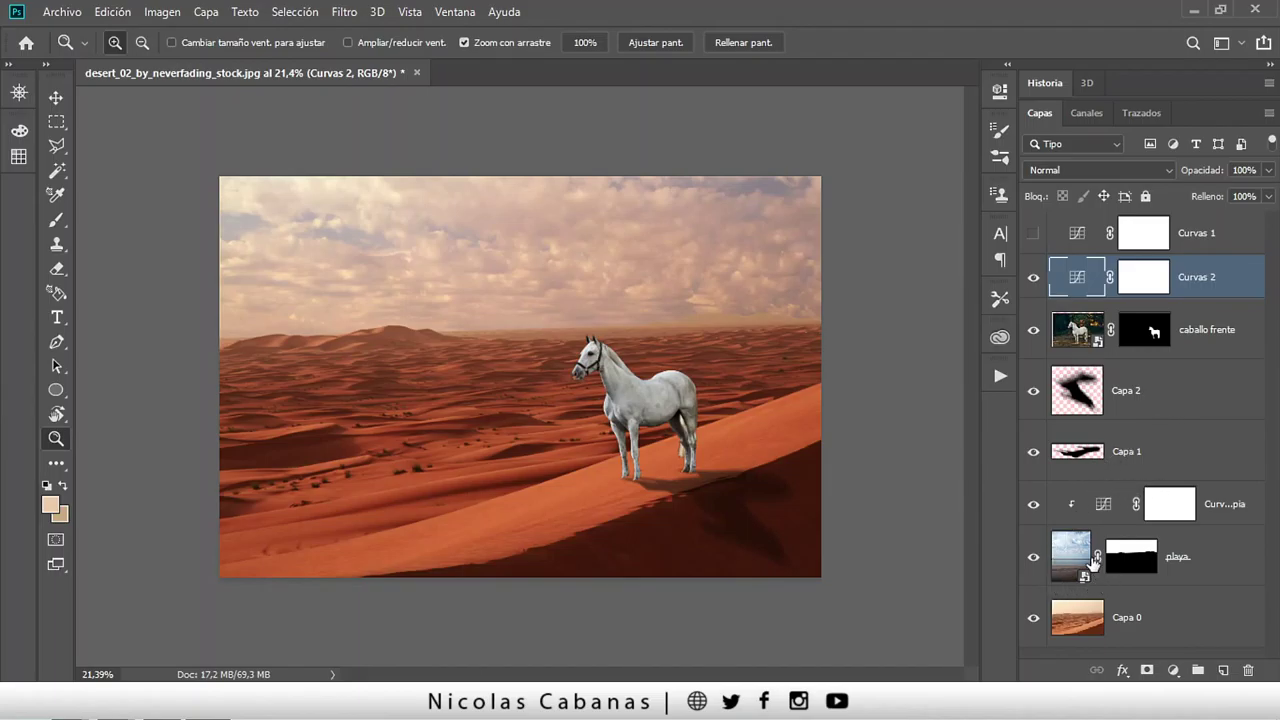
mouse_move(1192, 290)
left_mouse_down()
mouse_move(1219, 373)
mouse_move(1248, 670)
left_mouse_up()
Show Curvas 1 again and clip it to the caballo frente horse layer.
left_click(1033, 233)
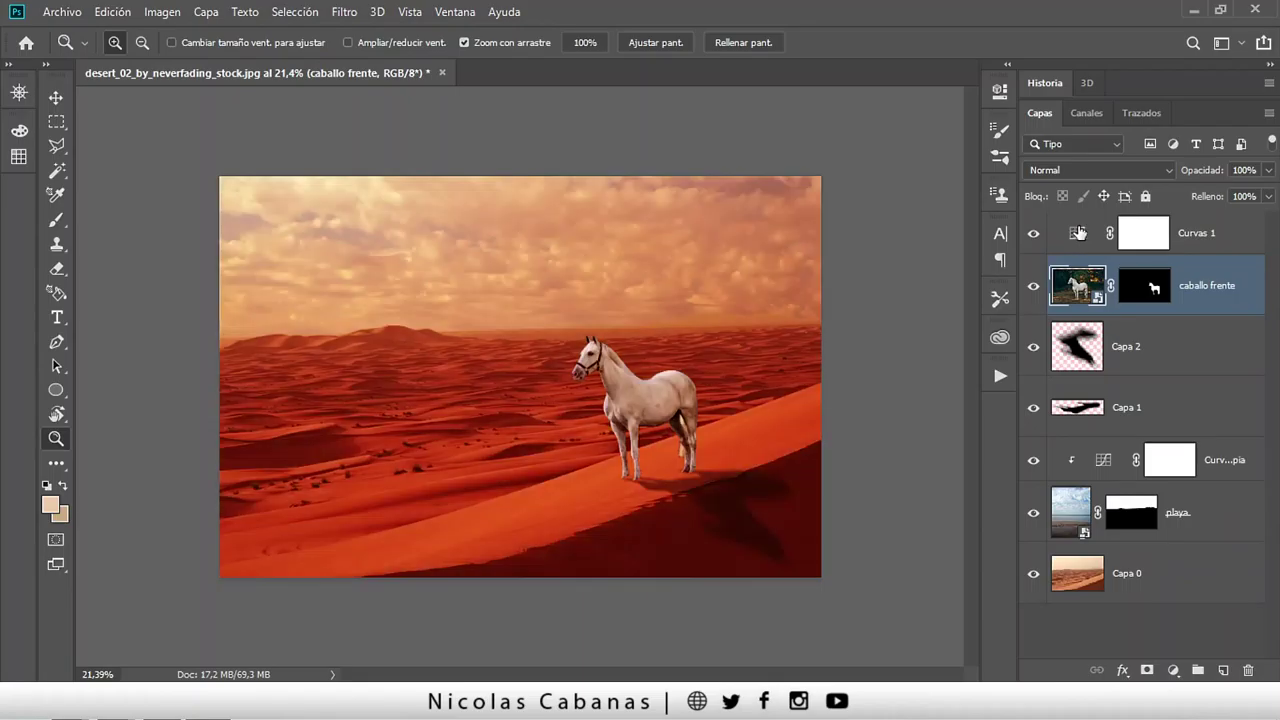
double_click(1078, 233)
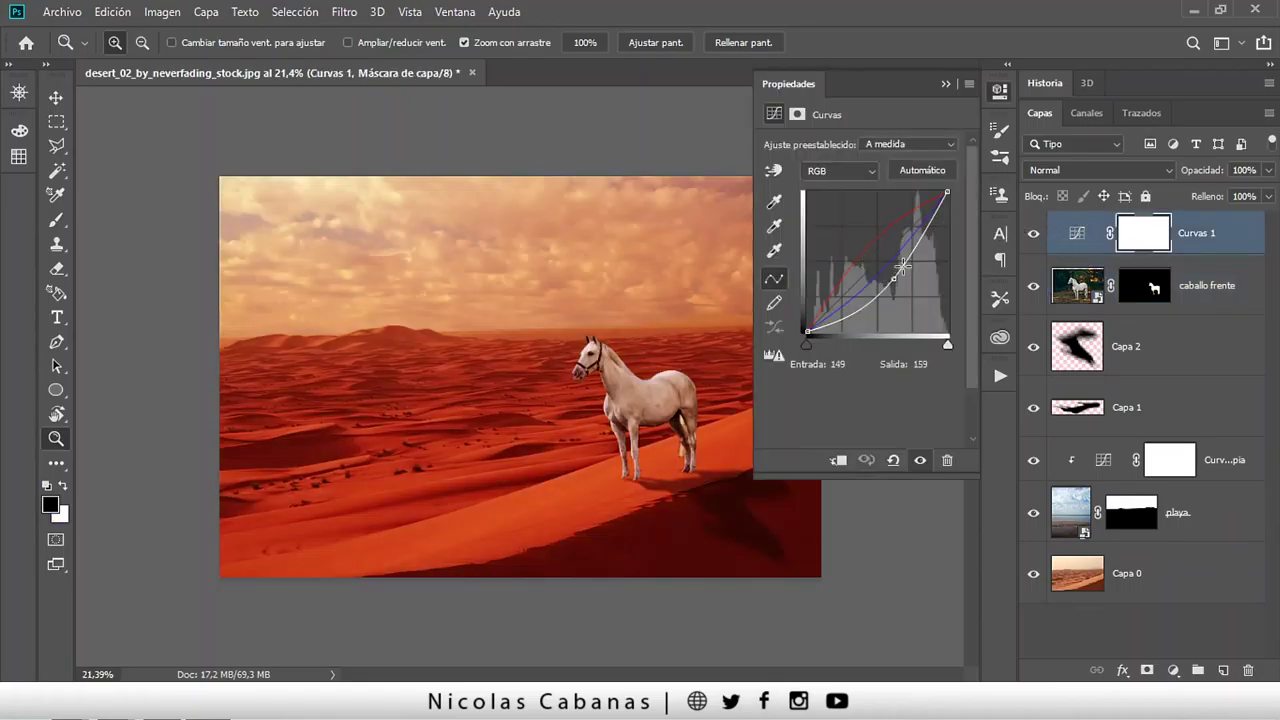
left_click(945, 84)
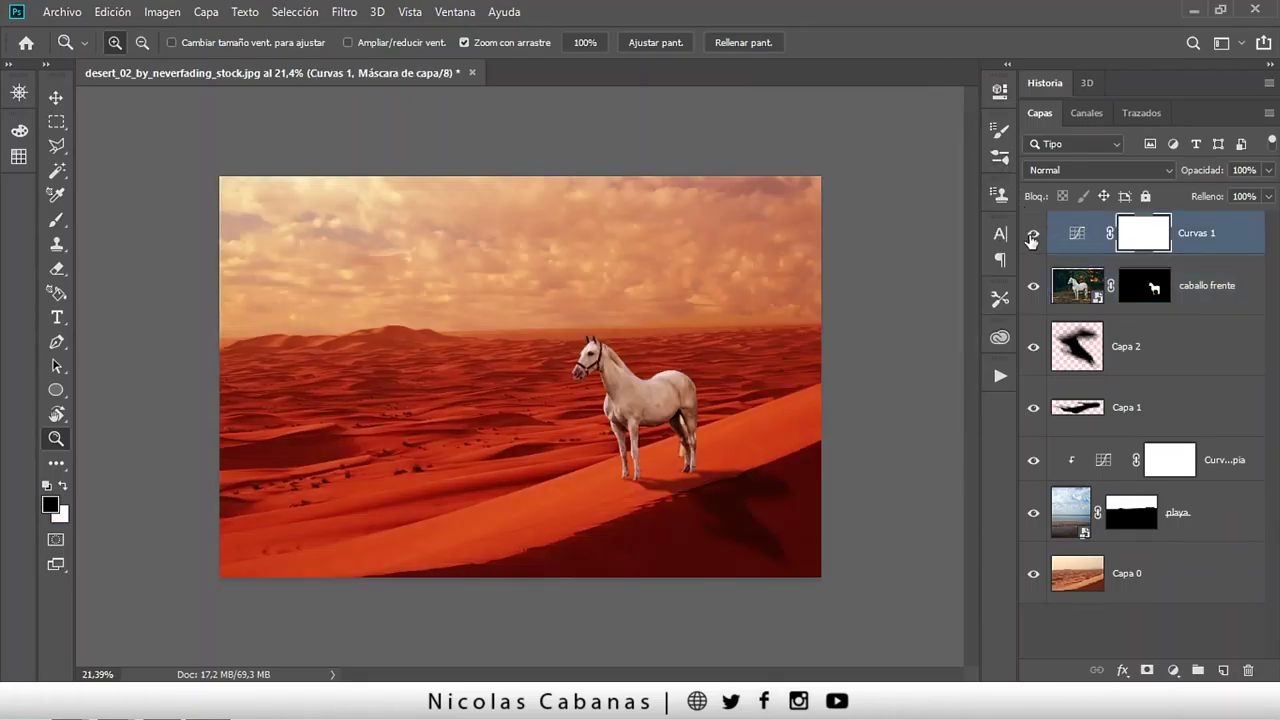
left_click(1034, 236)
left_click(1034, 236)
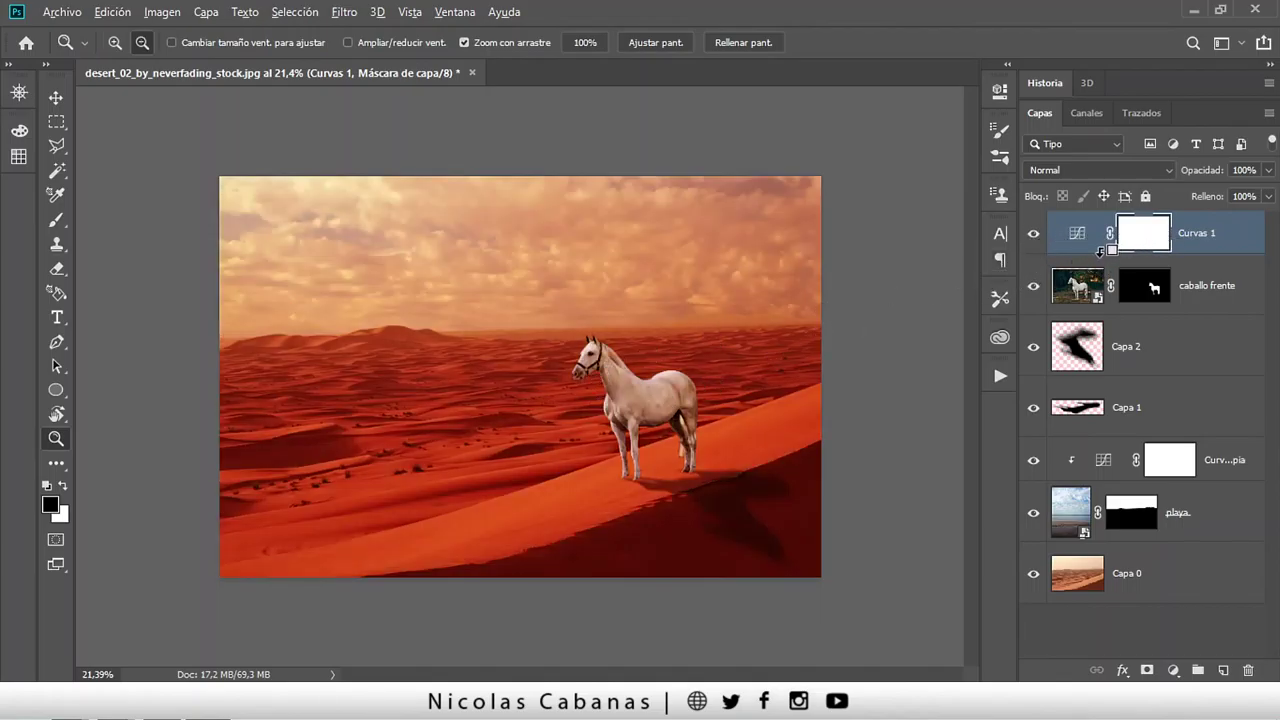
left_click(1103, 260, "alt")
left_click_drag(657, 398, 656, 381)
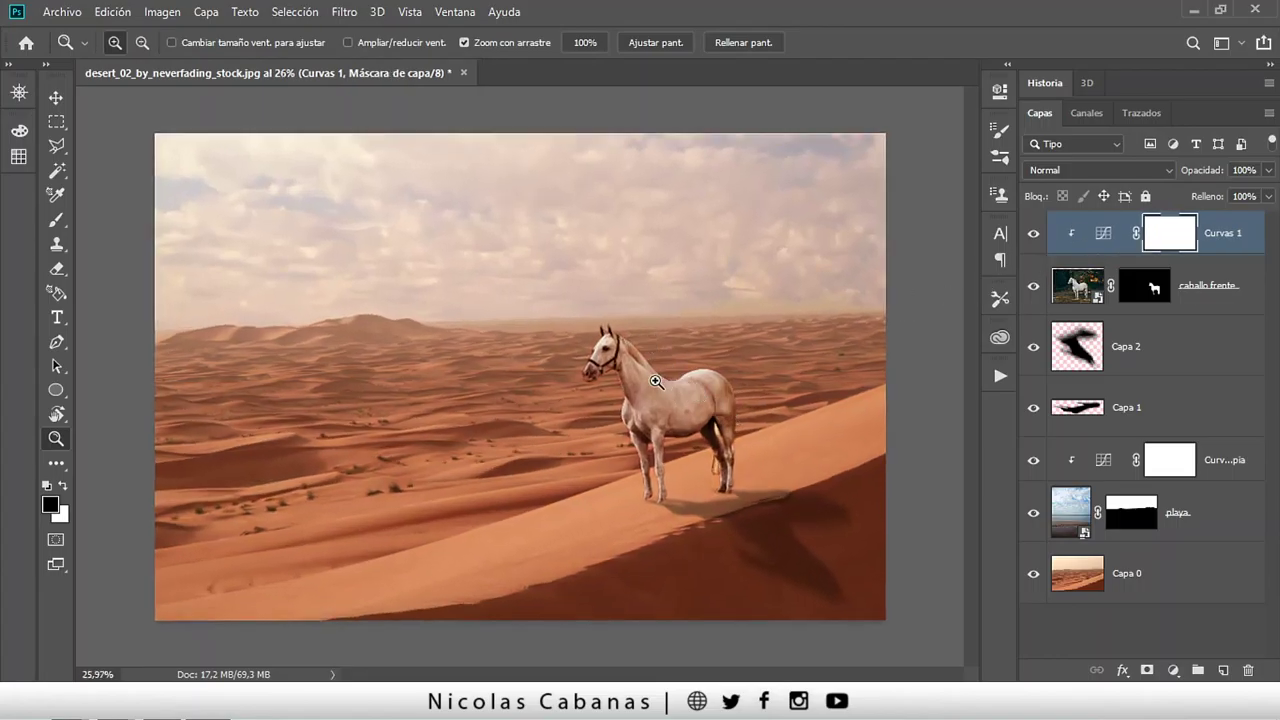
Unclip and hide Curvas 1 copia, then raise the playa layer's opacity to 59%.
left_click(1033, 235)
left_click(1220, 460)
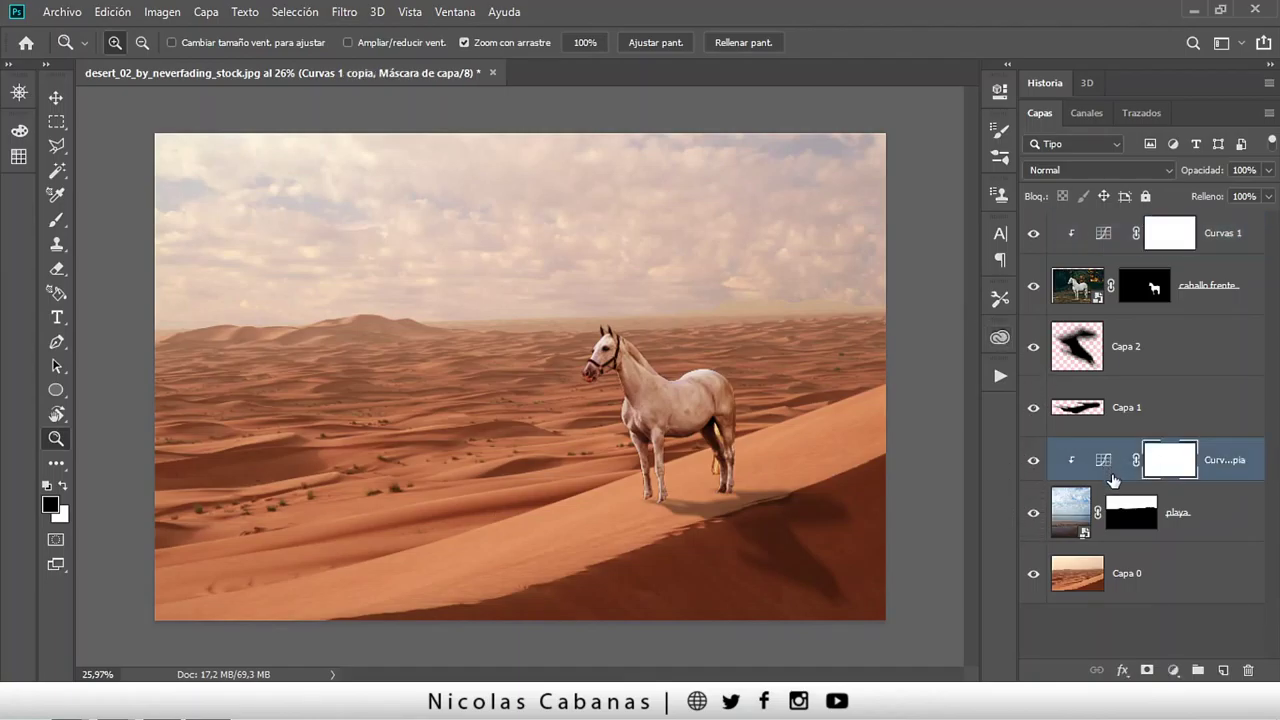
left_click(1120, 480, "alt")
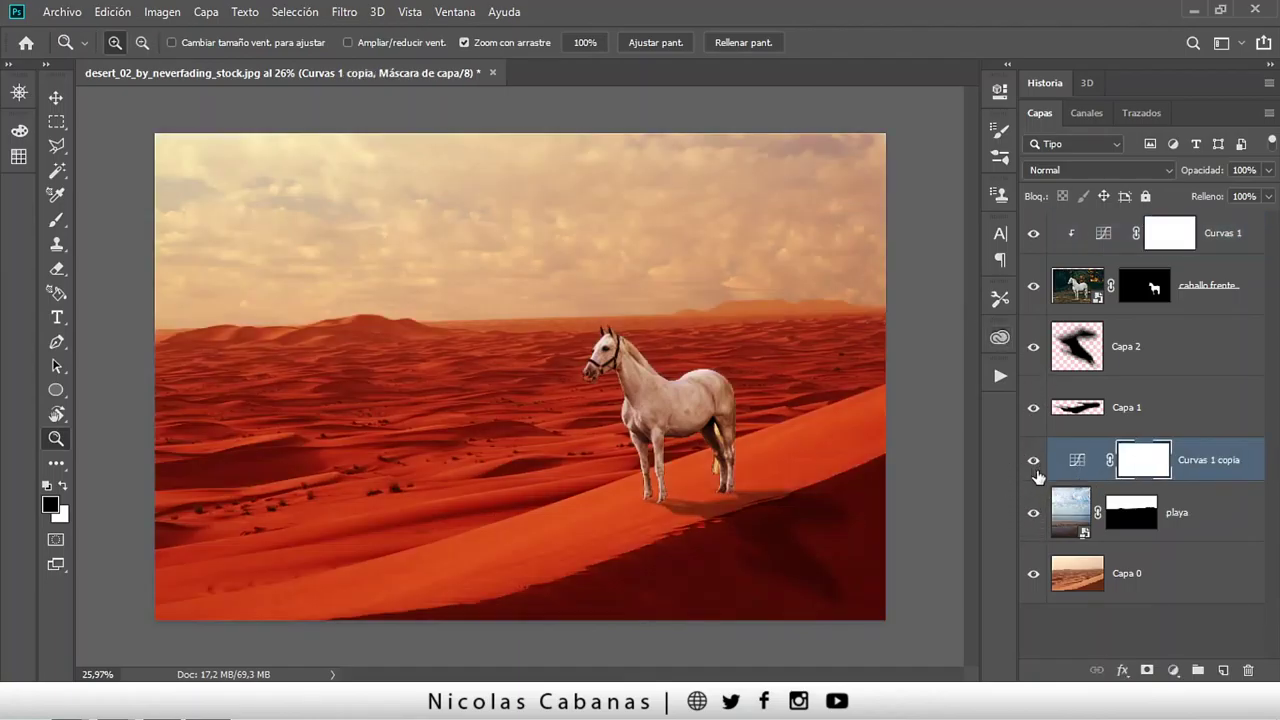
left_click(1033, 460)
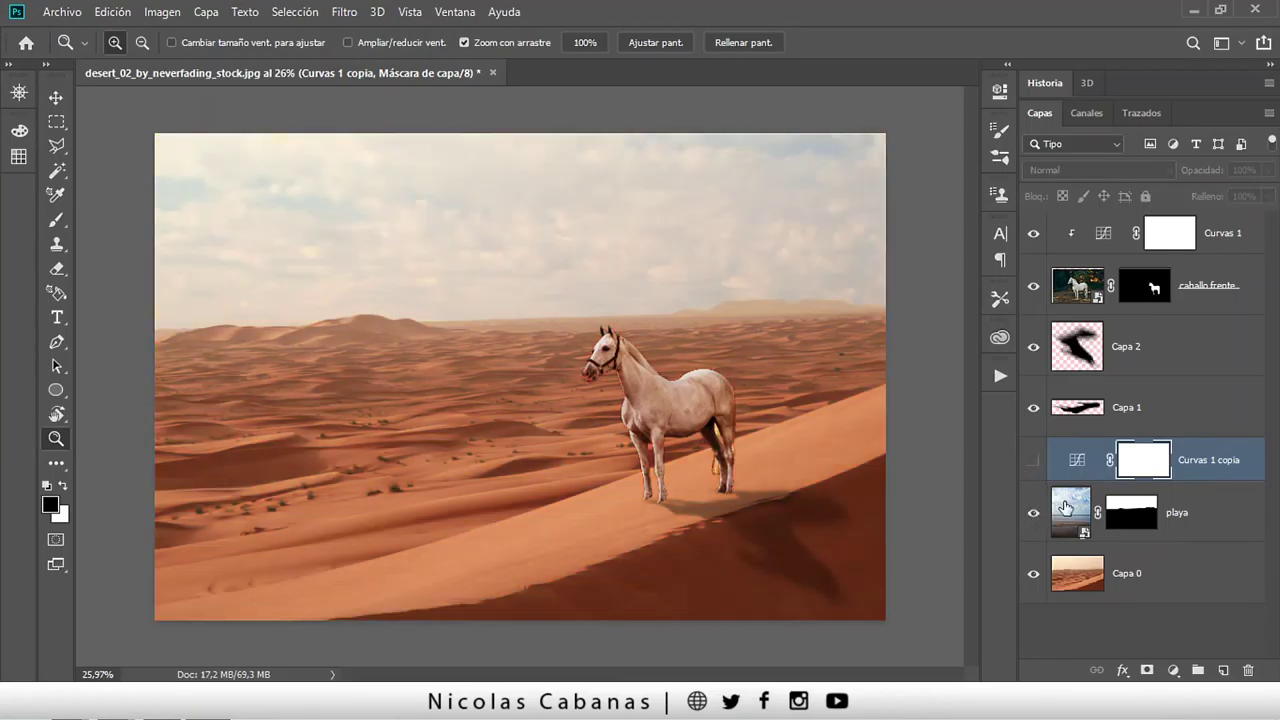
left_click(1130, 512)
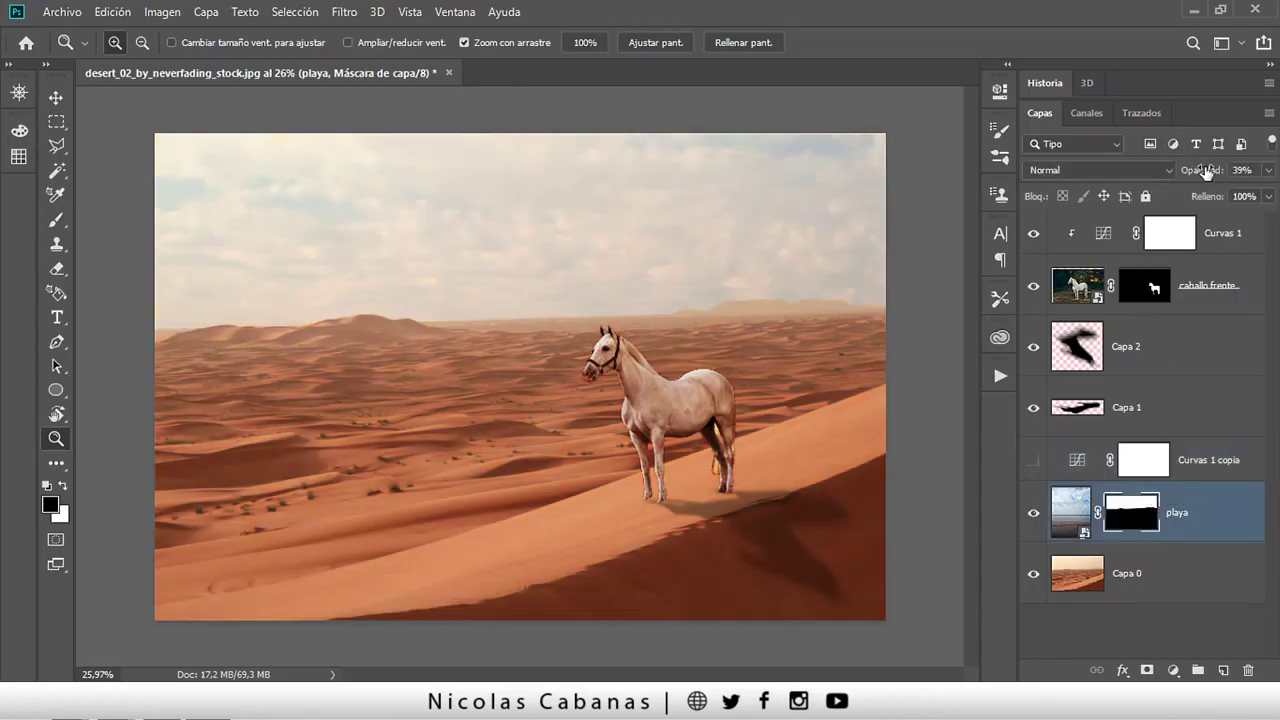
left_click_drag(1205, 172, 1225, 172)
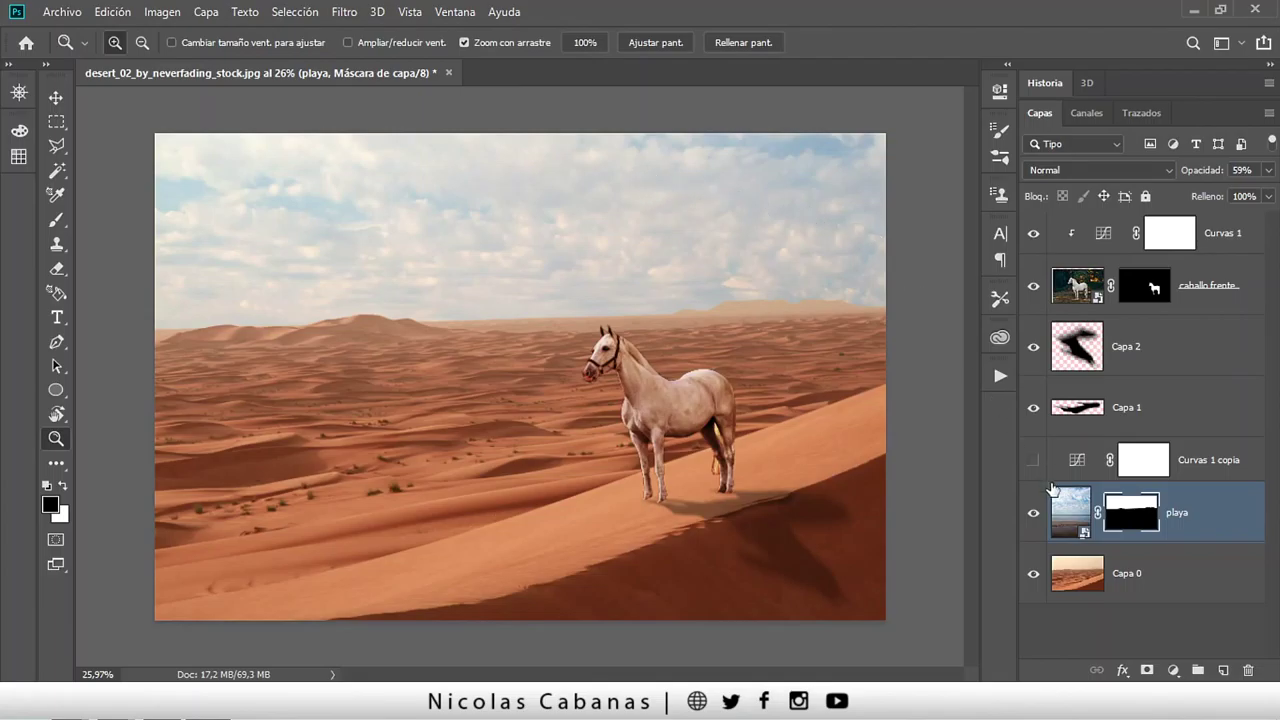
Solo the playa sky layer, toggle its mask off and on, and show Capa 0 beneath it.
left_click(1033, 512, "alt")
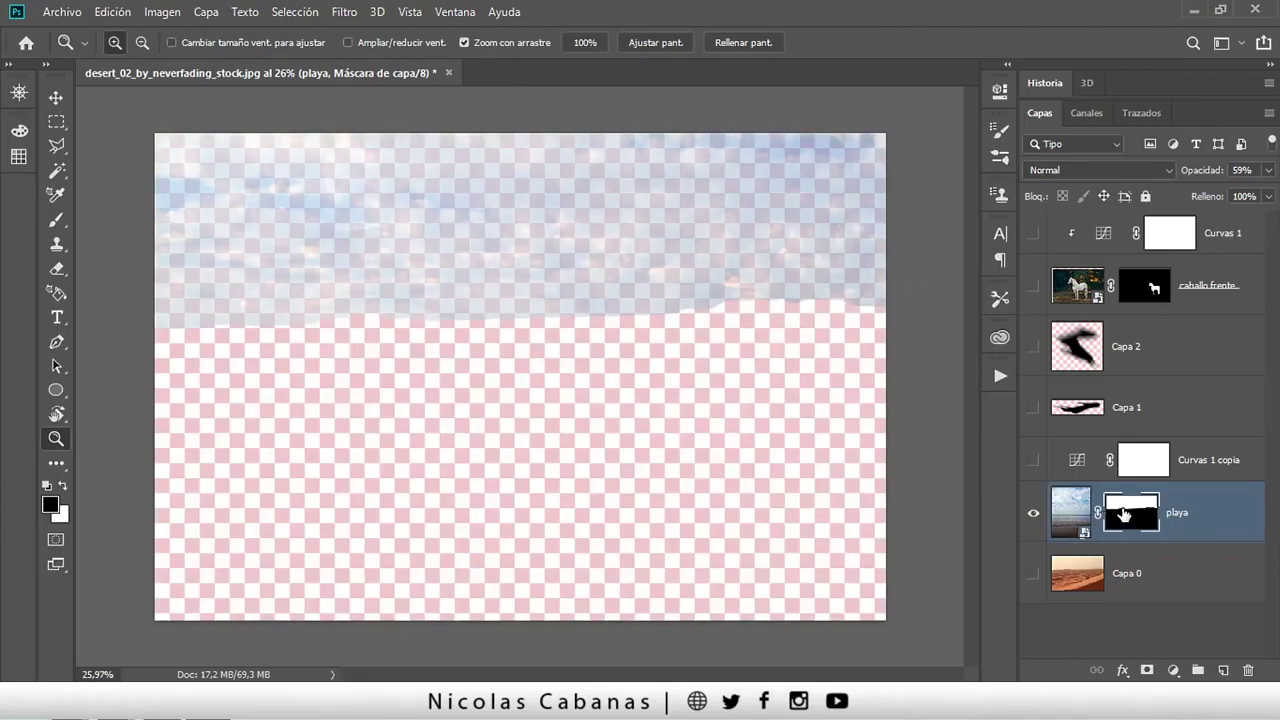
left_click(1122, 514, "shift")
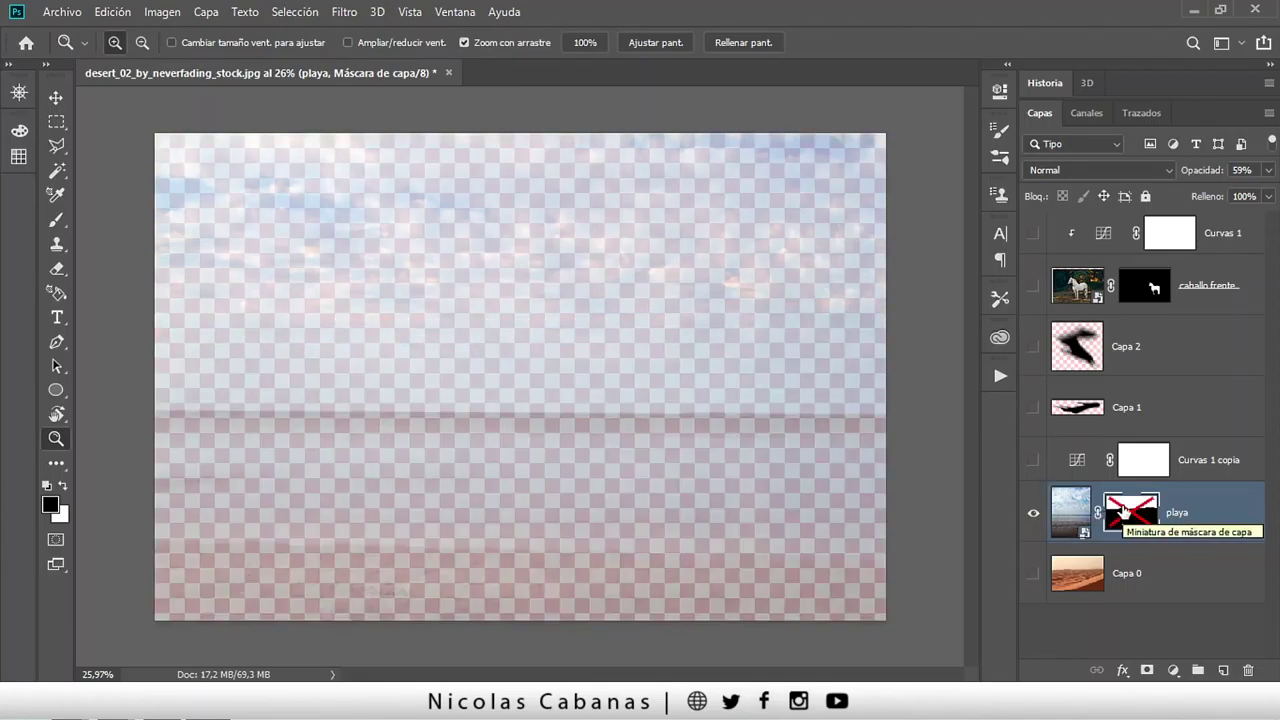
left_click(1062, 516)
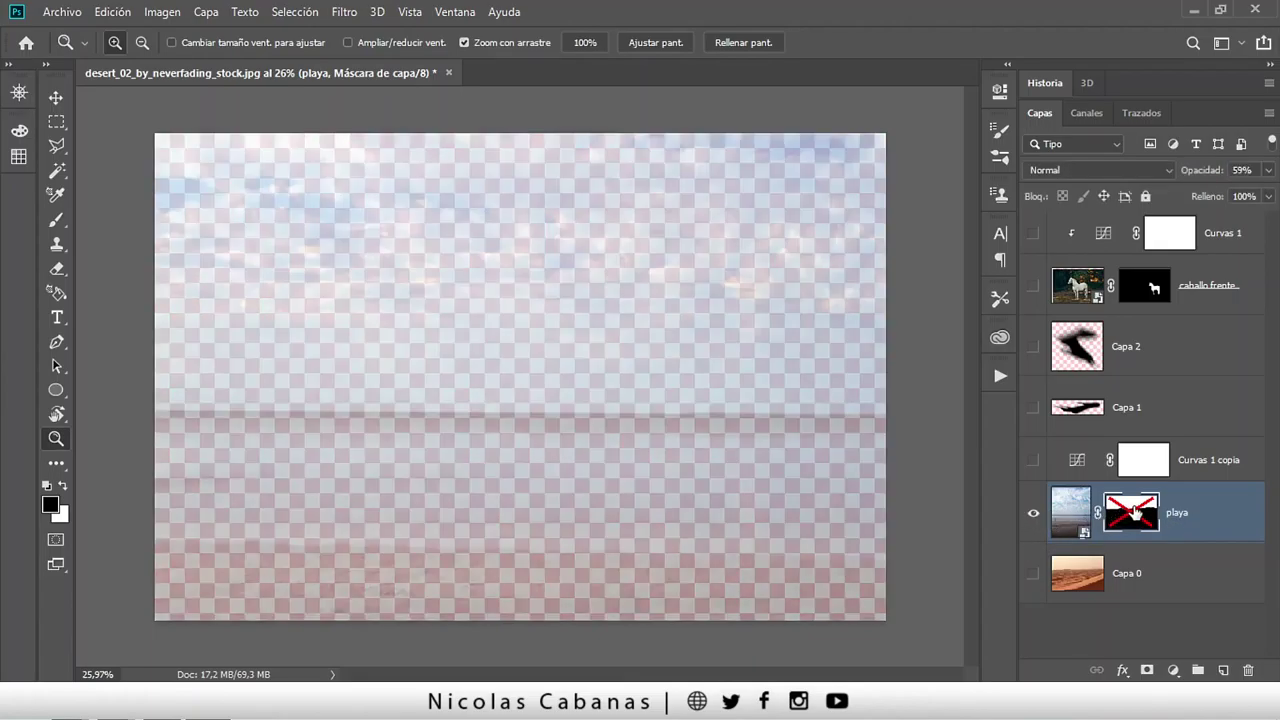
left_click(1130, 512, "shift")
left_click(1130, 512, "shift")
left_click(1072, 514)
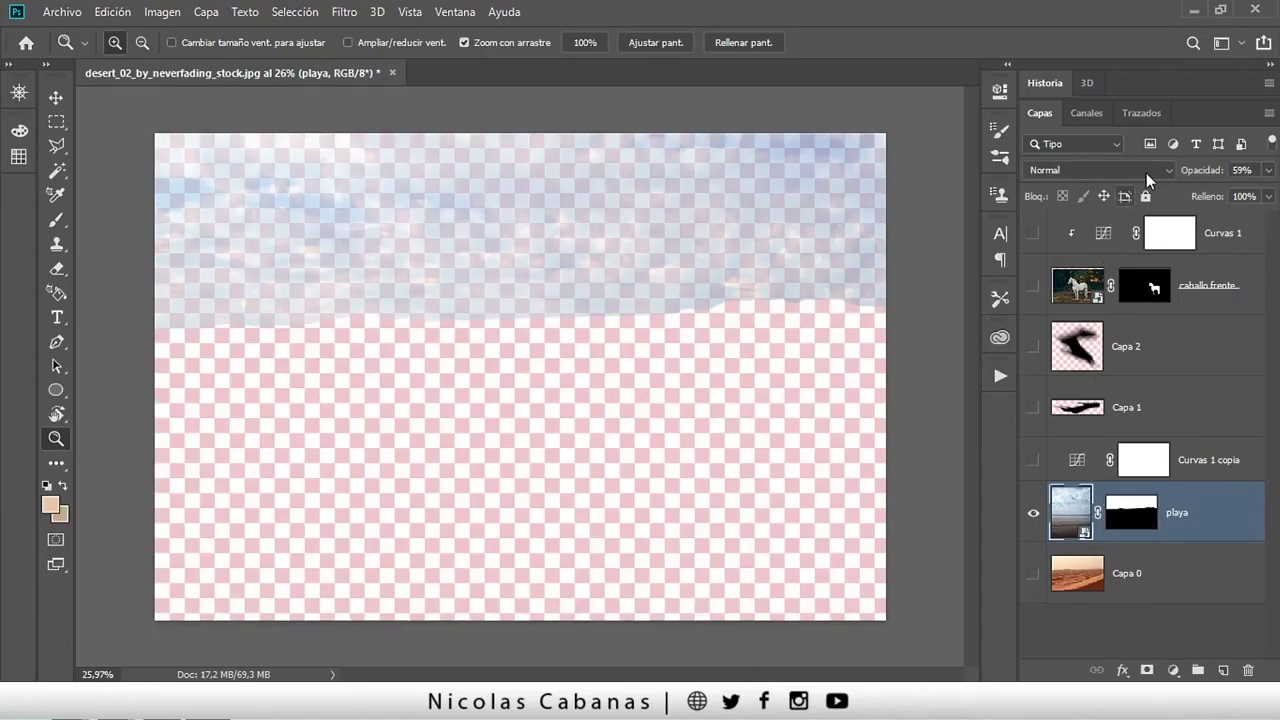
left_click(1033, 573)
mouse_move(640, 325)
left_mouse_down()
mouse_move(618, 340)
mouse_move(691, 329)
left_mouse_up()
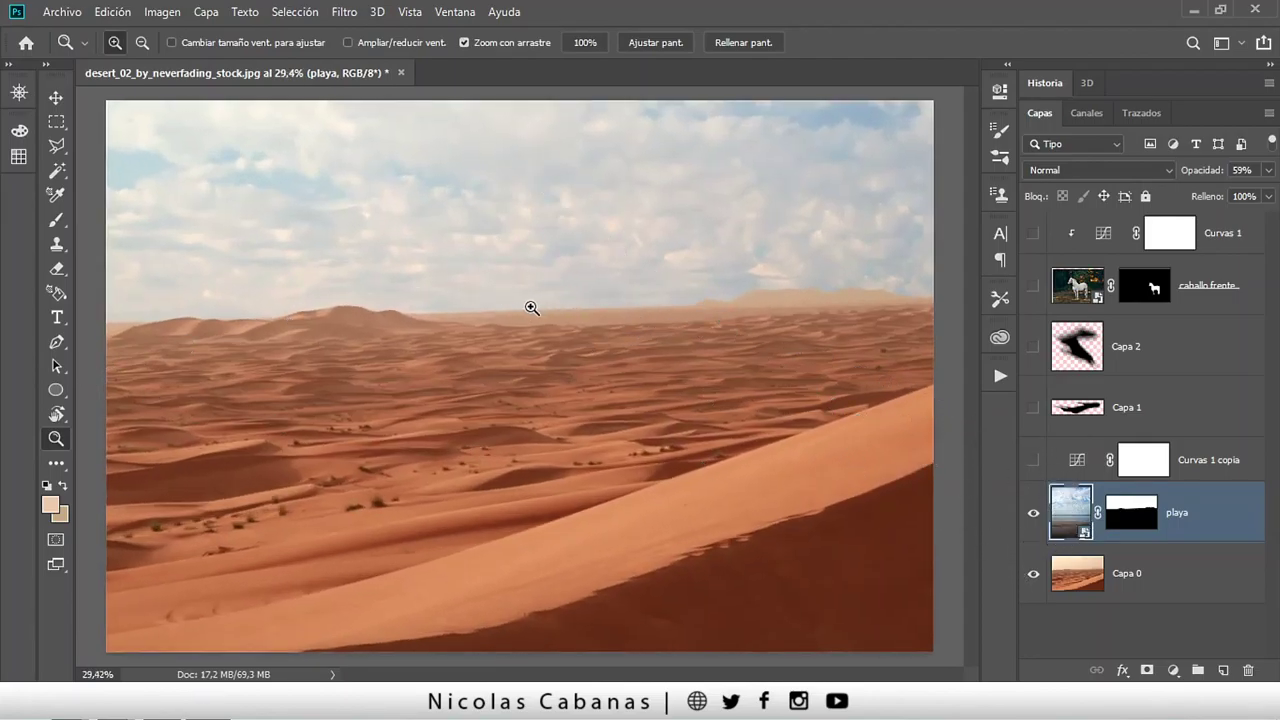
left_click_drag(531, 306, 551, 300)
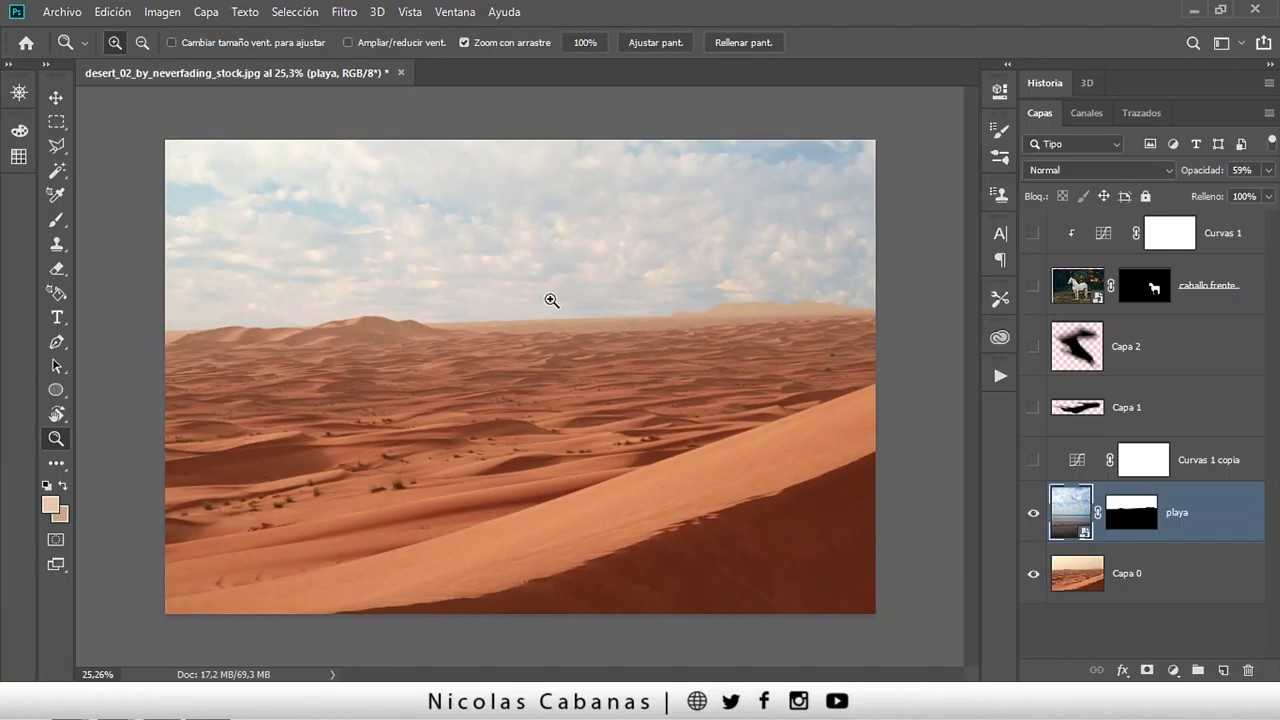
Show the caballo frente horse layer and release Curvas 1 from it.
left_click(1034, 287)
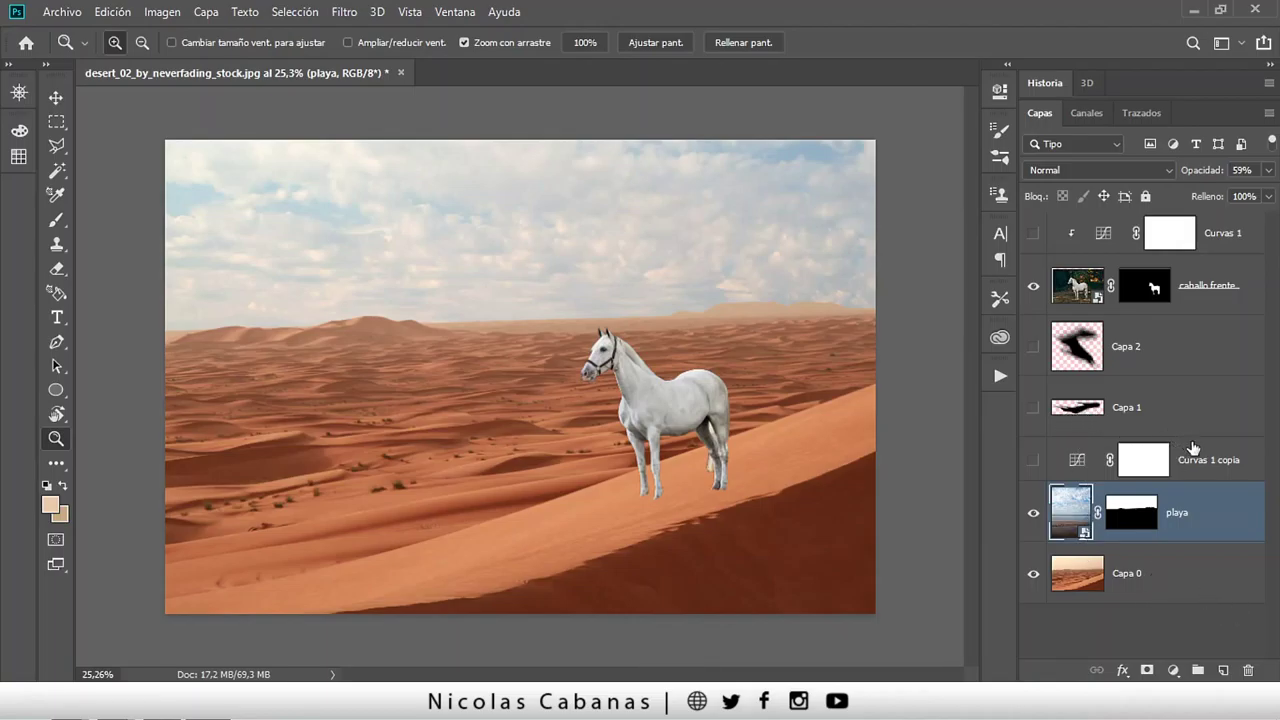
key("alt")
left_click(1093, 248, "alt")
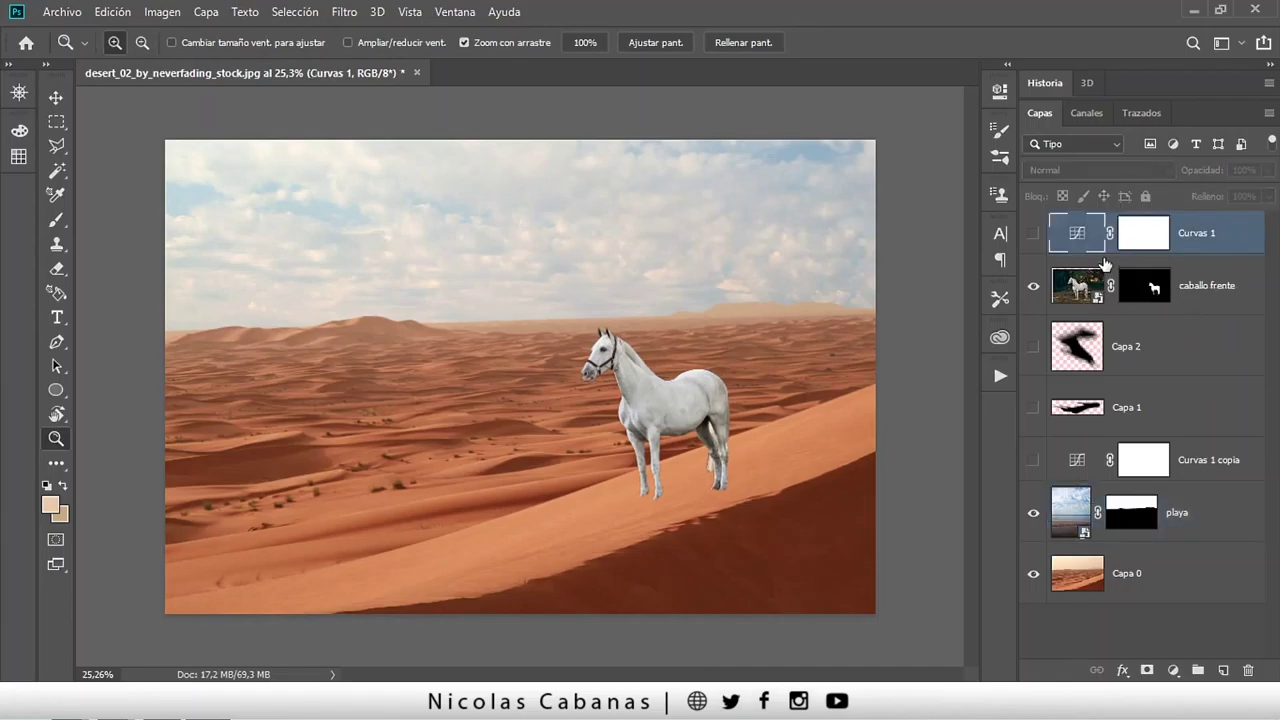
Show the Capa 1 and Capa 2 shadows and group caballo frente through playa into Grupo 1.
left_click(1203, 510)
left_click(1218, 450, "ctrl")
left_click(1214, 412, "ctrl")
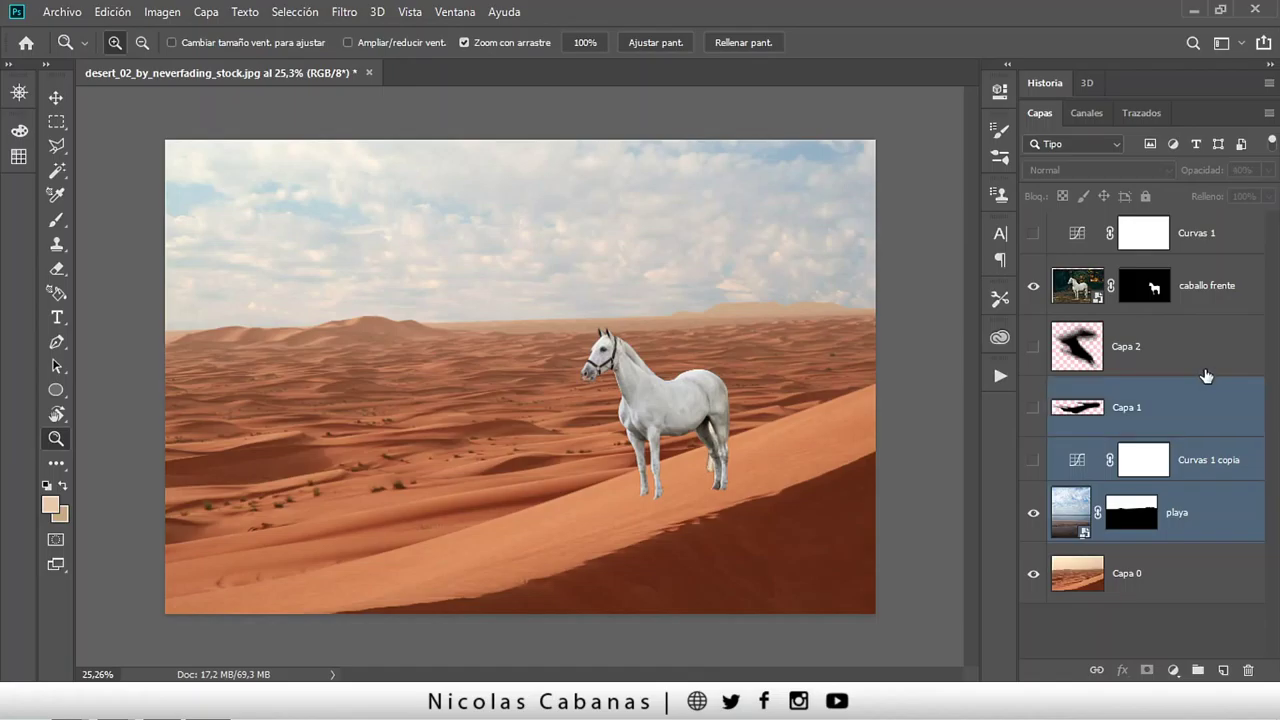
left_click(1205, 322, "ctrl")
left_click(1212, 296, "ctrl")
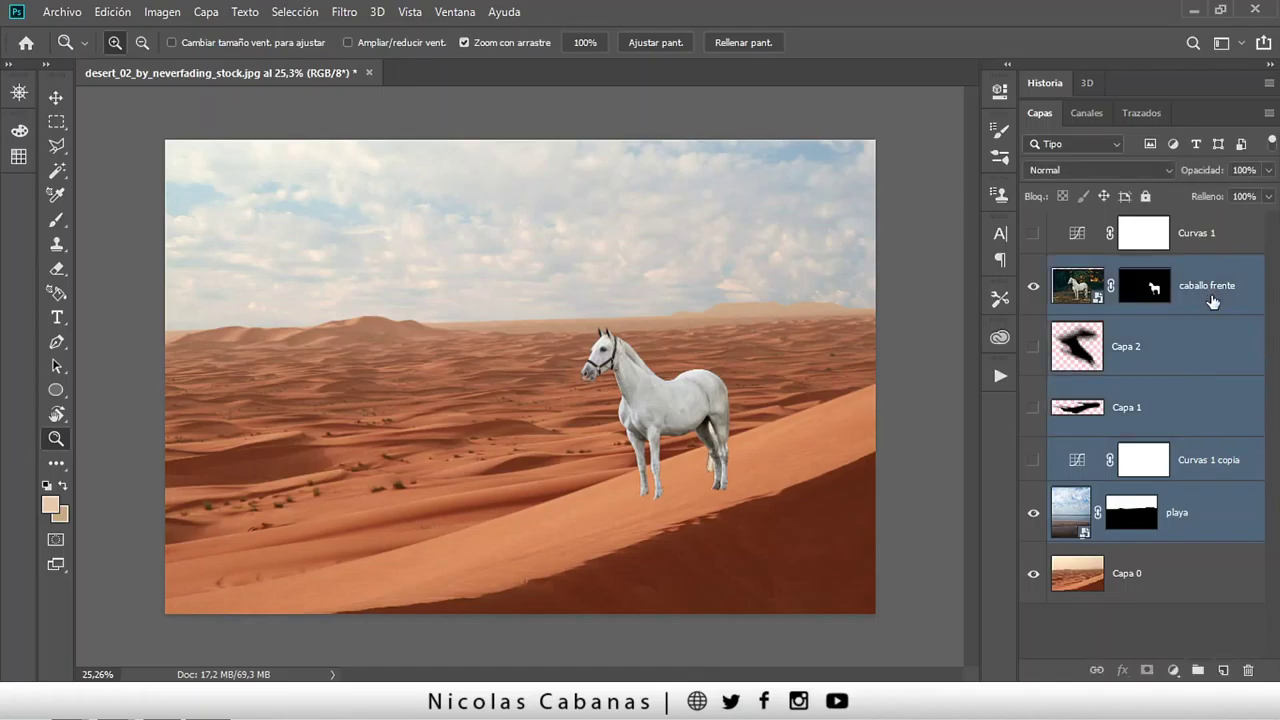
left_click(1193, 572)
left_click(1207, 510)
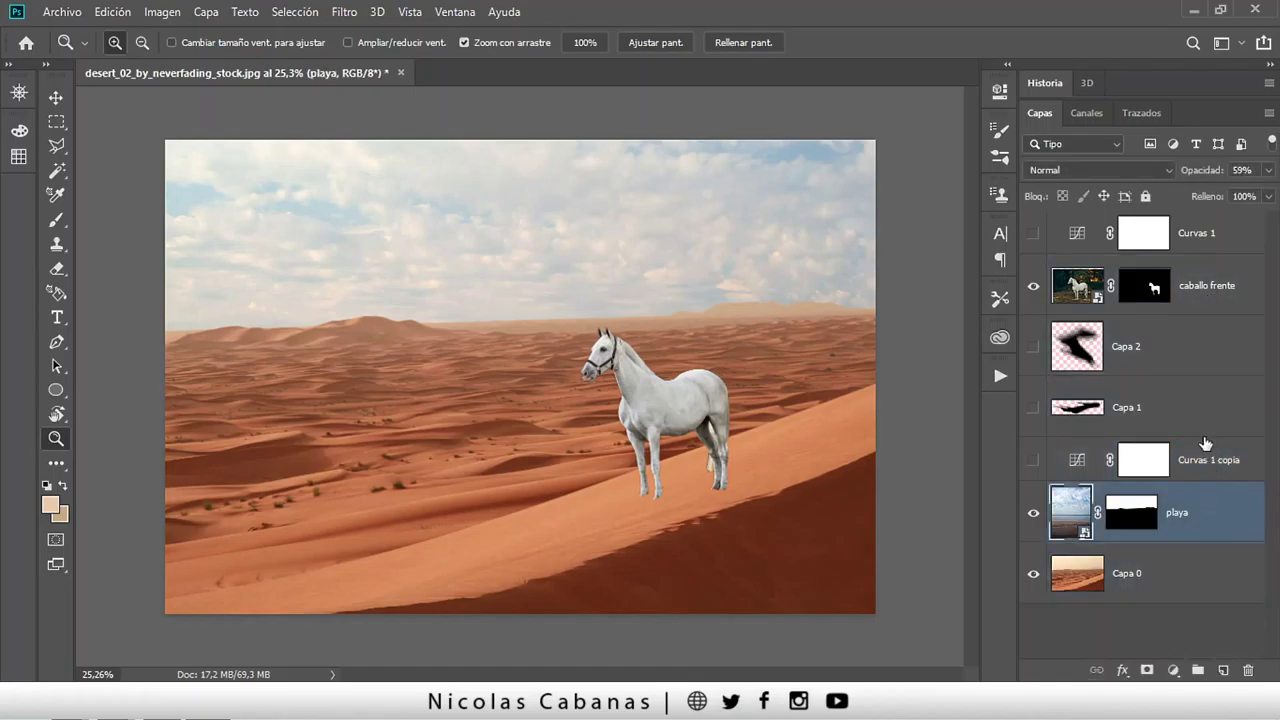
left_click(1213, 285, "shift")
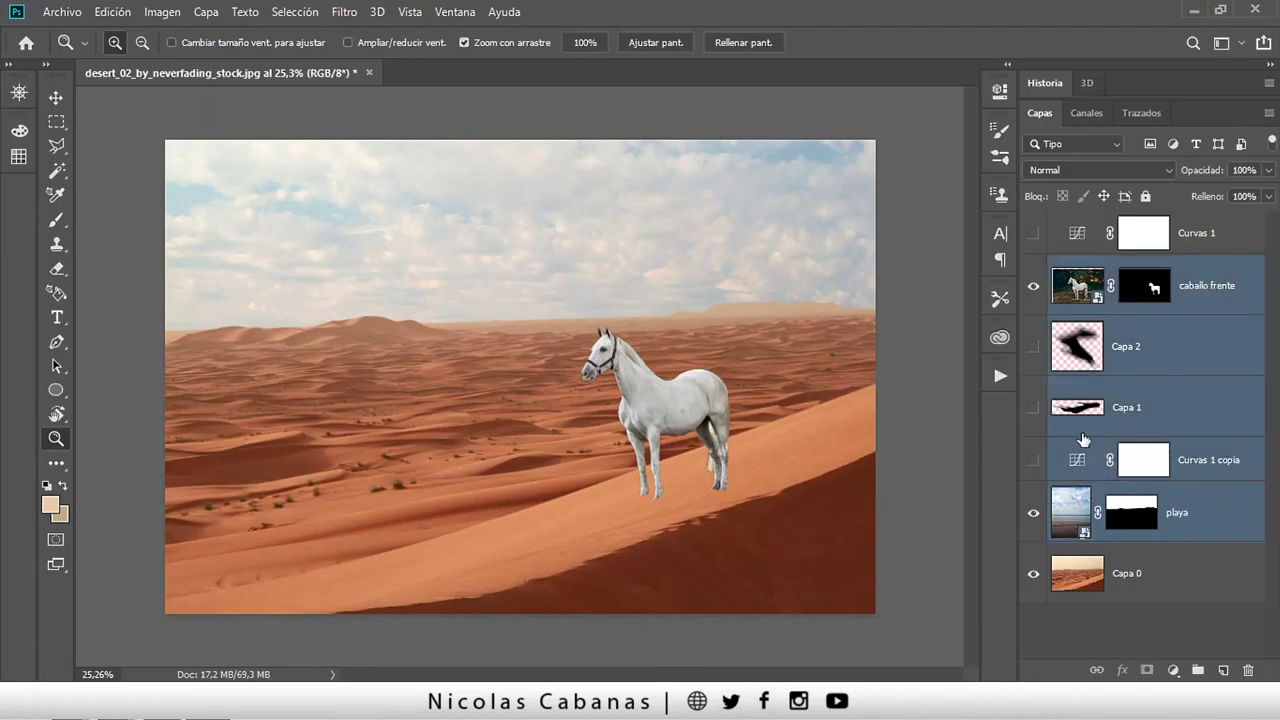
left_click_drag(1033, 346, 1015, 415)
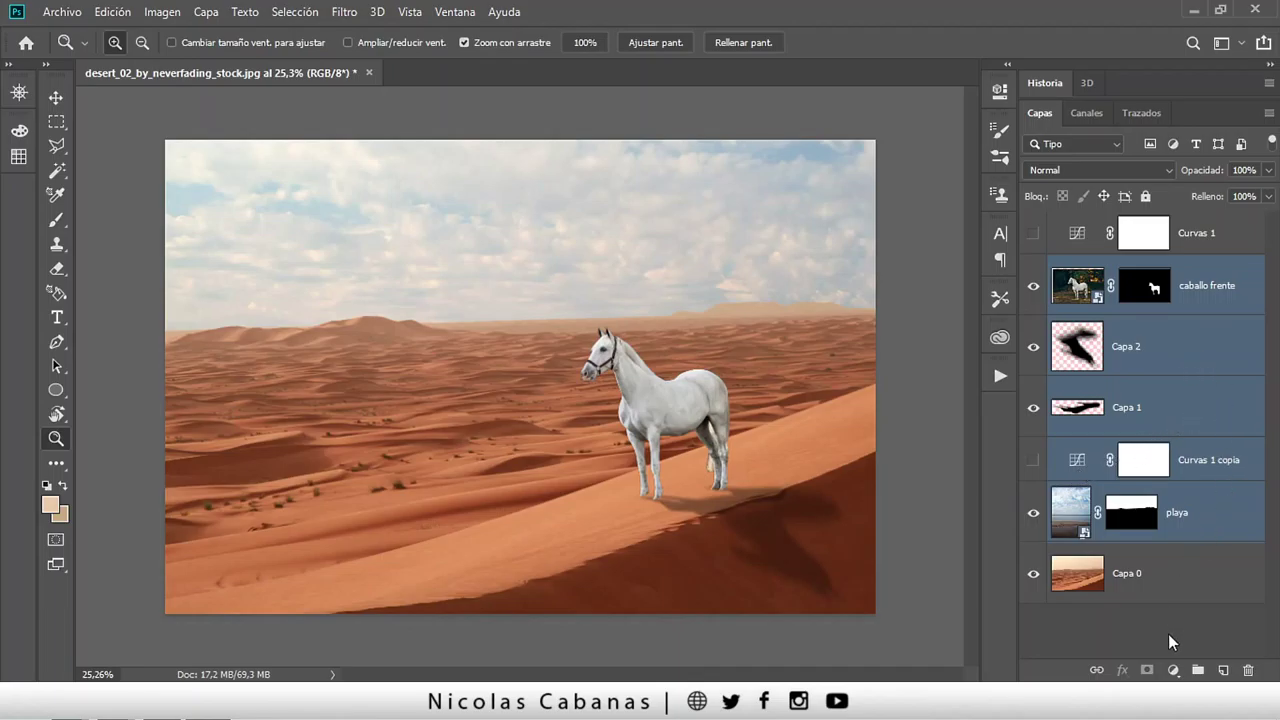
left_click(1197, 669)
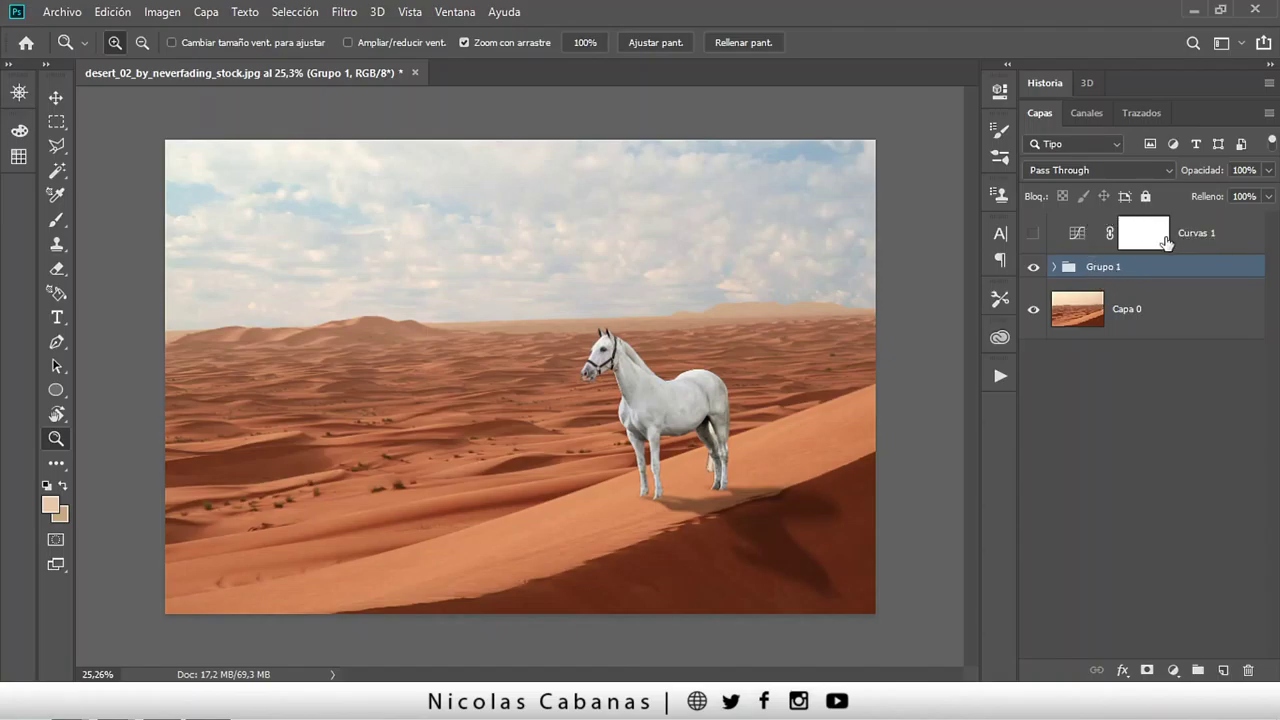
Show Curvas 1 and clip it to Grupo 1.
left_click(1033, 234)
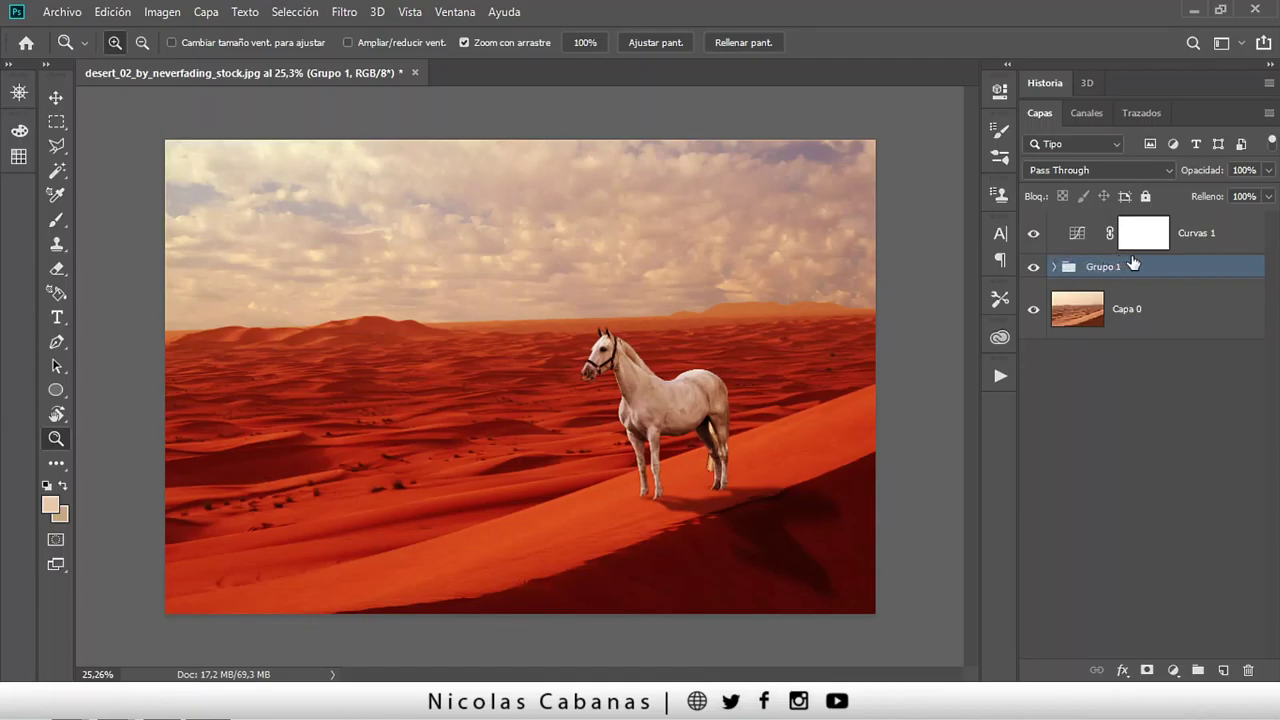
key("alt")
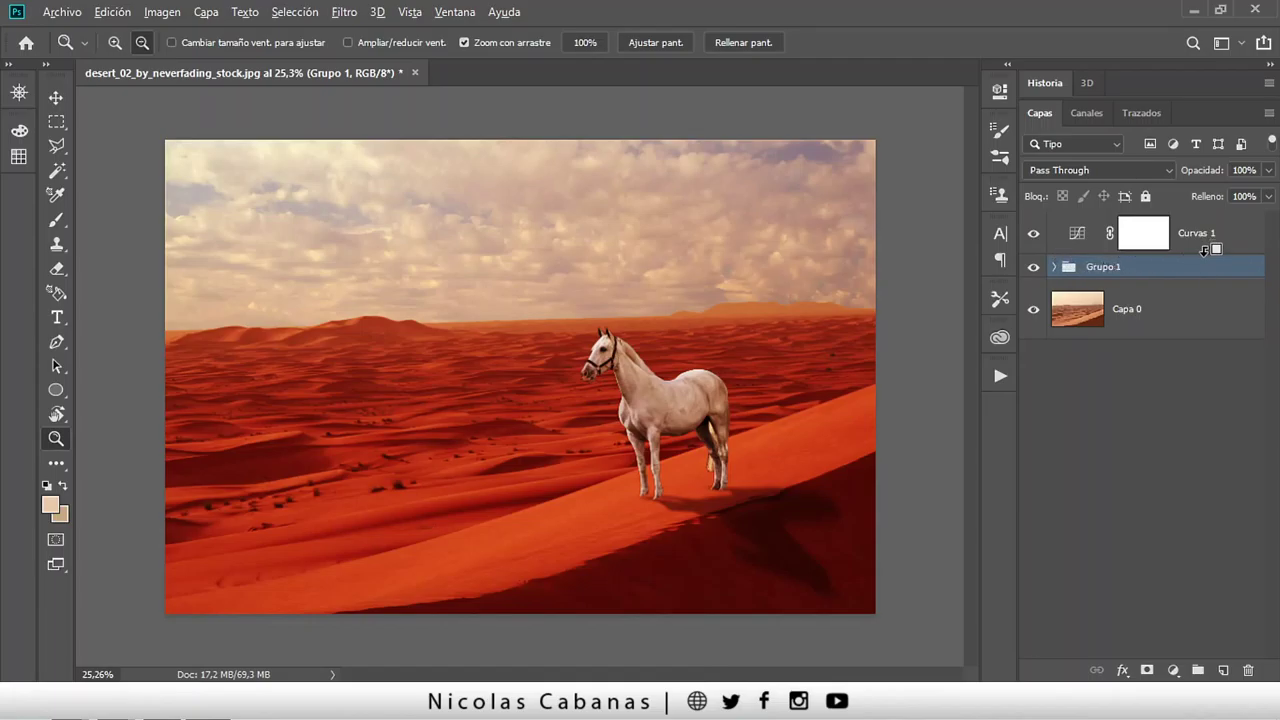
left_click(1204, 250, "alt")
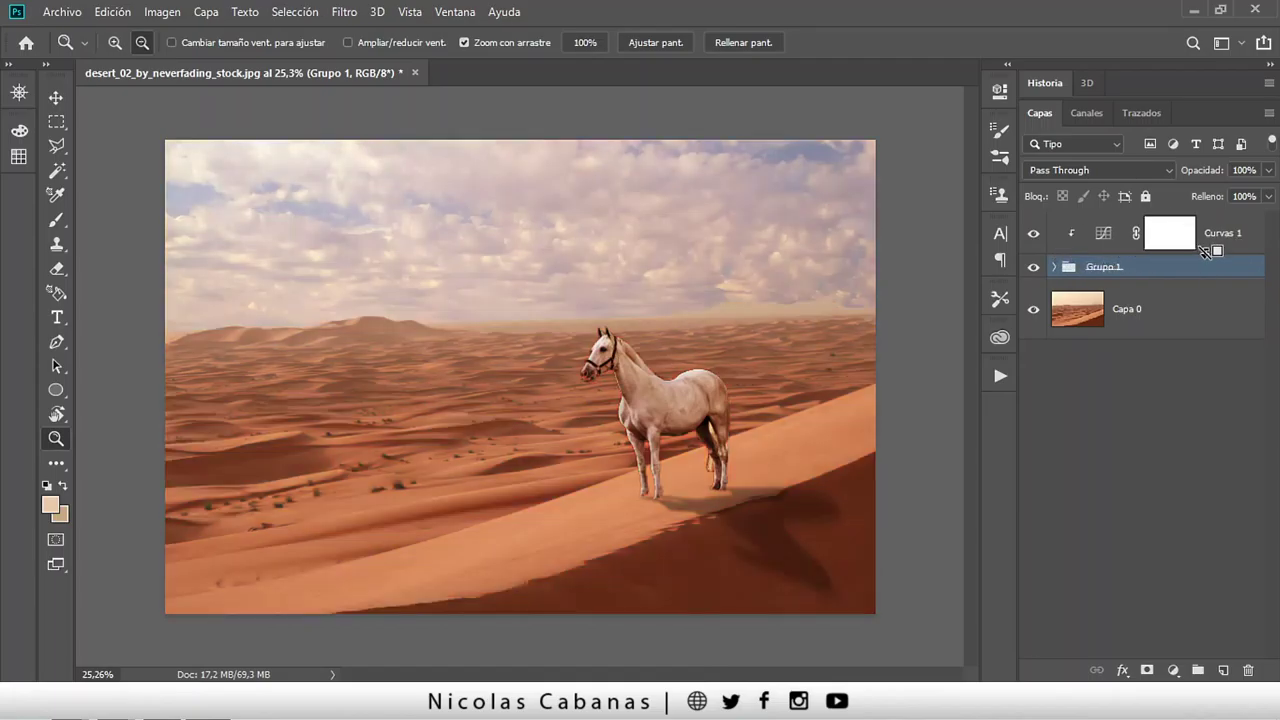
left_click(1054, 267)
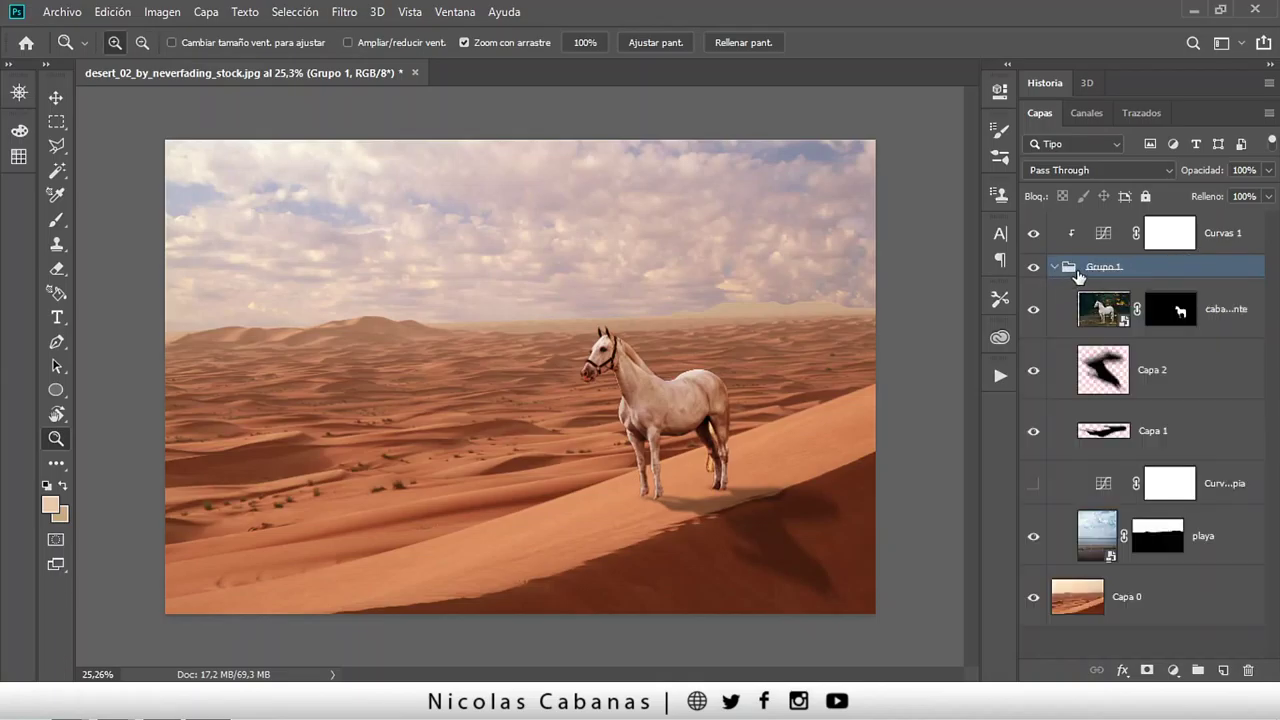
Inspect the layers inside Grupo 1, briefly comparing the pink Curvas 1 copia grade.
left_click(1225, 235)
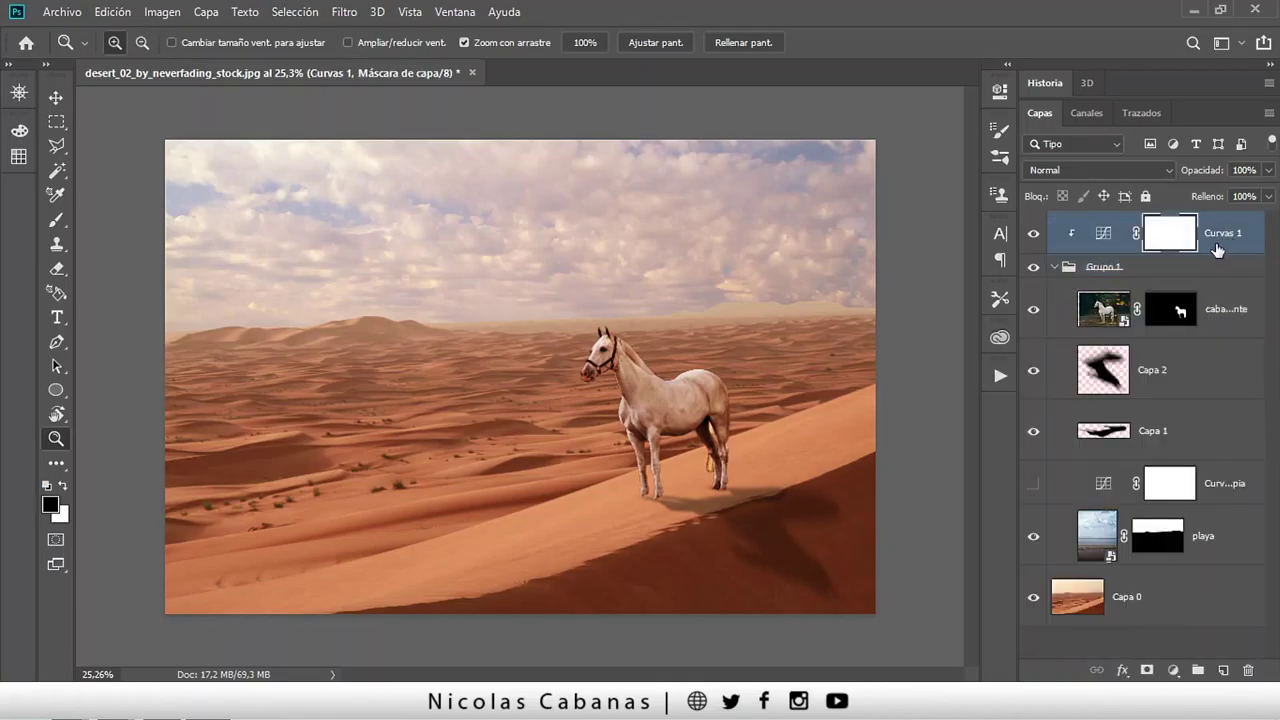
left_click(1112, 318)
left_click(1203, 538)
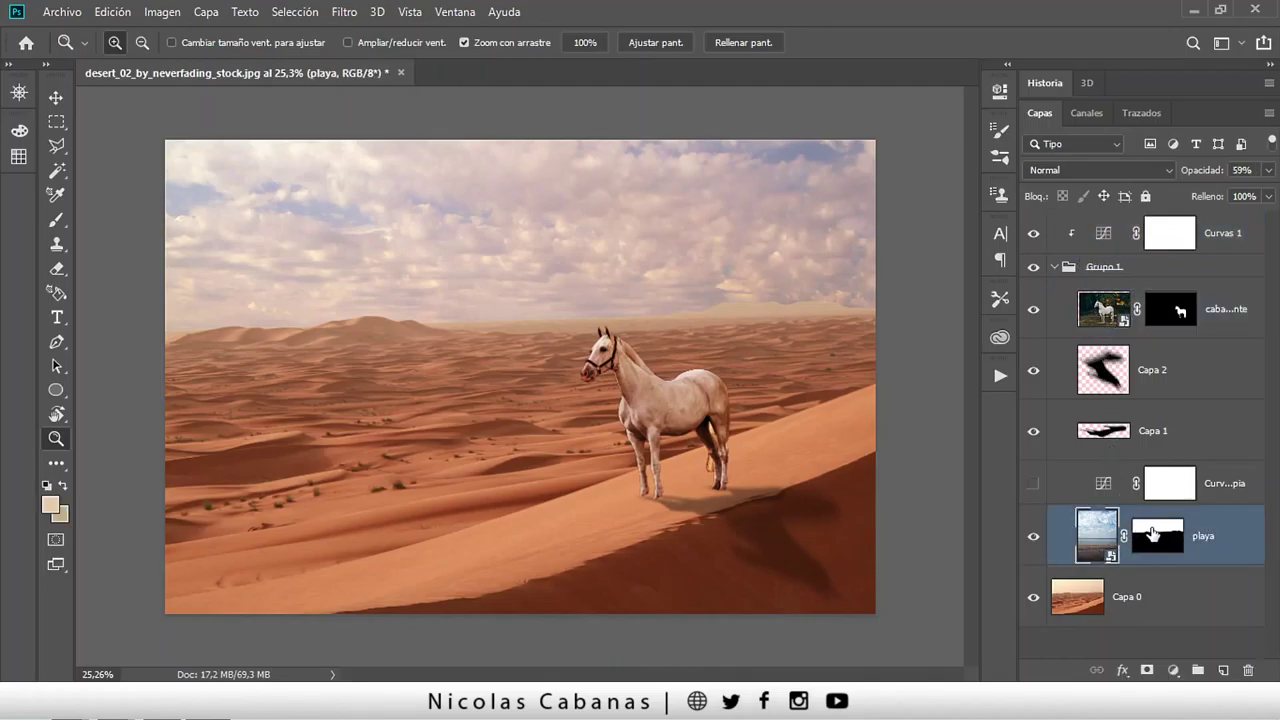
left_click(1034, 485)
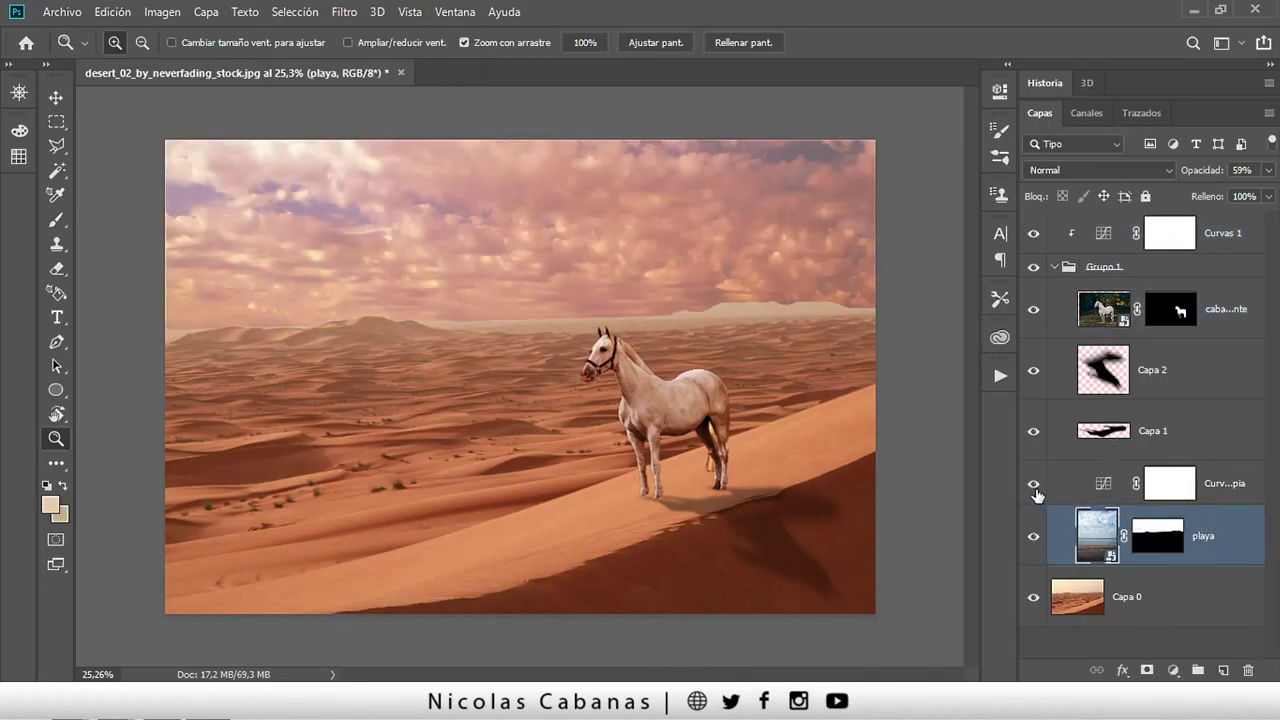
left_click(1224, 236)
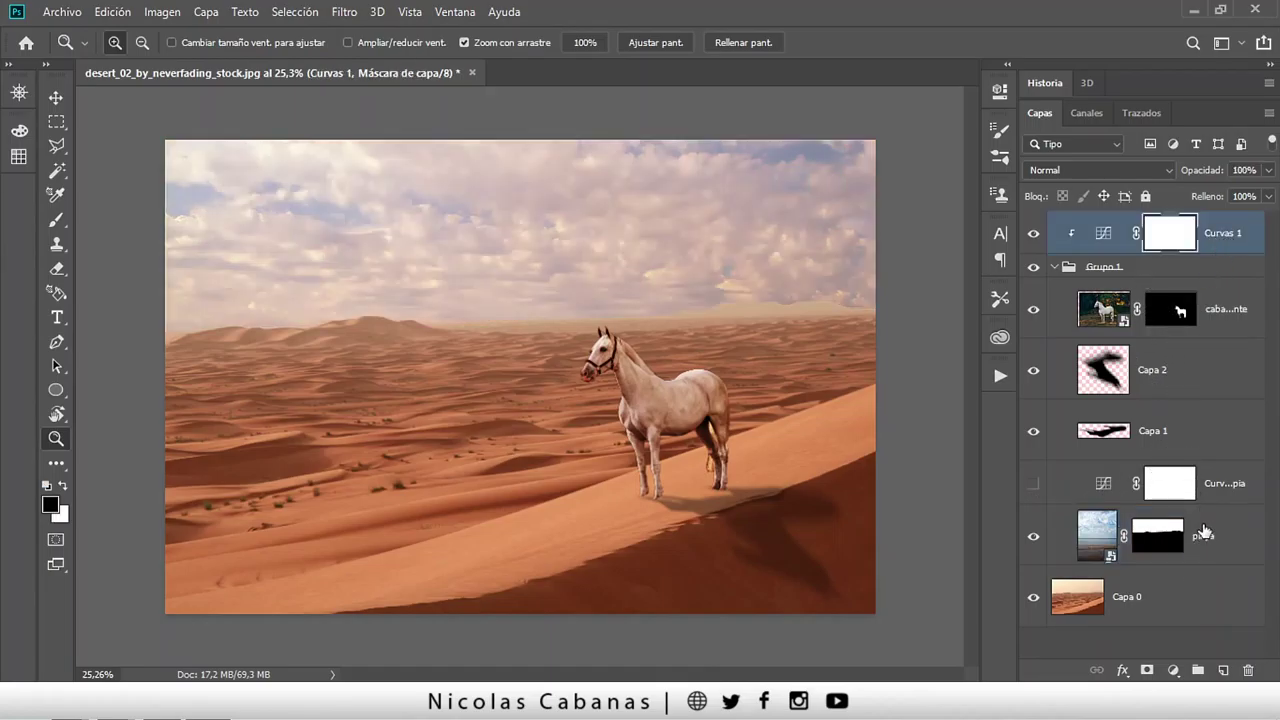
left_click(1136, 603)
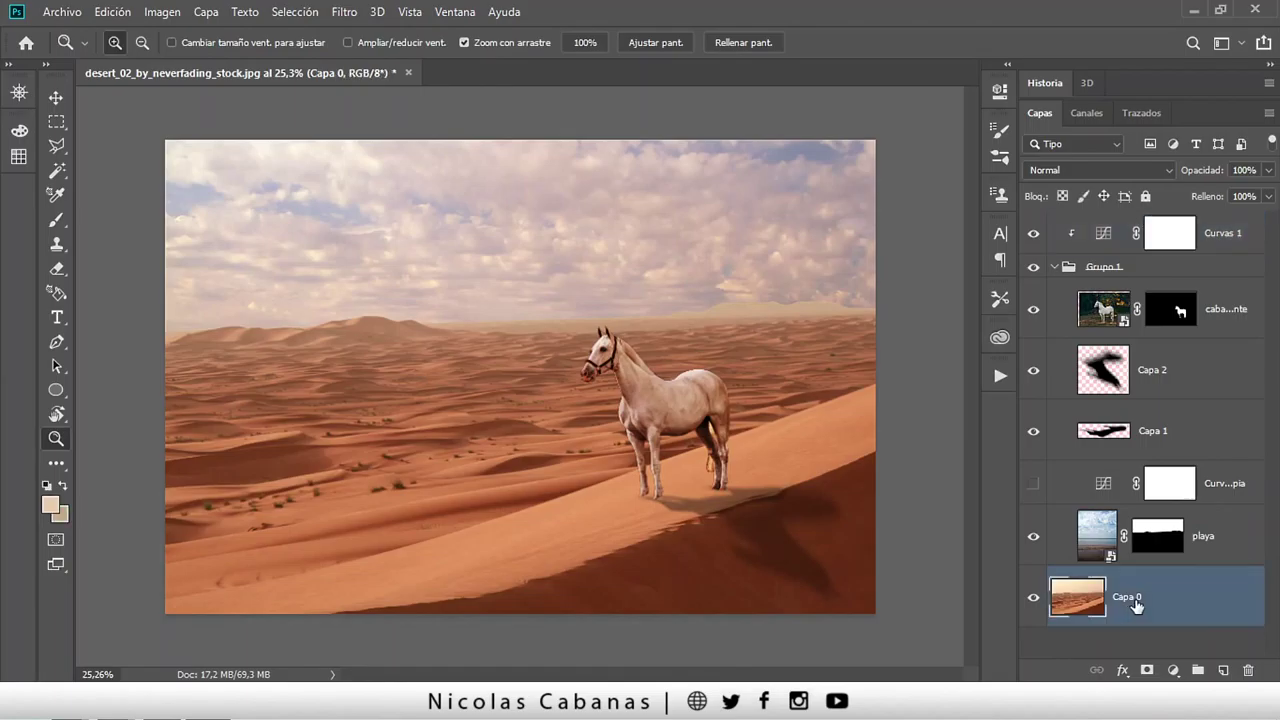
left_click(1157, 248)
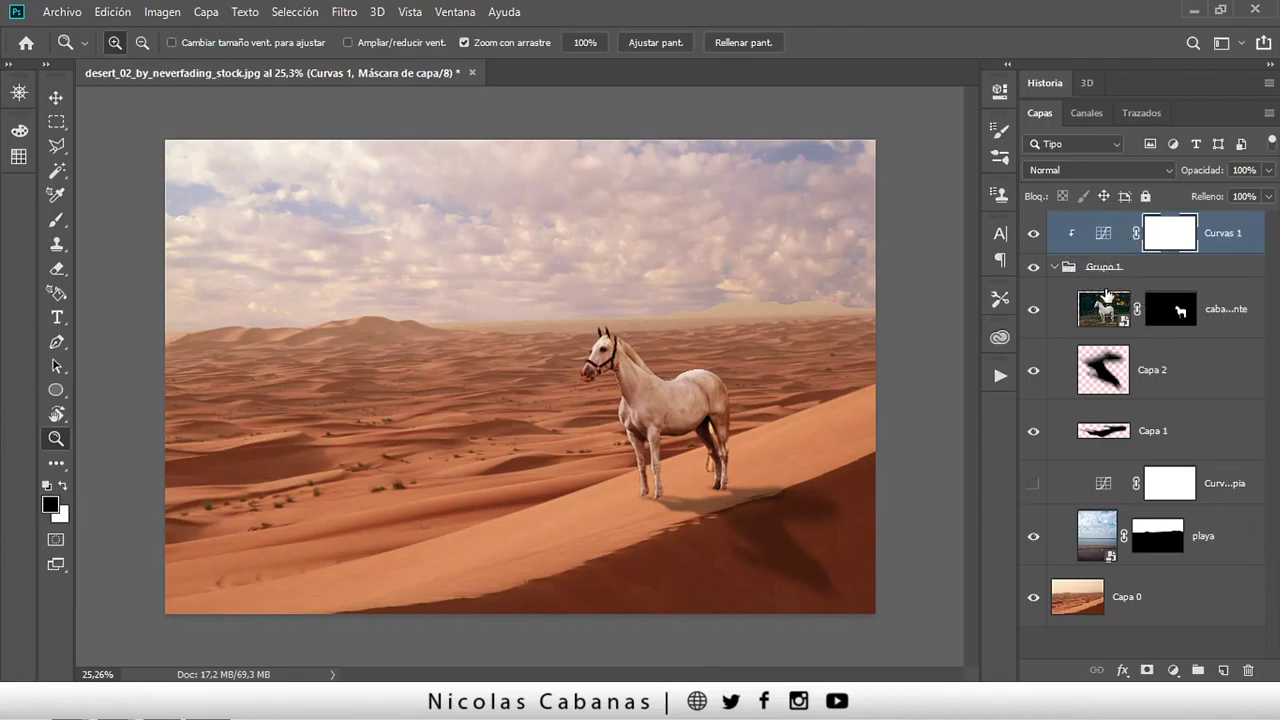
Collapse Grupo 1 and select it together with Curvas 1.
left_click(1113, 267)
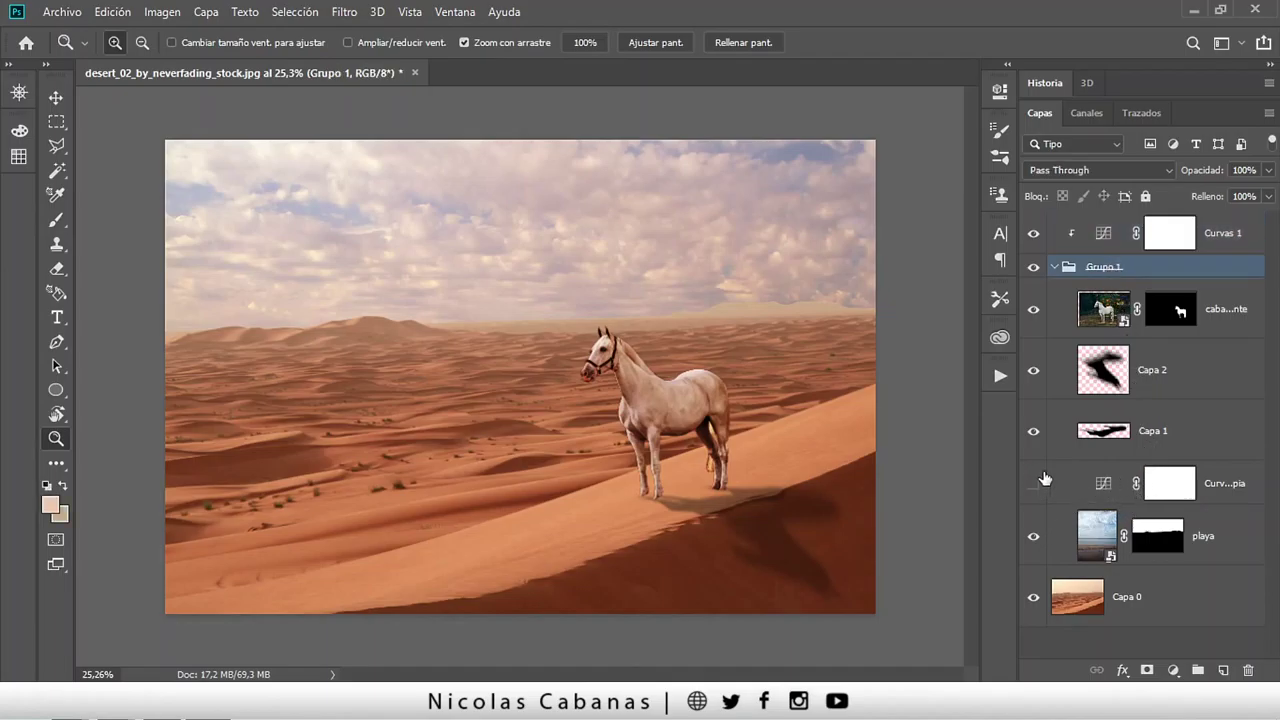
left_click(1221, 244)
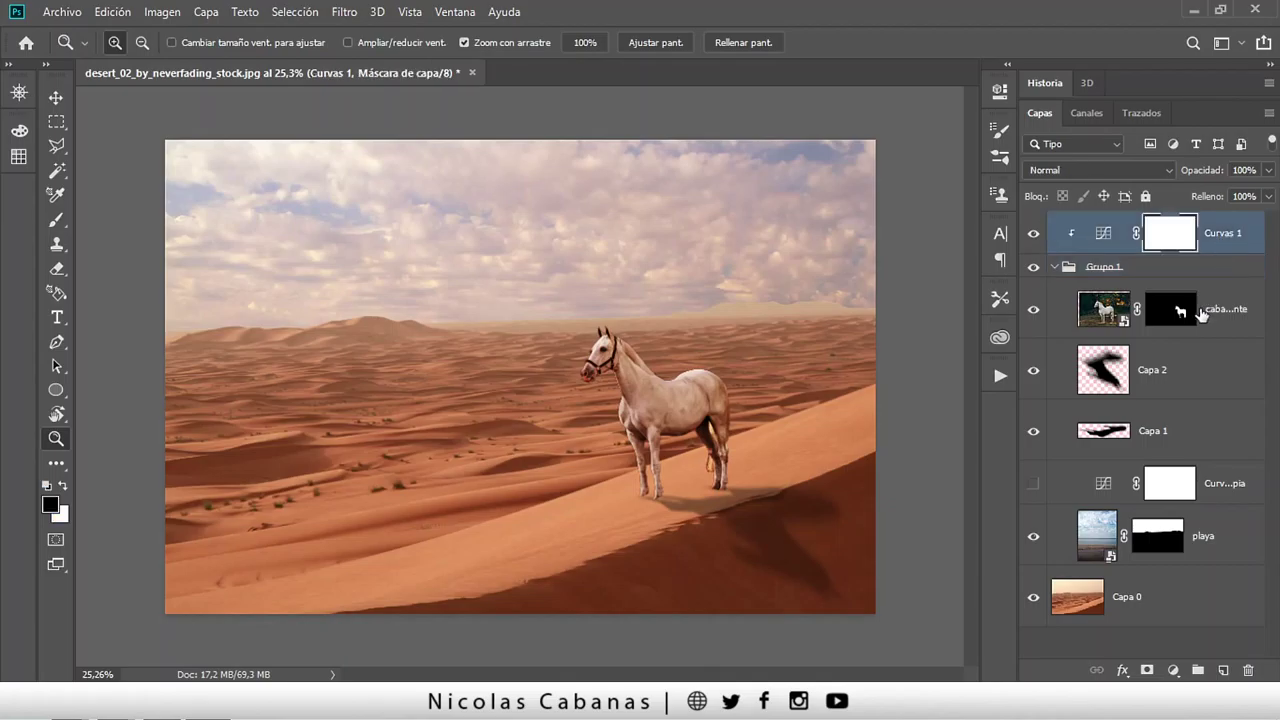
left_click(1050, 274)
left_click(1054, 267)
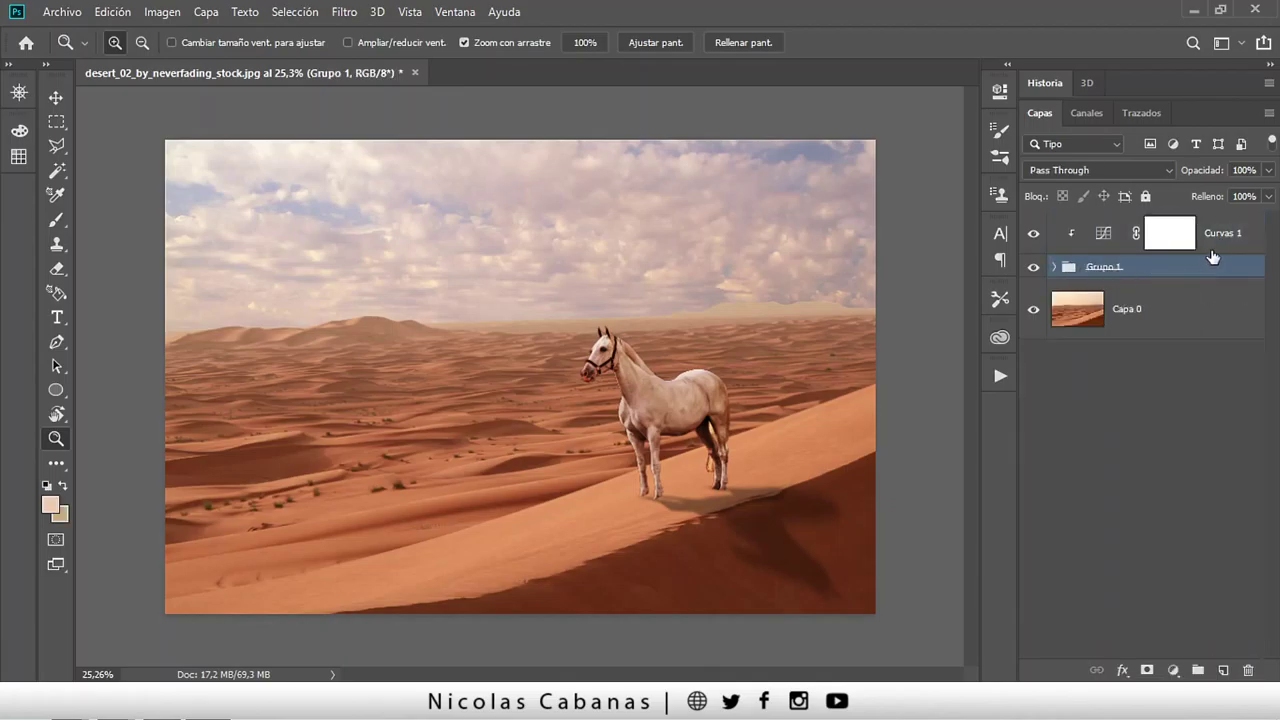
left_click(1230, 238, "shift")
Group the selection into Grupo 2 and add a Niveles adjustment clipped to it with midtones 0,77.
key("ctrl+g")
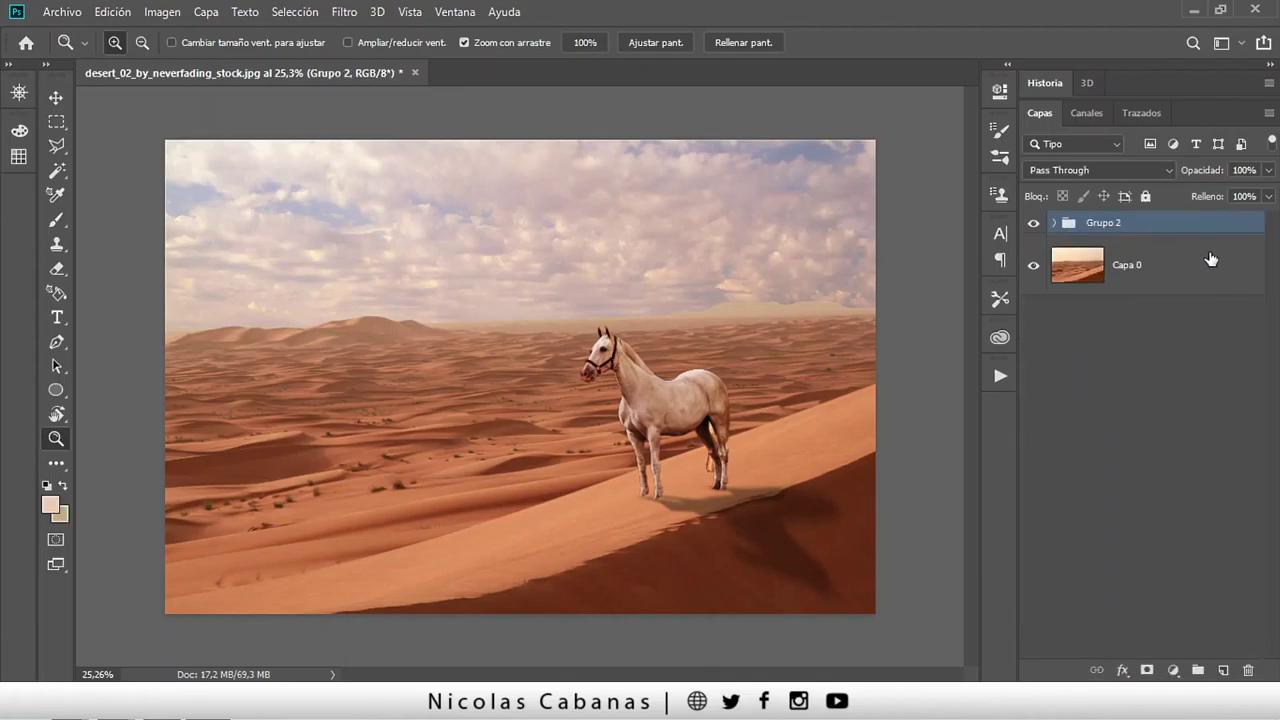
left_click(1173, 670)
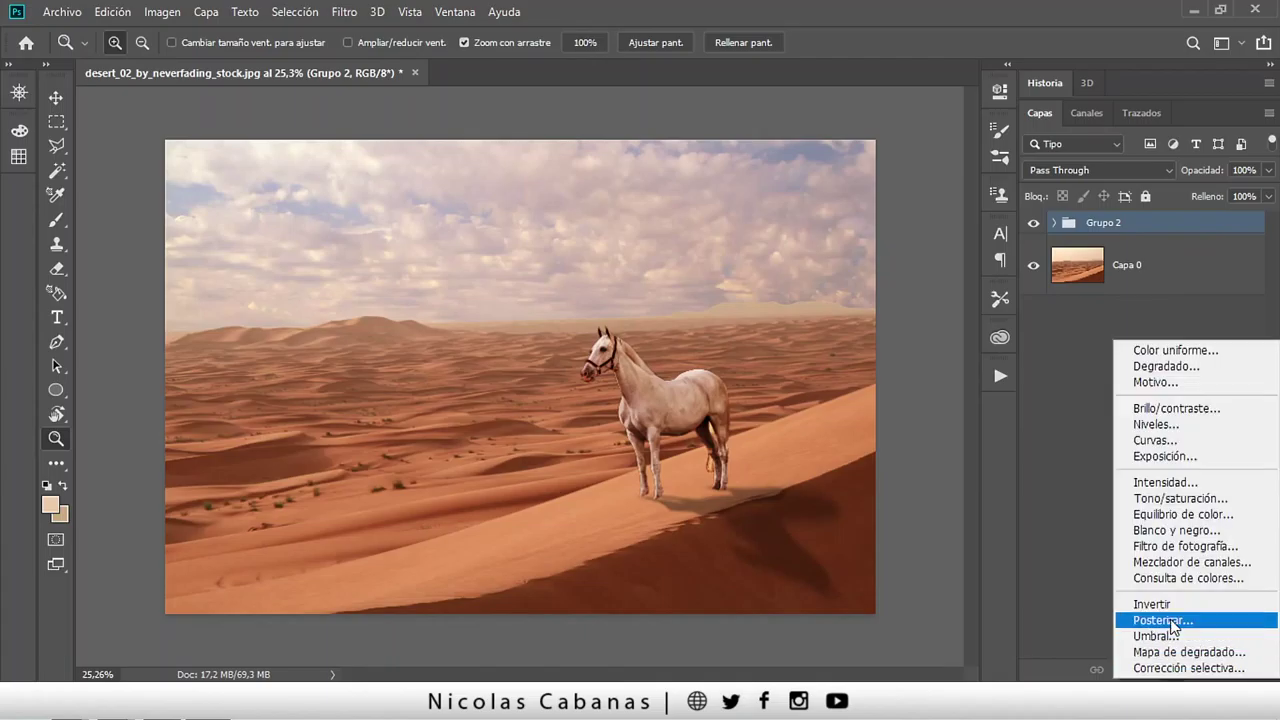
left_click(1160, 424)
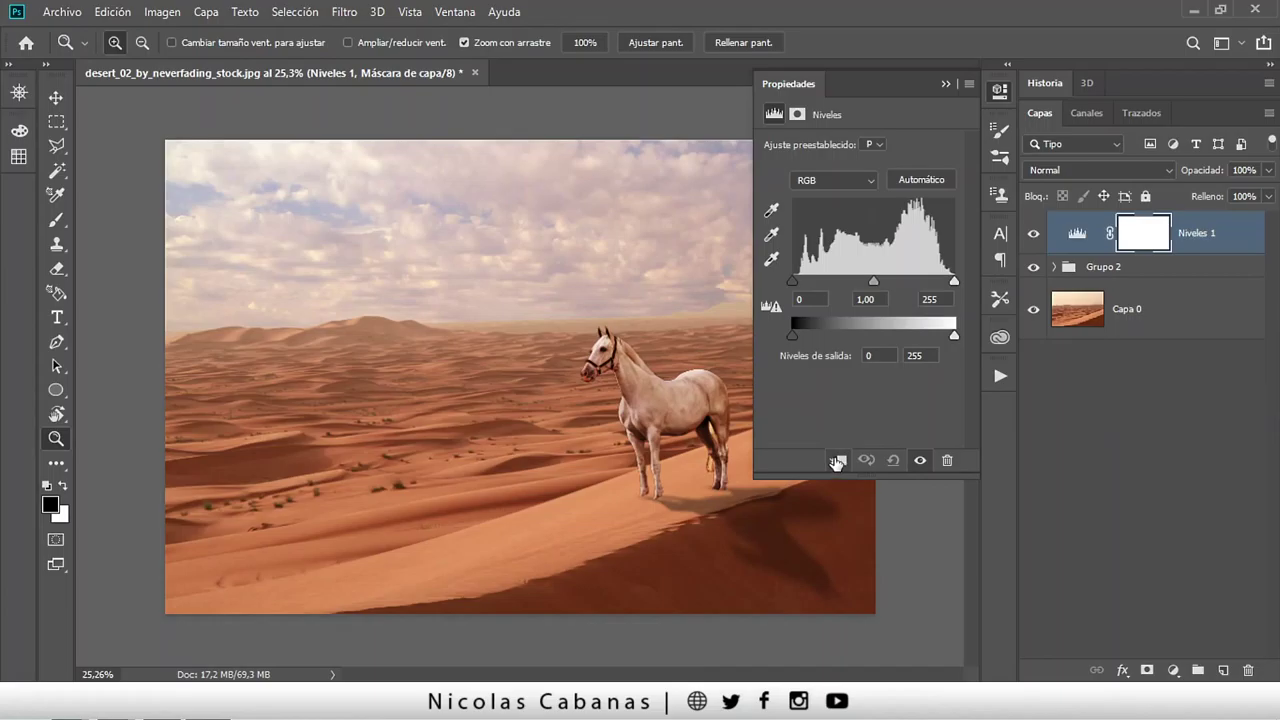
left_click(836, 460)
left_click_drag(875, 288, 900, 285)
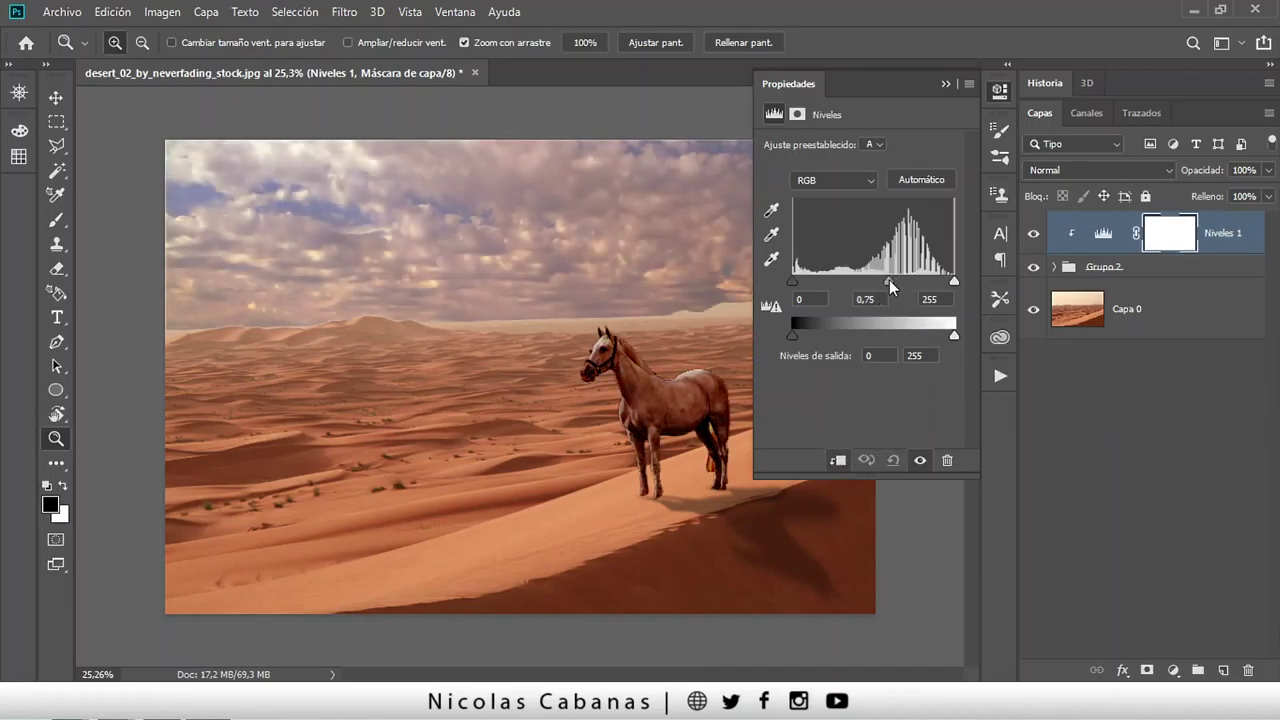
left_click_drag(900, 285, 886, 282)
Select Grupo 1 inside Grupo 2, collapse the group, and toggle the clipping mask with Ctrl+Alt+G.
left_click(1054, 267)
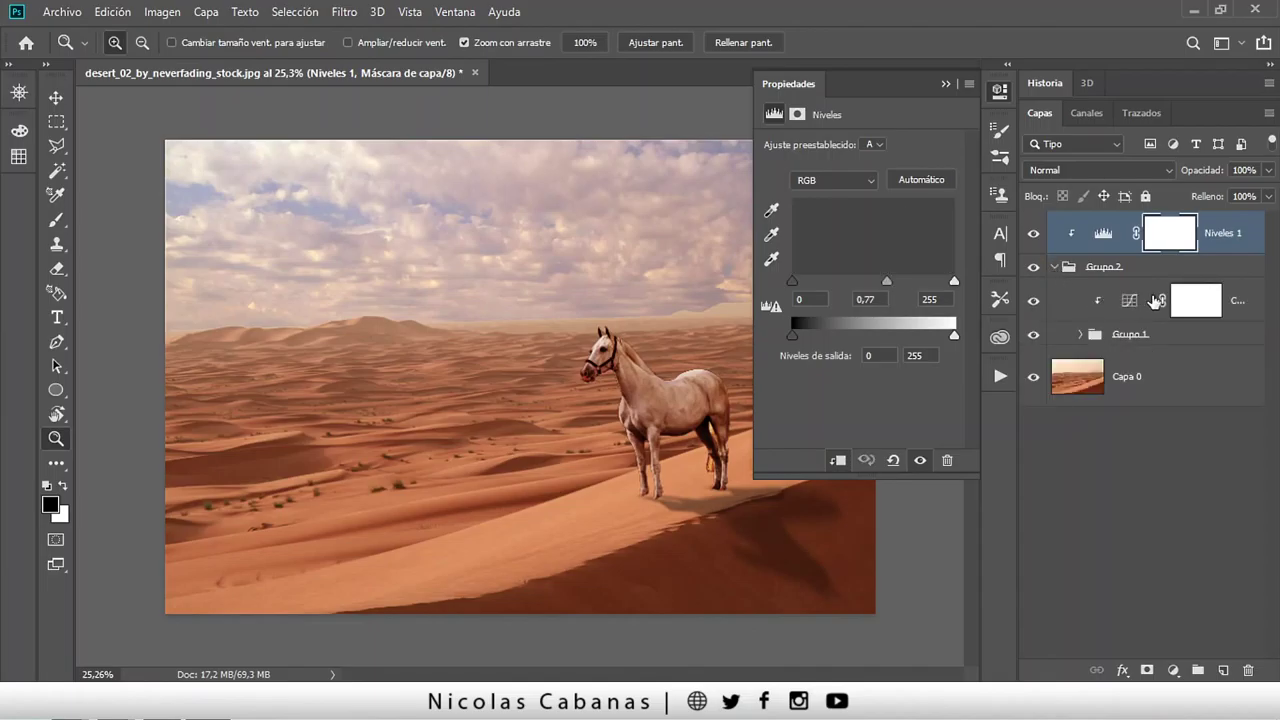
left_click(1140, 337)
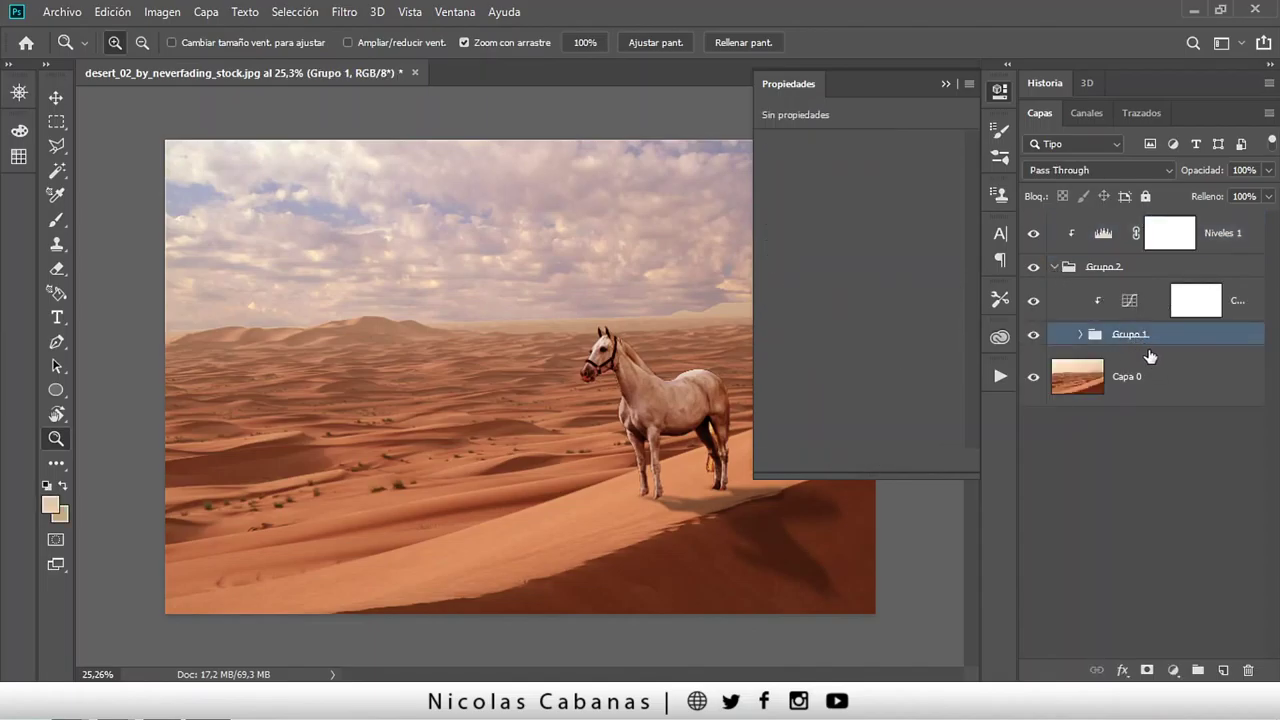
left_click(1056, 268)
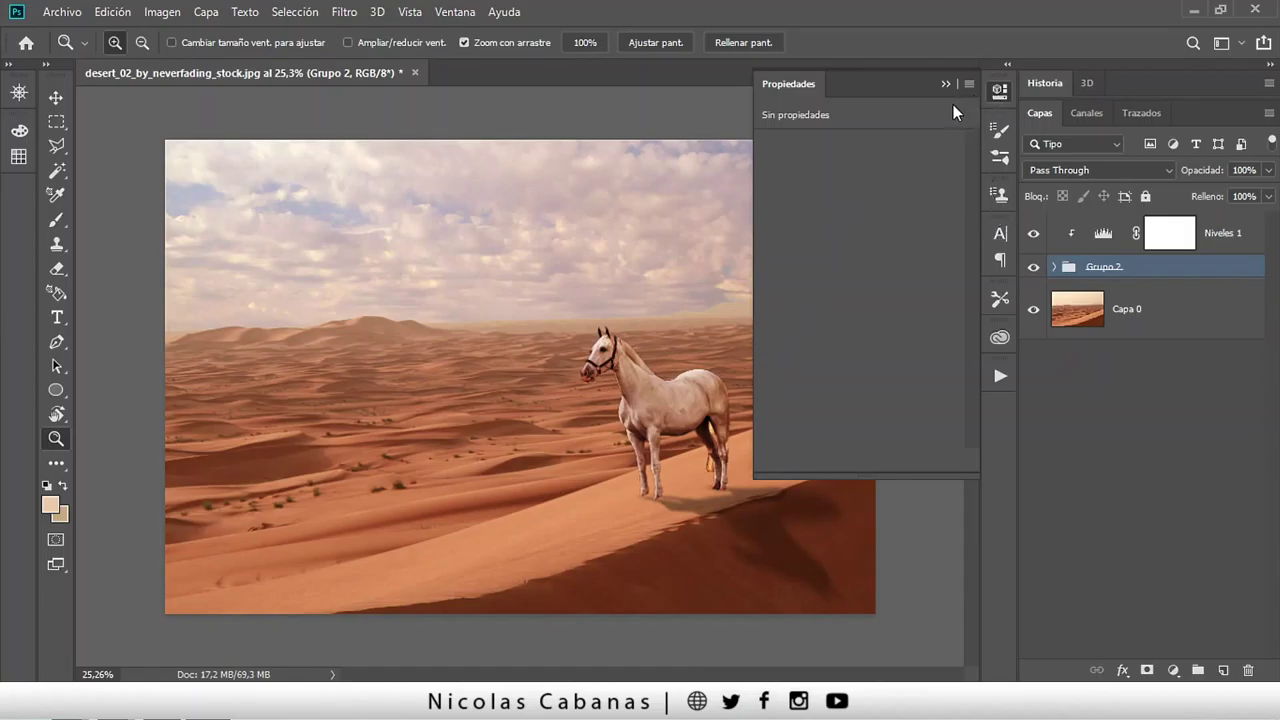
key("ctrl+alt+g")
Close Properties, turn on Curvas 1 and clip it to the caballo frente horse layer.
left_click(946, 84)
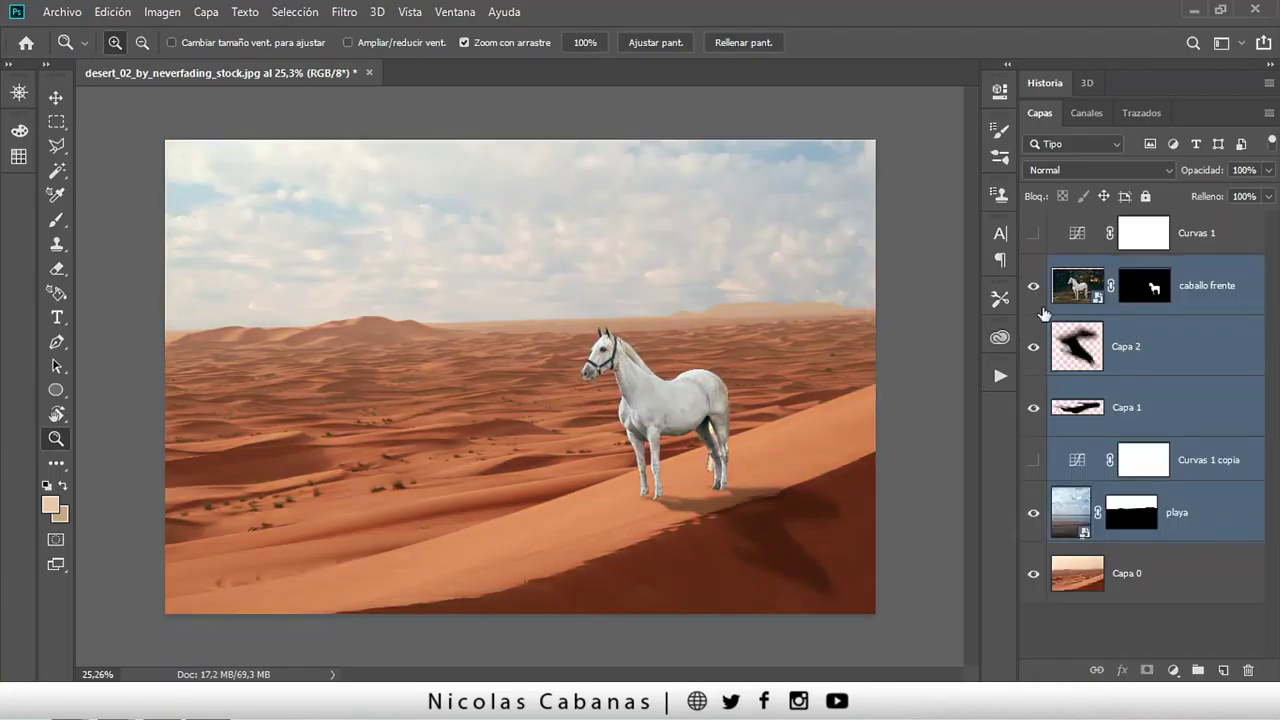
left_click(1033, 236)
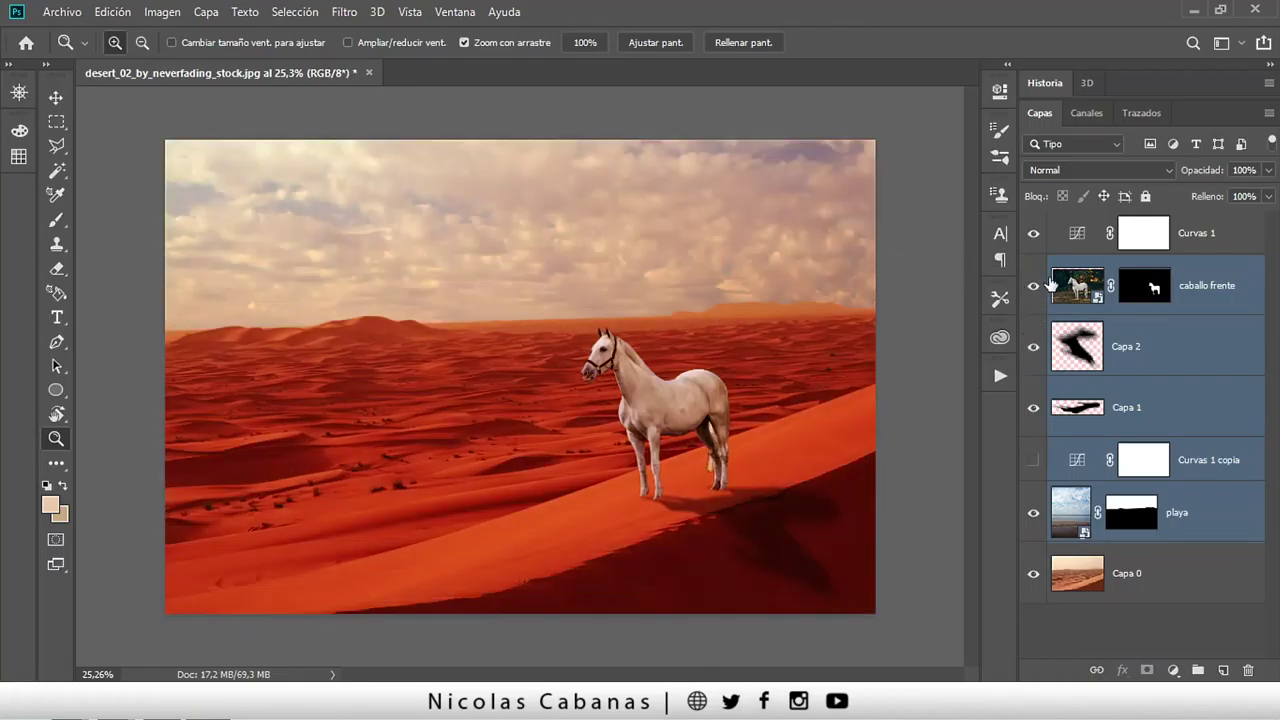
left_click(1090, 258, "alt")
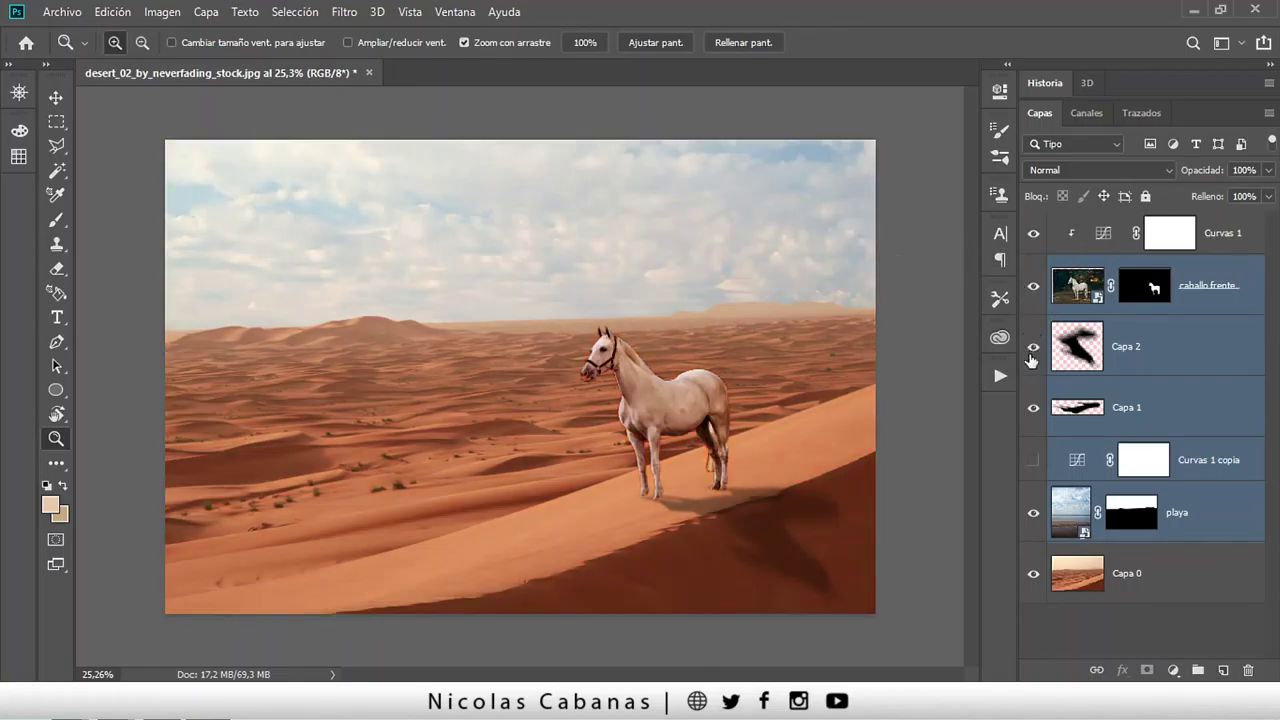
mouse_move(528, 400)
left_mouse_down()
mouse_move(575, 398)
mouse_move(554, 403)
left_mouse_up()
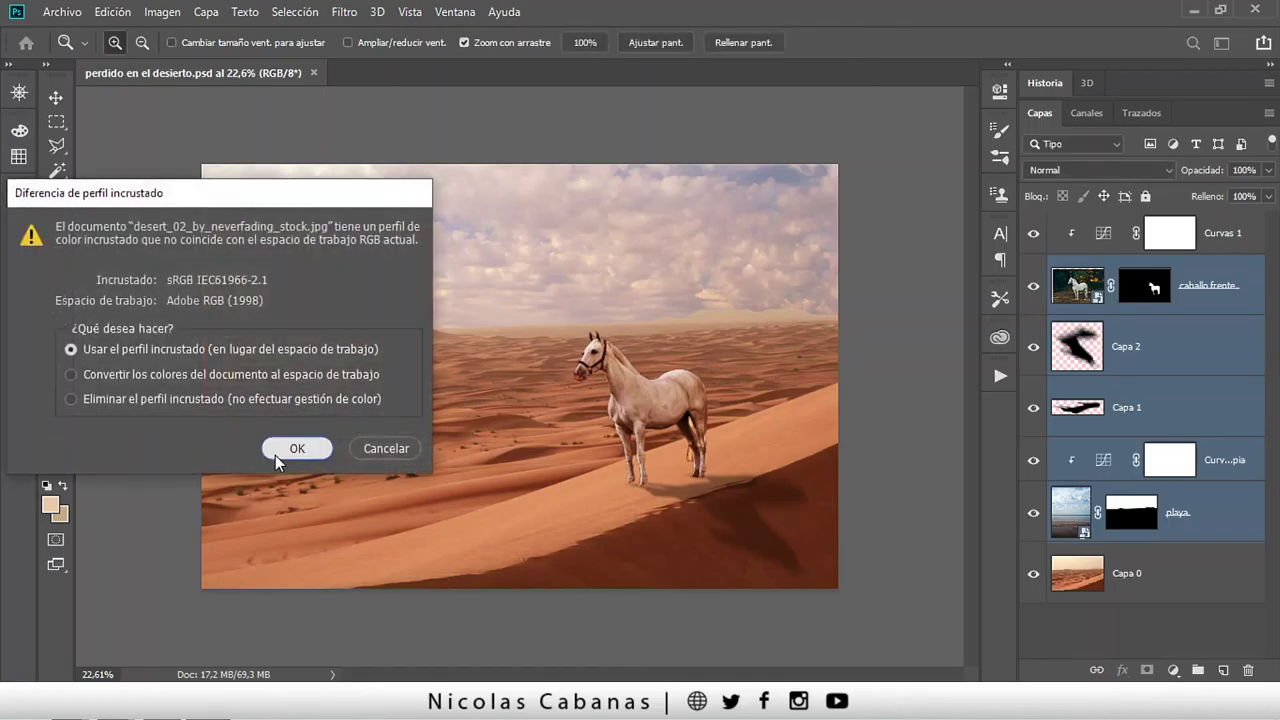
Open the desert, playa.jpg and caballo frente photos, keeping each embedded colour profile.
left_click(275, 455)
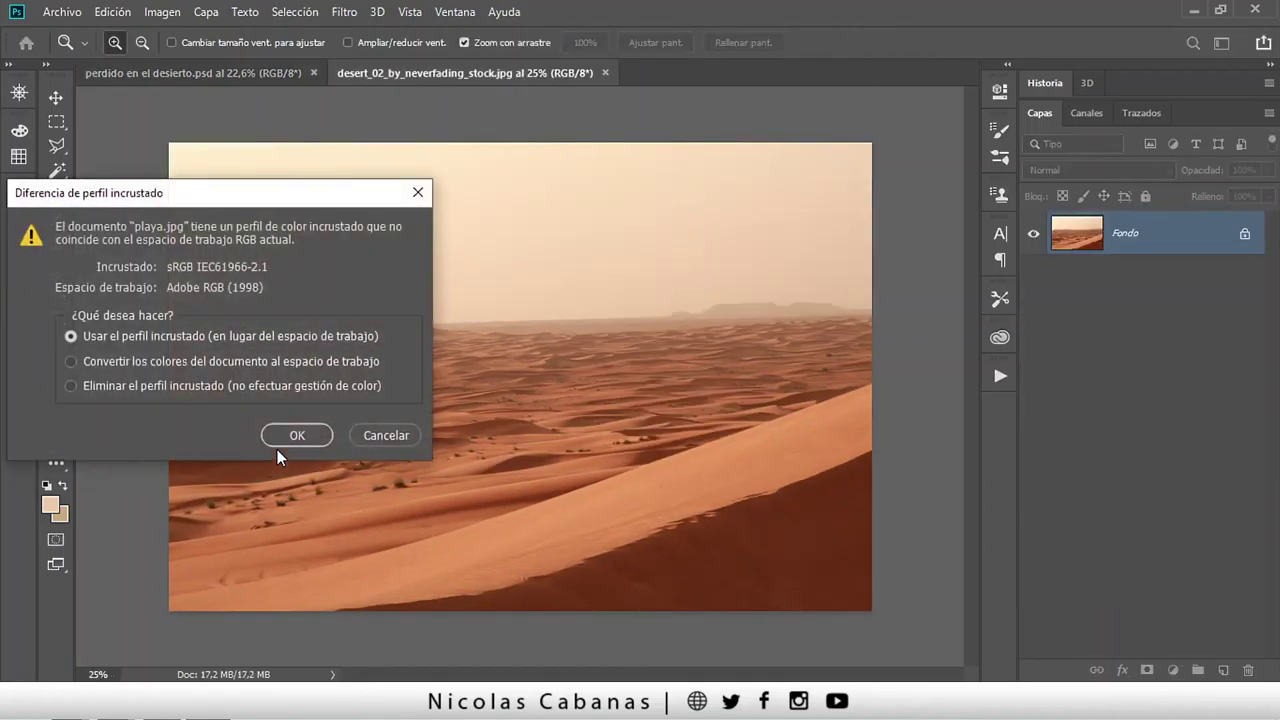
left_click(276, 438)
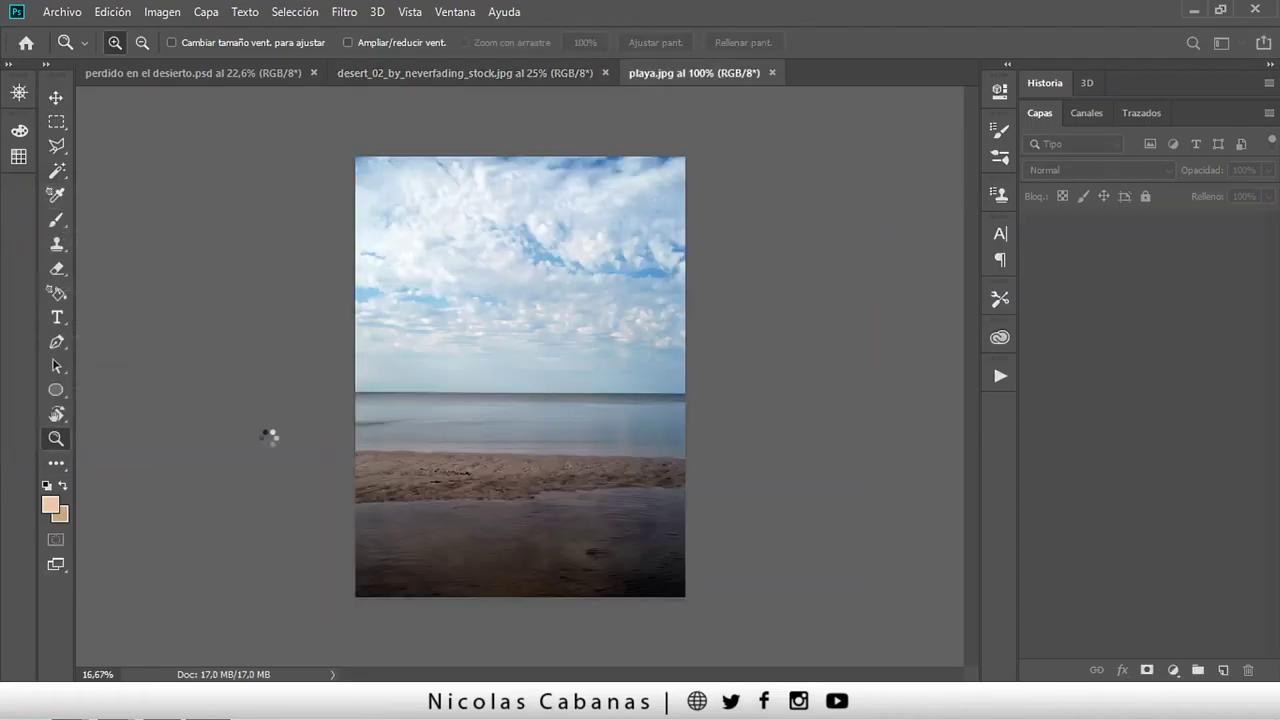
left_click(287, 432)
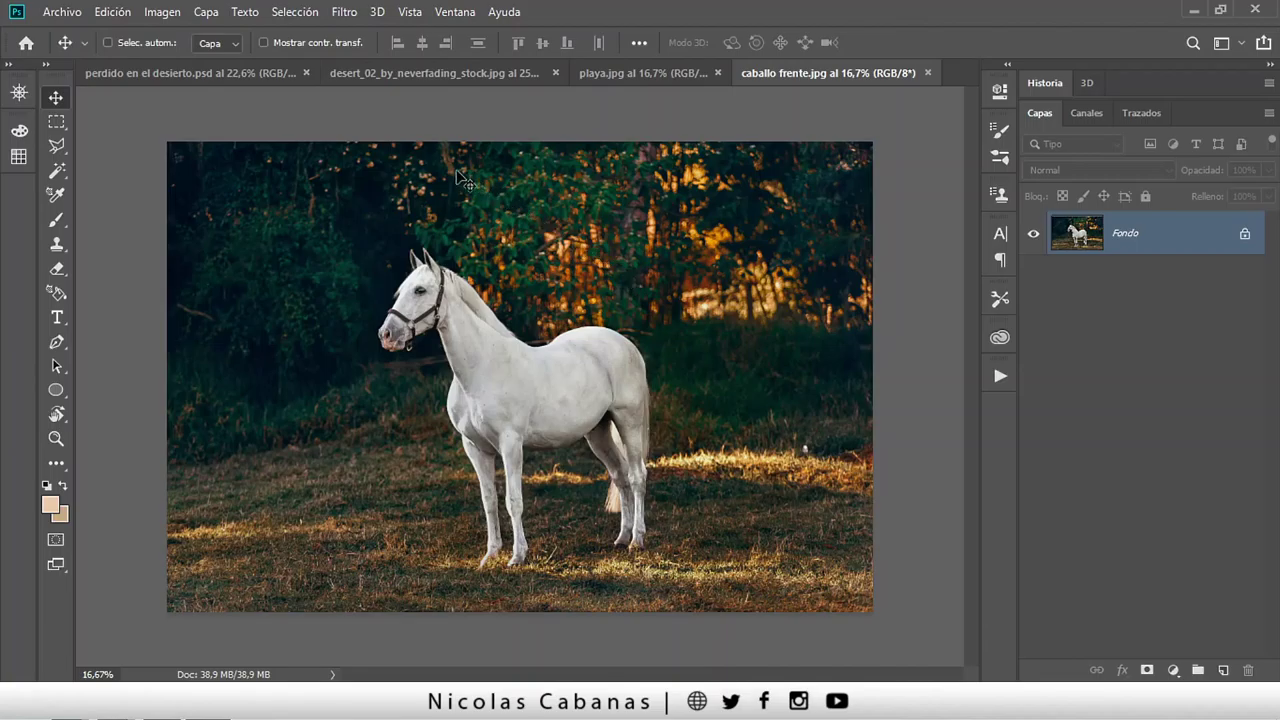
Inspect the desert dunes up close, then bring up the caballo frente horse photo.
left_click(451, 79)
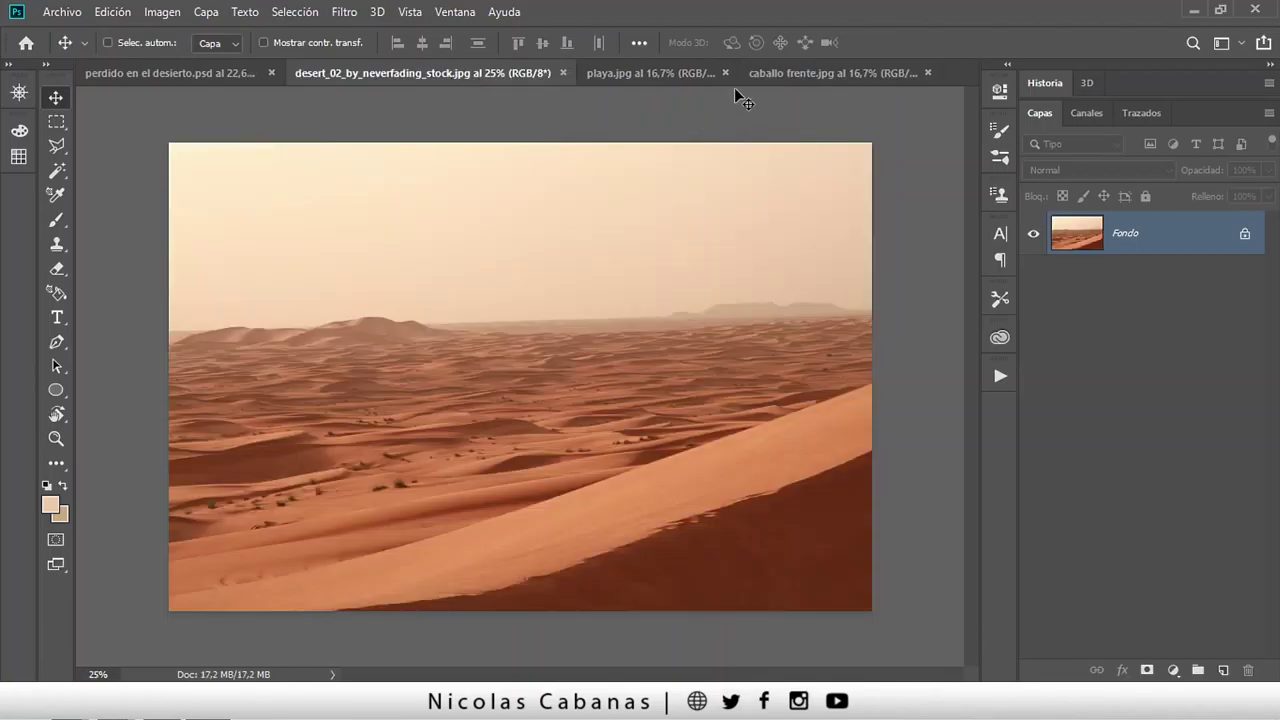
key("z")
left_click_drag(571, 371, 561, 386)
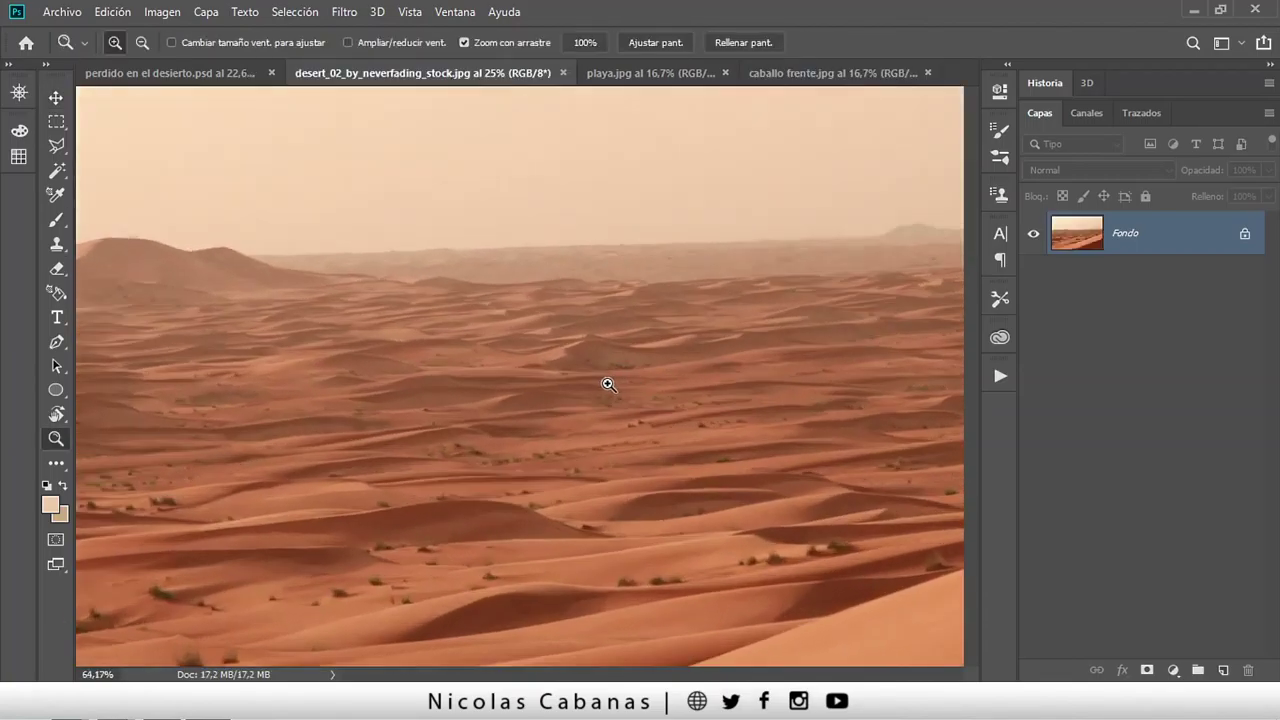
left_click(561, 386)
key("v")
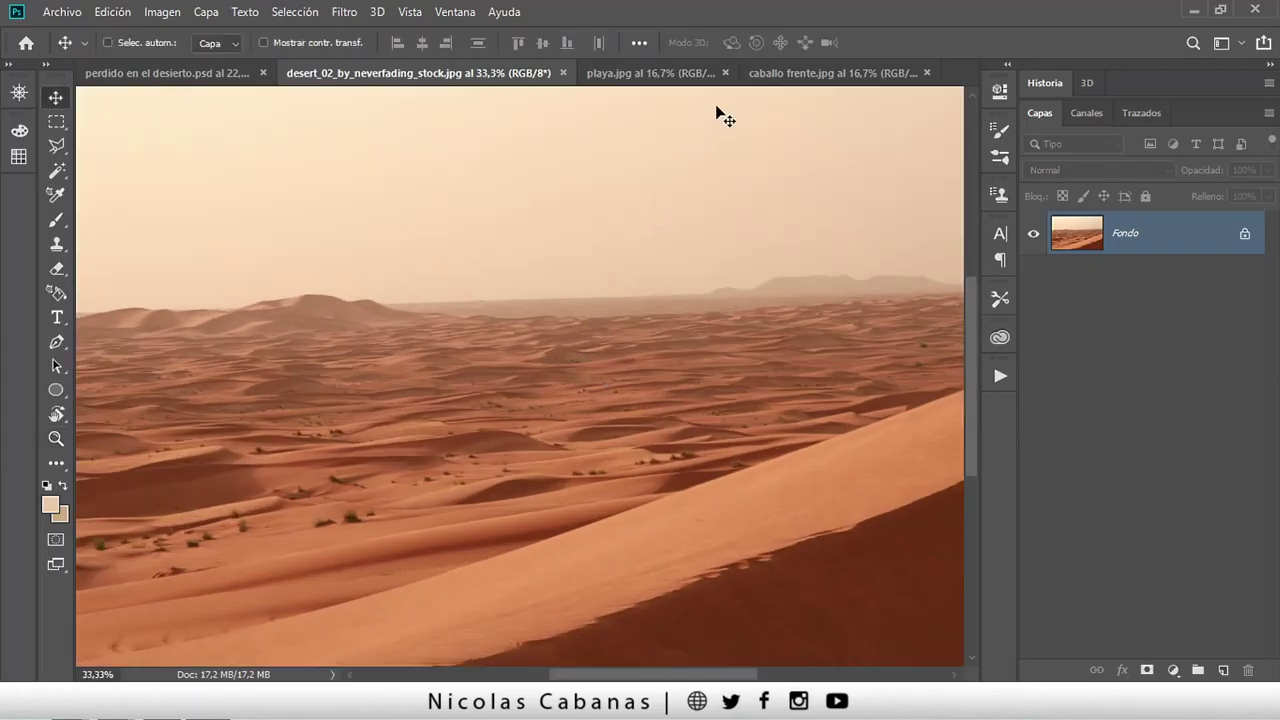
left_click(771, 75)
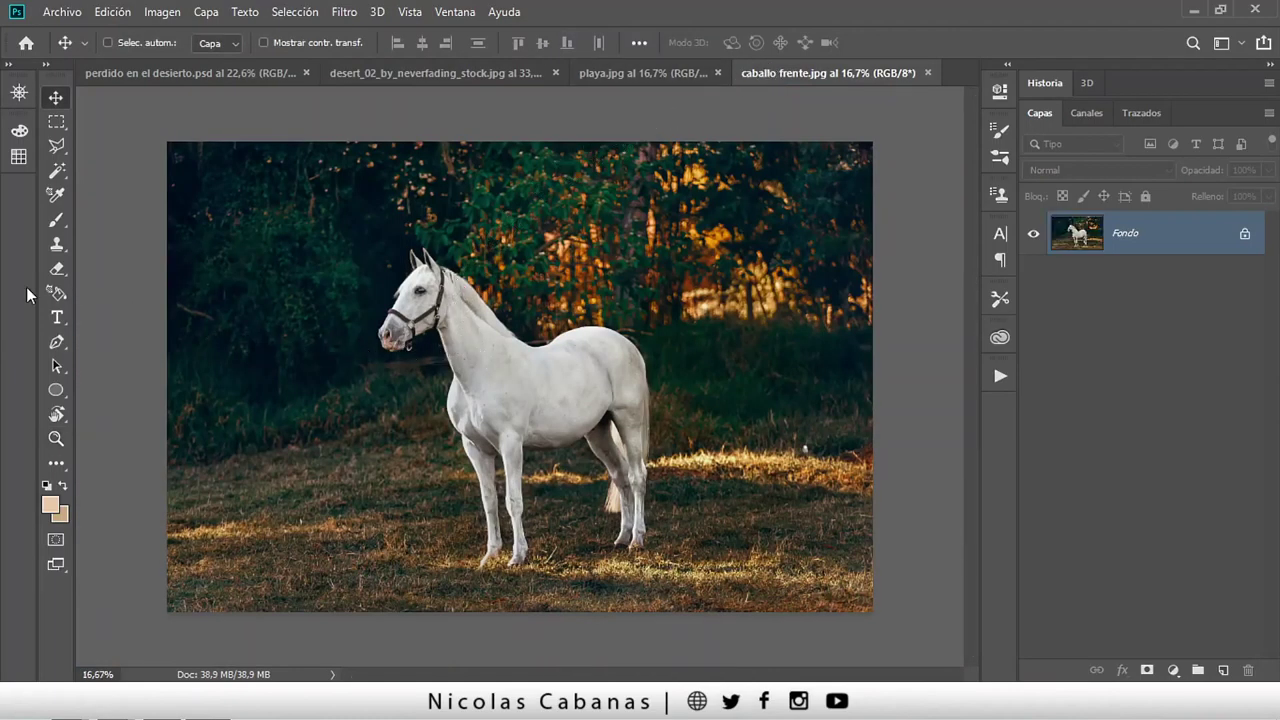
Auto-select the white horse using the Magic Wand's Seleccionar sujeto.
left_click(56, 170)
right_click(66, 172)
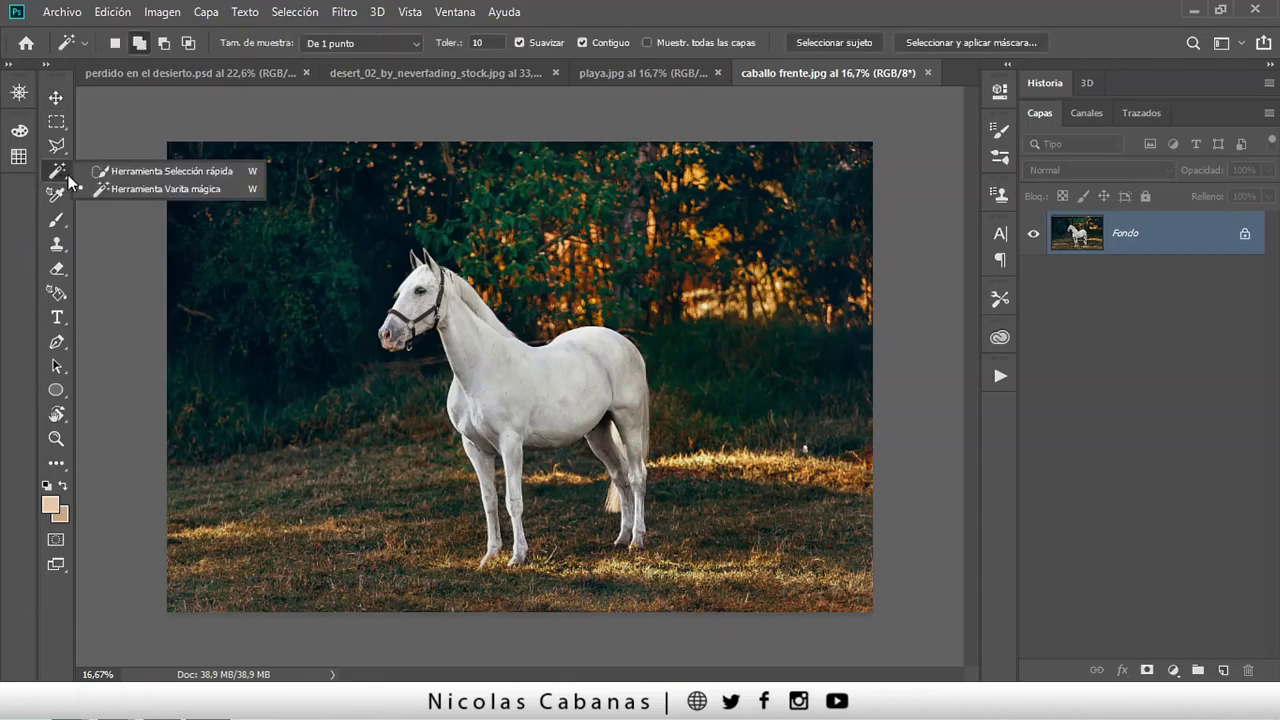
left_click(140, 189)
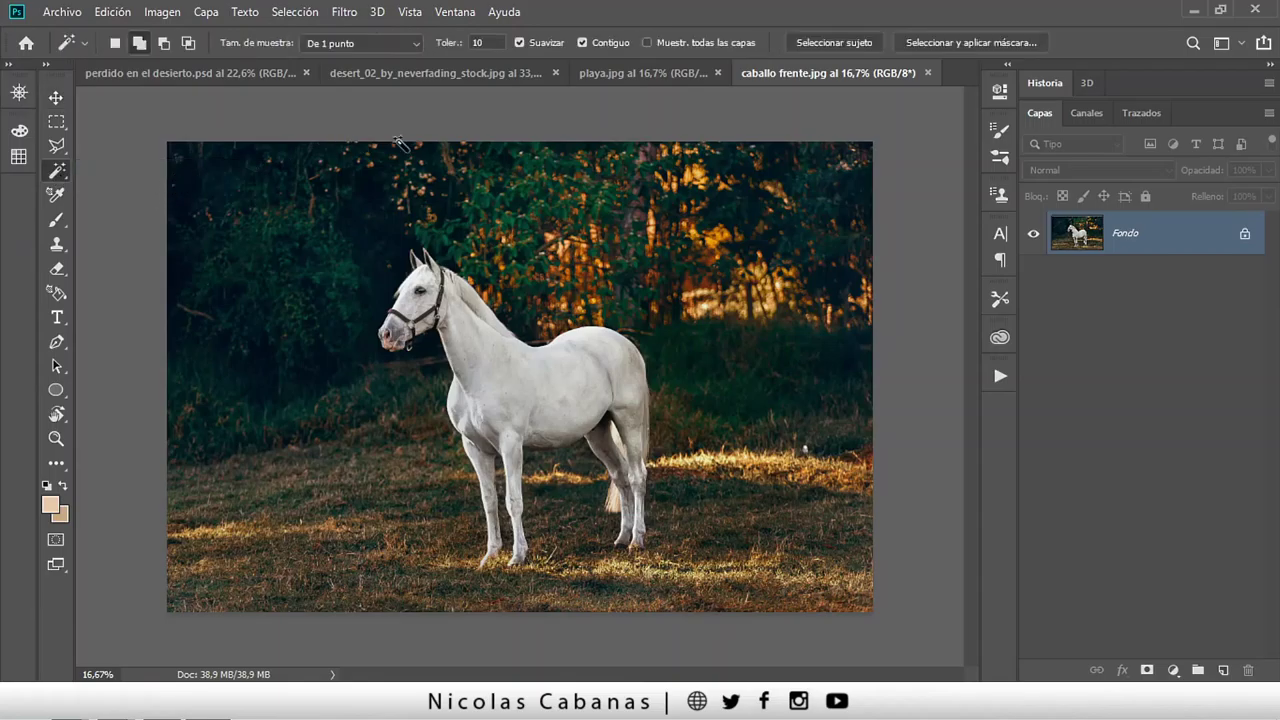
left_click(844, 43)
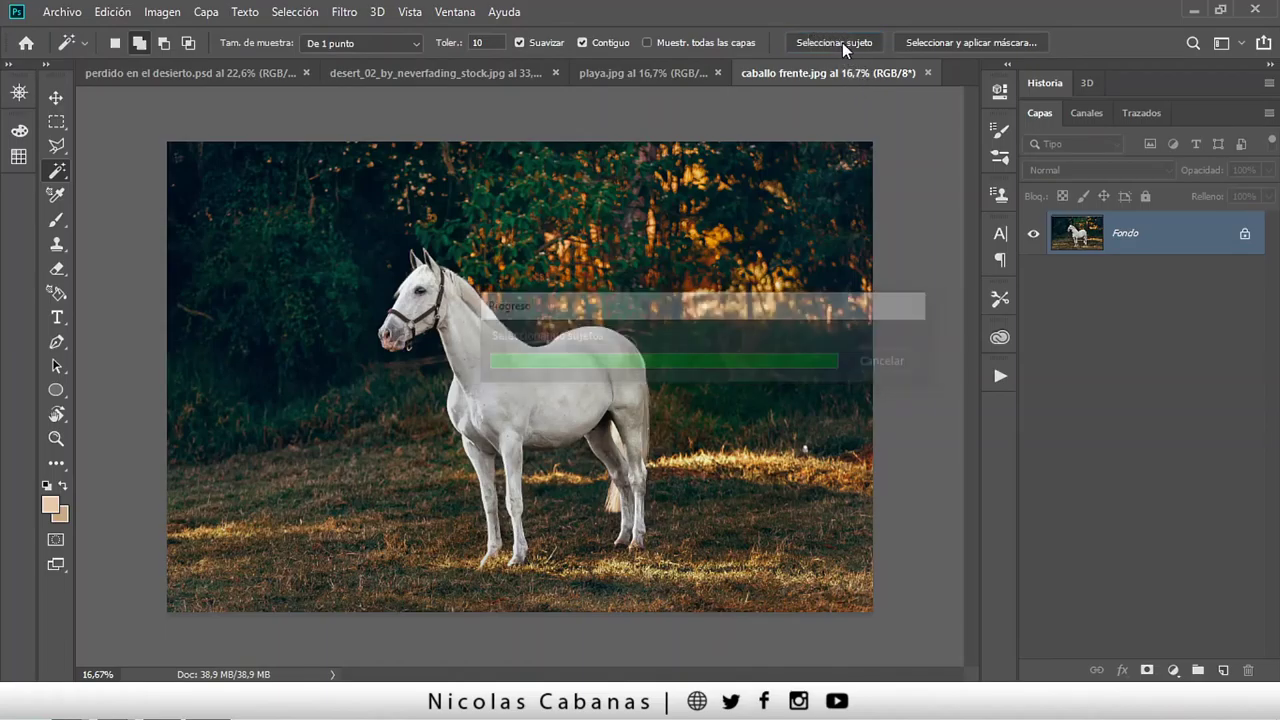
Zoom in on the horse's head to check the selection around its ears.
key("z")
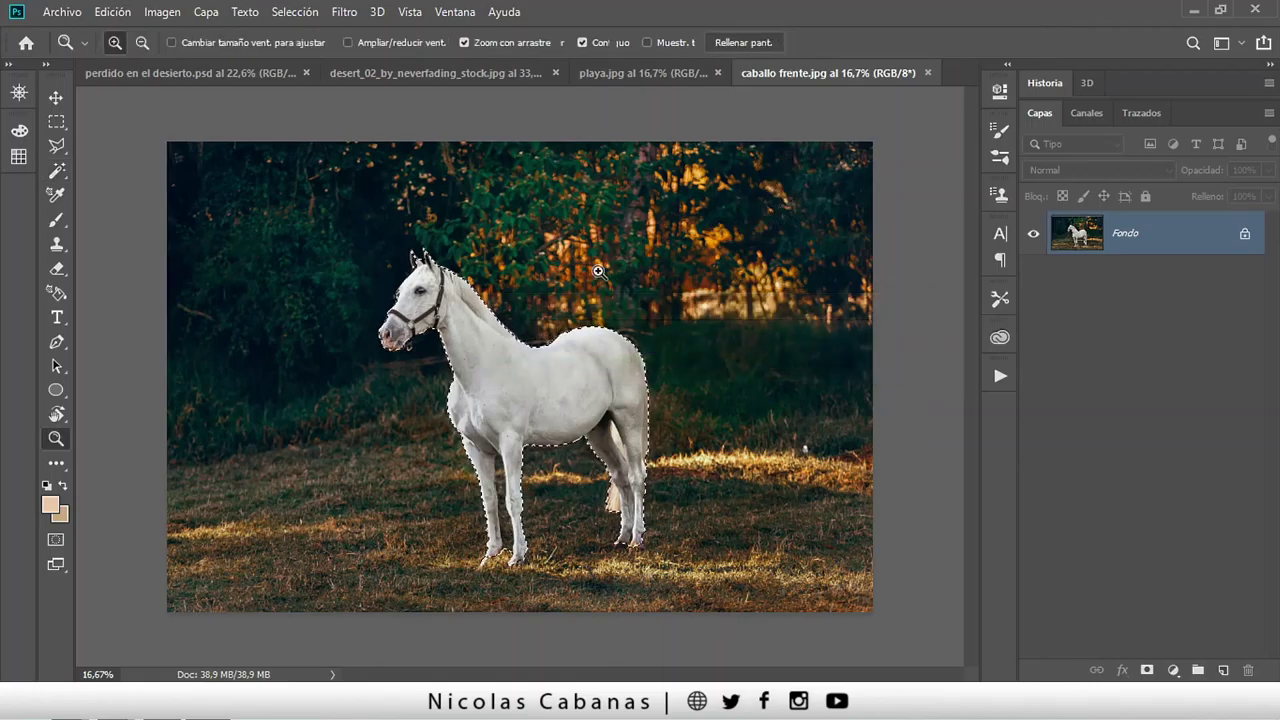
mouse_move(437, 333)
left_mouse_down()
mouse_move(572, 447)
mouse_move(590, 447)
left_mouse_up()
left_click_drag(405, 452, 471, 449)
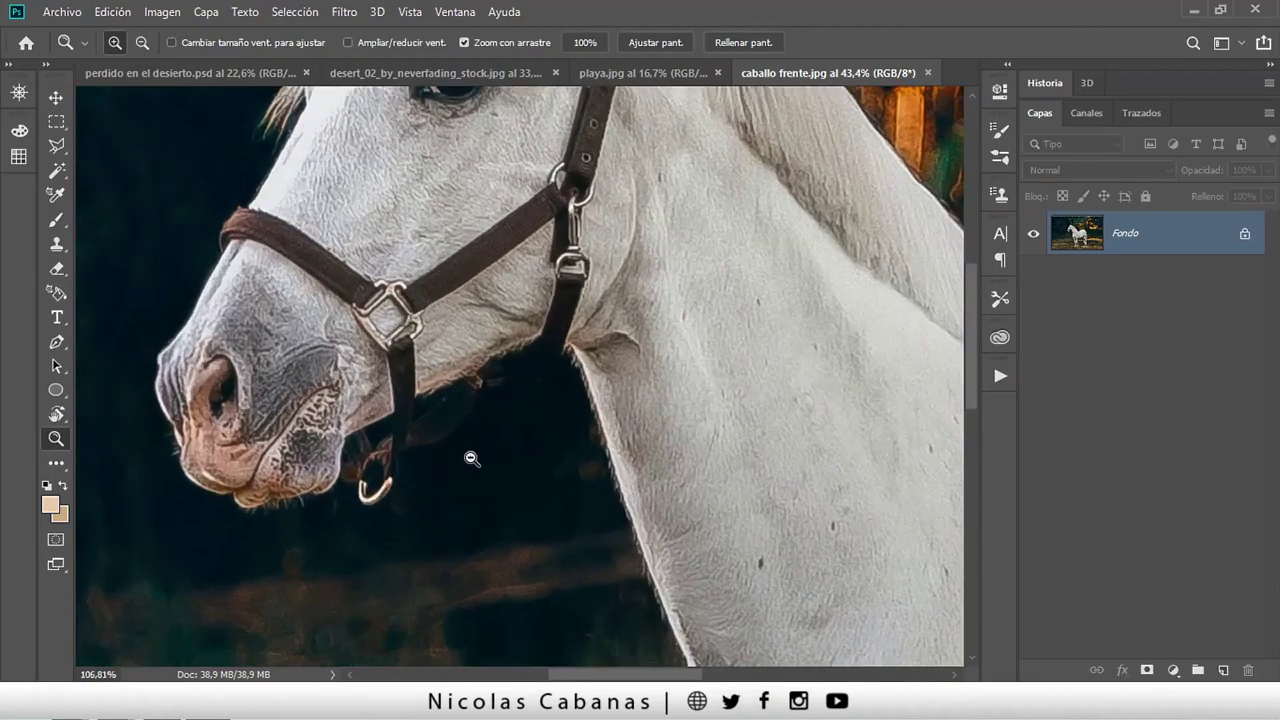
left_click_drag(494, 177, 494, 471)
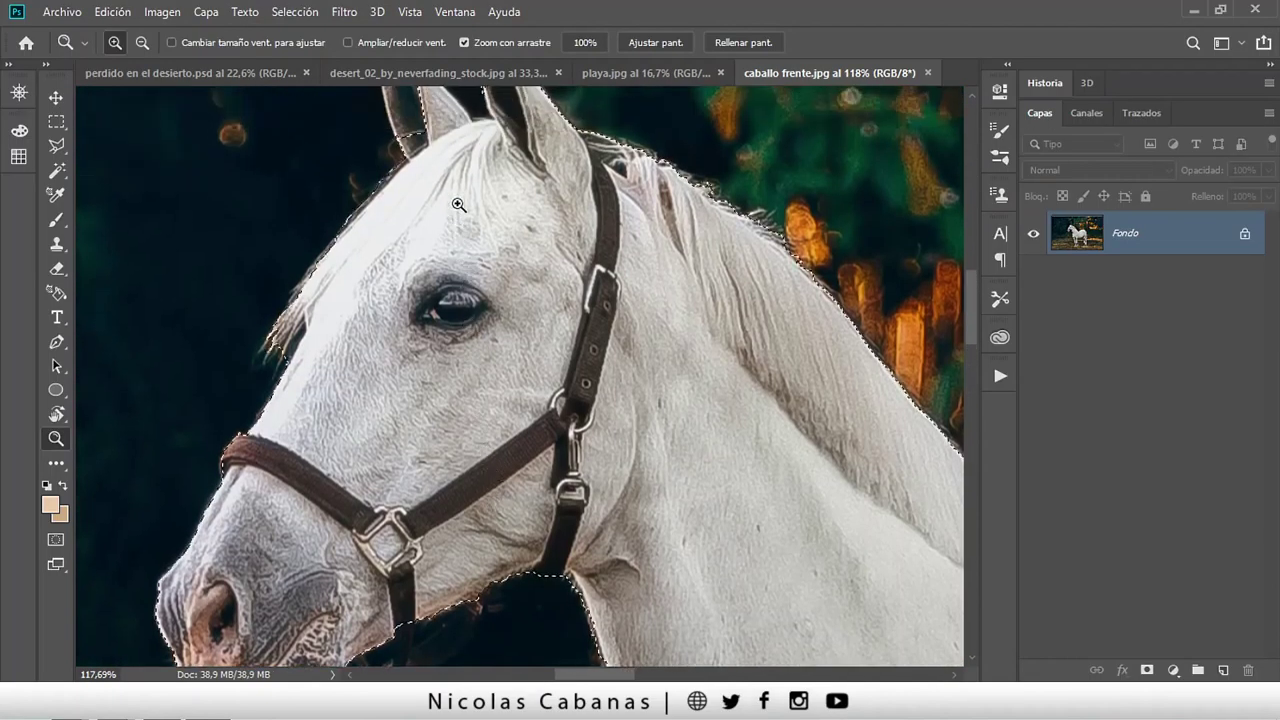
scroll(460, 206, "up", 5)
left_click_drag(454, 203, 470, 204)
left_click(410, 210)
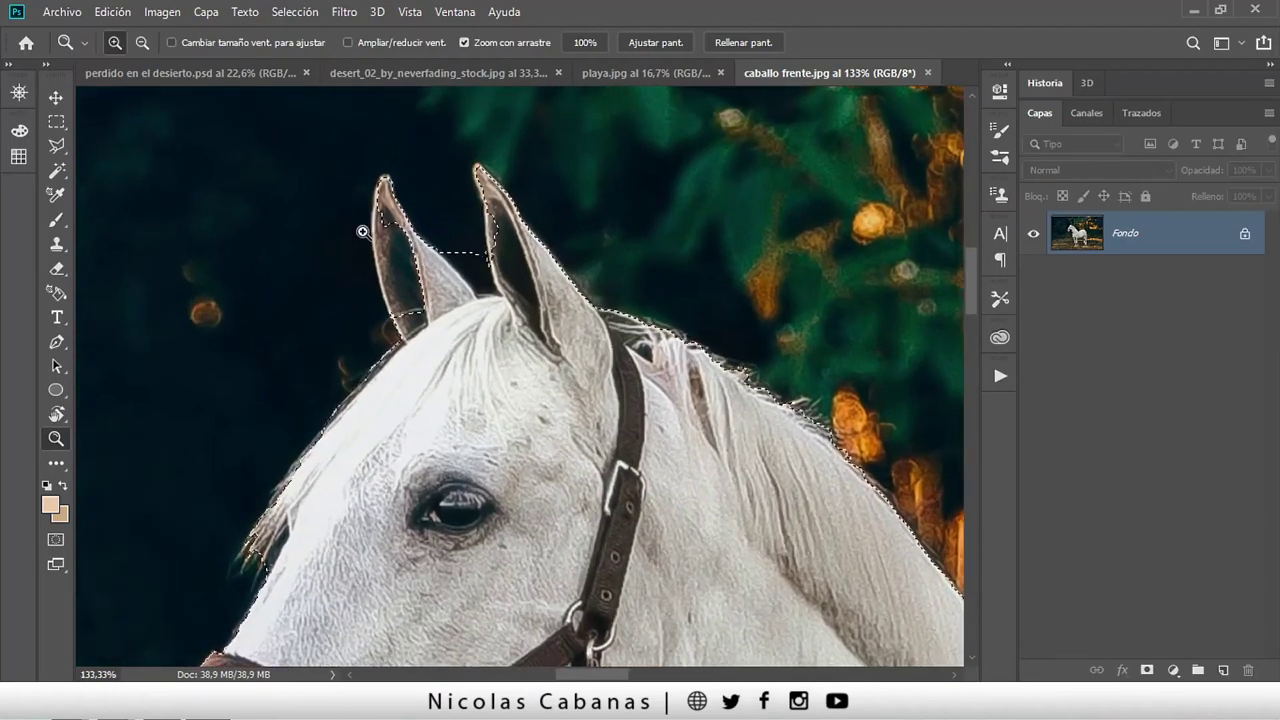
In Quick Mask, paint white inside the left ear to unmask it.
key("q")
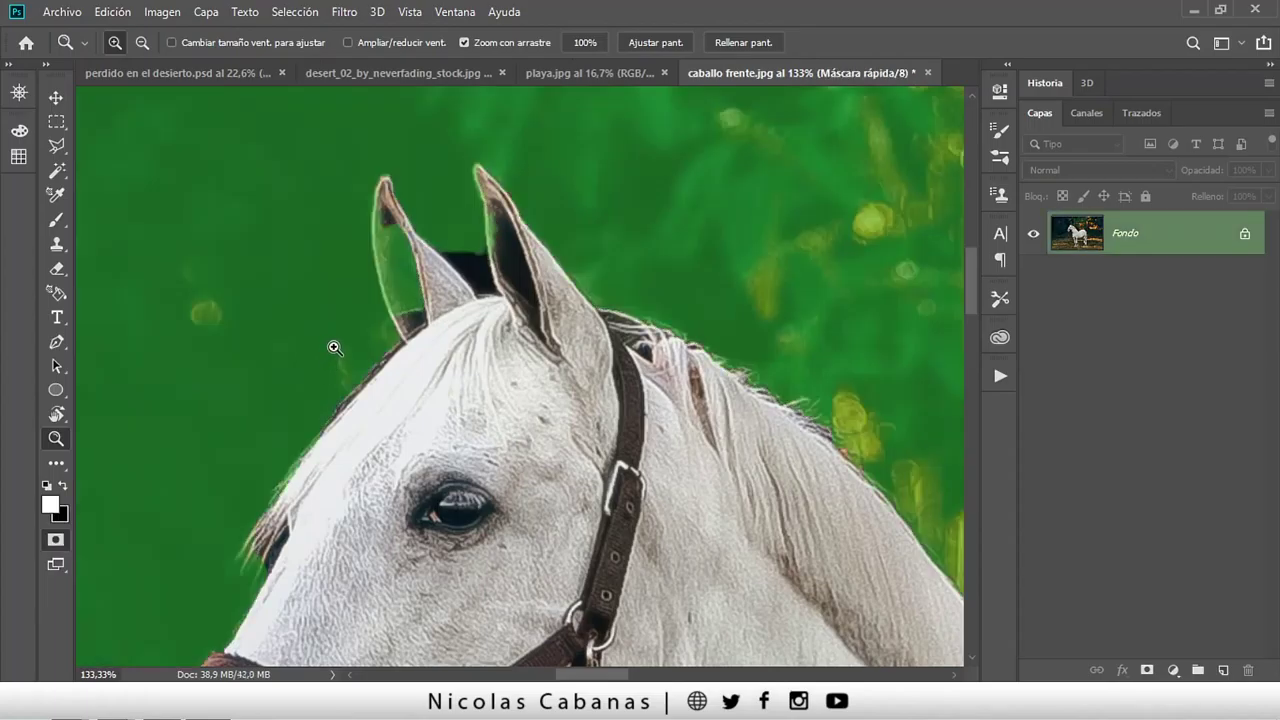
key("b")
left_click_drag(372, 220, 431, 322)
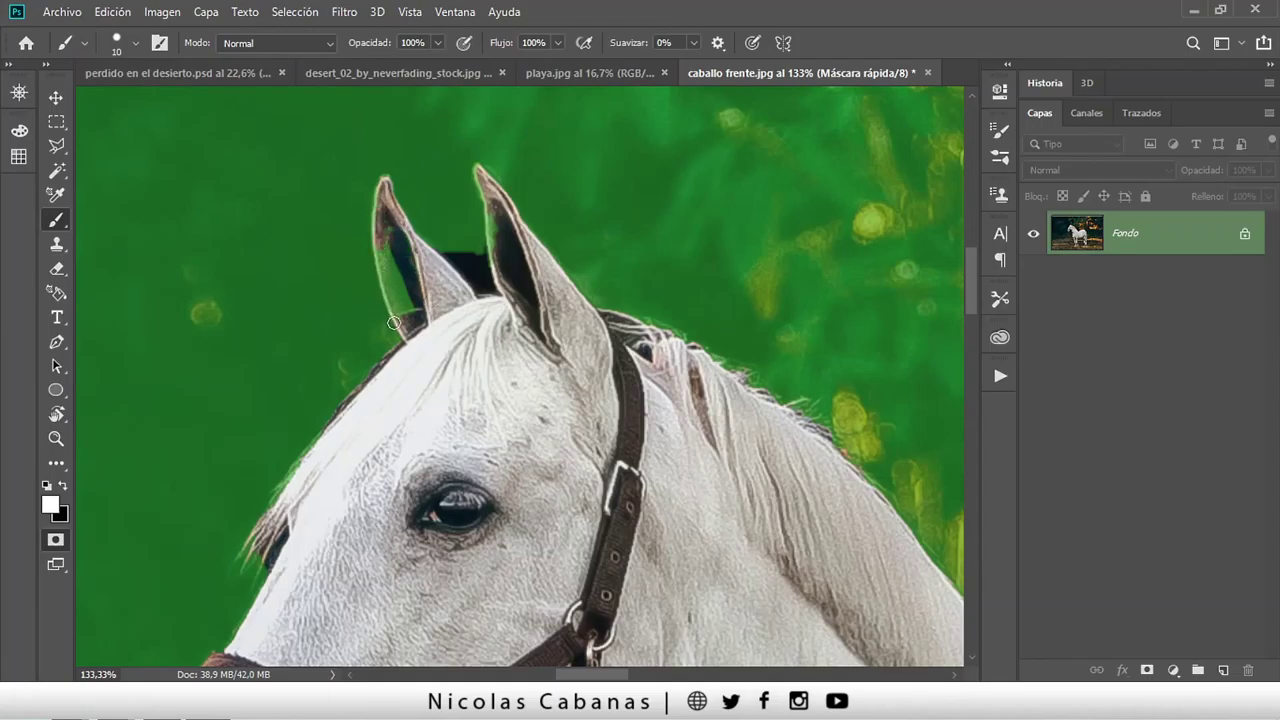
left_click_drag(401, 325, 415, 328)
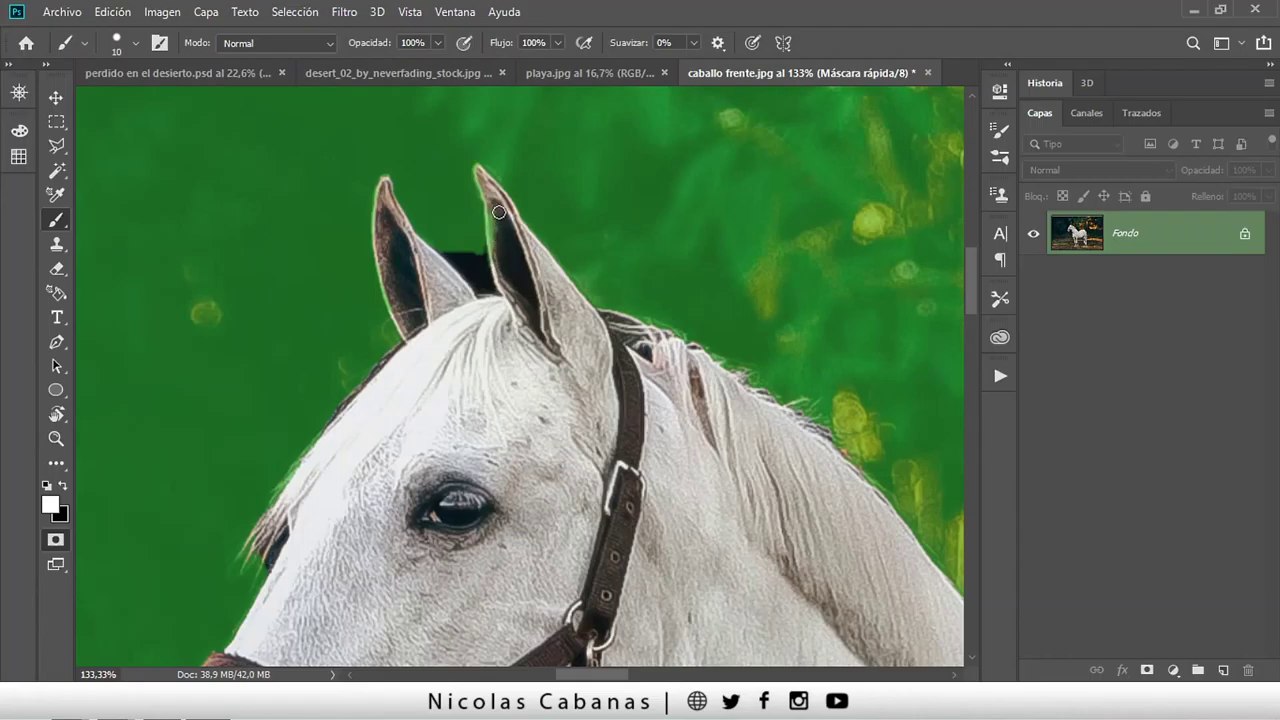
Pan and zoom across the neck, hindquarters and legs to review the quick mask.
scroll(508, 305, "down", 3)
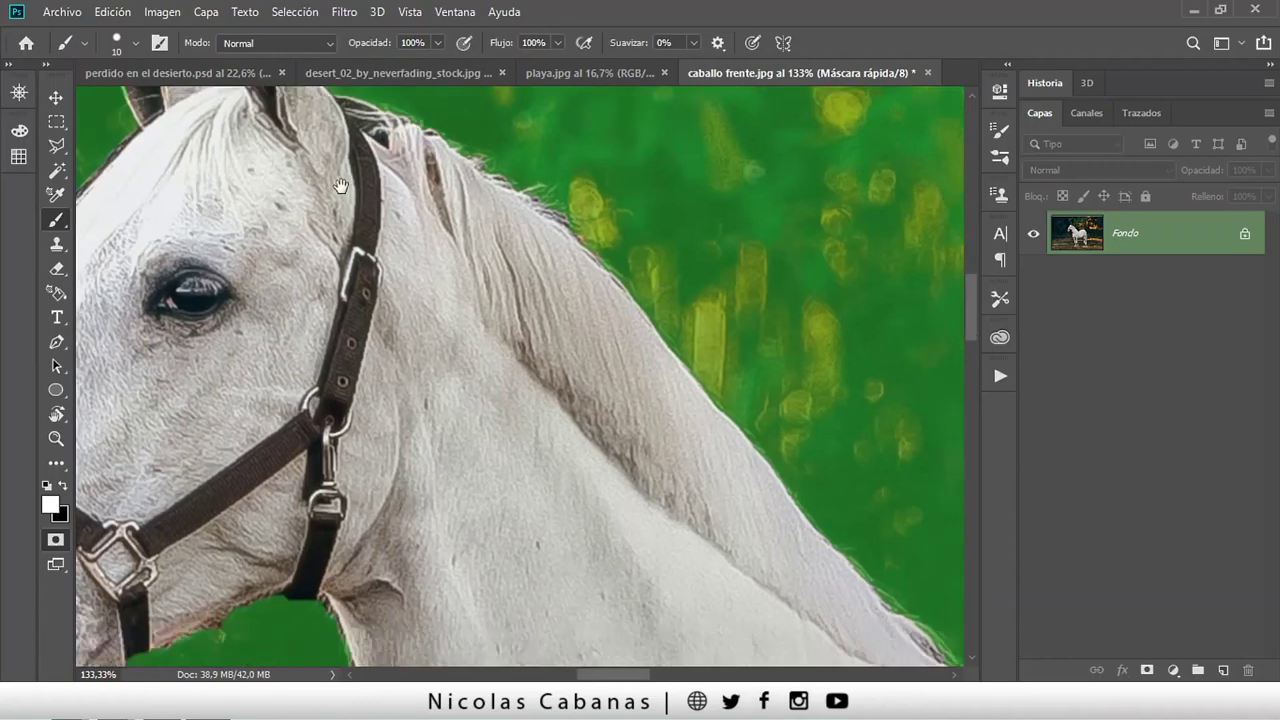
left_click_drag(674, 457, 546, 391)
scroll(691, 470, "down", 2)
scroll(691, 470, "down", 1)
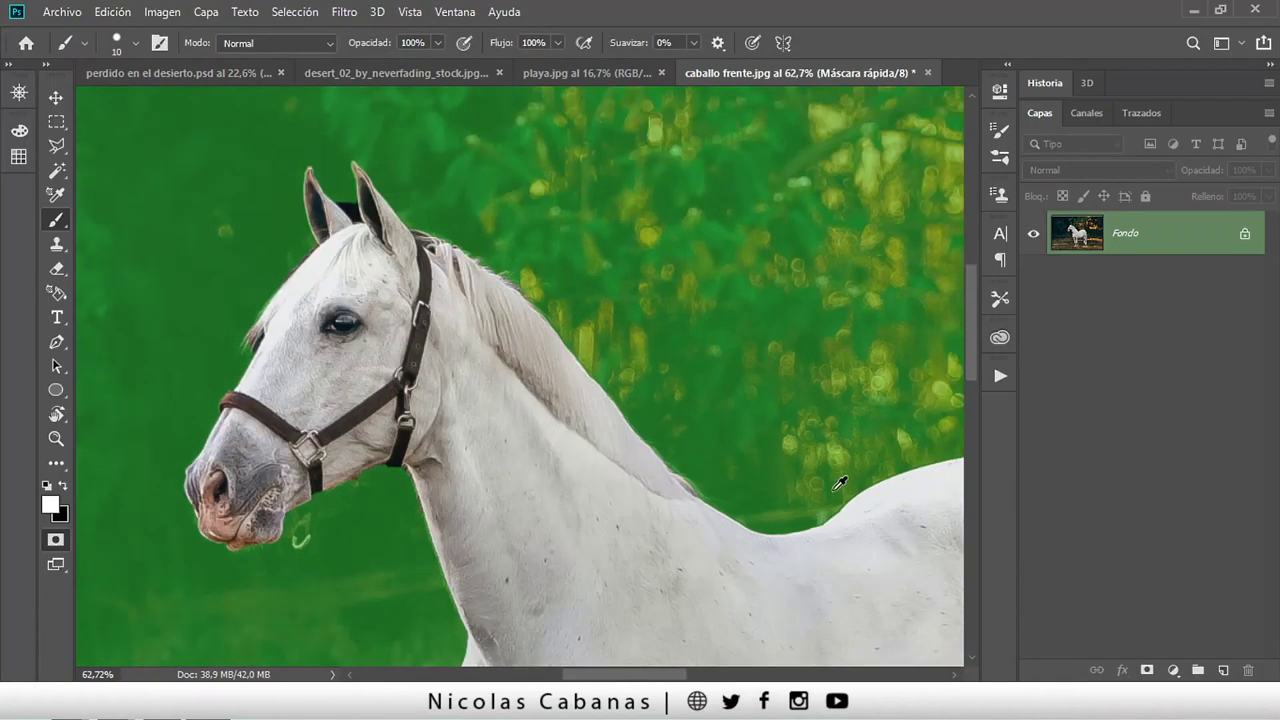
left_click_drag(829, 480, 494, 391)
left_click_drag(600, 537, 561, 268)
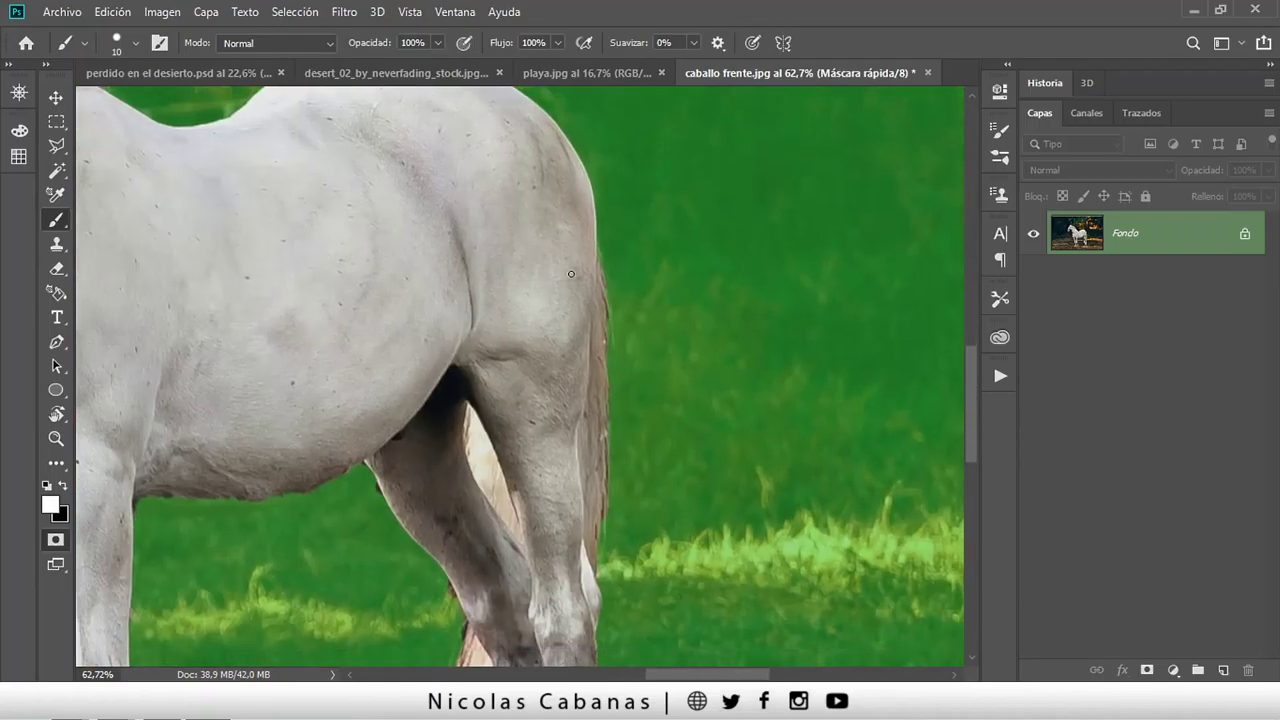
left_click_drag(570, 363, 640, 244)
scroll(511, 376, "up", 2)
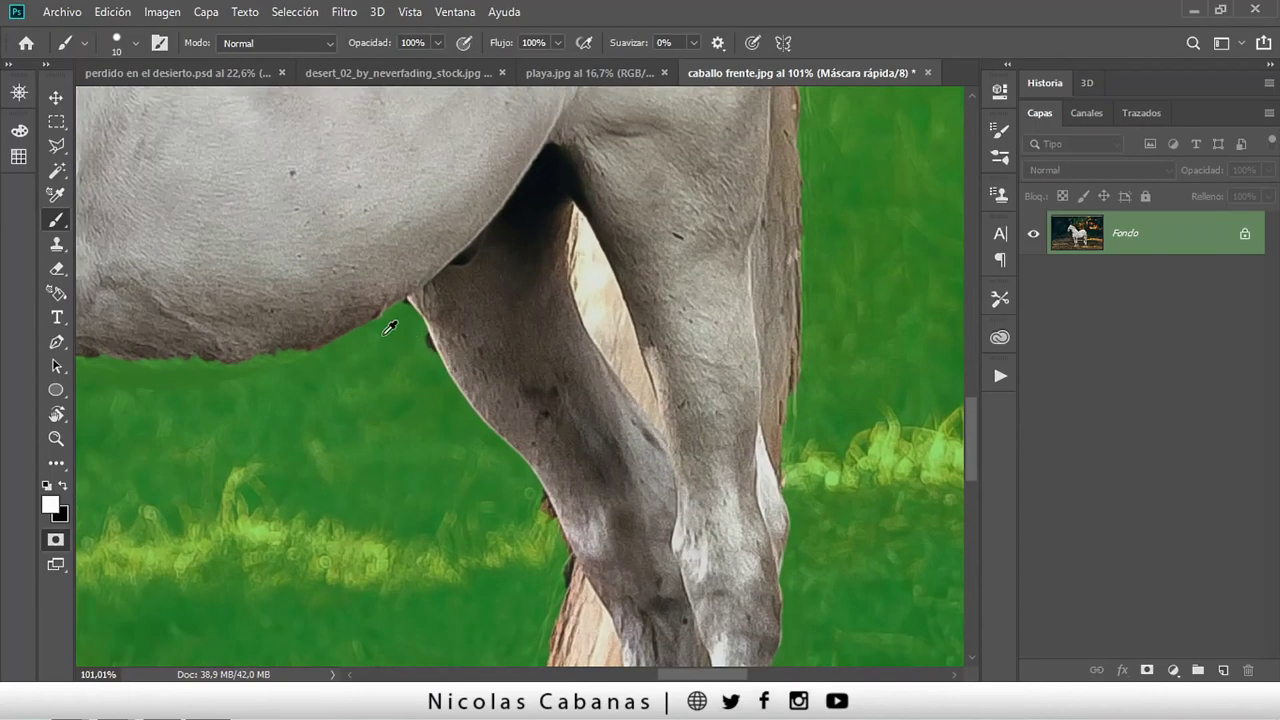
scroll(387, 338, "up", 2)
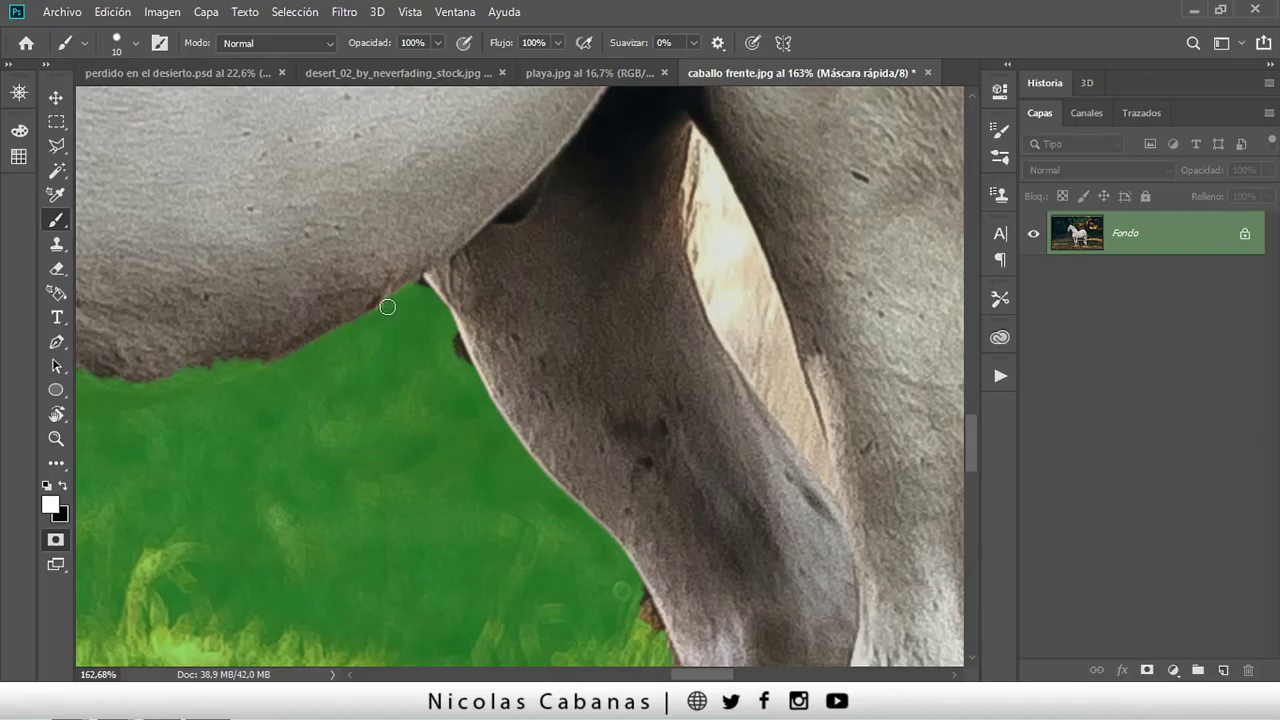
With a 42 px brush, unmask then repaint black tightly along the belly edge.
key("x")
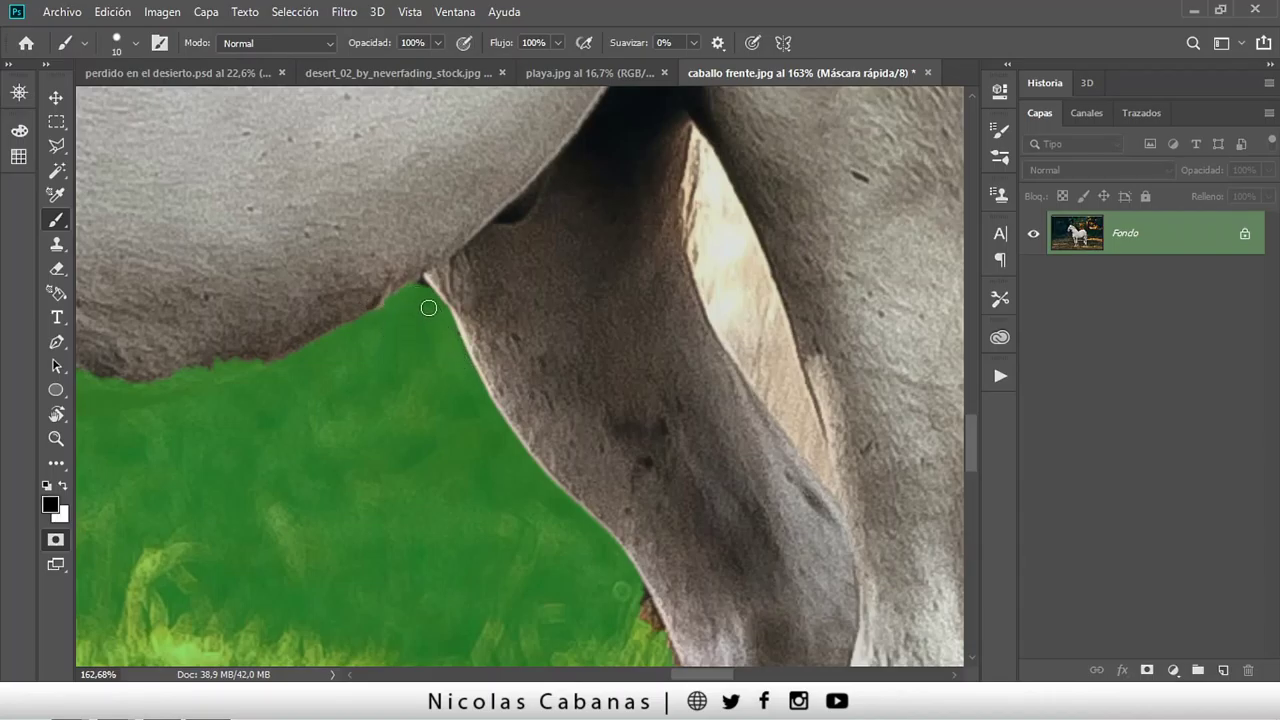
left_click_drag(343, 347, 651, 371)
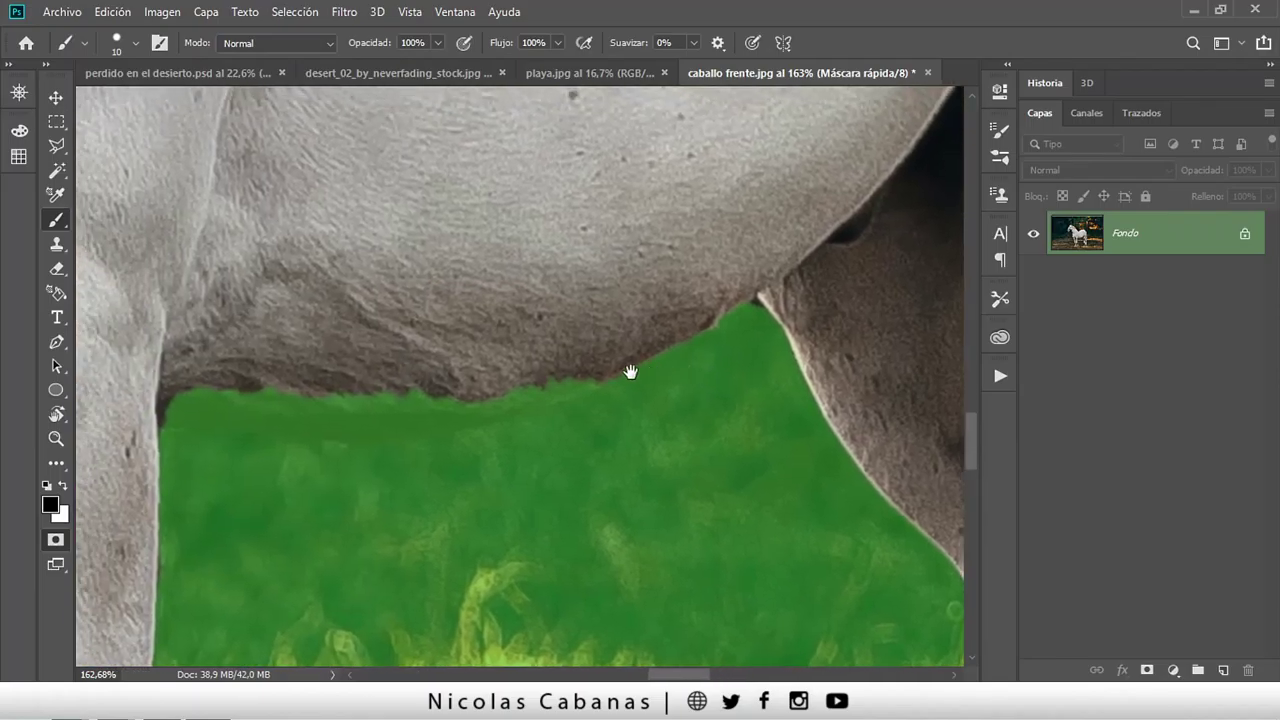
key("x")
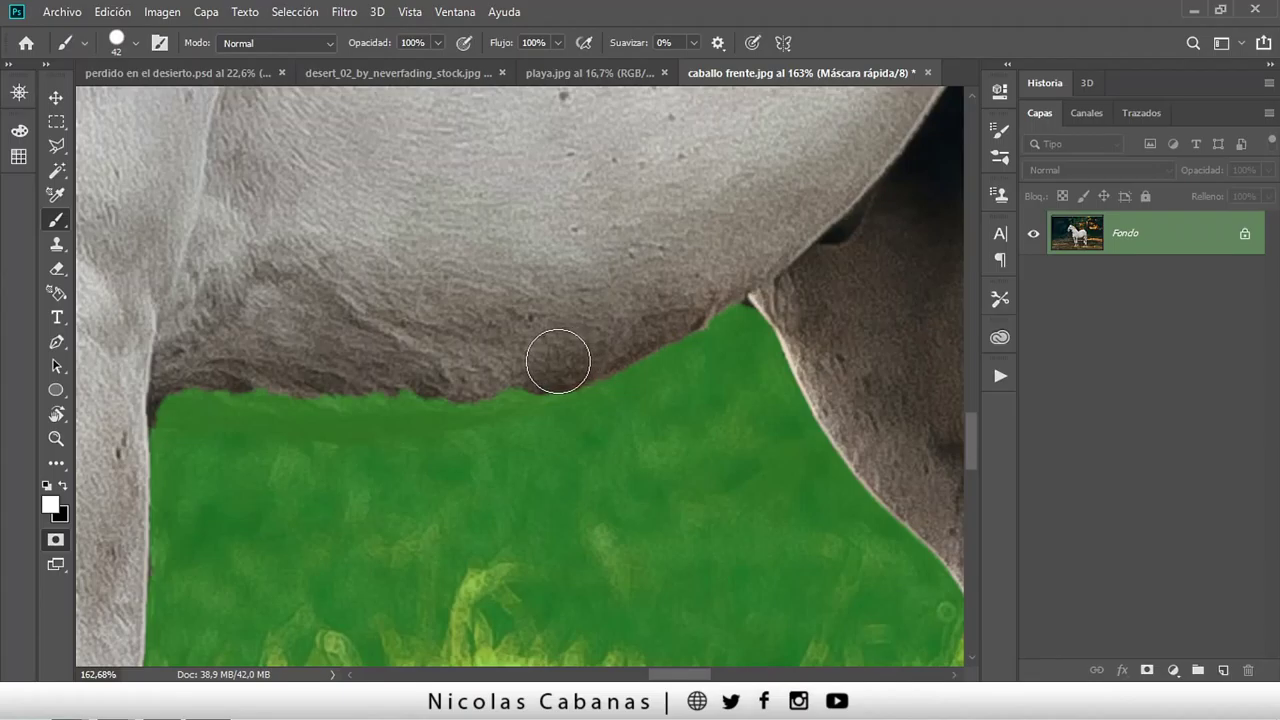
mouse_move(486, 371)
left_mouse_down()
mouse_move(468, 386)
mouse_move(245, 392)
mouse_move(357, 408)
mouse_move(463, 397)
mouse_move(594, 357)
mouse_move(655, 320)
left_mouse_up()
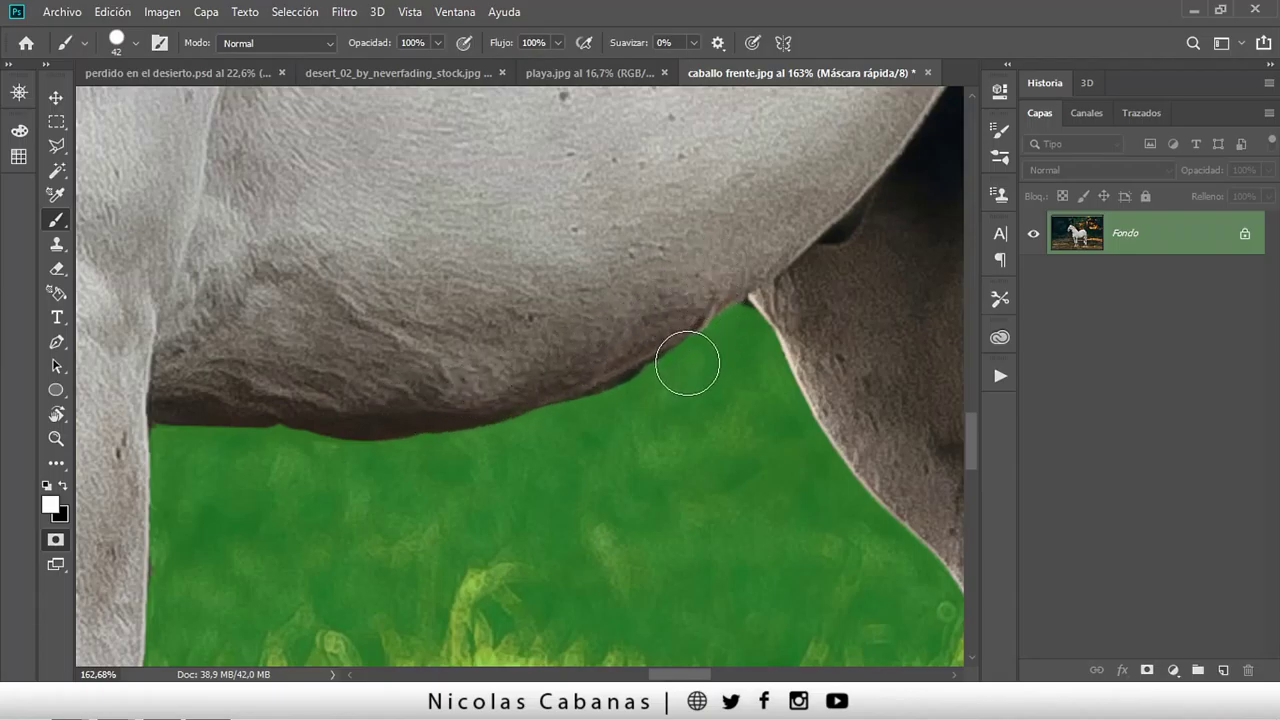
key("x")
mouse_move(680, 381)
left_mouse_down()
mouse_move(457, 466)
mouse_move(474, 457)
mouse_move(291, 467)
mouse_move(263, 449)
mouse_move(168, 440)
mouse_move(166, 426)
mouse_move(300, 449)
left_mouse_up()
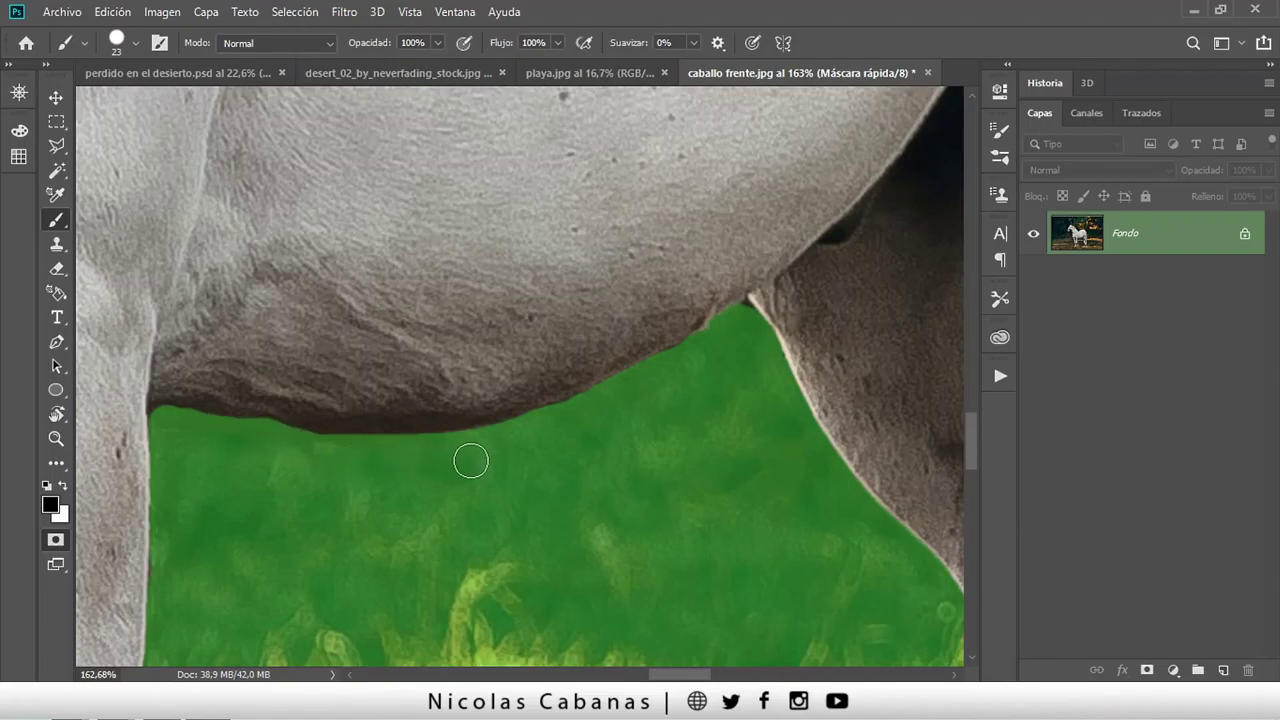
Zoom into the legs and paint black over the brown strip beside the leg.
scroll(728, 373, "down", 3)
scroll(728, 373, "down", 2)
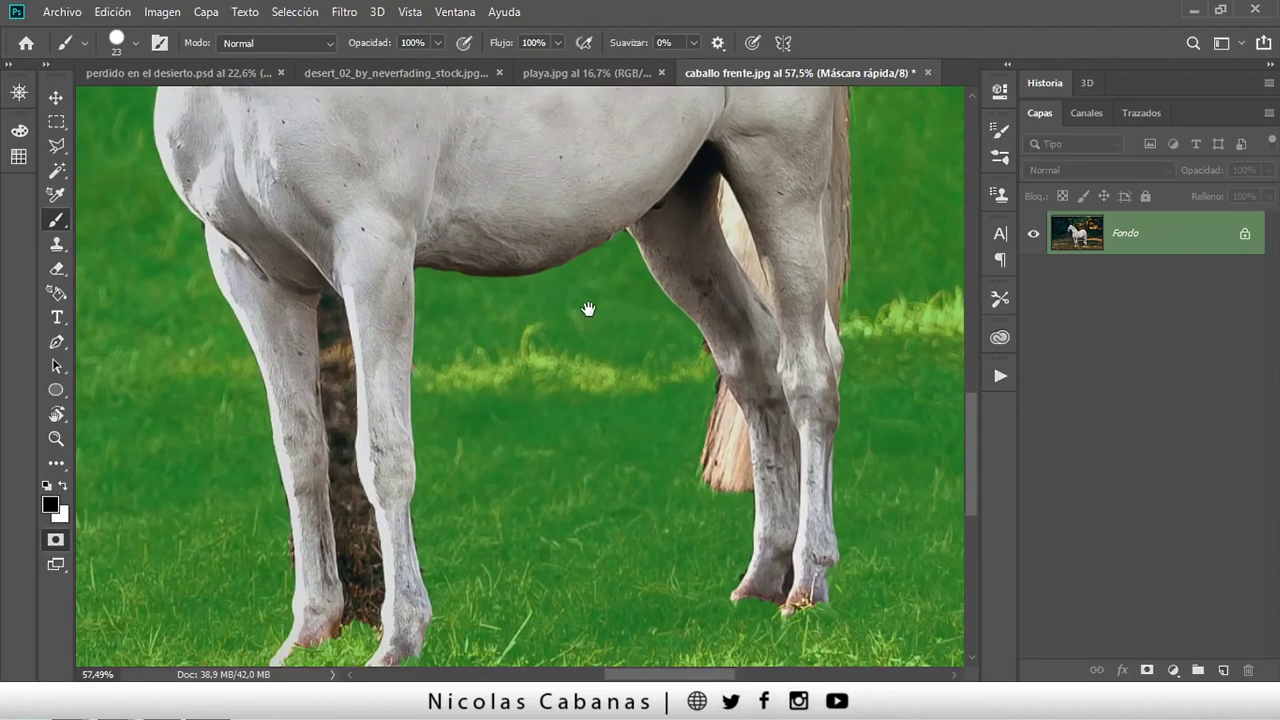
scroll(411, 491, "up", 4)
scroll(411, 491, "up", 3)
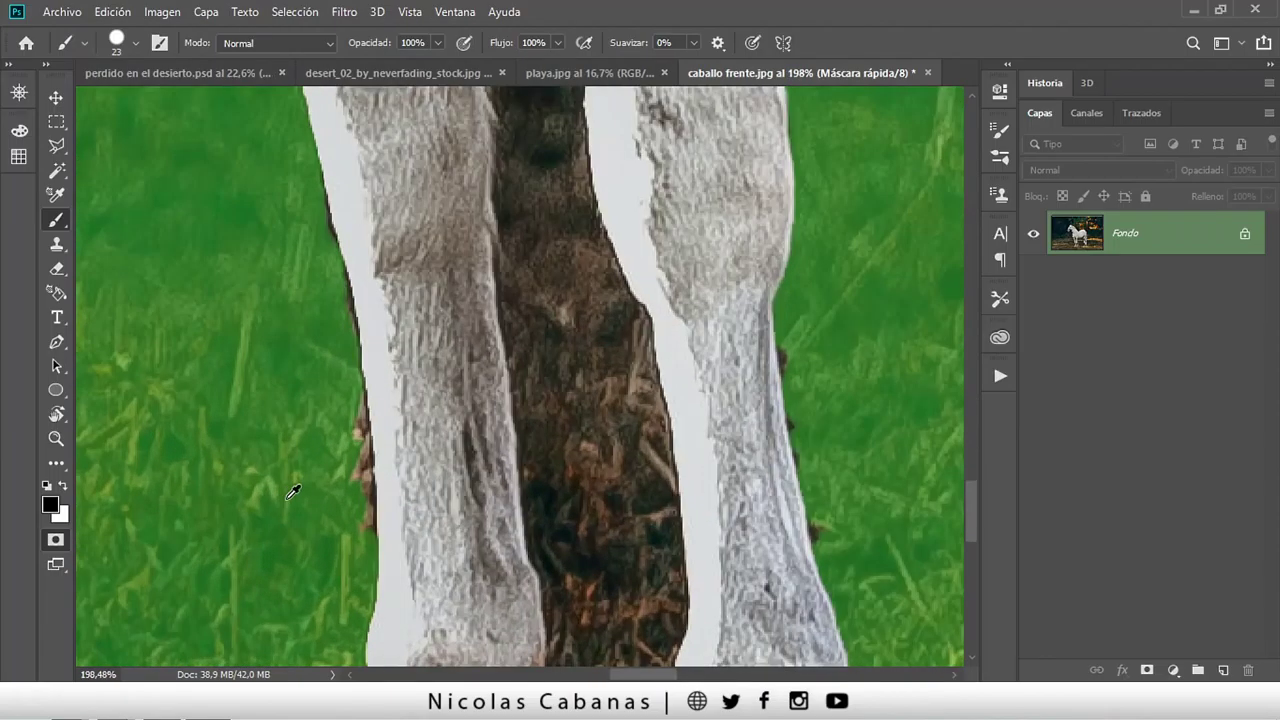
scroll(350, 550, "up", 1)
left_click_drag(369, 546, 355, 373)
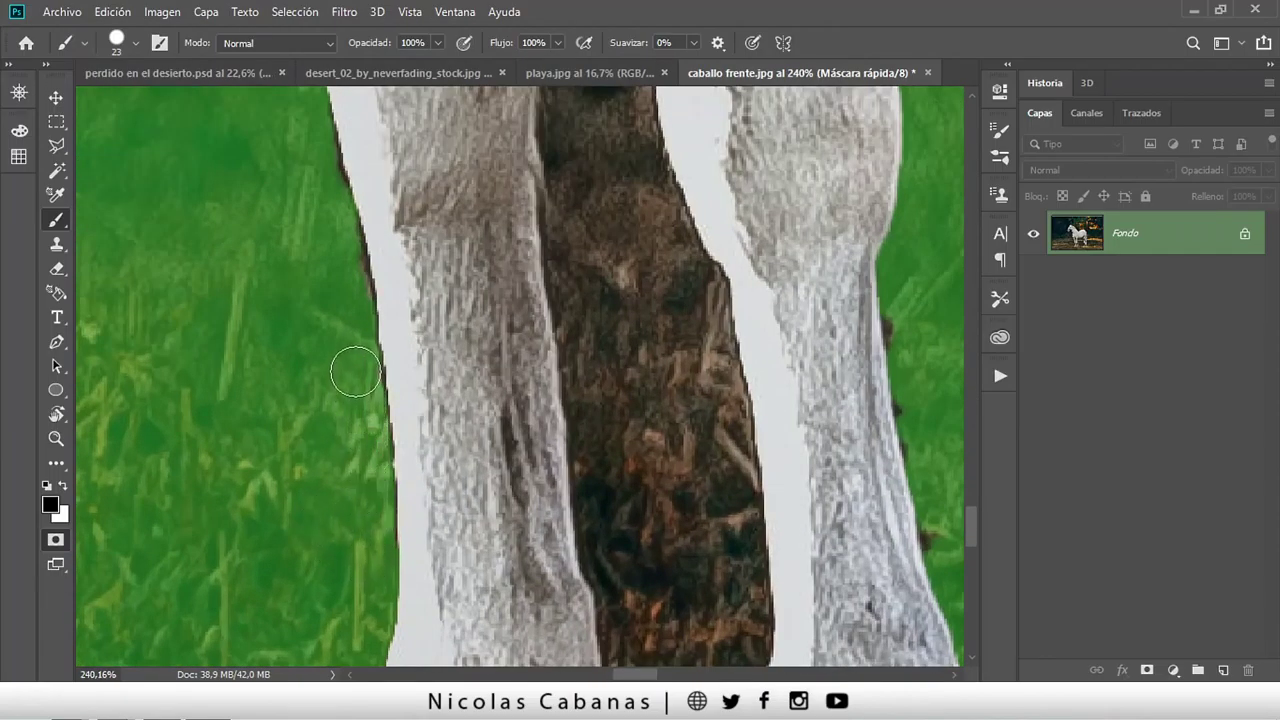
Pan and zoom up the legs to review the mask along their outer edges.
left_click_drag(343, 280, 352, 416)
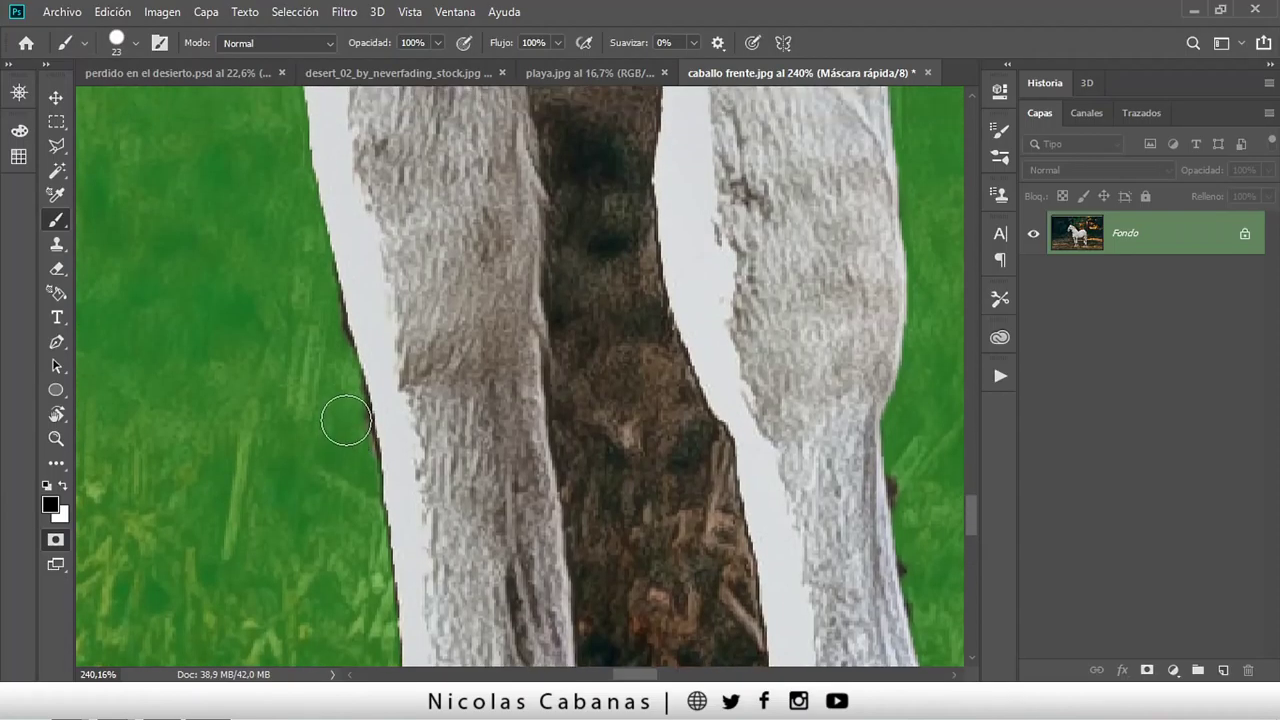
left_click_drag(328, 331, 356, 498)
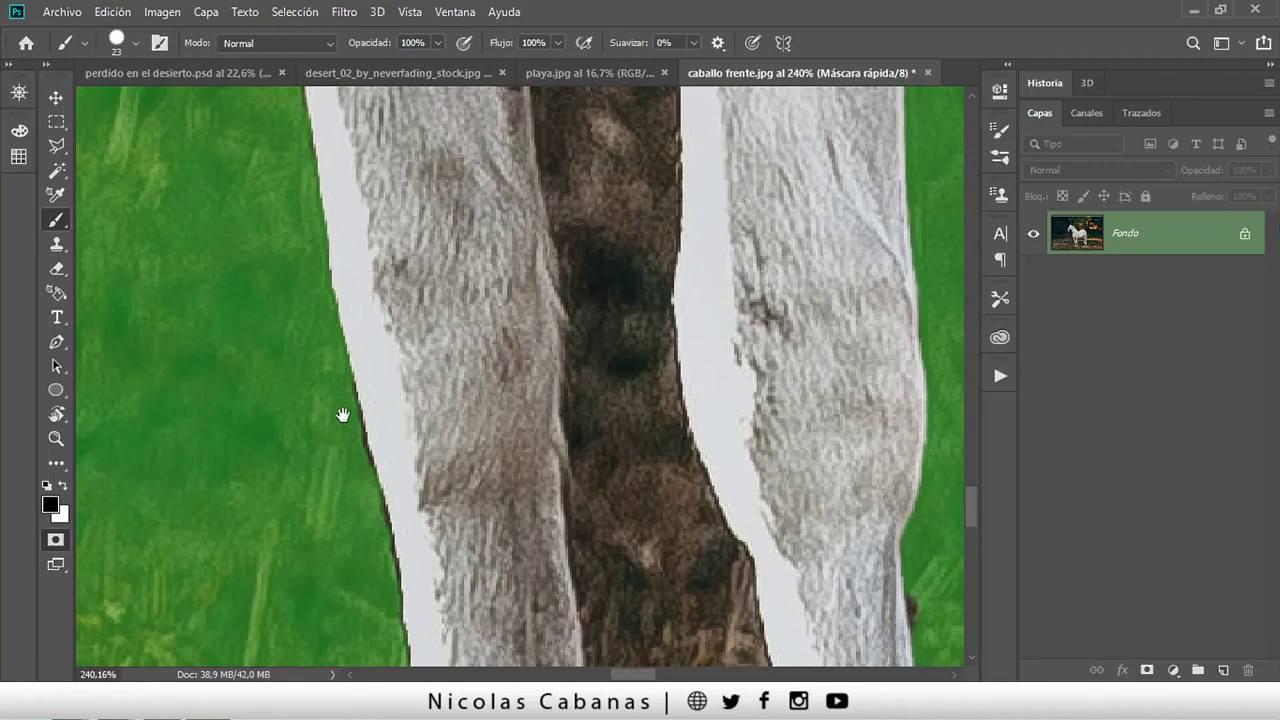
left_click_drag(343, 415, 363, 543)
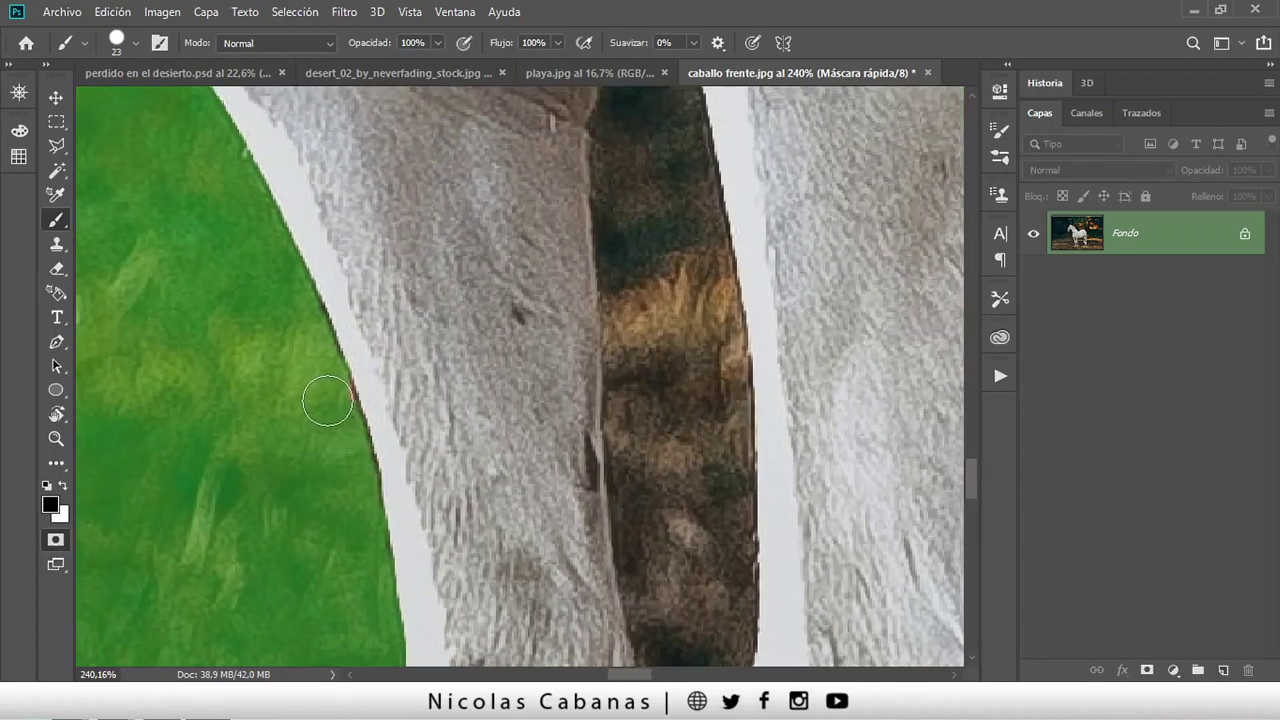
scroll(330, 400, "down", 5)
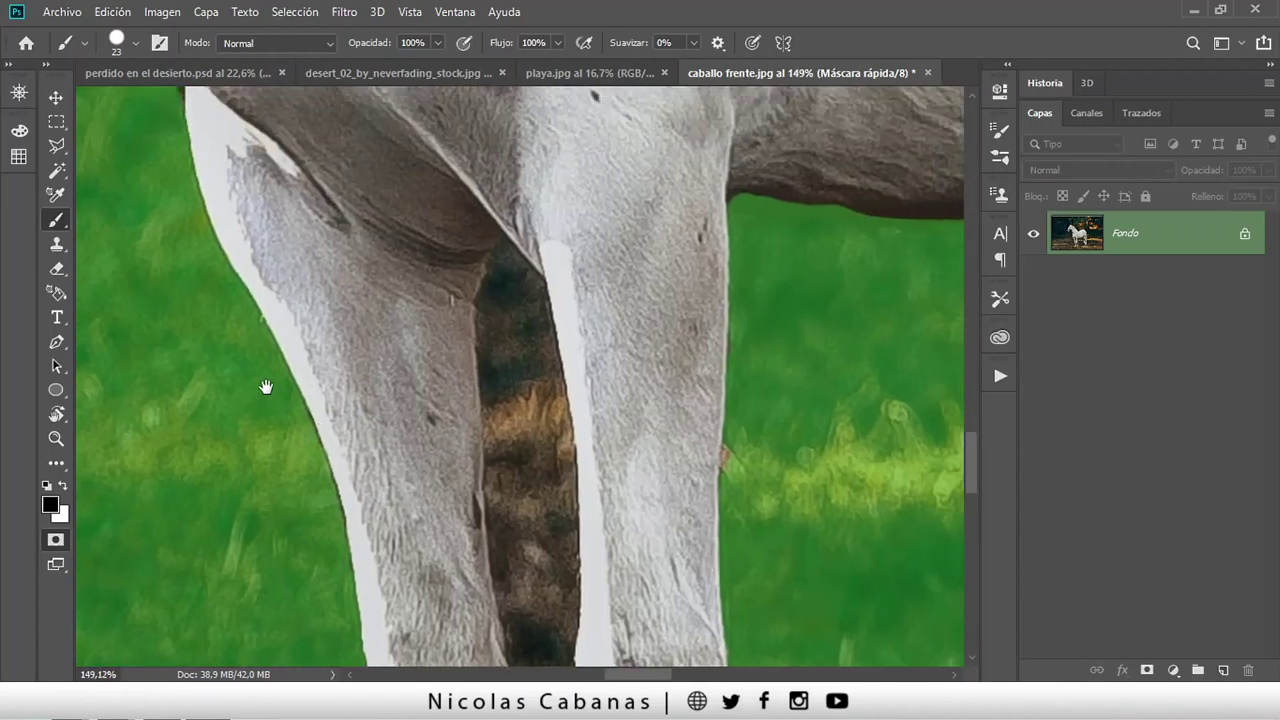
scroll(257, 294, "down", 2)
scroll(475, 530, "down", 3)
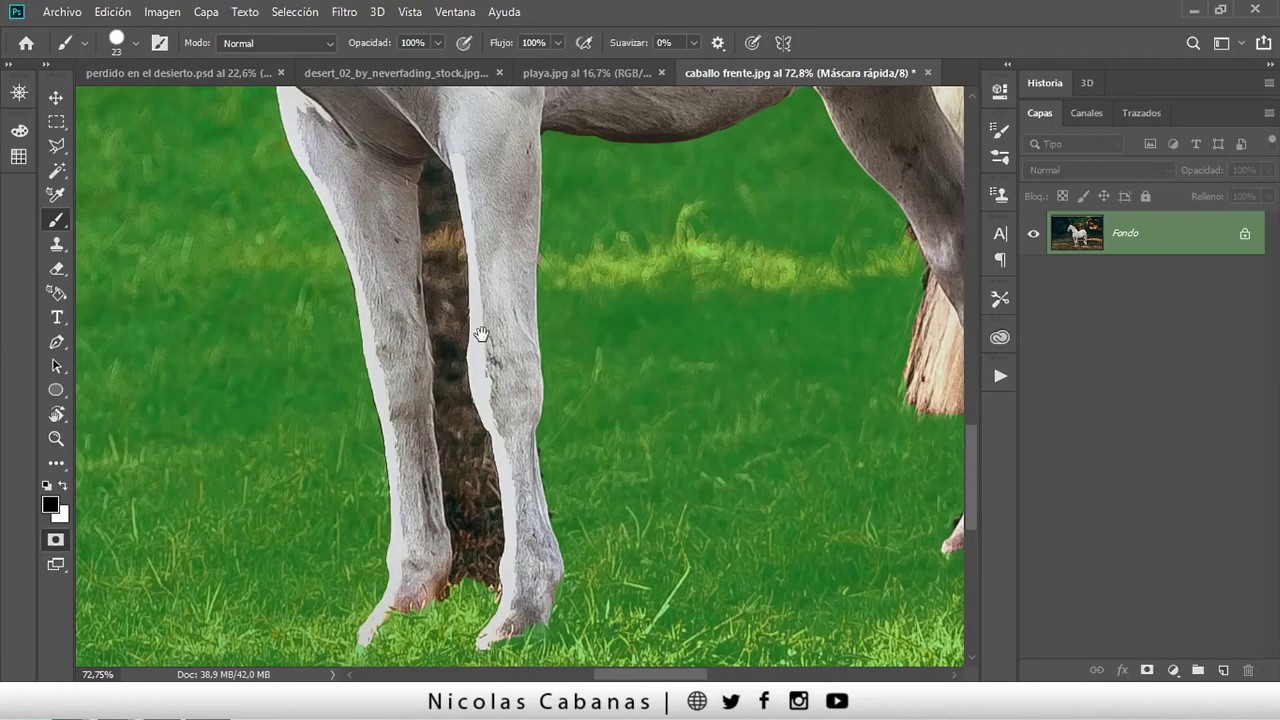
scroll(527, 433, "up", 3)
scroll(527, 433, "up", 1)
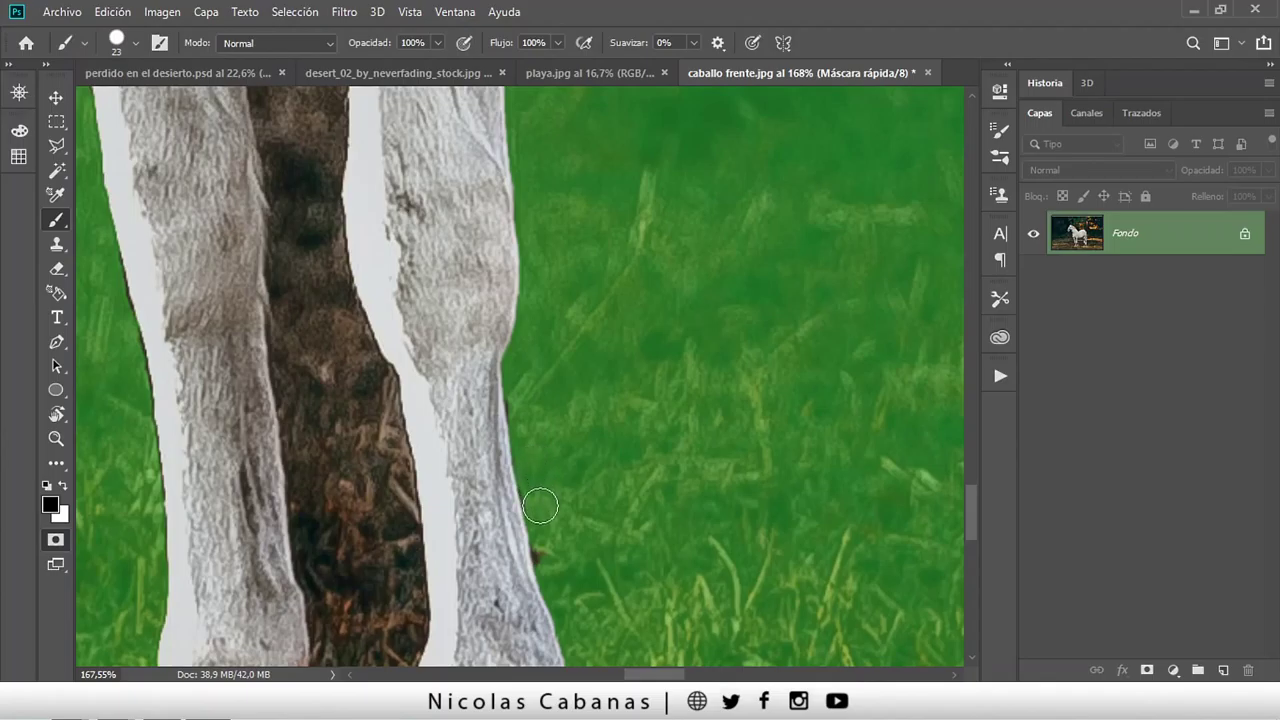
scroll(340, 186, "down", 3)
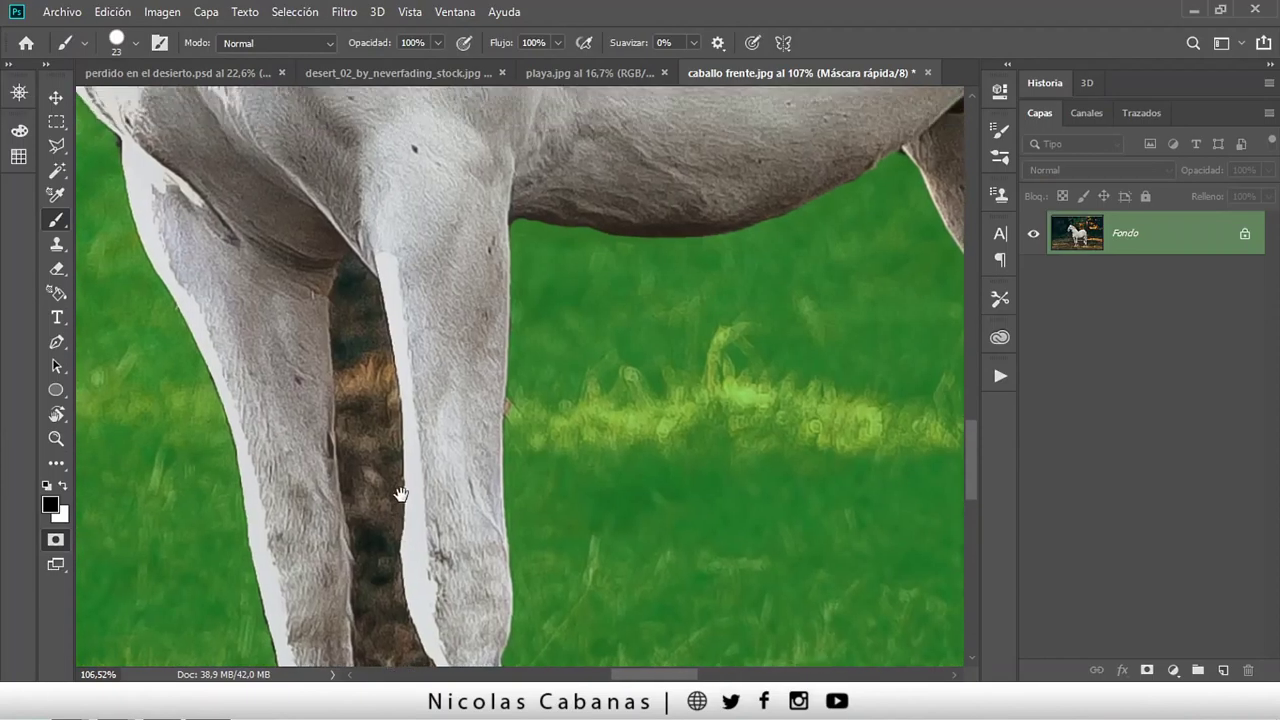
Try a Quick Selection of the leg and the dark gap, then deselect it.
key("w")
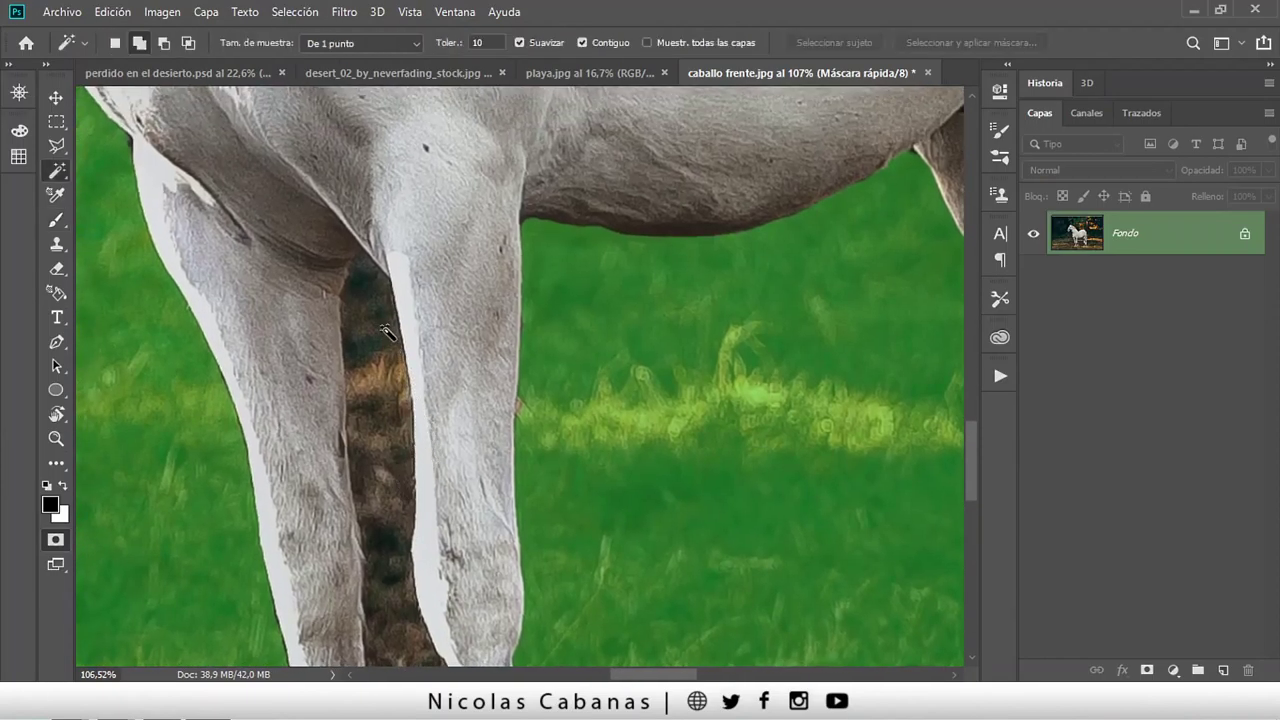
key("shift+w")
left_click_drag(374, 392, 377, 426)
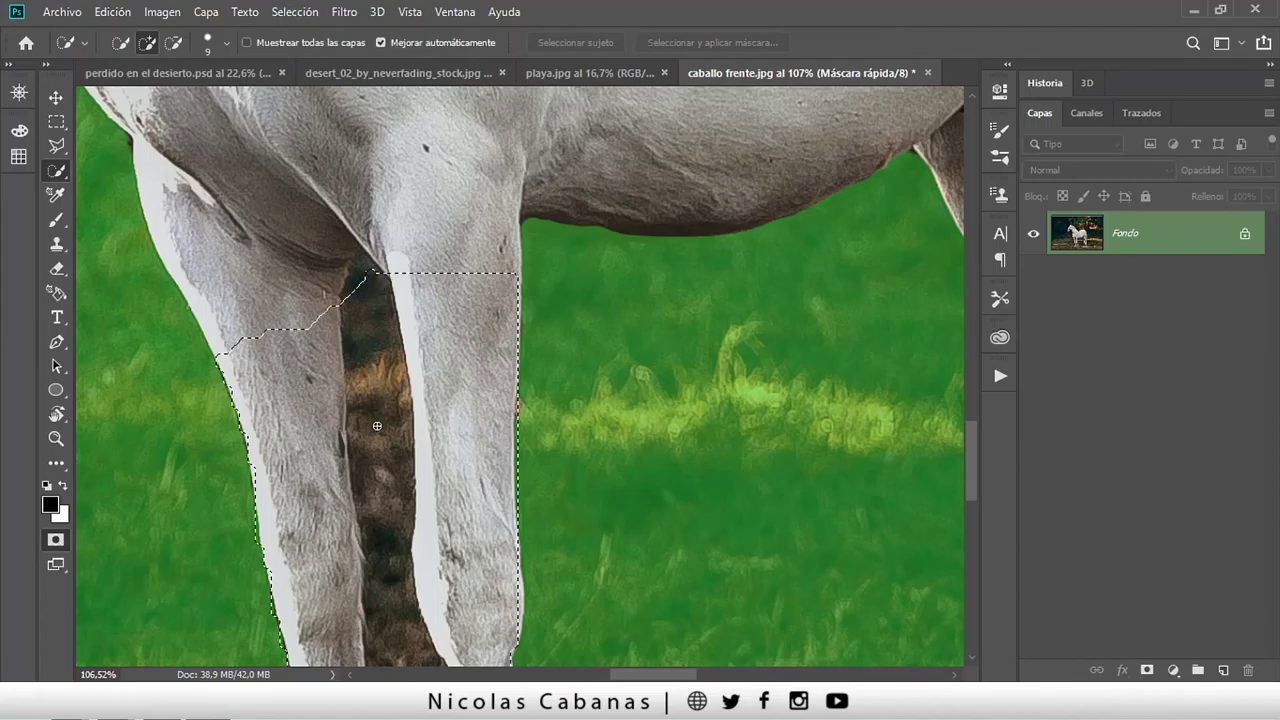
key("ctrl+d")
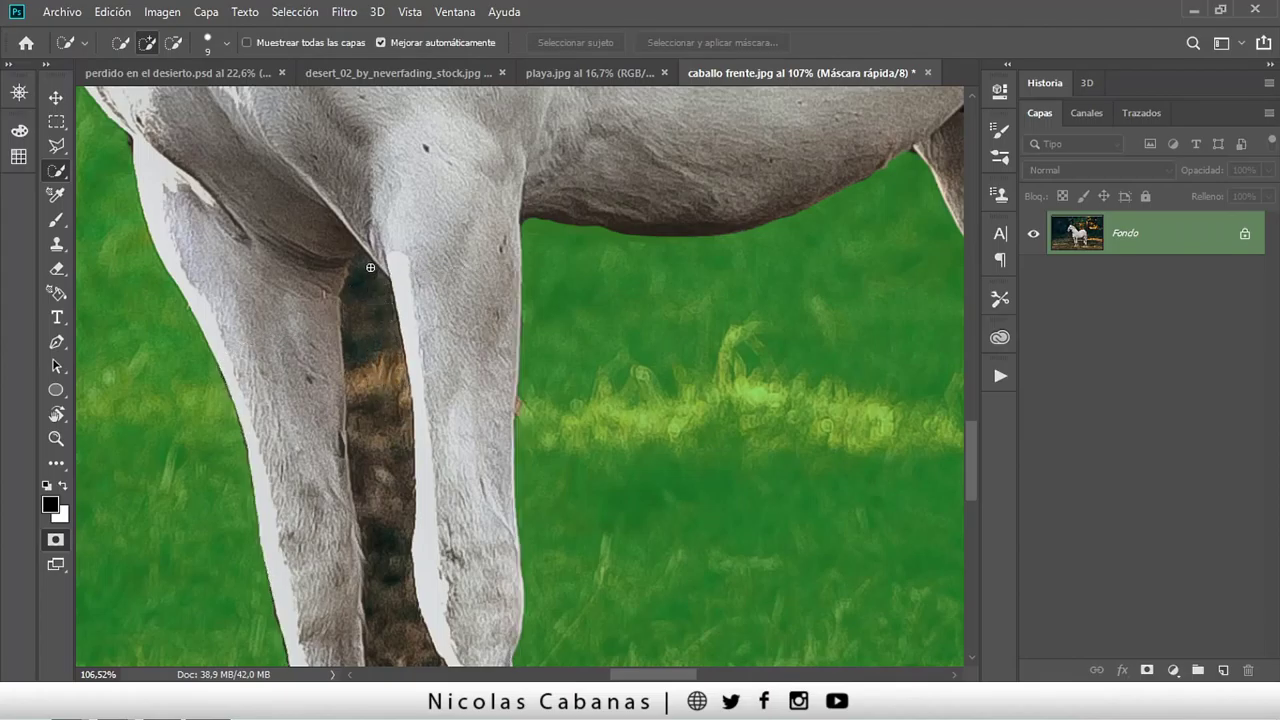
left_click_drag(372, 364, 380, 372)
key("ctrl+d")
Mask the dark gap between the legs, then set brush hardness and shrink it to 10 px.
key("b")
scroll(360, 300, "up", 3)
left_click_drag(366, 288, 366, 360)
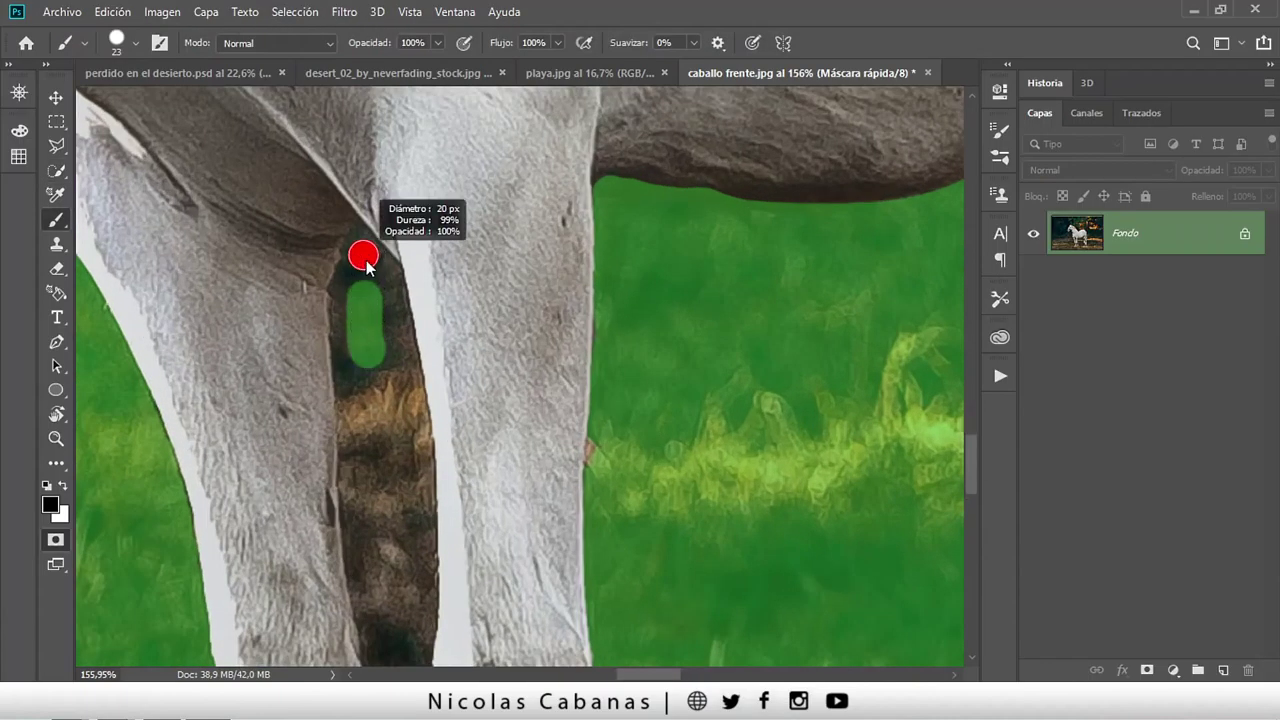
right_click(367, 258)
left_click_drag(586, 350, 614, 350)
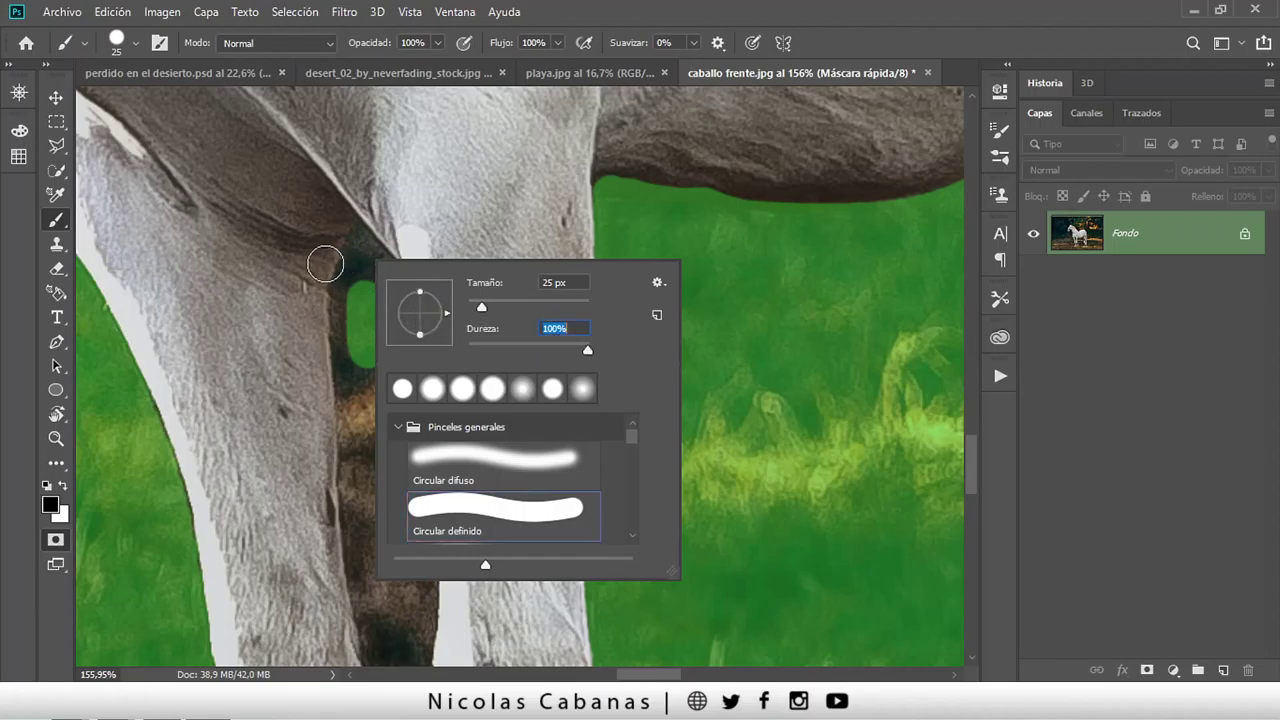
left_click(356, 262)
right_click(362, 250, "alt")
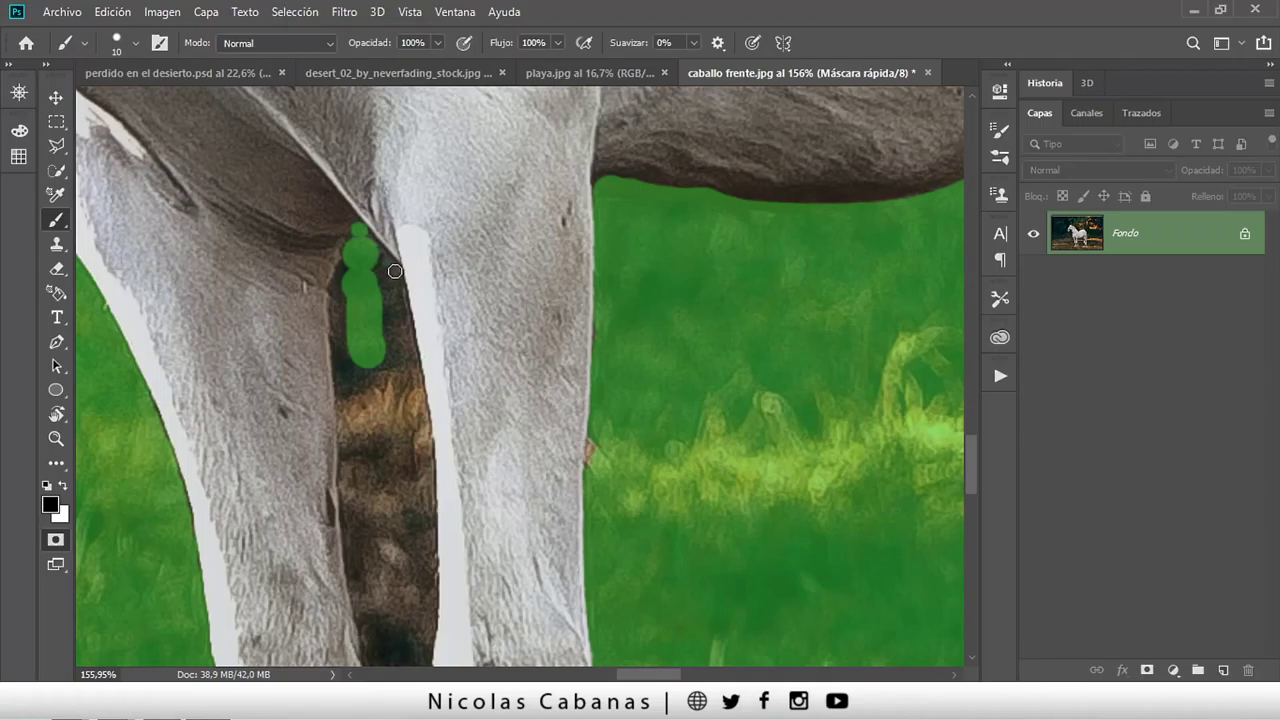
left_click_drag(395, 271, 362, 234)
Draw a straight mask line down the first leg's inner edge.
left_click(410, 341, "shift")
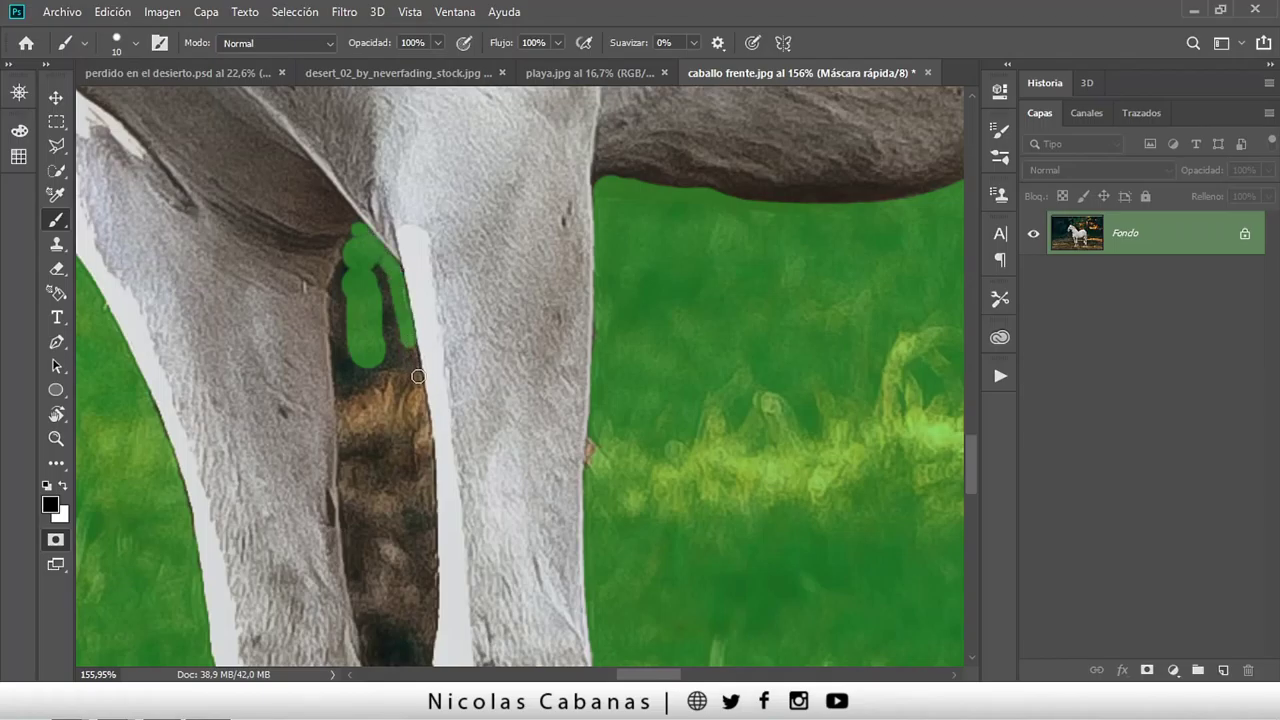
left_click(422, 436, "shift")
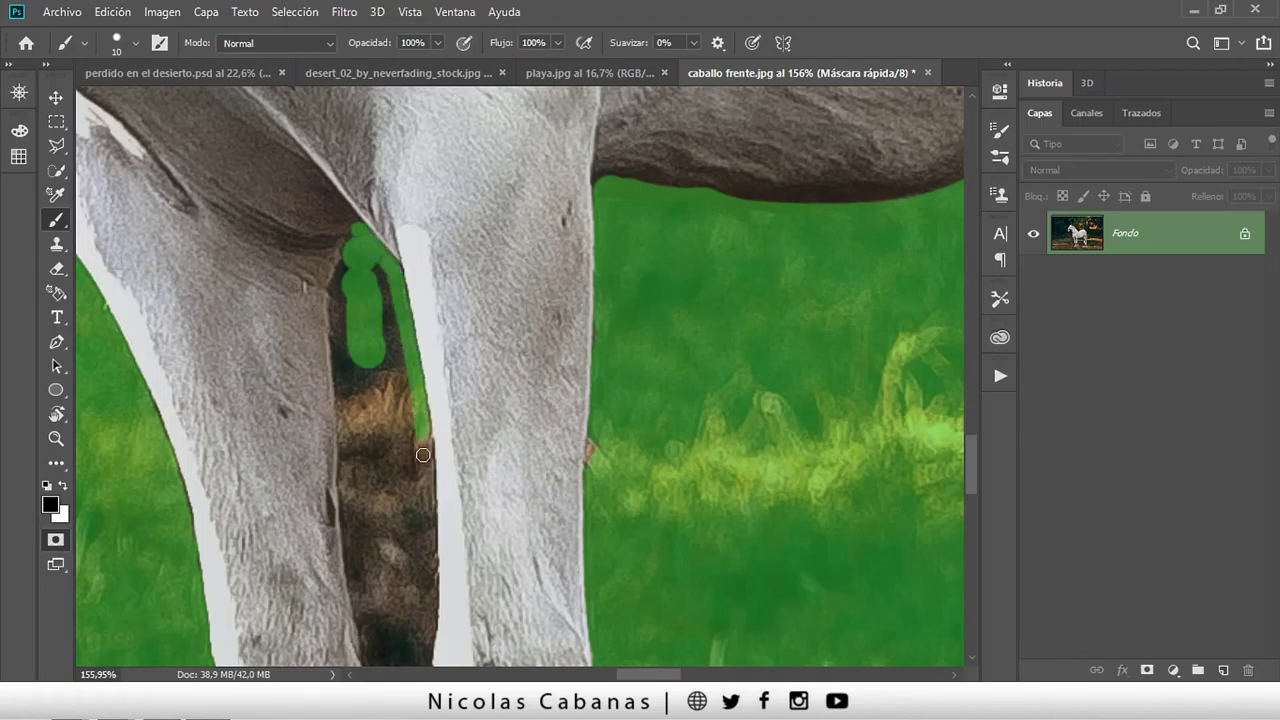
scroll(428, 480, "down", 3)
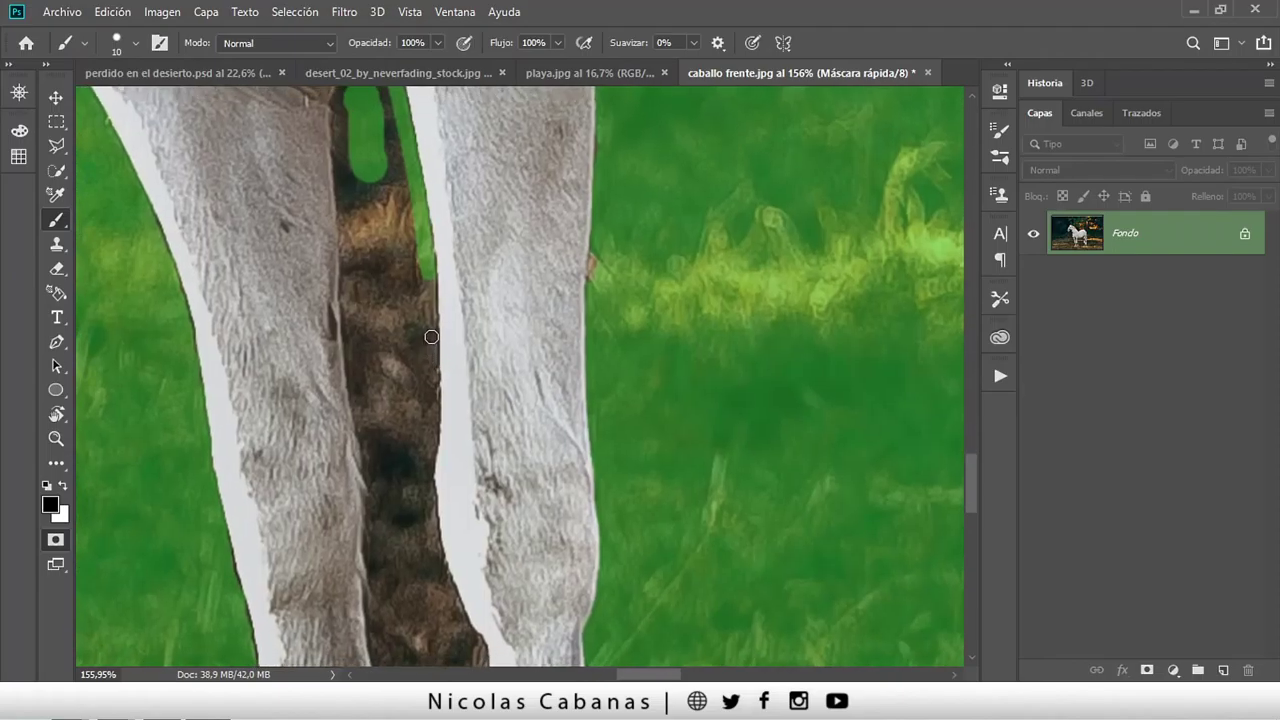
left_click(430, 342, "shift")
left_click(432, 379, "shift")
left_click(429, 466, "shift")
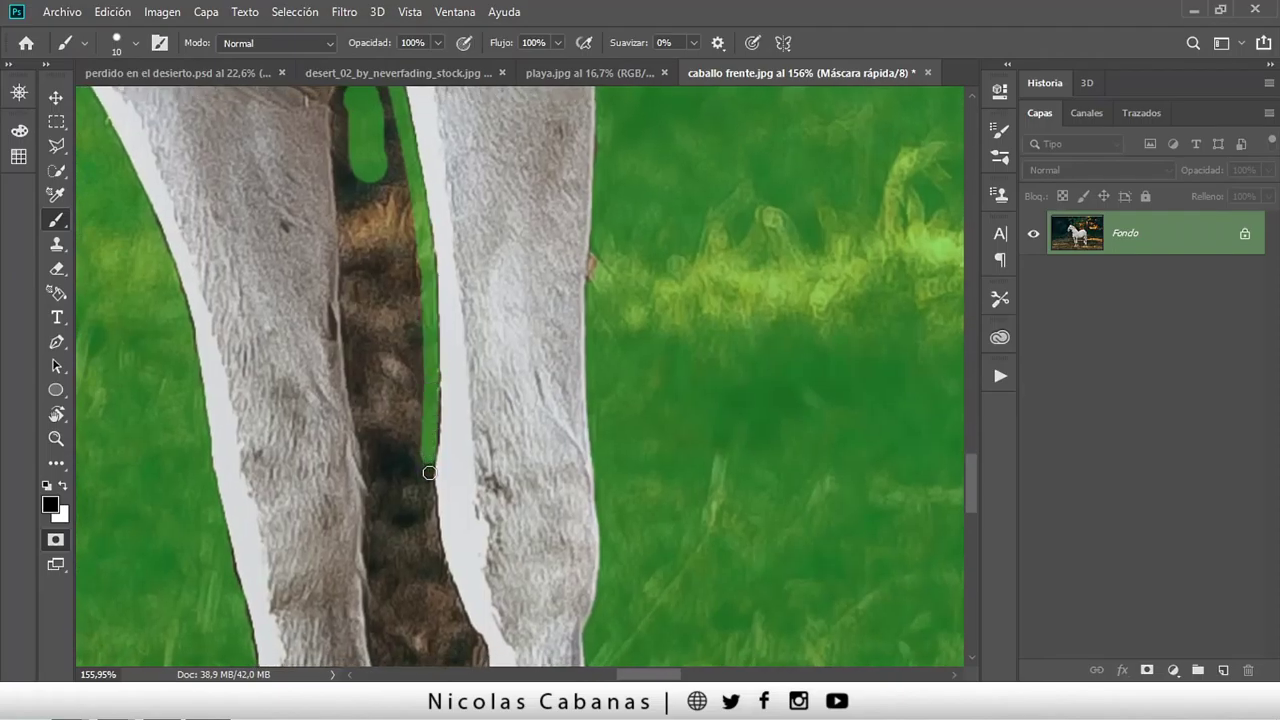
left_click_drag(424, 494, 378, 424)
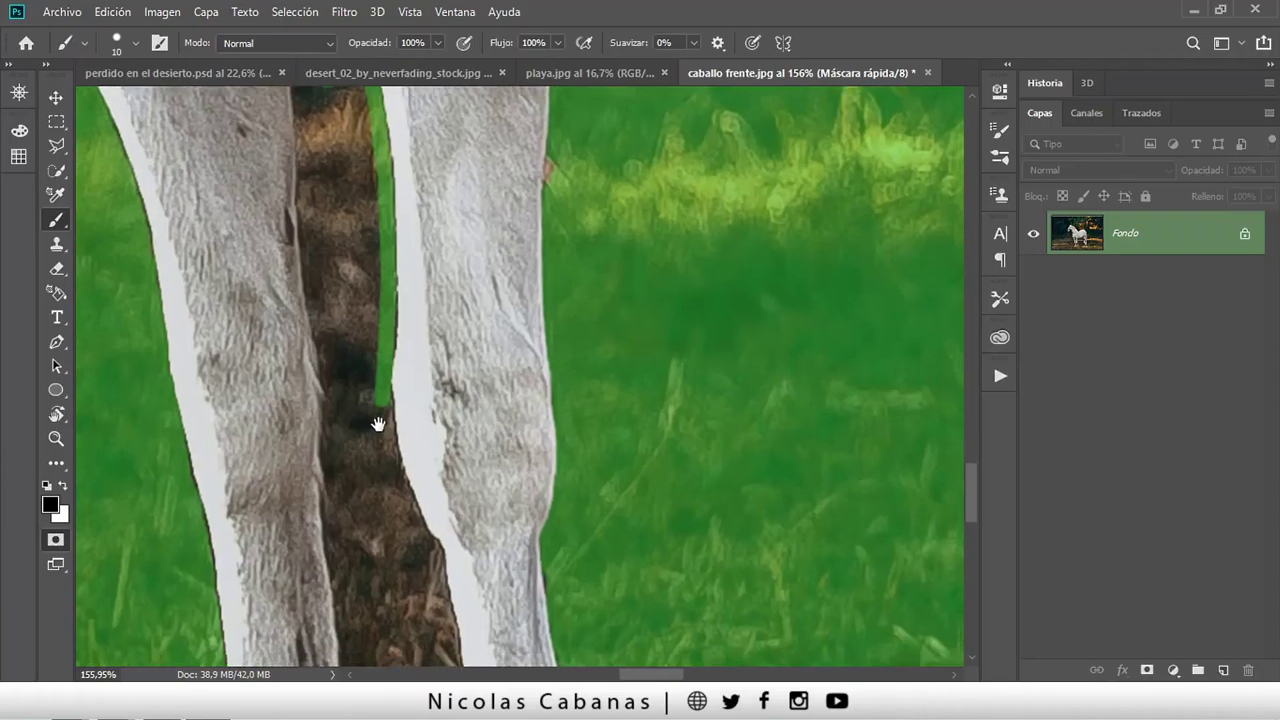
left_click(388, 441, "shift")
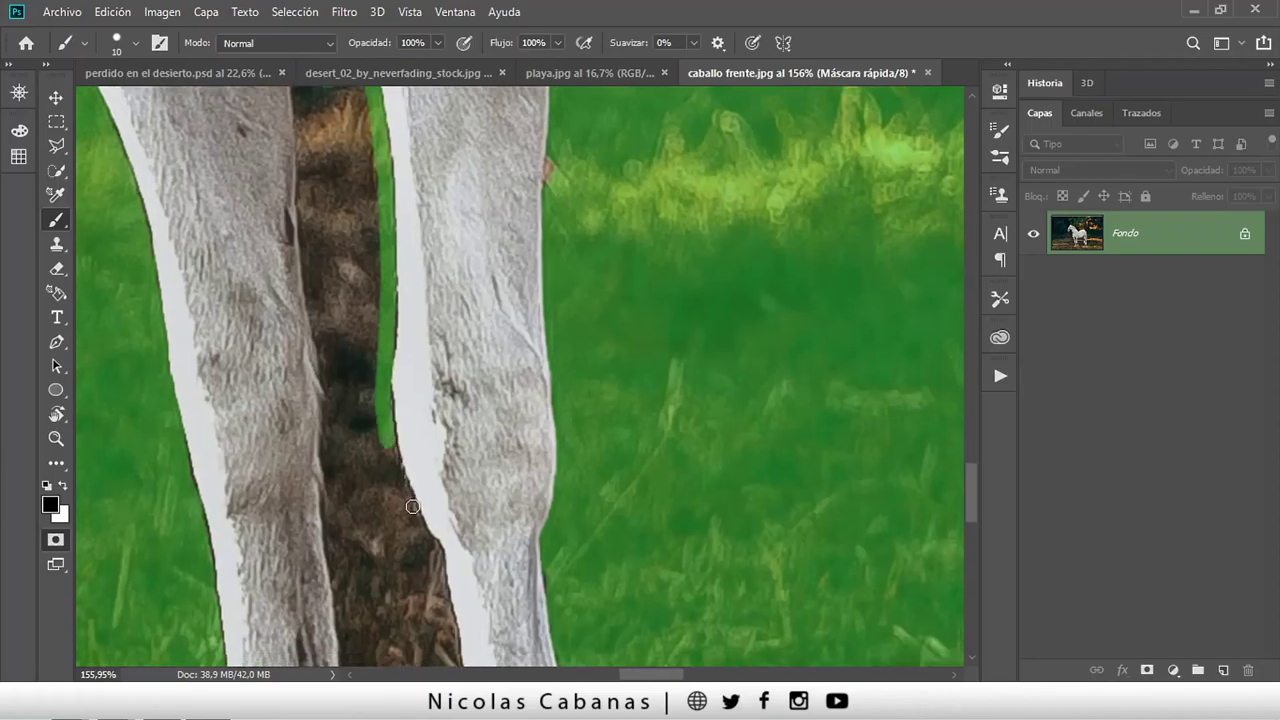
left_click(414, 521, "shift")
Continue the mask line along that leg's inner edge down to the hoof.
mouse_move(435, 552)
left_mouse_down()
mouse_move(394, 429)
mouse_move(385, 331)
left_mouse_up()
left_click(390, 335, "shift")
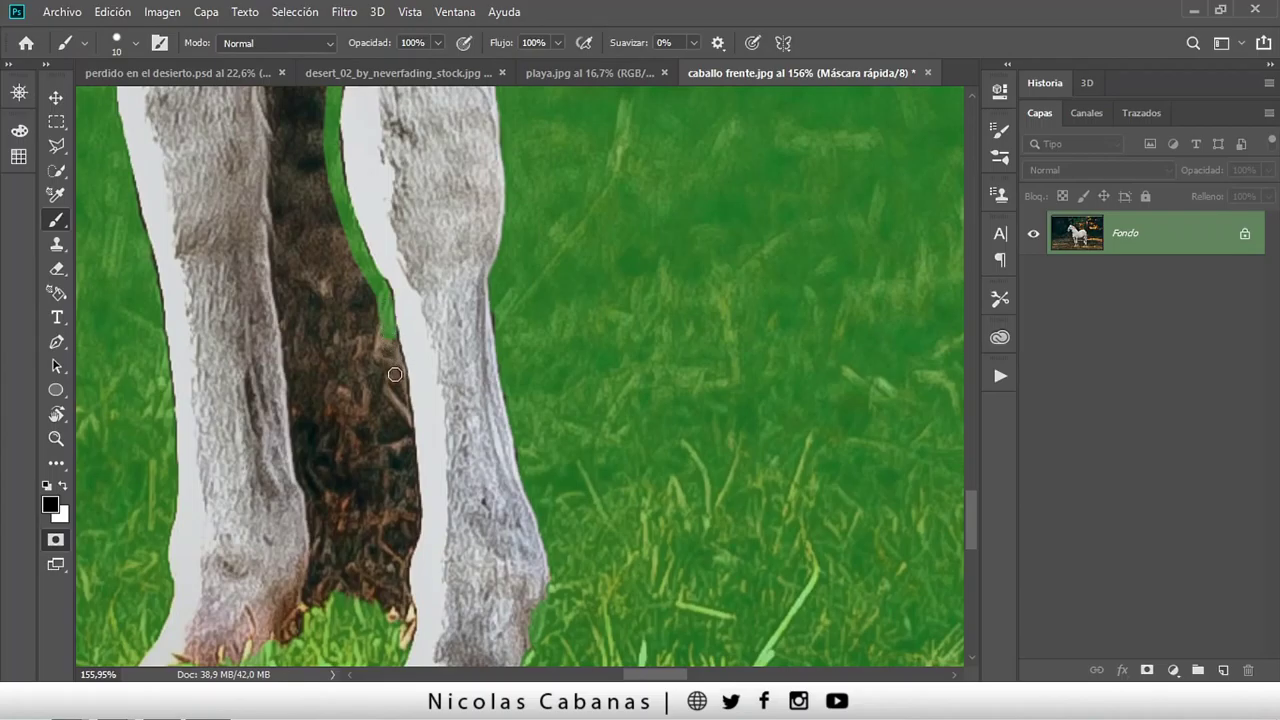
left_click(399, 381, "shift")
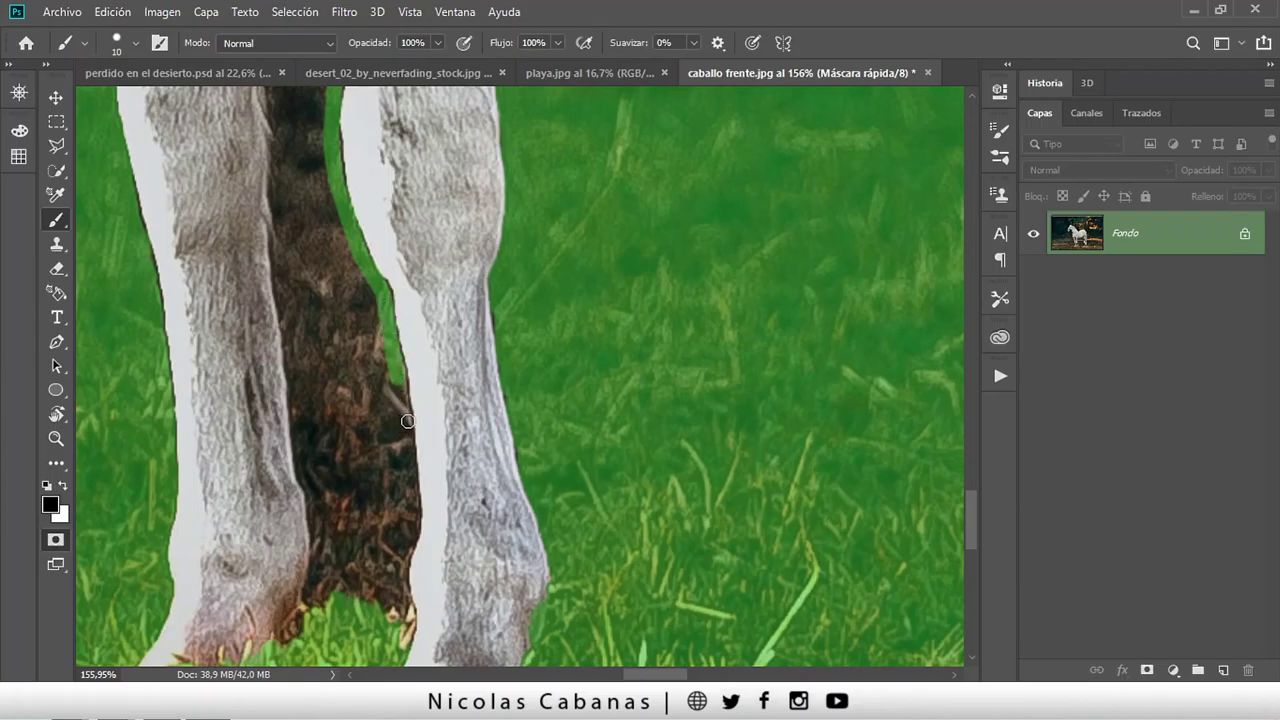
left_click(407, 421, "shift")
left_click(409, 477, "shift")
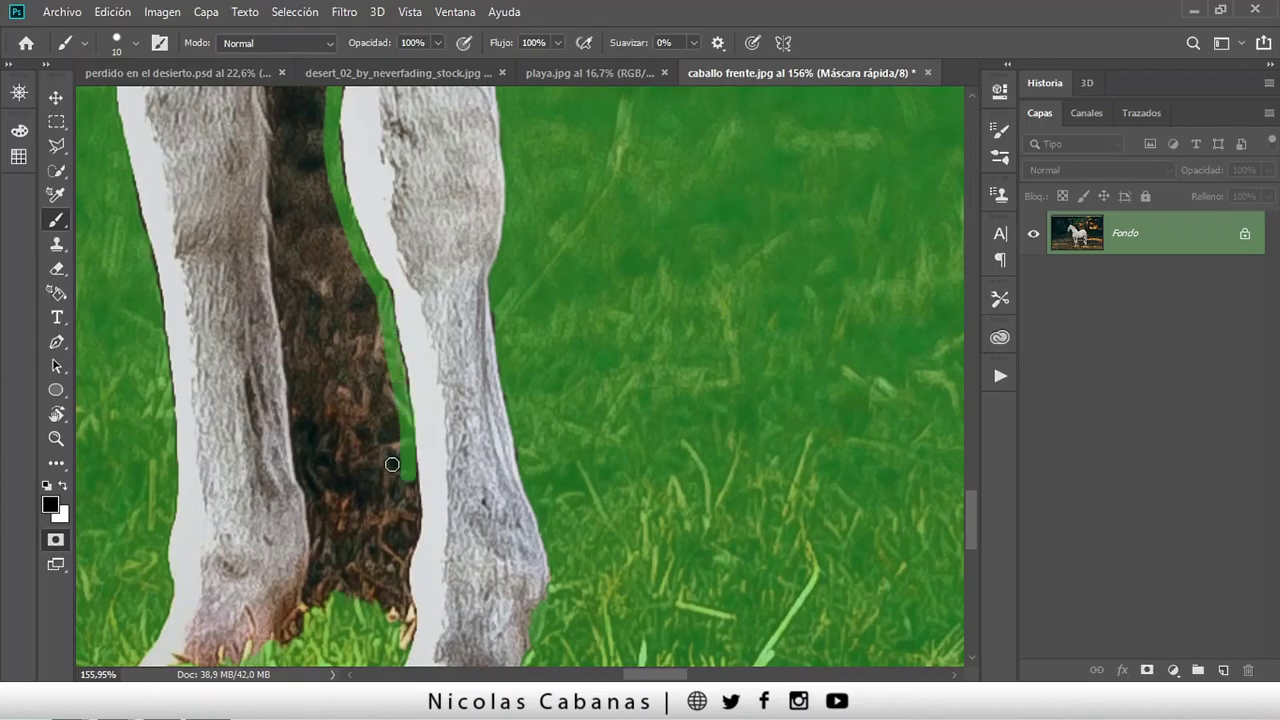
left_click(410, 523, "shift")
left_click(403, 561, "shift")
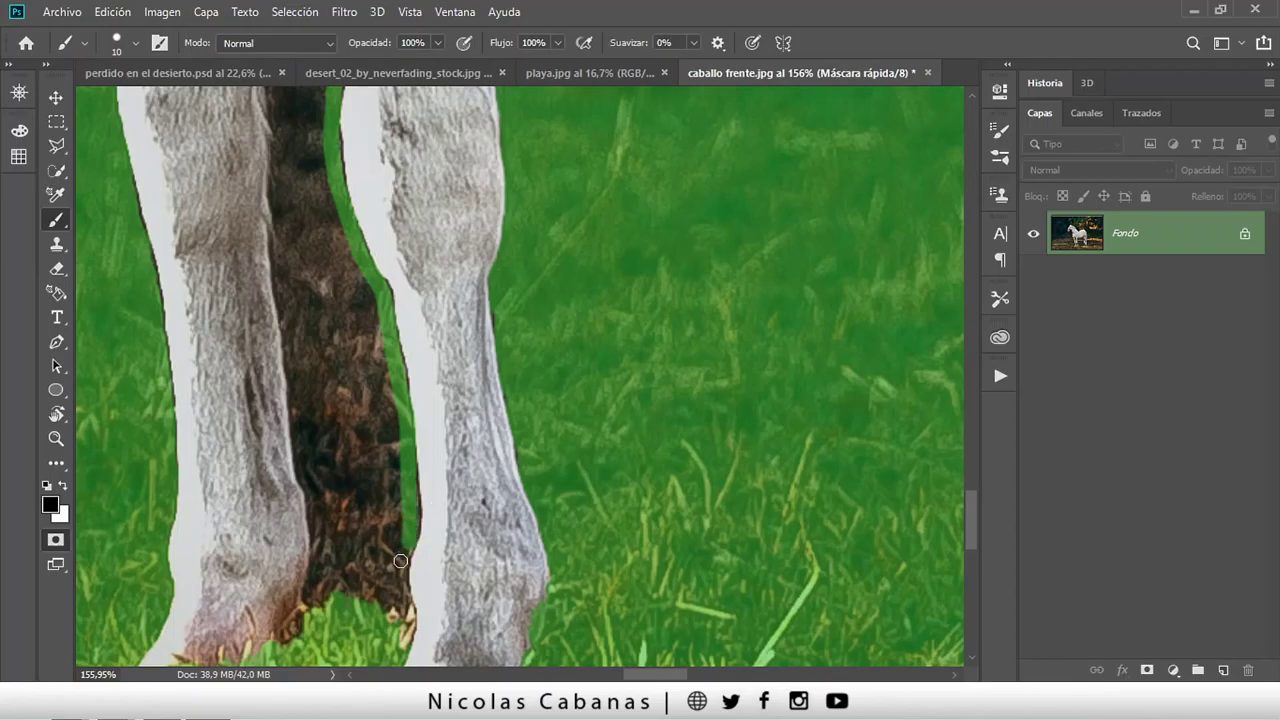
left_click(405, 602, "shift")
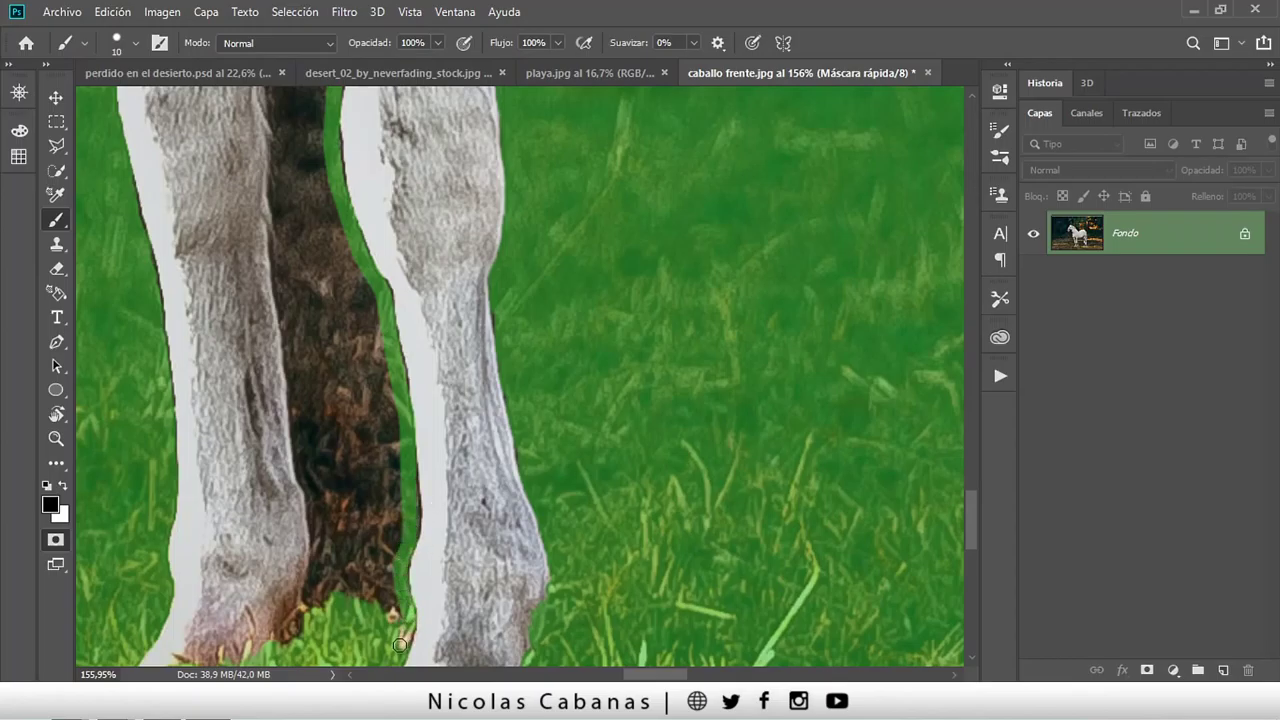
Start a straight mask strip up the other leg's edge from the hoof.
left_click(310, 597)
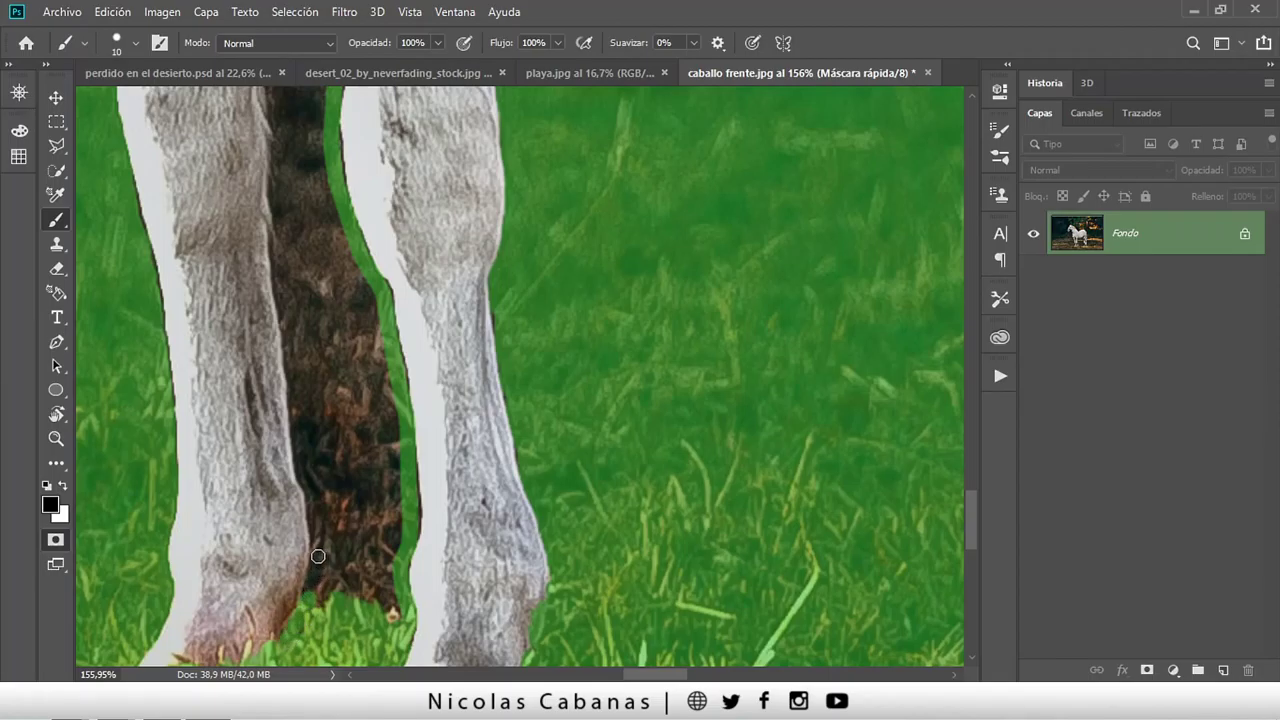
left_click(312, 539, "shift")
left_click(307, 487, "shift")
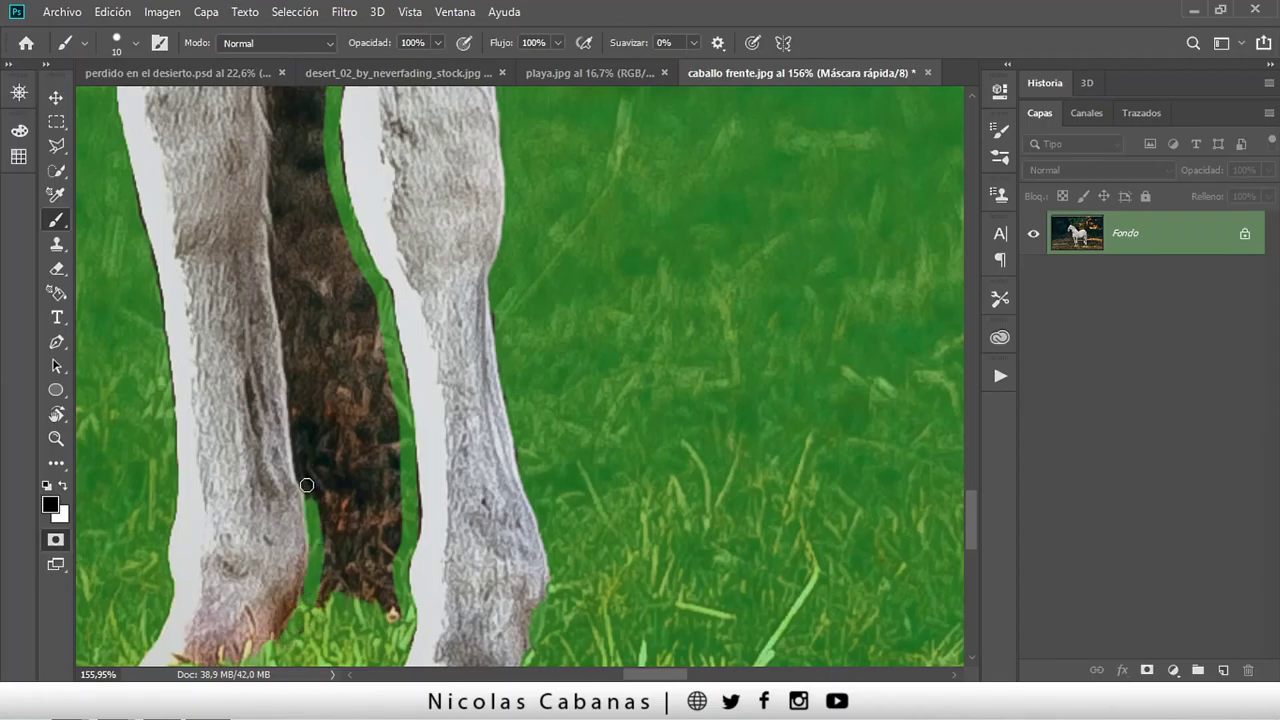
left_click_drag(300, 436, 300, 546)
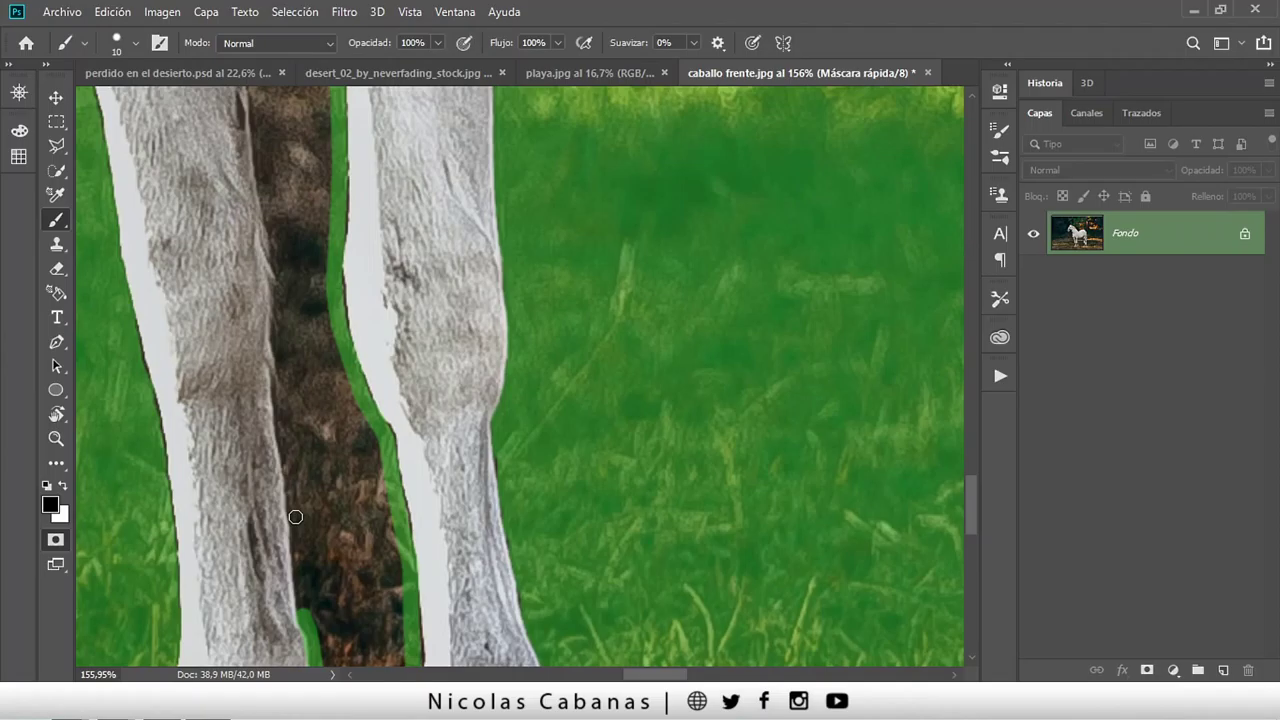
left_click(296, 498, "shift")
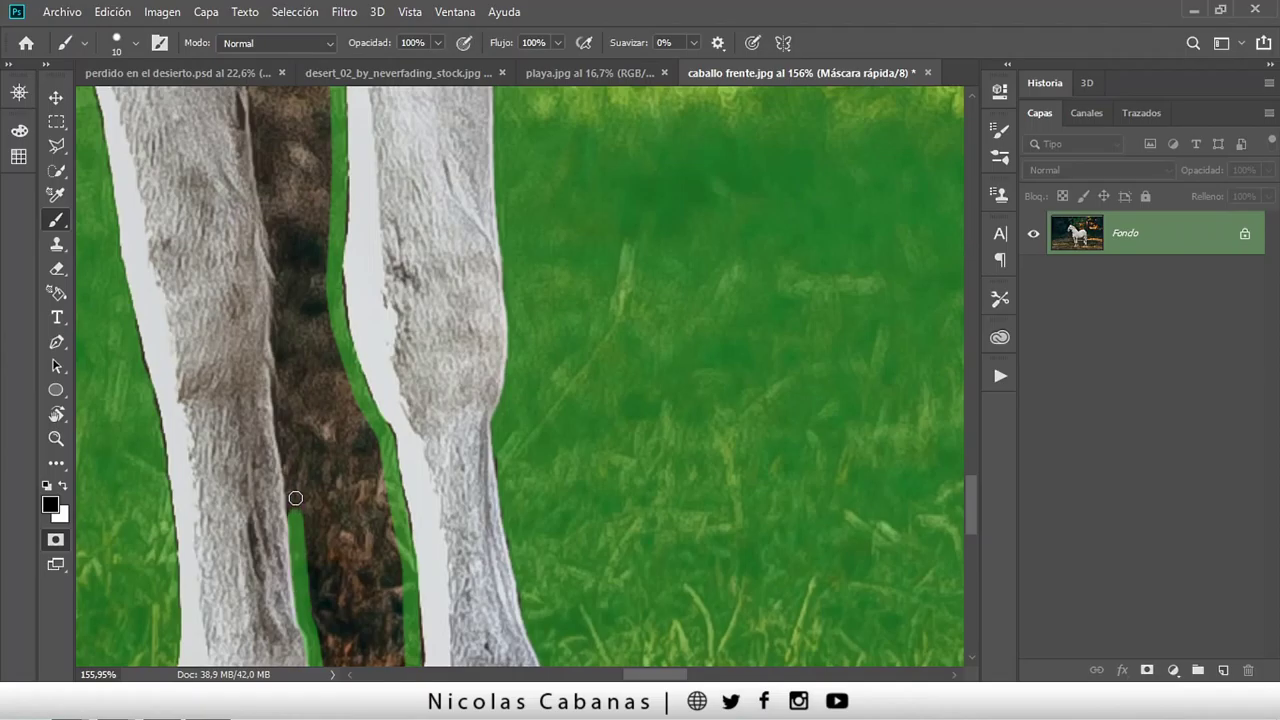
left_click(284, 410, "shift")
left_click(285, 365, "shift")
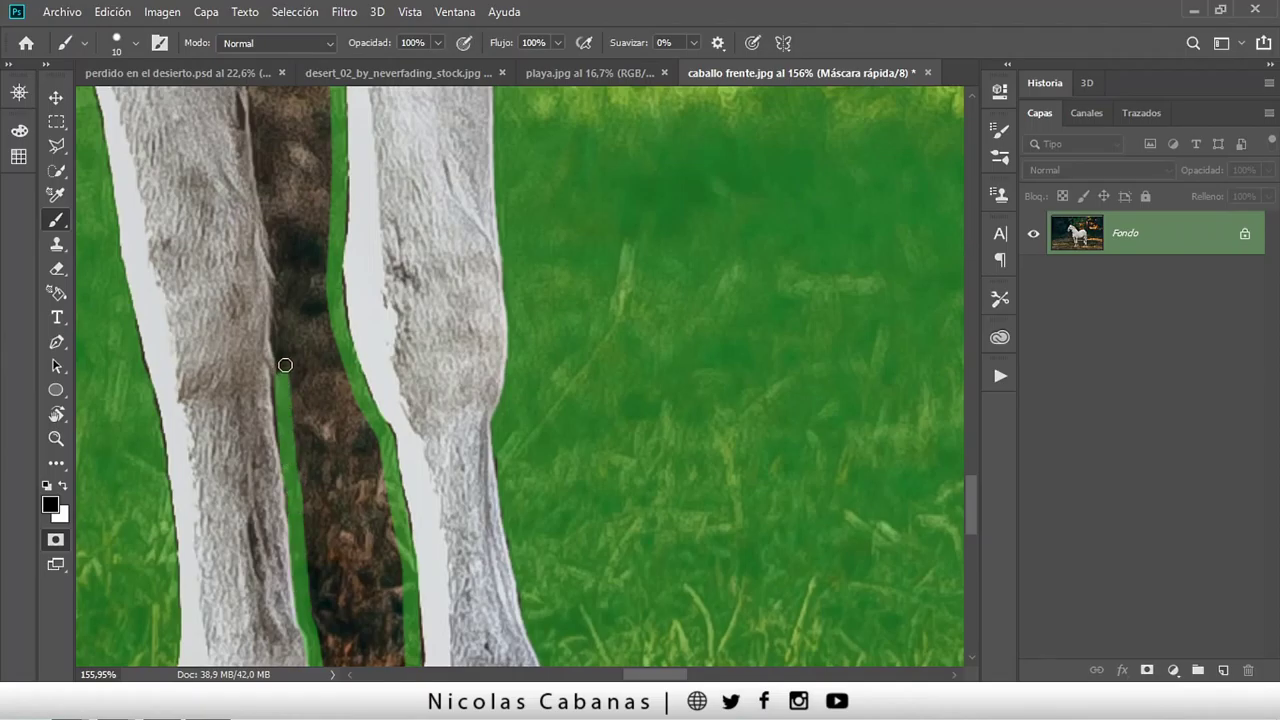
left_click(286, 285, "shift")
Extend the strip up to the belly, joining it to the masked area above.
left_click_drag(286, 226, 311, 423)
left_click(293, 410, "shift")
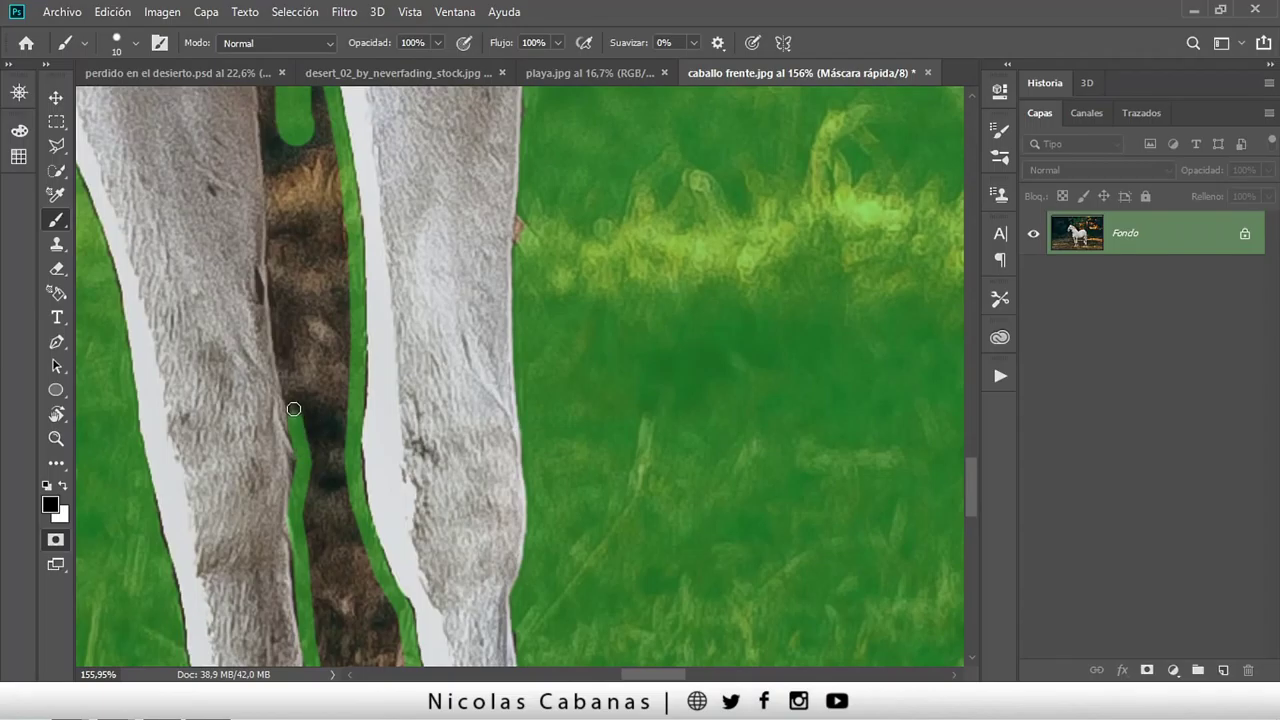
left_click(277, 320, "shift")
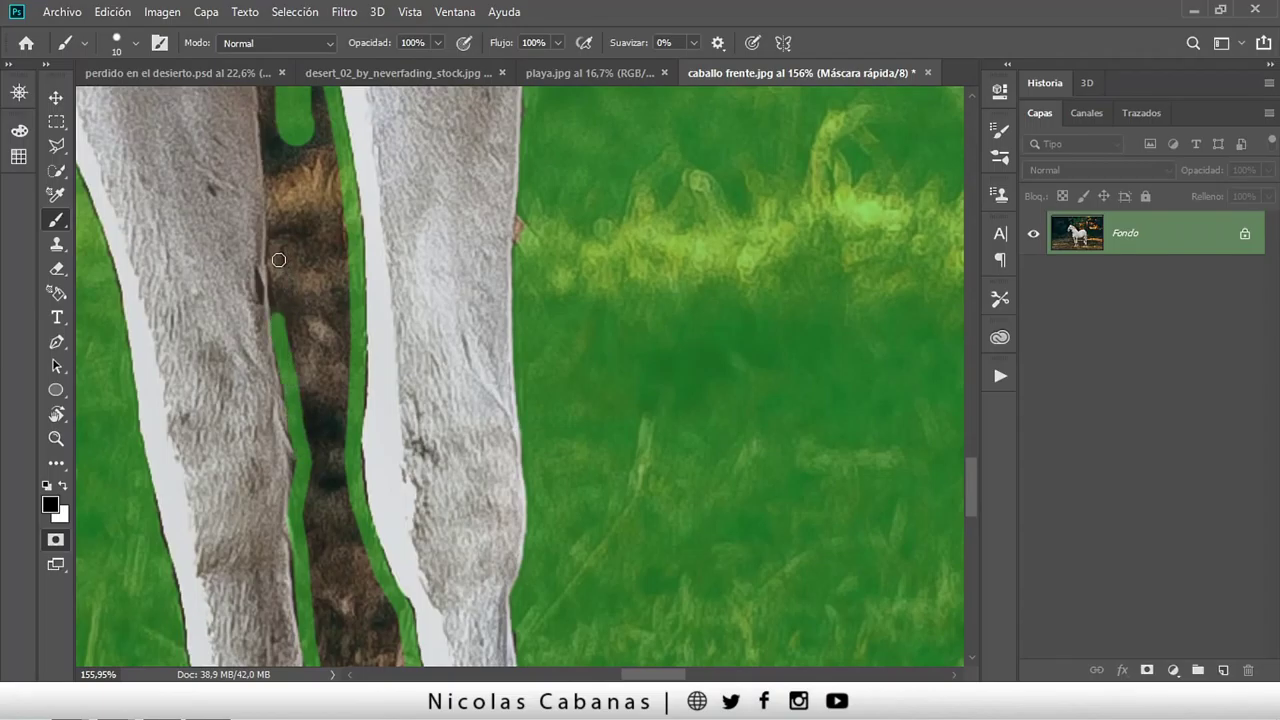
left_click(274, 260, "shift")
left_click_drag(263, 266, 291, 491)
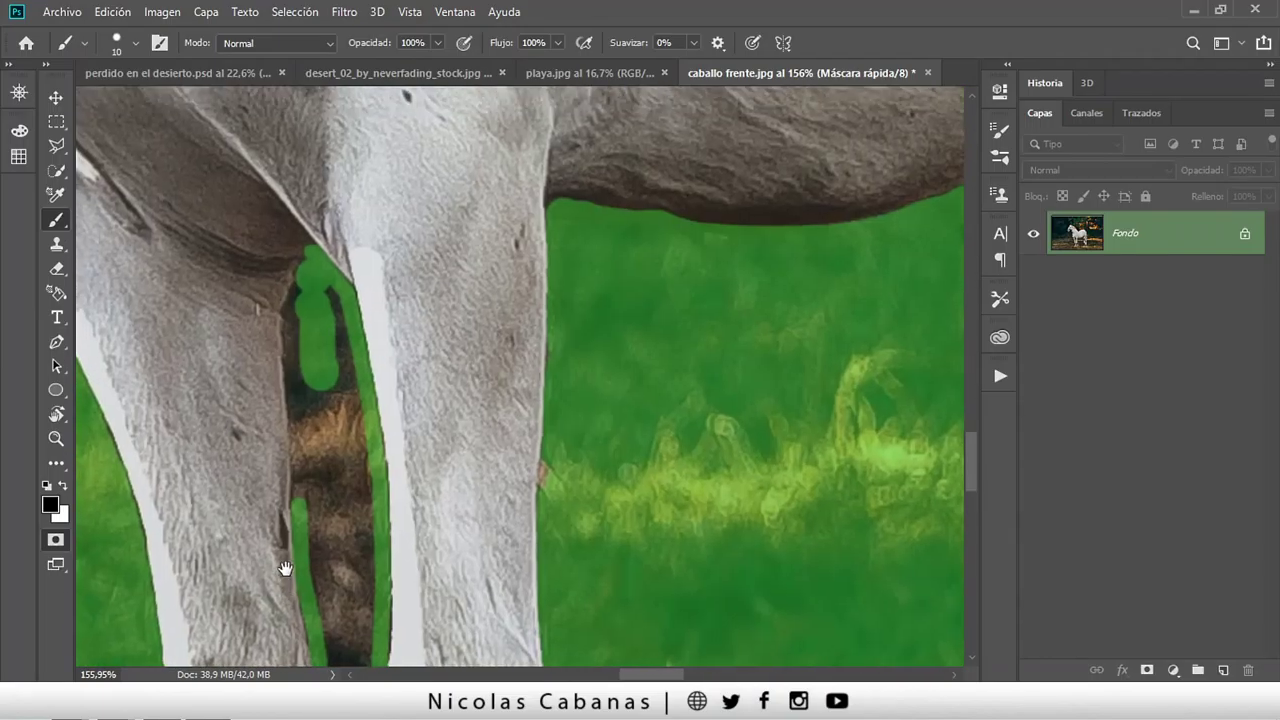
left_click(297, 457, "shift")
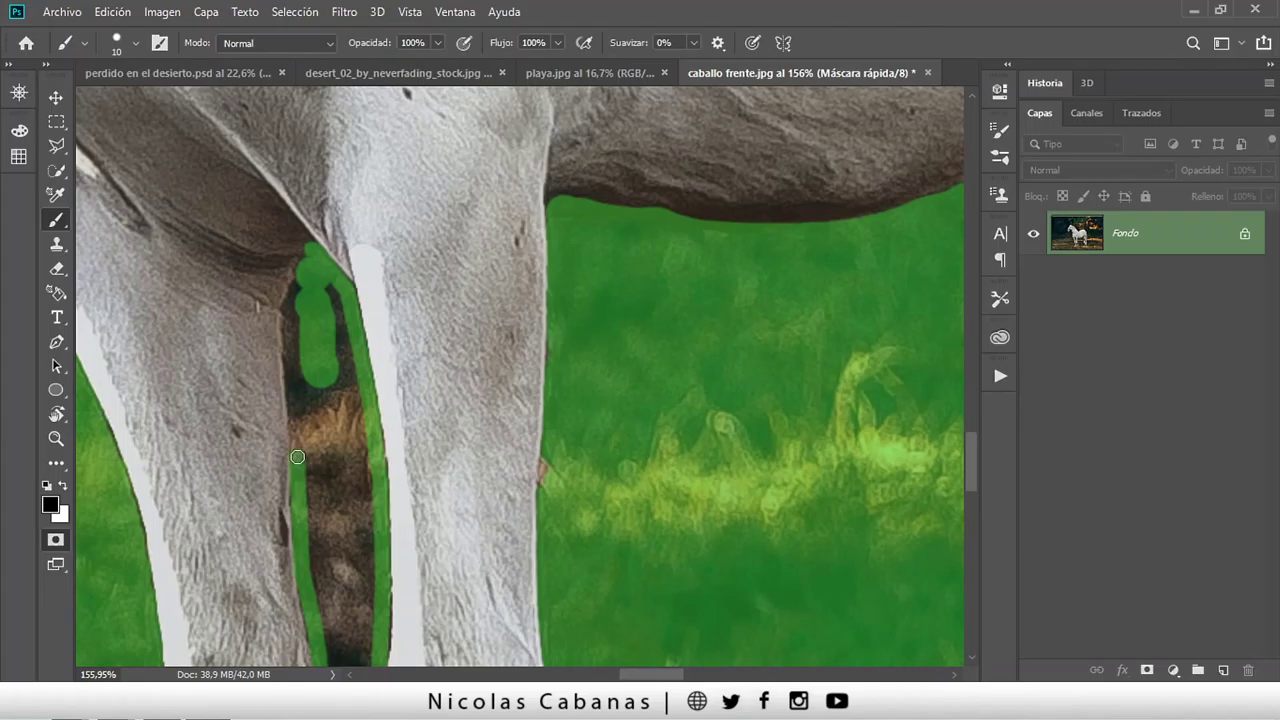
left_click(293, 397, "shift")
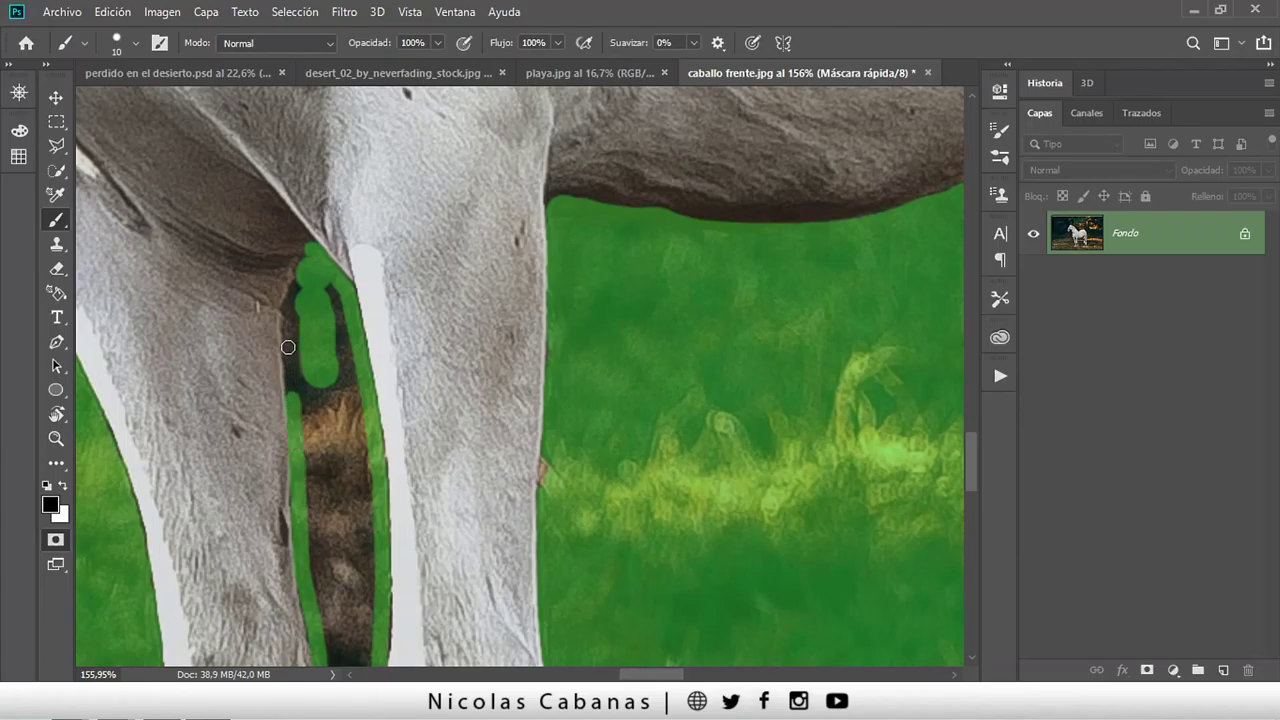
left_click(285, 310, "shift")
left_click(303, 287, "shift")
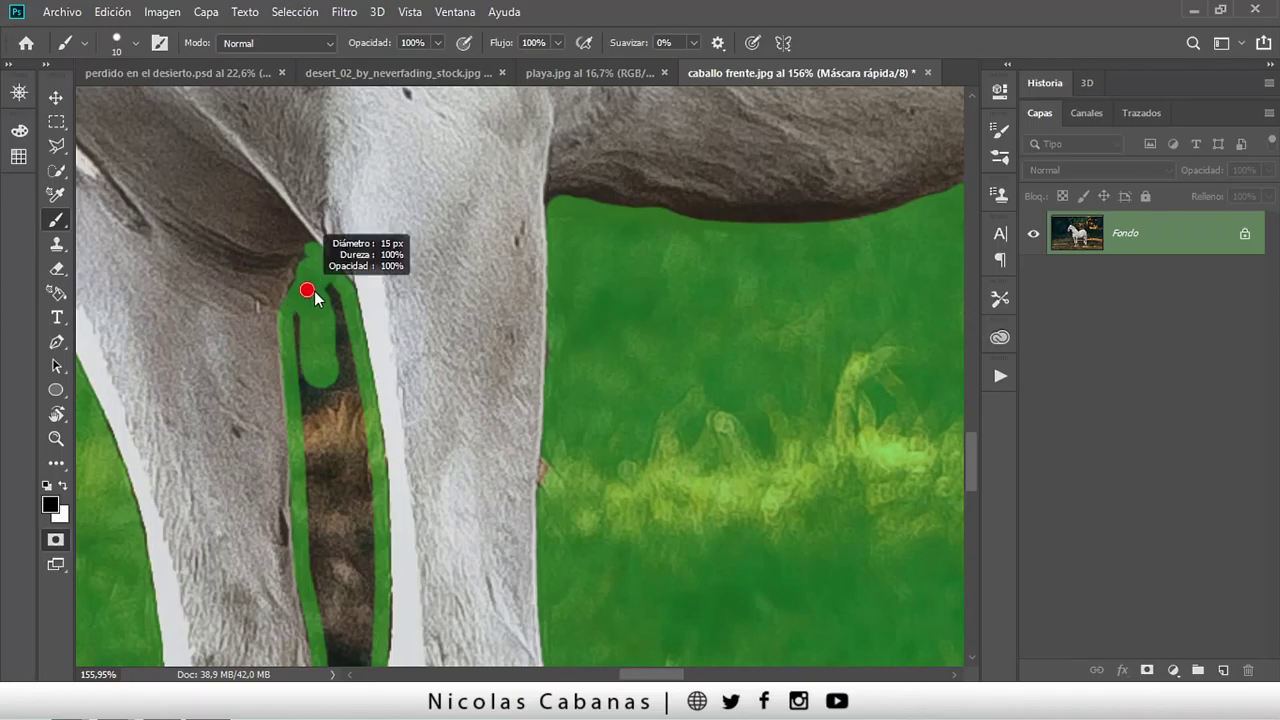
Enlarge the brush to about 23 px and mask the rest of the brown gap.
left_click_drag(314, 277, 320, 450)
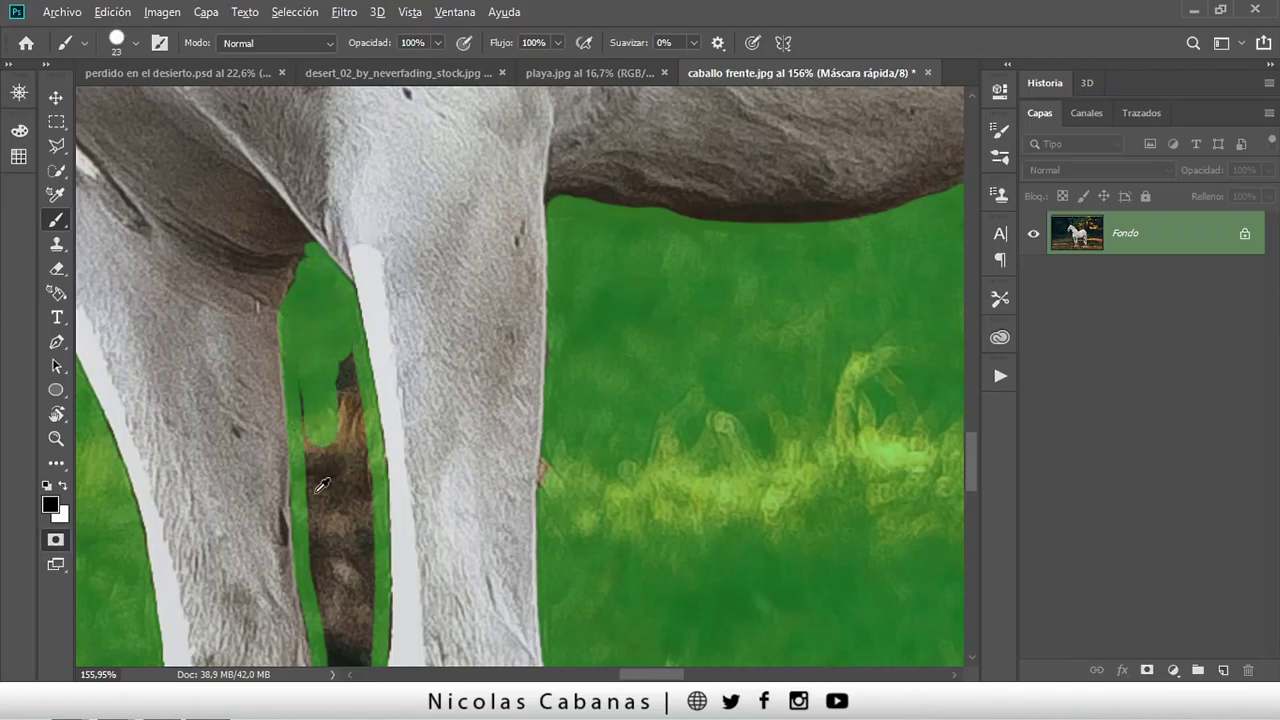
scroll(336, 397, "down", 3)
mouse_move(338, 540)
left_mouse_down()
mouse_move(314, 323)
mouse_move(329, 449)
mouse_move(318, 410)
mouse_move(314, 528)
left_mouse_up()
scroll(329, 406, "down", 3)
scroll(320, 480, "down", 3)
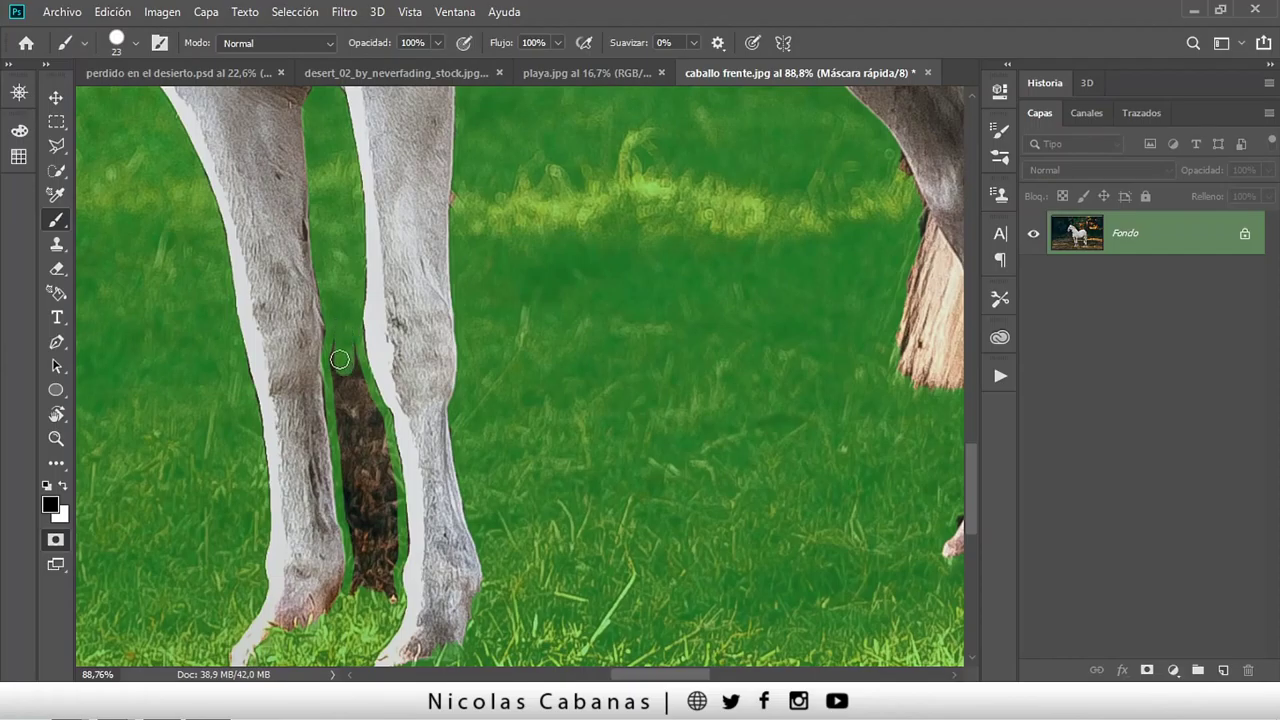
mouse_move(349, 351)
left_mouse_down()
mouse_move(376, 428)
mouse_move(352, 440)
mouse_move(385, 475)
mouse_move(387, 583)
mouse_move(386, 455)
mouse_move(368, 582)
mouse_move(356, 470)
mouse_move(355, 501)
left_mouse_up()
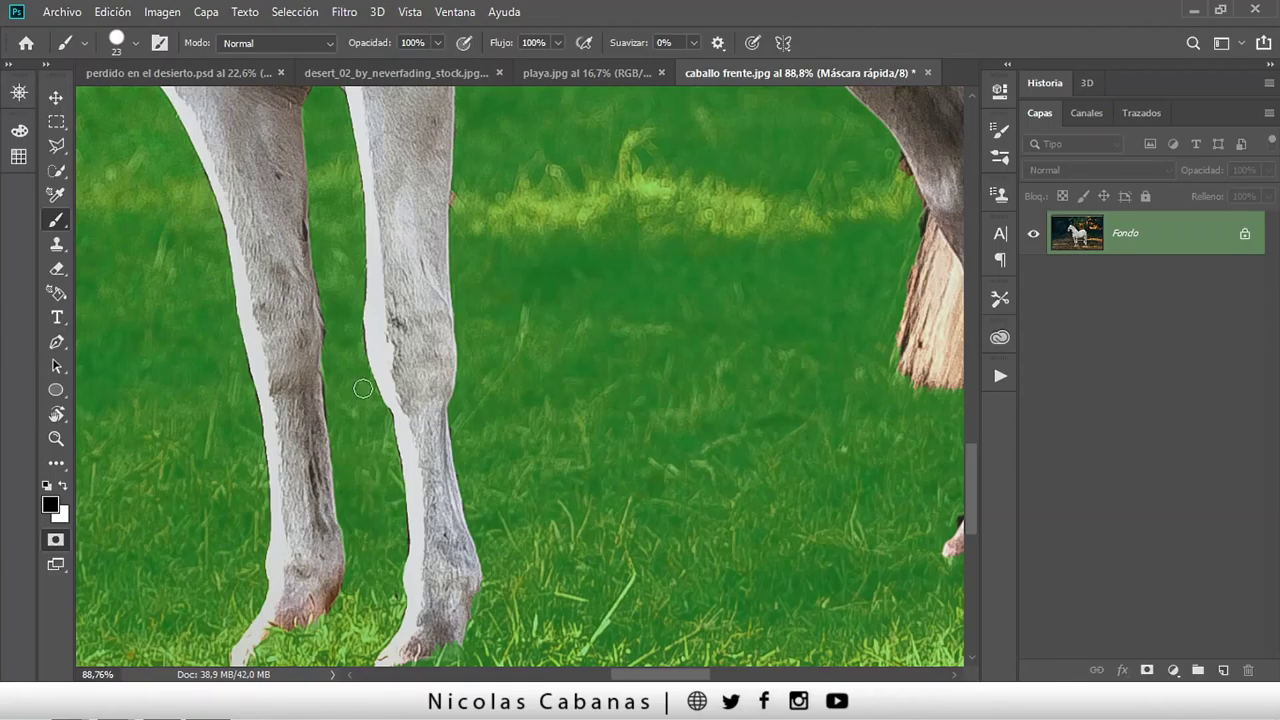
scroll(372, 330, "down", 3)
Paint white to unmask the lead rope hanging below the horse's muzzle.
scroll(563, 537, "up", 4)
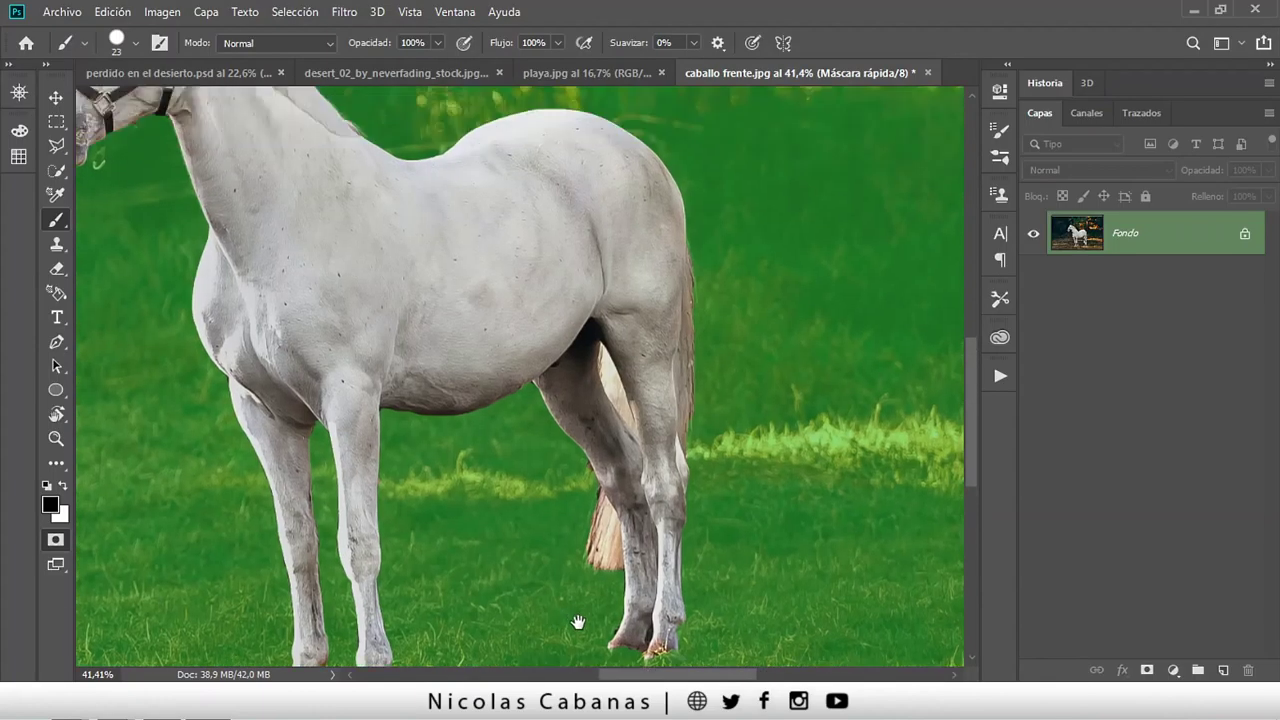
left_click_drag(511, 328, 663, 371)
scroll(343, 343, "up", 2)
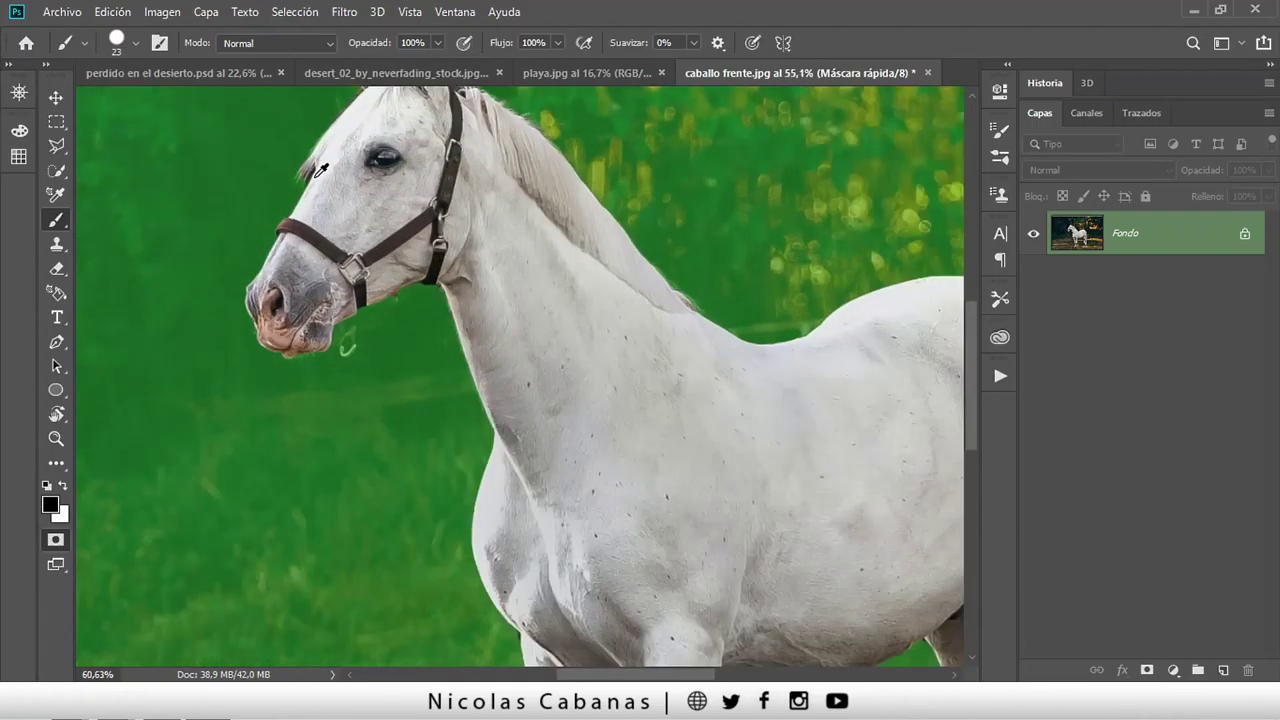
scroll(328, 368, "up", 2)
scroll(378, 455, "up", 1)
scroll(366, 444, "up", 2)
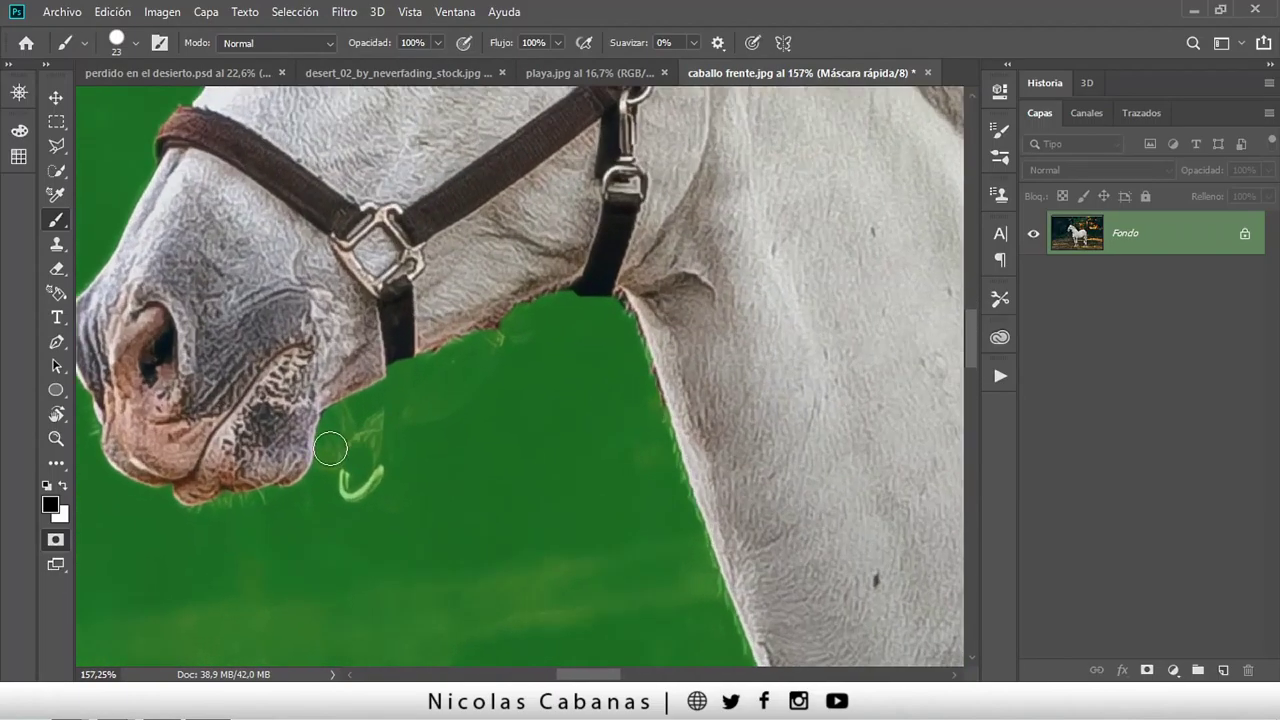
key("x")
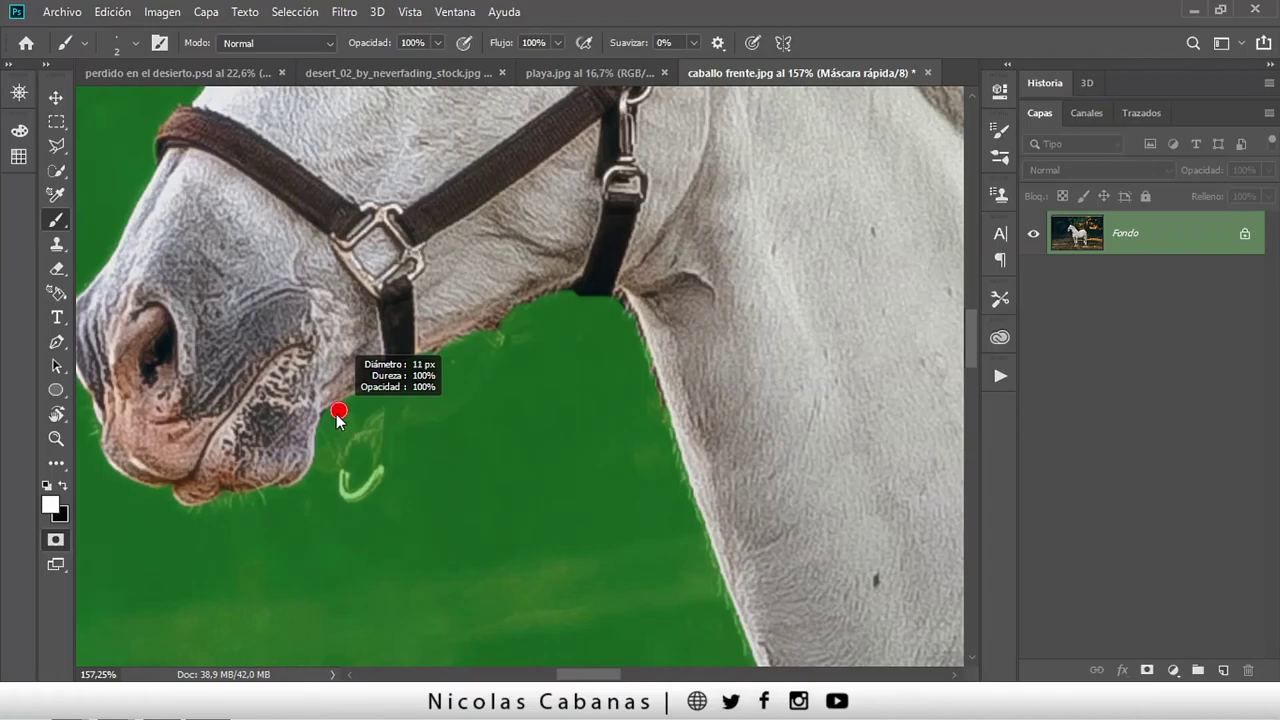
scroll(335, 412, "up", 2)
mouse_move(340, 402)
left_mouse_down()
mouse_move(358, 440)
mouse_move(334, 451)
mouse_move(335, 405)
left_mouse_up()
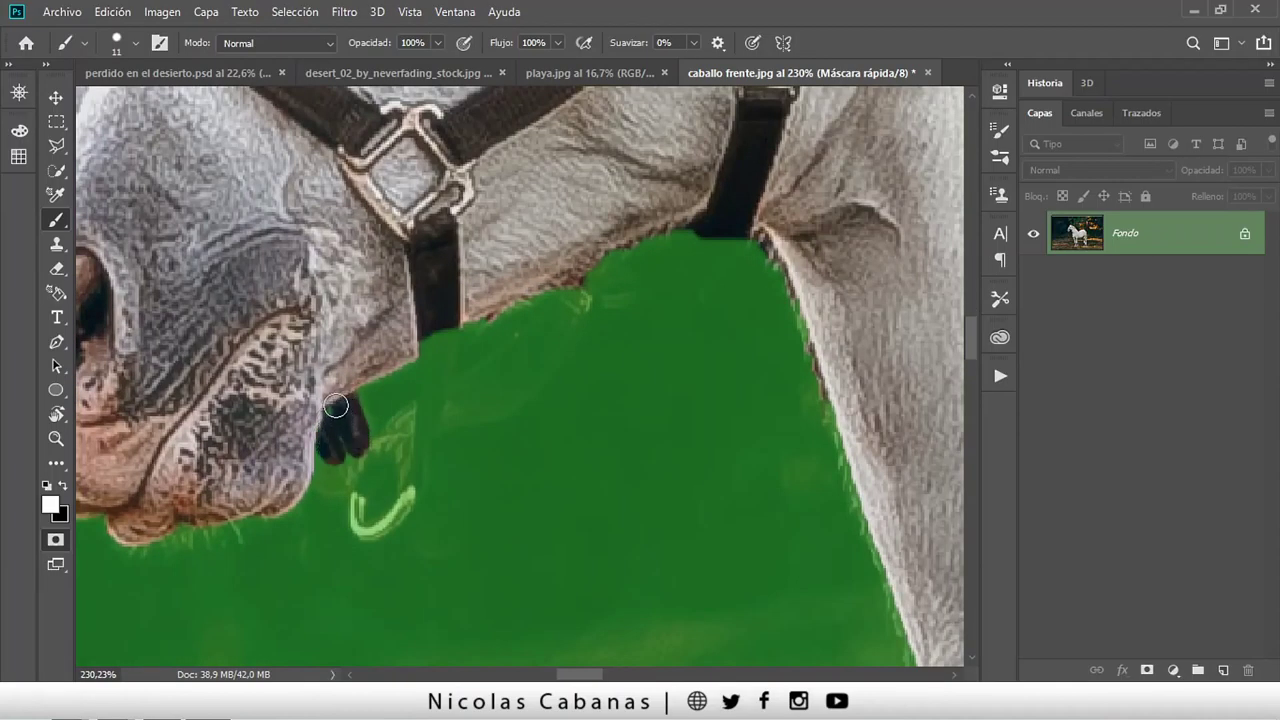
mouse_move(342, 462)
left_mouse_down()
mouse_move(332, 490)
mouse_move(403, 430)
mouse_move(443, 329)
mouse_move(438, 380)
mouse_move(534, 337)
mouse_move(566, 297)
mouse_move(559, 334)
mouse_move(528, 371)
mouse_move(440, 413)
mouse_move(515, 394)
left_mouse_up()
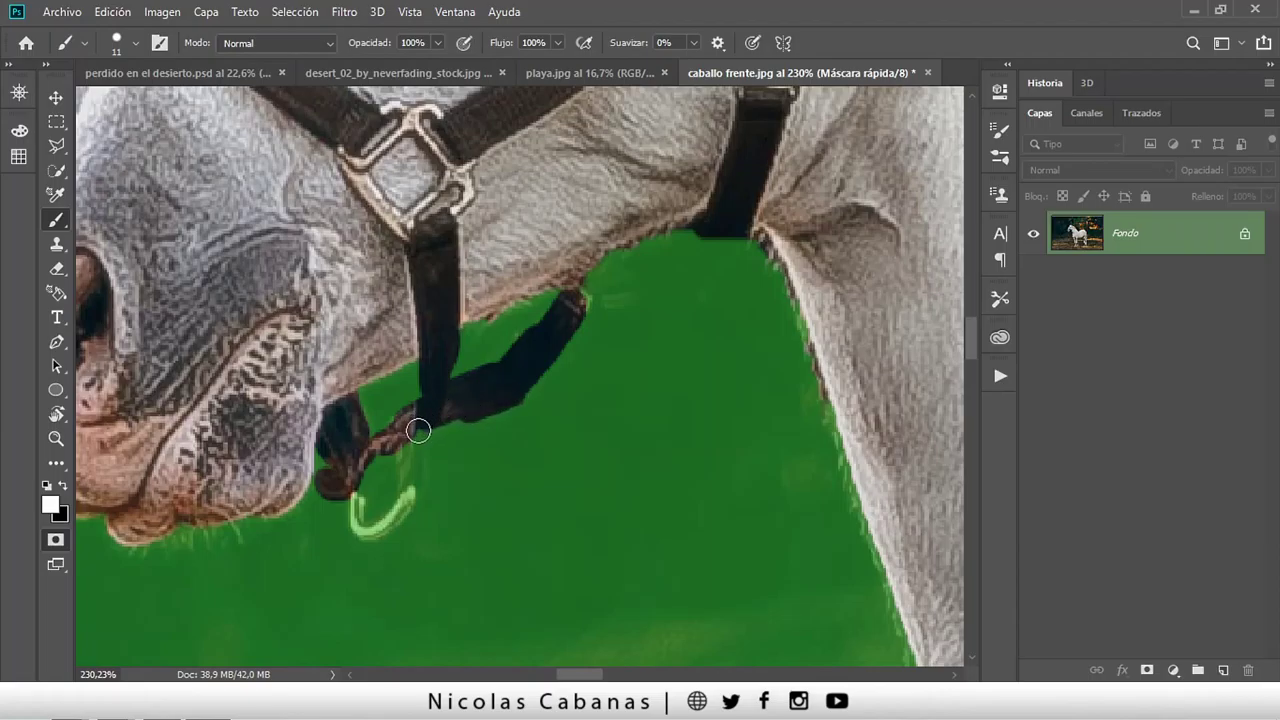
Refine the rope and ring under the chin with a 3 px, then 9 px brush.
left_click_drag(418, 431, 416, 435)
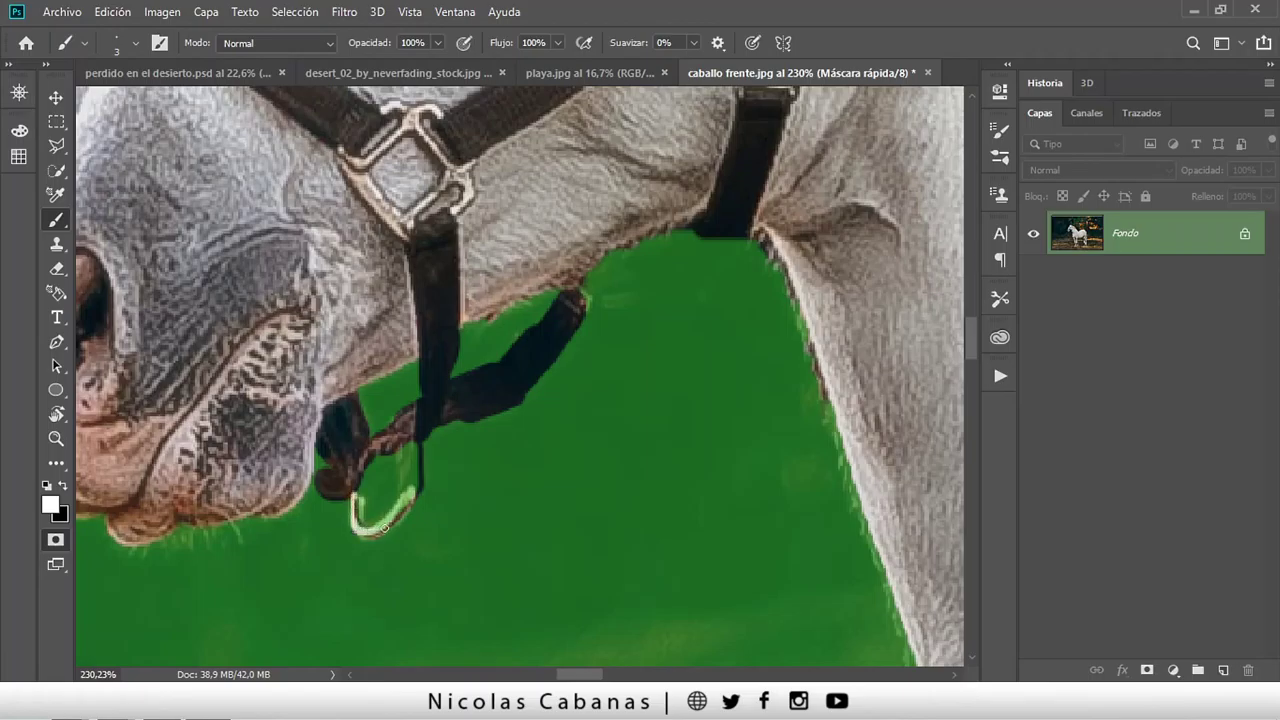
left_click_drag(420, 437, 406, 451)
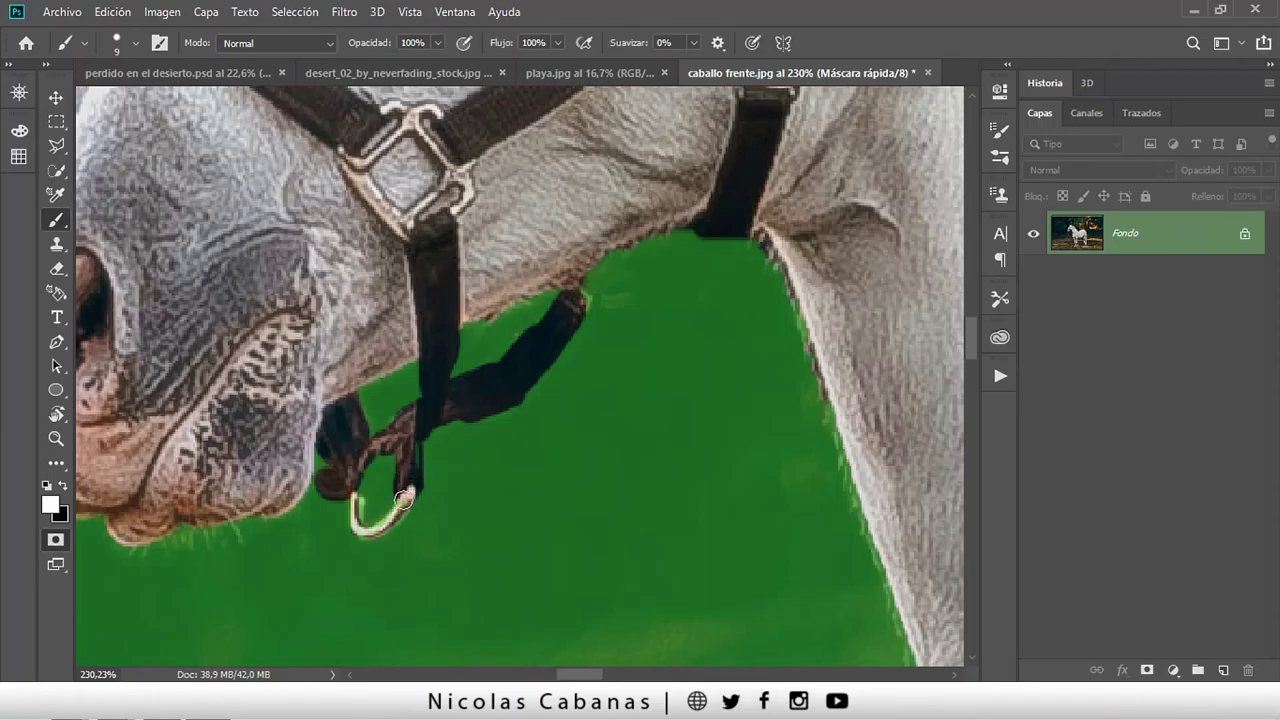
left_click_drag(403, 499, 399, 491)
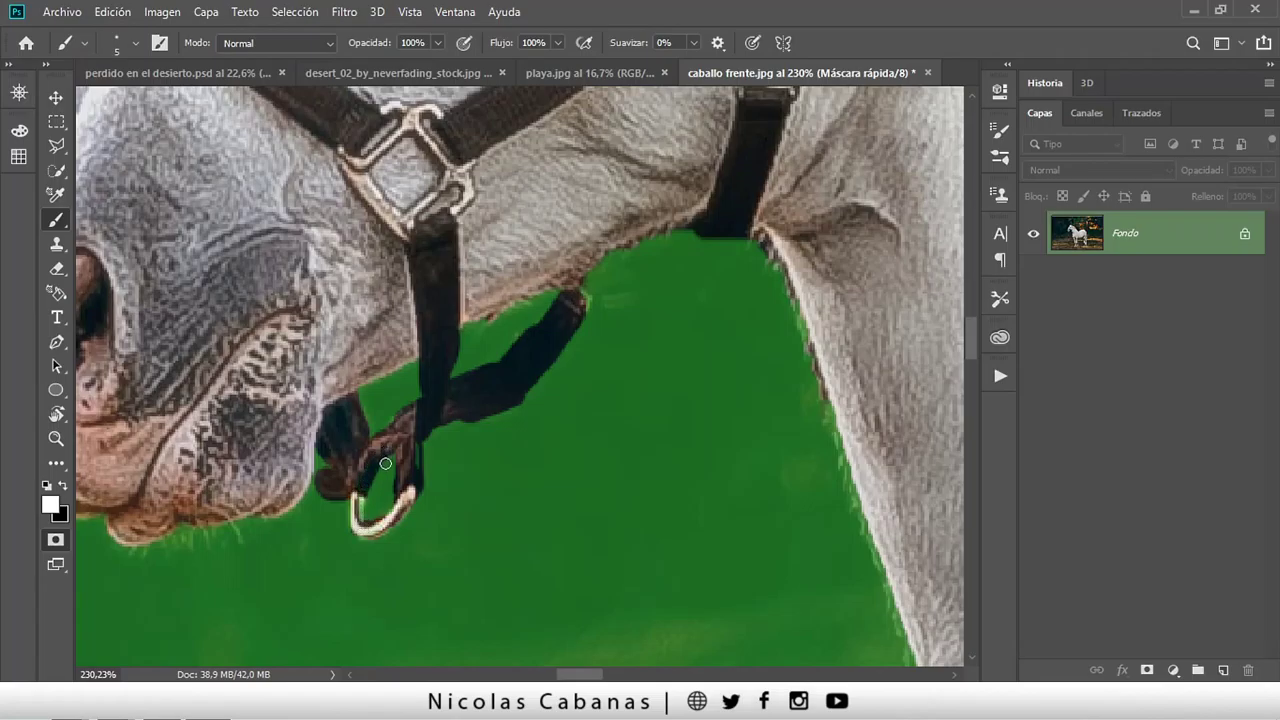
key("x")
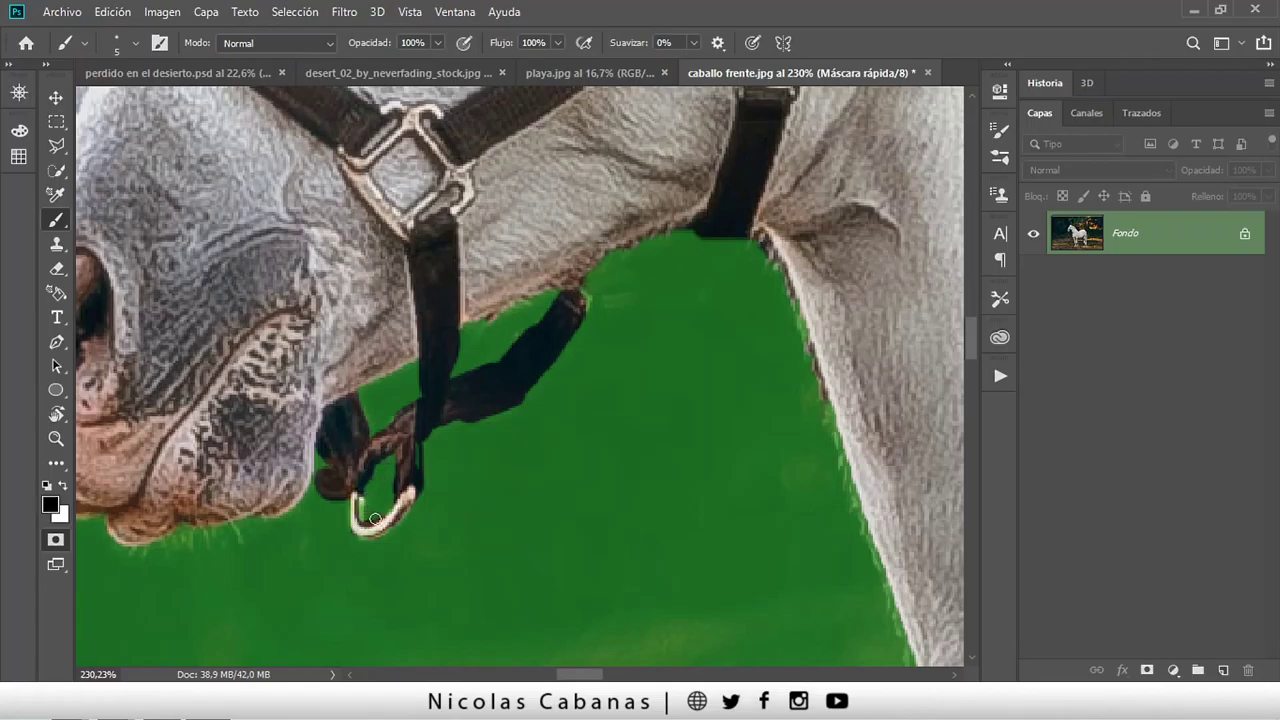
key("x")
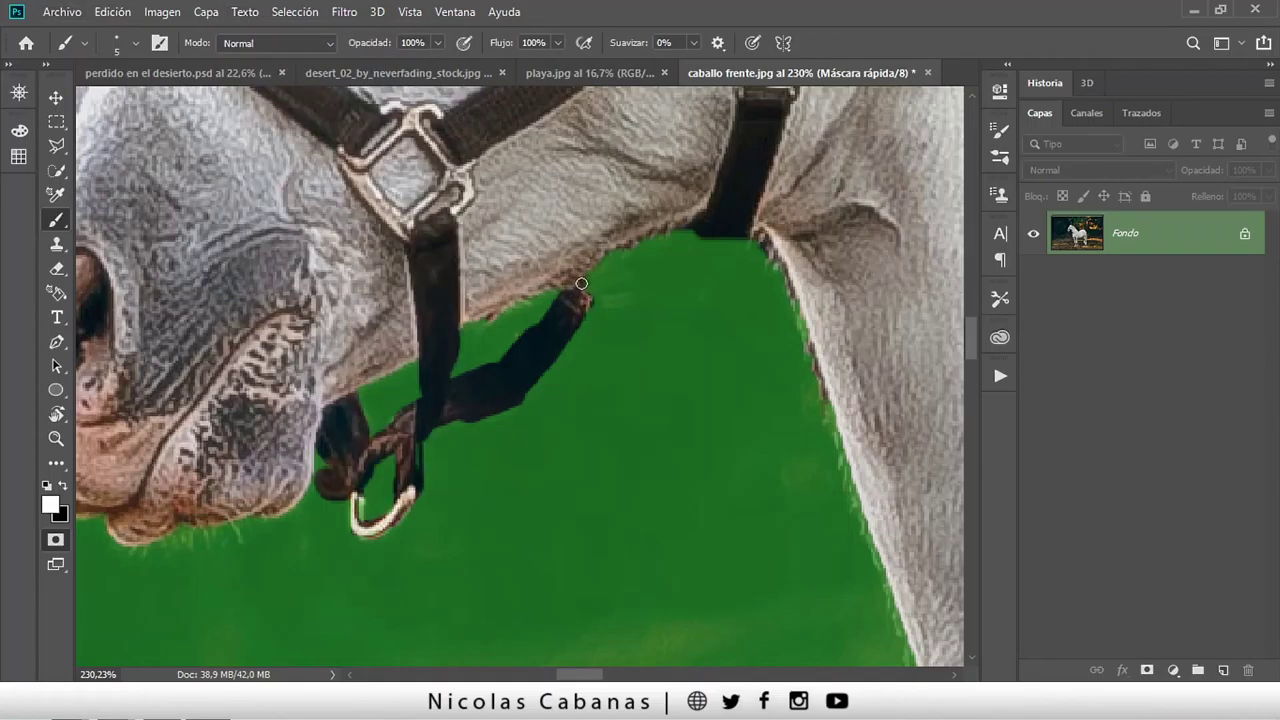
scroll(595, 260, "down", 3)
scroll(620, 280, "down", 3)
scroll(660, 310, "down", 3)
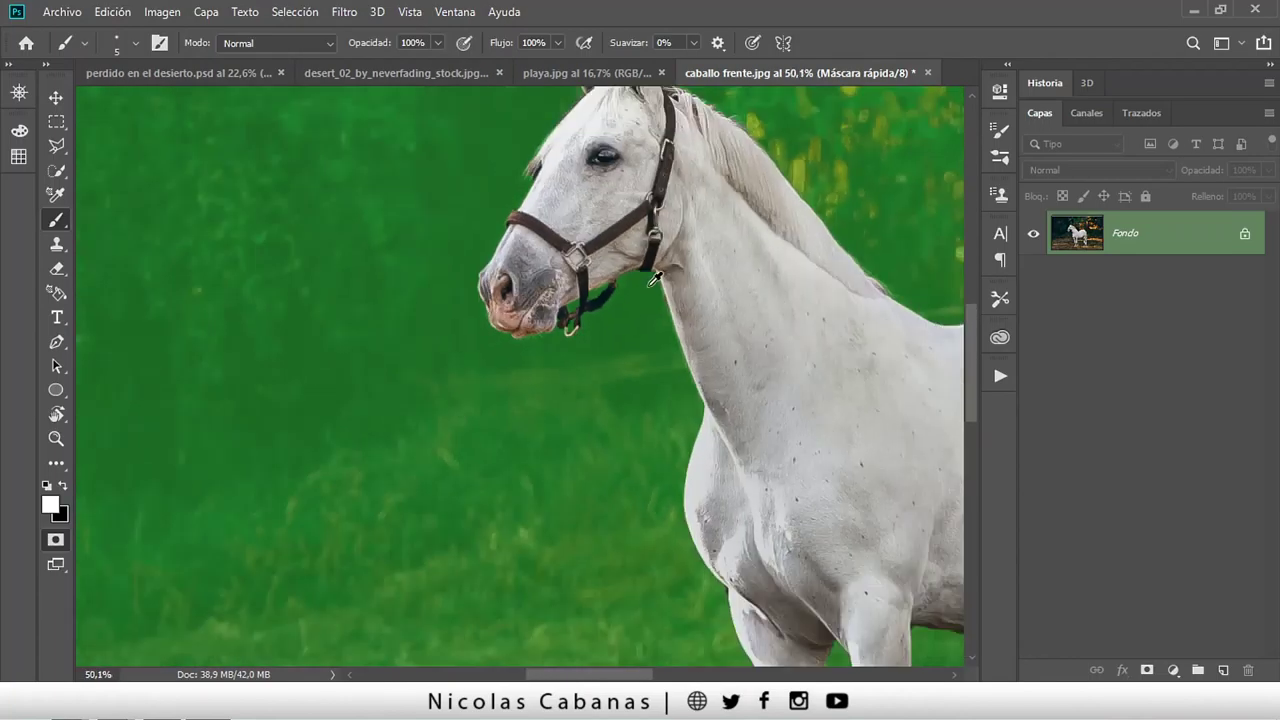
Exit Quick Mask so the overlay becomes a selection of the horse.
scroll(709, 352, "down", 3)
scroll(709, 352, "down", 2)
scroll(457, 371, "down", 1)
scroll(466, 349, "down", 2)
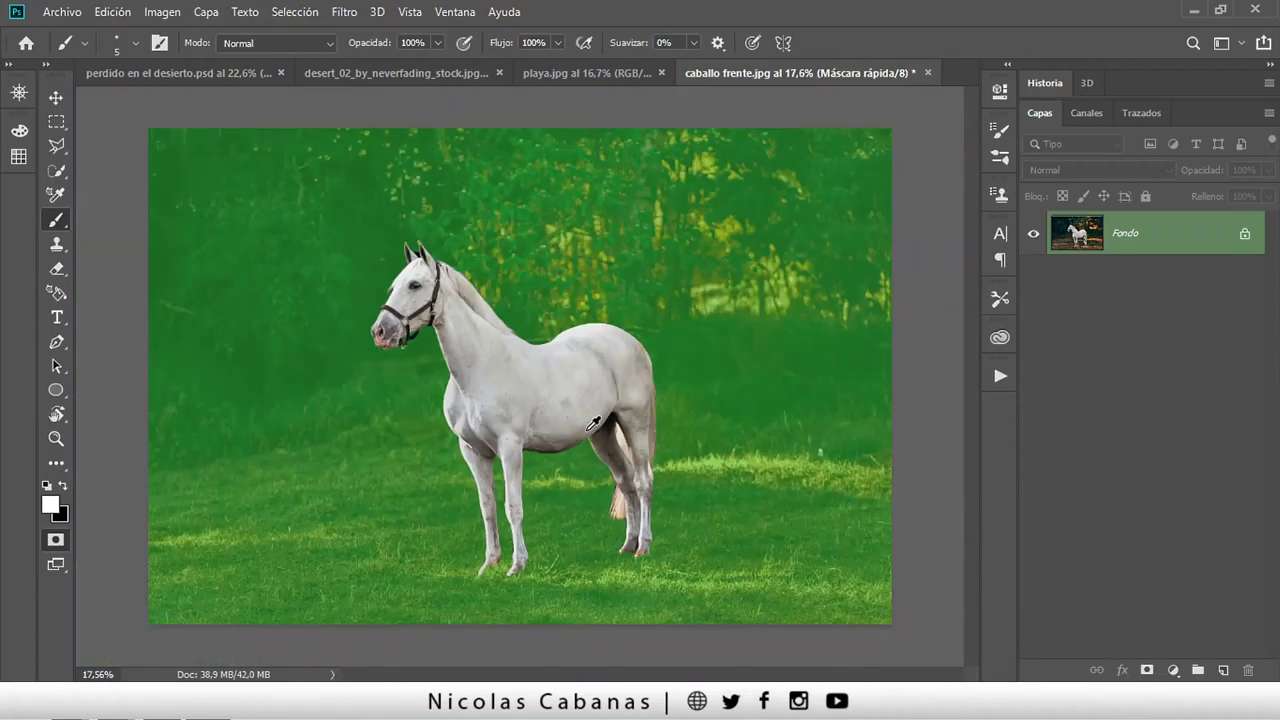
scroll(515, 347, "down", 1)
scroll(498, 355, "up", 1)
key("q")
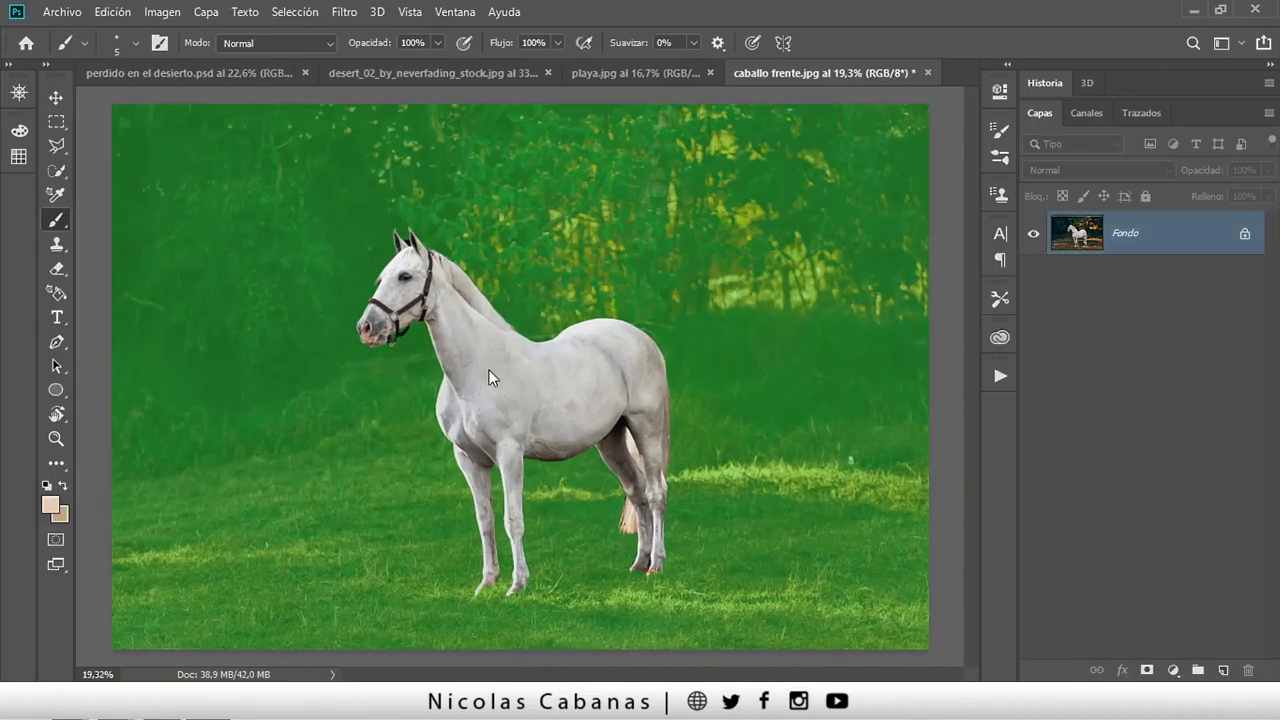
Add a layer mask to Capa 0 and drag the masked horse onto the desert document.
key("v")
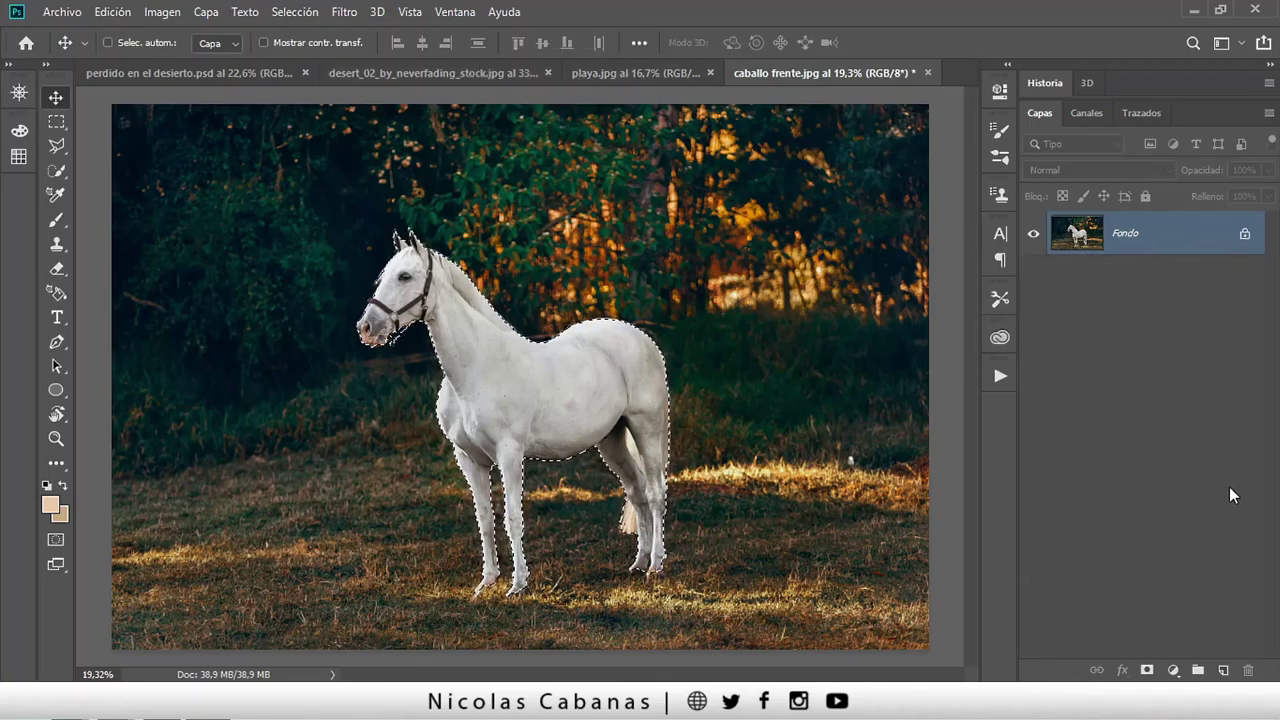
left_click(1146, 671)
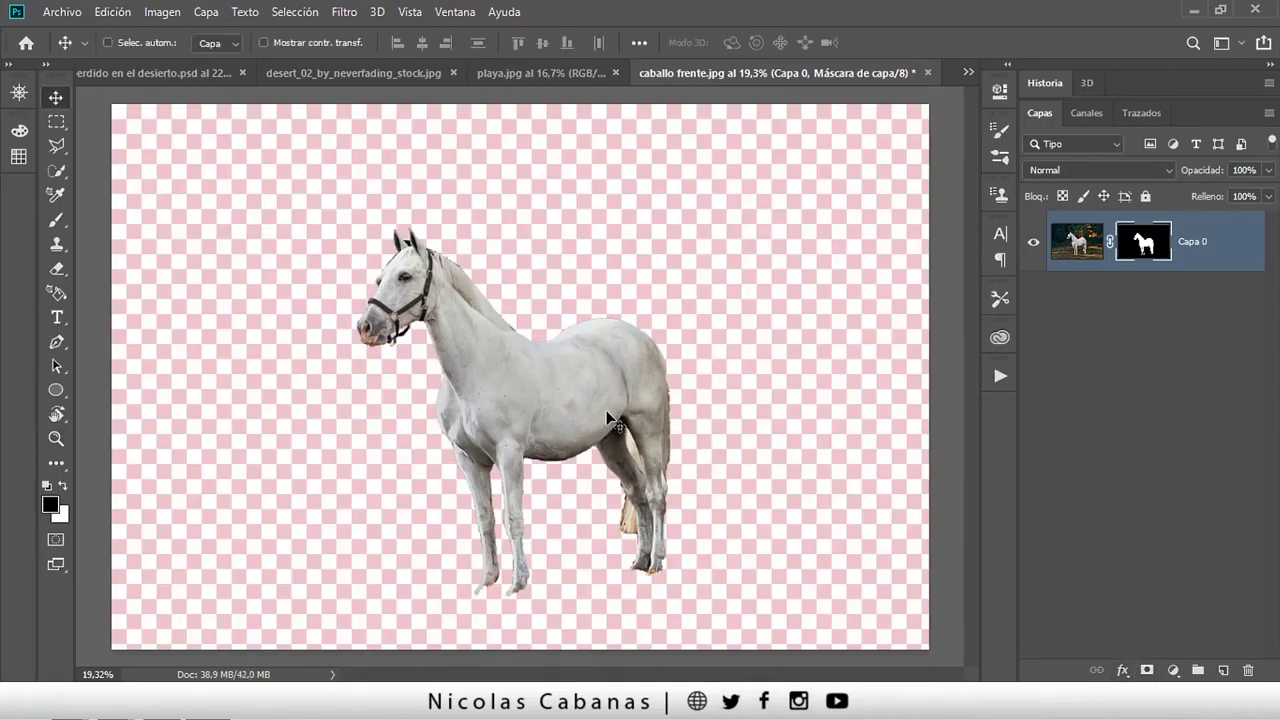
left_click_drag(522, 338, 420, 228)
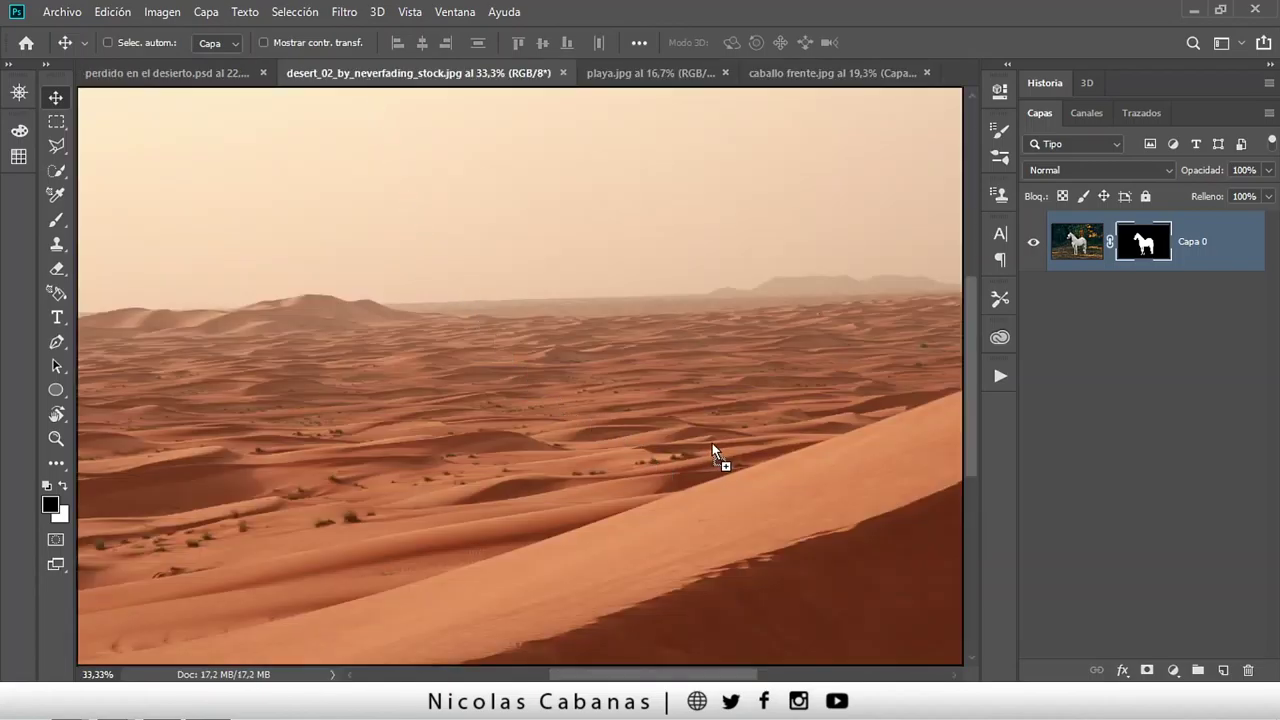
Drop the cut-out horse into the desert image and shrink it to about 52%.
mouse_move(420, 228)
left_mouse_down()
mouse_move(710, 438)
mouse_move(731, 350)
left_mouse_up()
scroll(675, 420, "down", 2)
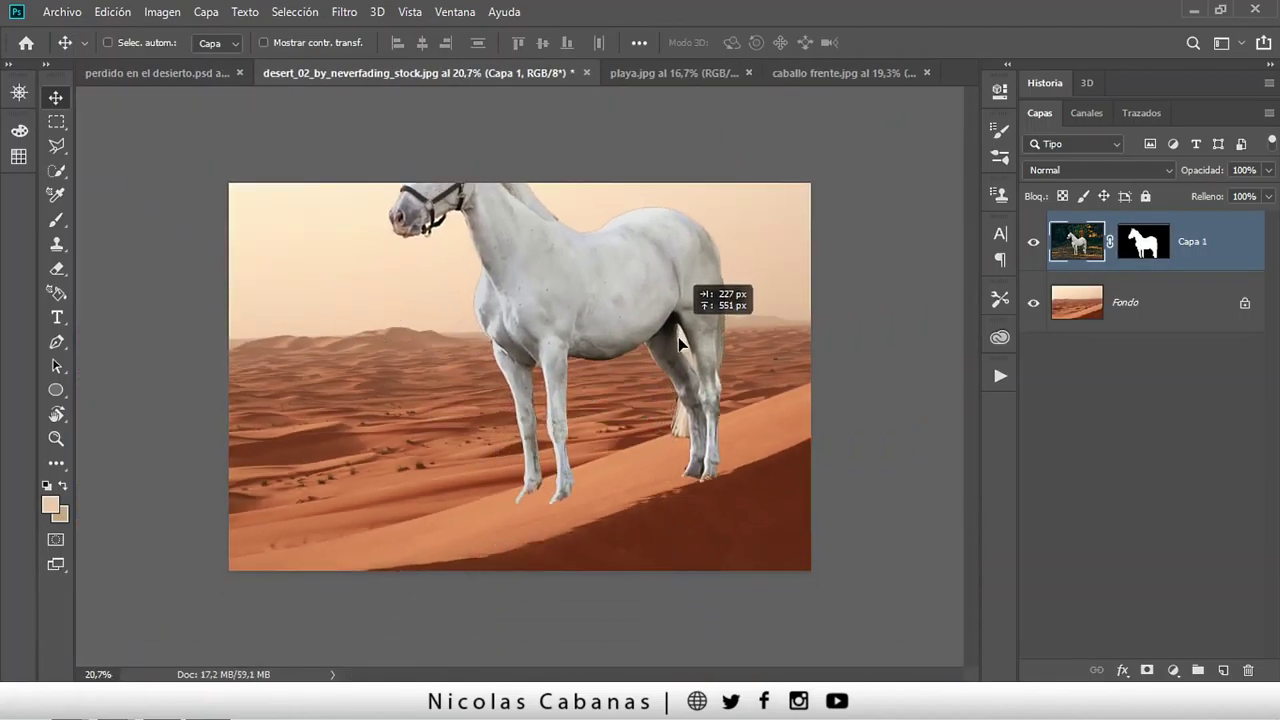
key("ctrl+t")
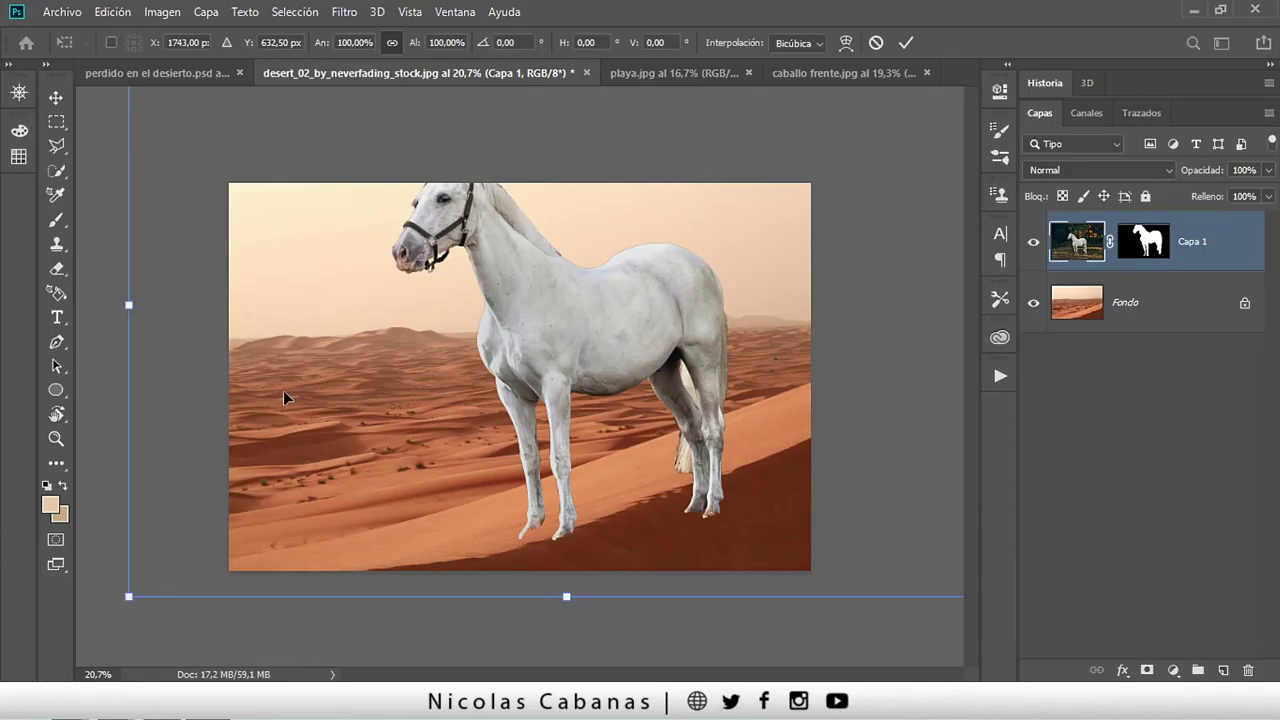
left_click_drag(130, 597, 497, 351)
mouse_move(651, 269)
left_mouse_down()
mouse_move(528, 438)
mouse_move(543, 429)
left_mouse_up()
mouse_move(339, 525)
left_mouse_down()
mouse_move(400, 477)
mouse_move(389, 488)
left_mouse_up()
left_click_drag(518, 477, 535, 505)
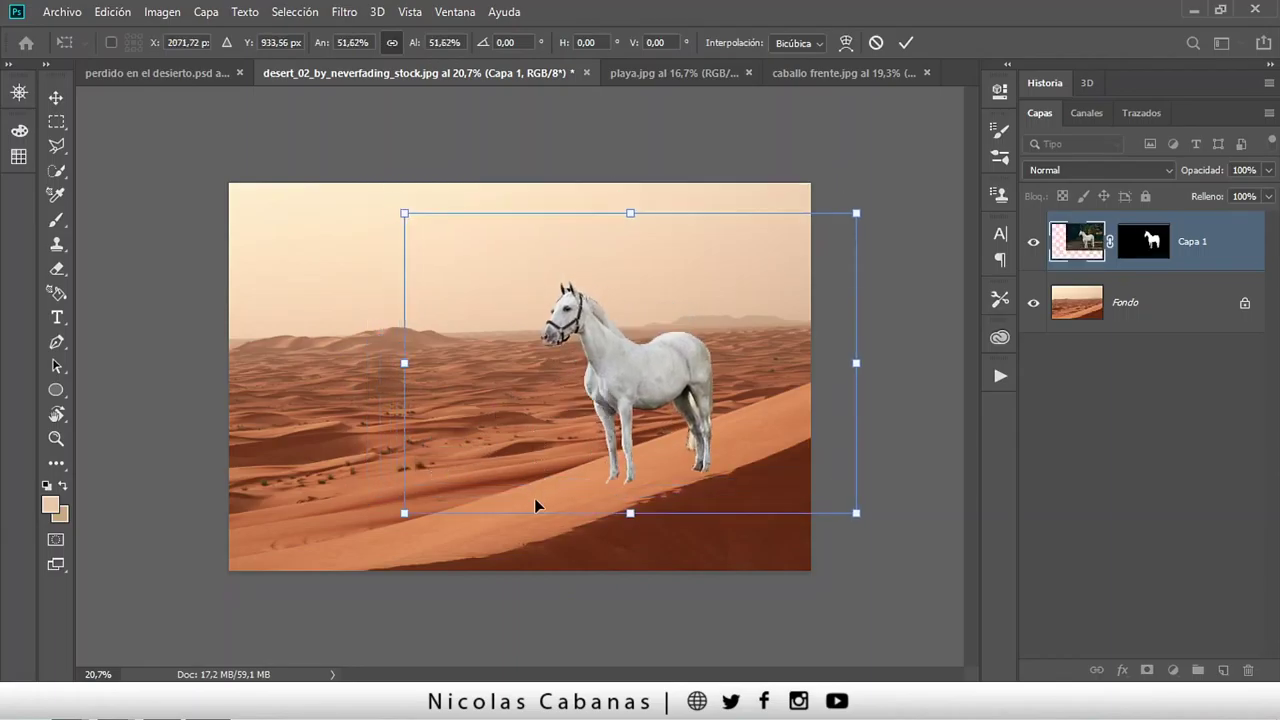
Scale the horse down to about 42%, set its feet on the dune slope and commit.
scroll(480, 500, "up", 5)
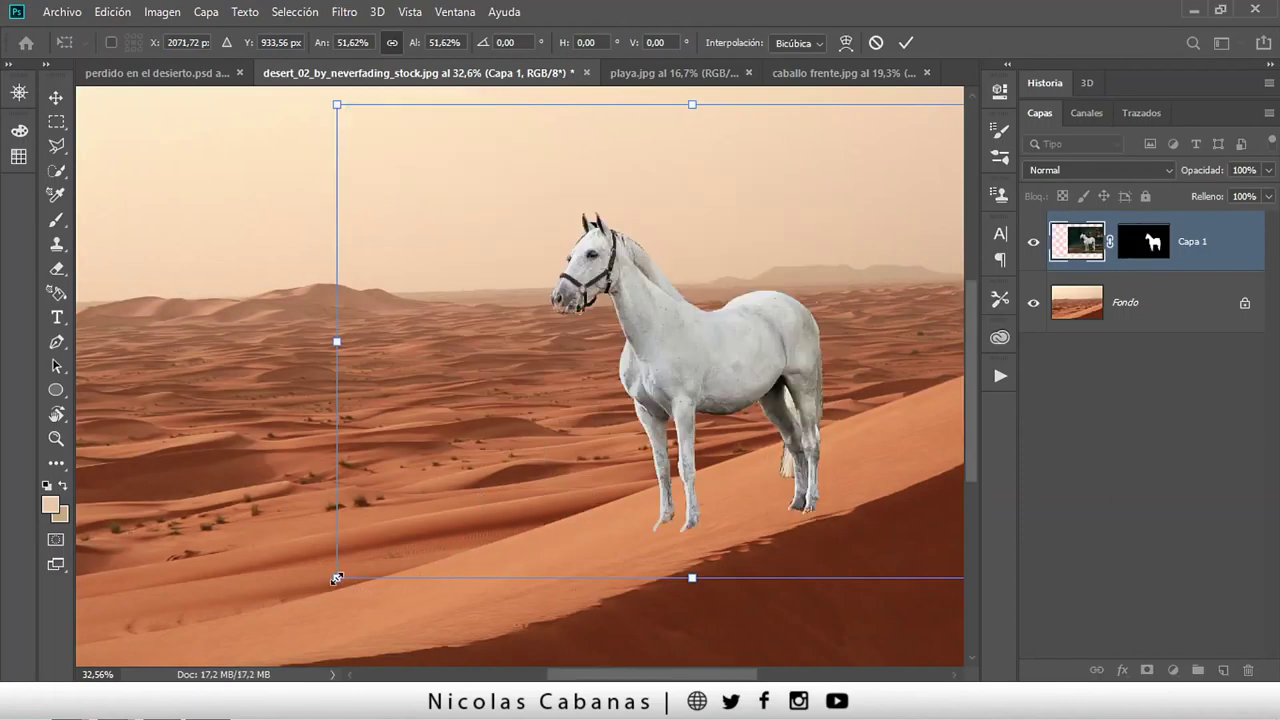
left_click_drag(337, 578, 380, 548)
left_click_drag(644, 435, 644, 447)
left_click_drag(379, 108, 455, 171)
left_click_drag(606, 480, 617, 478)
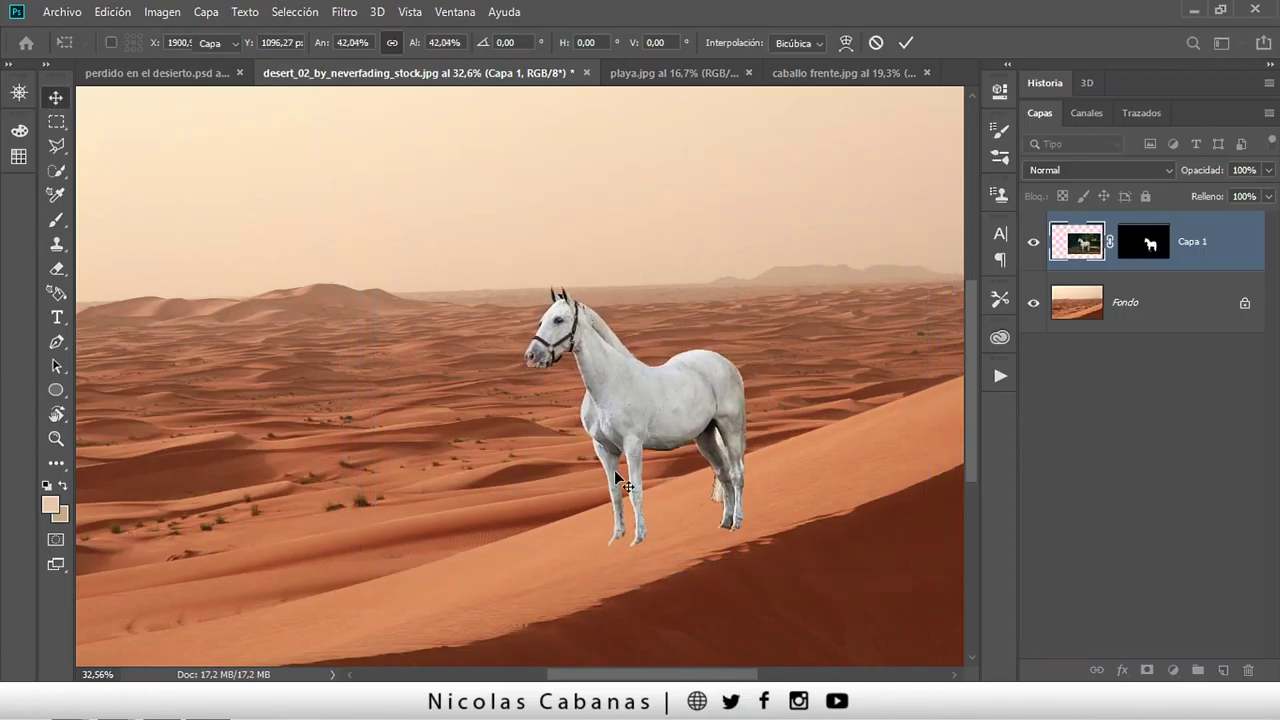
key("Return")
key("z")
left_click_drag(677, 400, 620, 400)
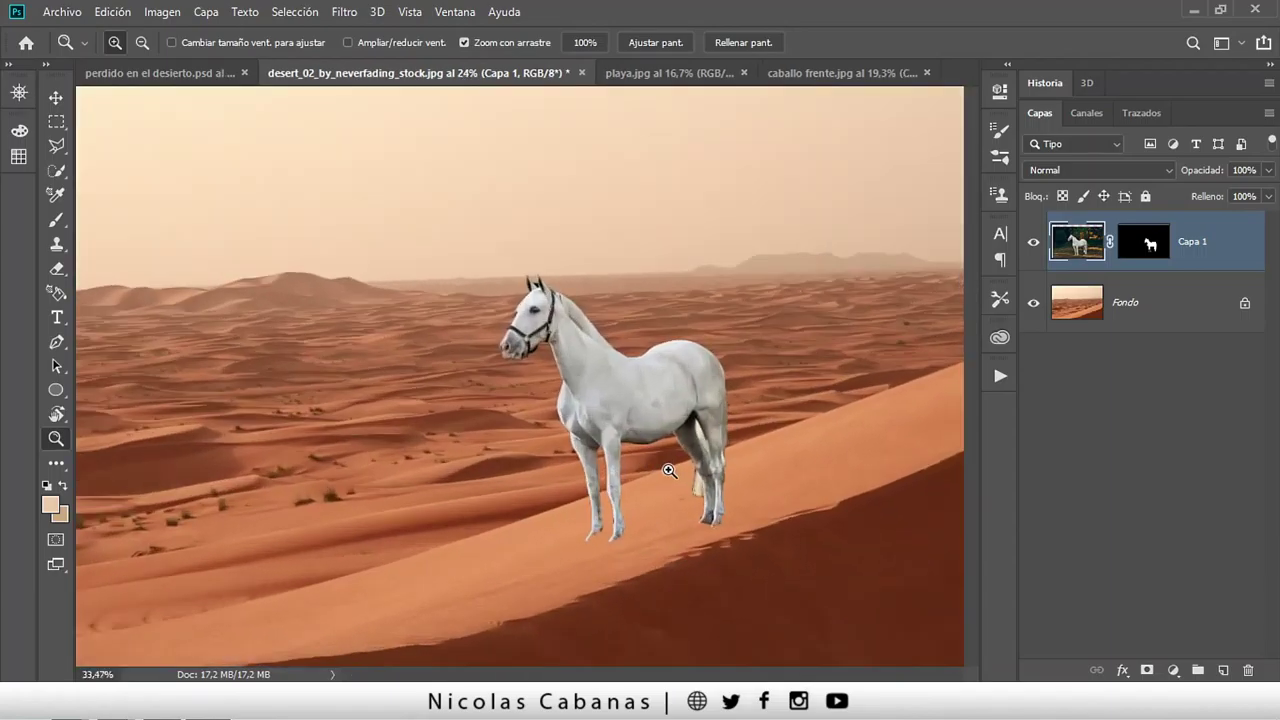
Target Capa 1's layer mask and set up a soft 14 px brush at 59% hardness.
left_click_drag(614, 490, 843, 414)
left_click(1143, 242)
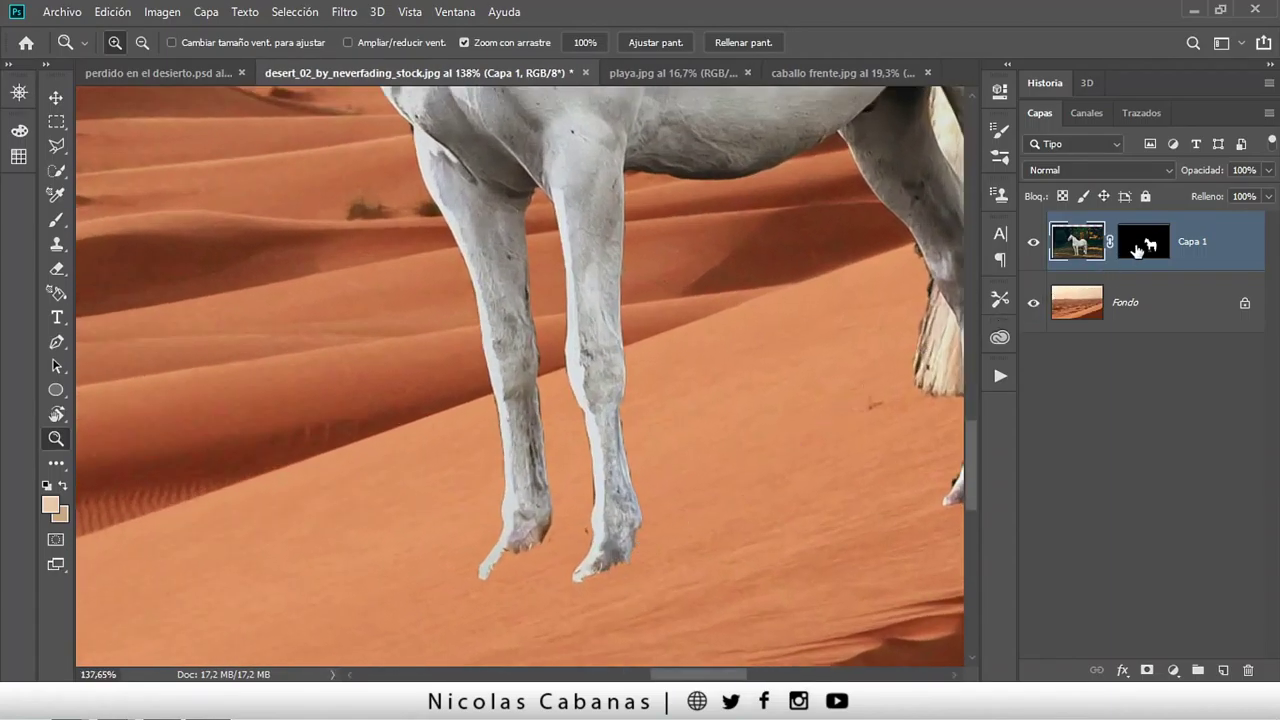
mouse_move(528, 585)
left_mouse_down()
mouse_move(603, 574)
mouse_move(597, 583)
left_mouse_up()
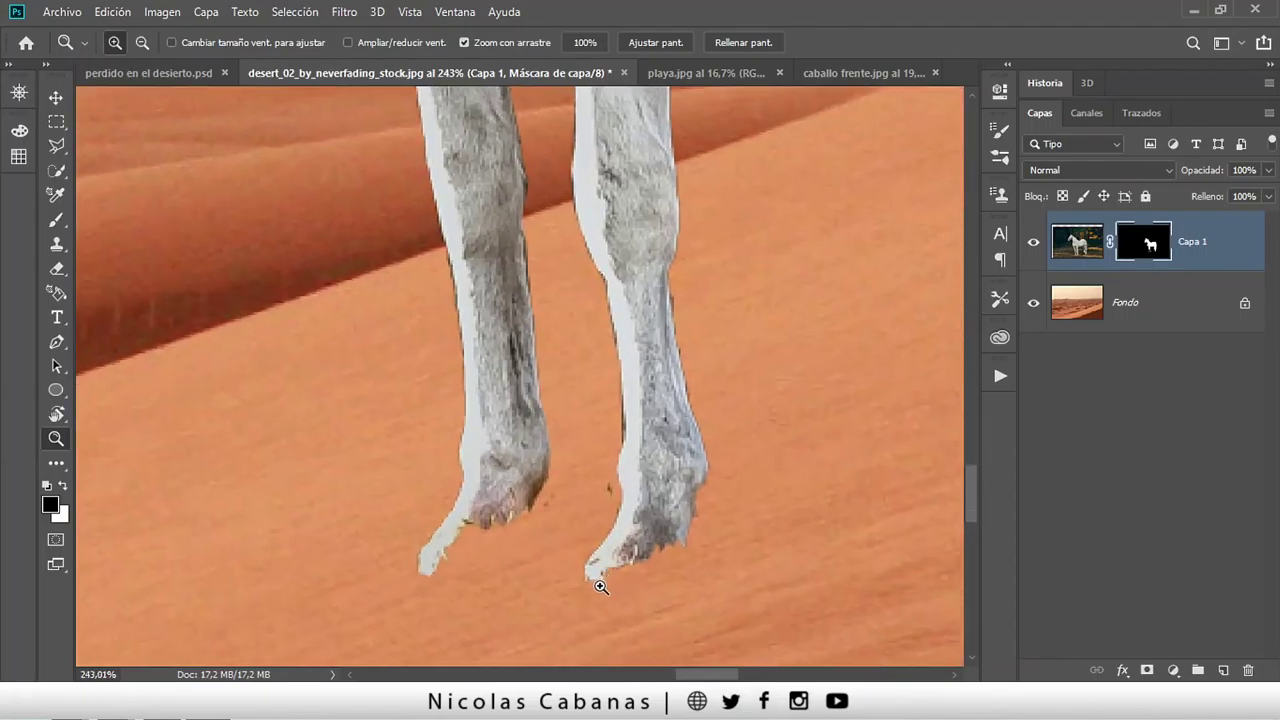
key("b")
right_click(550, 521)
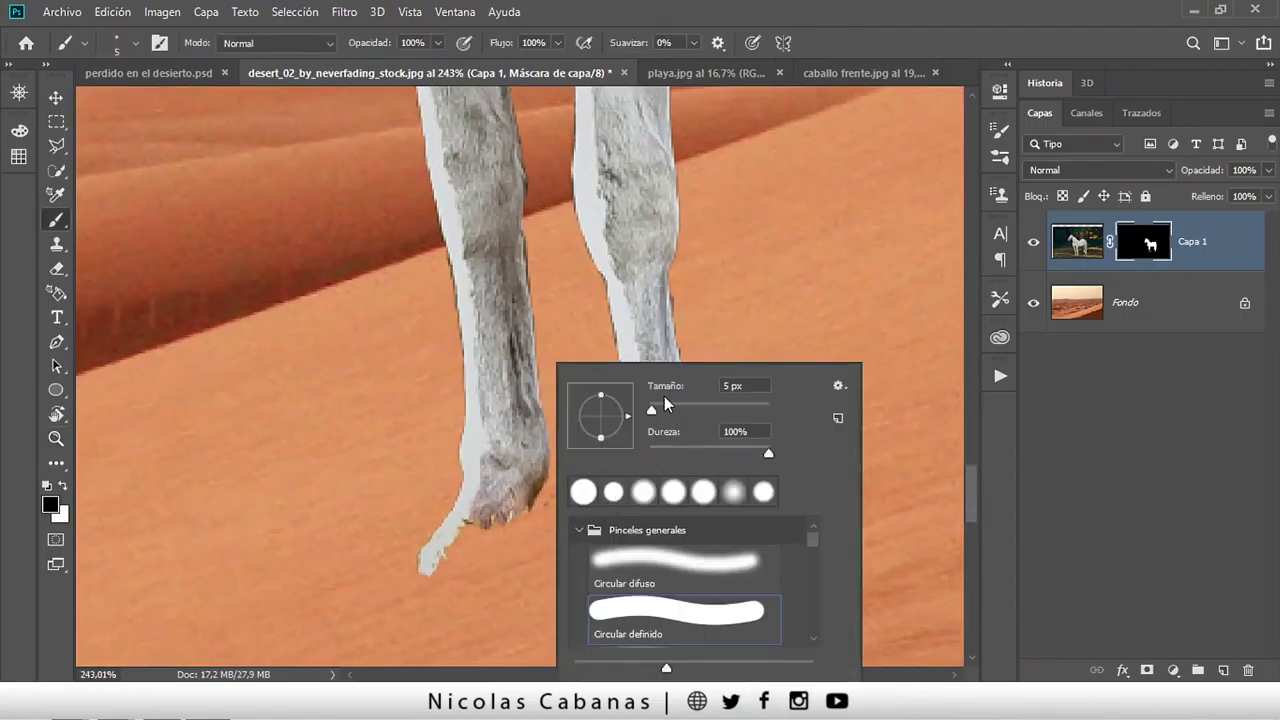
left_click(660, 408)
left_click_drag(768, 455, 741, 455)
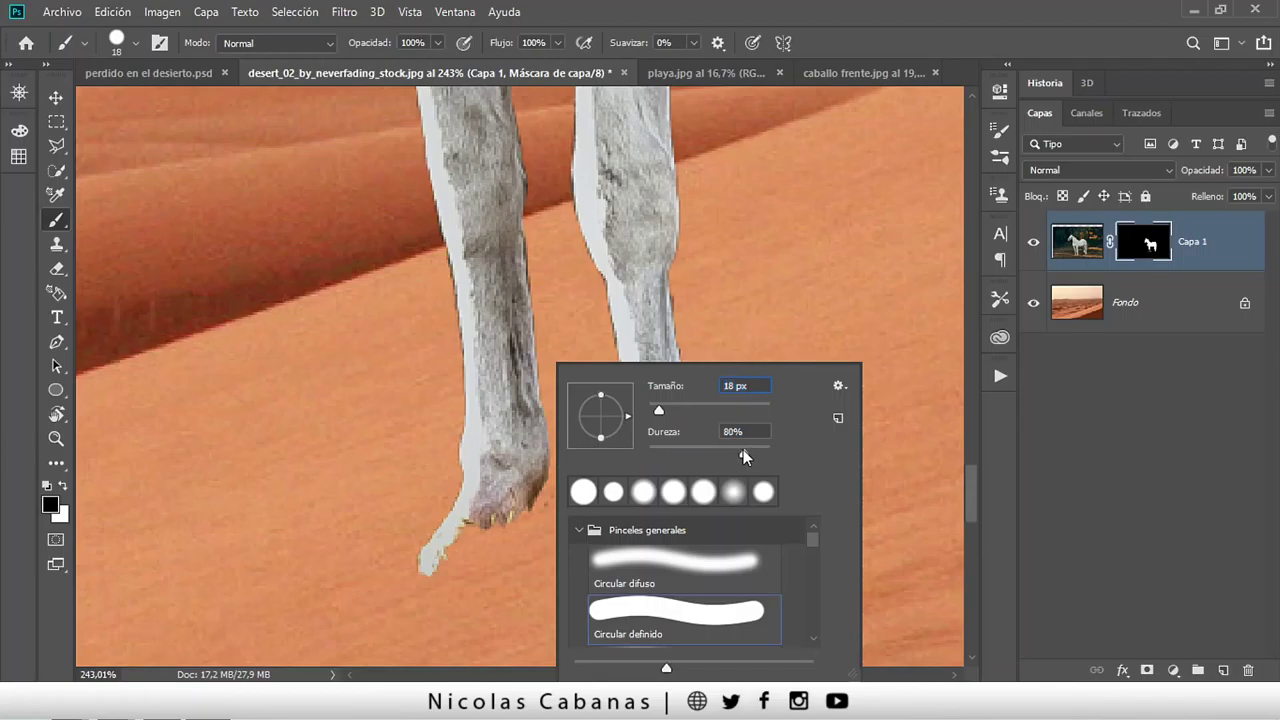
left_click(464, 573)
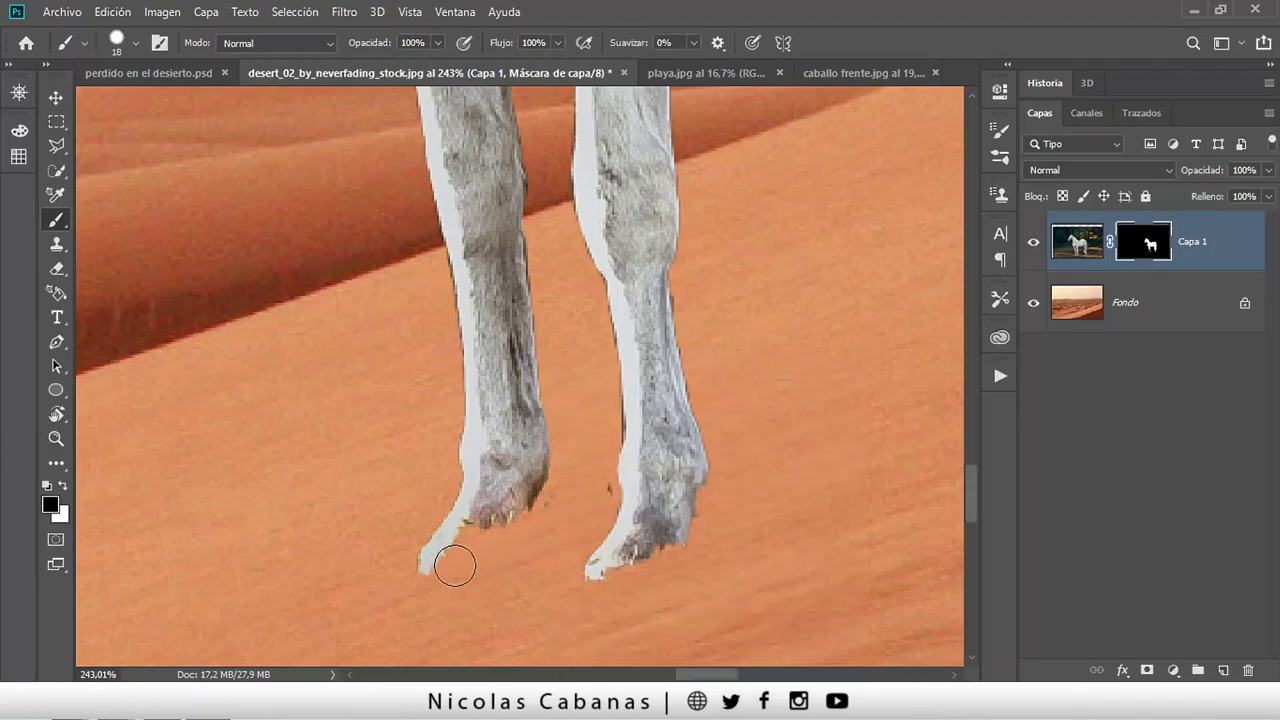
right_click(434, 504)
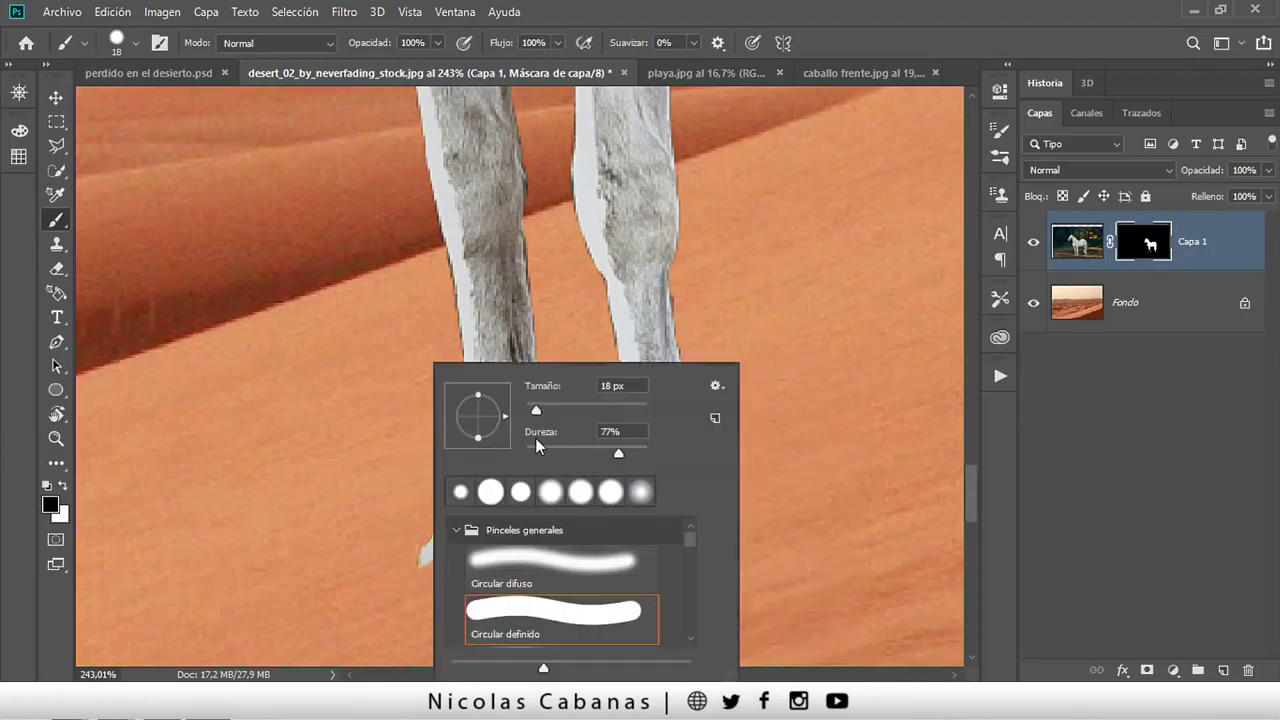
left_click(596, 453)
left_click_drag(537, 413, 534, 414)
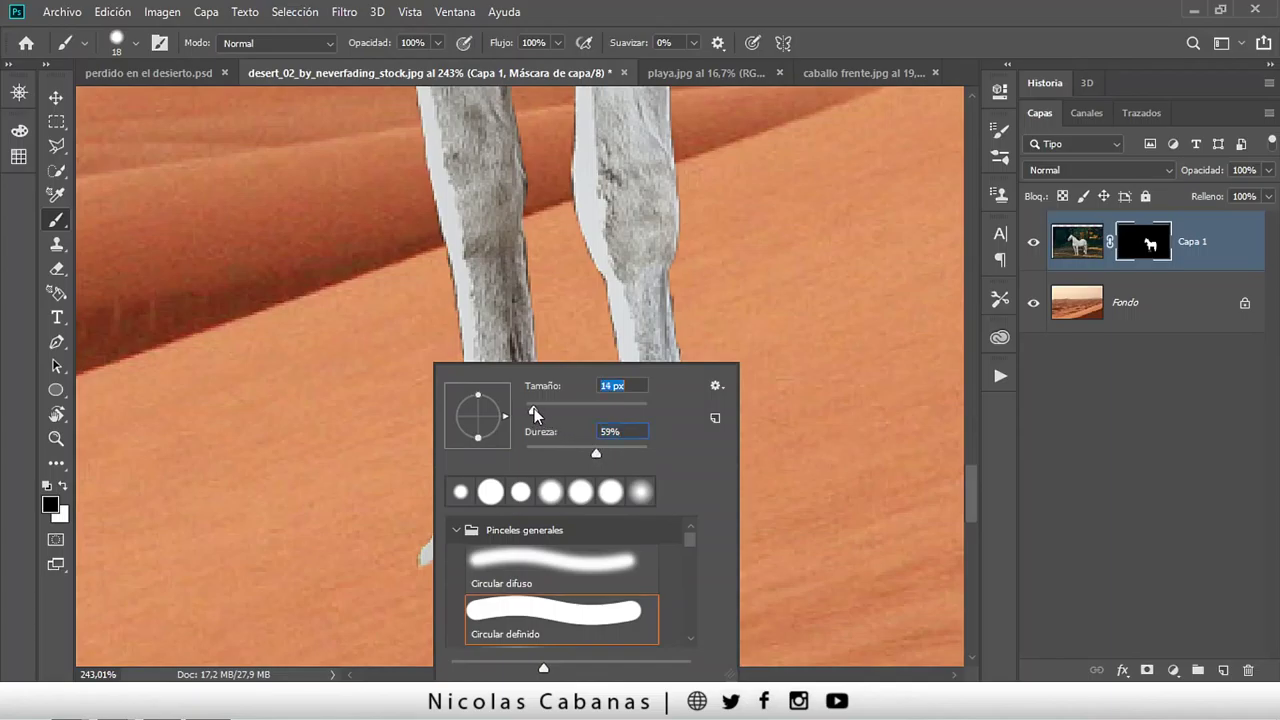
key("Return")
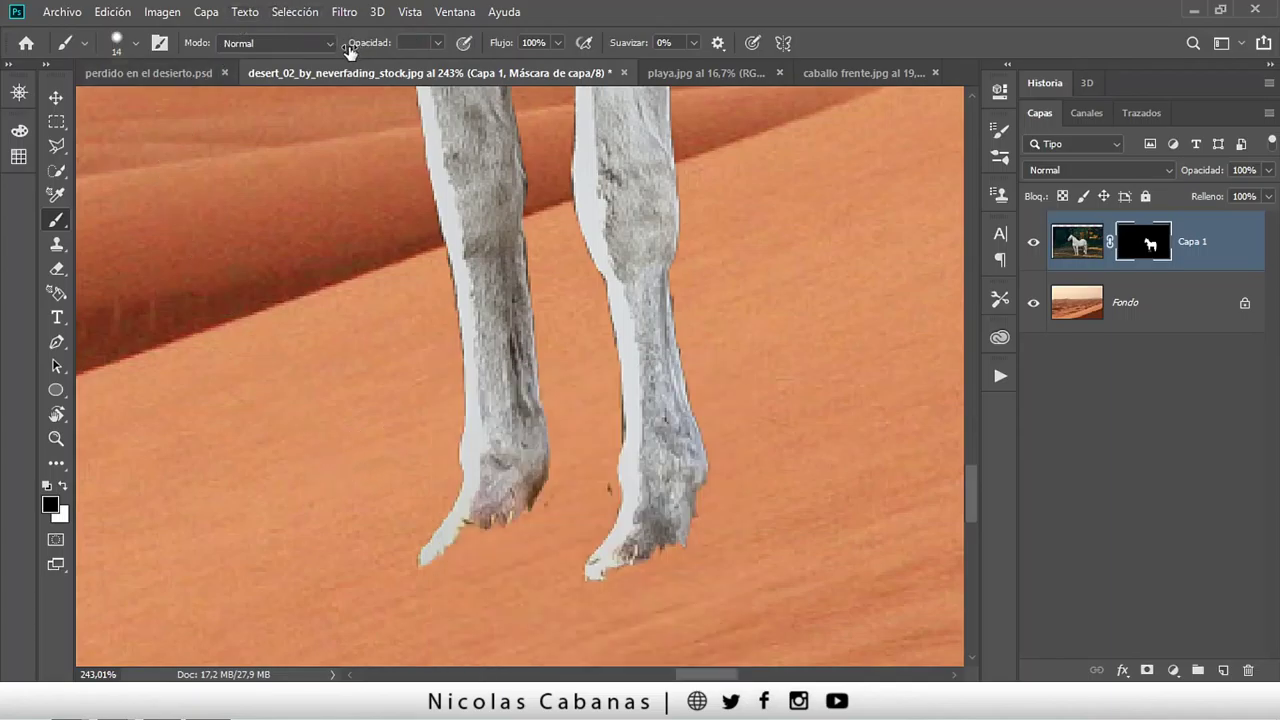
type("82")
Mask out the white fringes on the front hooves, with brush opacity 63% then 96%.
left_click_drag(443, 522, 408, 575)
left_click_drag(455, 530, 420, 552)
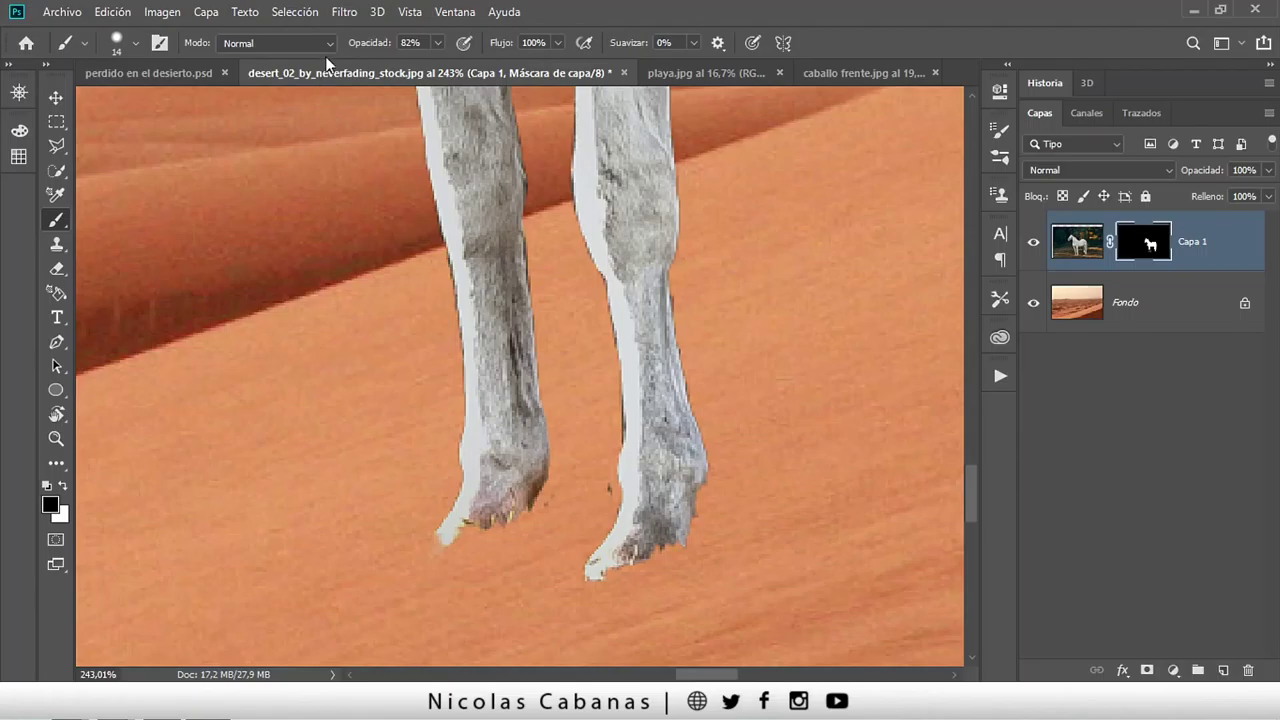
type("63")
left_click_drag(497, 543, 441, 521)
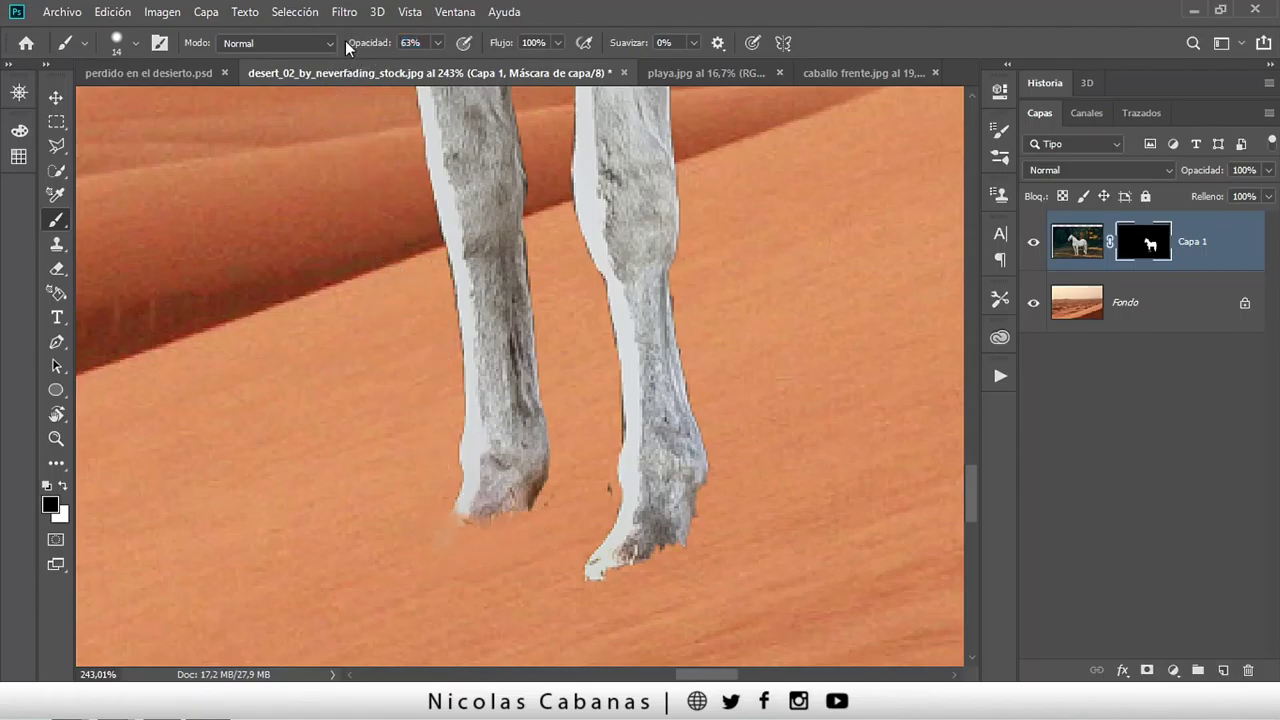
left_click_drag(357, 43, 383, 43)
key("ctrl+z")
mouse_move(603, 486)
left_mouse_down()
mouse_move(589, 593)
mouse_move(697, 537)
mouse_move(602, 557)
left_mouse_up()
Trim the yellow fringes under the back hooves, restoring the right hoof's lower-right edge with white.
scroll(606, 392, "down", 2)
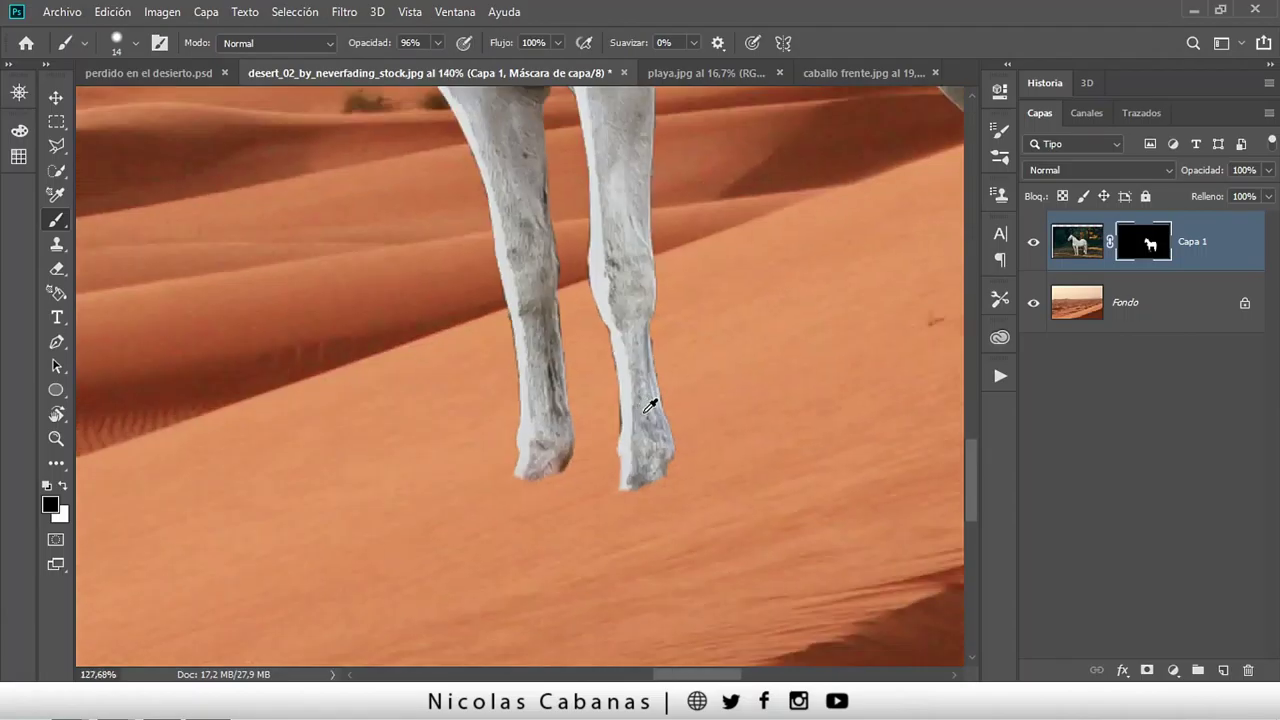
scroll(651, 400, "down", 3)
scroll(657, 391, "up", 3)
scroll(741, 430, "up", 2)
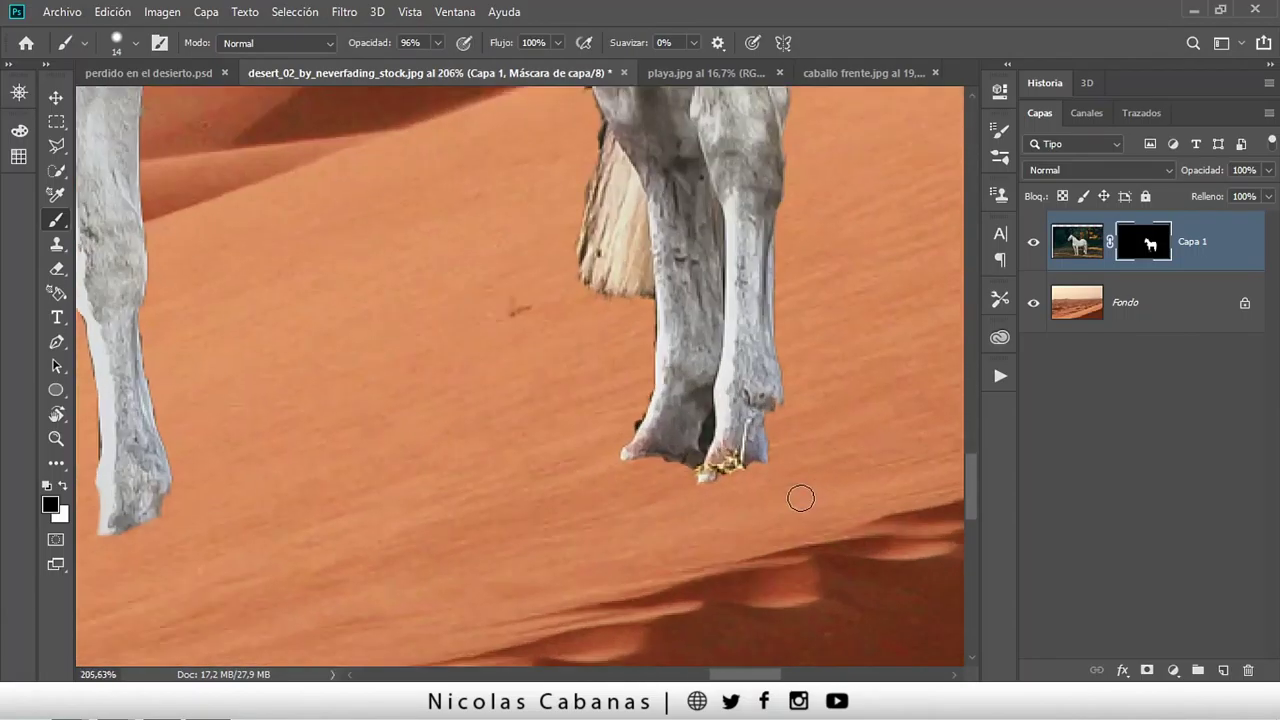
mouse_move(770, 470)
left_mouse_down()
mouse_move(728, 466)
mouse_move(694, 486)
mouse_move(777, 463)
mouse_move(617, 439)
left_mouse_up()
key("ctrl+z")
key("ctrl+z")
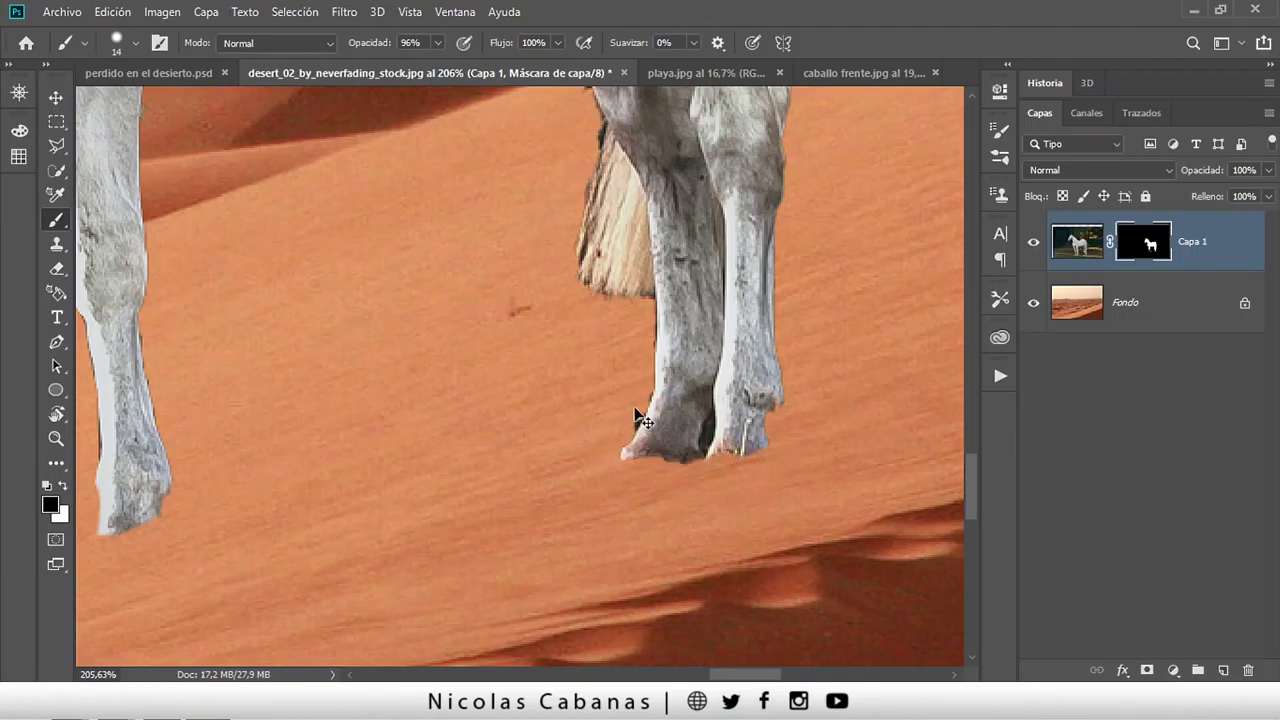
left_click_drag(646, 456, 766, 451)
key("x")
mouse_move(763, 396)
left_mouse_down()
mouse_move(722, 455)
mouse_move(680, 460)
mouse_move(641, 443)
mouse_move(675, 462)
mouse_move(779, 454)
left_mouse_up()
key("x")
scroll(794, 441, "down", 3)
scroll(691, 423, "down", 3)
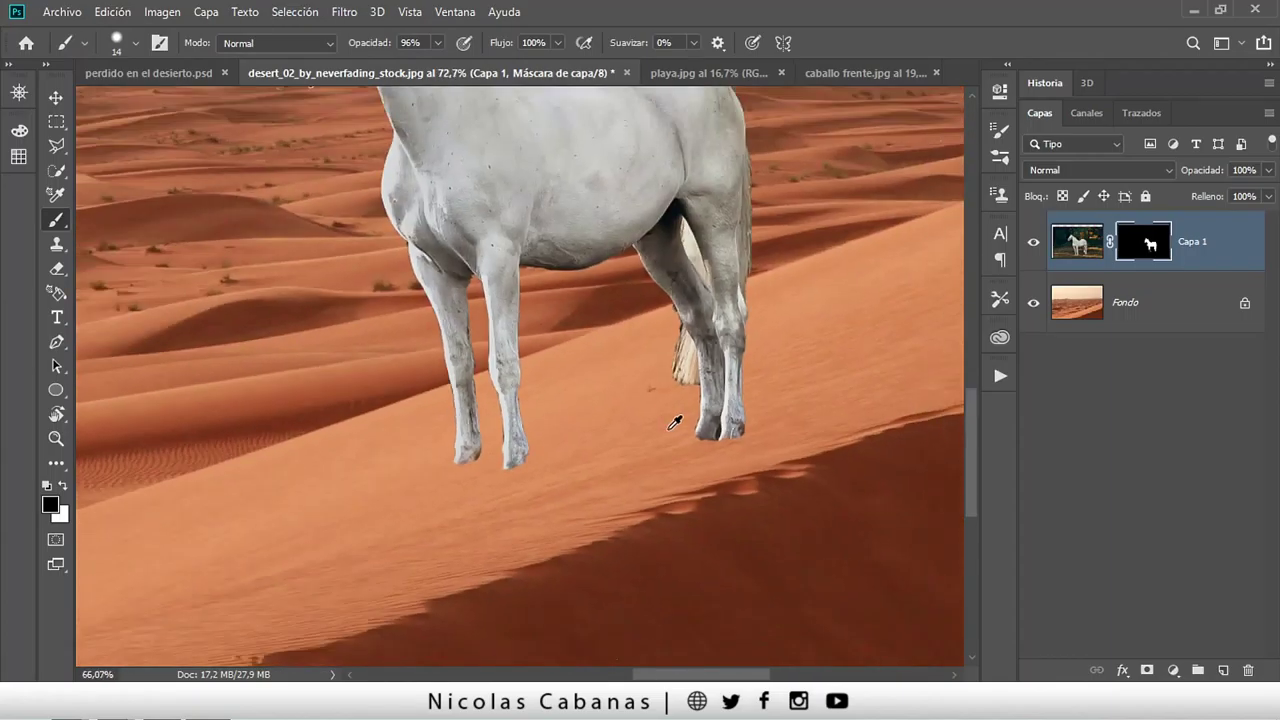
scroll(677, 420, "down", 2)
scroll(611, 391, "down", 2)
scroll(507, 483, "down", 1)
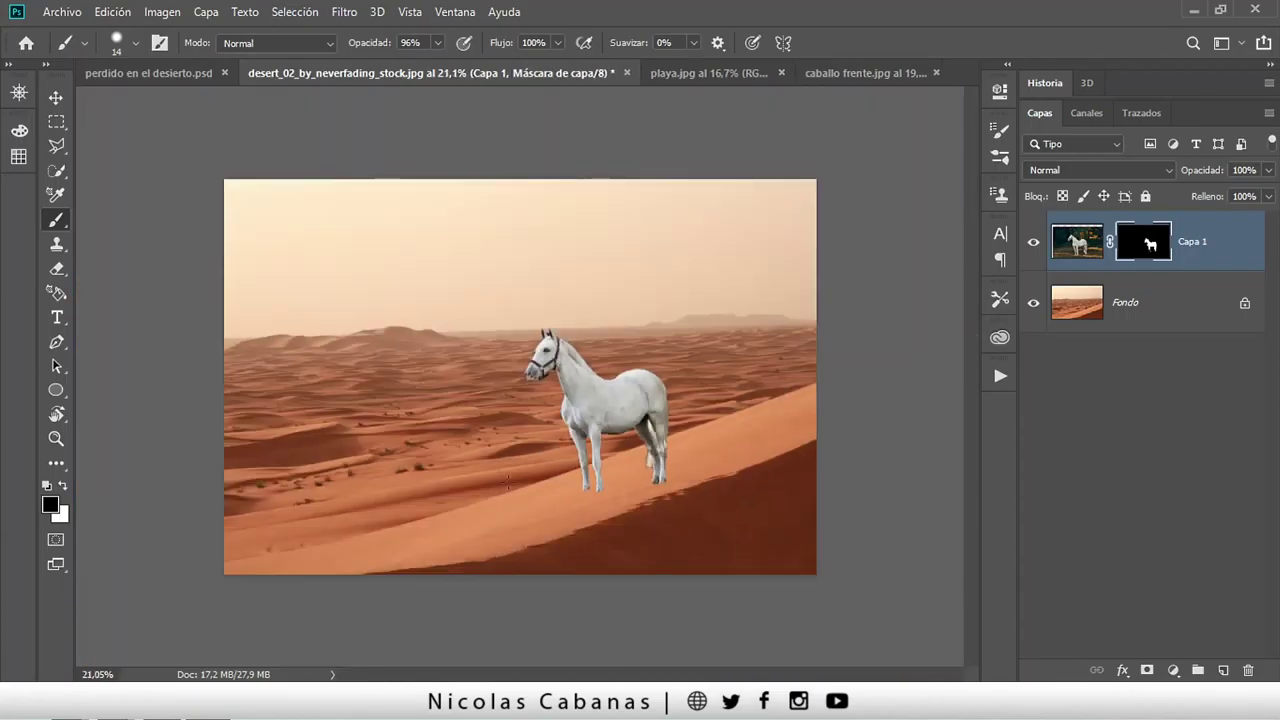
Add a new empty layer, Capa 2, directly above the desert background.
key("v")
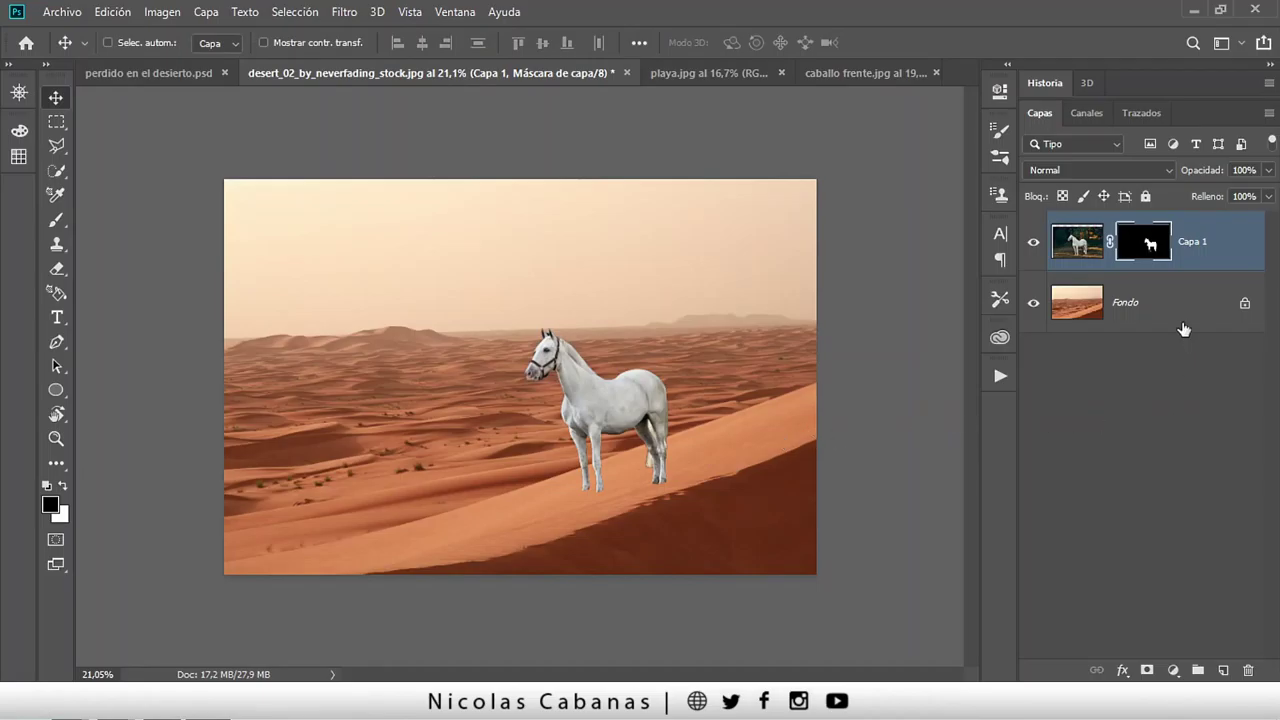
left_click(1182, 326)
left_click(1223, 670)
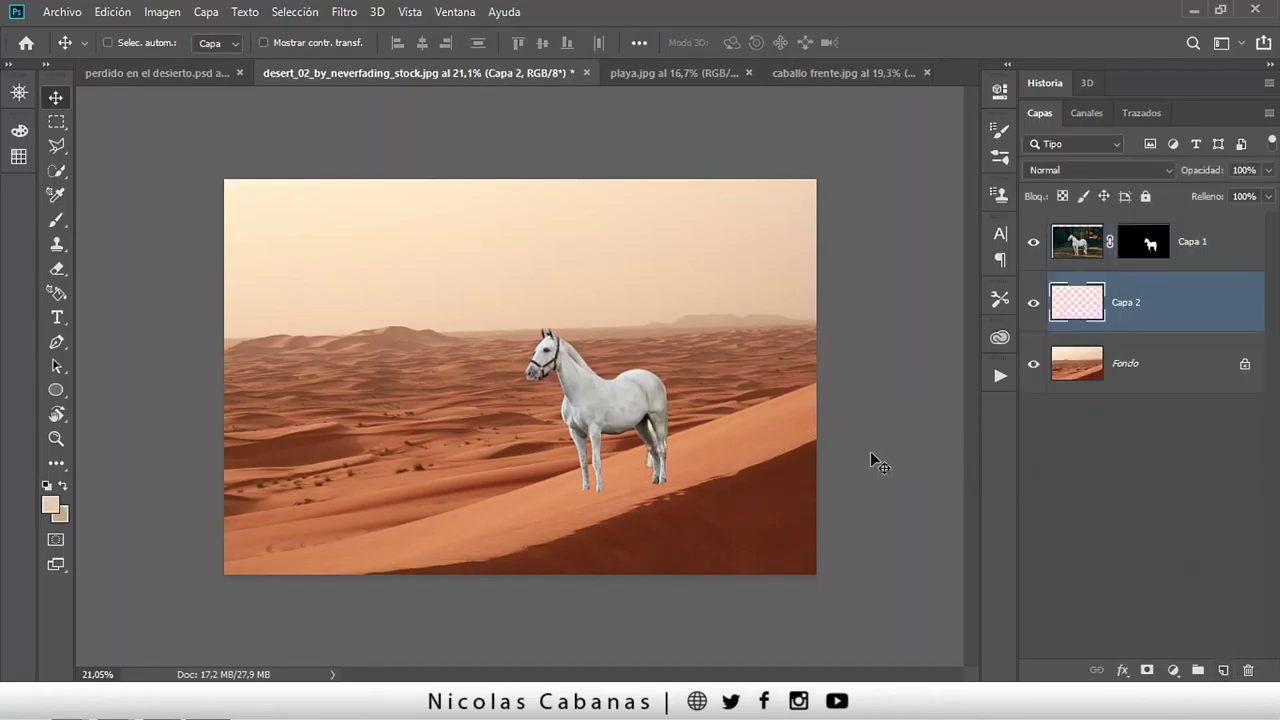
key("z")
left_click_drag(623, 484, 700, 497)
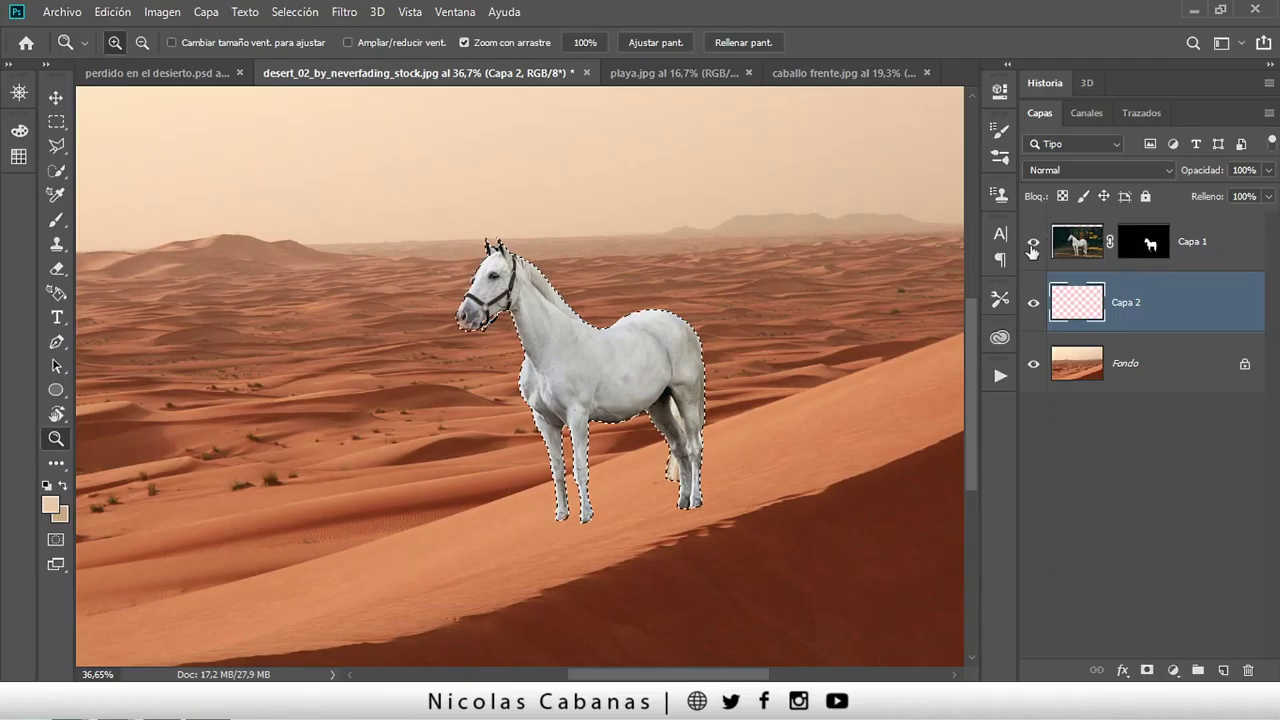
left_click_drag(635, 467, 588, 467)
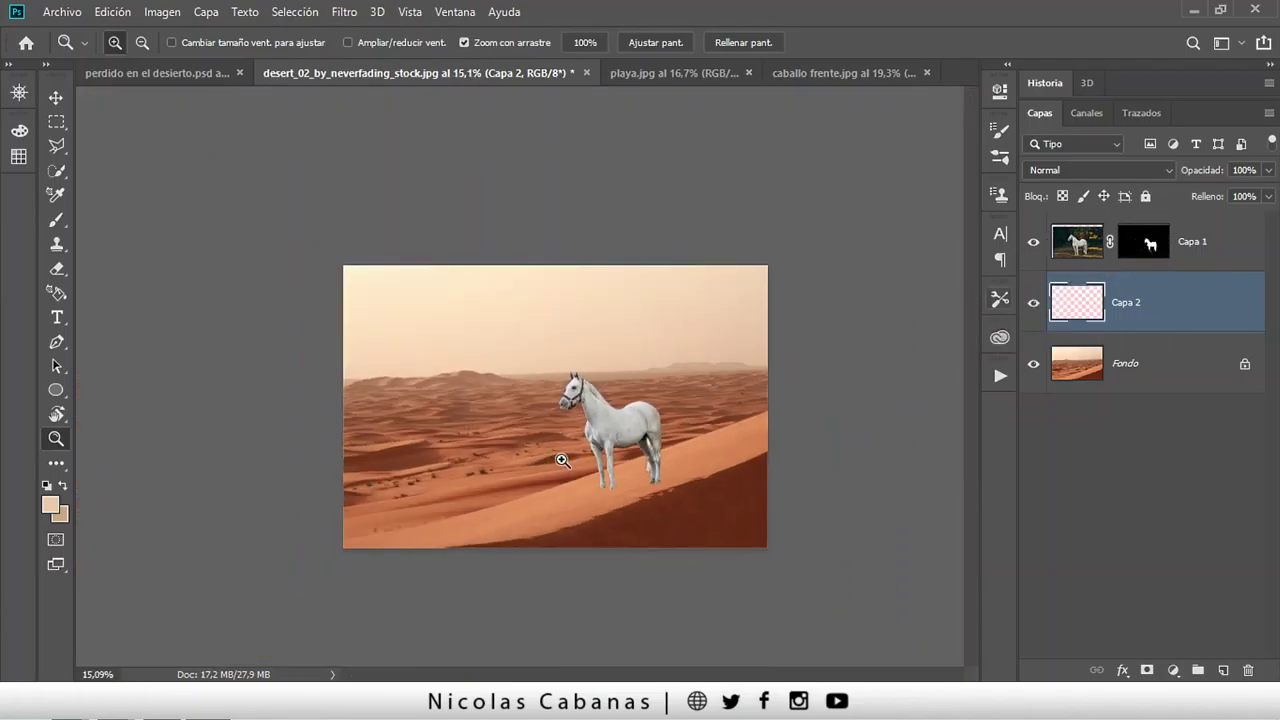
Load the horse's outline and fill it with black on Capa 2, then deselect.
left_click(1143, 241, "ctrl")
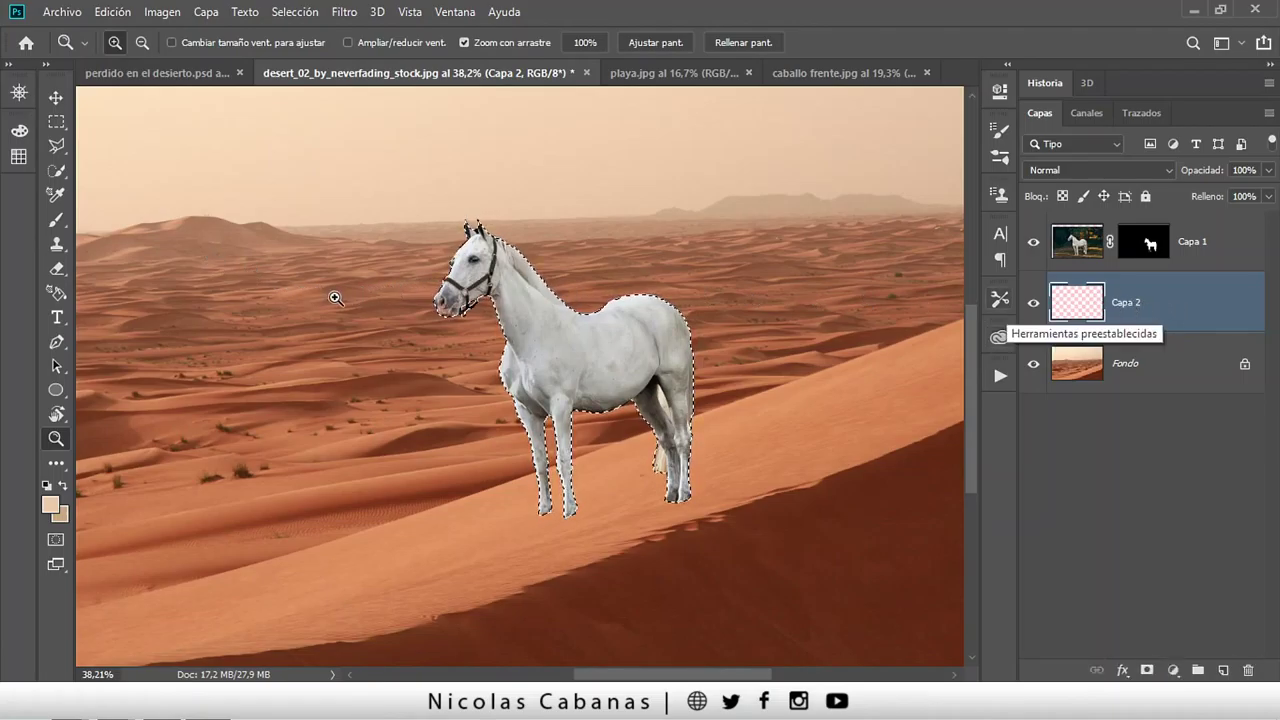
key("d")
key("alt+BackSpace")
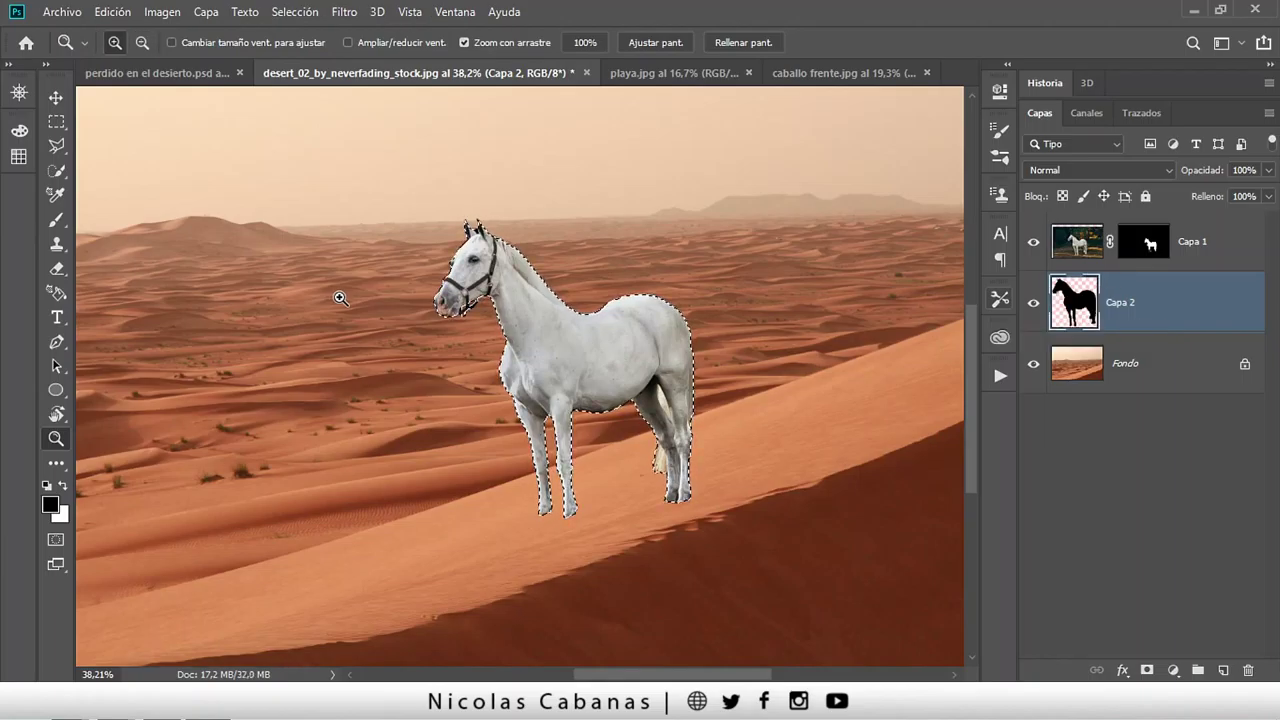
key("ctrl+d")
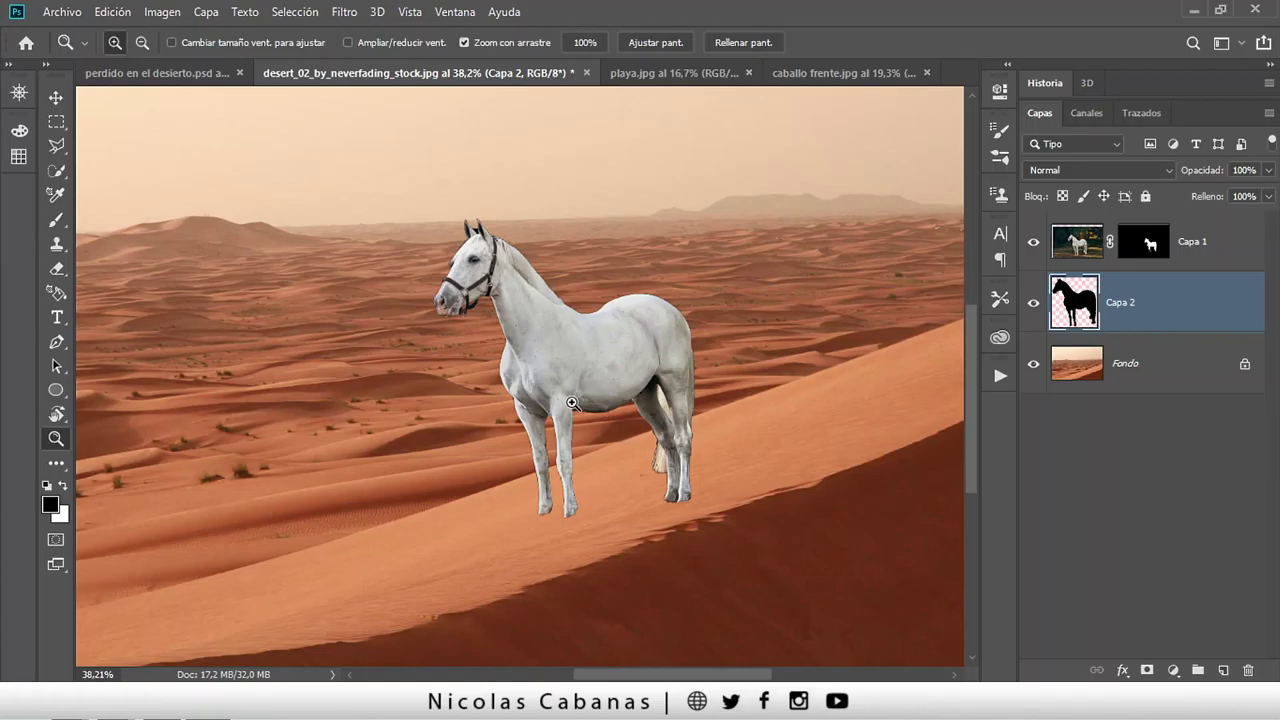
key("v")
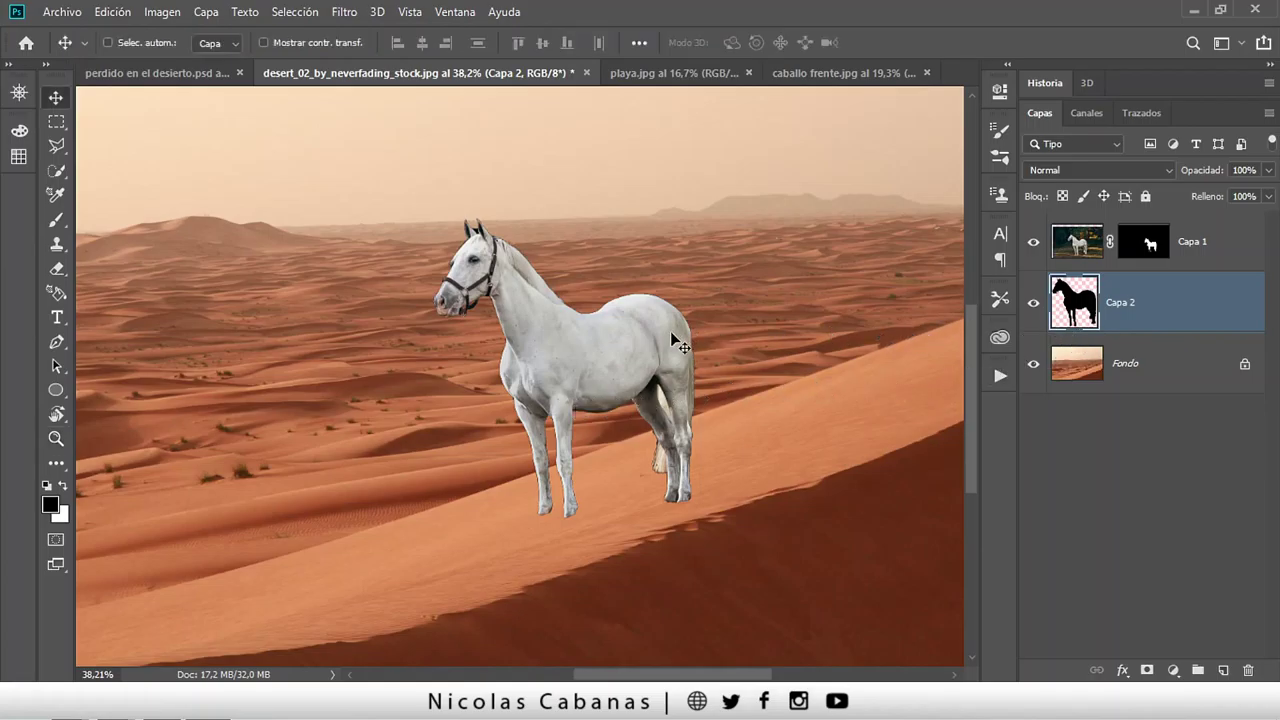
key("ctrl+t")
scroll(623, 317, "down", 1)
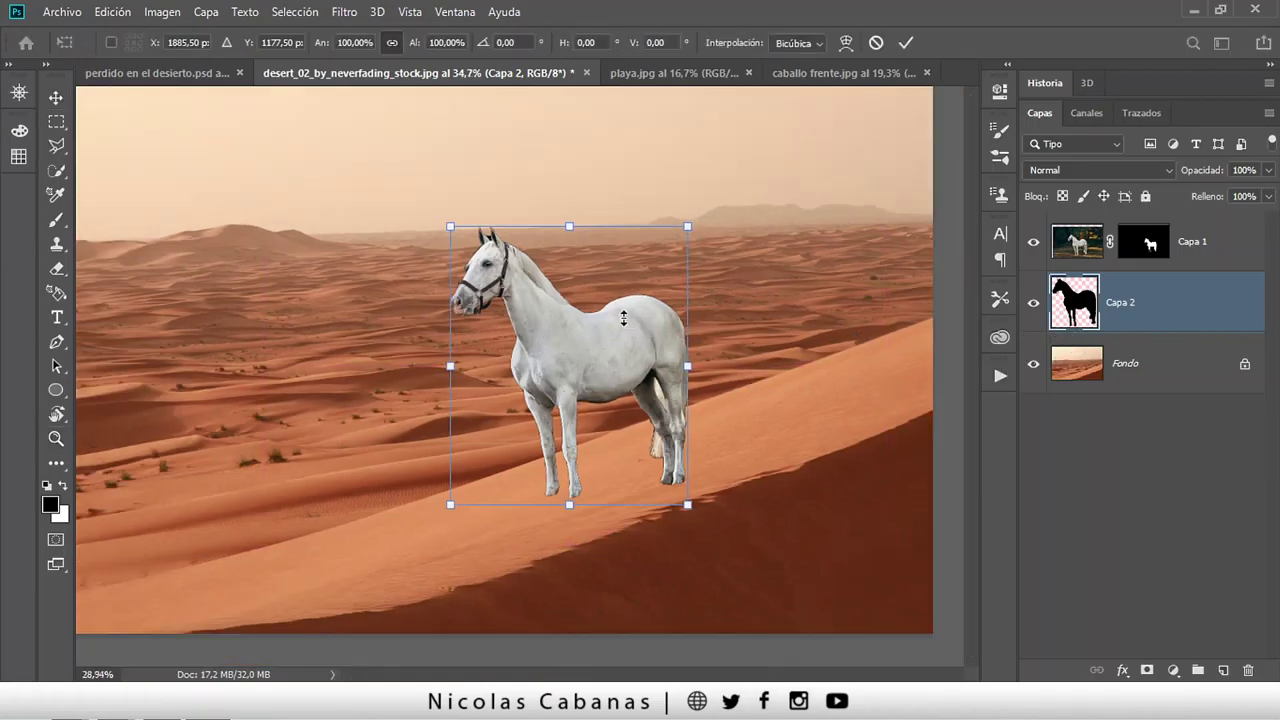
Distort the black silhouette flat across the dune toward the lower right and apply it.
scroll(630, 414, "down", 1)
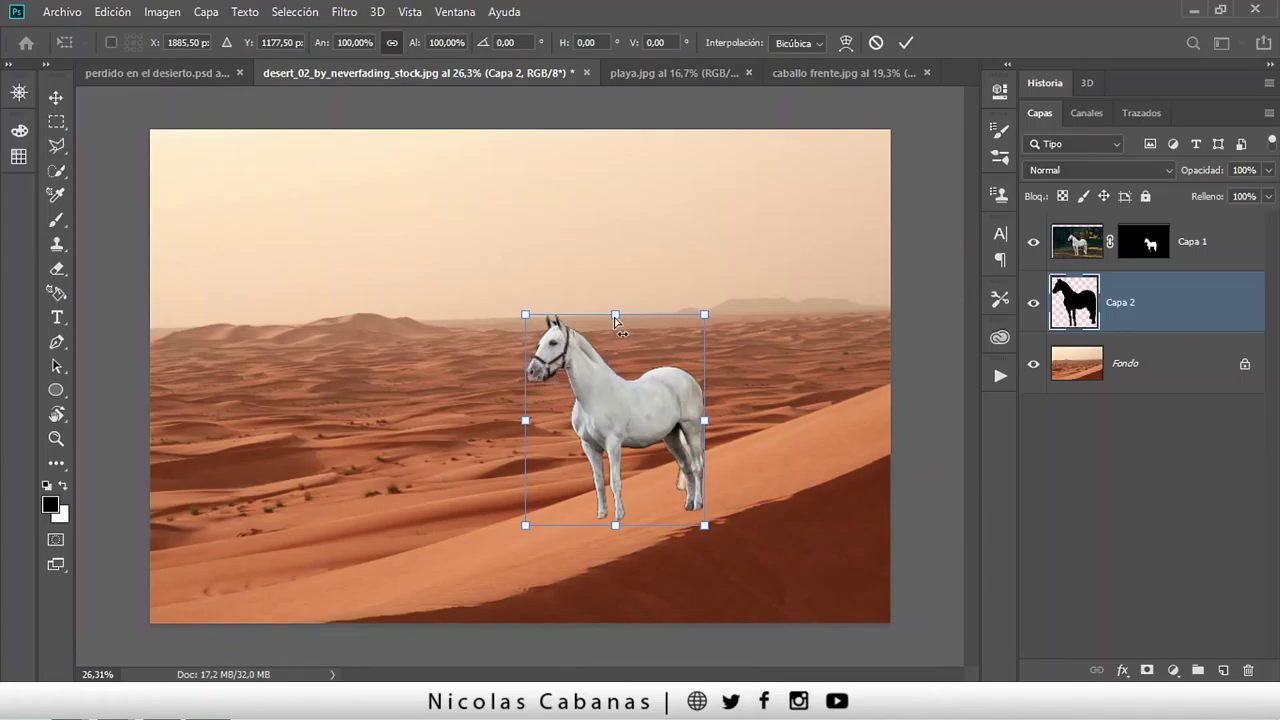
left_click_drag(615, 318, 770, 602)
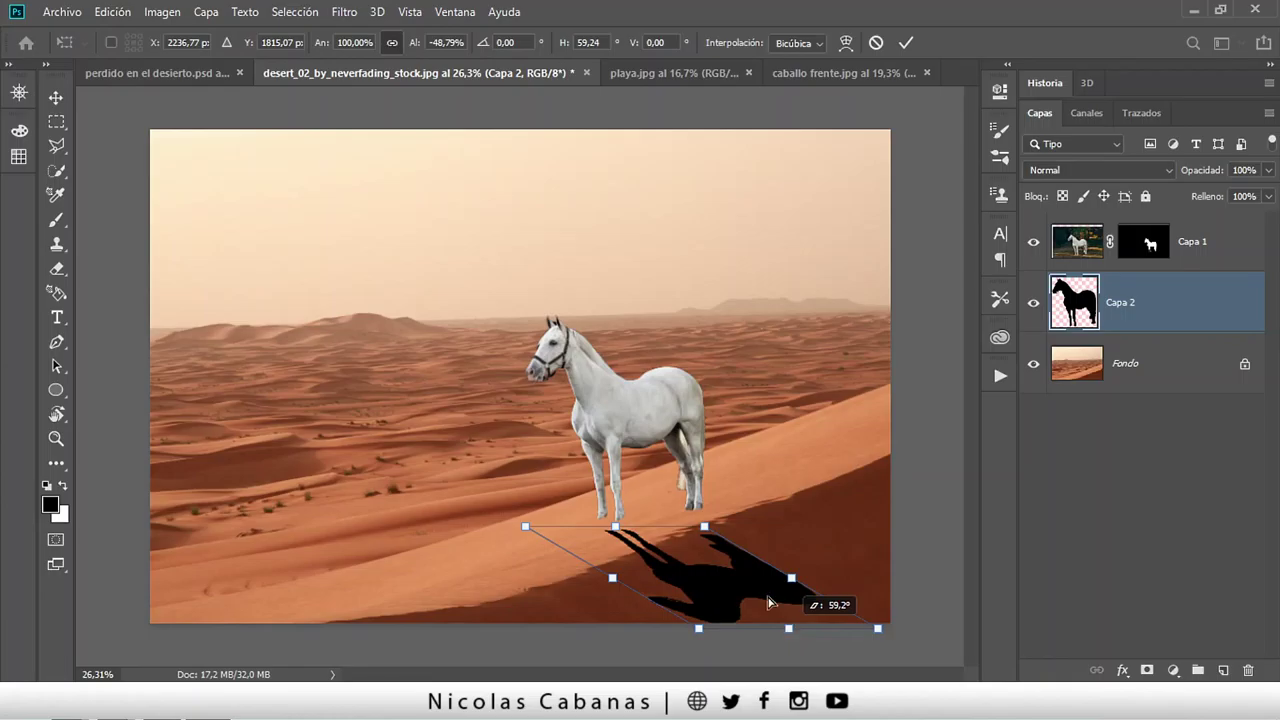
left_click_drag(704, 526, 672, 509)
left_click_drag(527, 531, 552, 530)
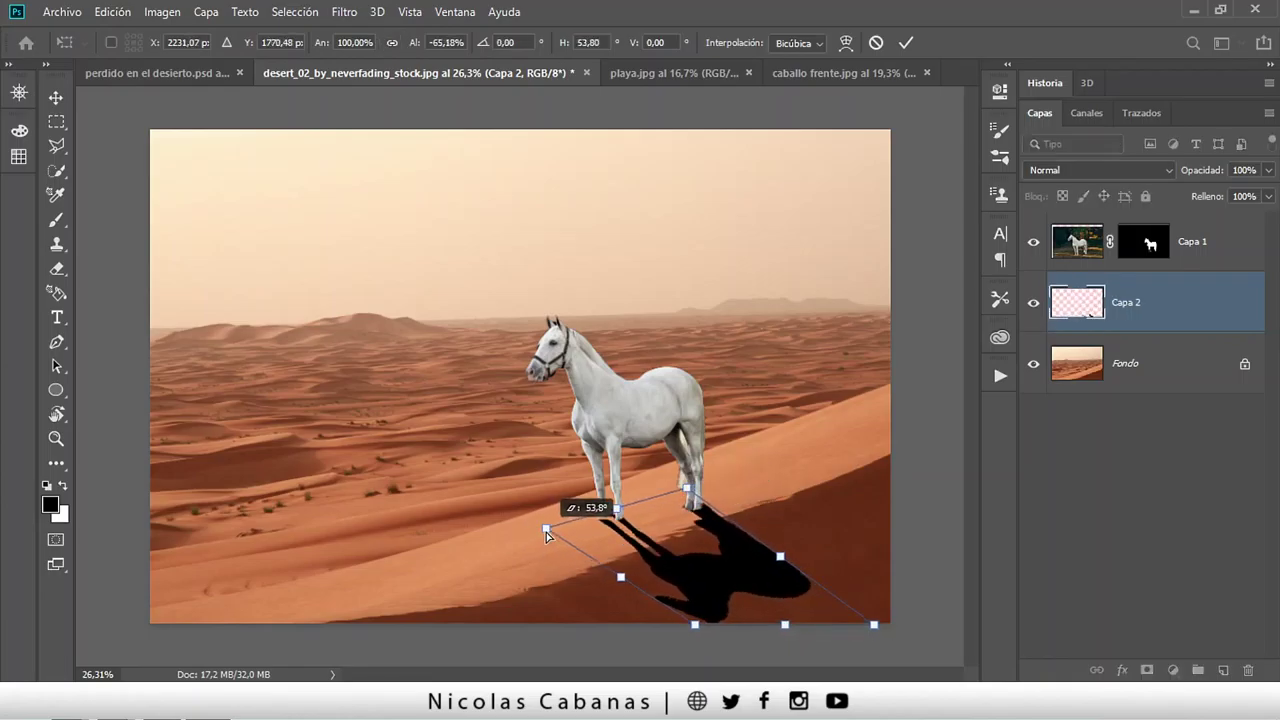
left_click_drag(784, 556, 784, 559)
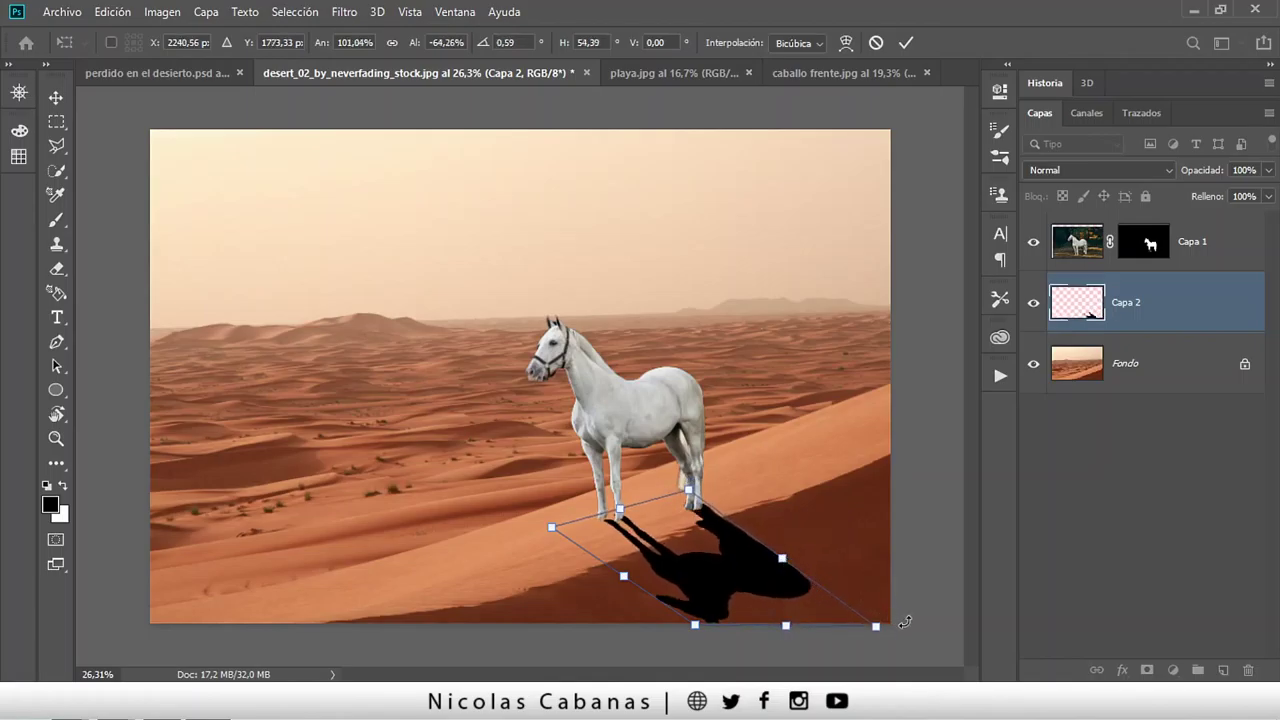
left_click_drag(873, 629, 946, 614)
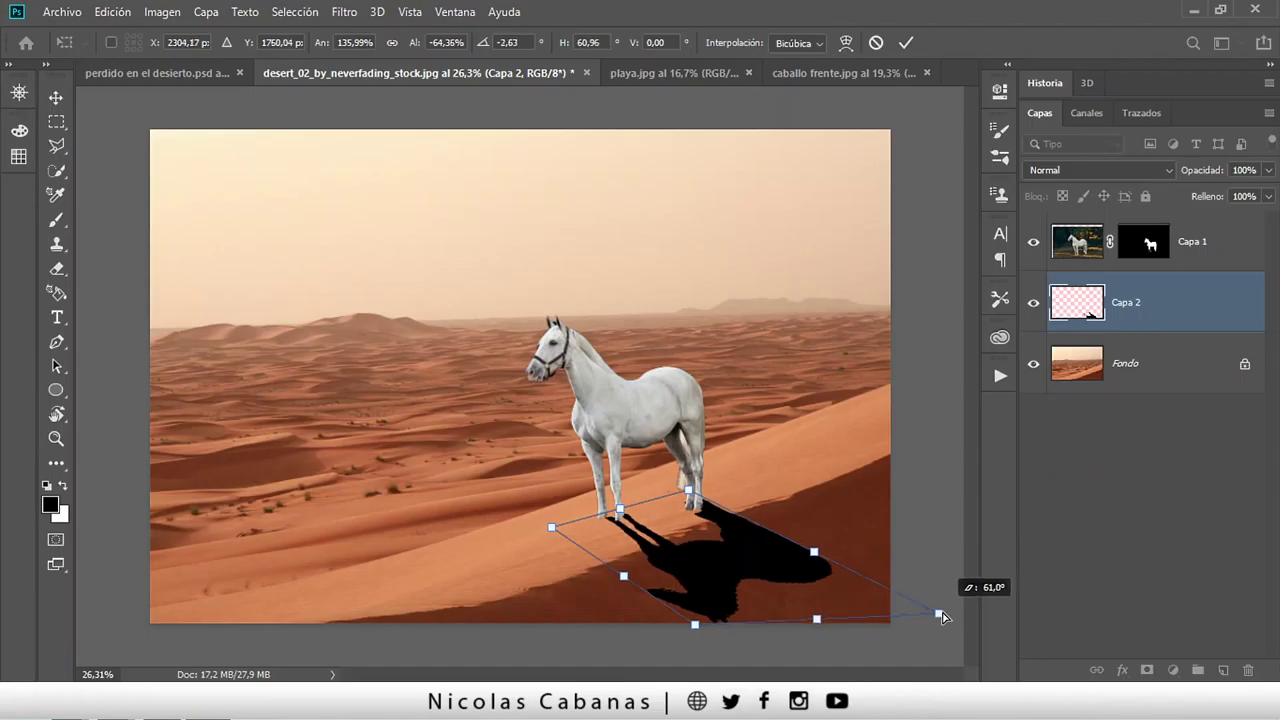
left_click_drag(697, 626, 731, 639)
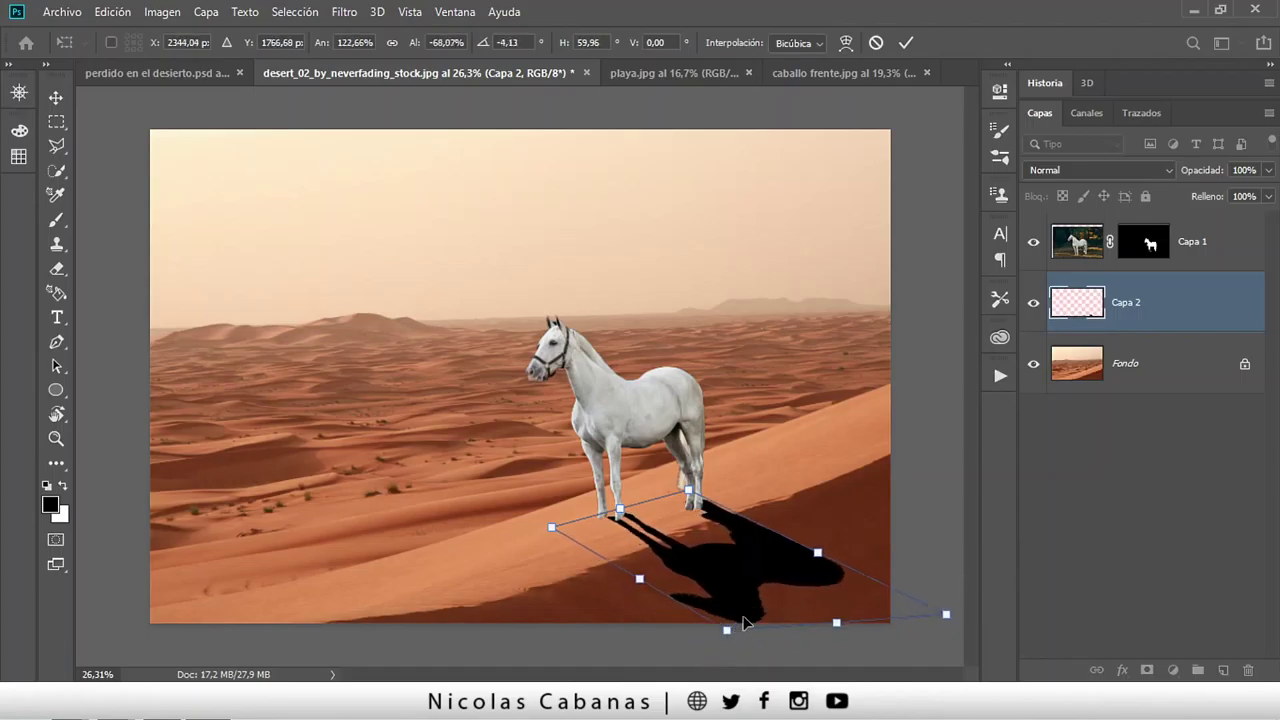
key("Return")
Nudge the shadow up so it joins the horse's hooves.
key("z")
mouse_move(735, 545)
left_mouse_down()
mouse_move(756, 540)
mouse_move(660, 572)
left_mouse_up()
key("v")
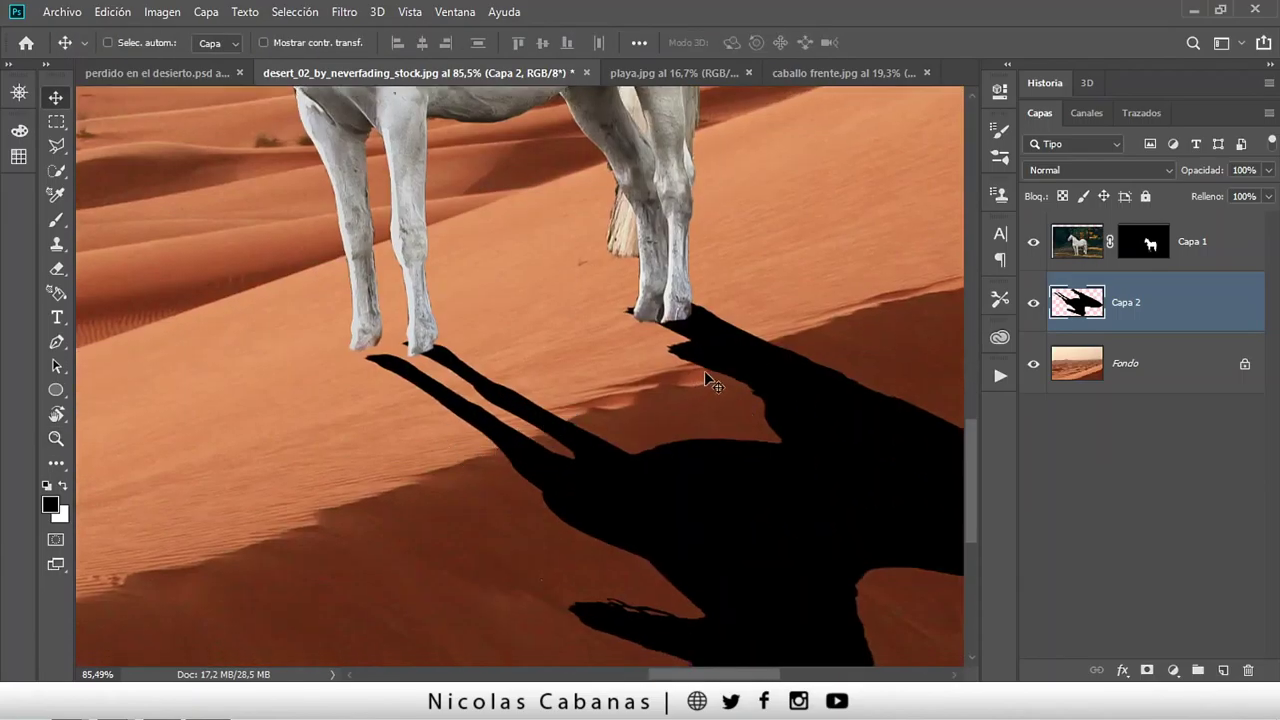
key("z")
mouse_move(790, 637)
left_mouse_down()
mouse_move(737, 509)
mouse_move(743, 529)
mouse_move(608, 487)
left_mouse_up()
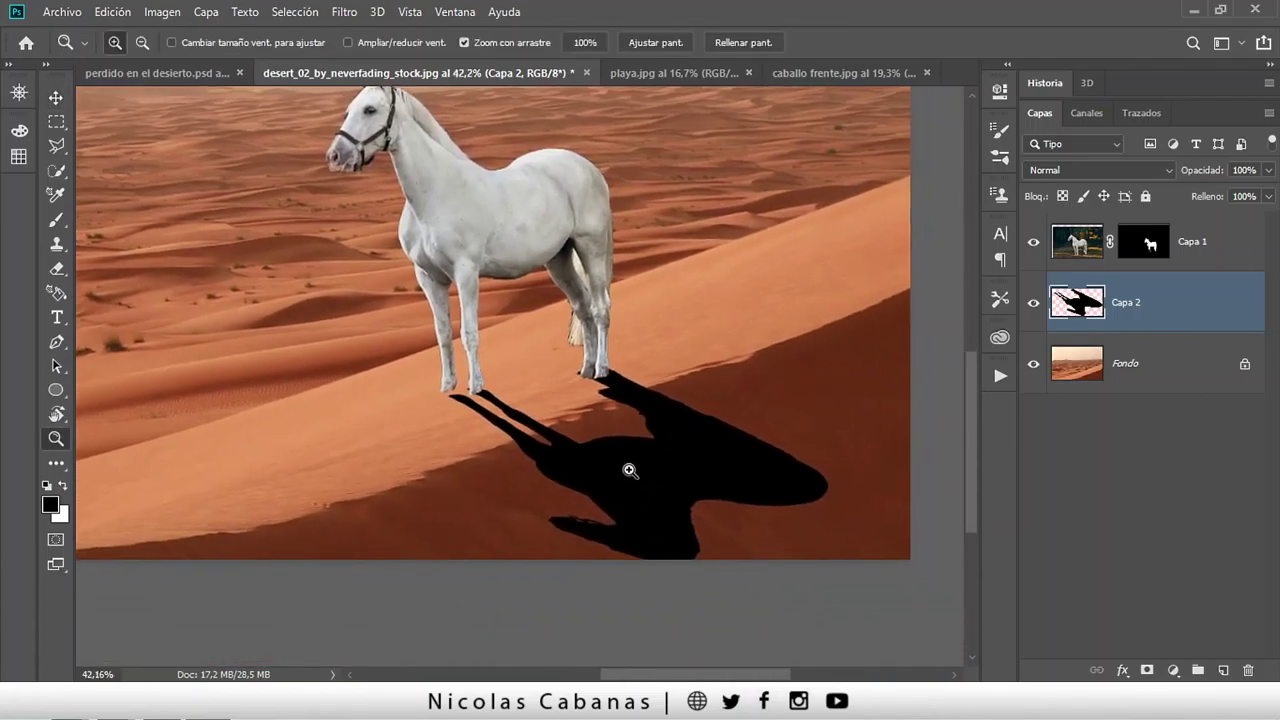
Cut the shadow's body section onto its own layer, Capa 3, using a polygonal lasso selection.
key("l")
left_click(718, 377)
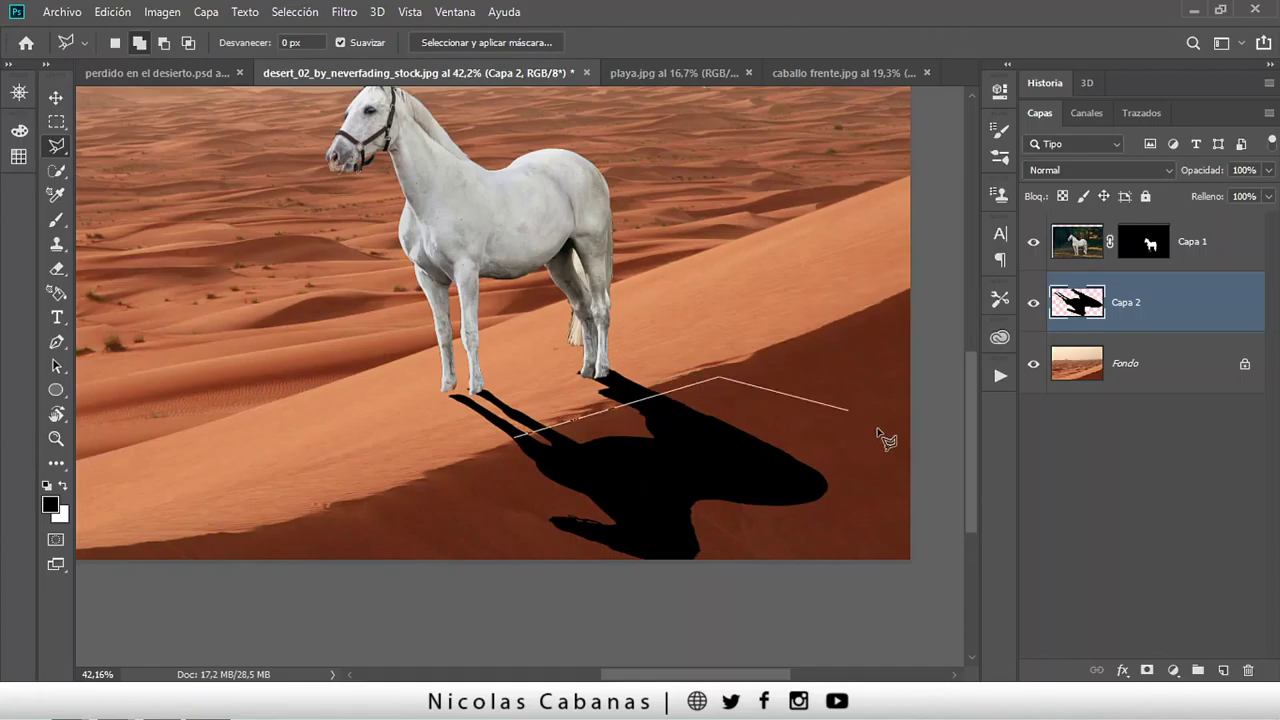
left_click(888, 437)
left_click(851, 566)
left_click(657, 625)
left_click(453, 521)
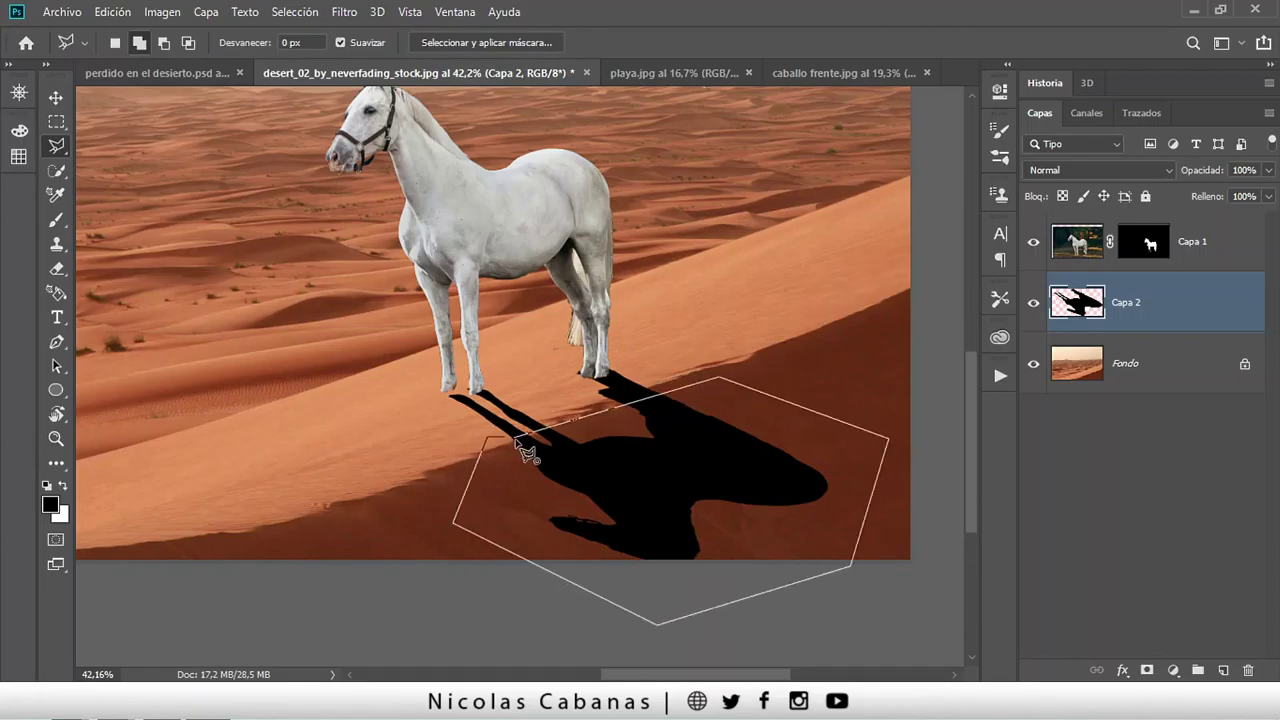
left_click(519, 442)
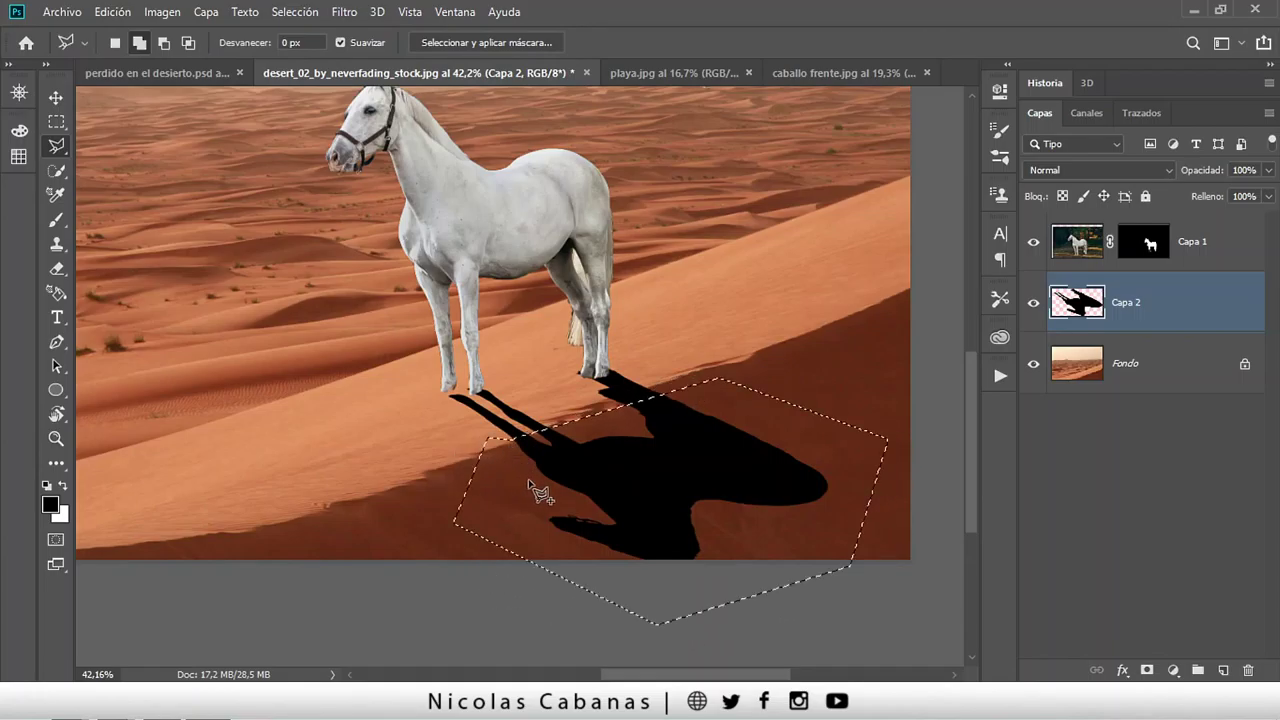
key("ctrl+shift+j")
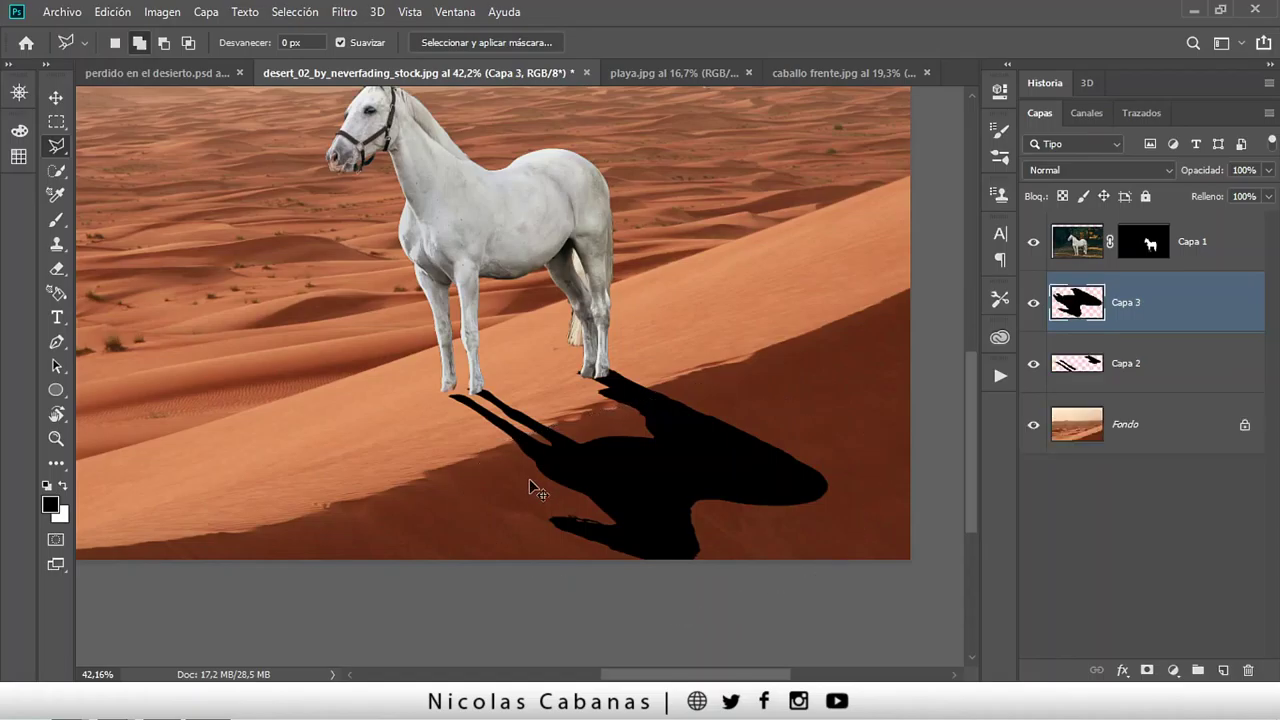
Set both shadow layers, Capa 2 and Capa 3, to 42% opacity.
key("v")
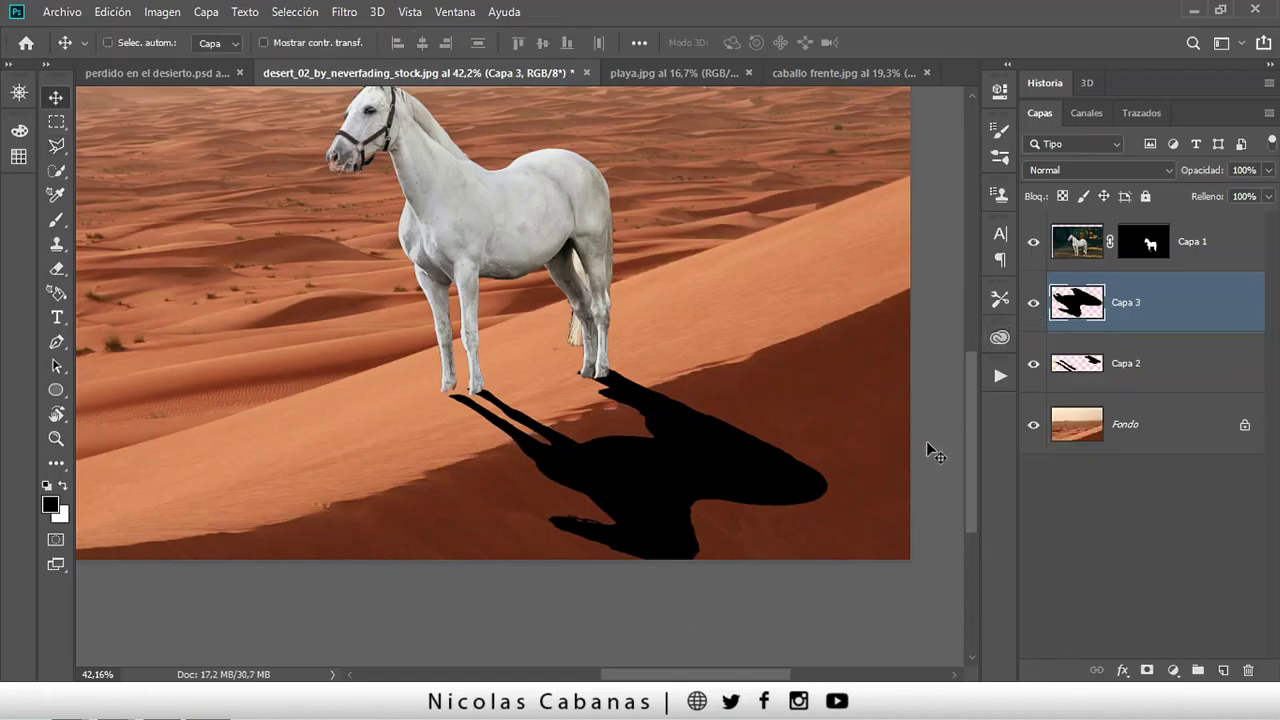
left_click(1157, 371)
left_click(1161, 308, "shift")
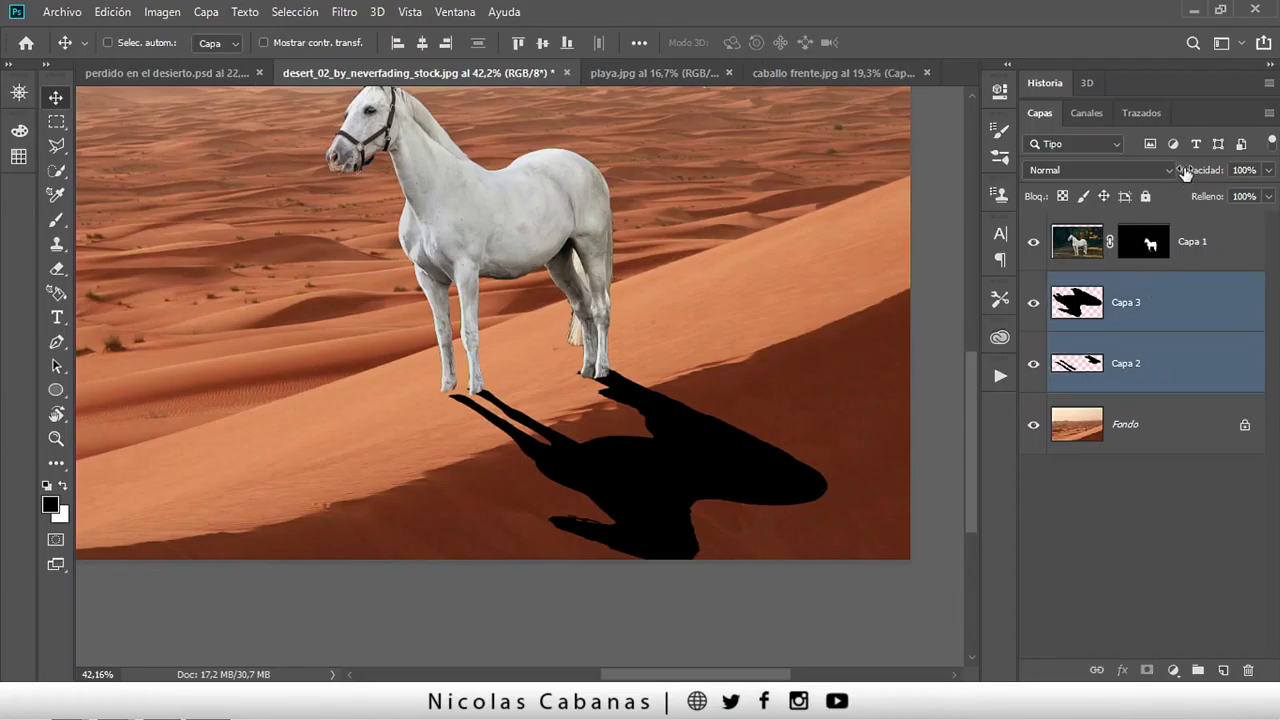
left_click_drag(1203, 173, 1151, 174)
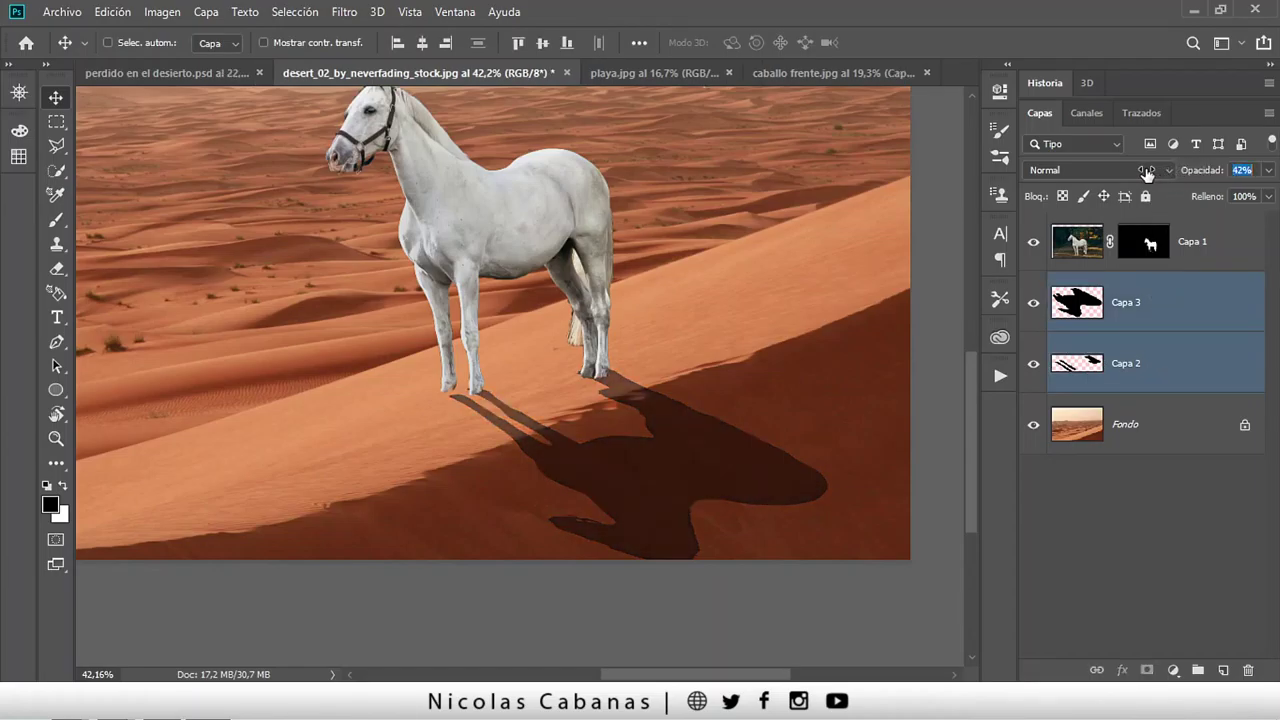
Distort the Capa 3 body shadow, skewing and narrowing it beneath the horse.
key("z")
left_click_drag(770, 487, 800, 487)
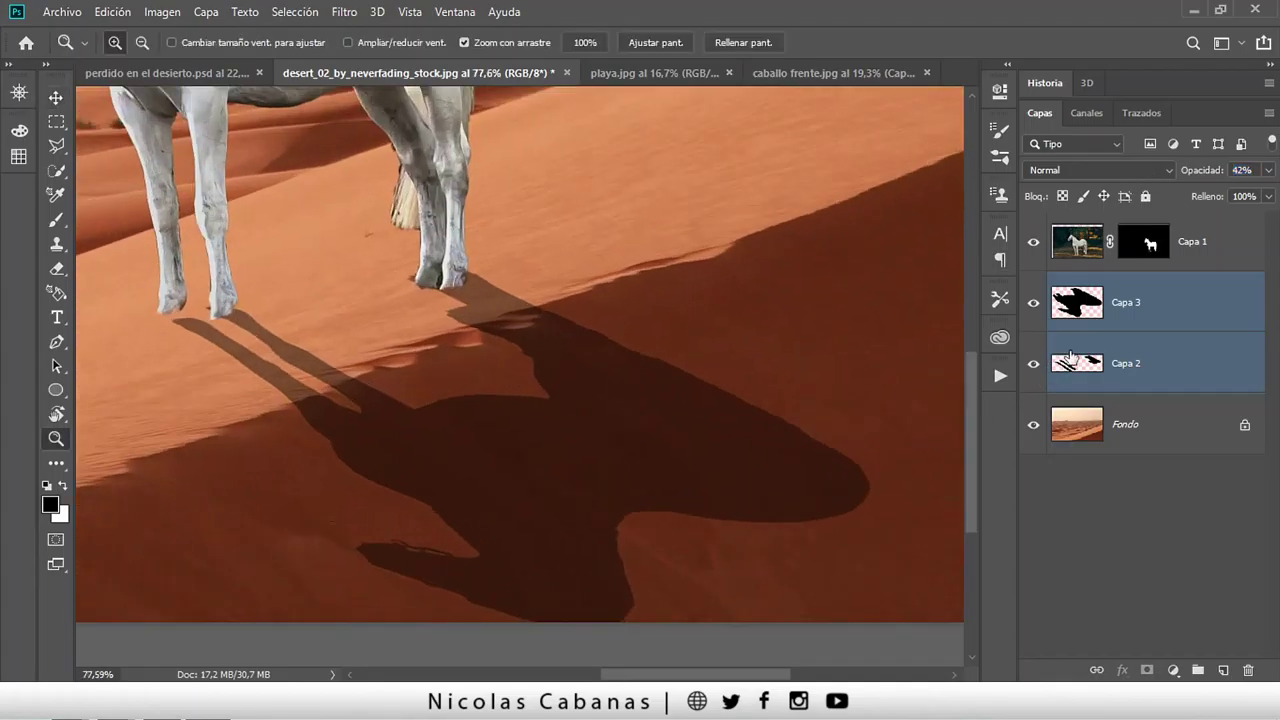
left_click(1166, 303)
left_click_drag(803, 421, 690, 440)
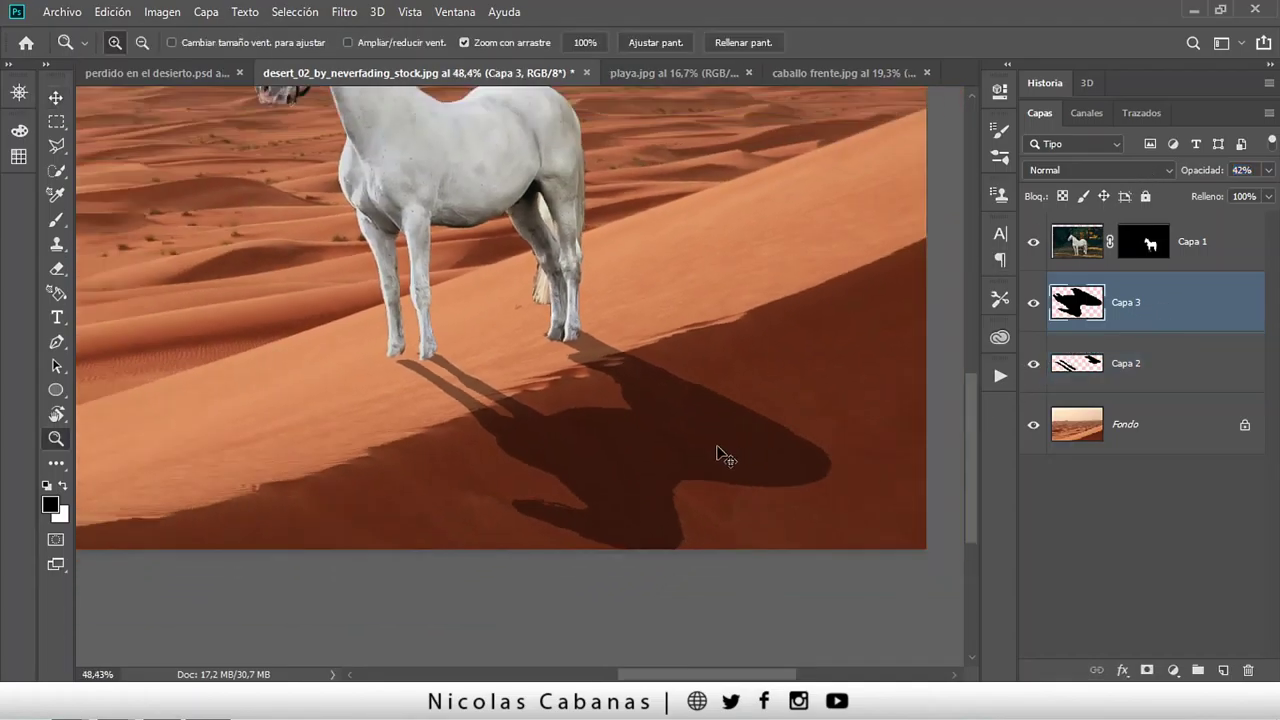
key("ctrl+t")
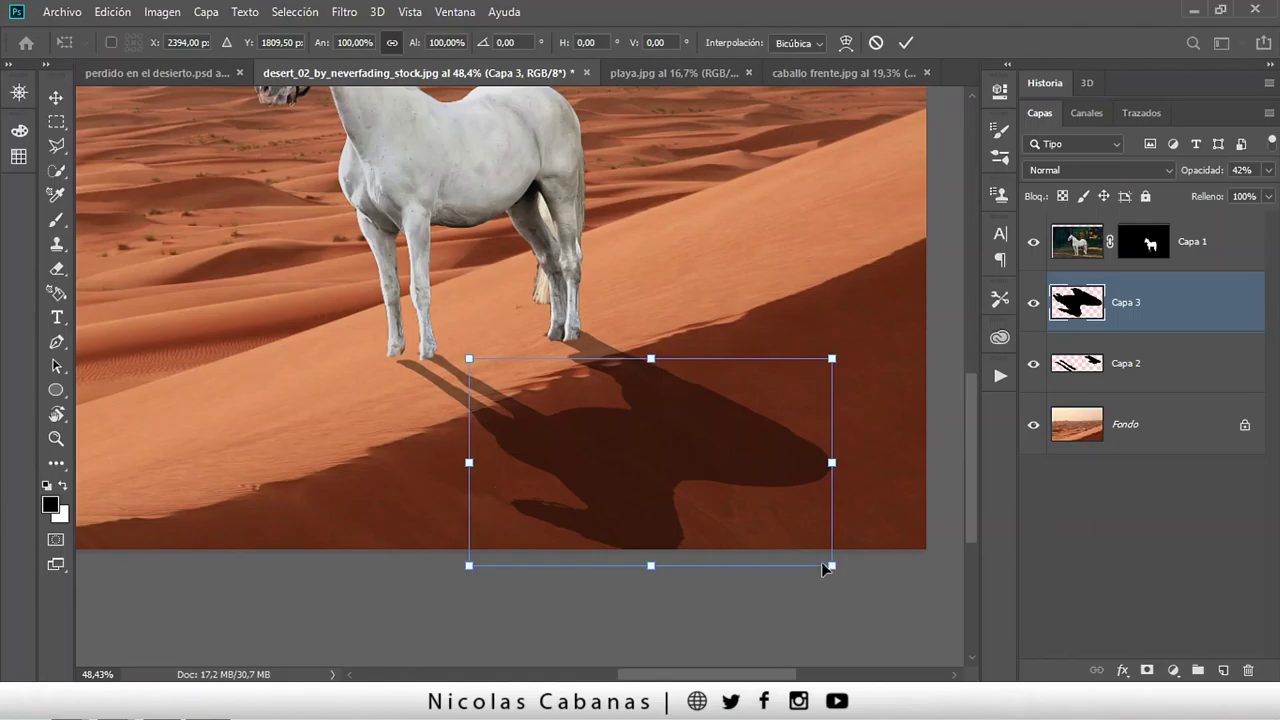
mouse_move(833, 573)
left_mouse_down()
mouse_move(806, 372)
mouse_move(782, 376)
left_mouse_up()
left_click_drag(639, 566, 593, 555)
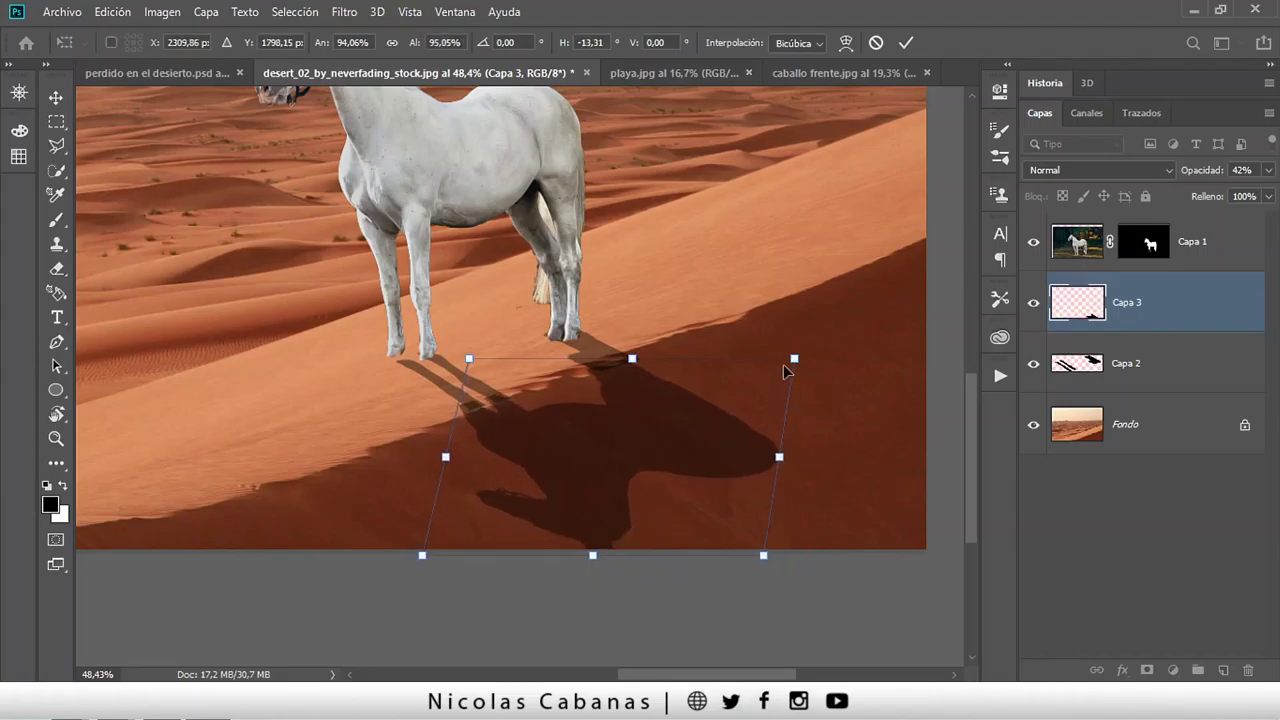
left_click_drag(785, 371, 702, 390)
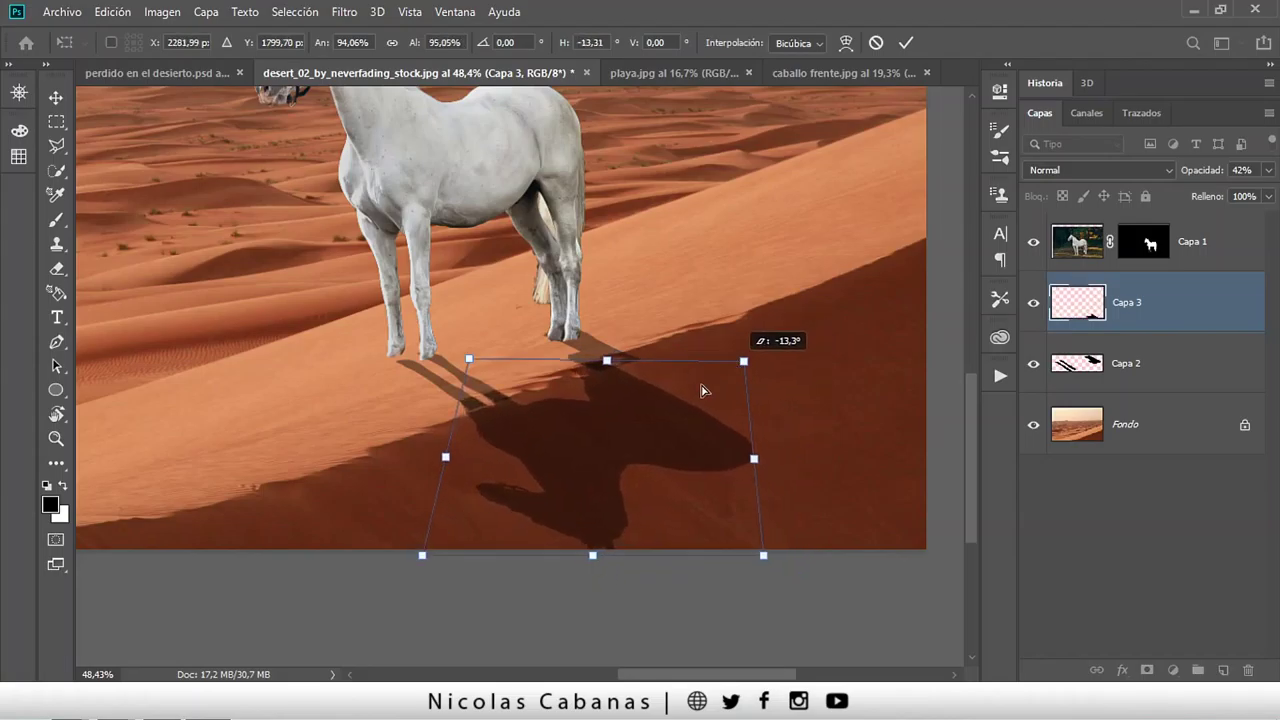
left_click_drag(422, 556, 469, 558)
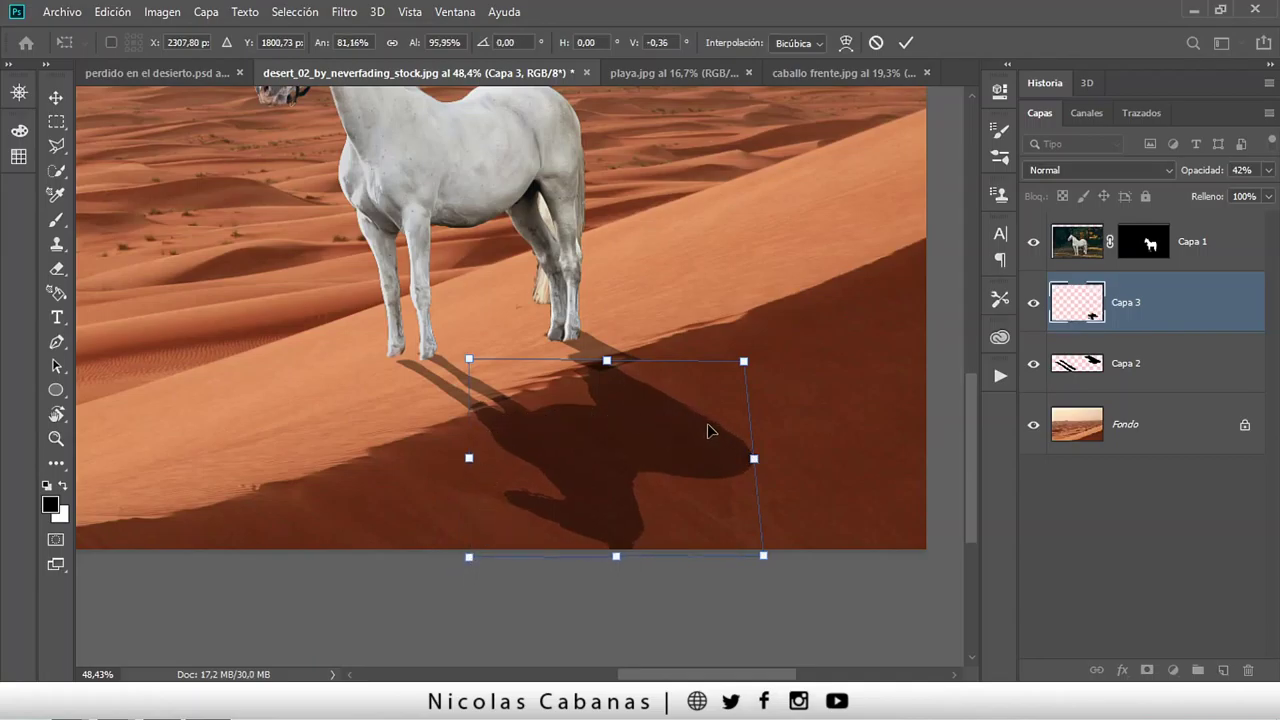
key("Return")
Shift the Capa 3 body shadow slightly to the right.
key("z")
left_click(677, 440)
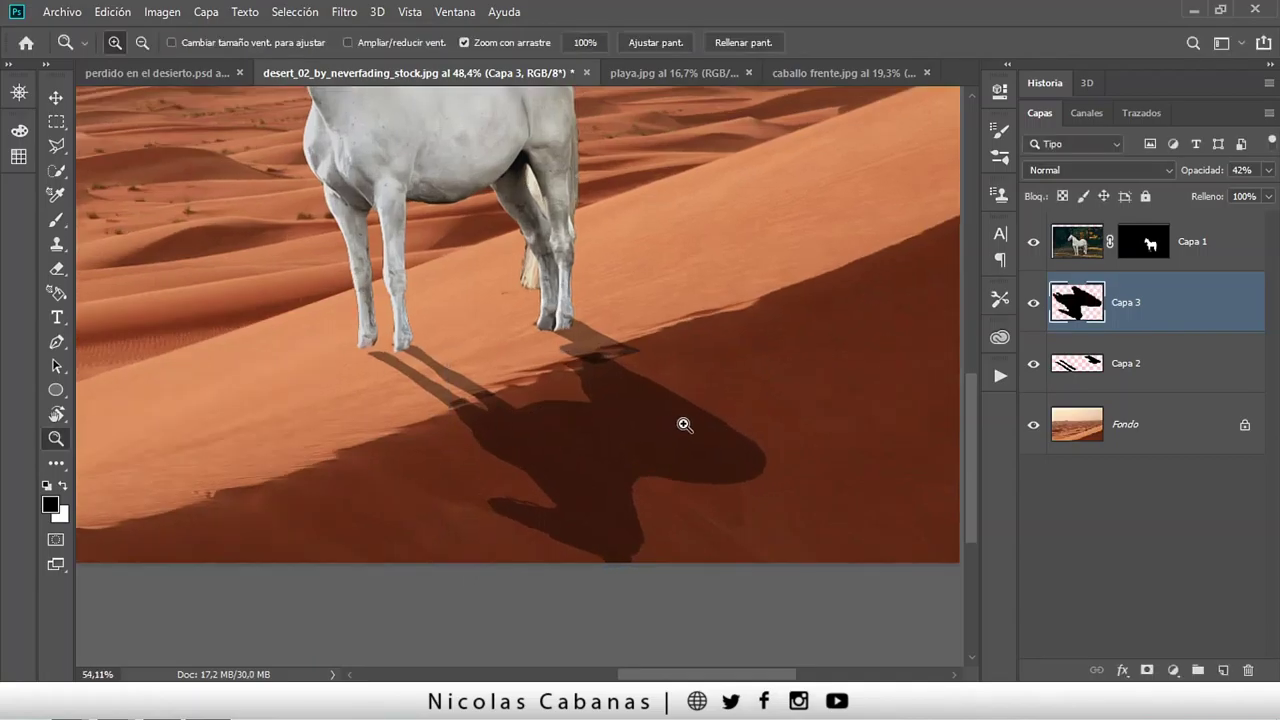
key("v")
mouse_move(618, 474)
left_mouse_down()
mouse_move(673, 478)
mouse_move(645, 510)
mouse_move(671, 494)
mouse_move(591, 426)
left_mouse_up()
key("z")
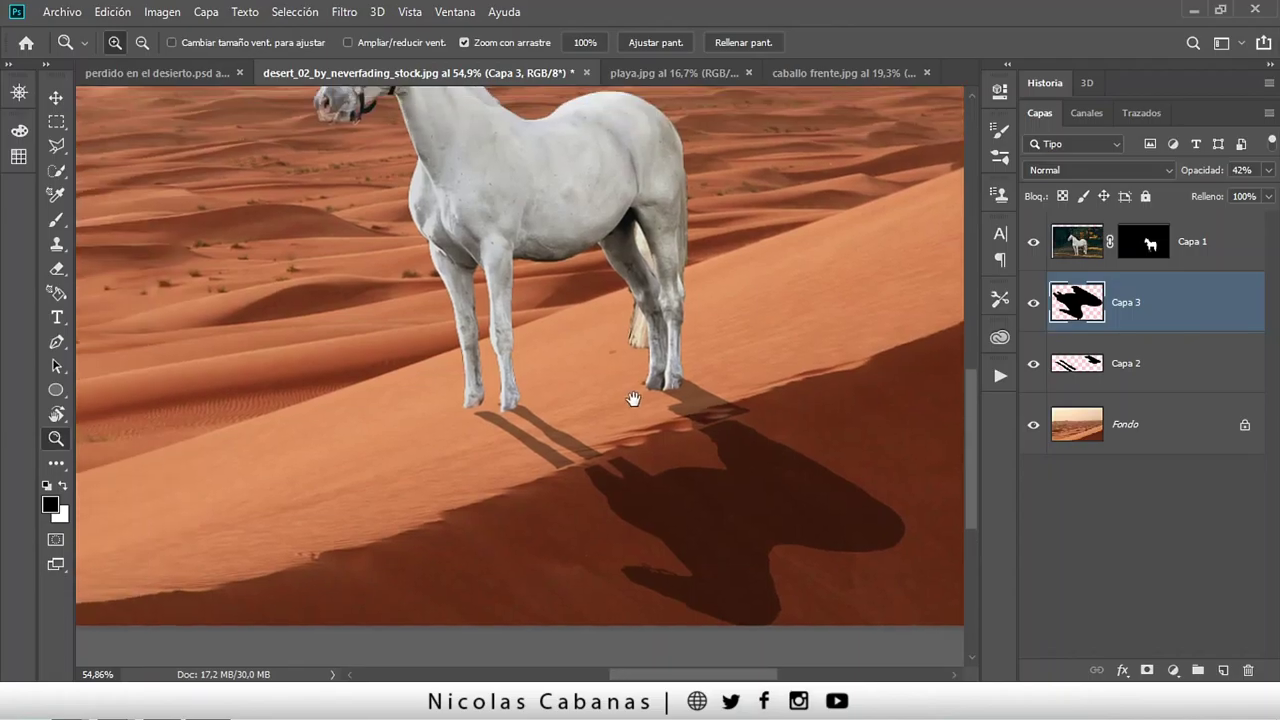
left_click_drag(646, 277, 543, 297)
Soften the body shadow with a Gaussian Blur of about 5.4 pixels radius.
left_click(345, 12)
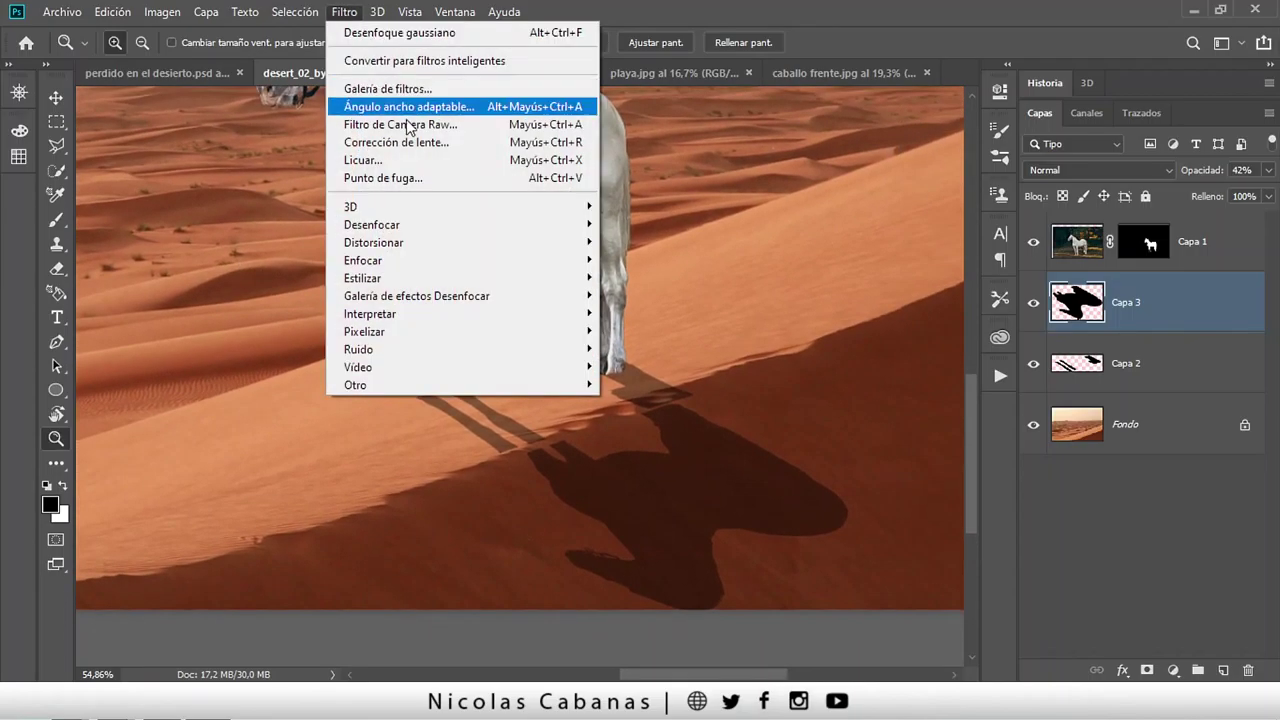
mouse_move(372, 224)
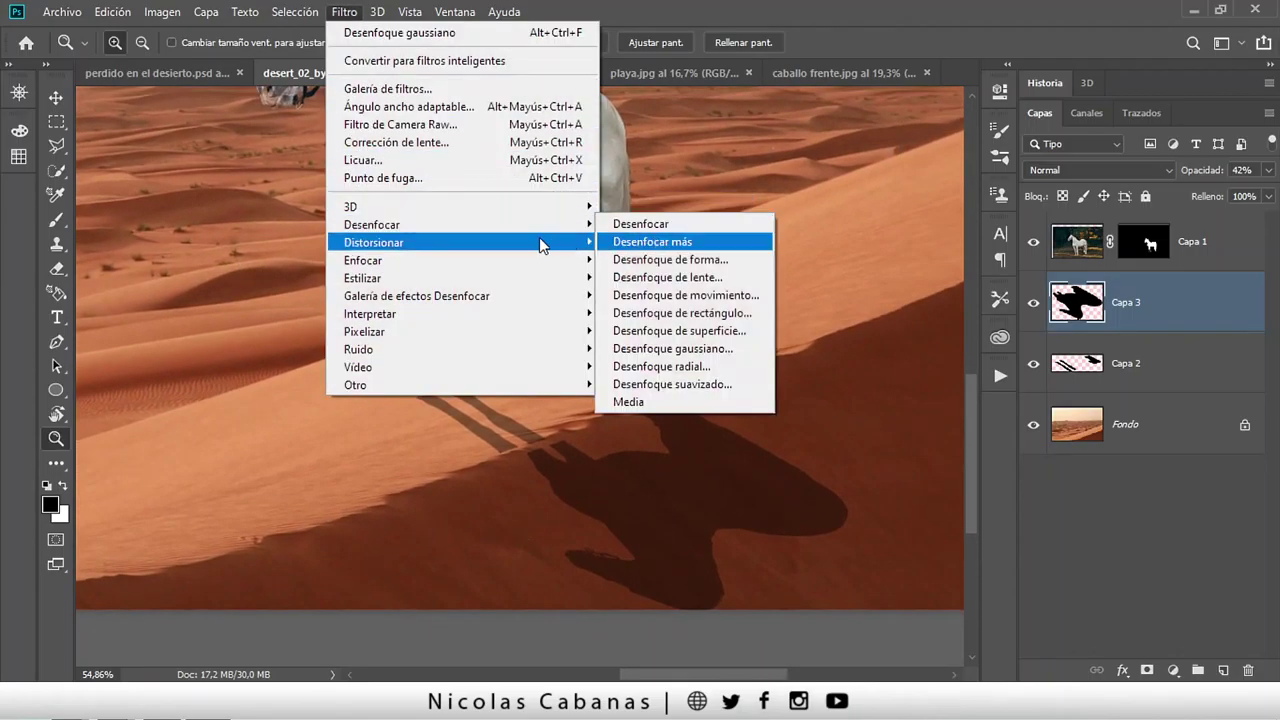
left_click(705, 348)
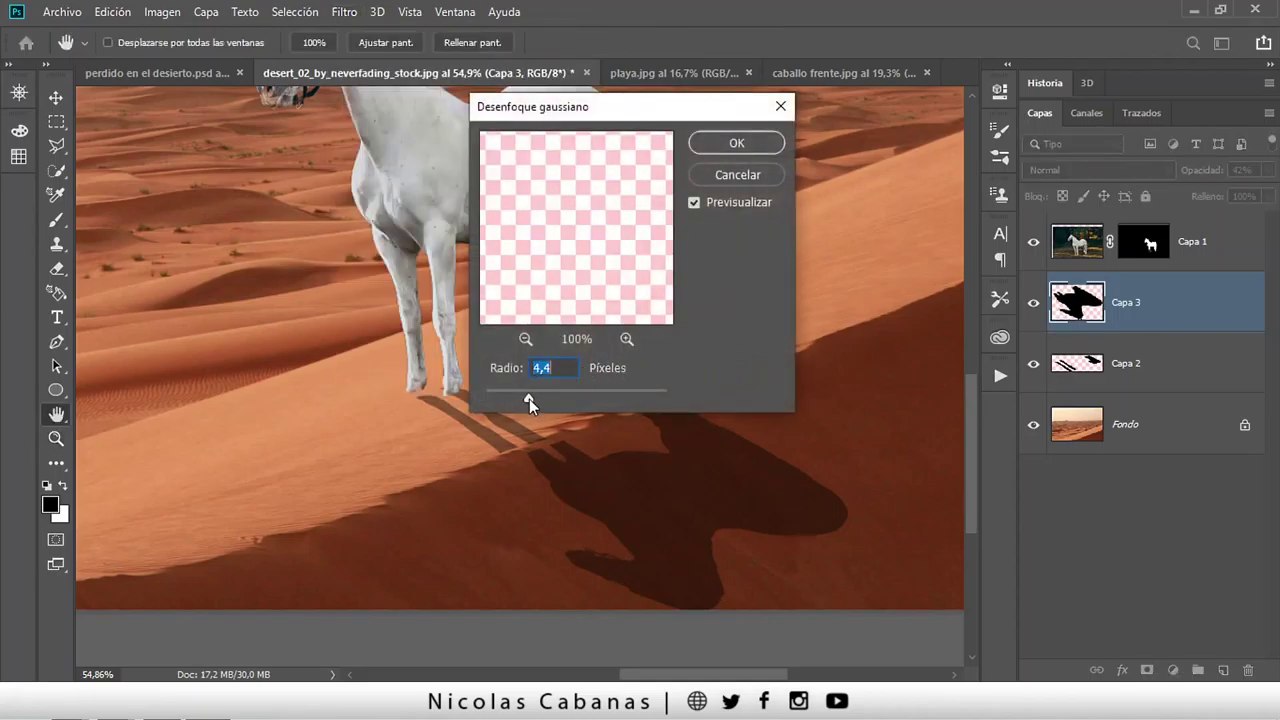
left_click_drag(529, 399, 556, 390)
left_click(737, 143)
Blur the Capa 2 leg shadows with a 2-pixel Gaussian Blur.
key("z")
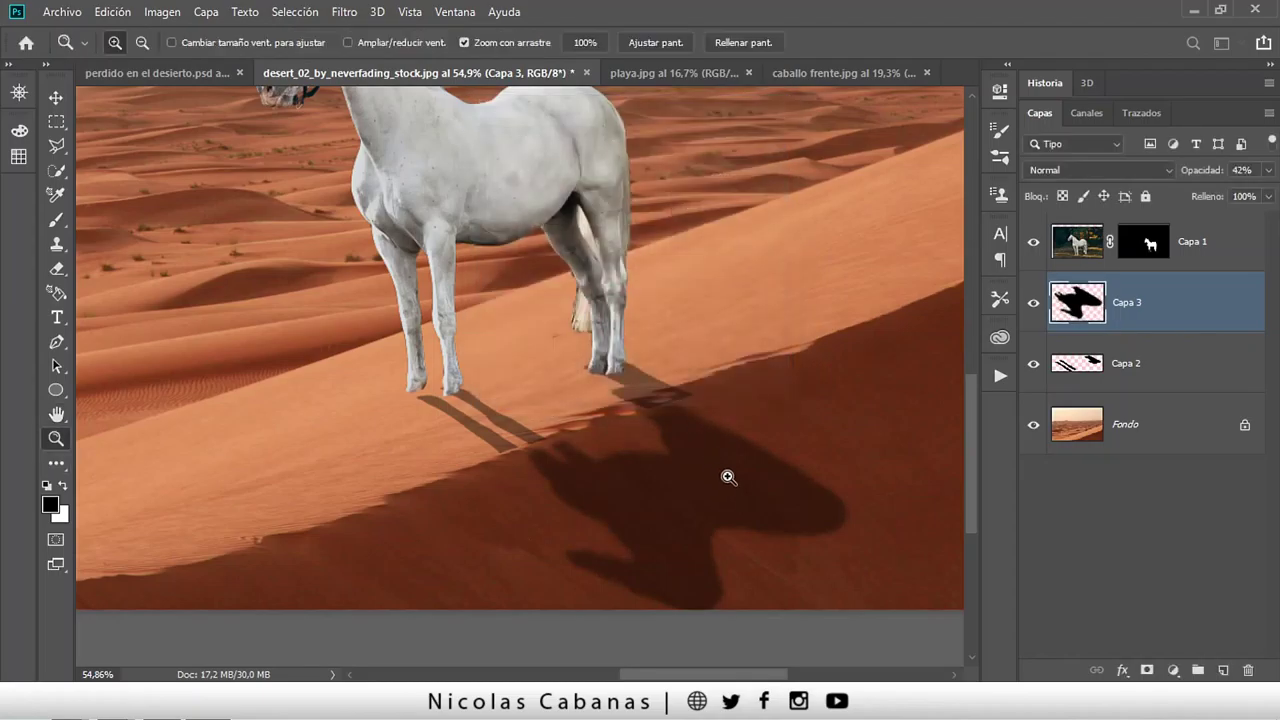
left_click(1140, 362)
left_click(343, 12)
left_click(390, 30)
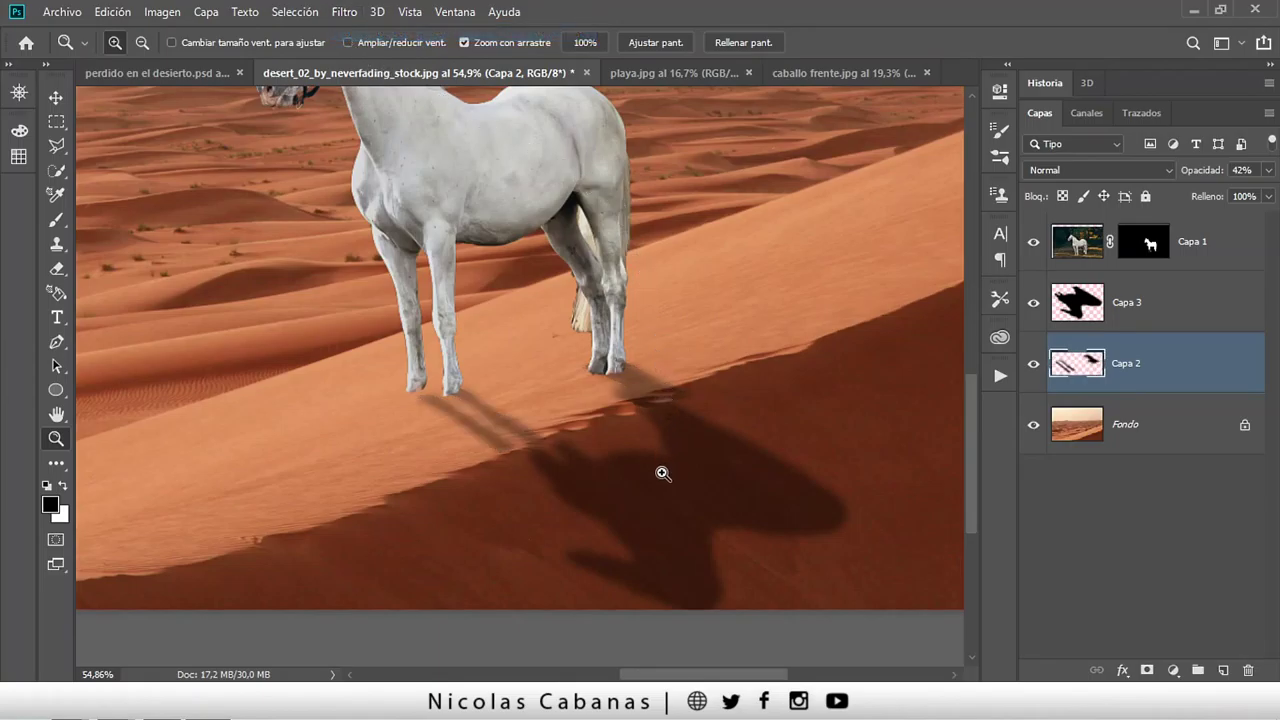
key("ctrl+z")
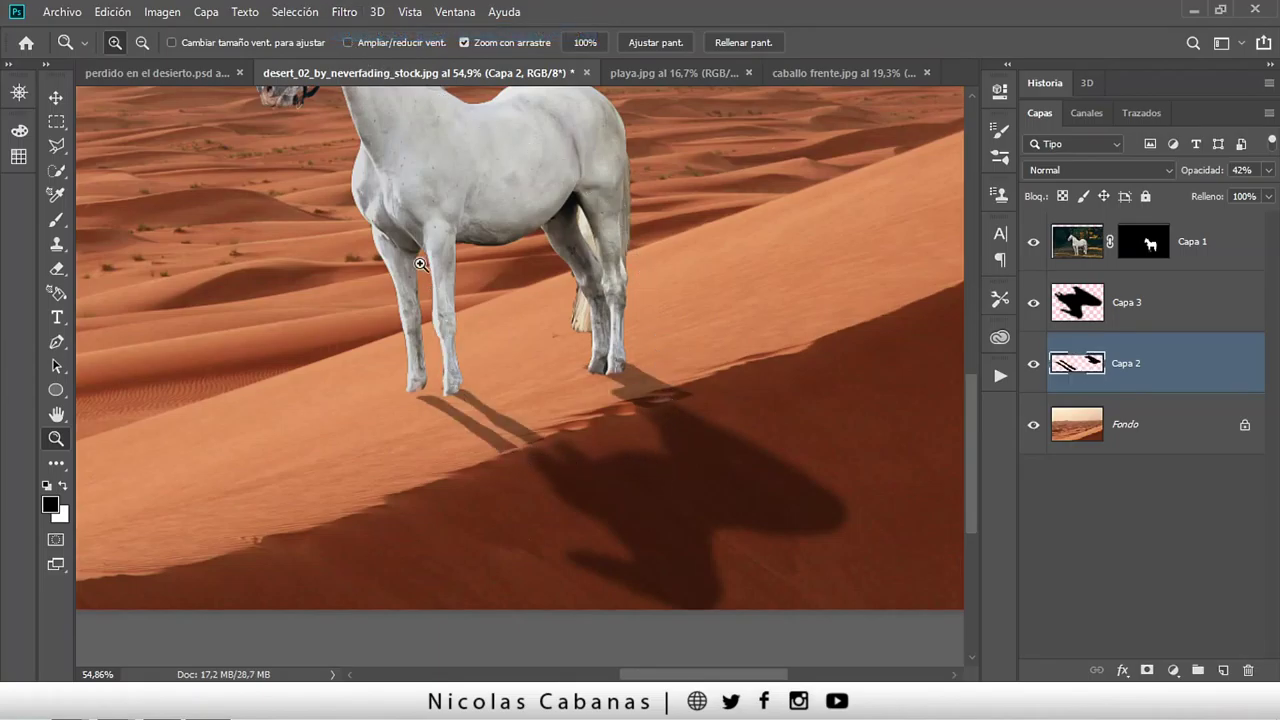
left_click(344, 12)
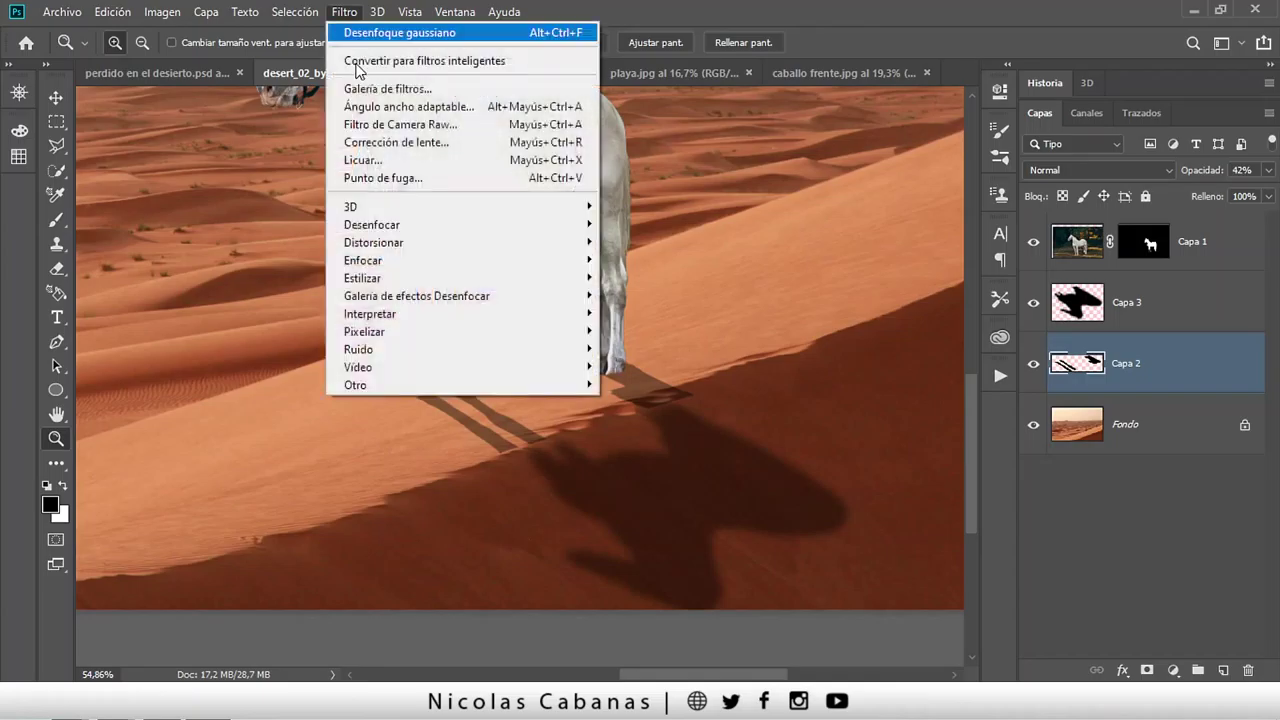
left_click(684, 356)
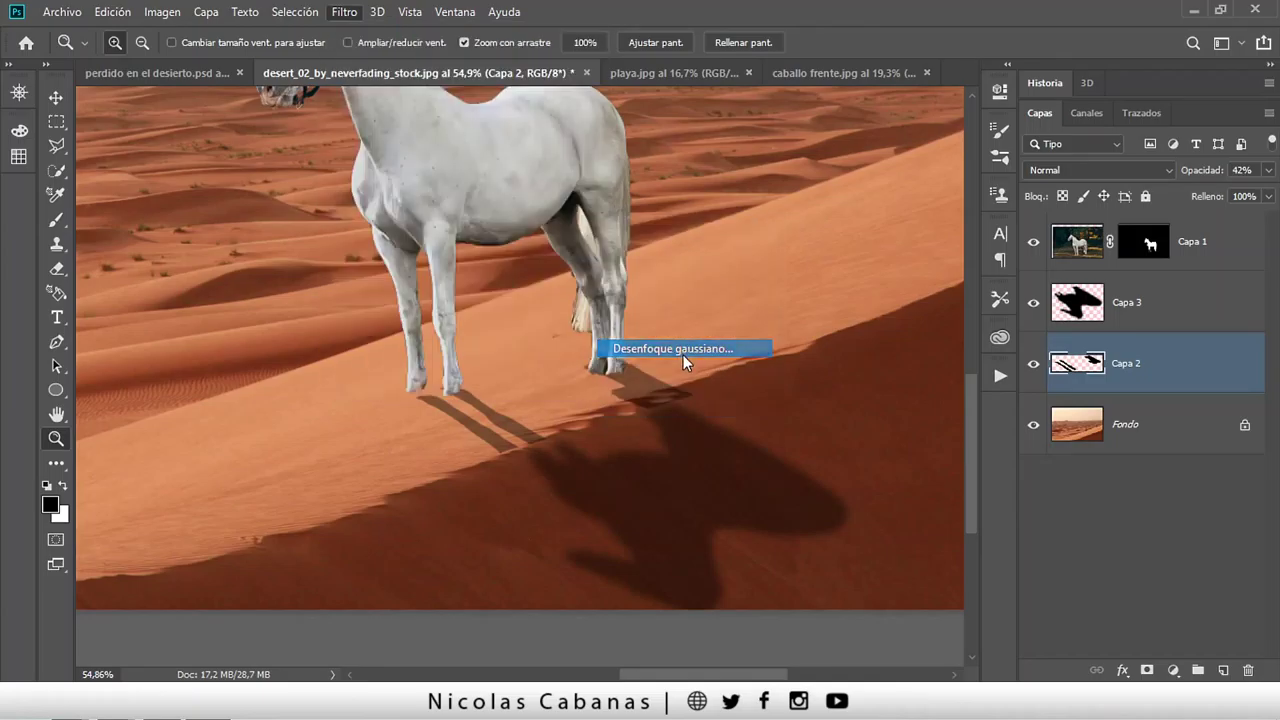
type("2")
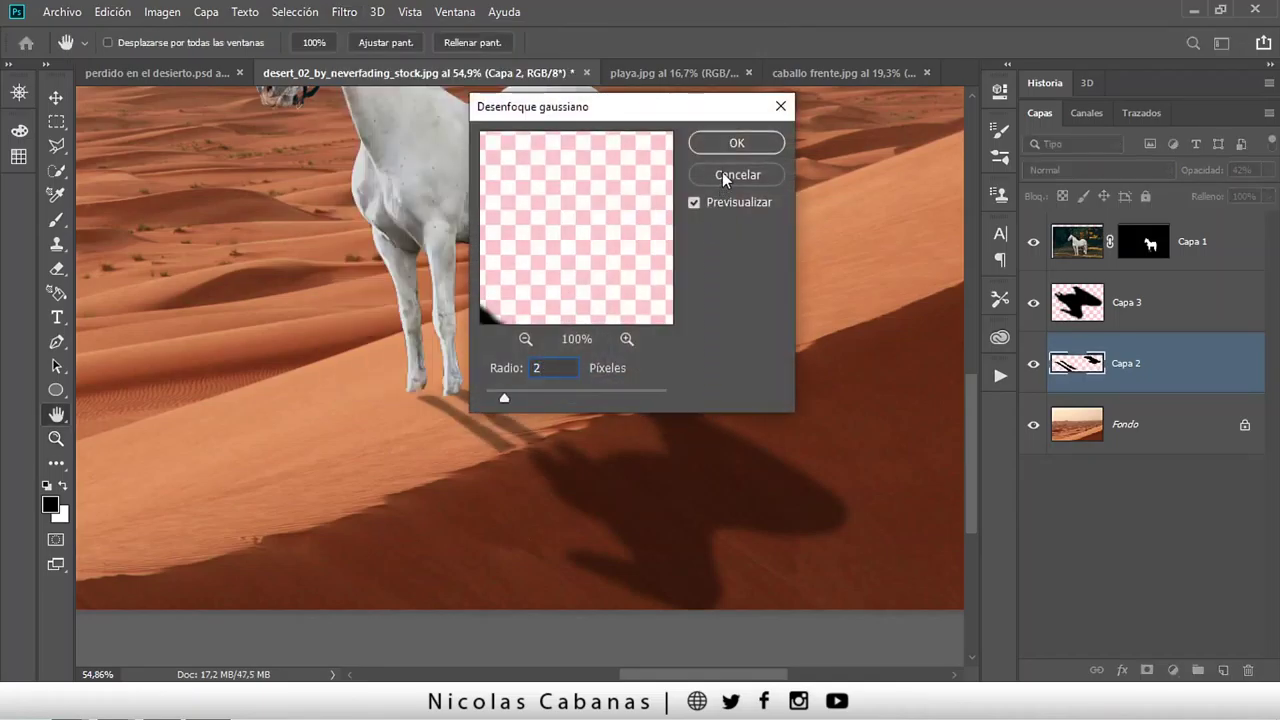
left_click(736, 143)
Move the leg shadows up-left and skew them to lie closer under the hooves.
key("v")
scroll(491, 457, "up", 3)
left_click_drag(520, 420, 491, 401)
key("z")
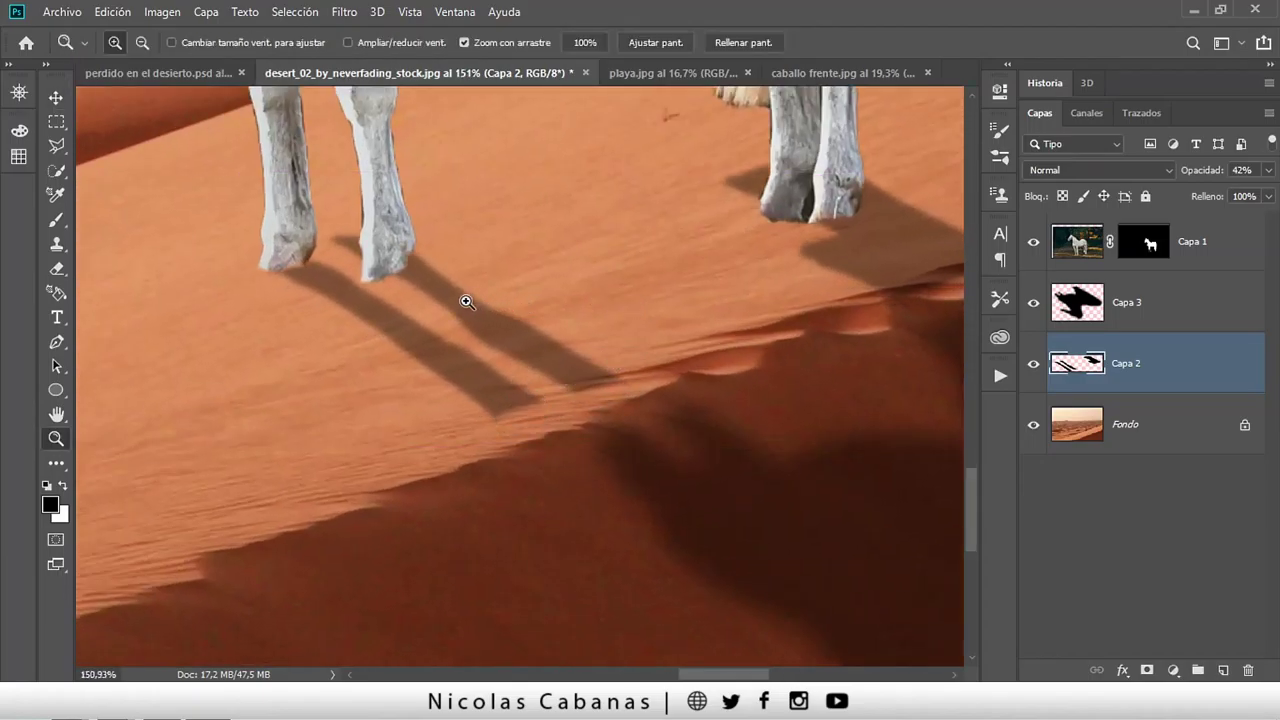
key("ctrl+t")
scroll(454, 281, "down", 3)
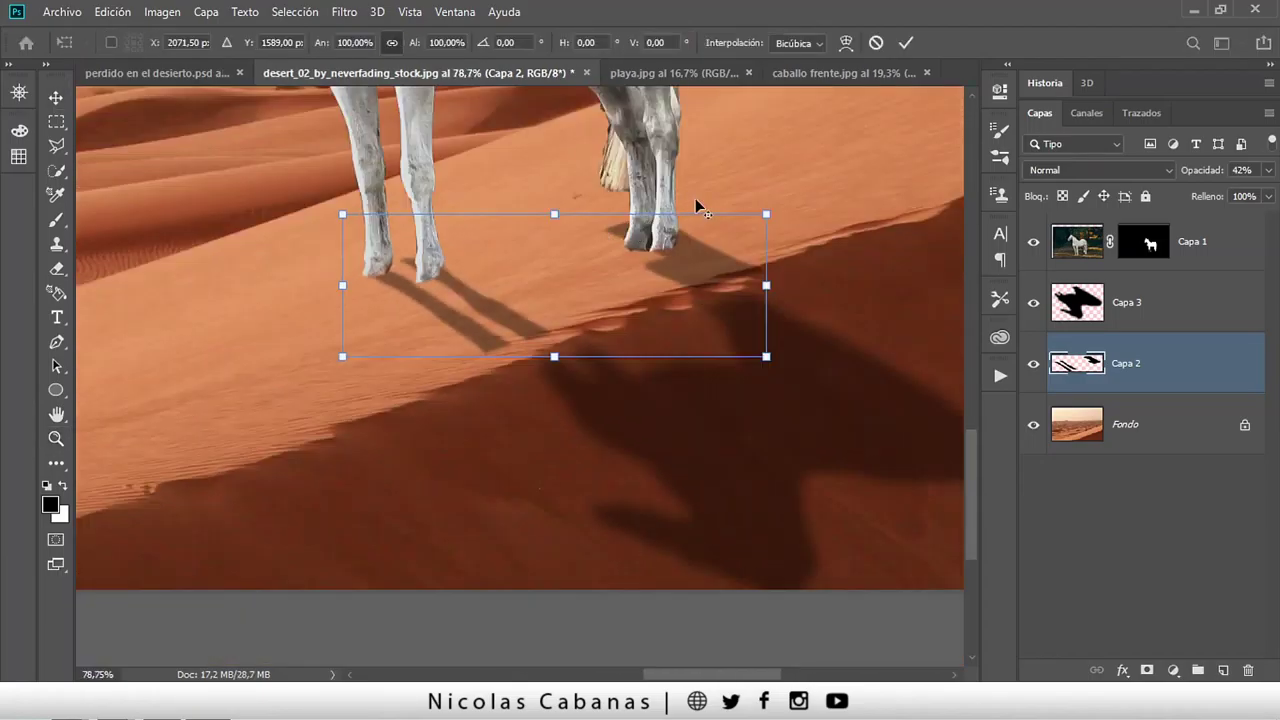
left_click_drag(556, 215, 577, 236)
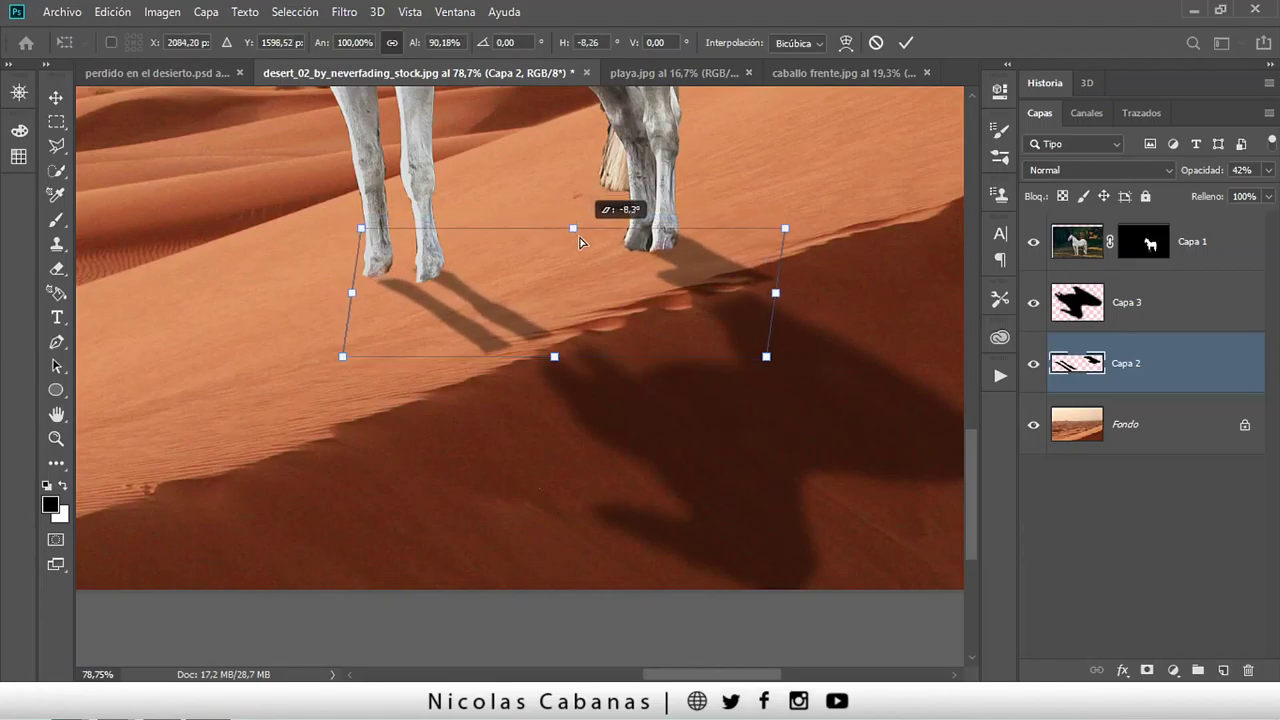
left_click_drag(342, 358, 328, 322)
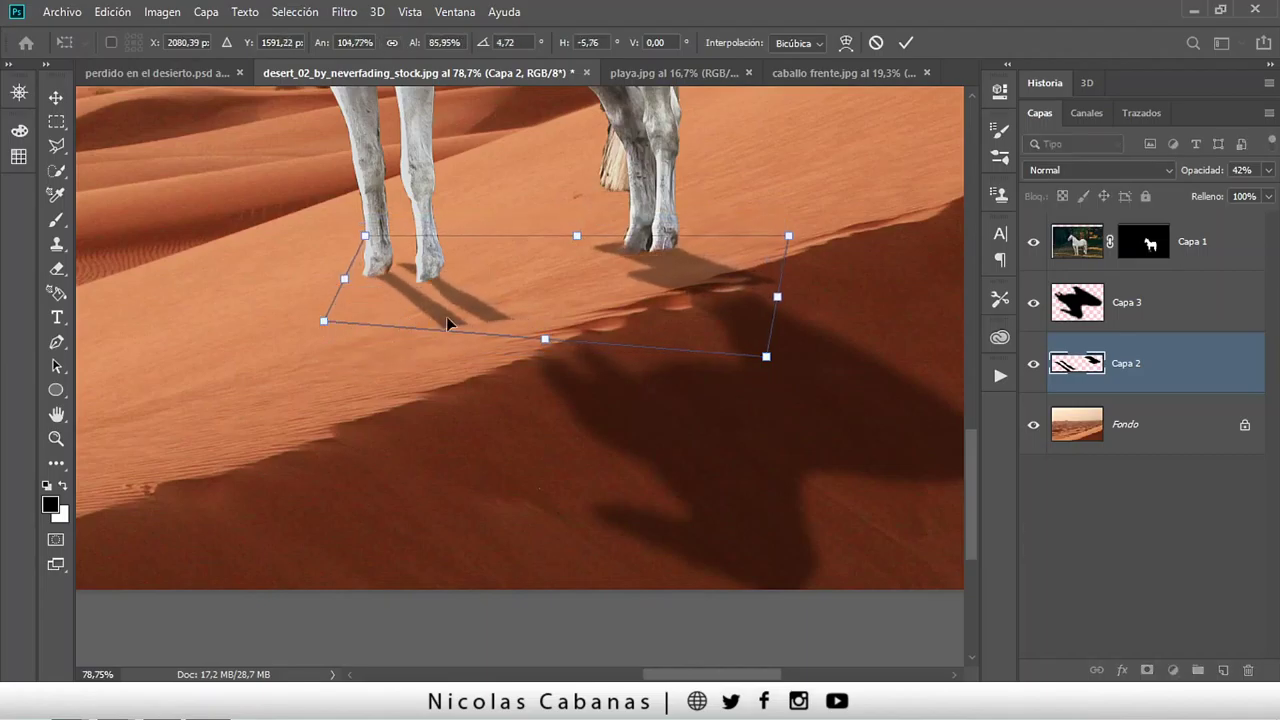
left_click_drag(551, 341, 606, 383)
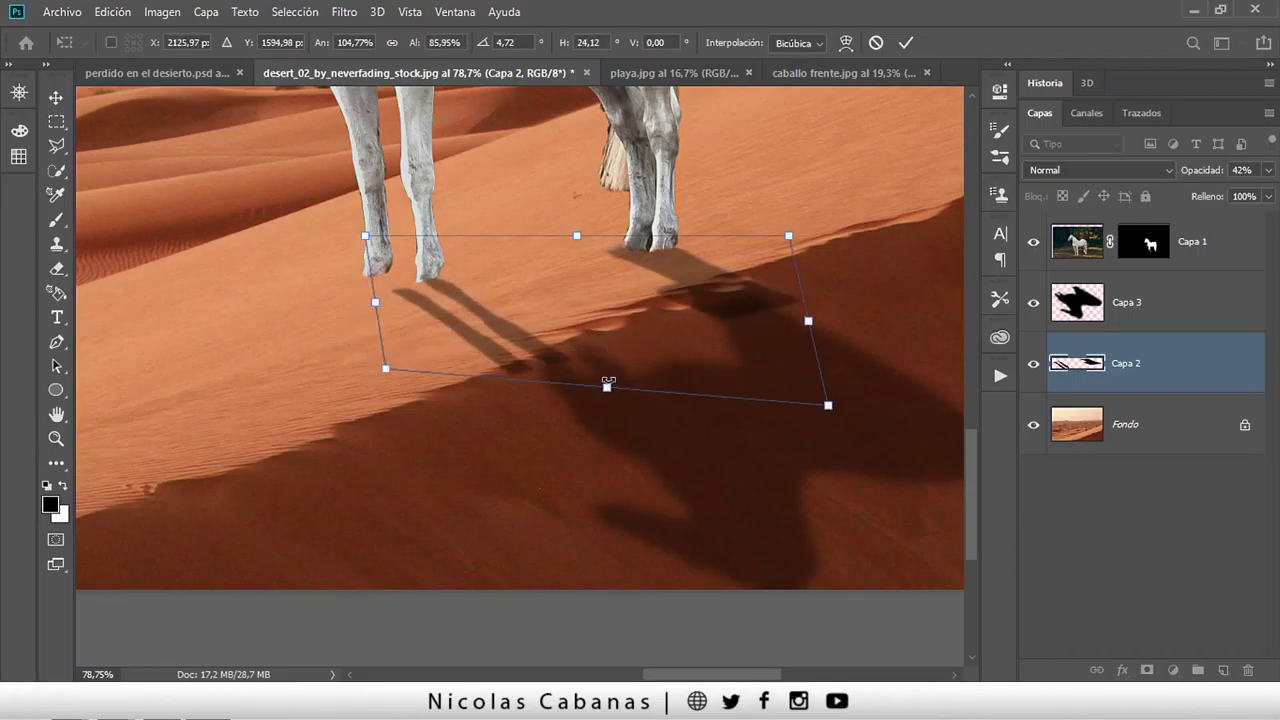
key("Return")
key("z")
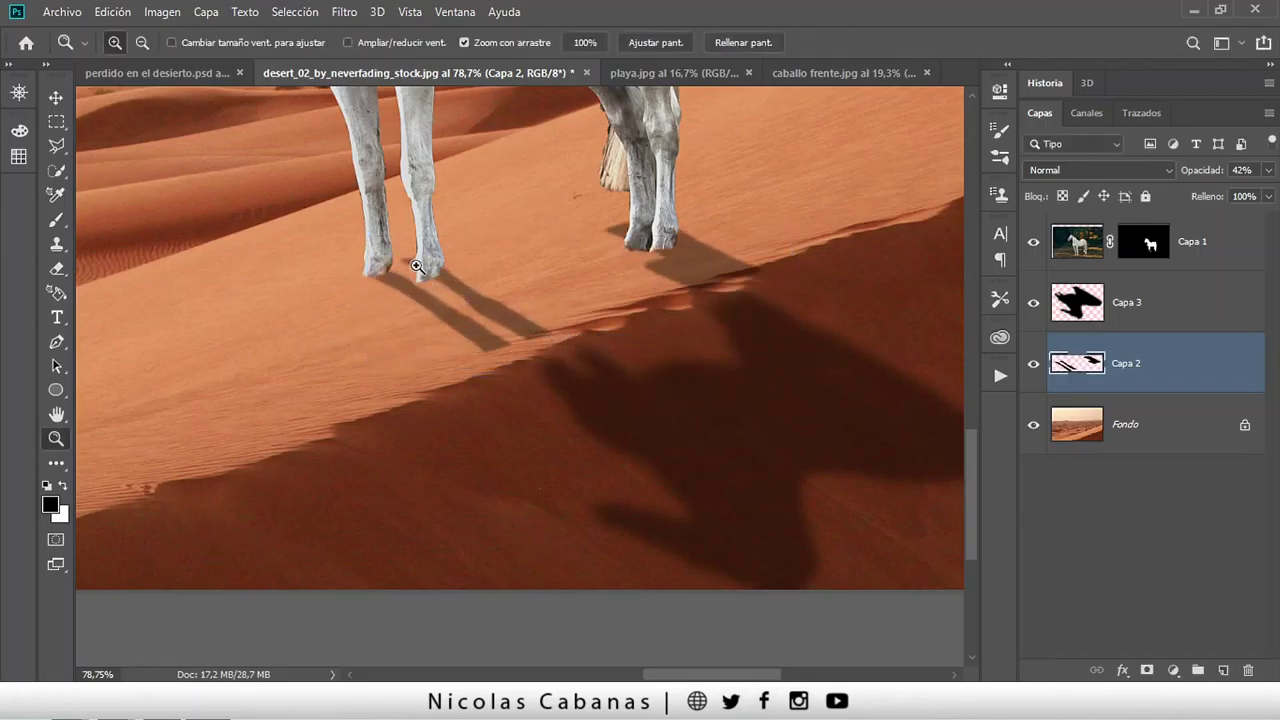
left_click_drag(417, 266, 480, 277)
Make the eraser fully hard, undo the last leg-shadow change, and size the brush to about 58 px.
key("e")
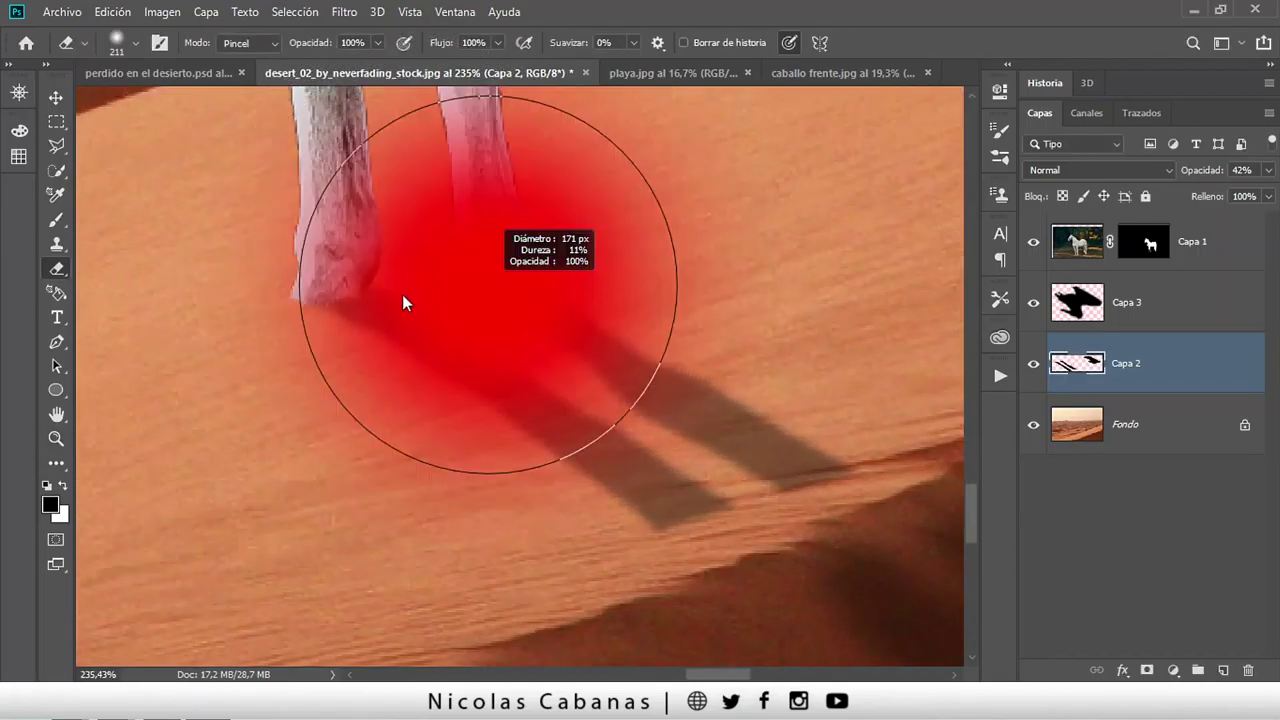
right_click(466, 265)
left_click_drag(658, 337, 685, 337)
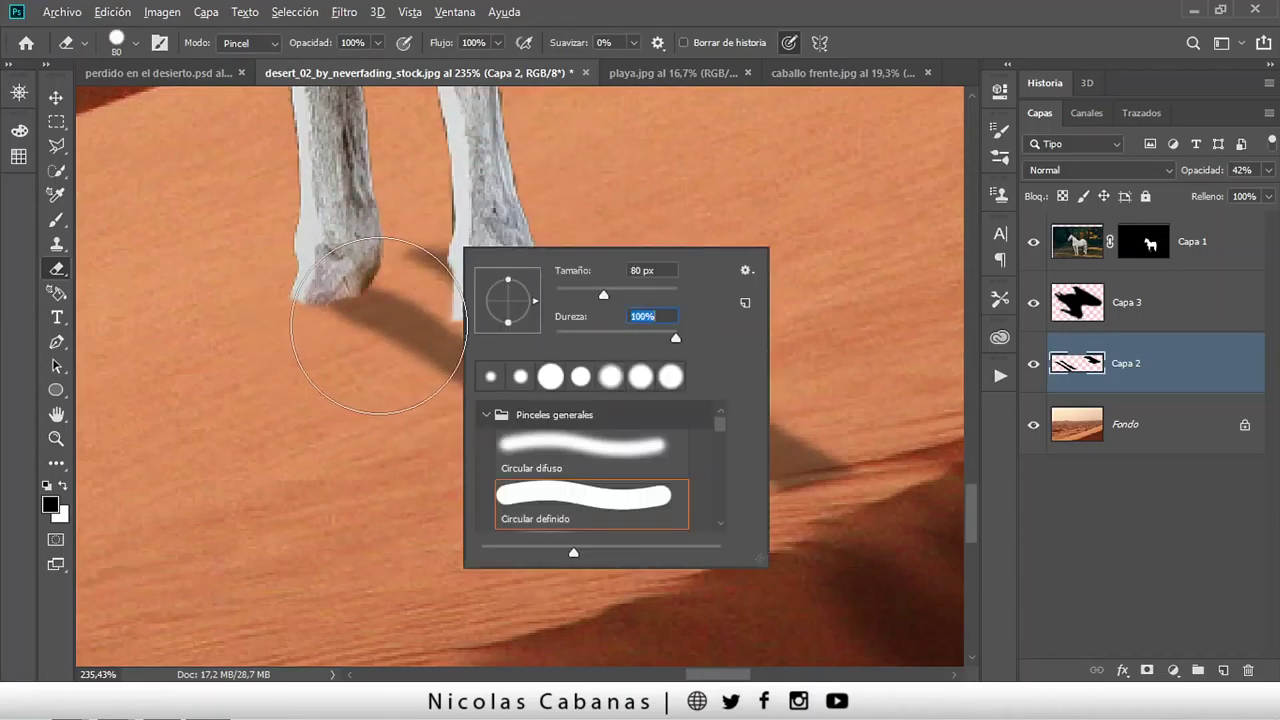
key("Return")
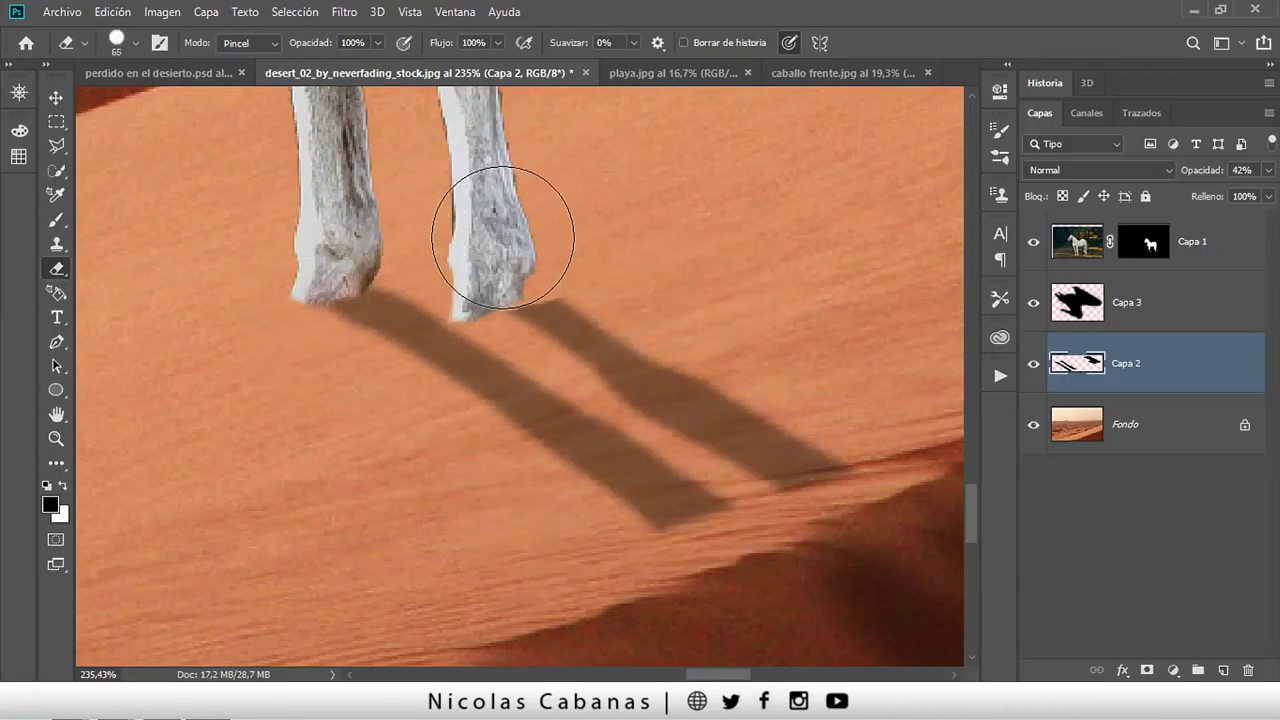
key("ctrl+z")
left_click_drag(447, 219, 439, 219)
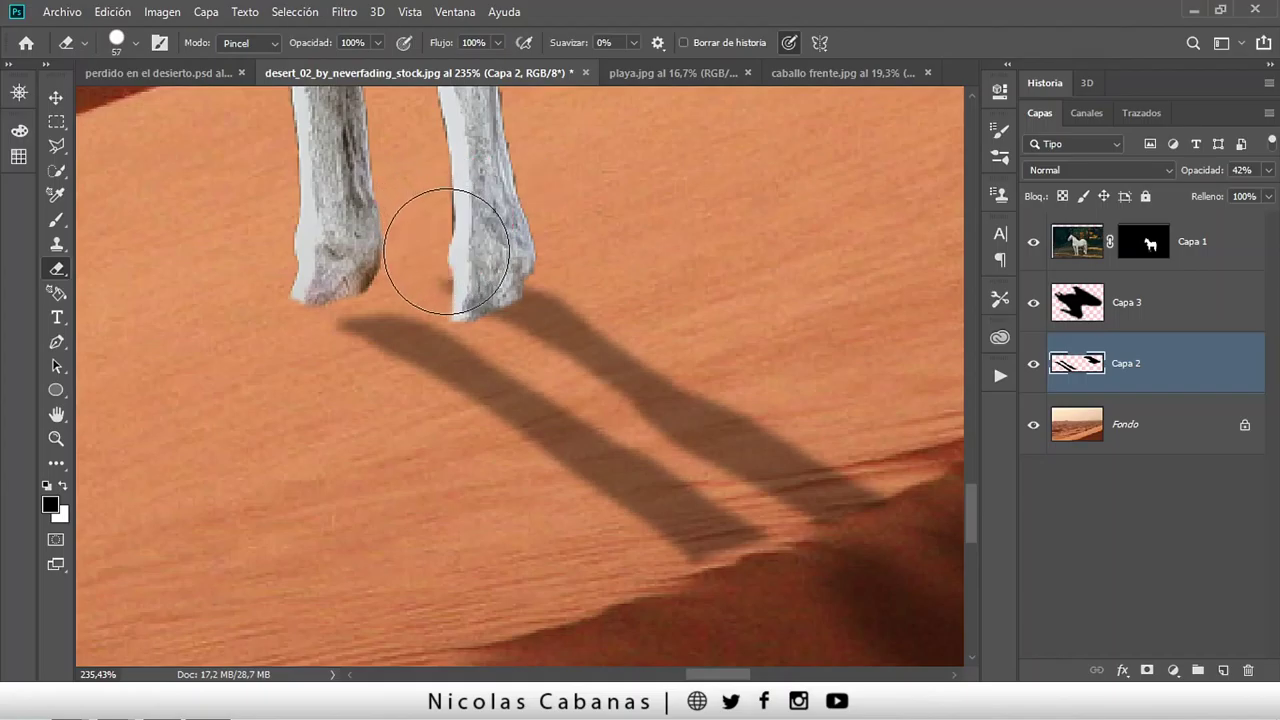
Bring the left pair of legs into view with a 19 px painting brush.
left_click_drag(283, 434, 423, 418)
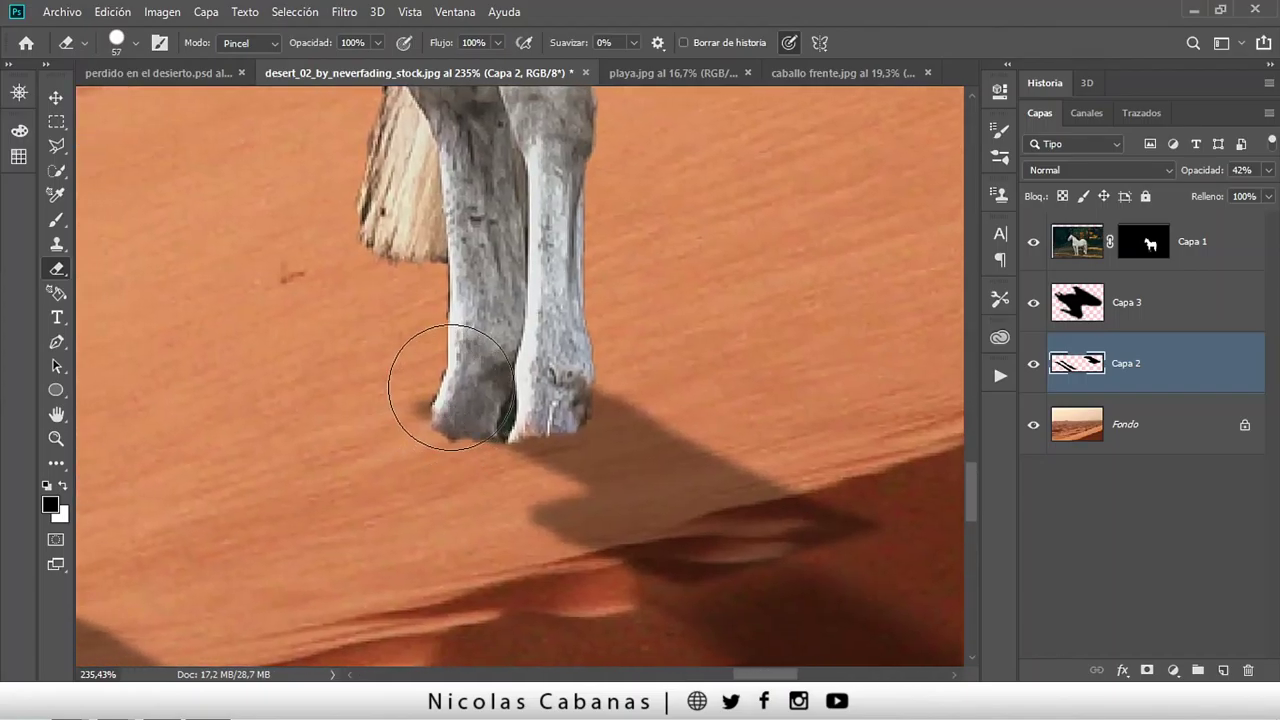
scroll(429, 480, "down", 3)
scroll(593, 328, "down", 3)
left_click_drag(389, 504, 634, 314)
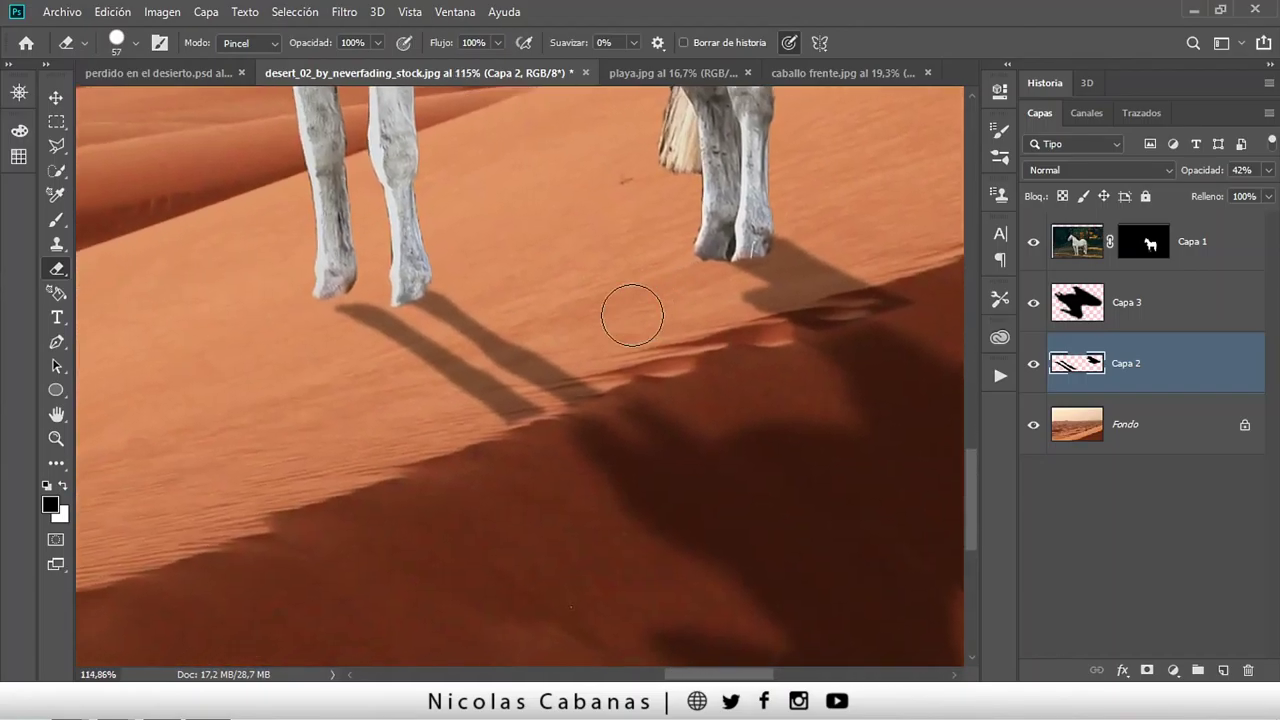
scroll(386, 329, "up", 2)
key("b")
left_click_drag(340, 313, 360, 306)
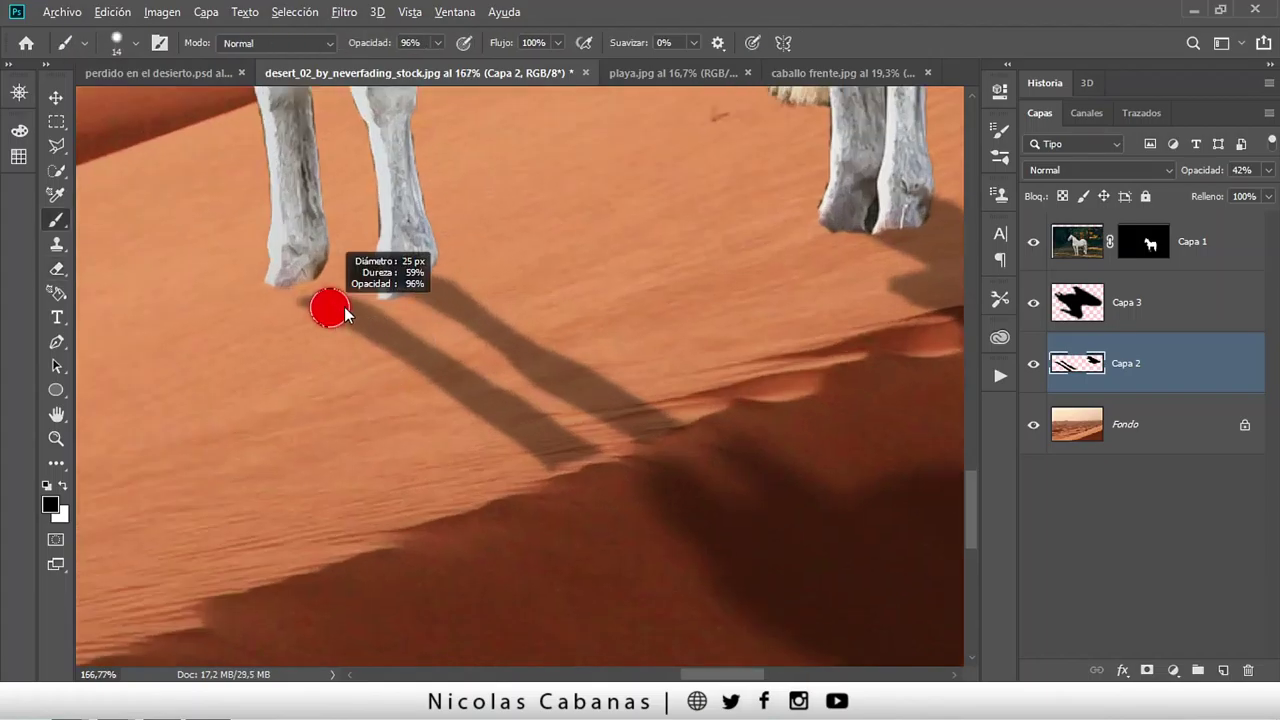
scroll(330, 300, "up", 3)
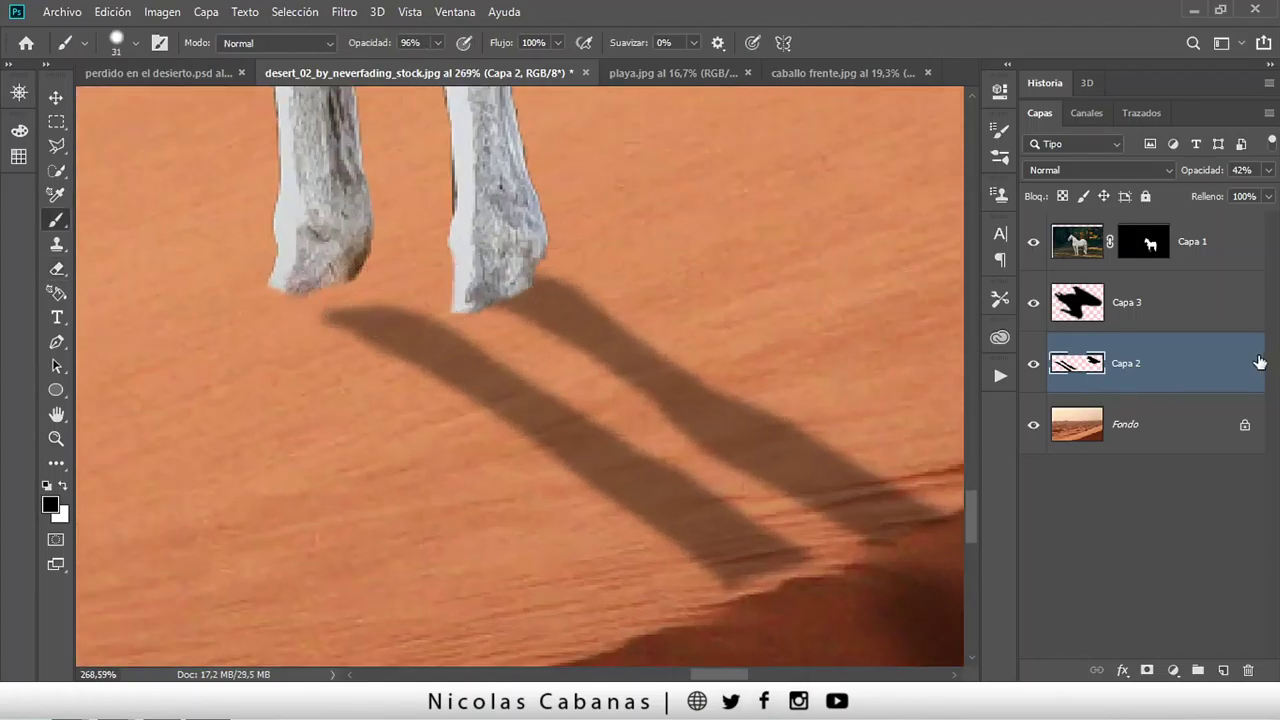
mouse_move(339, 286)
left_mouse_down()
mouse_move(329, 289)
mouse_move(410, 300)
mouse_move(294, 271)
left_mouse_up()
Paint shadow joining the hooves to their shadows on Capa 2, then erase the excess tip near the ridge.
mouse_move(395, 300)
left_mouse_down()
mouse_move(465, 353)
mouse_move(515, 300)
mouse_move(551, 289)
mouse_move(537, 269)
mouse_move(538, 298)
left_mouse_up()
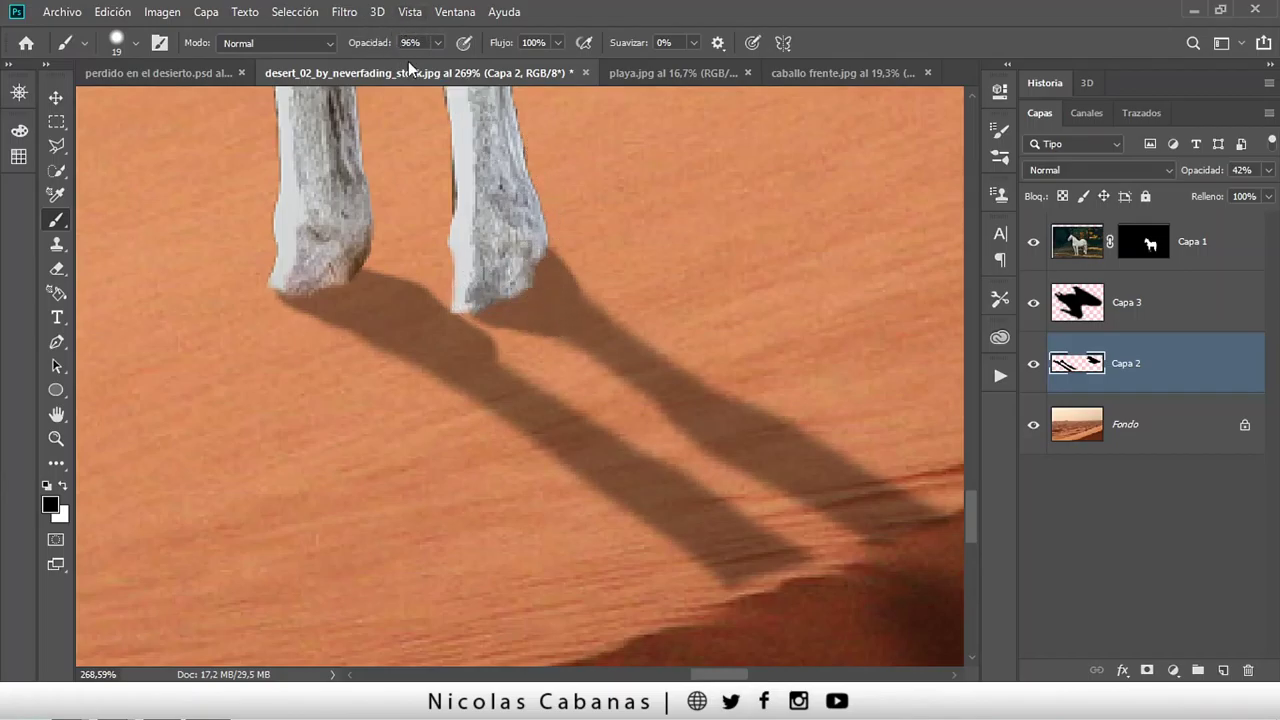
scroll(578, 384, "down", 2)
scroll(394, 331, "down", 1)
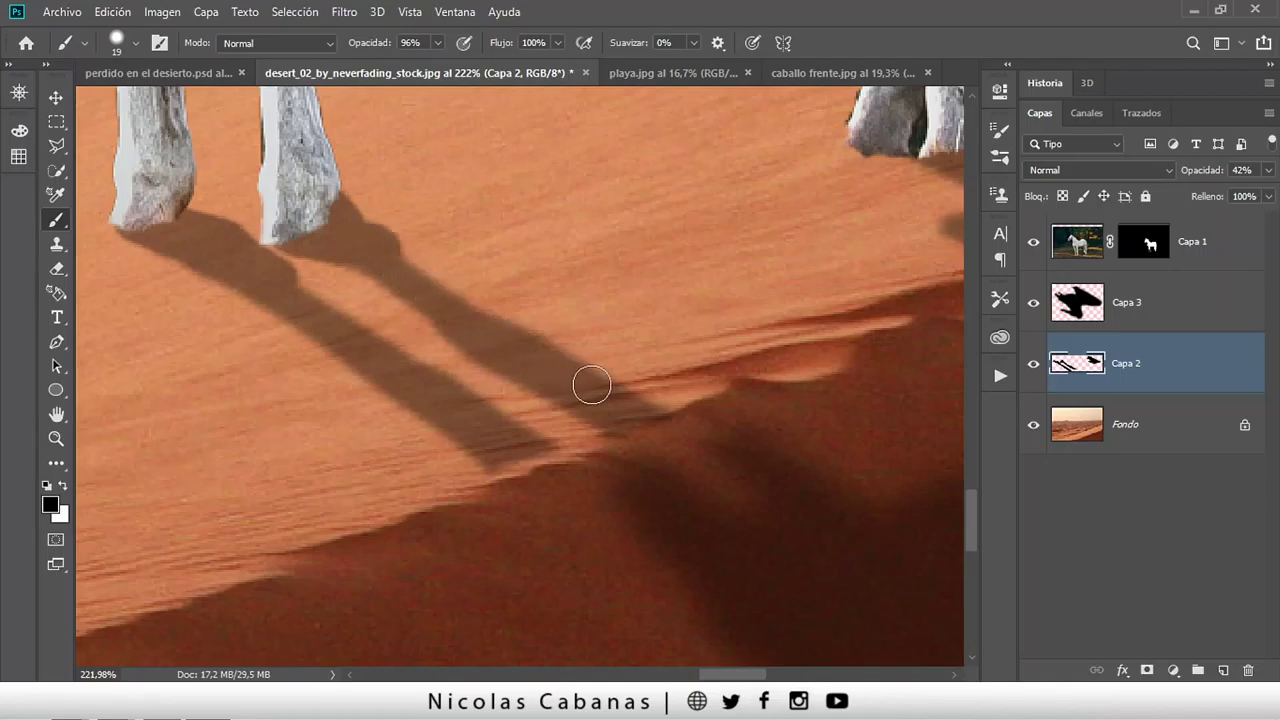
scroll(545, 410, "down", 2)
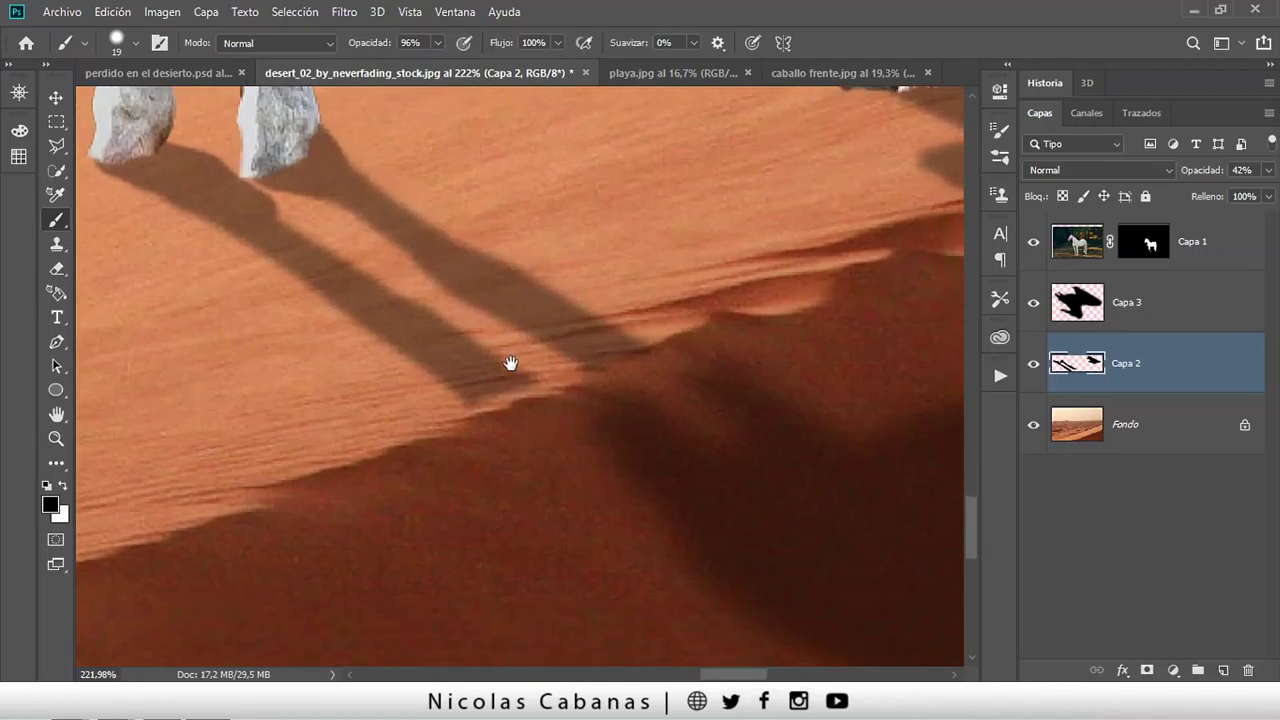
left_click_drag(504, 397, 495, 399)
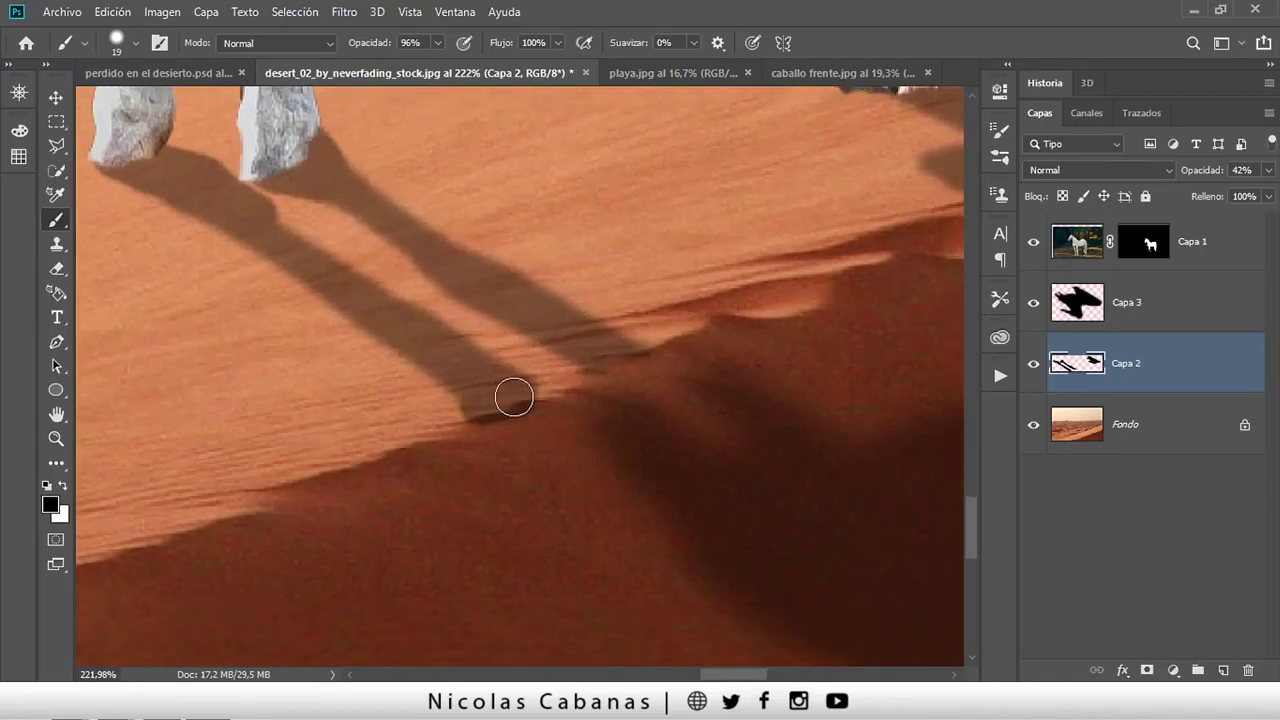
scroll(694, 391, "down", 3)
scroll(420, 386, "up", 1)
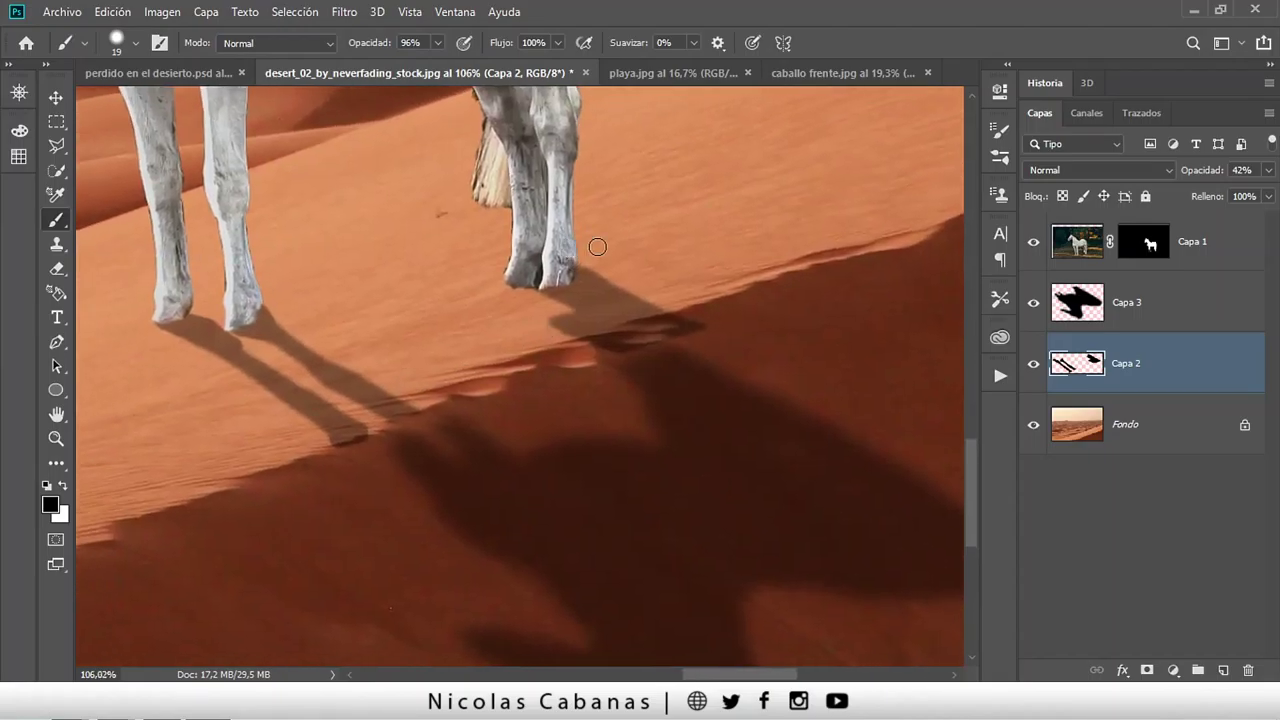
scroll(597, 246, "up", 2)
key("e")
left_click_drag(749, 337, 596, 415)
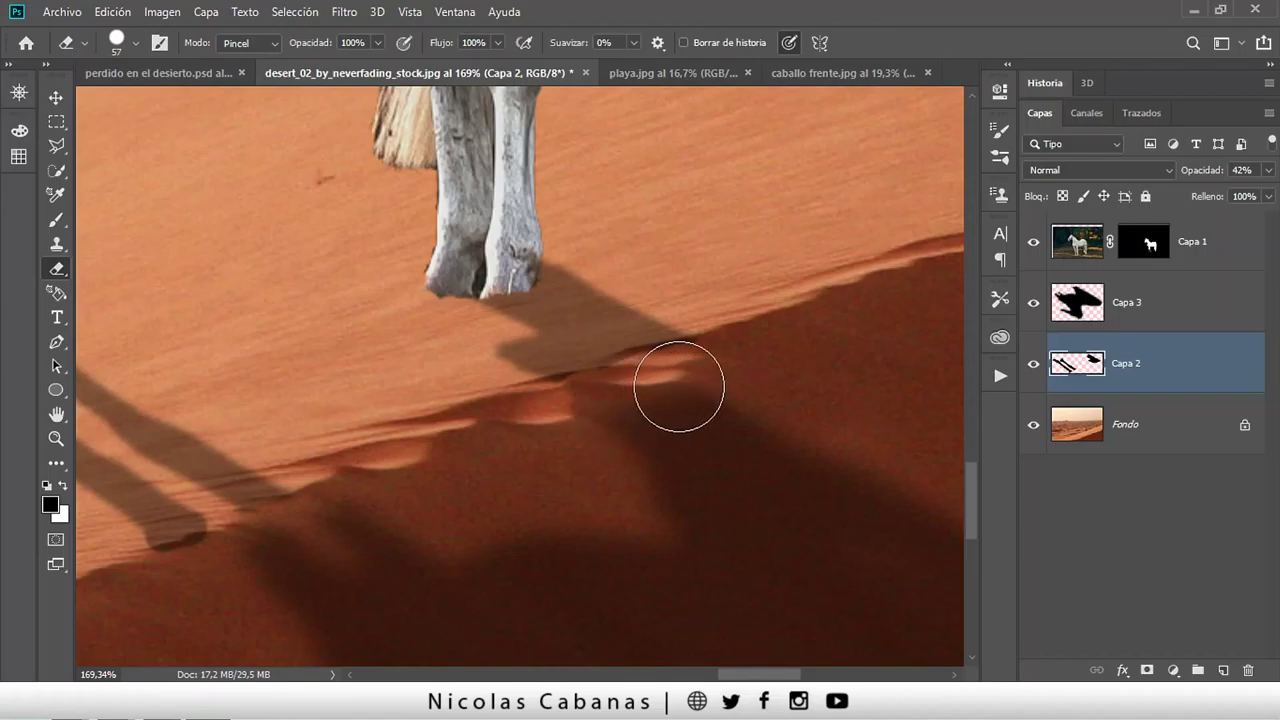
On Capa 3, brush more body shadow below the horse, extending its lower-right lobe and lower edge.
left_click(1155, 322)
key("v")
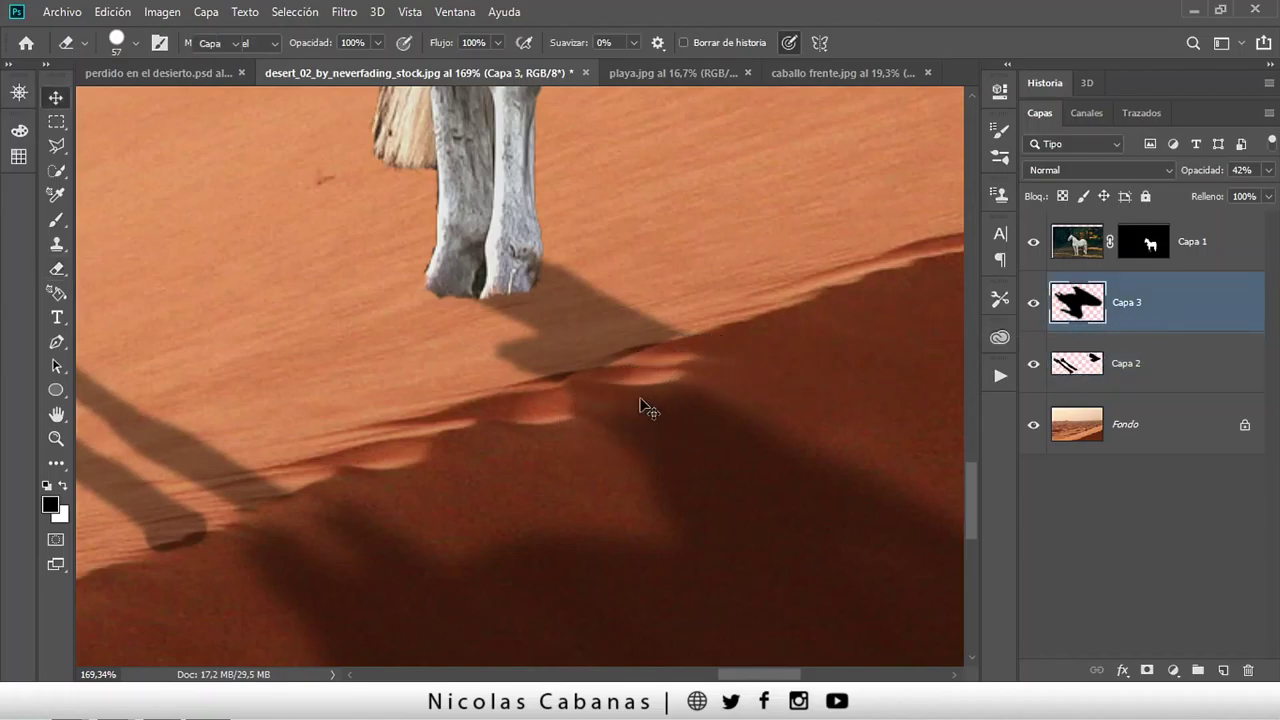
key("b")
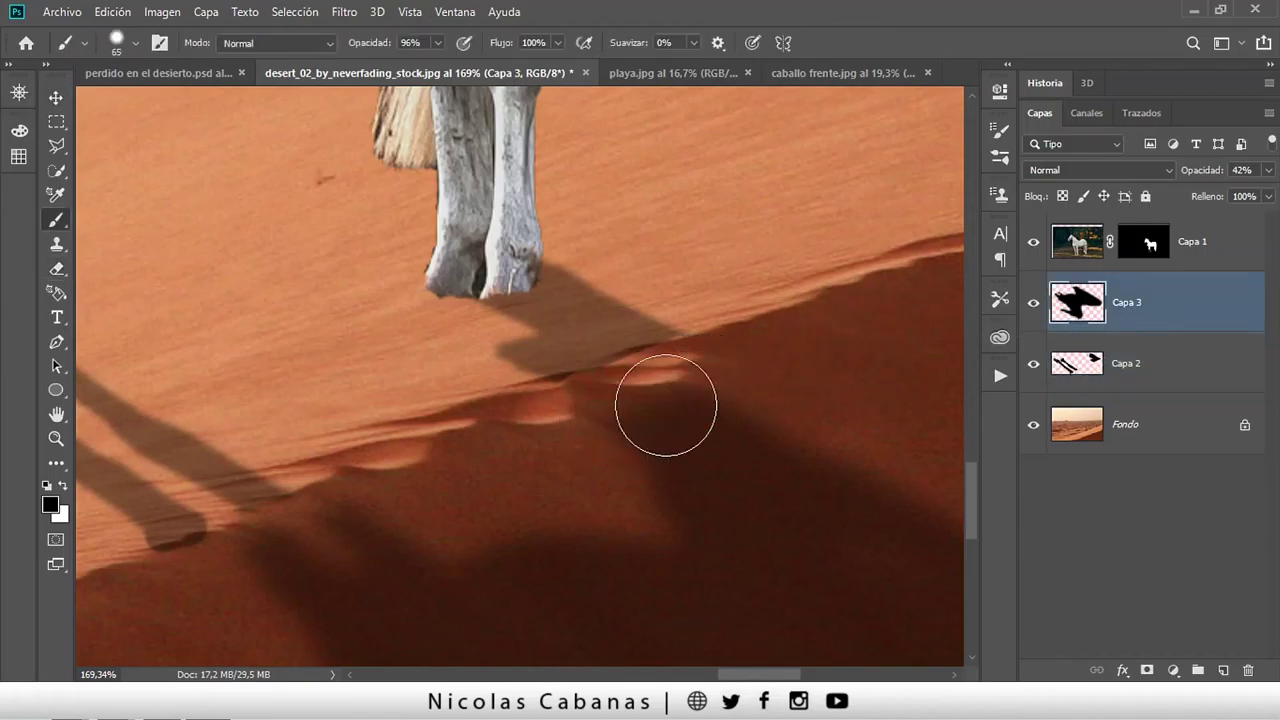
left_click_drag(663, 400, 717, 504)
scroll(717, 504, "down", 3)
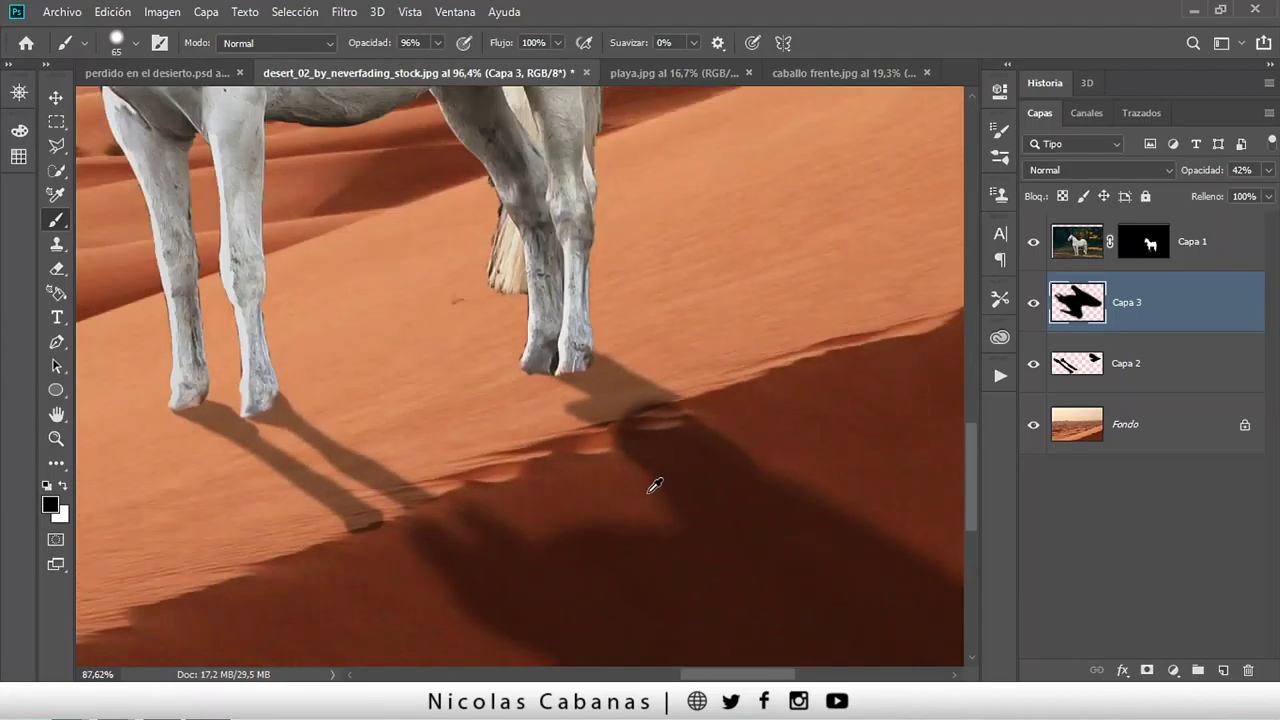
scroll(651, 486, "down", 2)
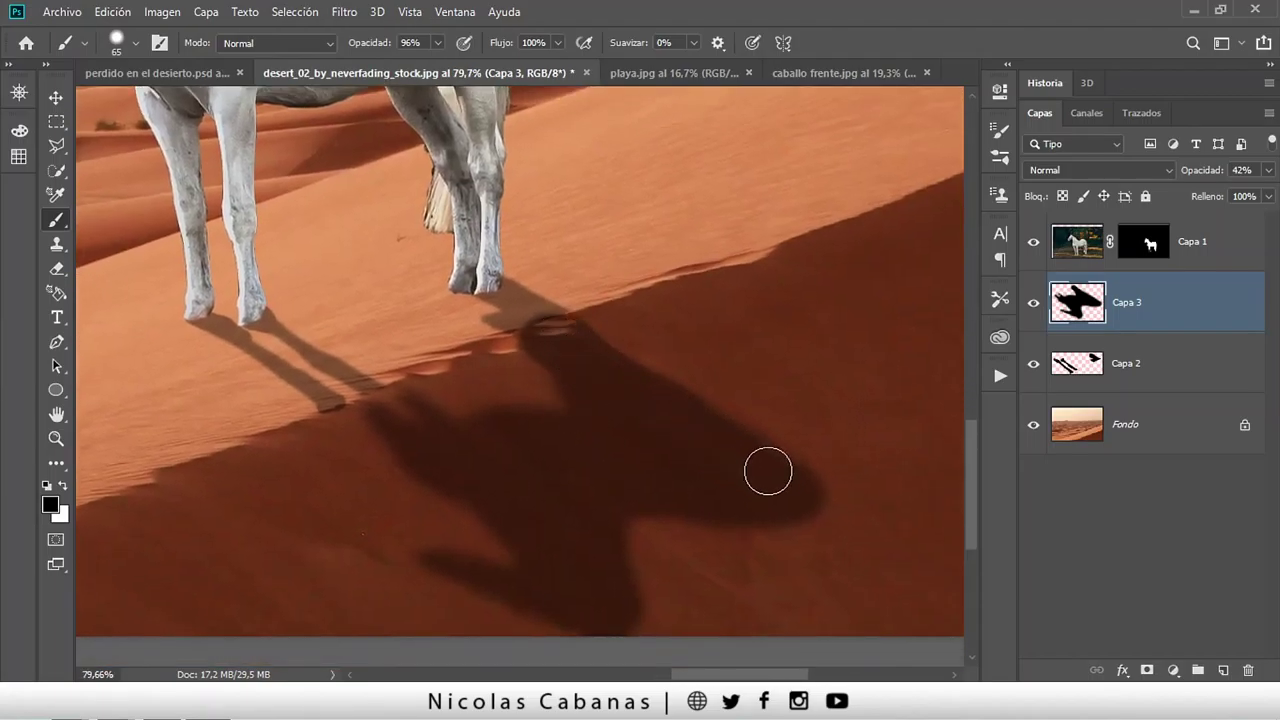
mouse_move(828, 552)
left_mouse_down()
mouse_move(626, 511)
mouse_move(634, 524)
left_mouse_up()
left_click_drag(651, 583, 648, 608)
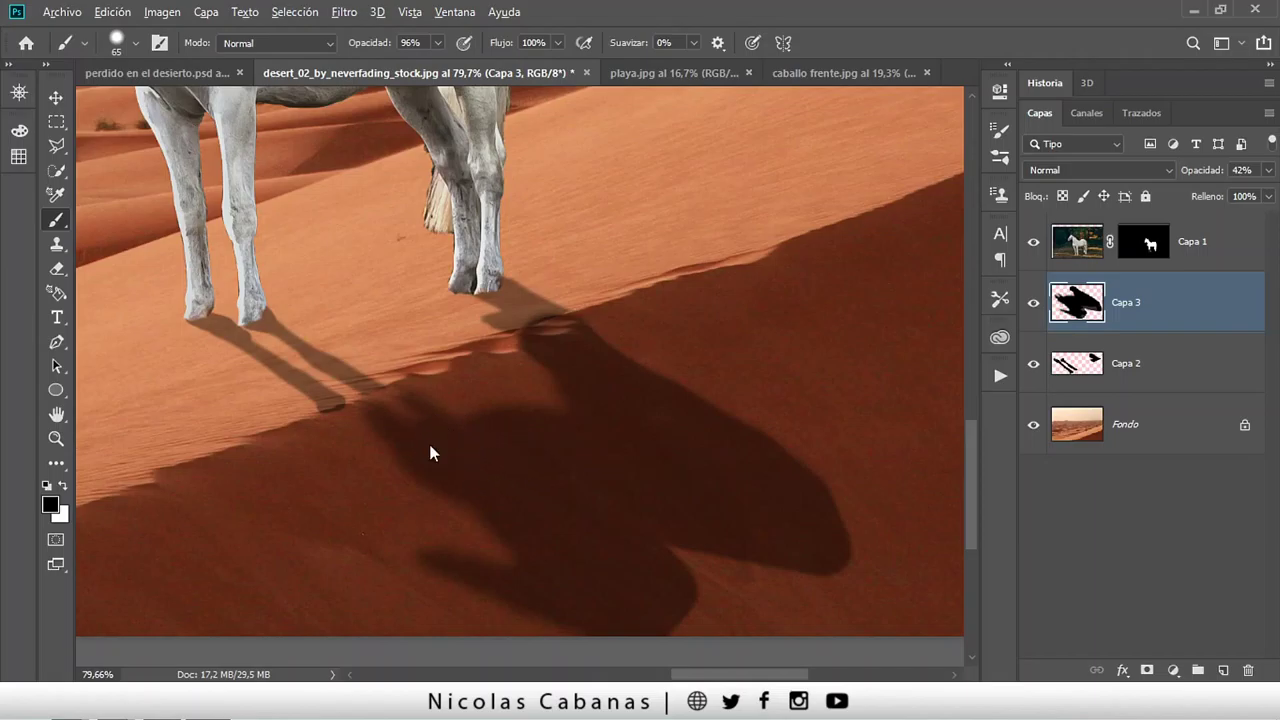
Darken the horse's shadow on Capa 3 with a smaller brush, then erase its lower-right and bottom edges.
key("bracketleft")
key("bracketleft")
key("bracketleft")
mouse_move(346, 416)
left_mouse_down()
mouse_move(434, 477)
mouse_move(347, 423)
left_mouse_up()
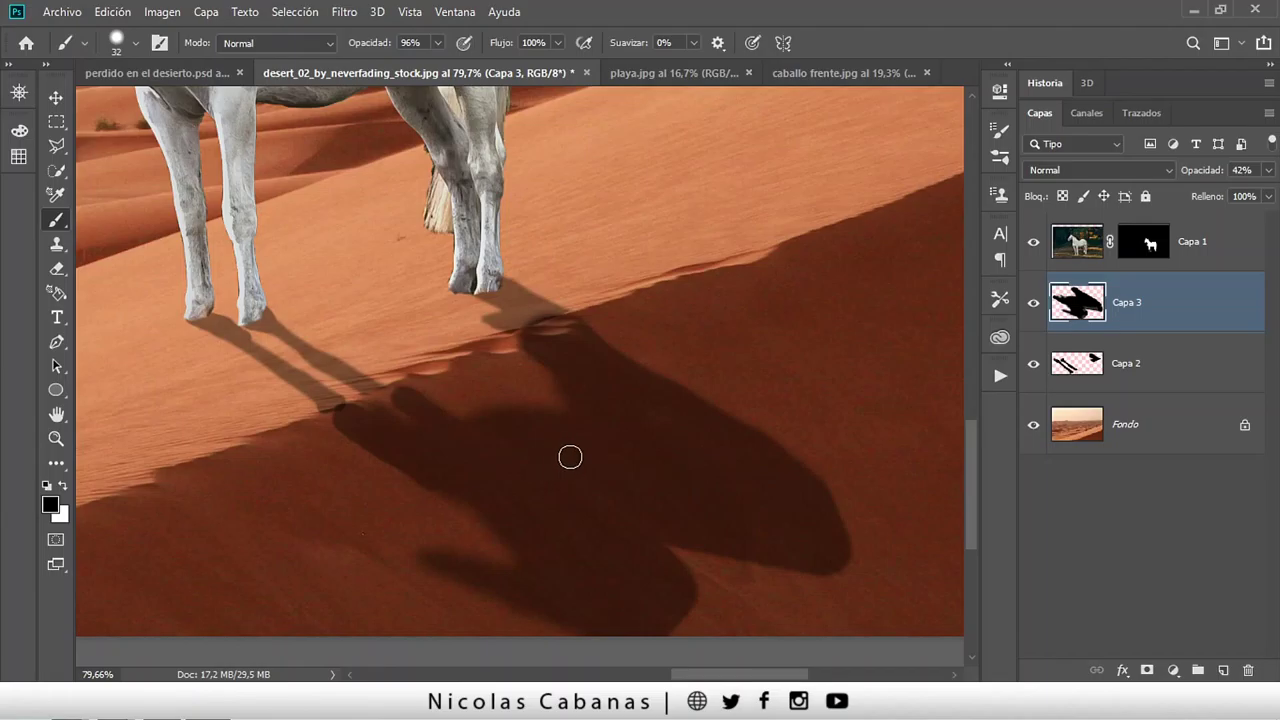
key("e")
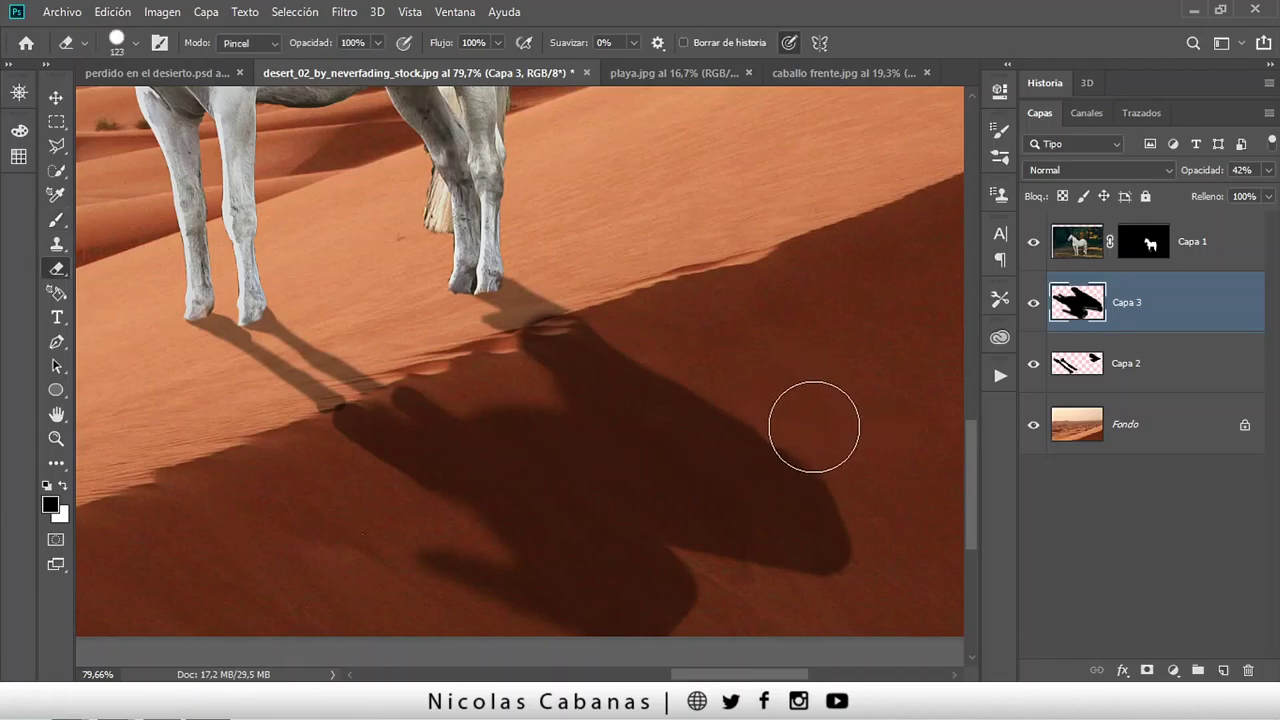
right_click(857, 418)
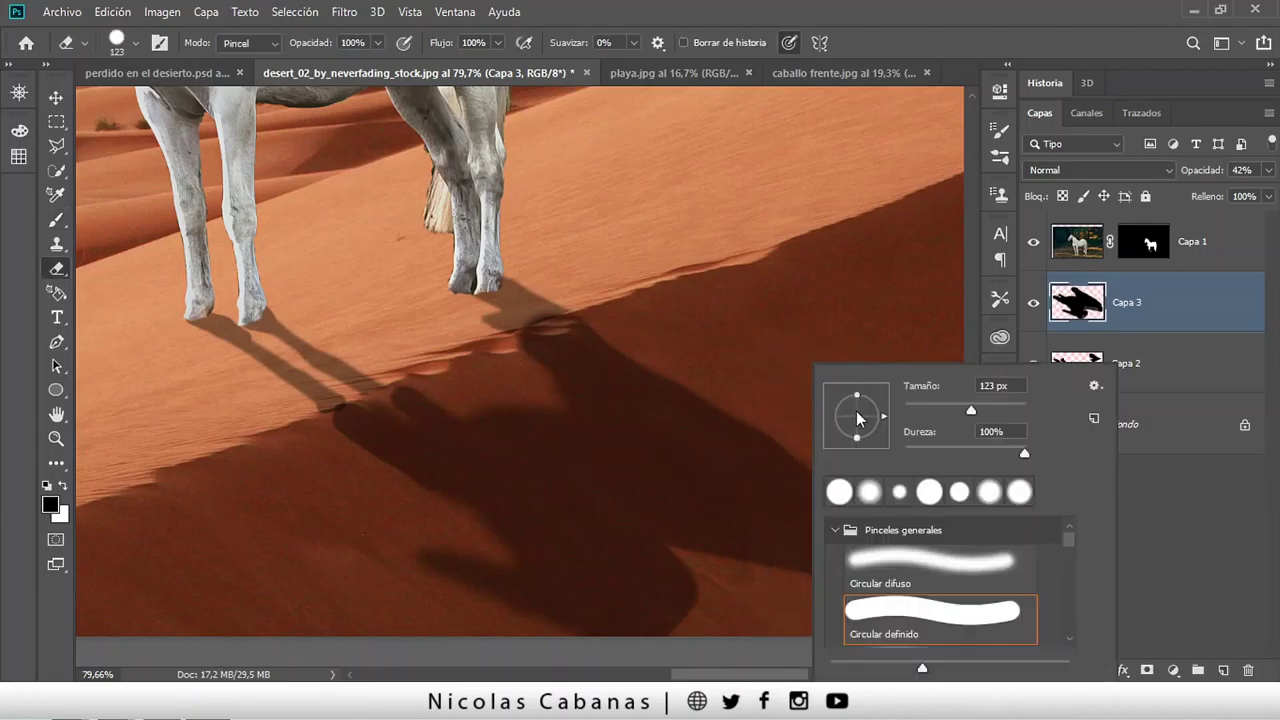
left_click(814, 323)
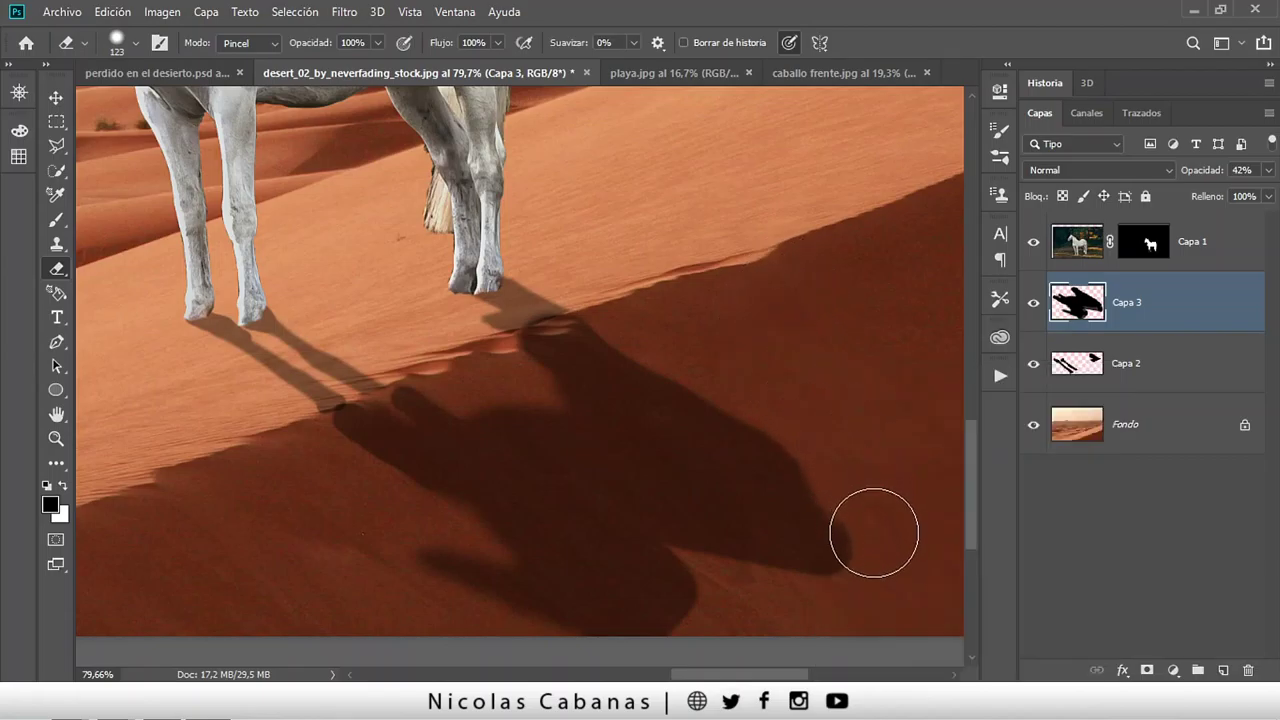
mouse_move(751, 549)
left_mouse_down()
mouse_move(689, 547)
mouse_move(740, 560)
left_mouse_up()
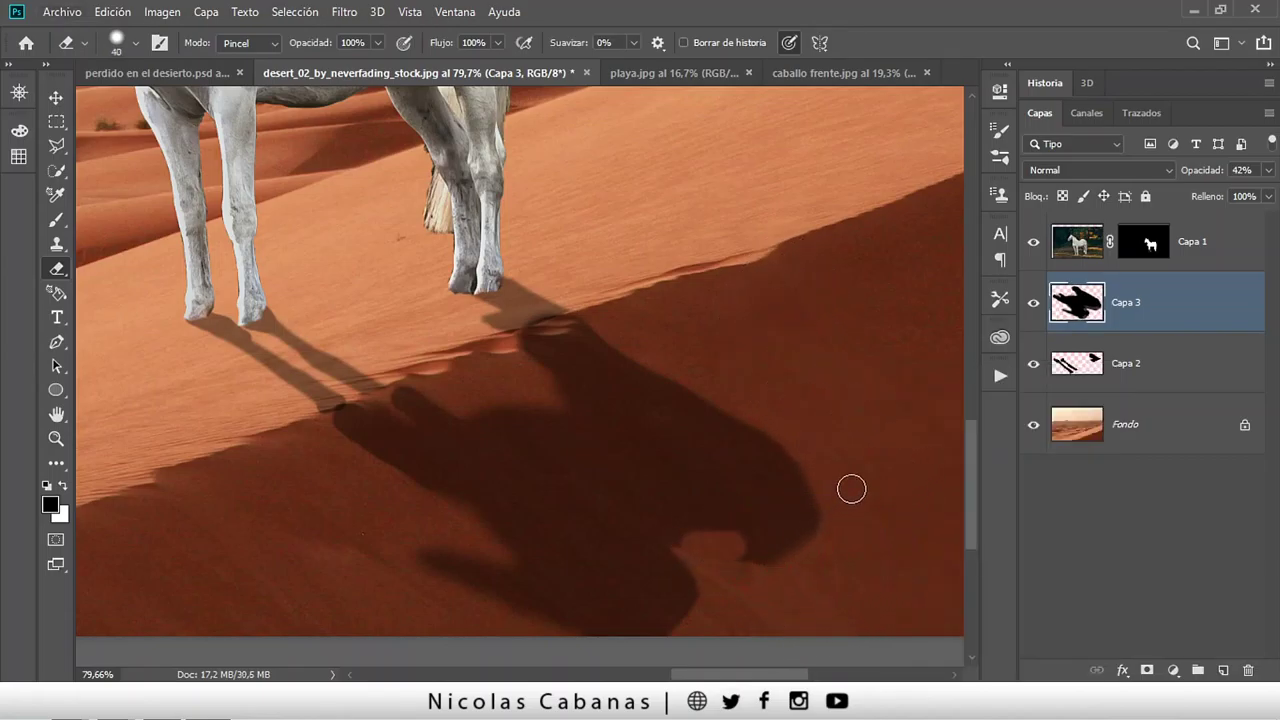
left_click_drag(815, 500, 760, 567)
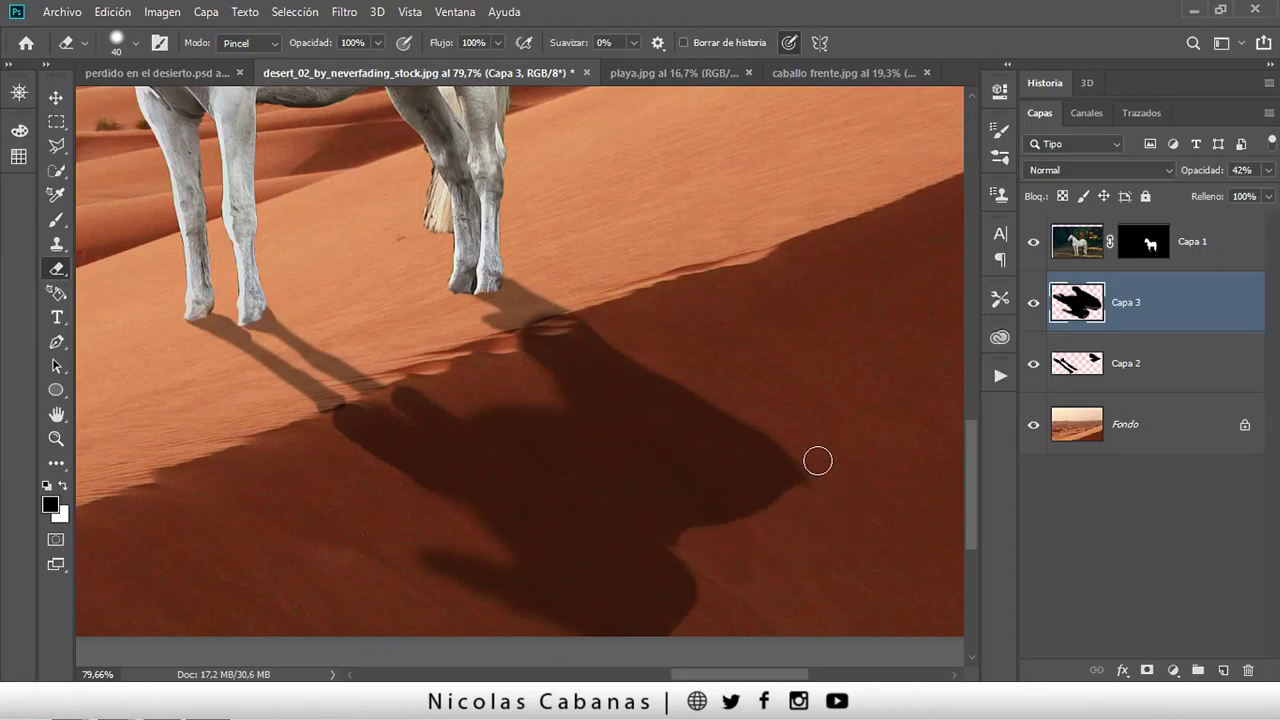
left_click_drag(696, 629, 656, 621)
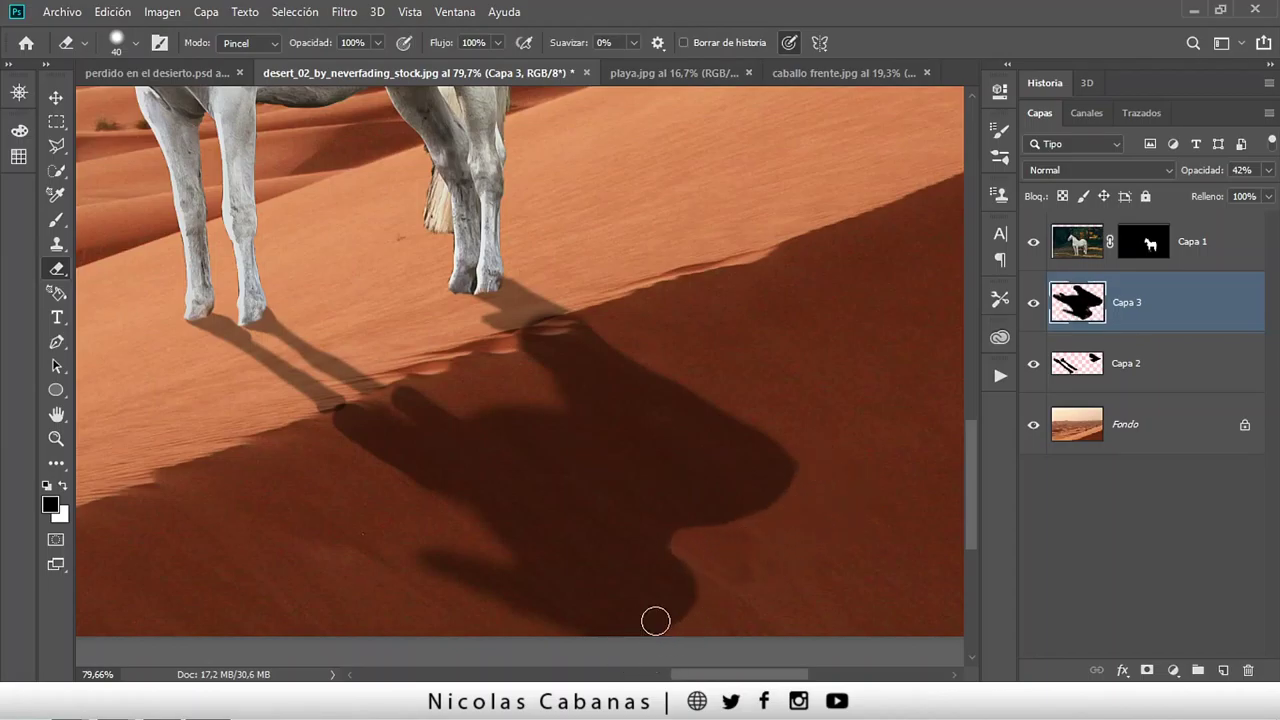
Apply a -66°, 47-pixel Motion Blur to the horse's shadow on Capa 3.
left_click(335, 14)
mouse_move(372, 224)
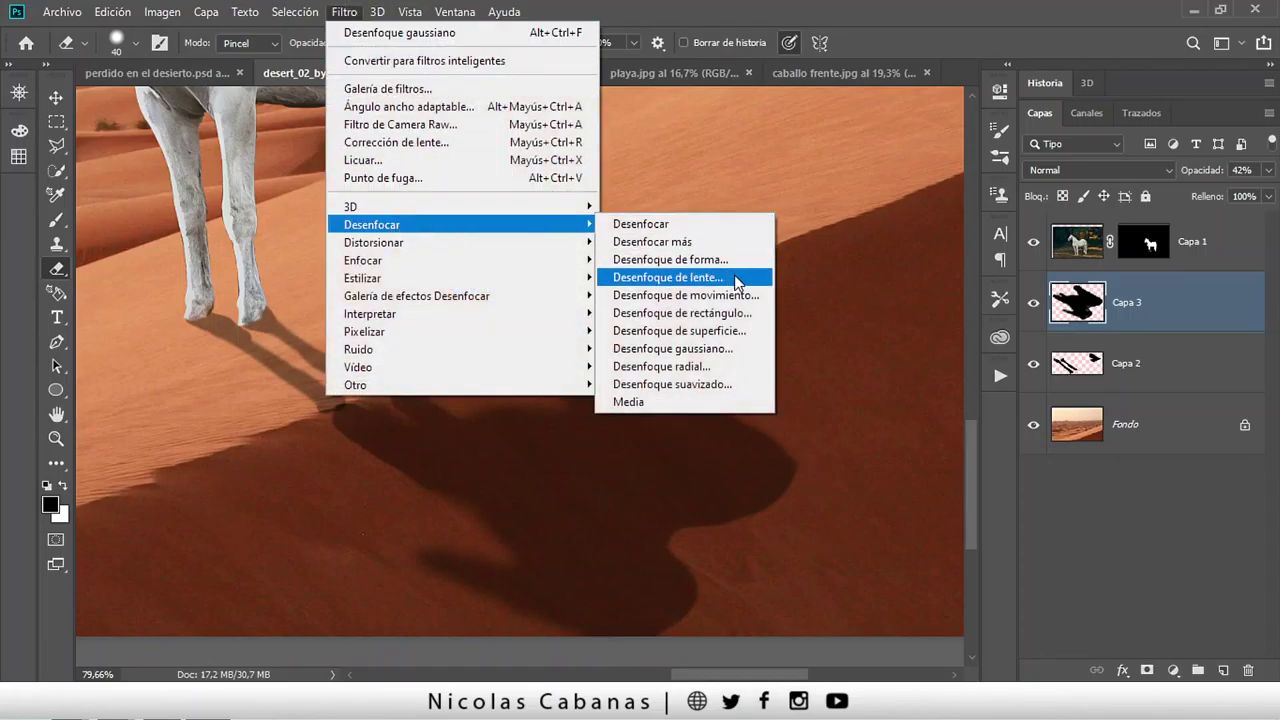
left_click(700, 295)
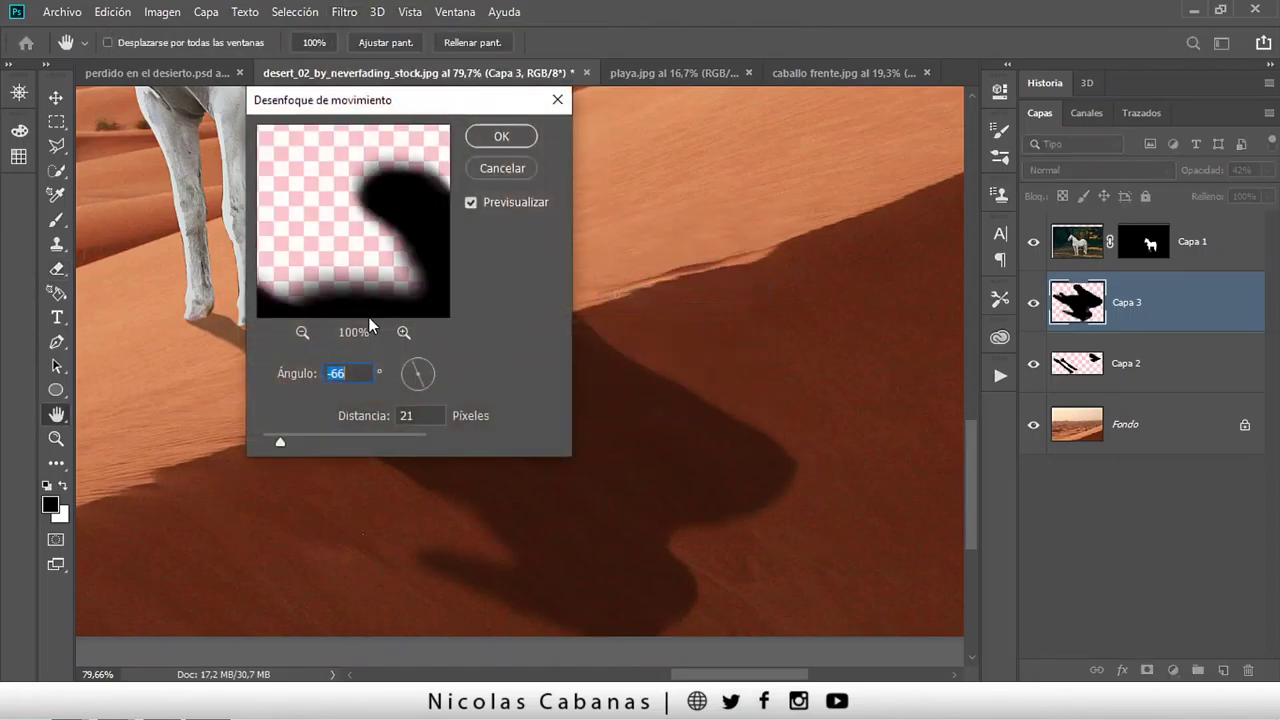
left_click_drag(290, 443, 304, 441)
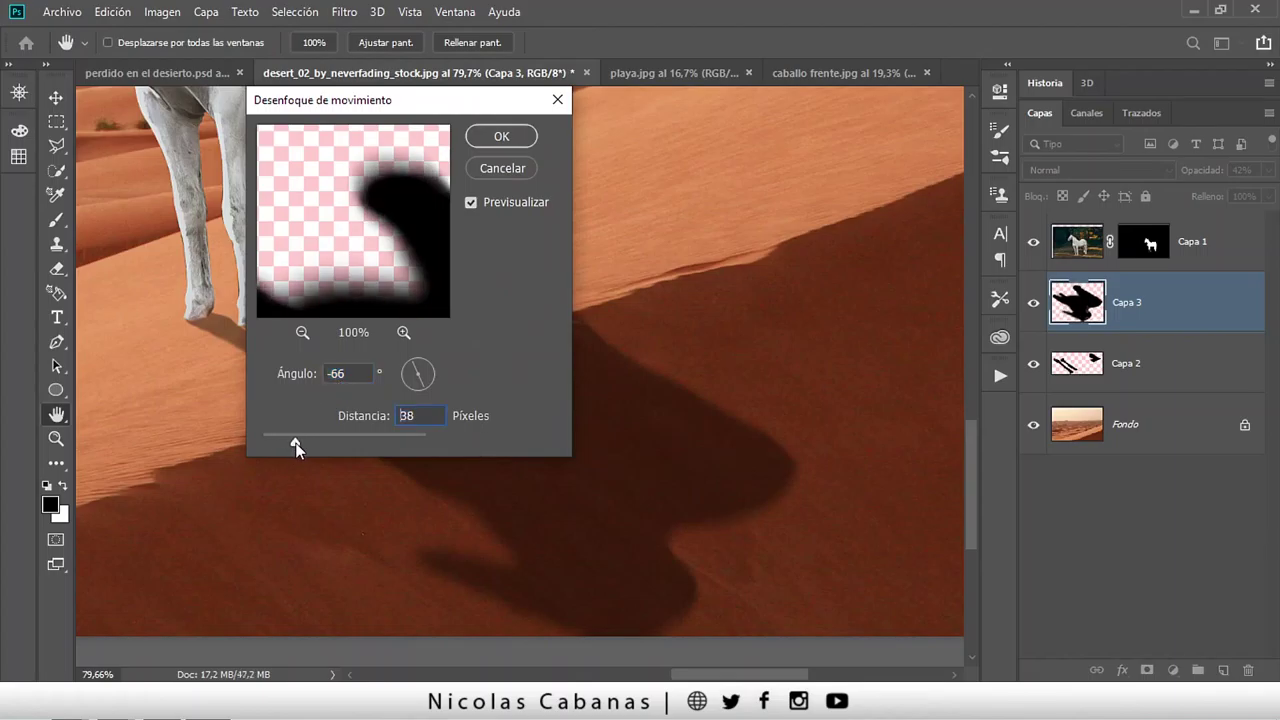
mouse_move(383, 259)
left_mouse_down()
mouse_move(346, 260)
mouse_move(354, 157)
mouse_move(423, 179)
left_mouse_up()
left_click(501, 137)
key("e")
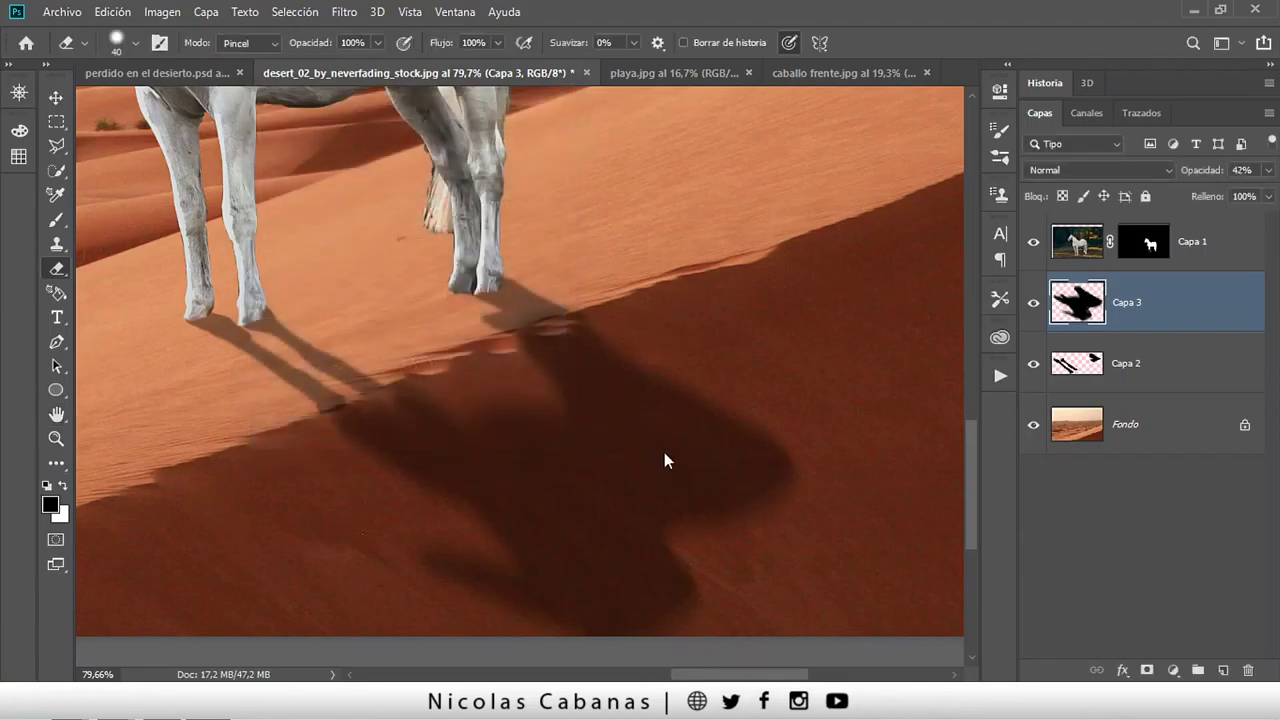
key("z")
left_click_drag(660, 486, 766, 549)
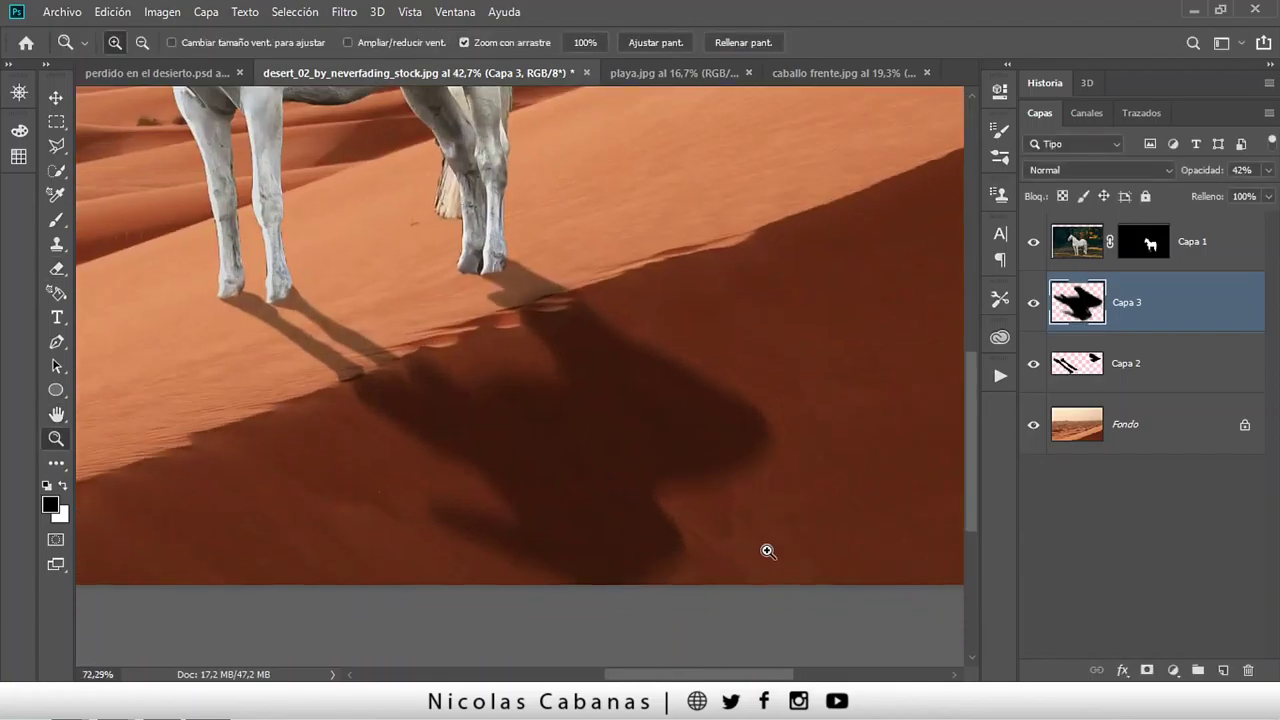
Reapply the Motion Blur at a stronger 127-pixel distance, then select Capa 2.
left_click(344, 11)
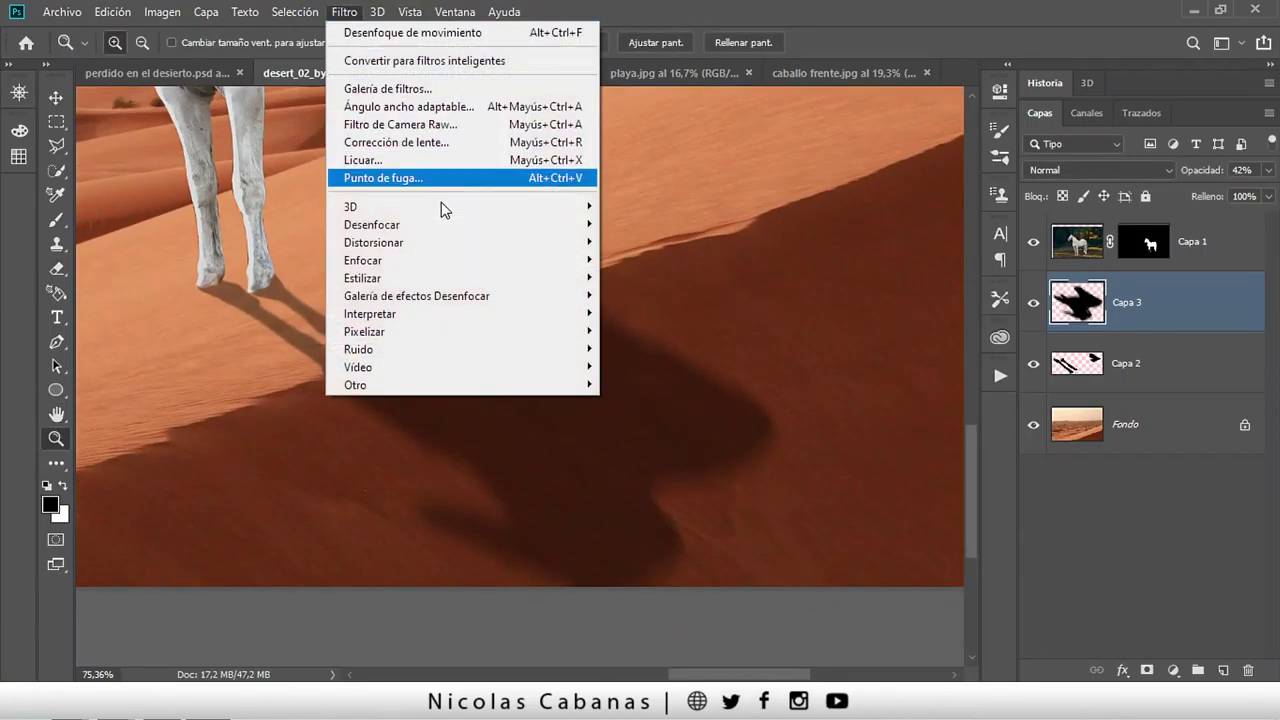
mouse_move(372, 224)
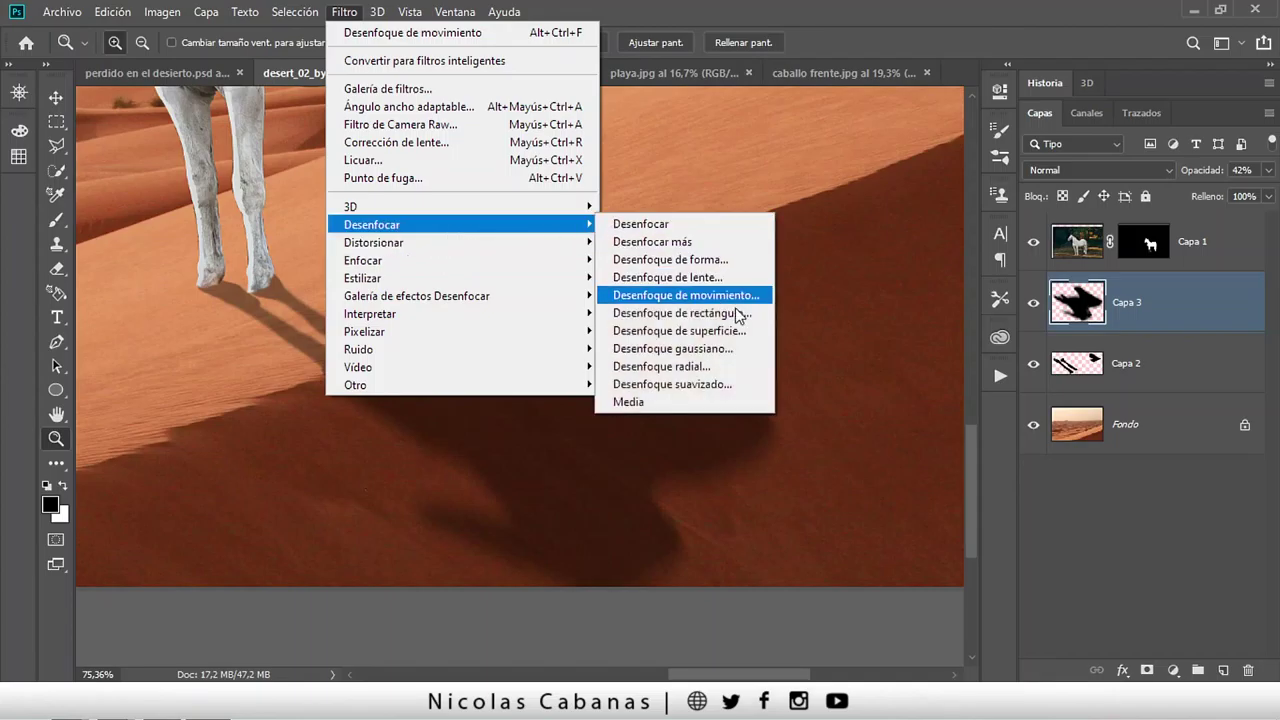
left_click(731, 294)
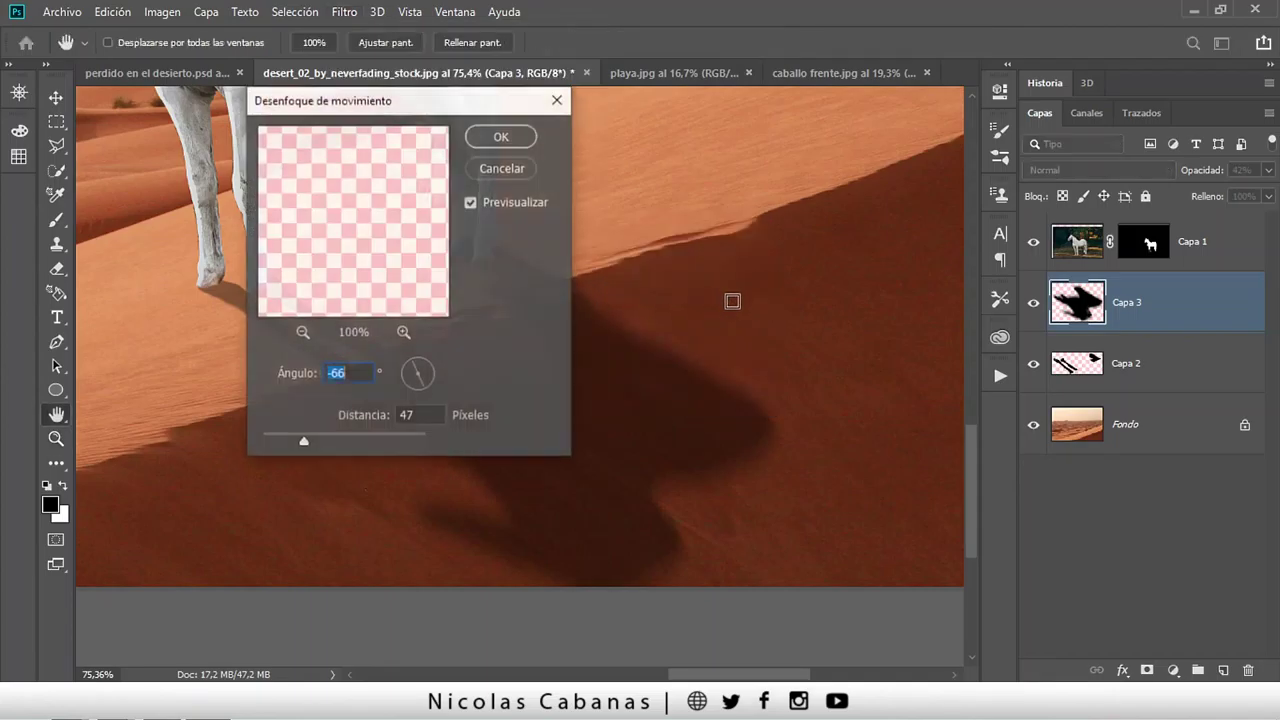
left_click_drag(328, 441, 313, 440)
left_click(495, 136)
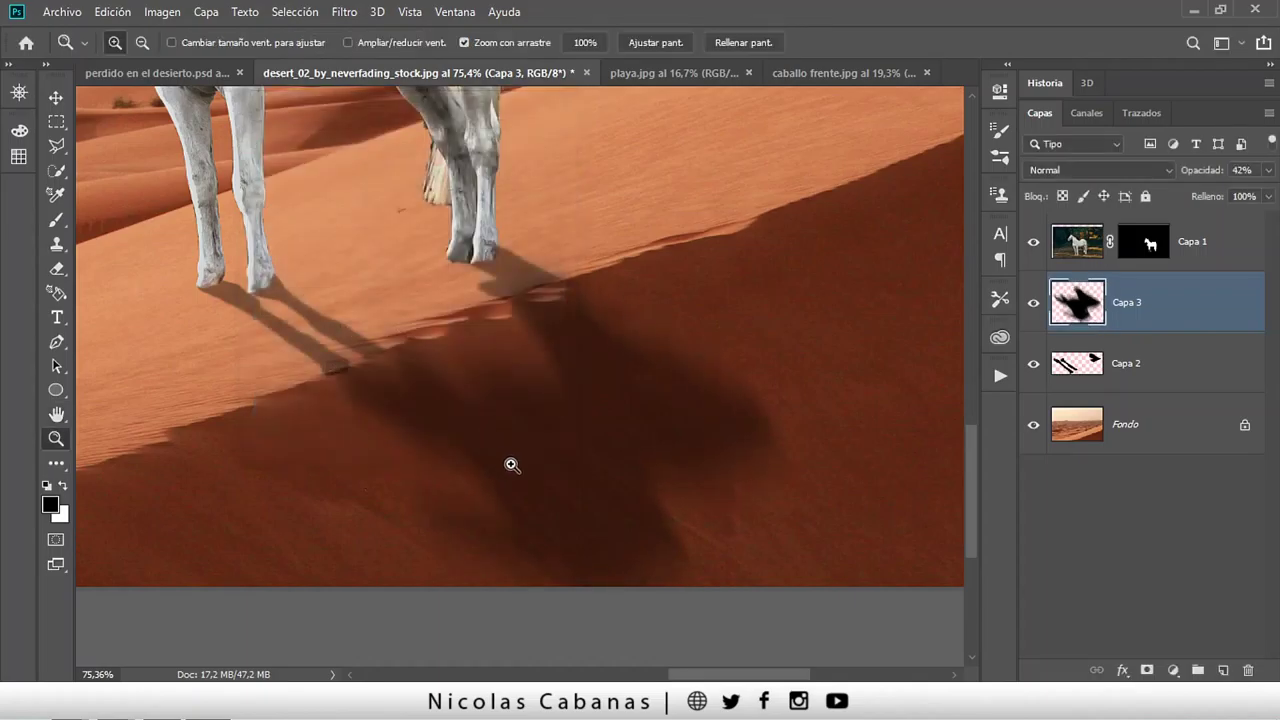
mouse_move(521, 441)
left_mouse_down()
mouse_move(574, 429)
mouse_move(514, 431)
left_mouse_up()
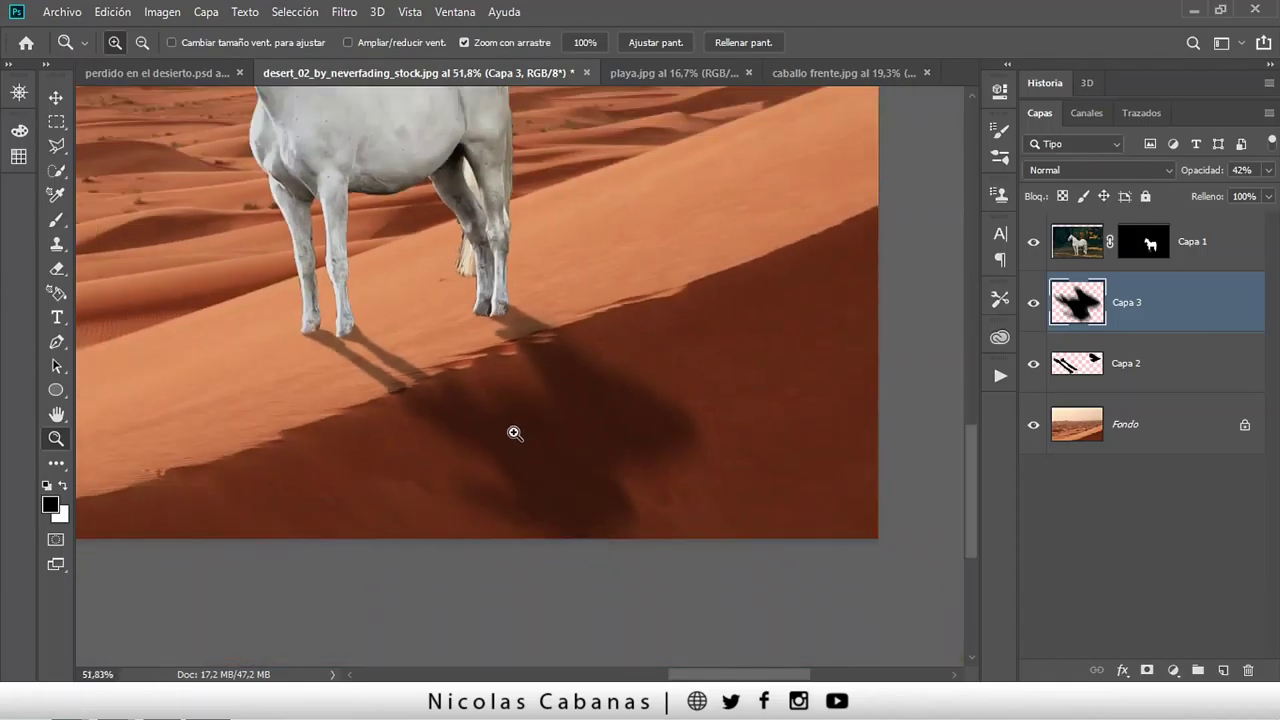
left_click_drag(448, 313, 519, 301)
left_click(1066, 360)
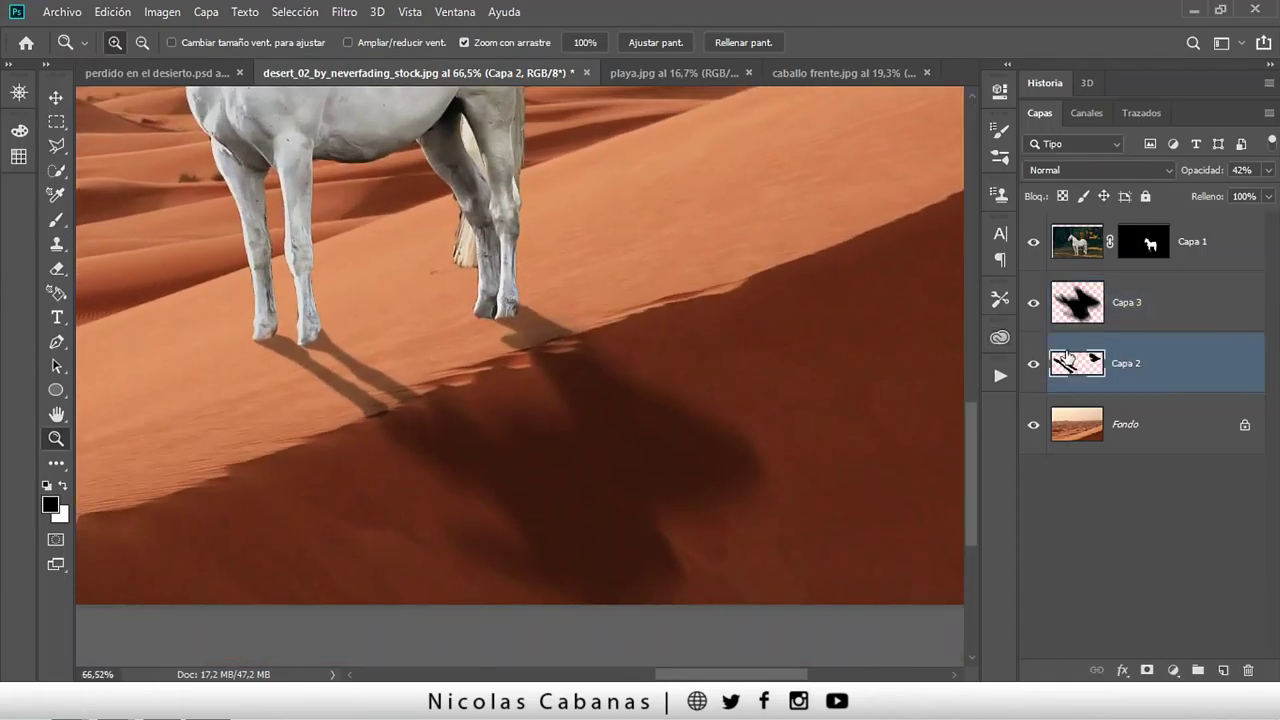
Give Capa 2's leg shadows a light -66°, 21-pixel Motion Blur.
left_click(344, 11)
mouse_move(372, 224)
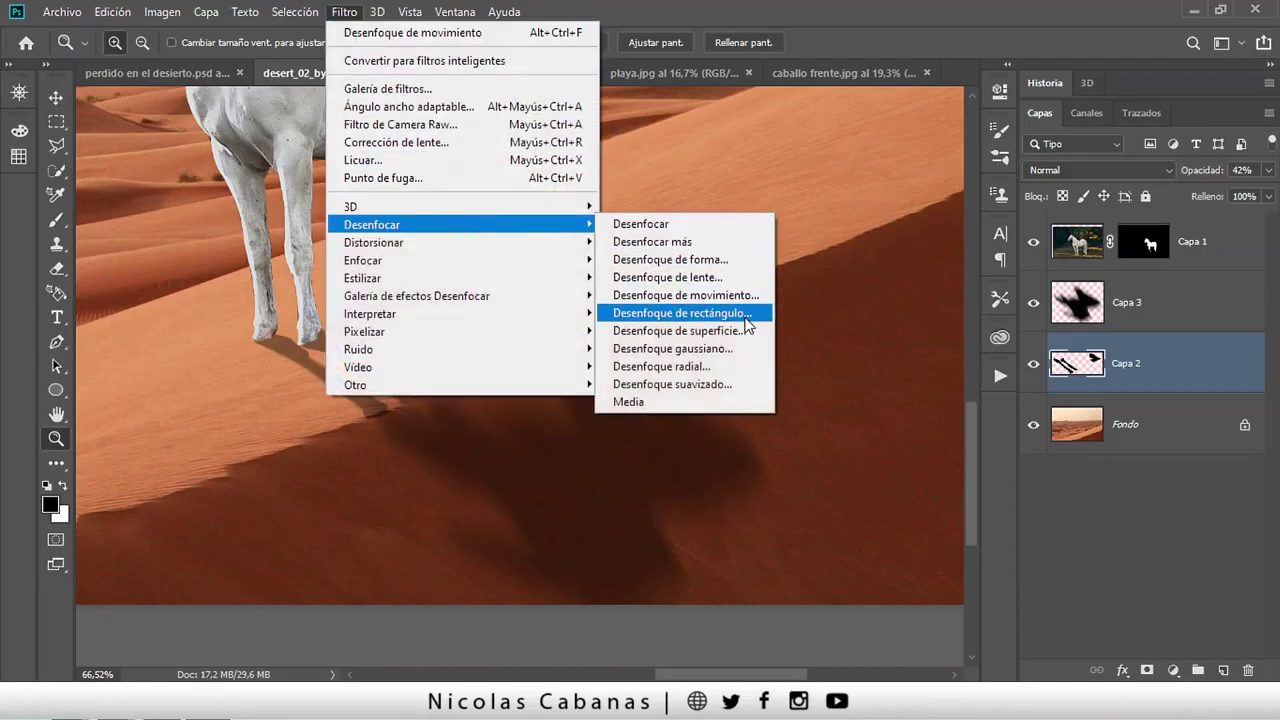
left_click(745, 296)
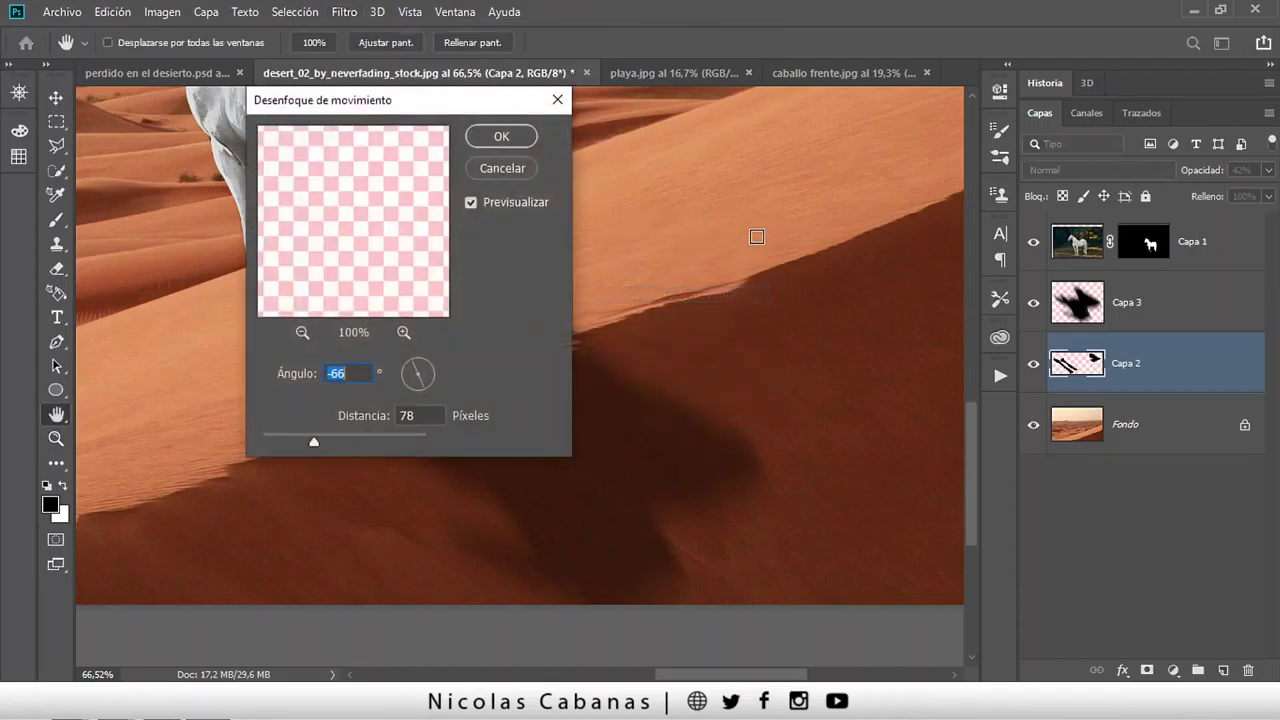
left_click_drag(400, 97, 825, 98)
left_click_drag(712, 431, 696, 433)
left_click(932, 128)
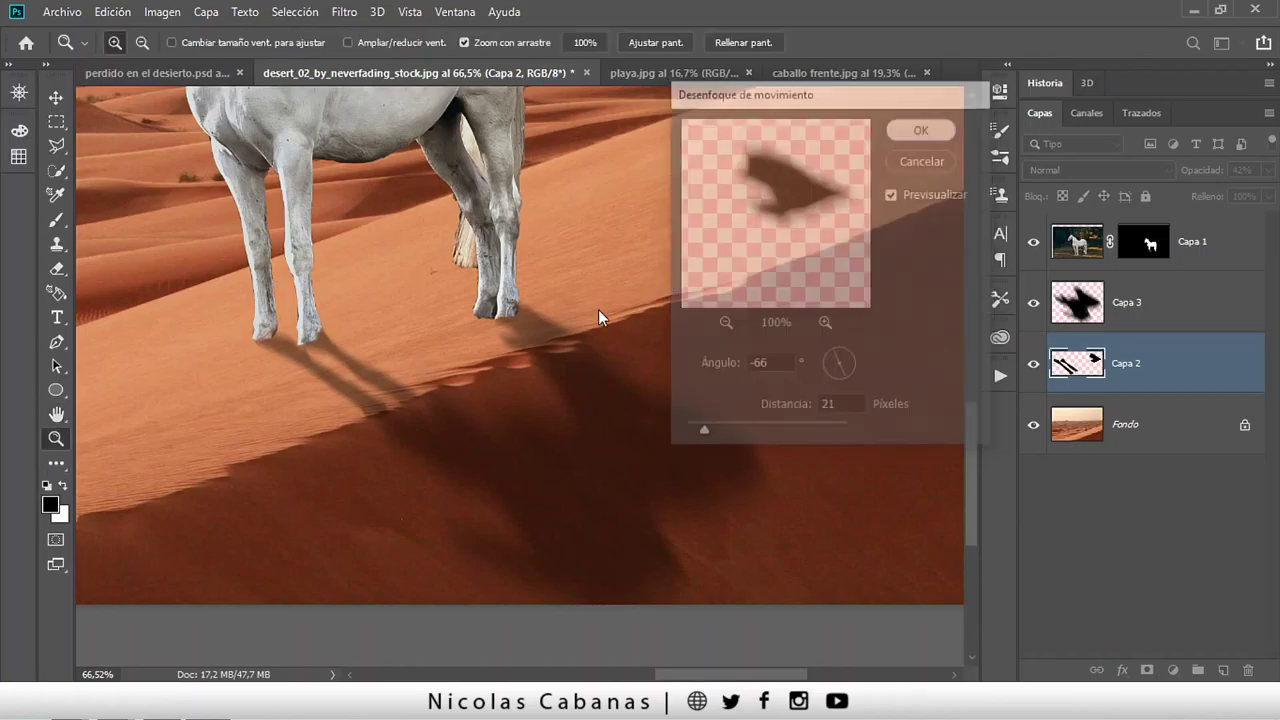
Zoom out to the whole horse, pick the Move tool and bring up playa.jpg.
key("z")
left_click_drag(416, 416, 492, 410)
mouse_move(437, 421)
left_mouse_down()
mouse_move(386, 437)
mouse_move(386, 414)
mouse_move(575, 361)
mouse_move(522, 372)
mouse_move(548, 410)
left_mouse_up()
key("v")
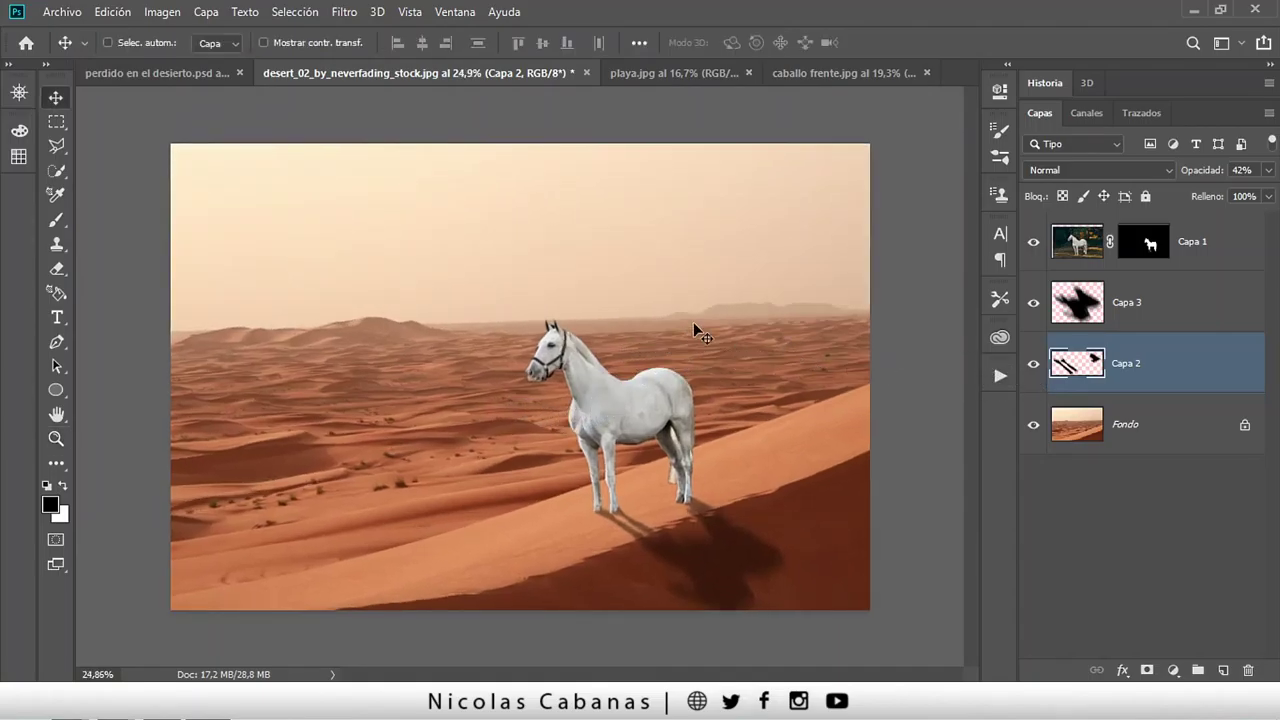
left_click(648, 72)
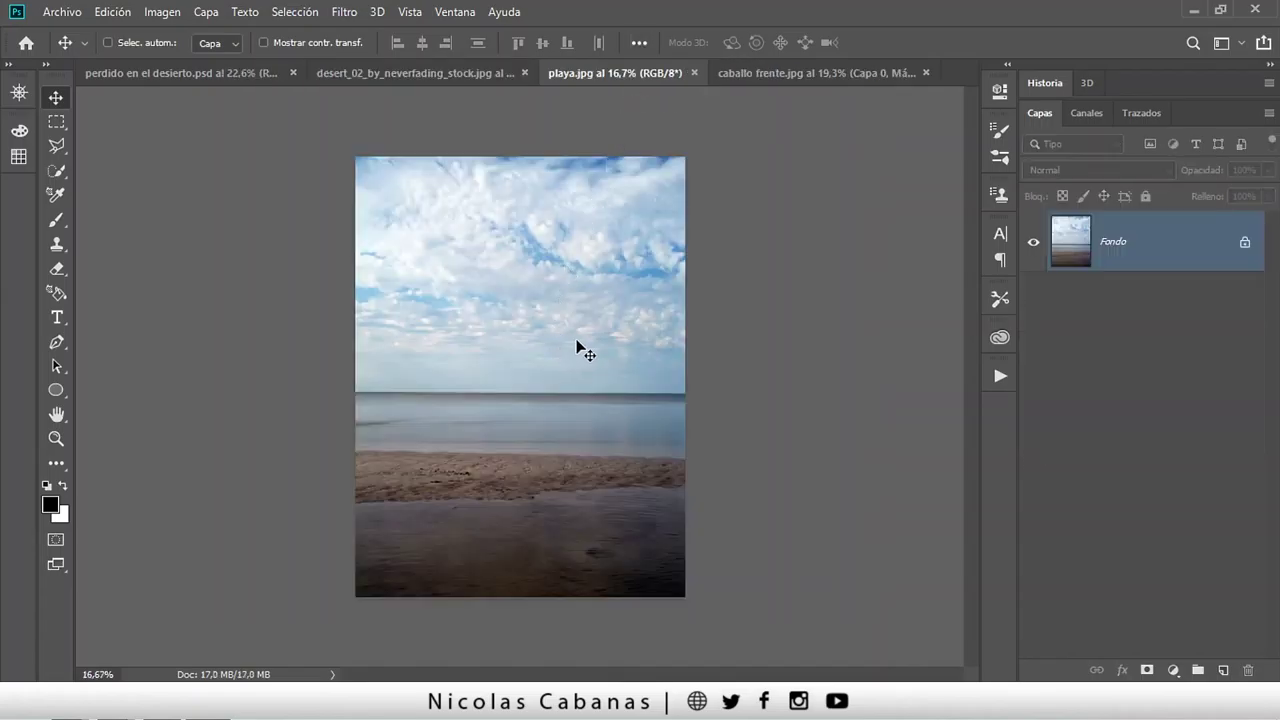
Drag the beach photo into the desert document as Capa 4 below Capa 2.
mouse_move(566, 297)
left_mouse_down()
mouse_move(401, 65)
mouse_move(560, 460)
left_mouse_up()
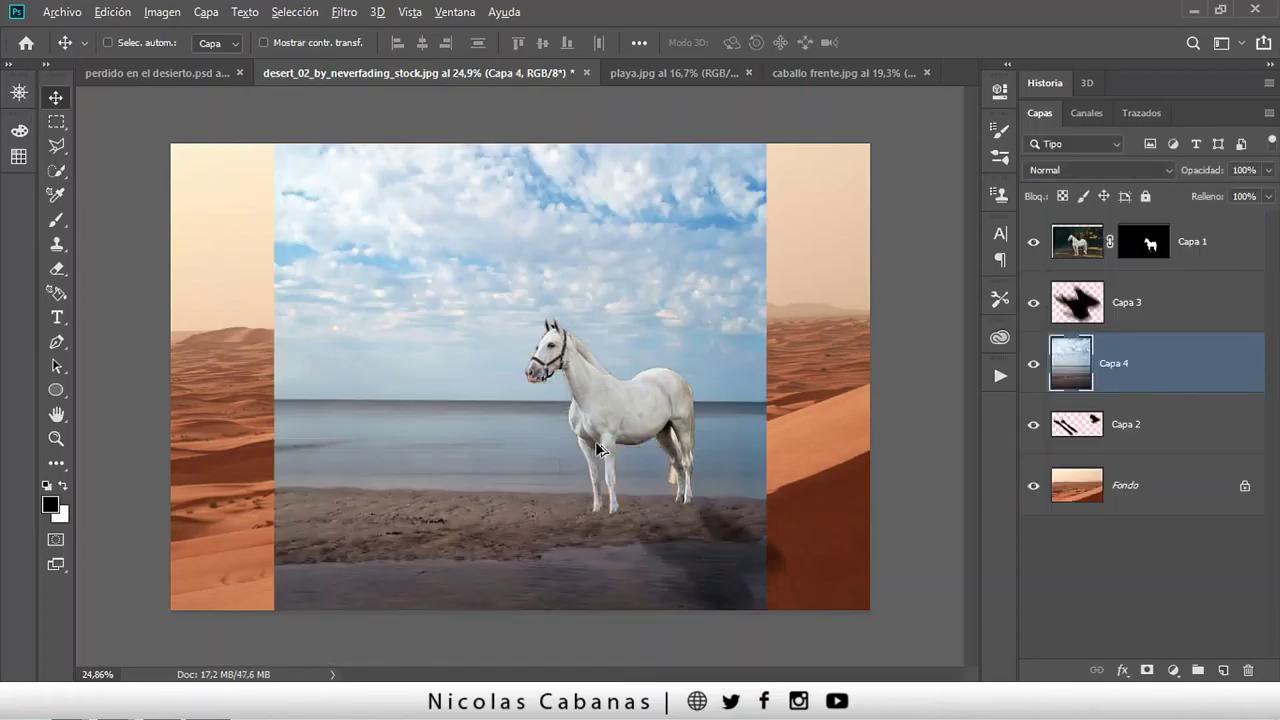
scroll(597, 449, "down", 5)
left_click_drag(1107, 362, 1100, 455)
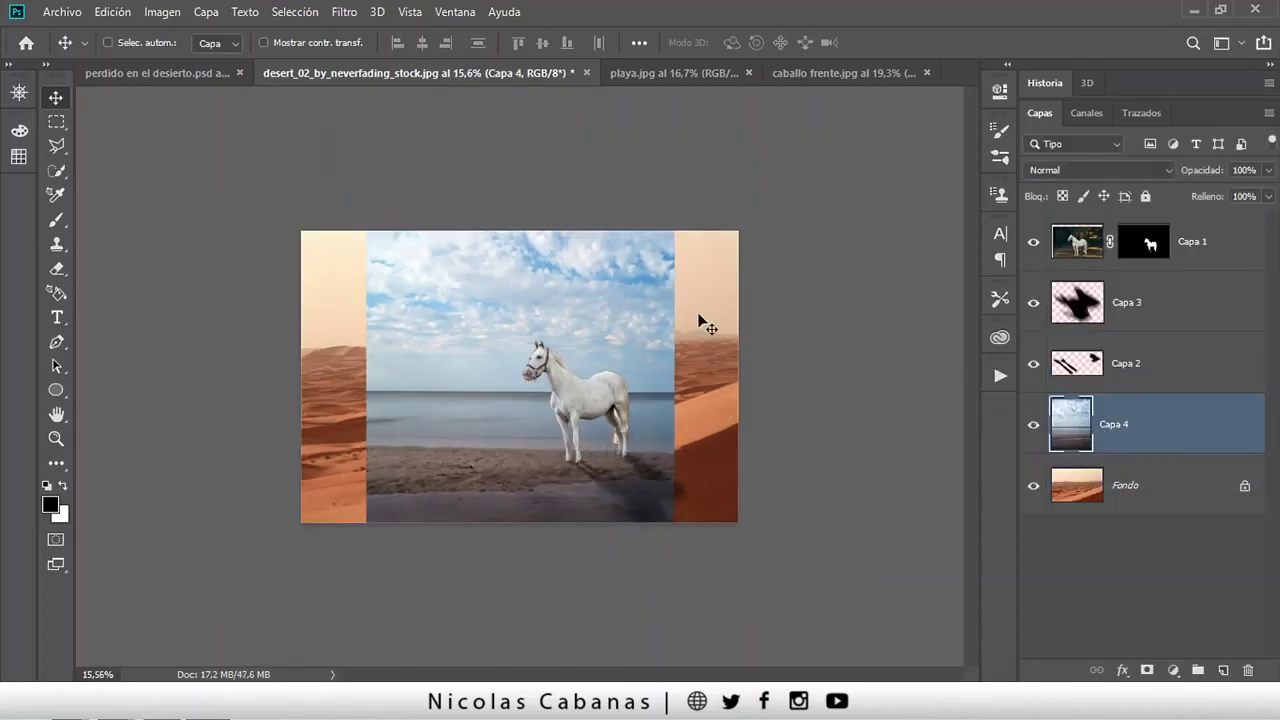
left_click_drag(590, 315, 520, 318)
Scale Capa 4 to about 146% so the sky fills the canvas, then hide it.
key("ctrl+t")
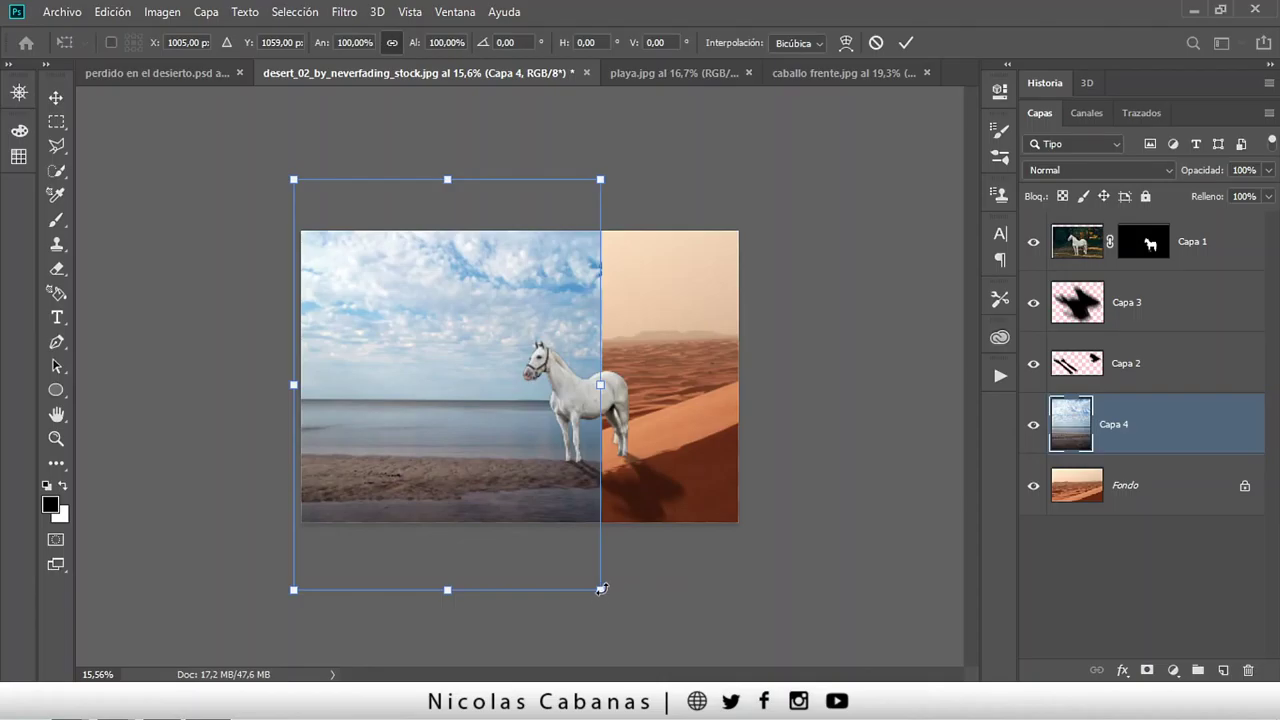
left_click_drag(600, 586, 795, 700)
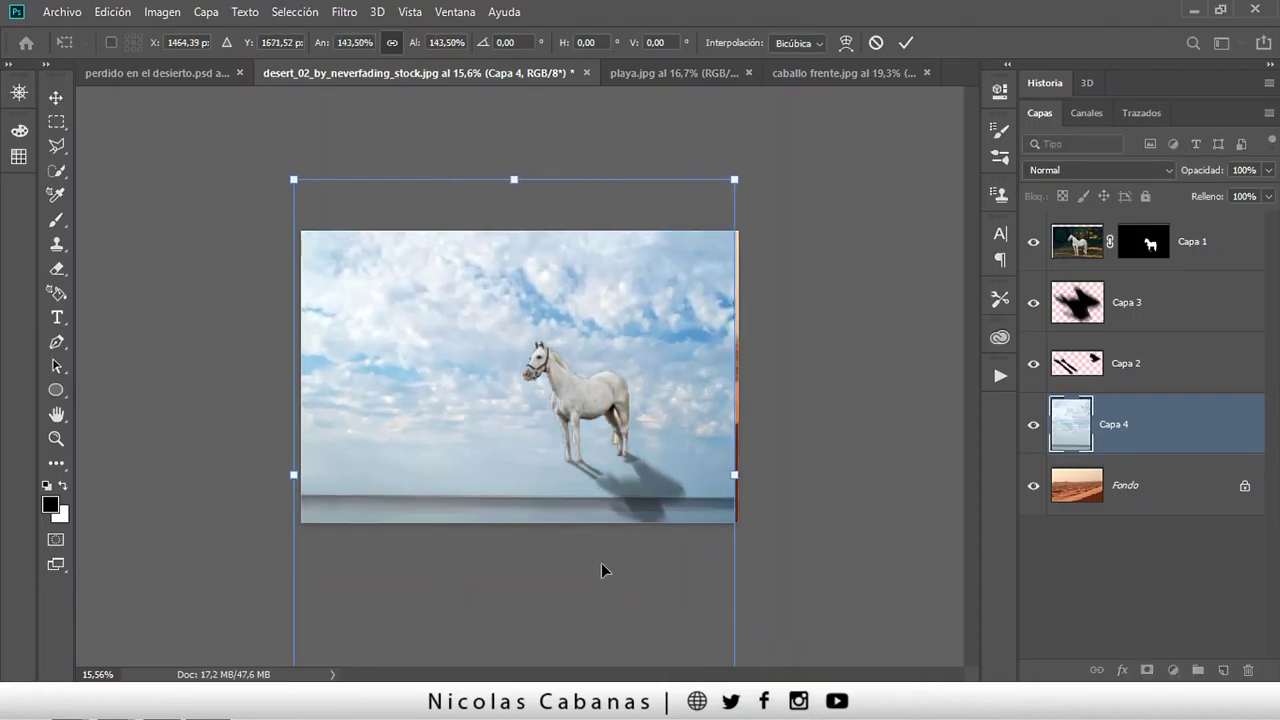
mouse_move(601, 563)
left_mouse_down()
mouse_move(612, 480)
mouse_move(600, 537)
left_mouse_up()
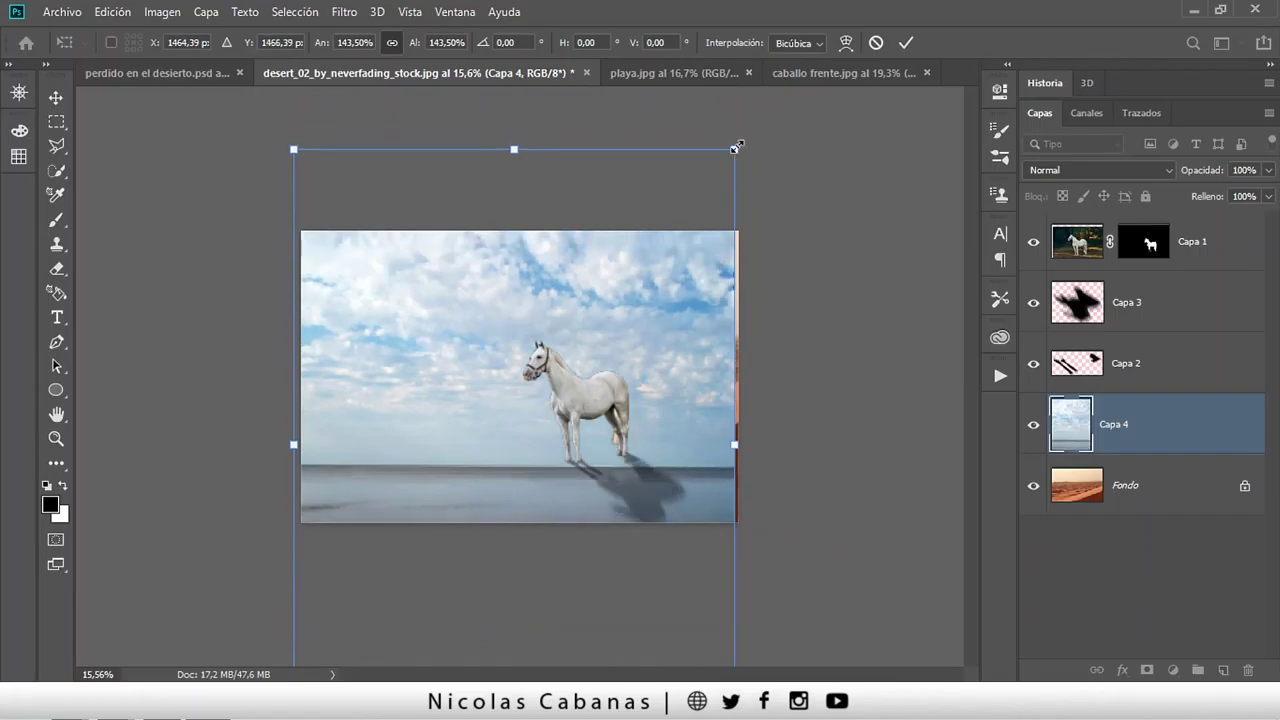
left_click_drag(734, 148, 742, 139)
key("Return")
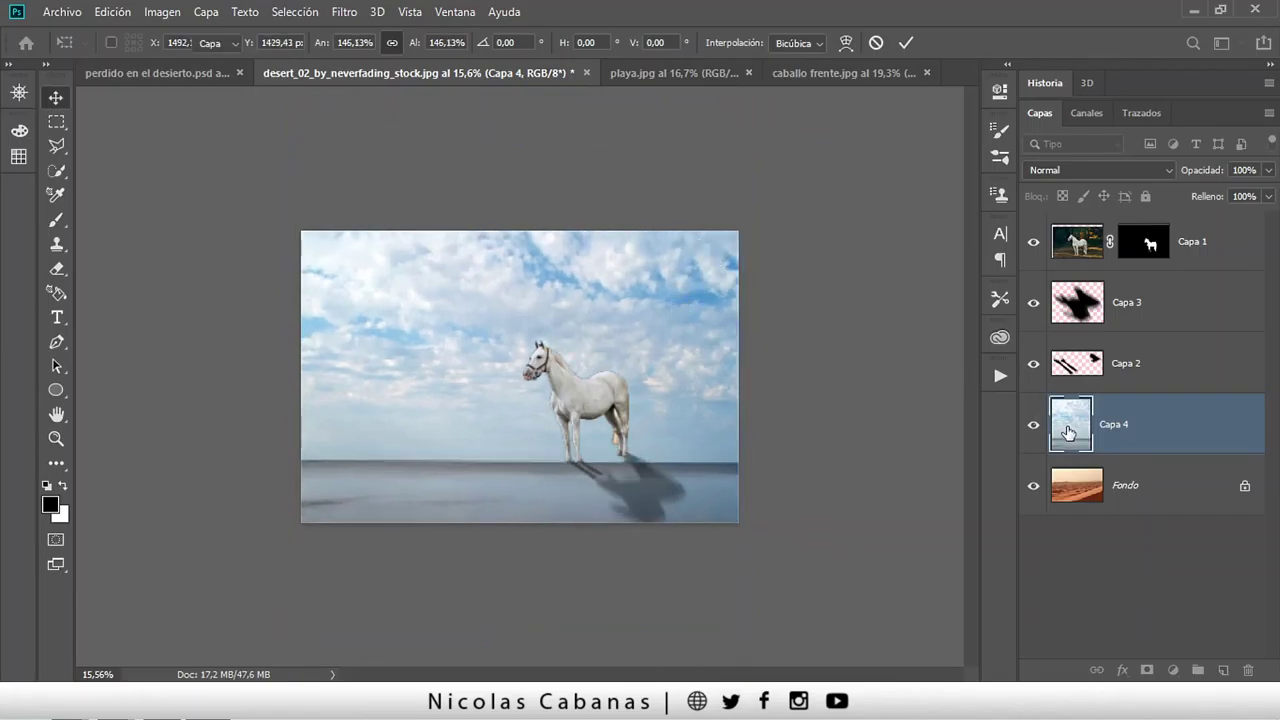
left_click(1033, 424)
key("z")
left_click(544, 321)
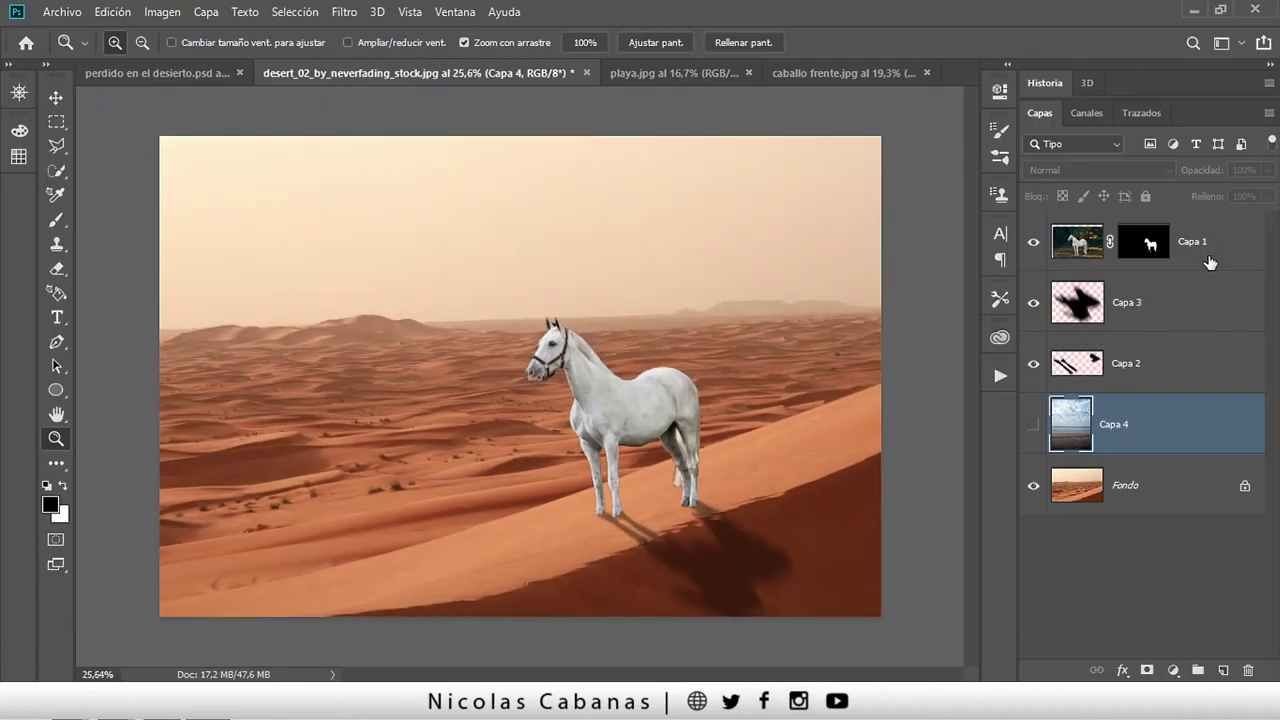
left_click(1181, 246)
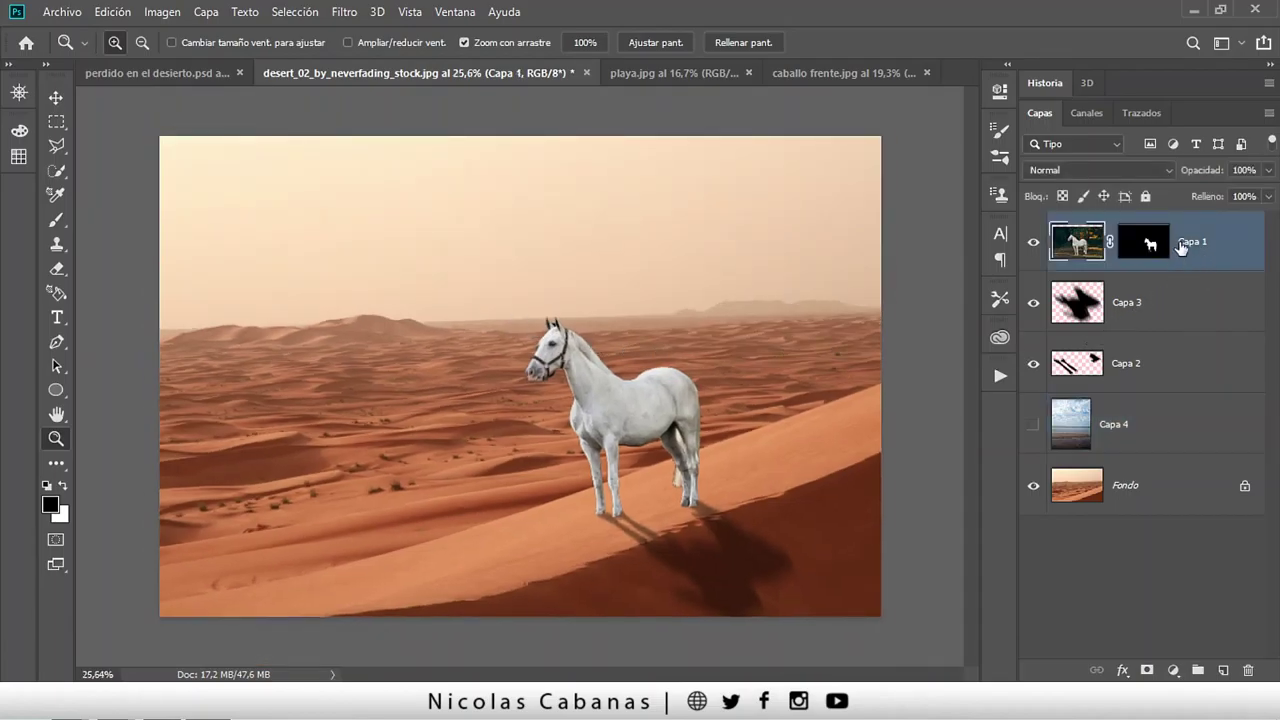
Add a Curves adjustment layer clipped to the Capa 1 horse layer.
left_click(1173, 670)
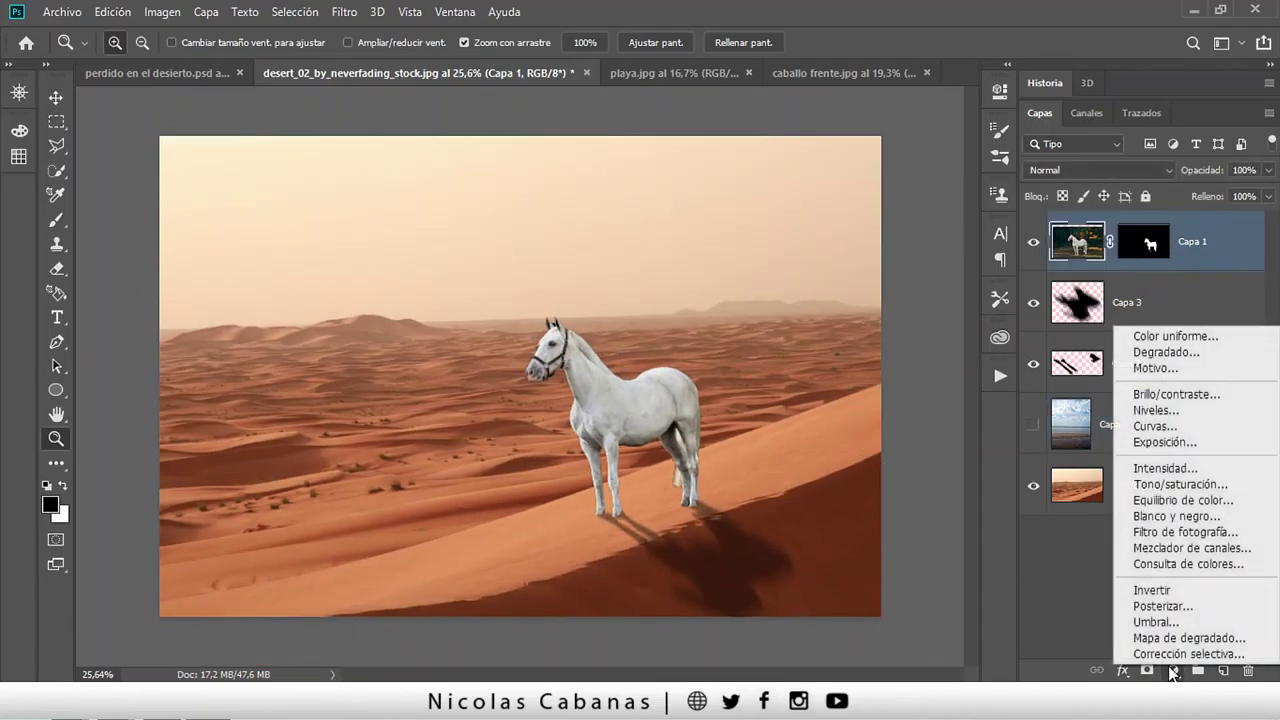
left_click(1155, 426)
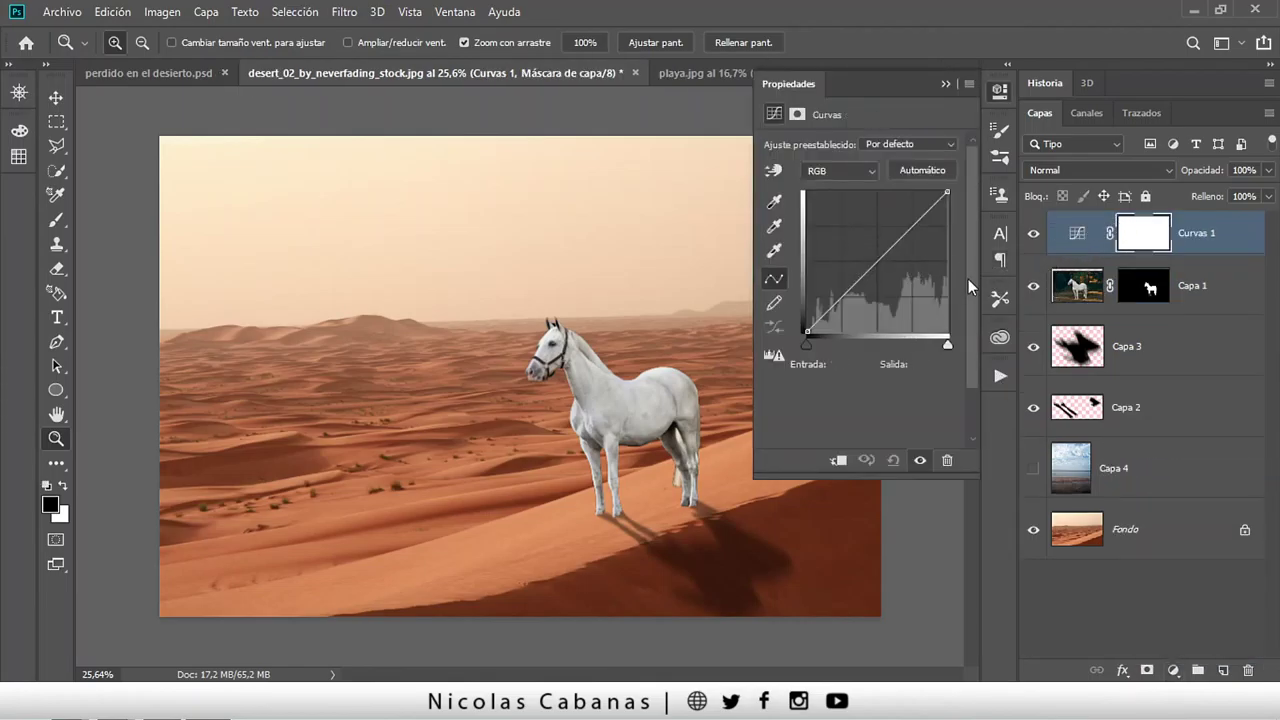
left_click(840, 461)
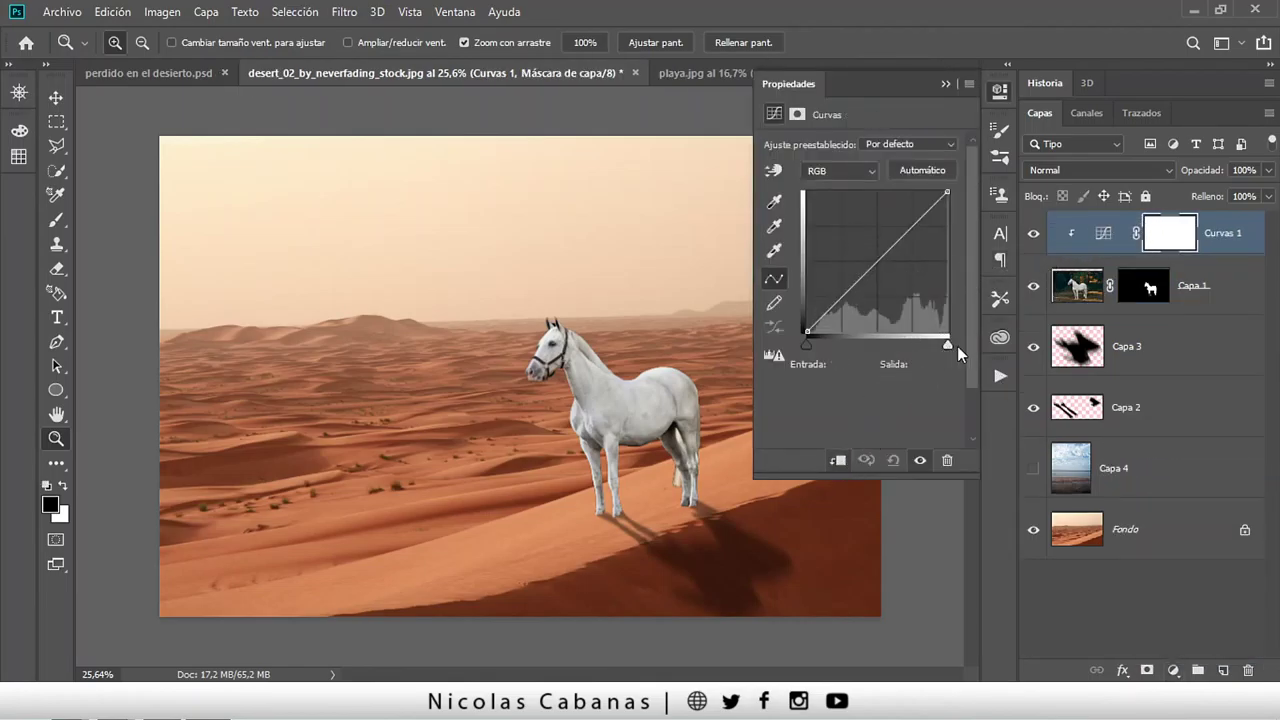
left_click_drag(631, 382, 720, 380)
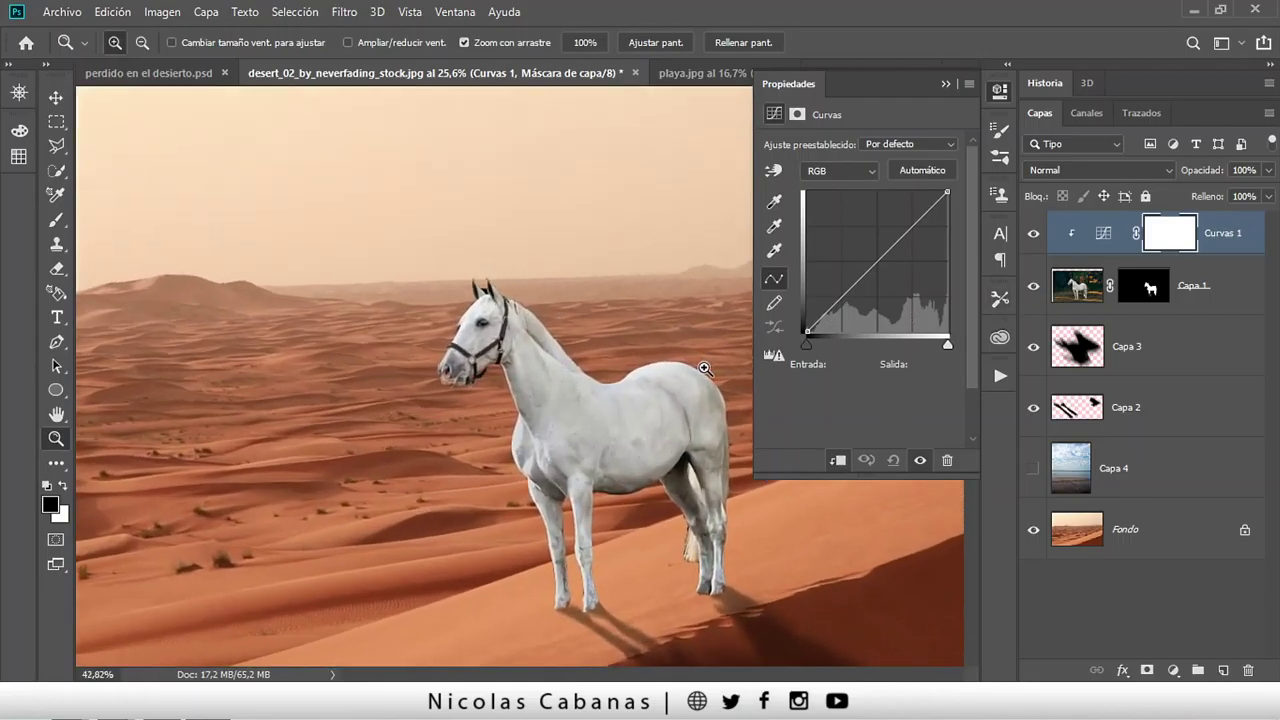
Raise the red curve, try then undo a green tweak, and lower the blue curve.
left_click(844, 176)
left_click(842, 196)
left_click_drag(860, 250, 860, 265)
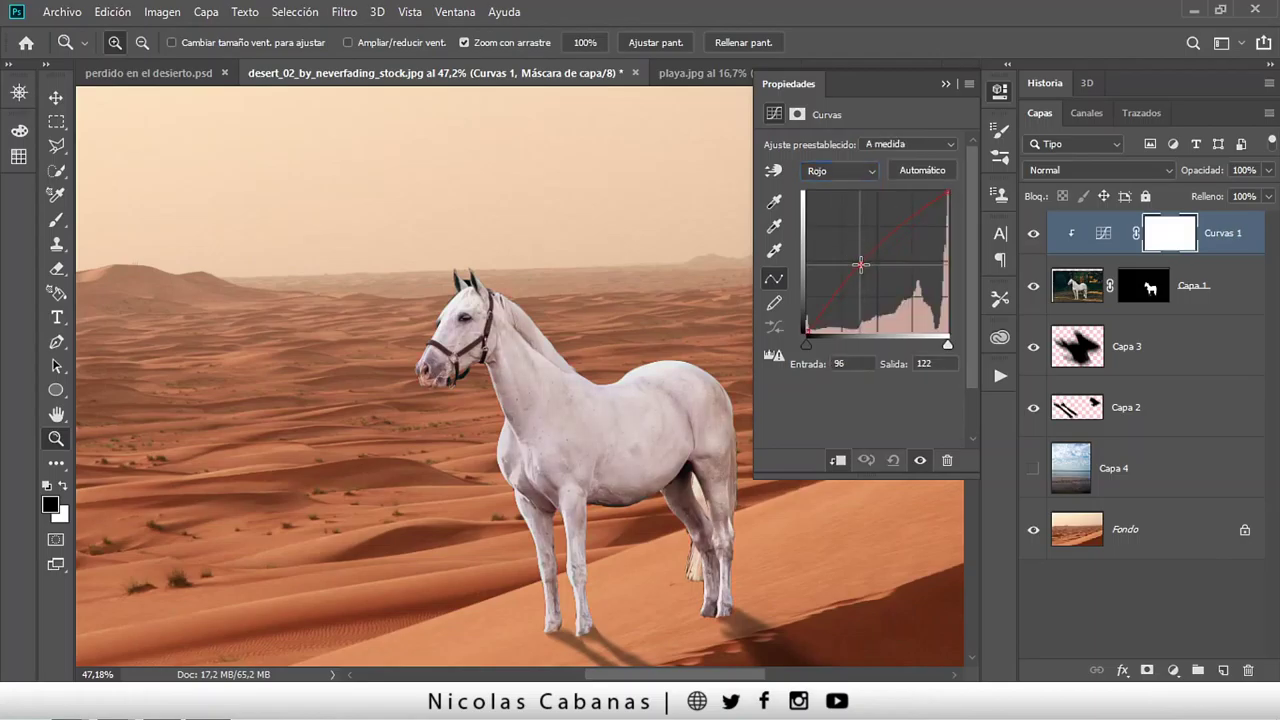
left_click(839, 170)
left_click(833, 216)
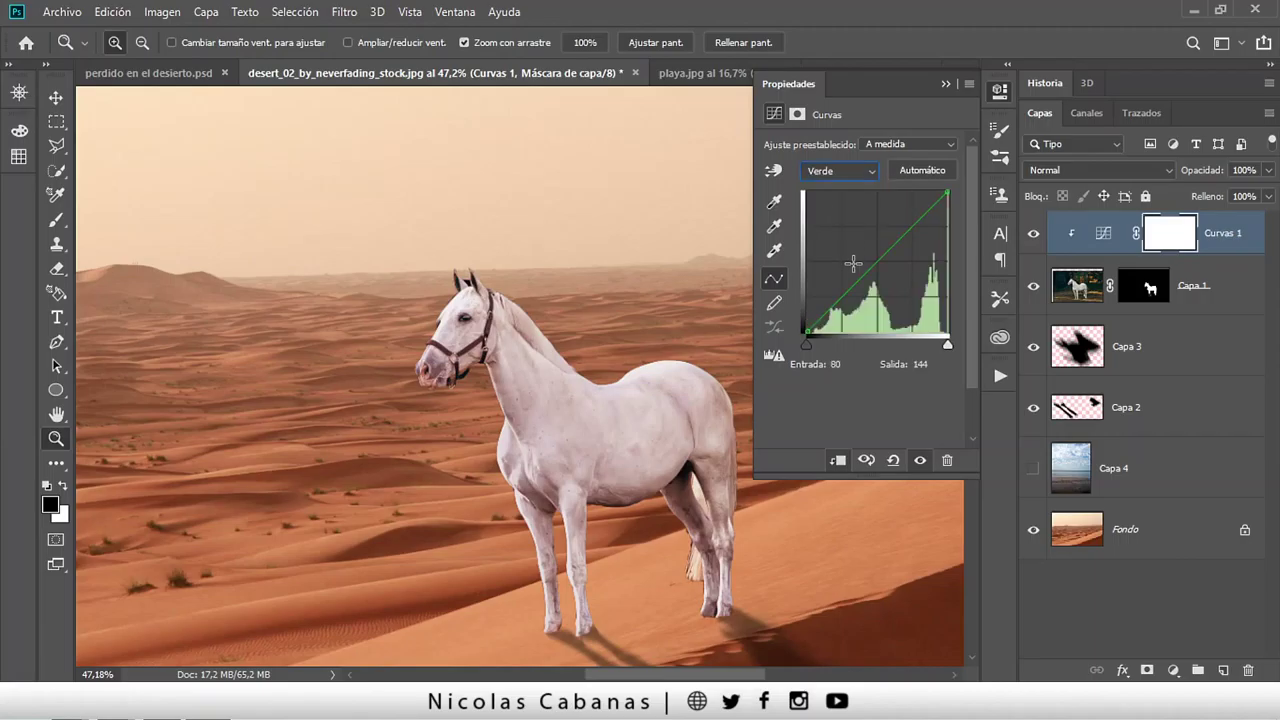
left_click_drag(872, 277, 863, 280)
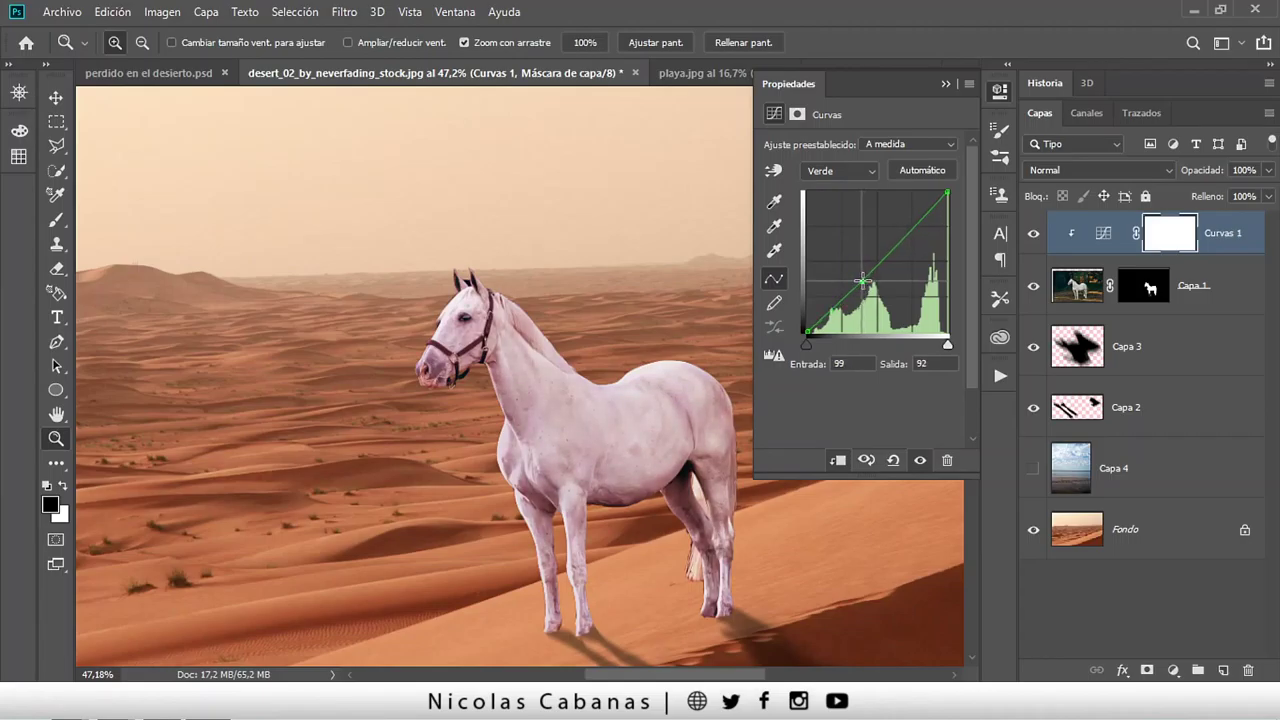
left_click_drag(862, 280, 933, 350)
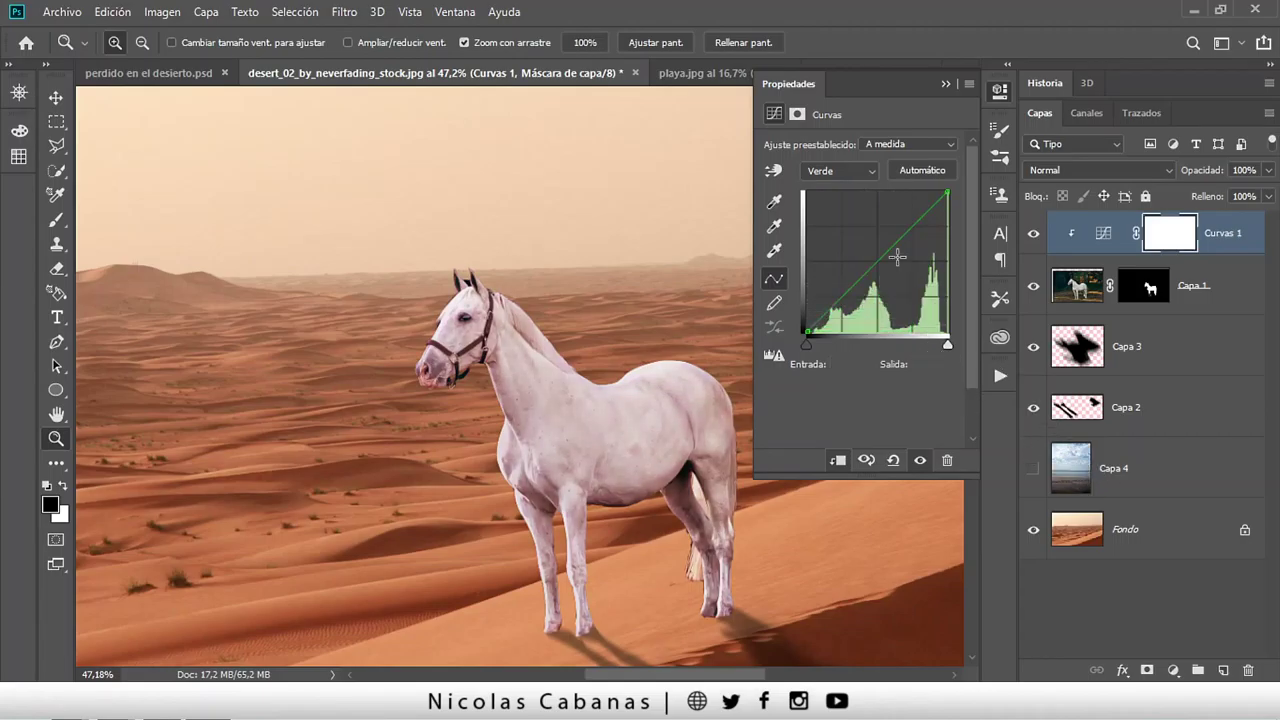
left_click(862, 175)
left_click(832, 230)
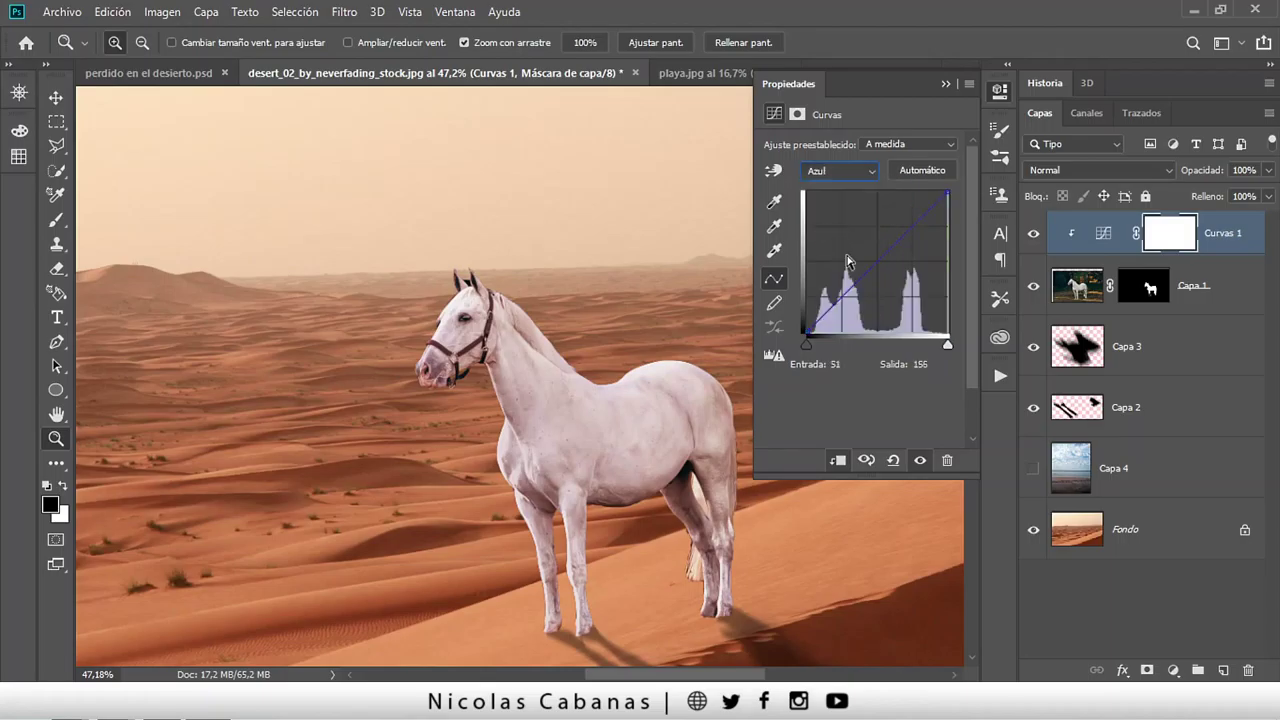
mouse_move(864, 272)
left_mouse_down()
mouse_move(877, 282)
mouse_move(872, 273)
left_mouse_up()
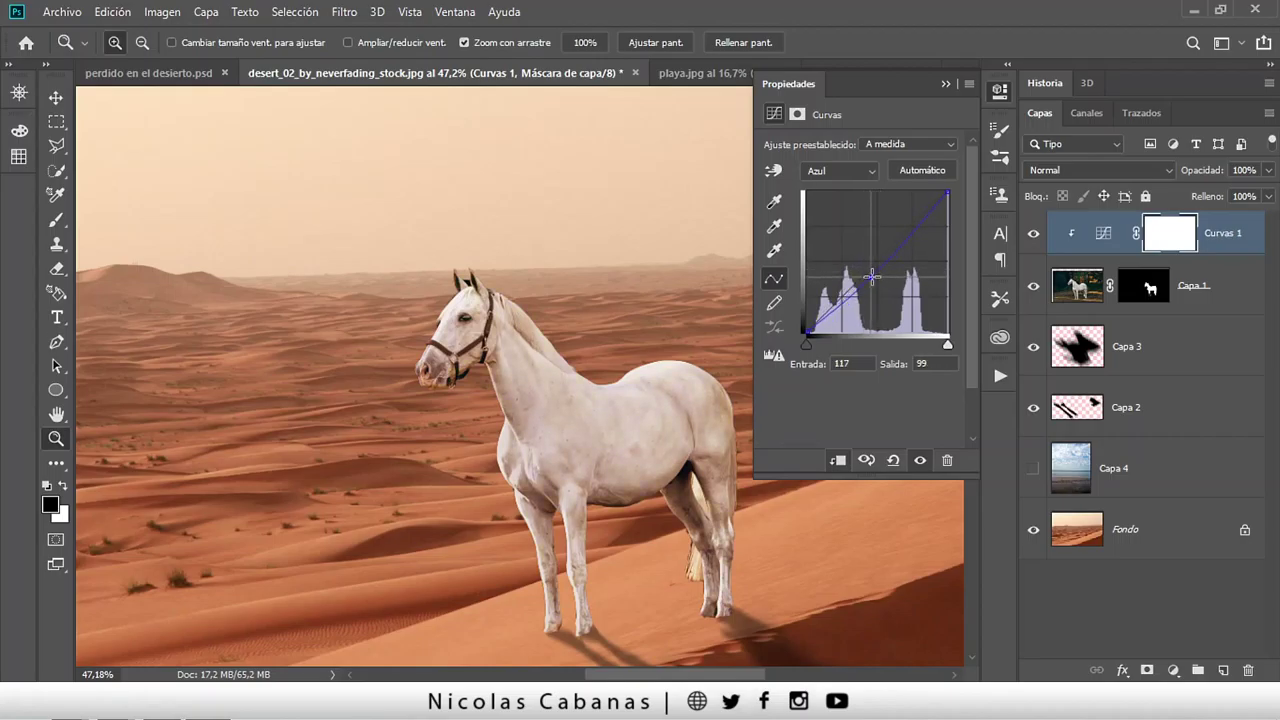
Raise the red curve further and pull down the RGB curve to darken the horse.
left_click(840, 170)
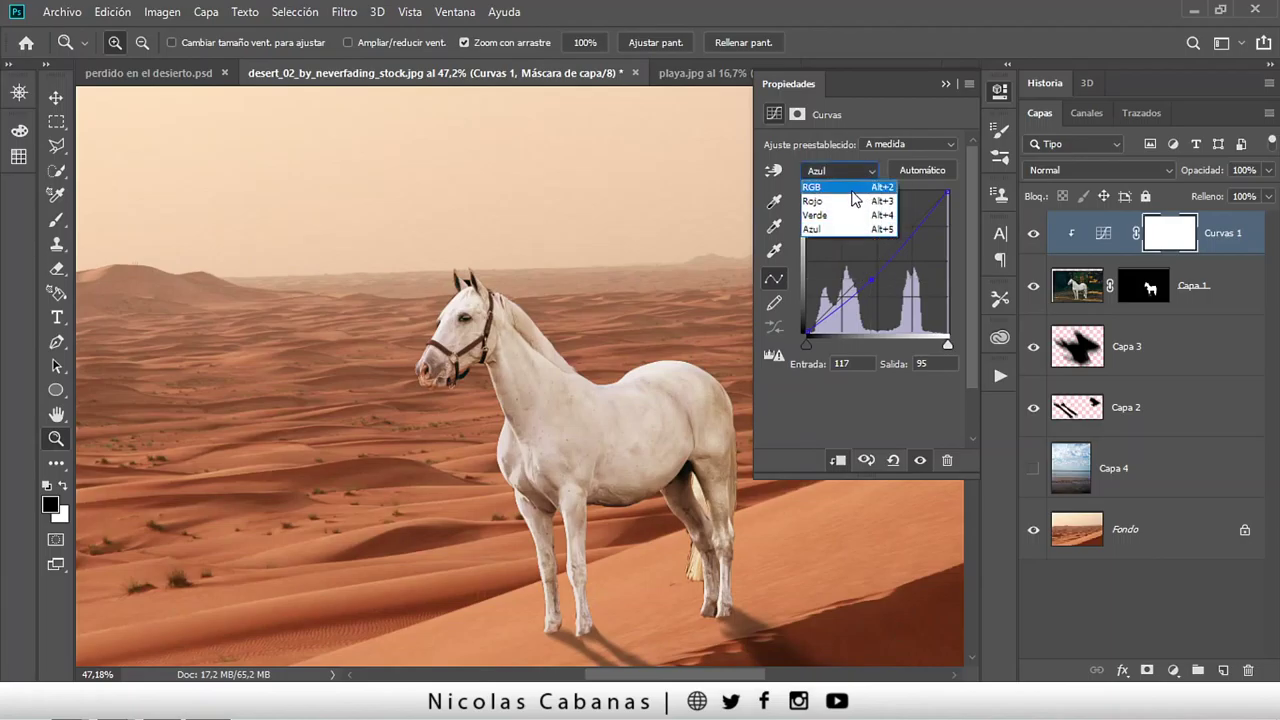
left_click(843, 176)
left_click(843, 194)
left_click_drag(853, 285, 850, 261)
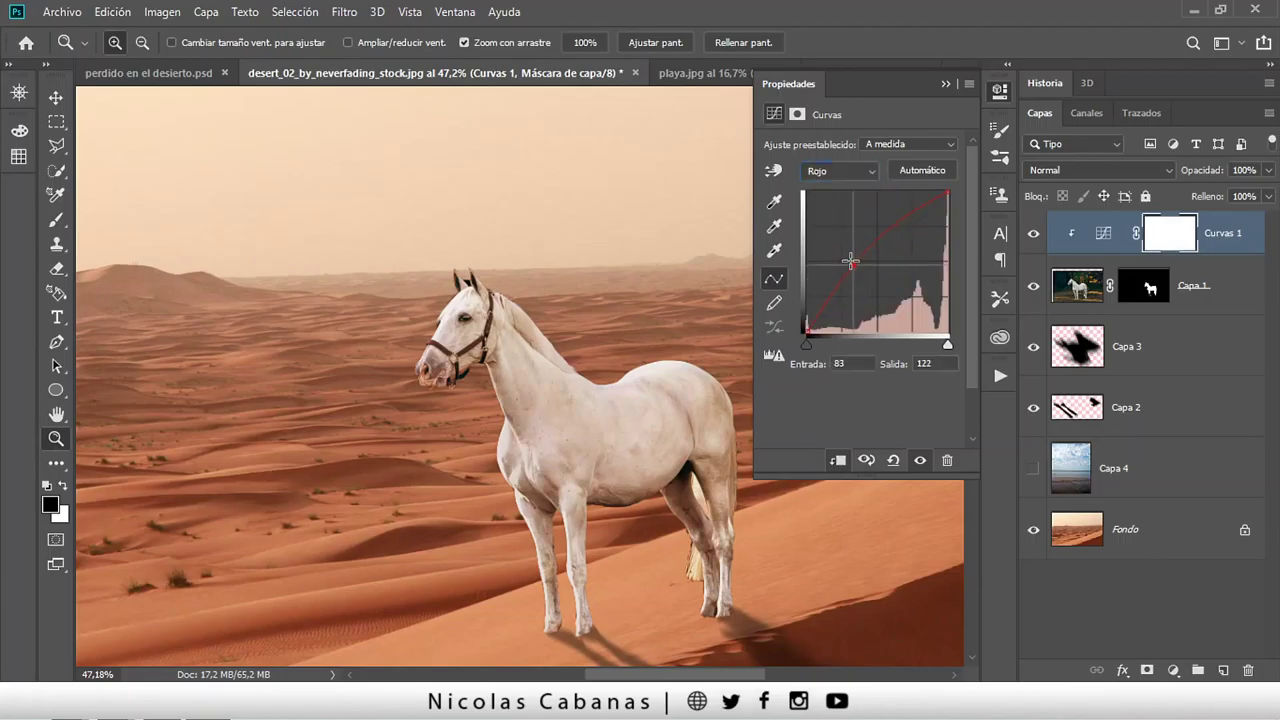
left_click(855, 175)
left_click(848, 188)
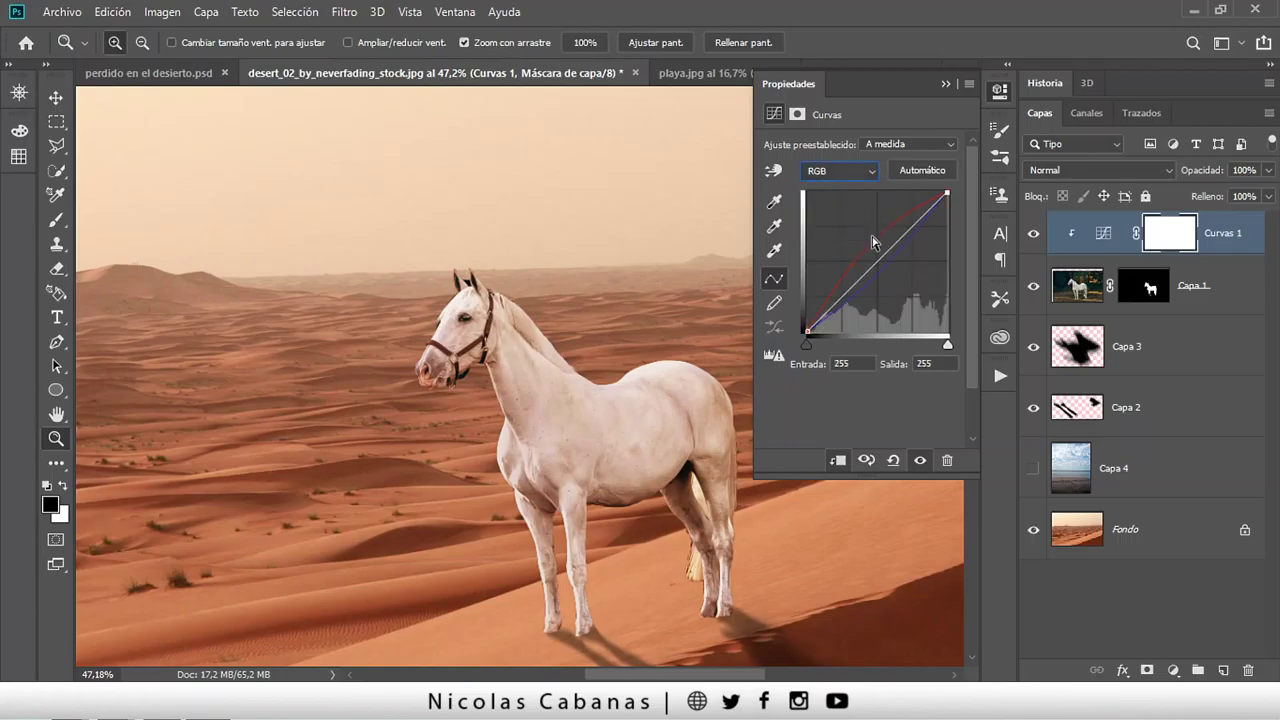
left_click_drag(867, 271, 877, 278)
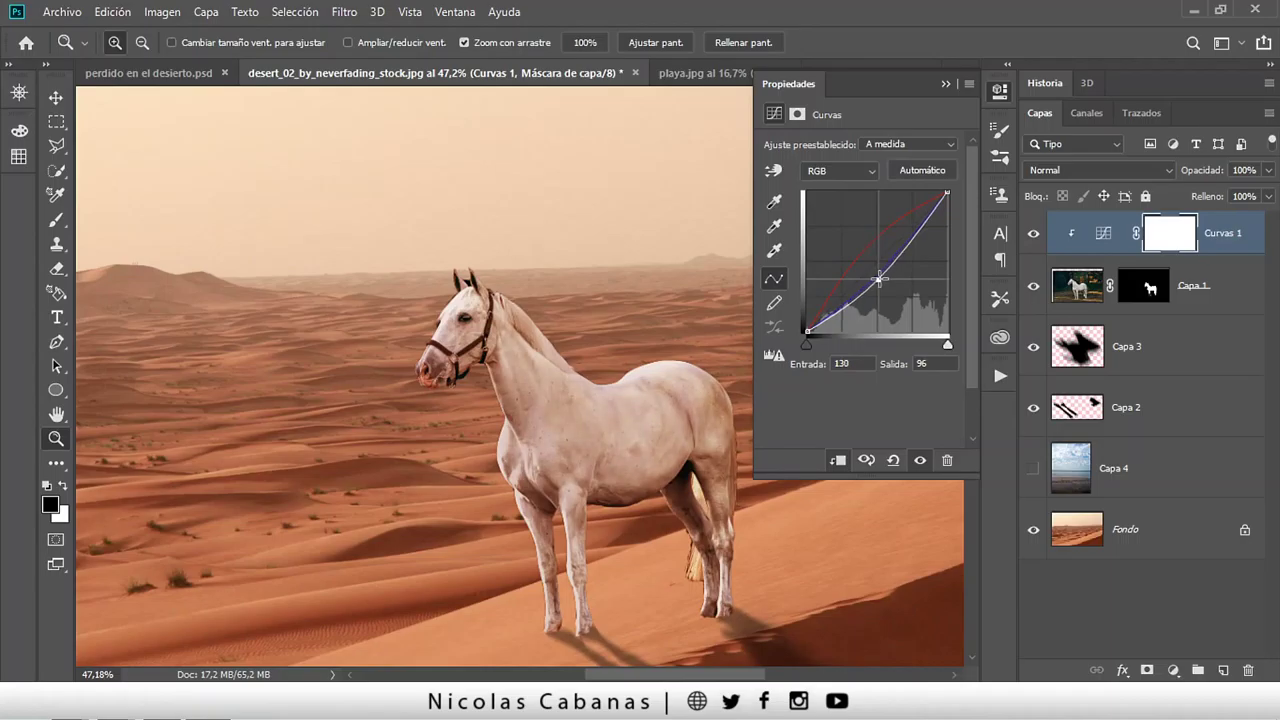
left_click(945, 87)
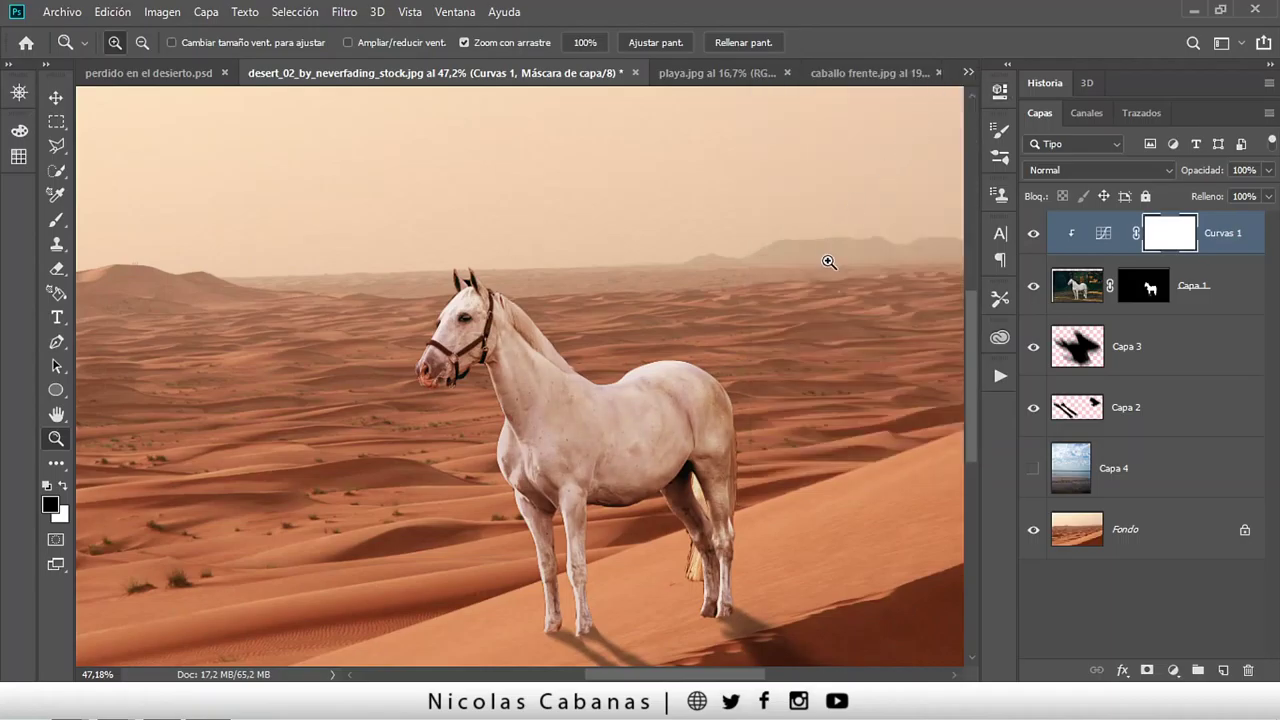
left_click_drag(623, 406, 529, 442)
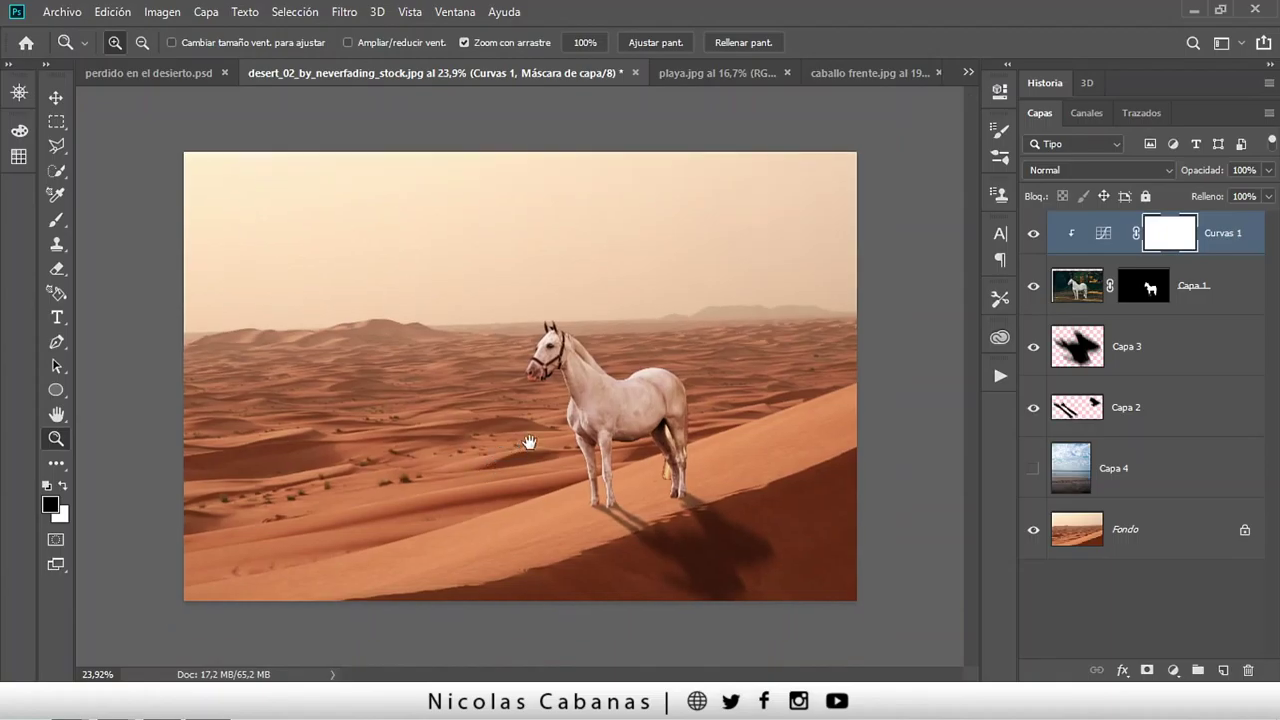
left_click(1229, 292)
mouse_move(452, 428)
left_mouse_down()
mouse_move(501, 523)
mouse_move(457, 529)
left_mouse_up()
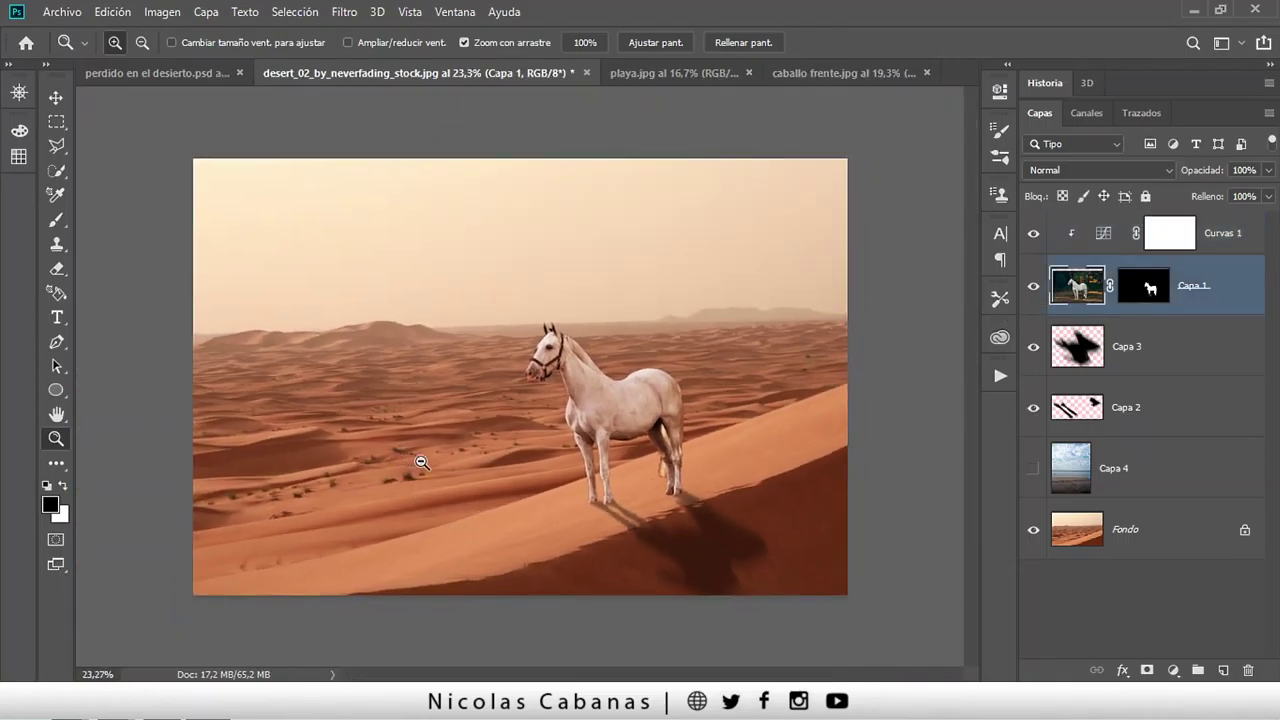
left_click_drag(416, 462, 434, 463)
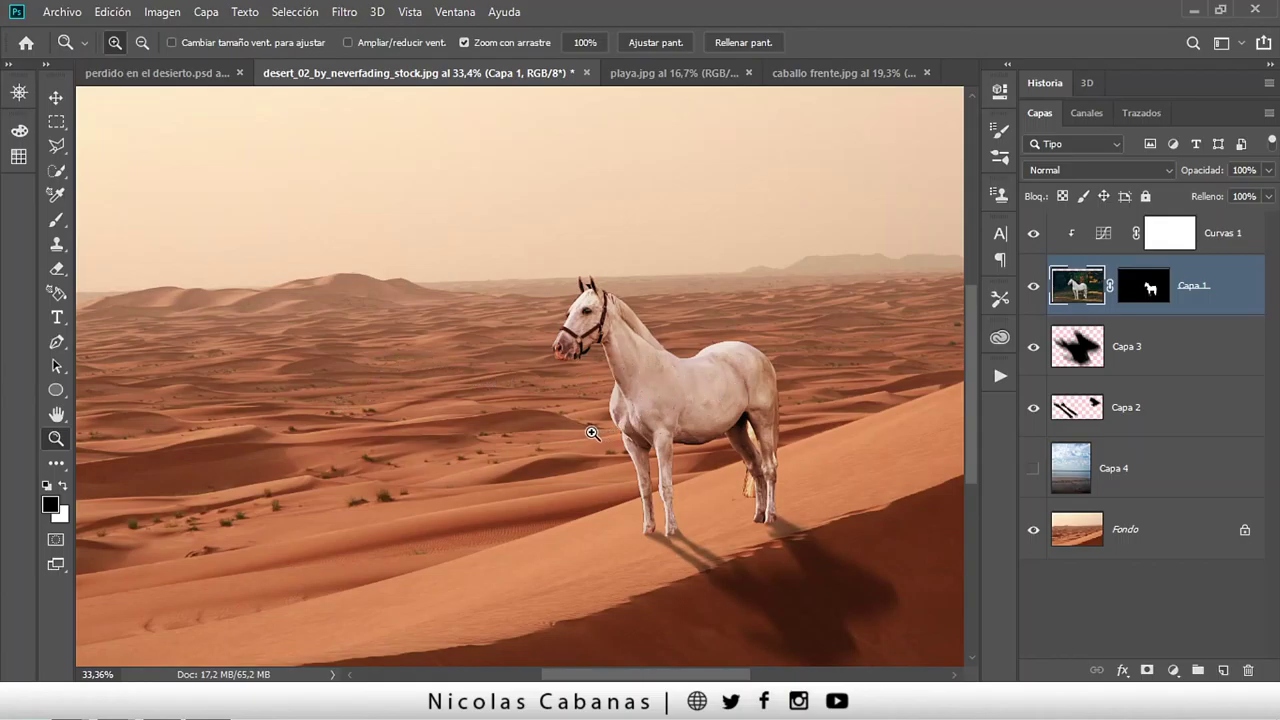
left_click_drag(605, 528, 870, 512)
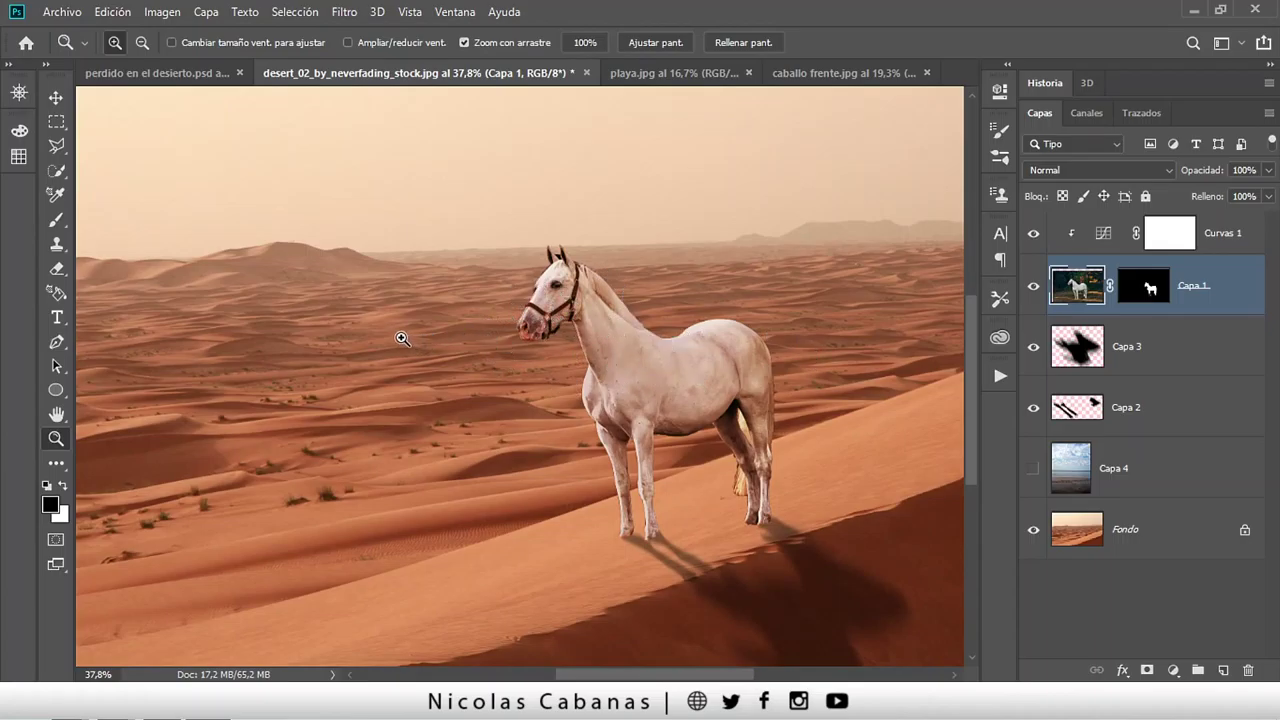
left_click_drag(402, 338, 367, 362)
mouse_move(515, 447)
left_mouse_down()
mouse_move(717, 449)
mouse_move(611, 463)
left_mouse_up()
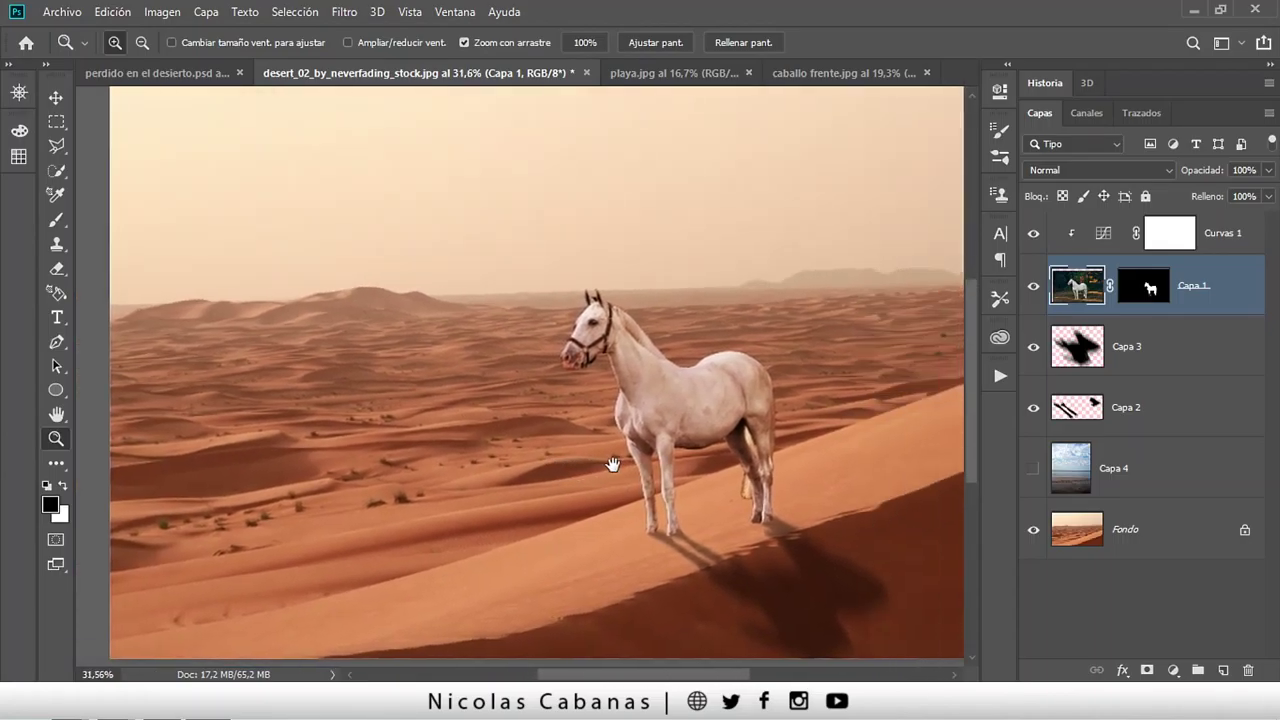
scroll(601, 343, "down", 2)
mouse_move(491, 275)
left_mouse_down()
mouse_move(543, 266)
mouse_move(494, 286)
mouse_move(498, 268)
mouse_move(558, 269)
left_mouse_up()
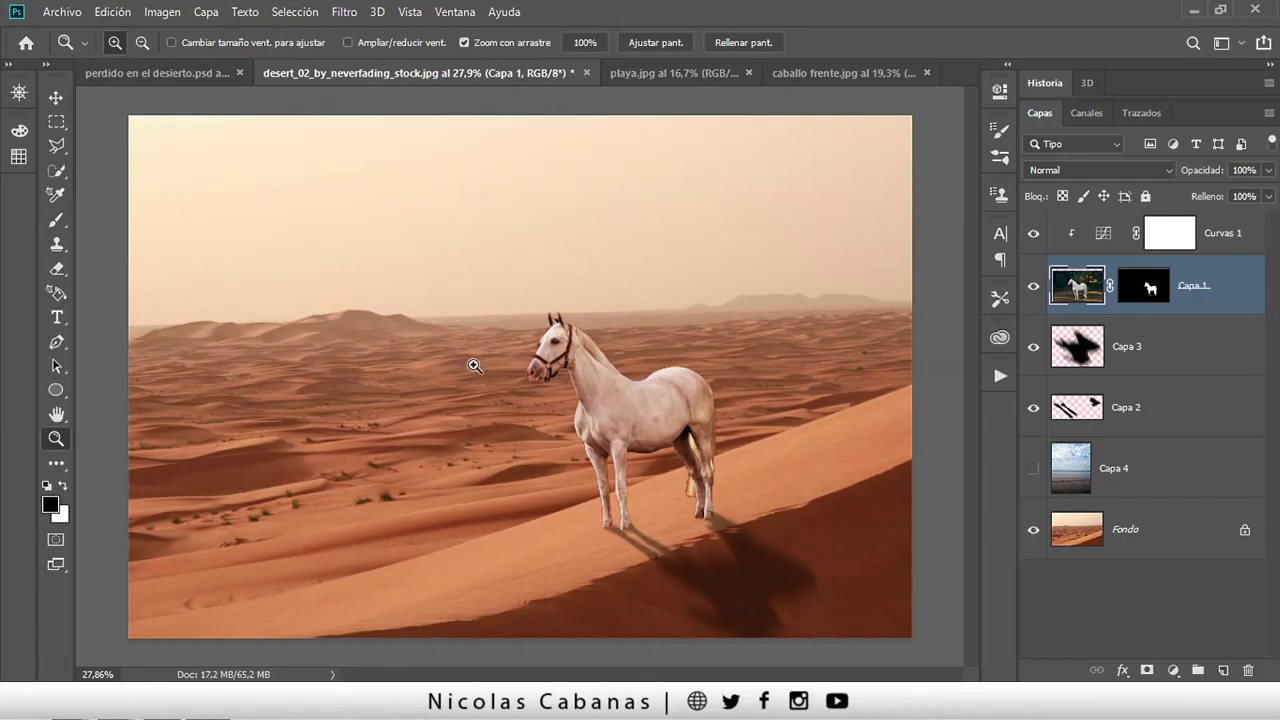
key("v")
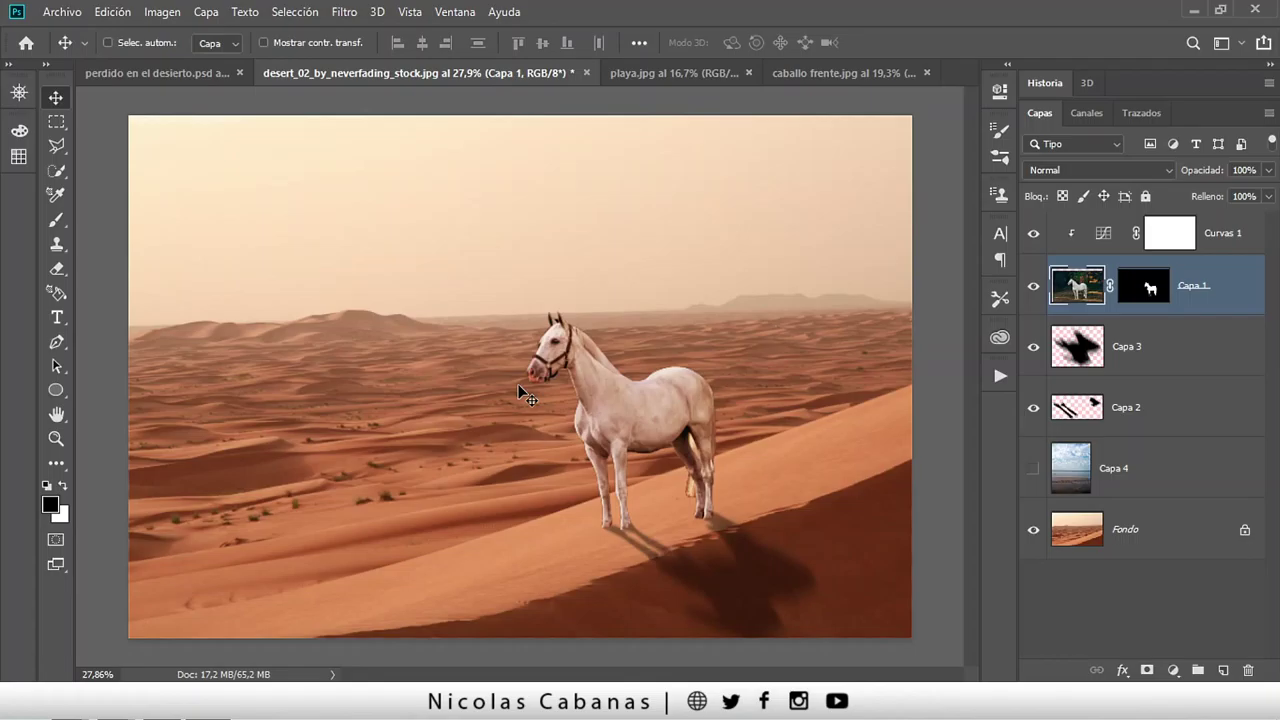
key("z")
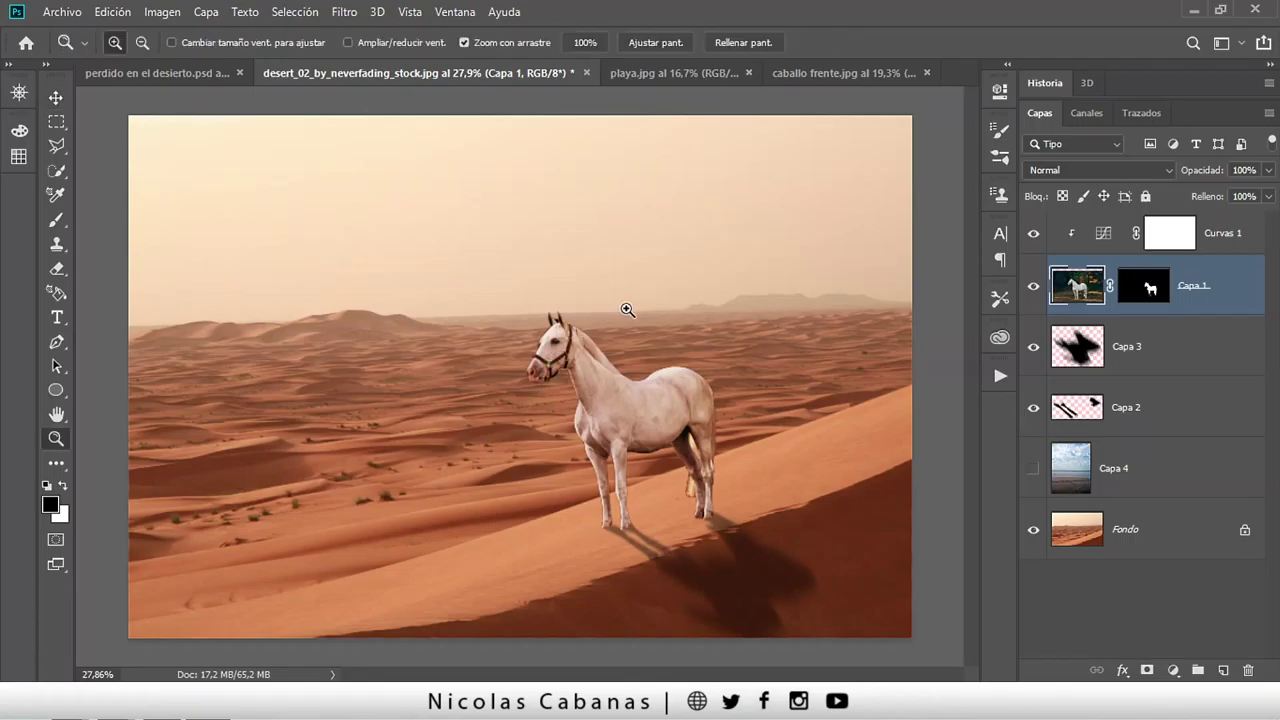
key("v")
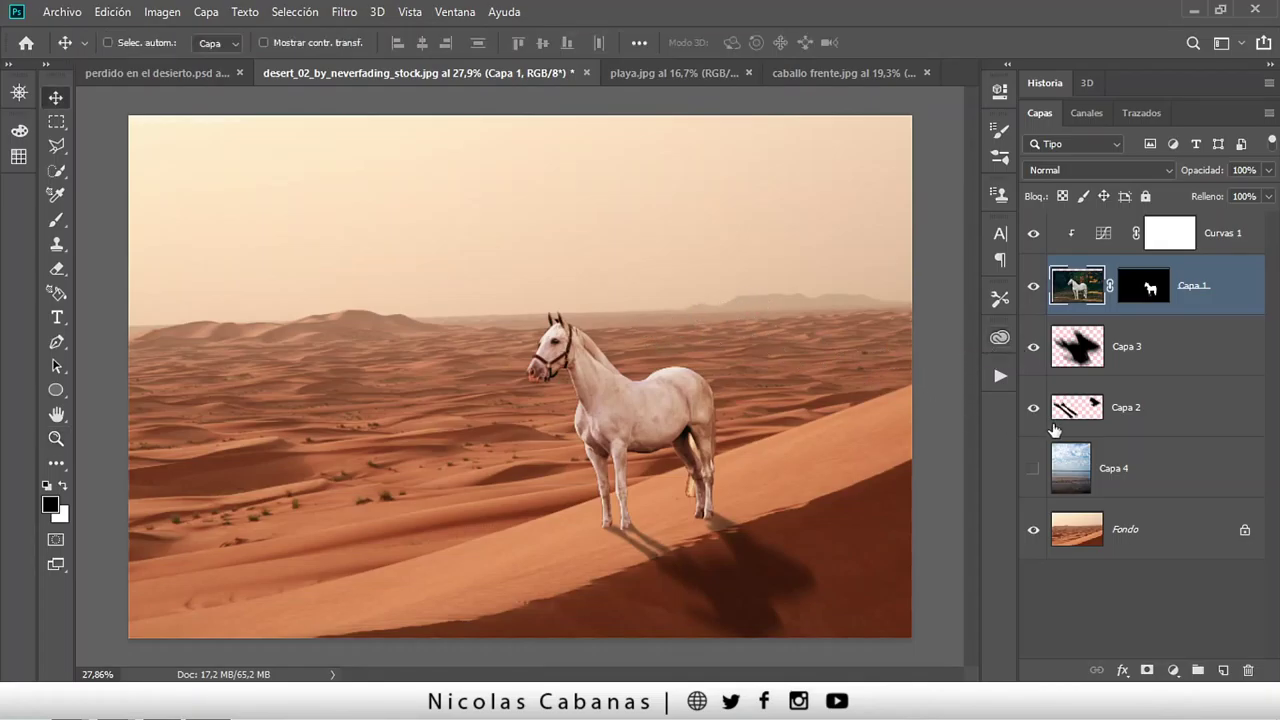
left_click(1031, 474)
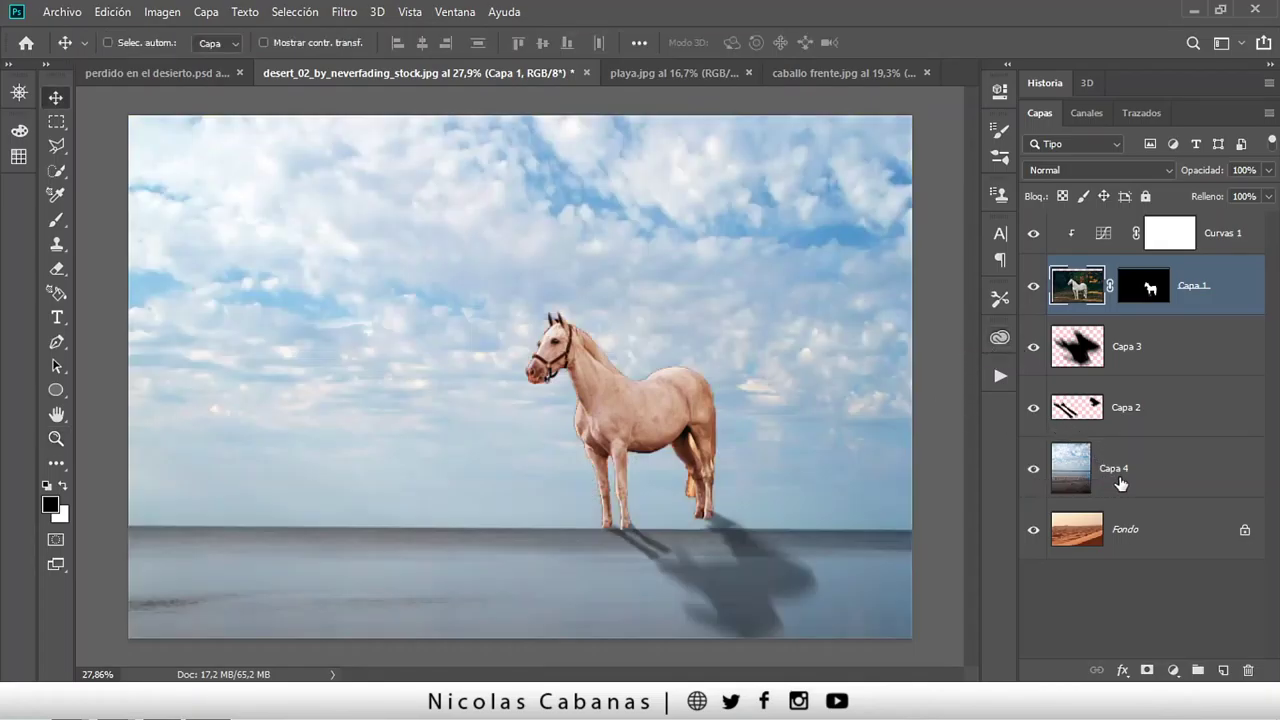
left_click(1038, 472)
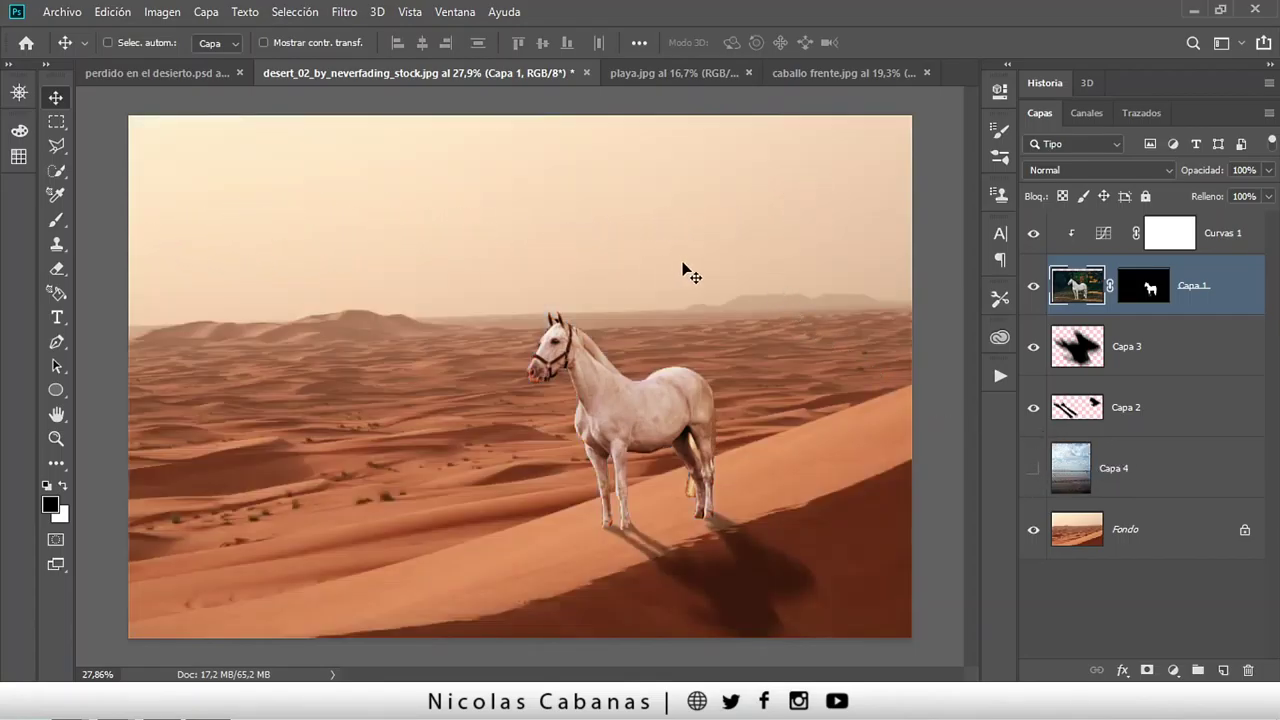
left_click(1155, 544)
Select the desert sky with the Magic Wand.
key("z")
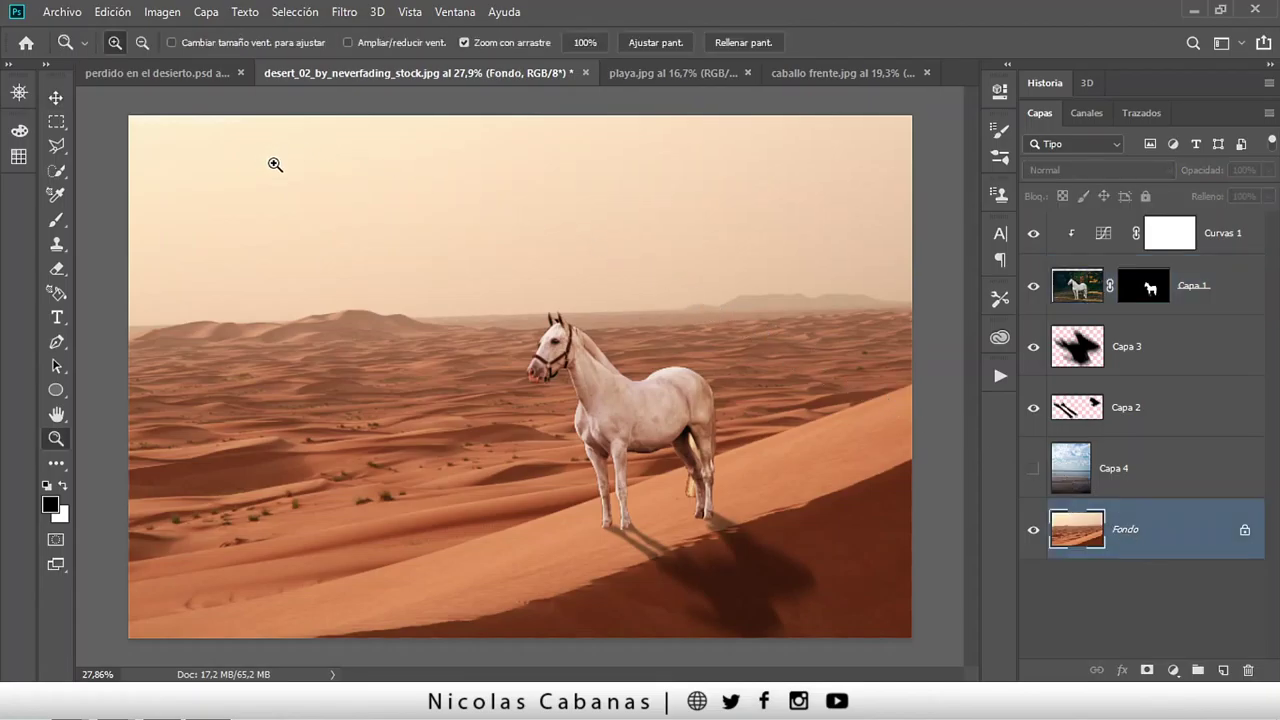
mouse_move(274, 163)
left_mouse_down()
mouse_move(363, 151)
mouse_move(312, 158)
left_mouse_up()
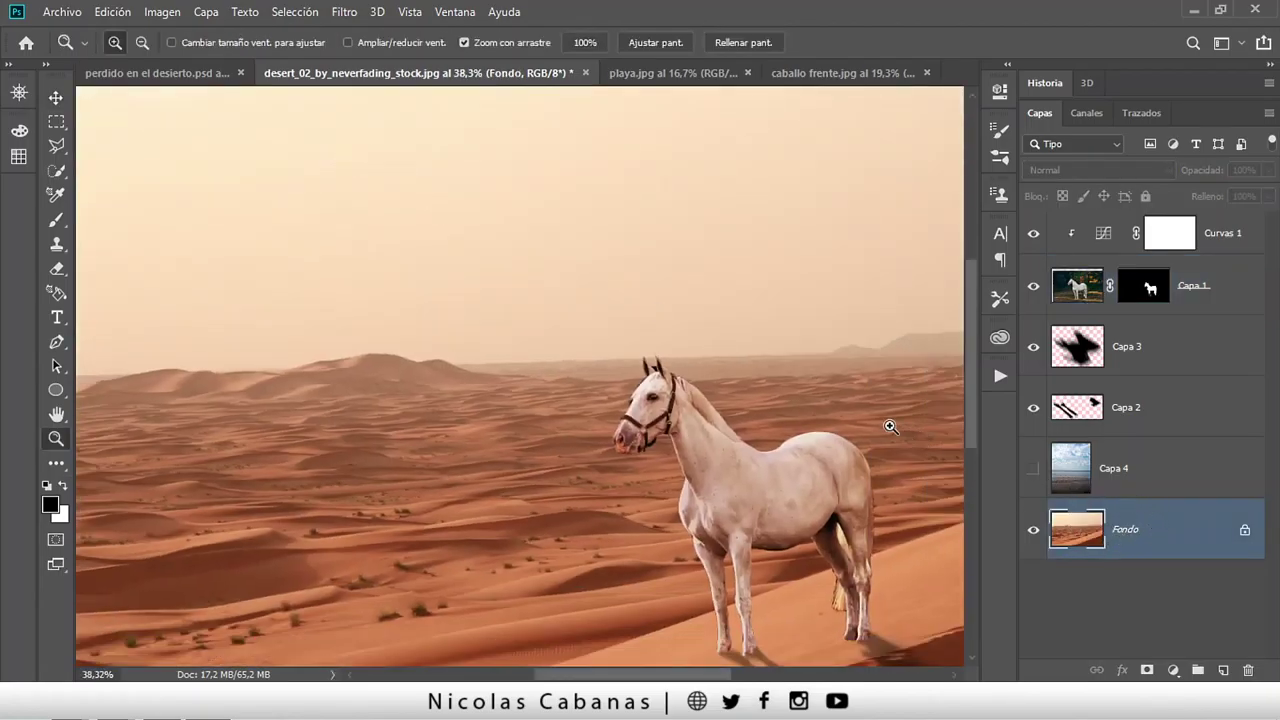
left_click_drag(721, 252, 631, 349)
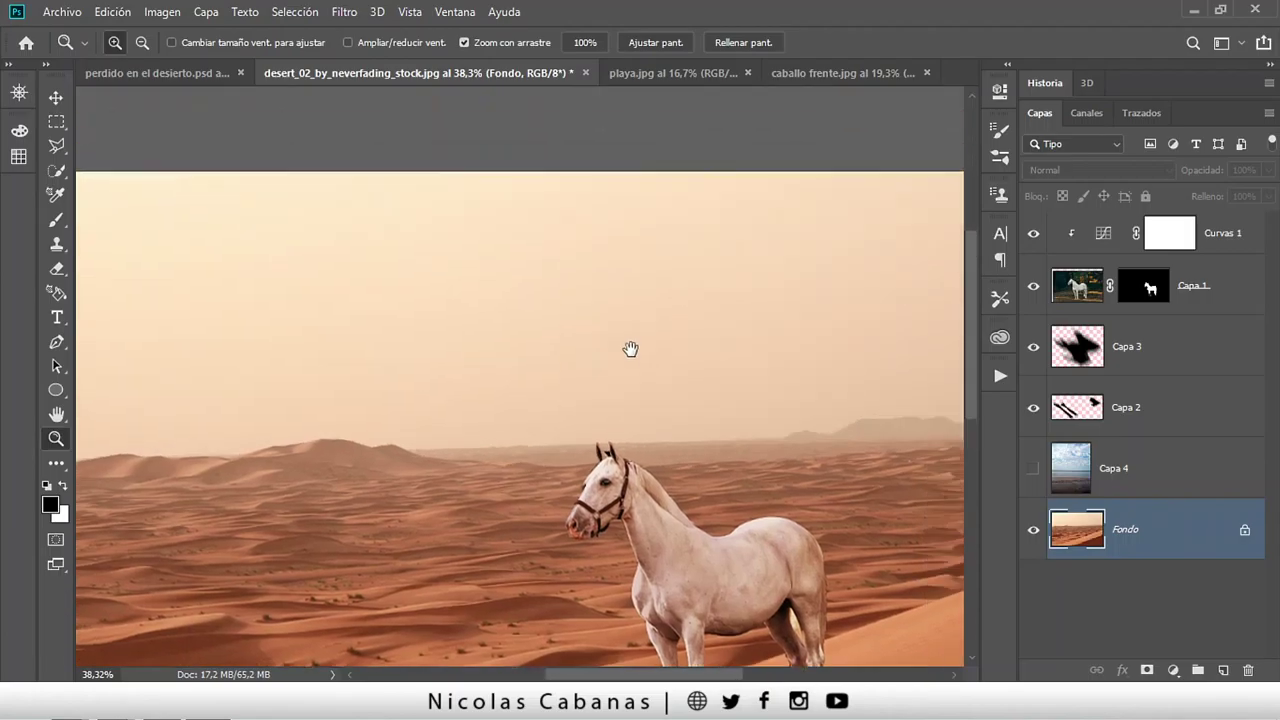
key("w")
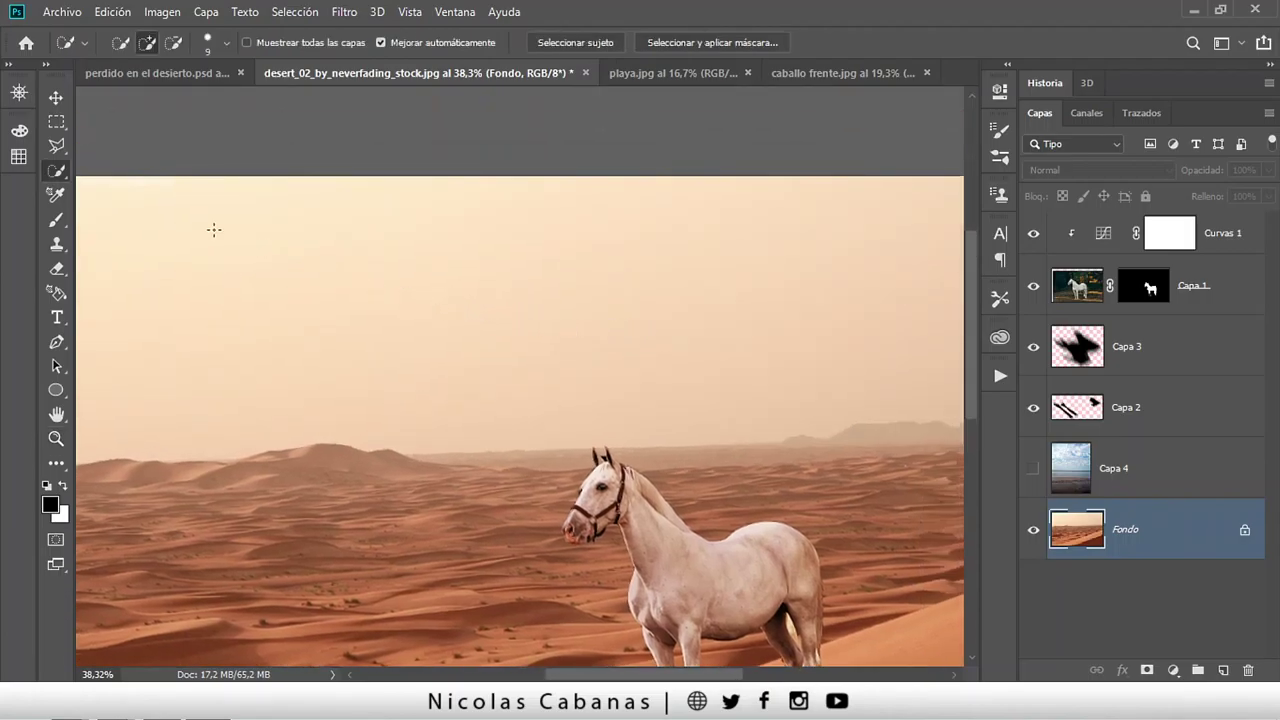
right_click(57, 174)
left_click(180, 187)
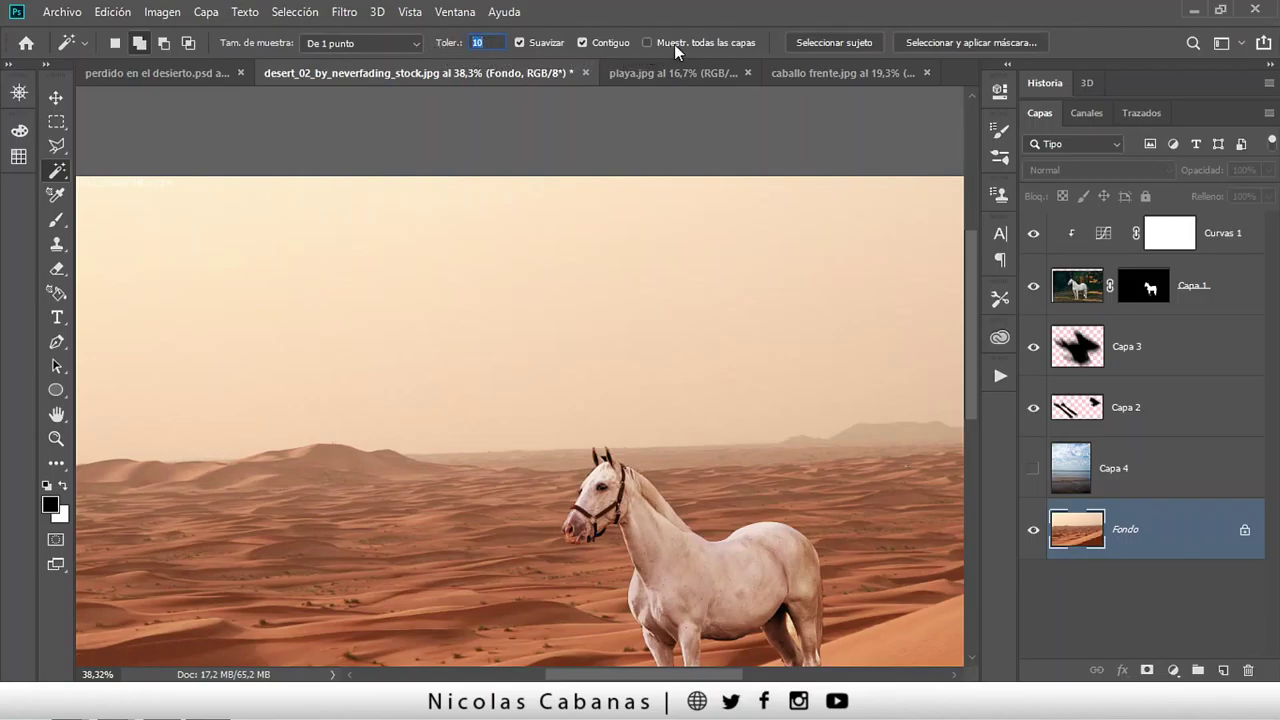
left_click(629, 272)
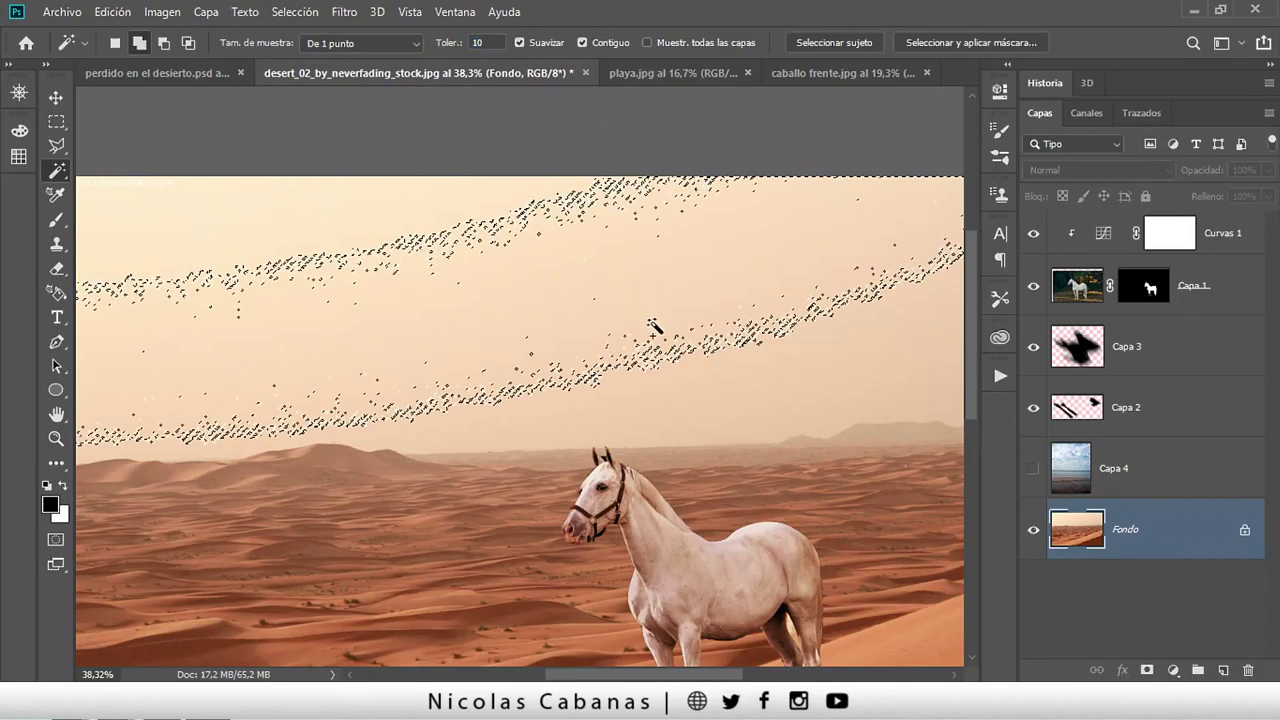
Pan and zoom across the image to inspect the sky selection up to the left edge.
left_click_drag(641, 370, 421, 335)
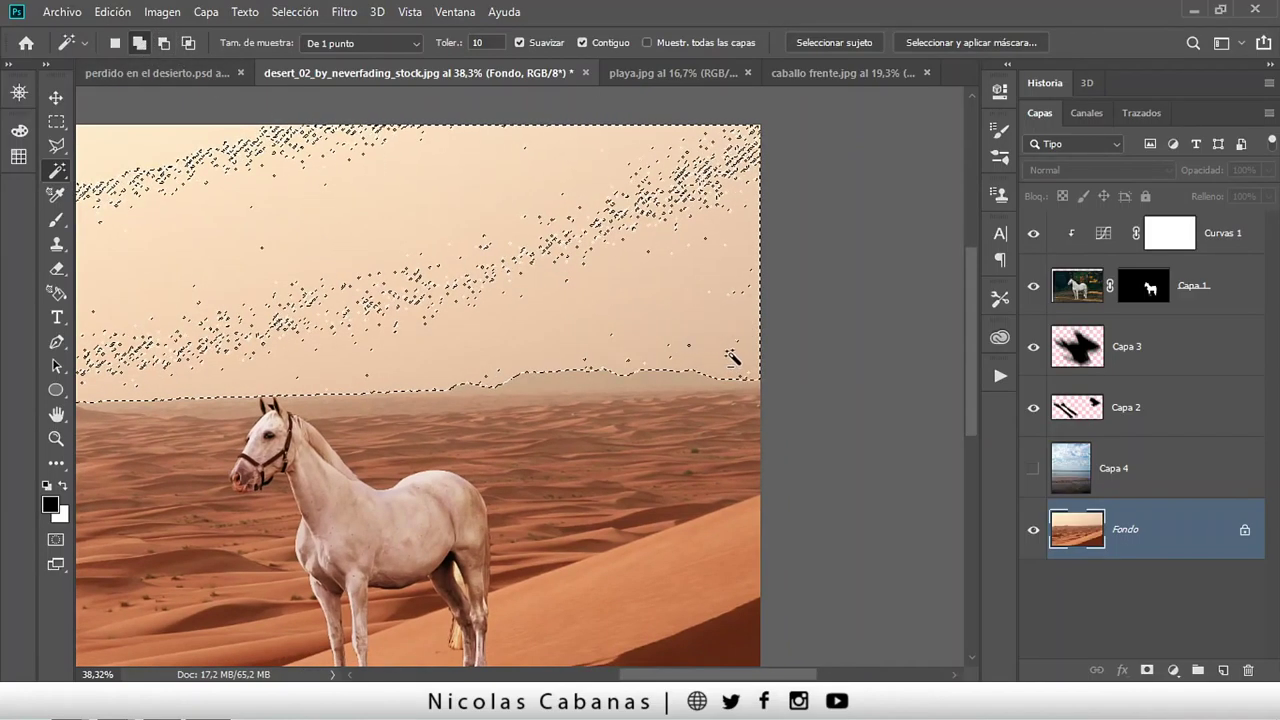
scroll(629, 323, "up", 2)
scroll(543, 409, "up", 1)
left_click_drag(543, 409, 630, 389)
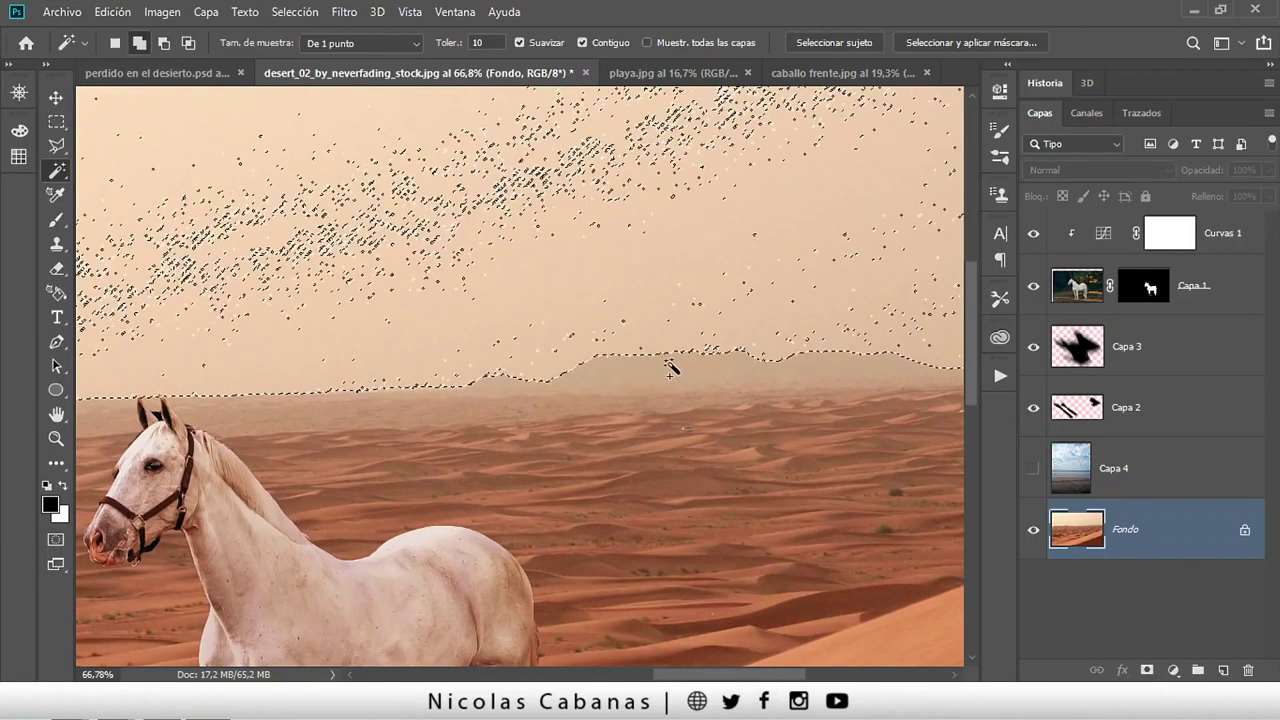
scroll(415, 375, "down", 2)
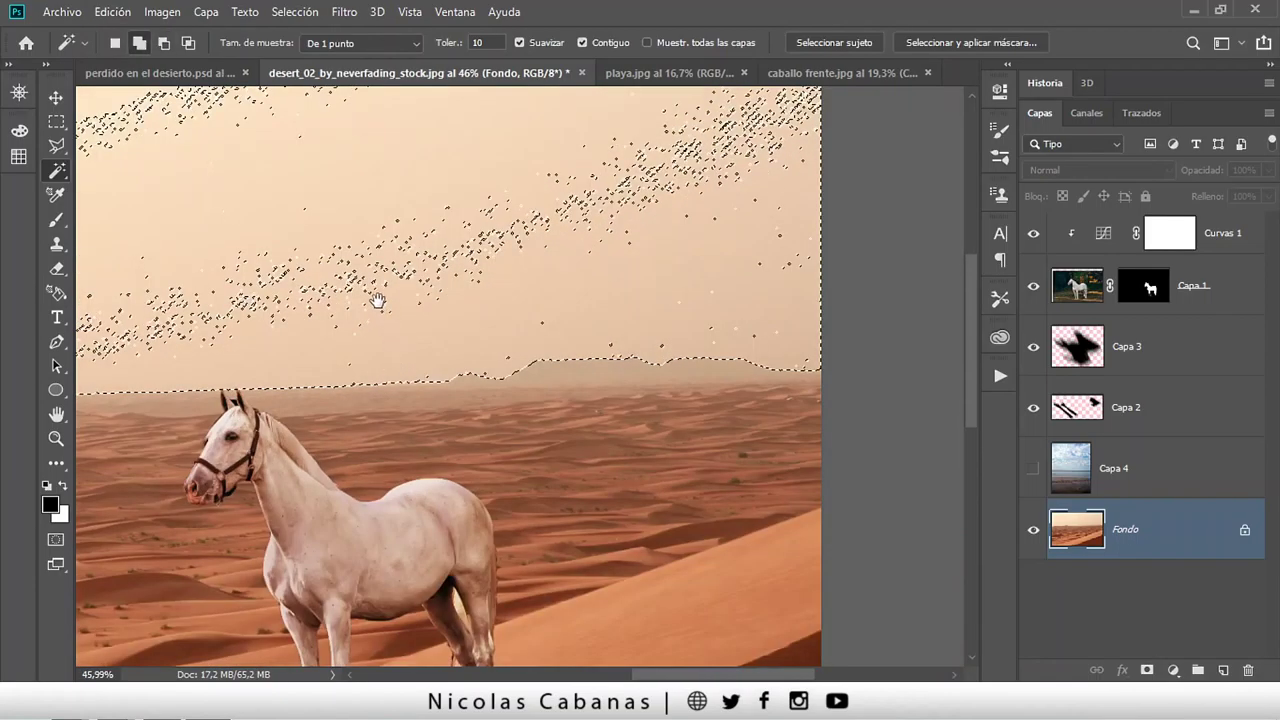
left_click_drag(371, 294, 863, 466)
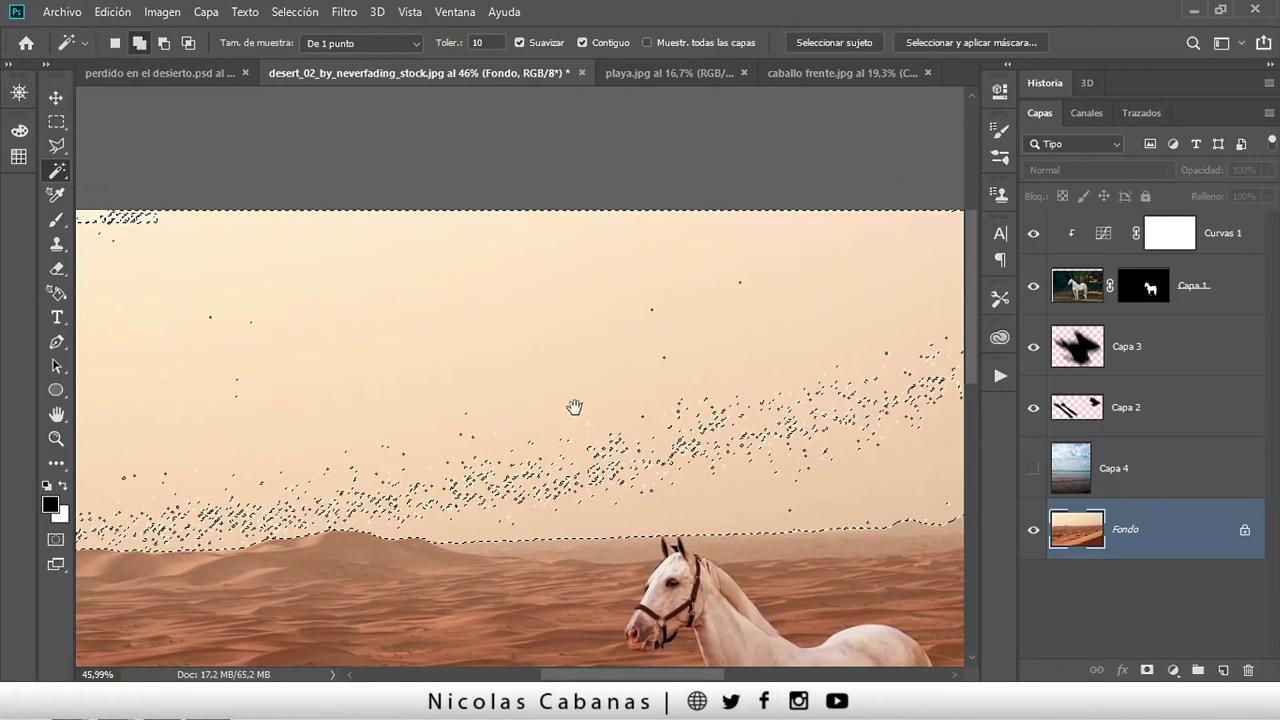
left_click_drag(534, 409, 824, 409)
scroll(494, 374, "up", 2)
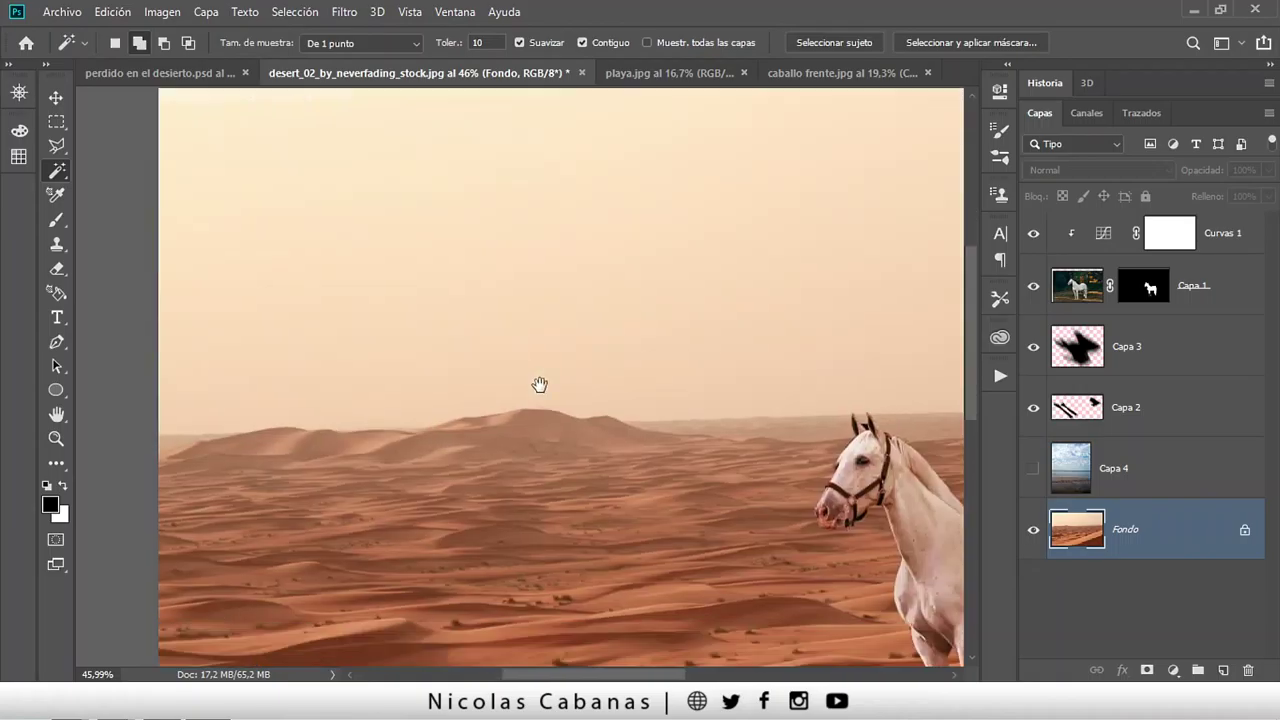
scroll(537, 383, "up", 2)
scroll(563, 403, "up", 2)
scroll(540, 415, "up", 1)
scroll(541, 406, "up", 2)
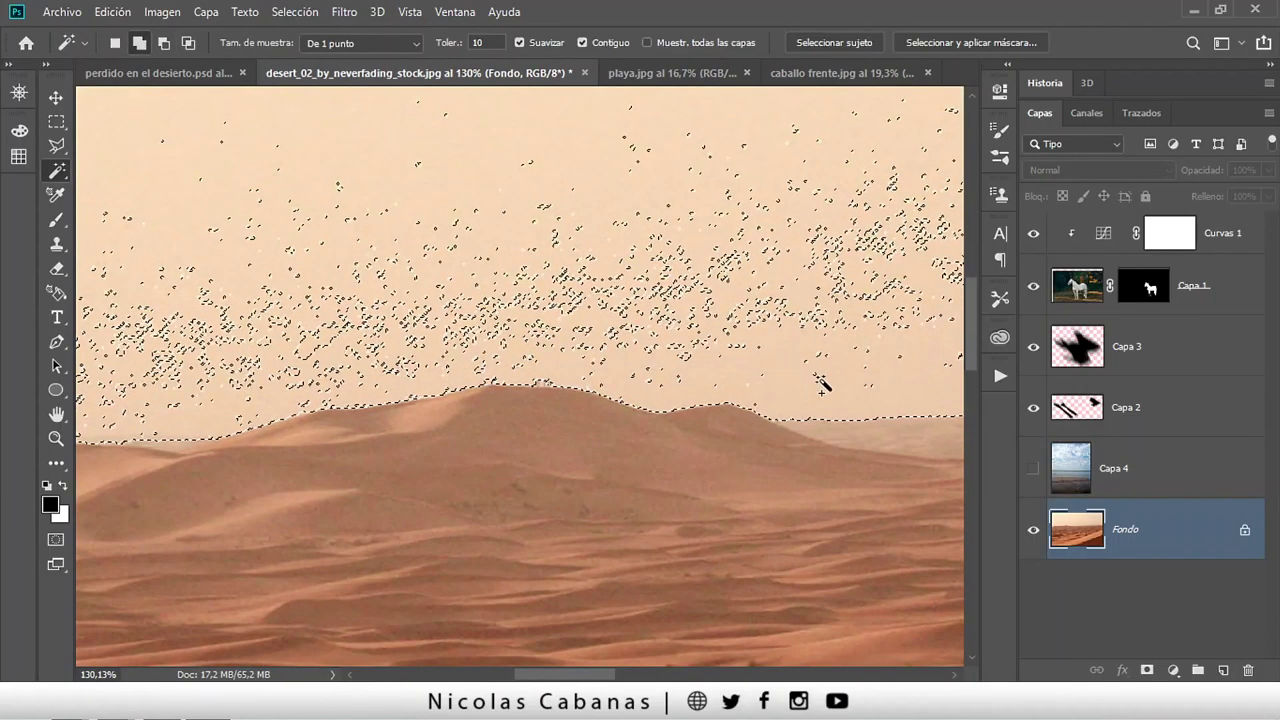
Add the remaining speckled sky to the selection and display it as a quick mask.
left_click(814, 355)
left_click_drag(861, 353, 543, 371)
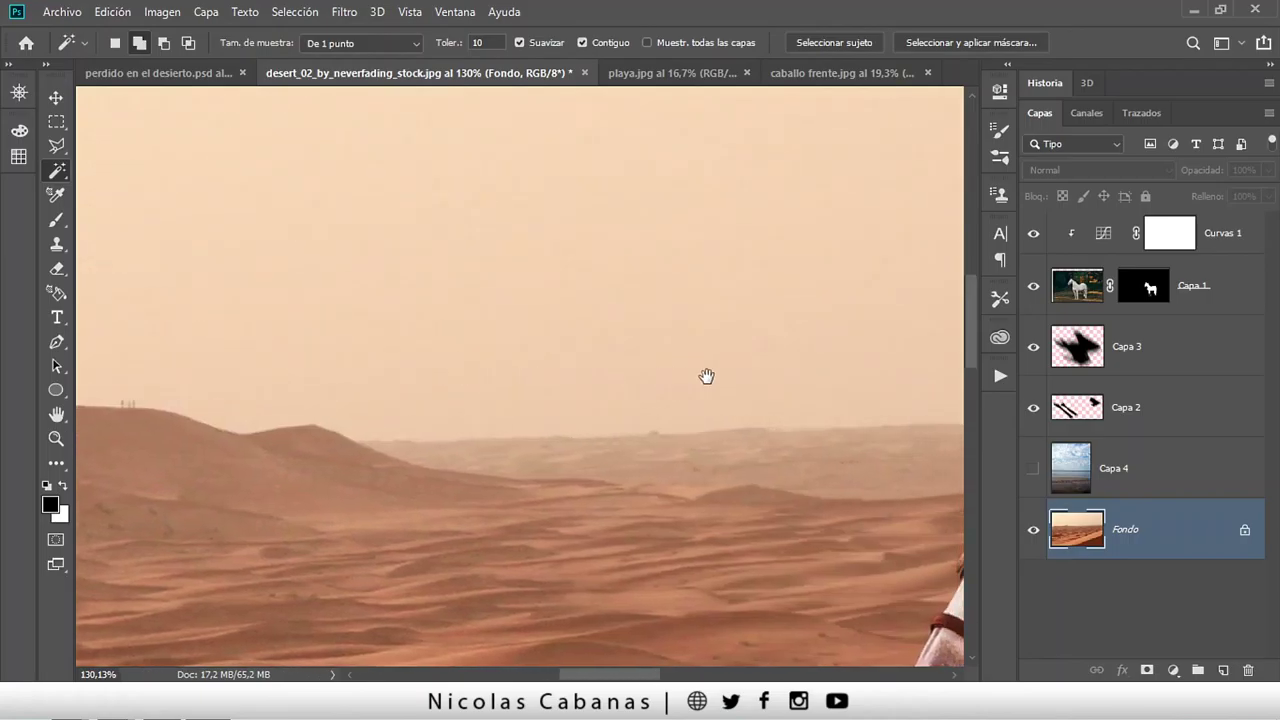
left_click_drag(706, 374, 349, 383)
left_click_drag(687, 376, 430, 399)
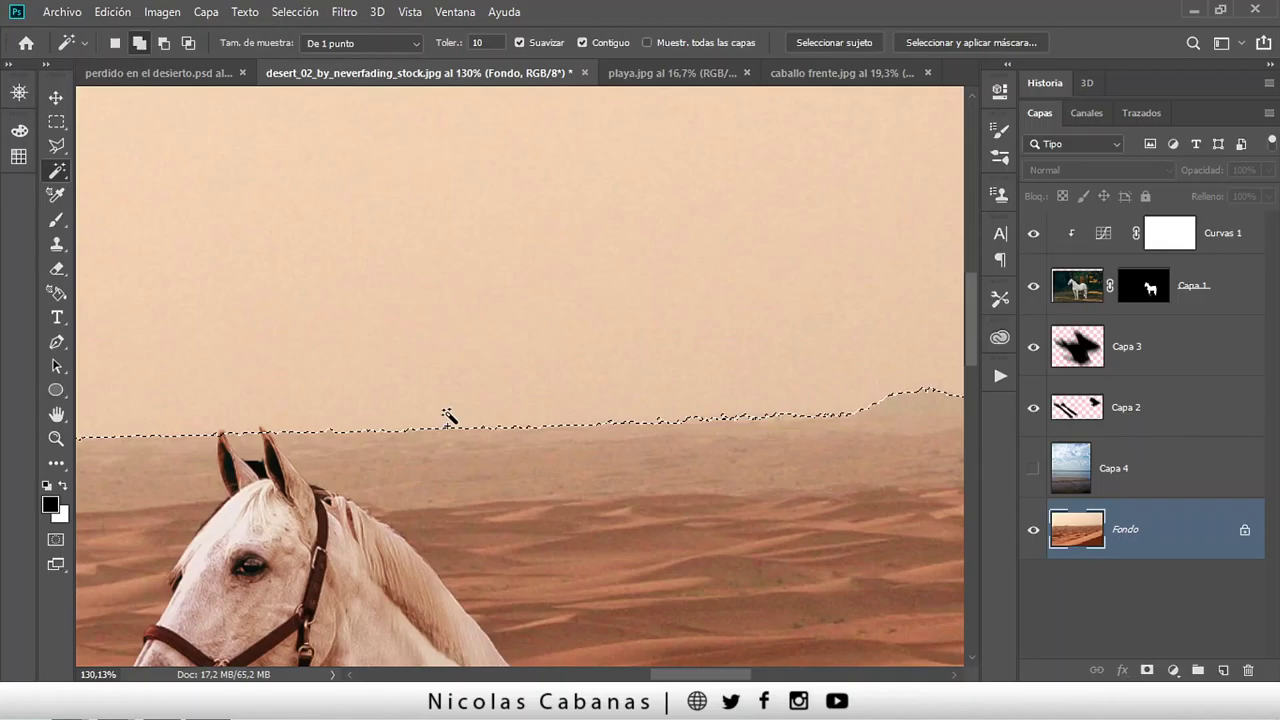
left_click_drag(739, 366, 234, 397)
left_click_drag(600, 371, 314, 443)
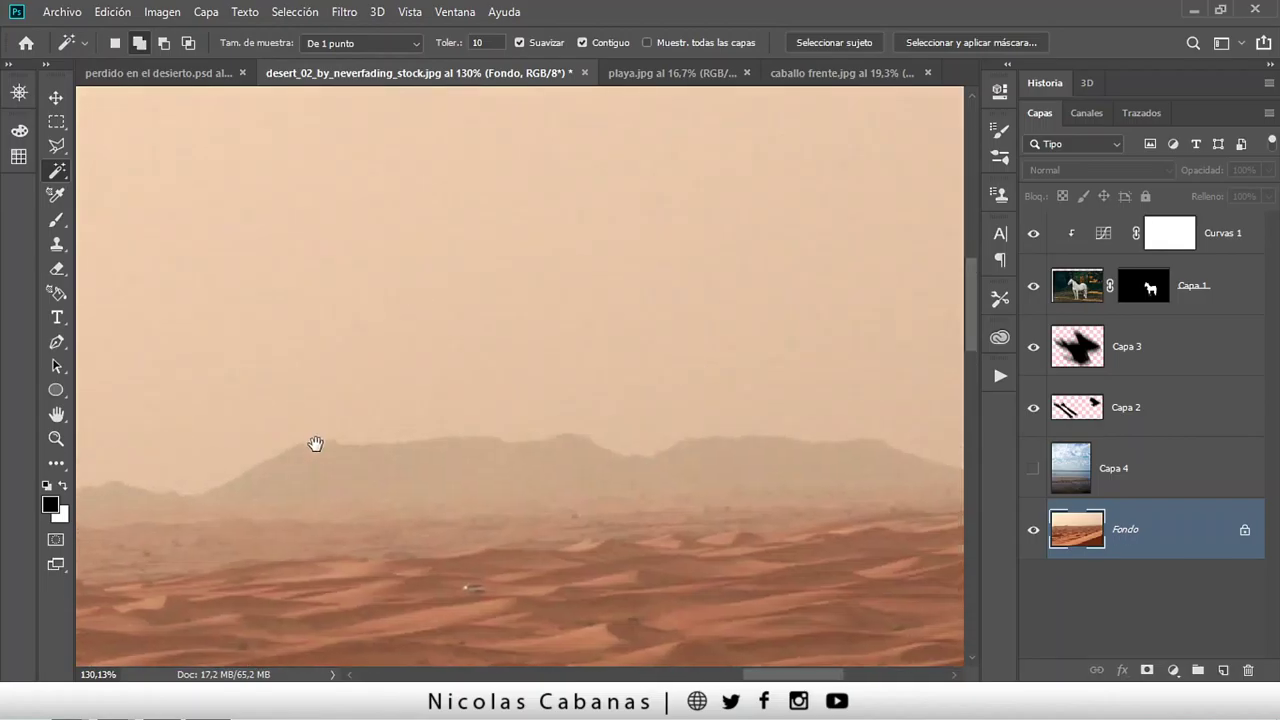
left_click_drag(843, 423, 369, 446)
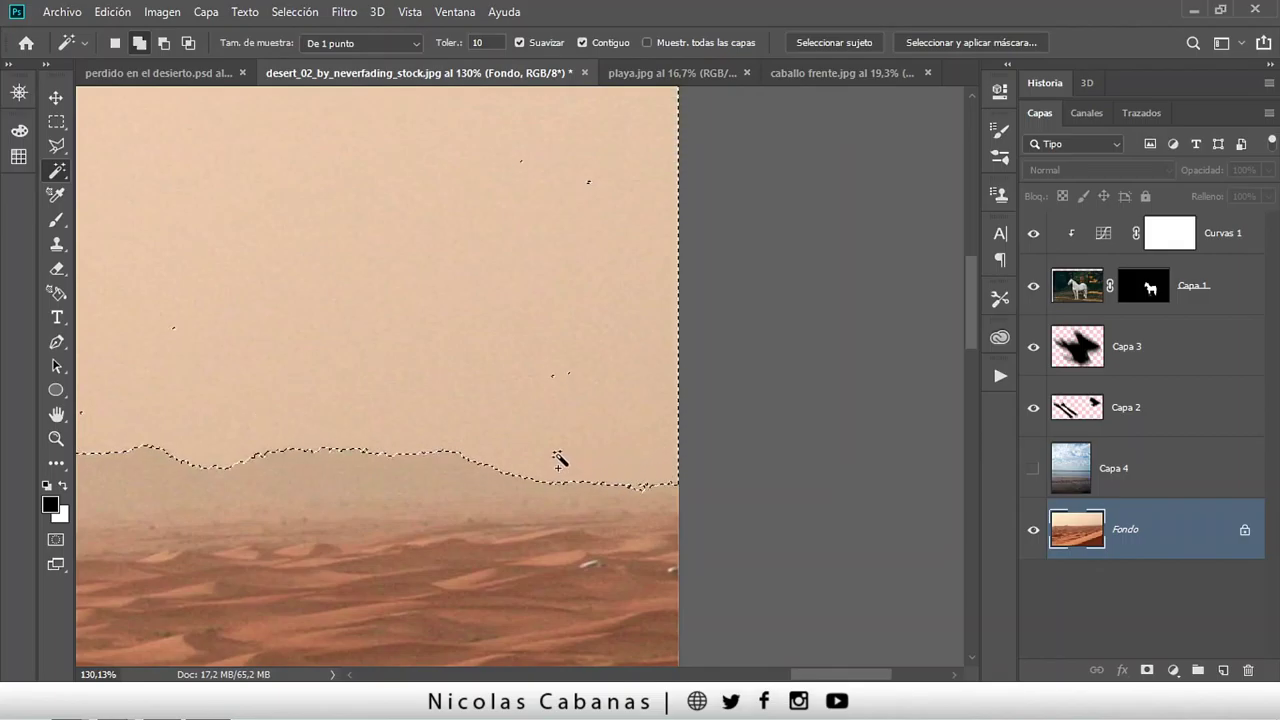
scroll(343, 363, "down", 2)
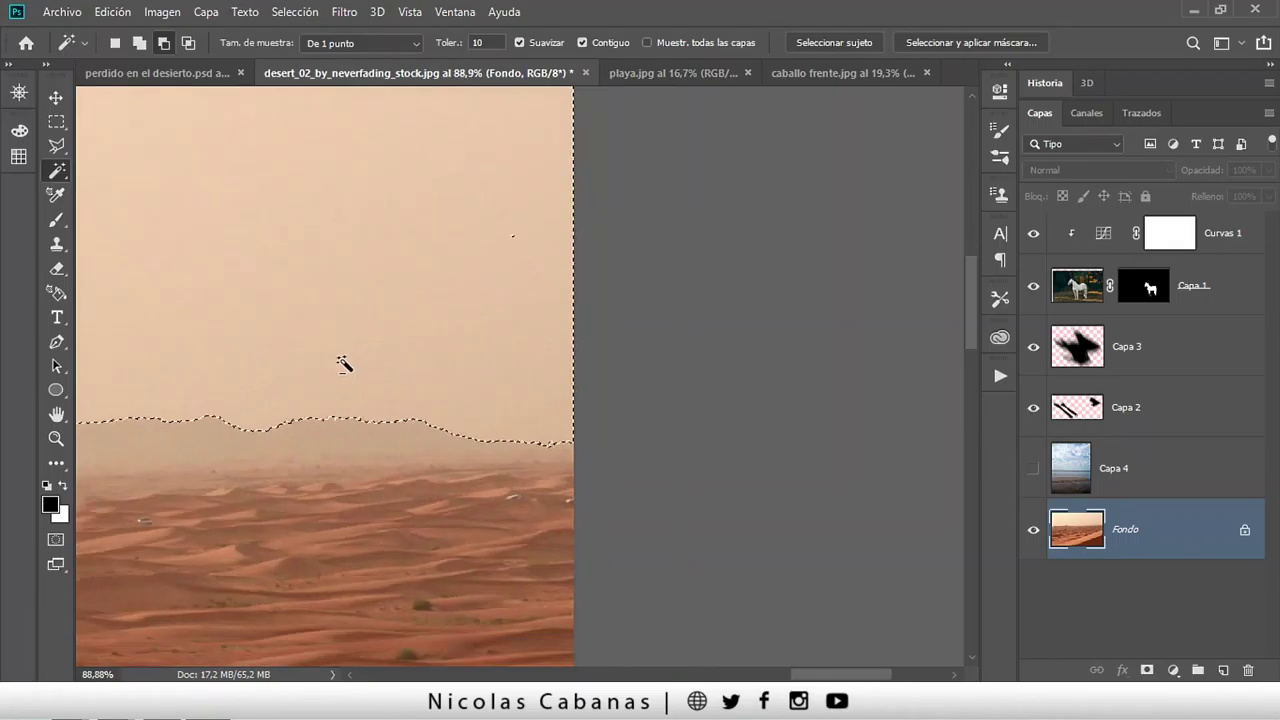
left_click_drag(343, 363, 677, 403)
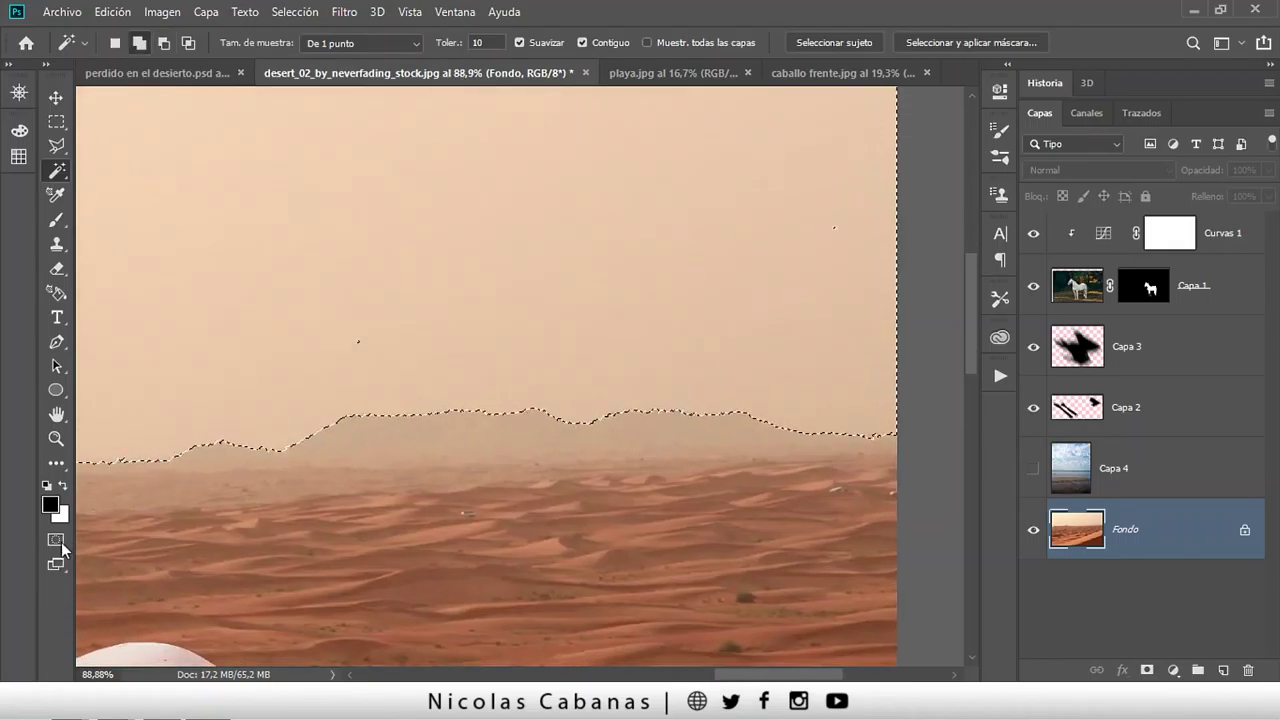
left_click(57, 545)
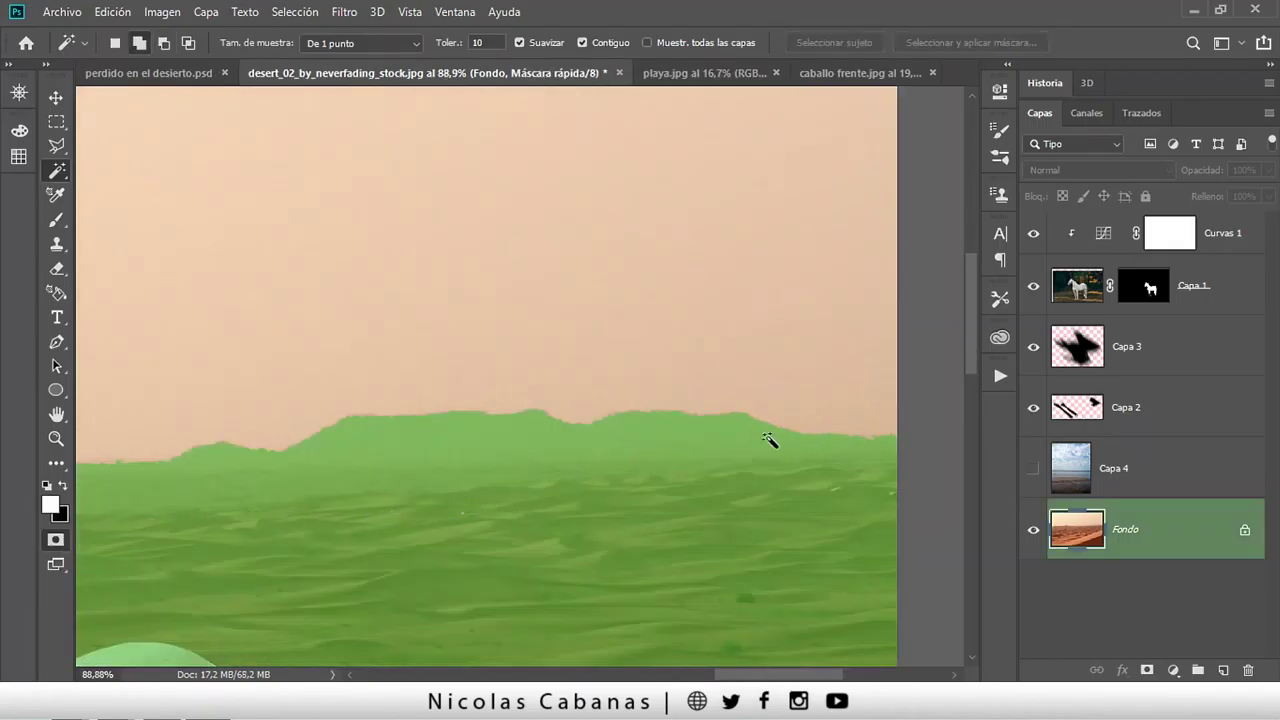
Set up the Brush with 100% hardness at 388 px.
key("z")
left_click_drag(740, 423, 777, 429)
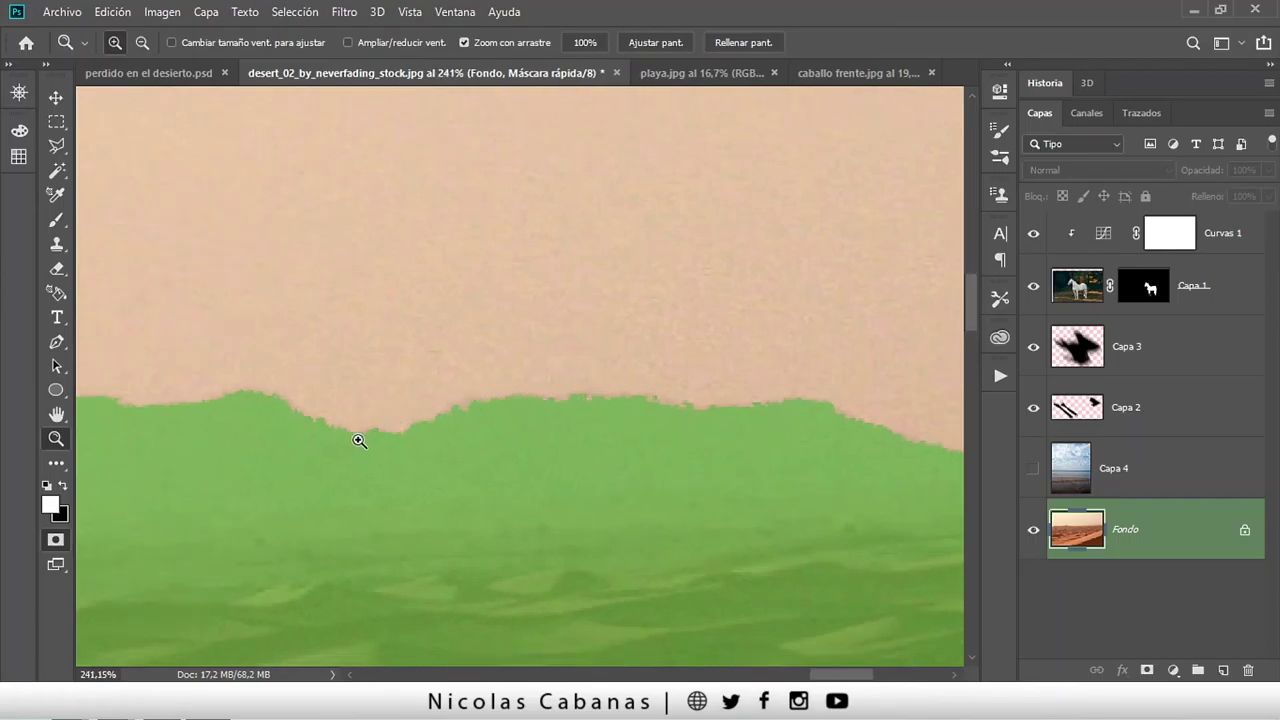
left_click_drag(356, 439, 266, 466)
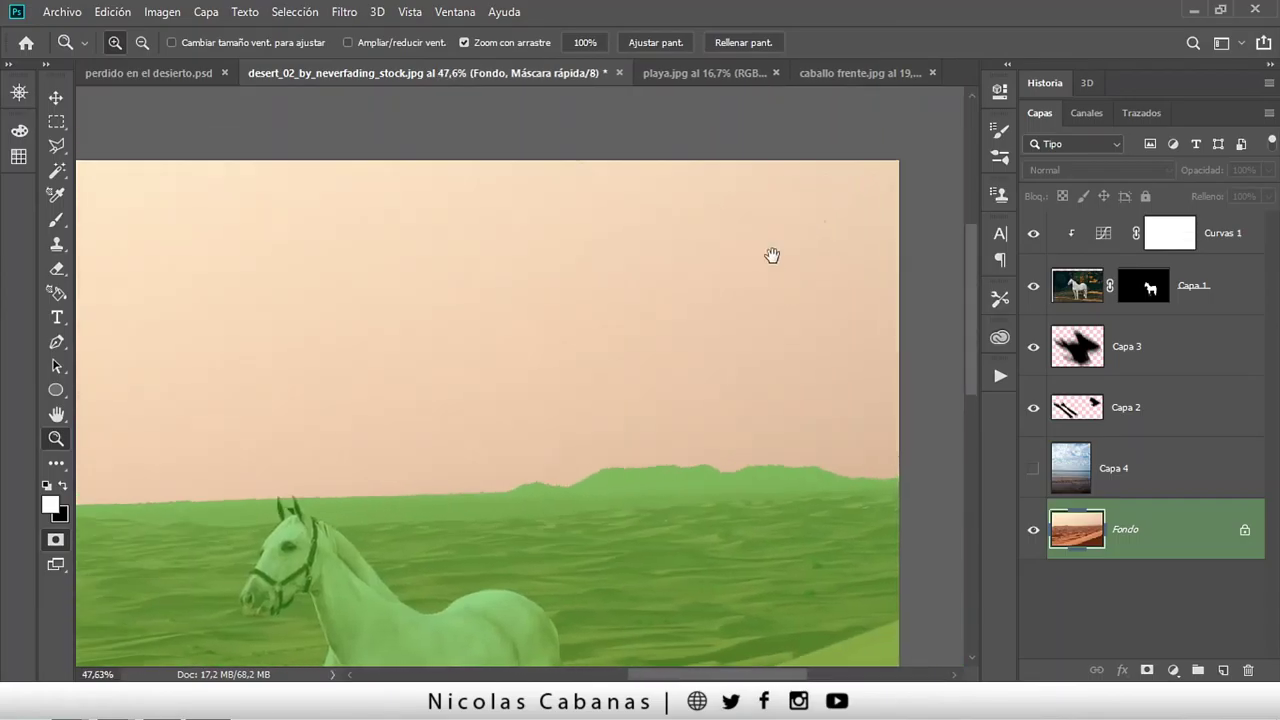
mouse_move(772, 255)
left_mouse_down()
mouse_move(884, 151)
mouse_move(794, 186)
mouse_move(280, 291)
left_mouse_up()
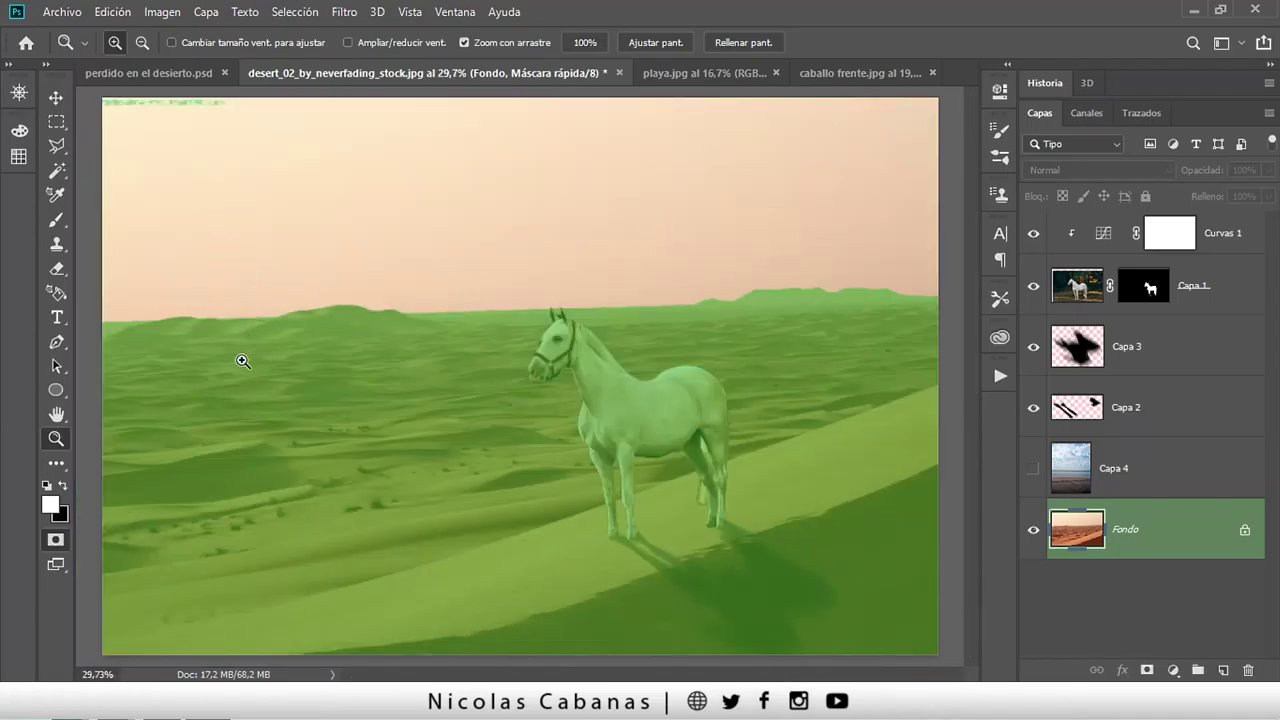
left_click(51, 226)
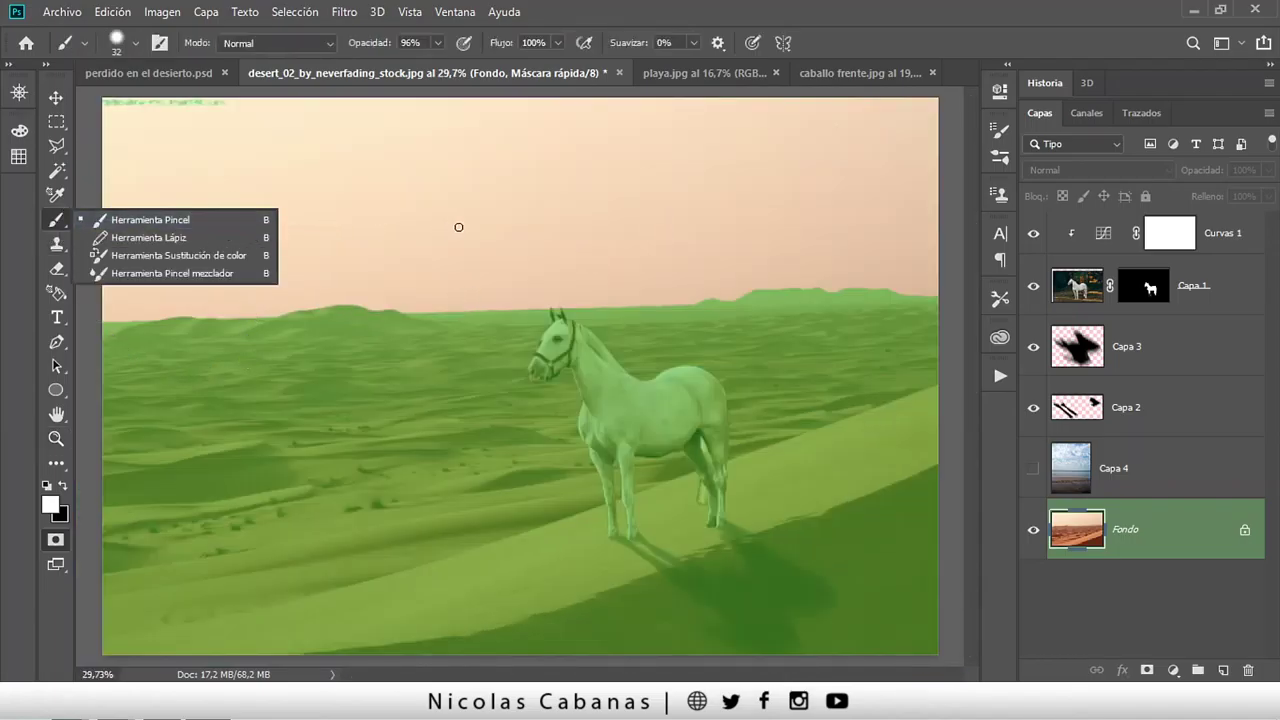
right_click(535, 240)
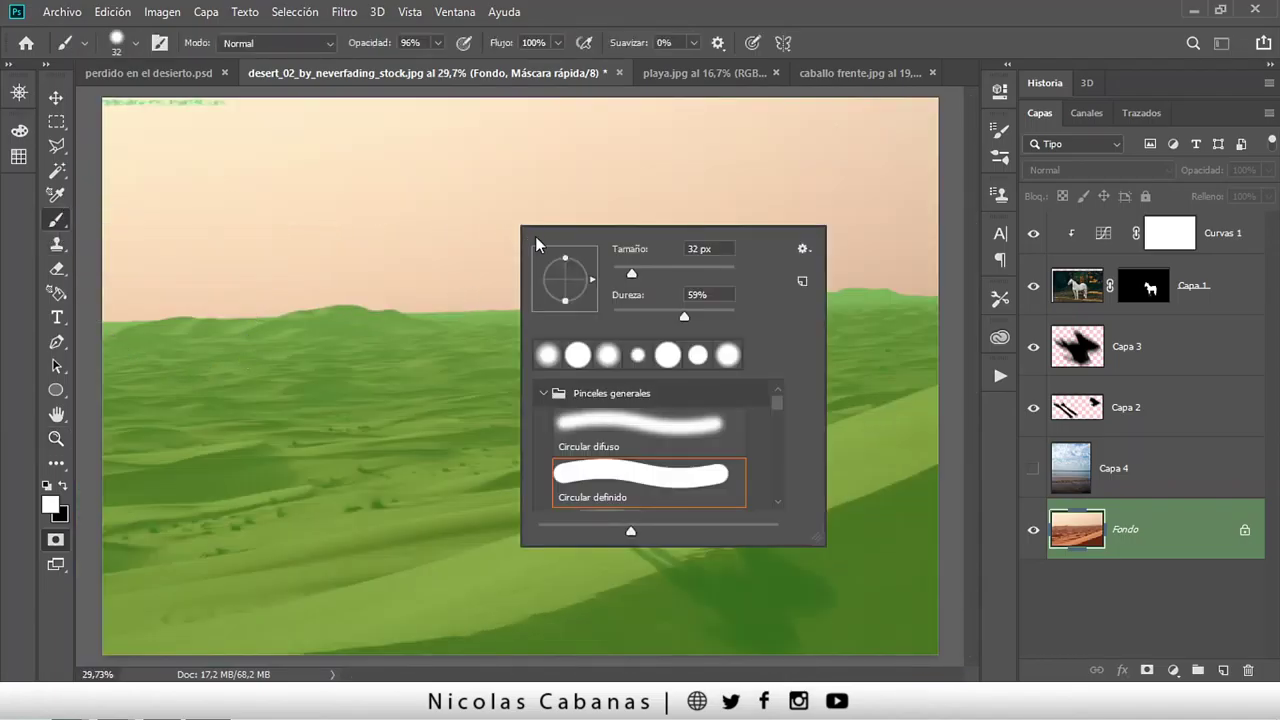
left_click(732, 314)
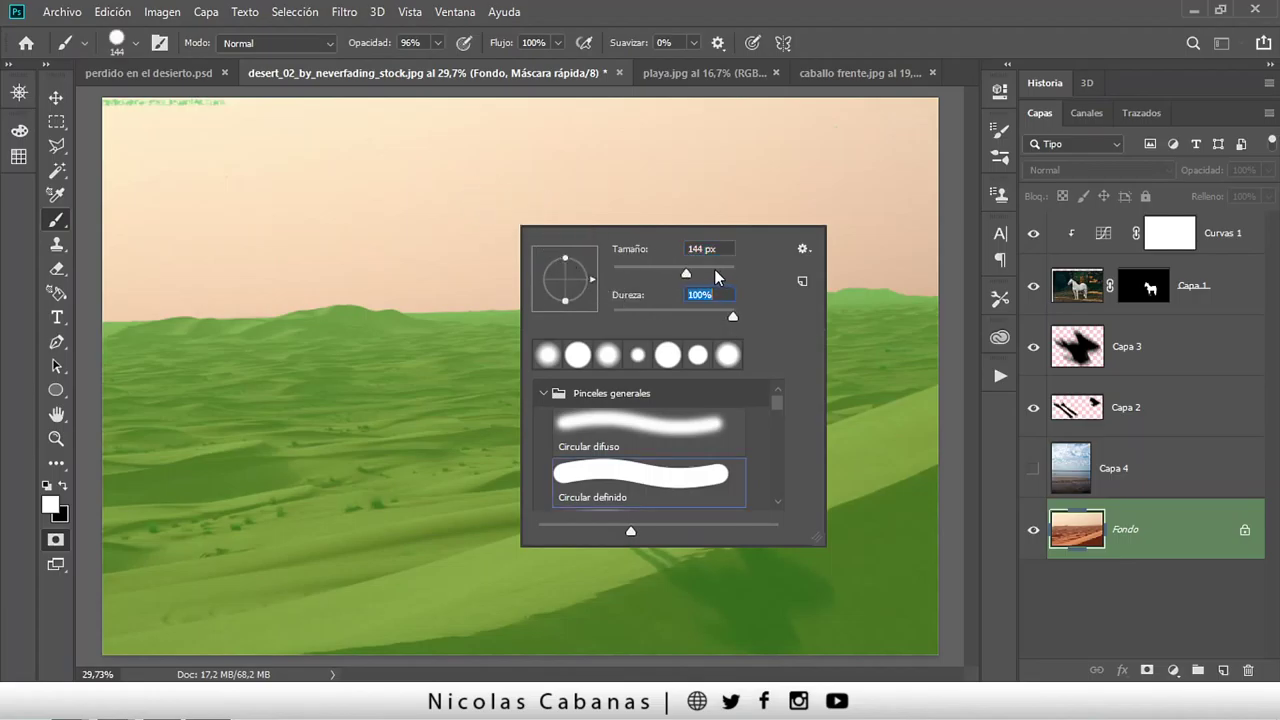
left_click(714, 269)
key("Return")
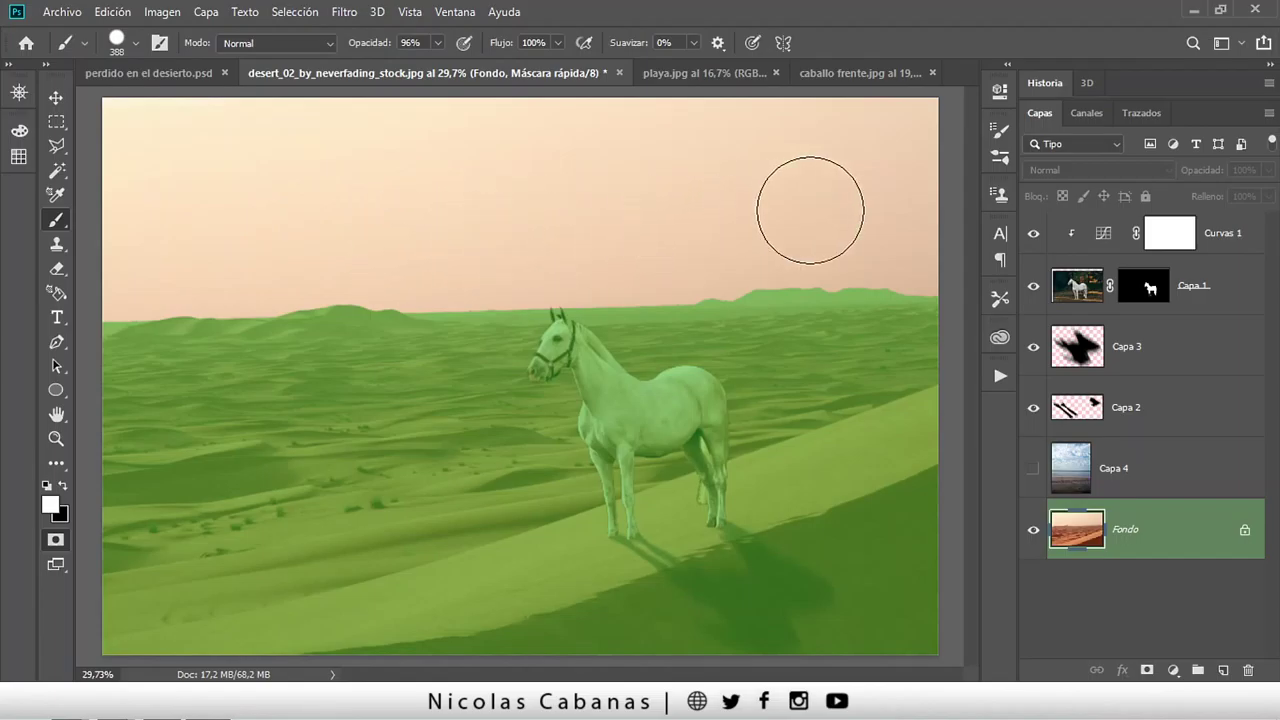
Shrink the brush to about 20 px and pan along the mountain ridge.
scroll(841, 210, "up", 5)
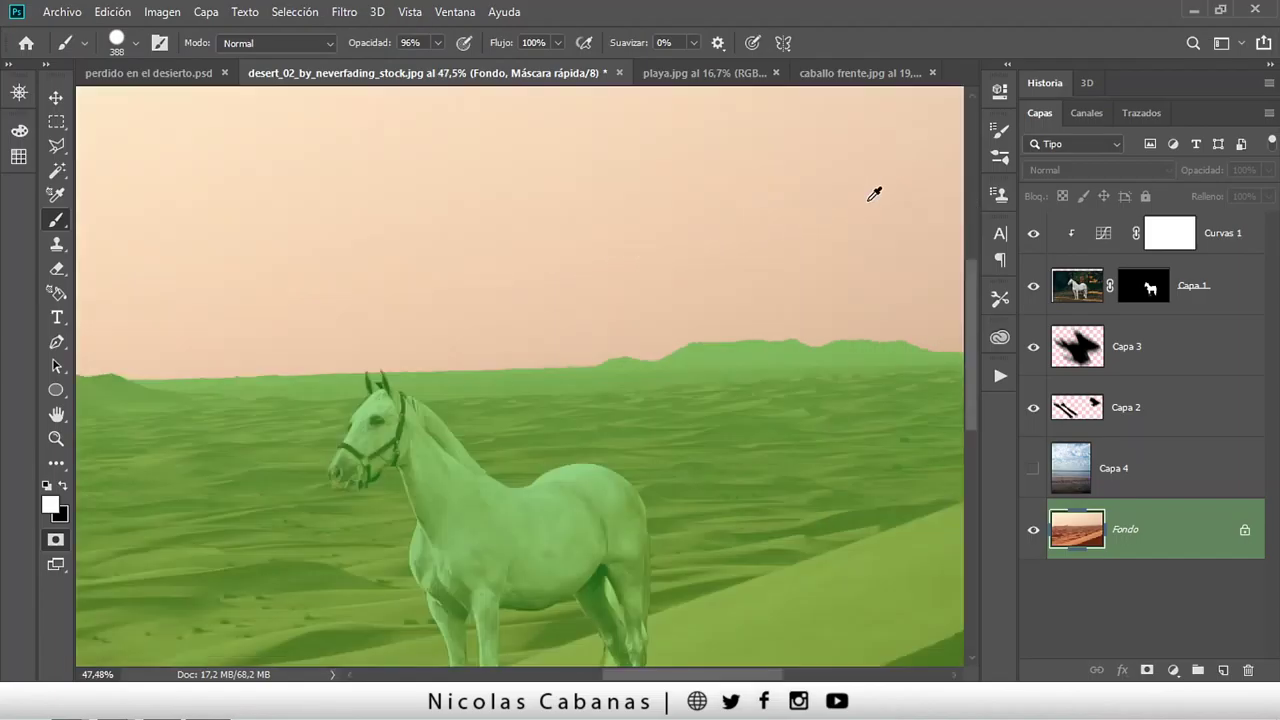
scroll(700, 249, "up", 3)
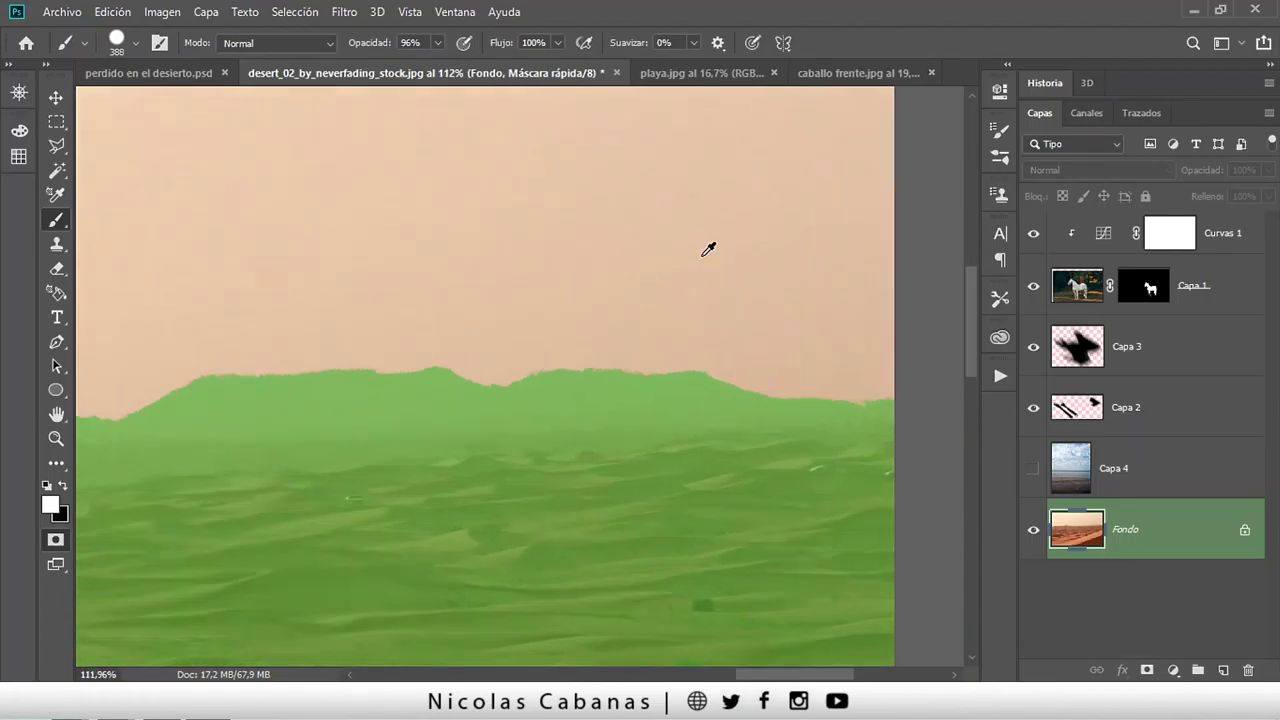
scroll(704, 260, "up", 2)
left_click_drag(704, 292, 383, 318)
left_click_drag(637, 315, 623, 316)
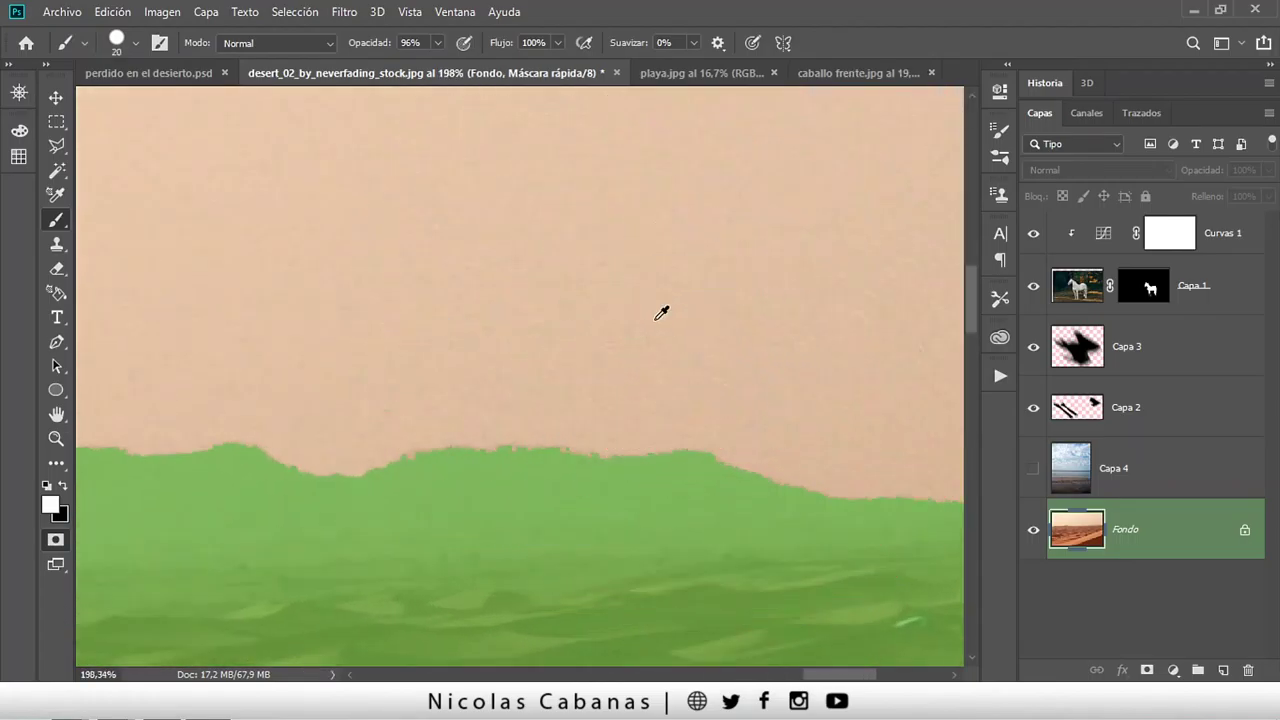
scroll(700, 334, "down", 2)
left_click_drag(726, 327, 589, 318)
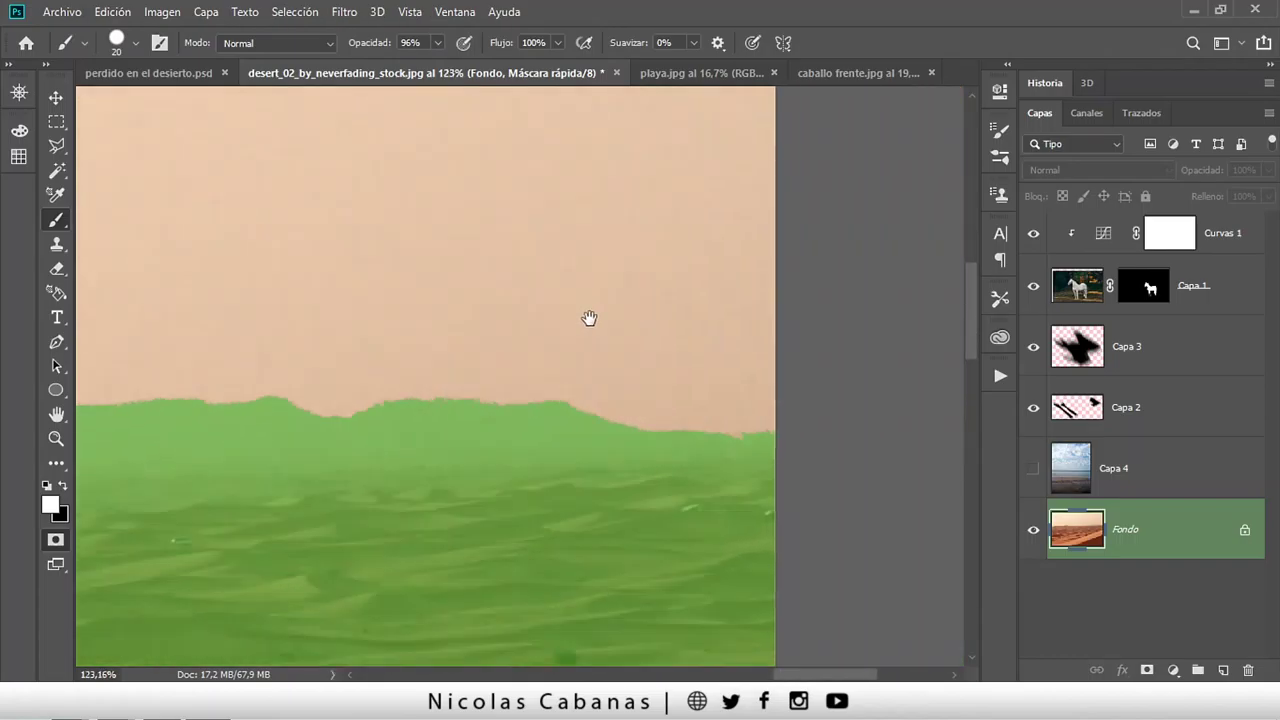
left_click_drag(295, 410, 456, 395)
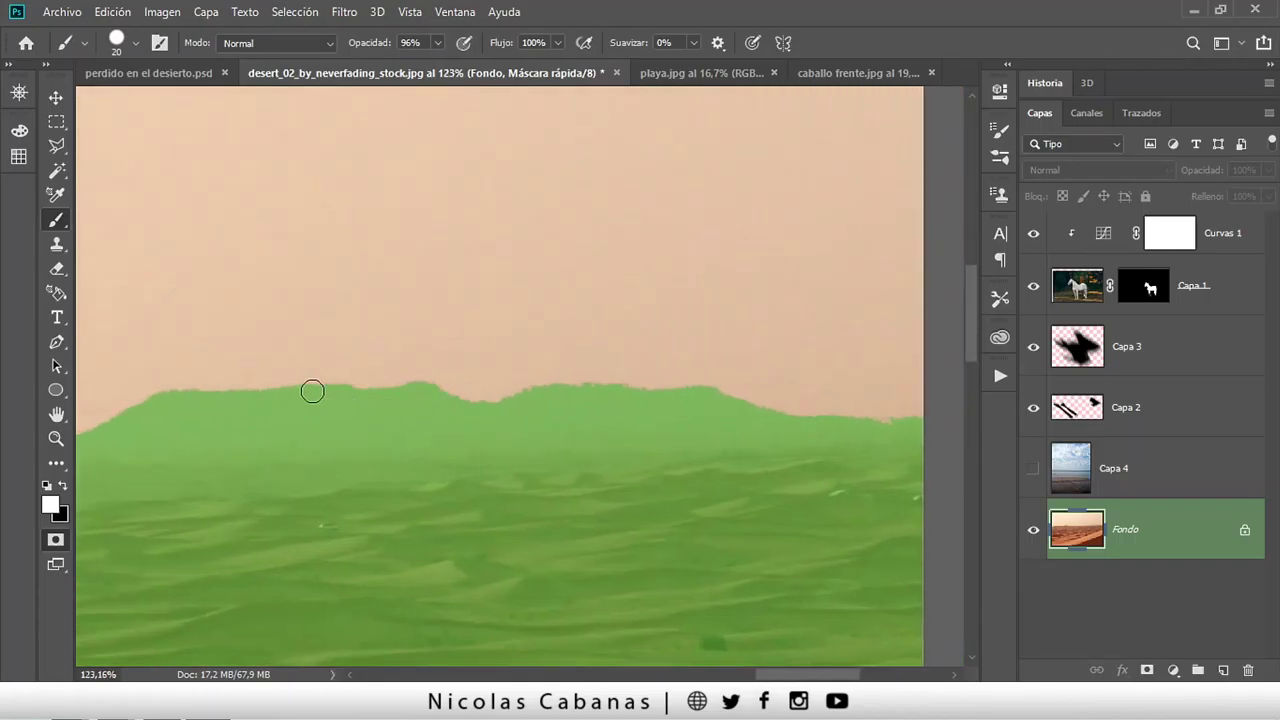
left_click_drag(312, 391, 681, 371)
Apply a 2-pixel Gaussian Blur to the sky quick mask.
left_click(344, 12)
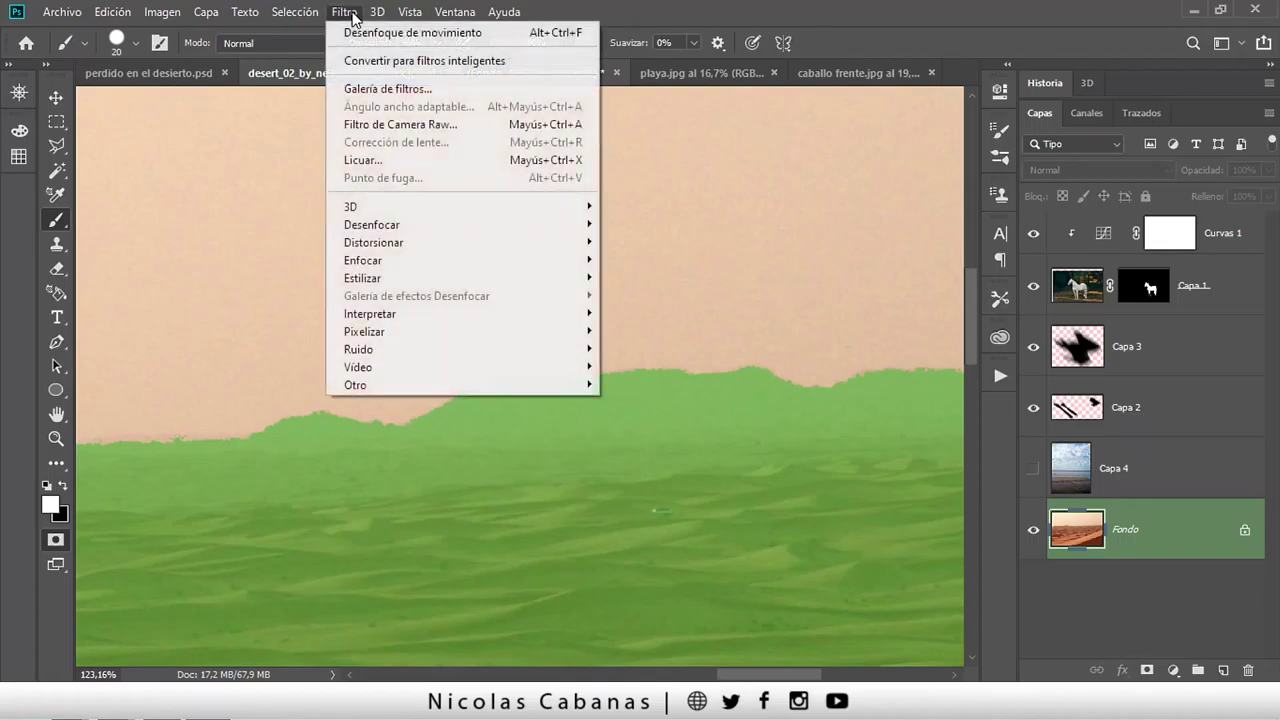
mouse_move(372, 224)
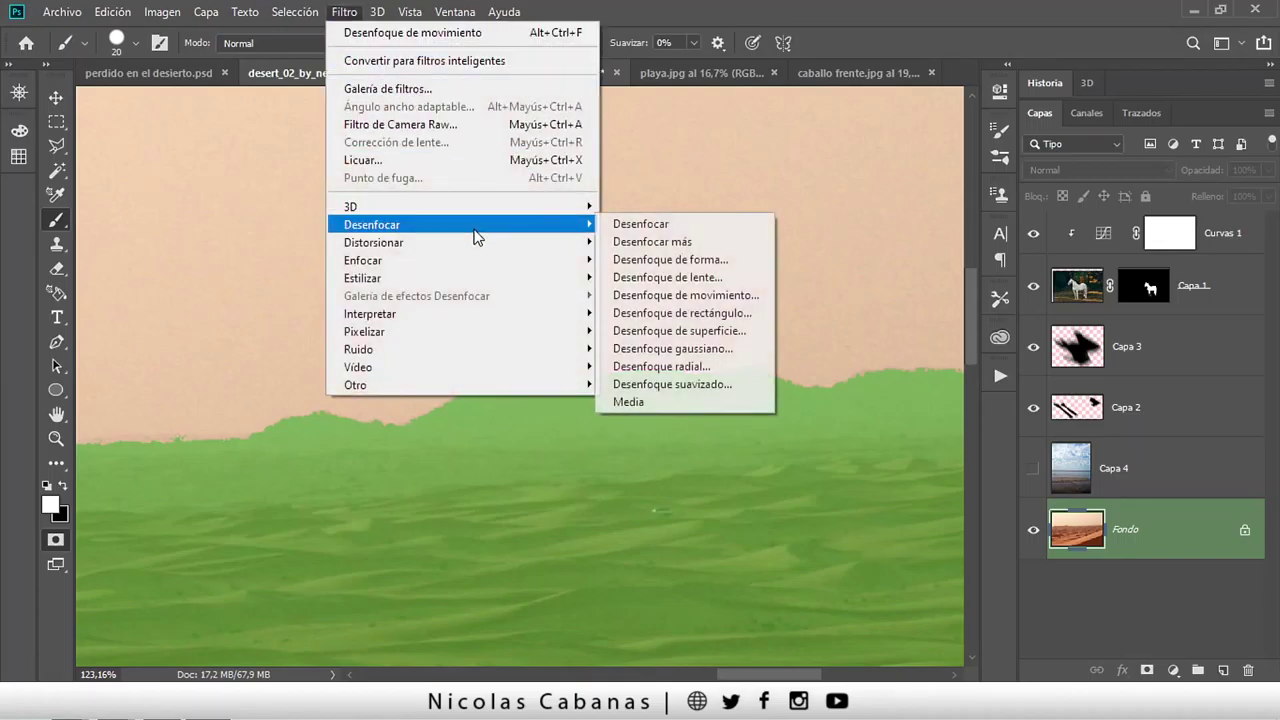
left_click(718, 350)
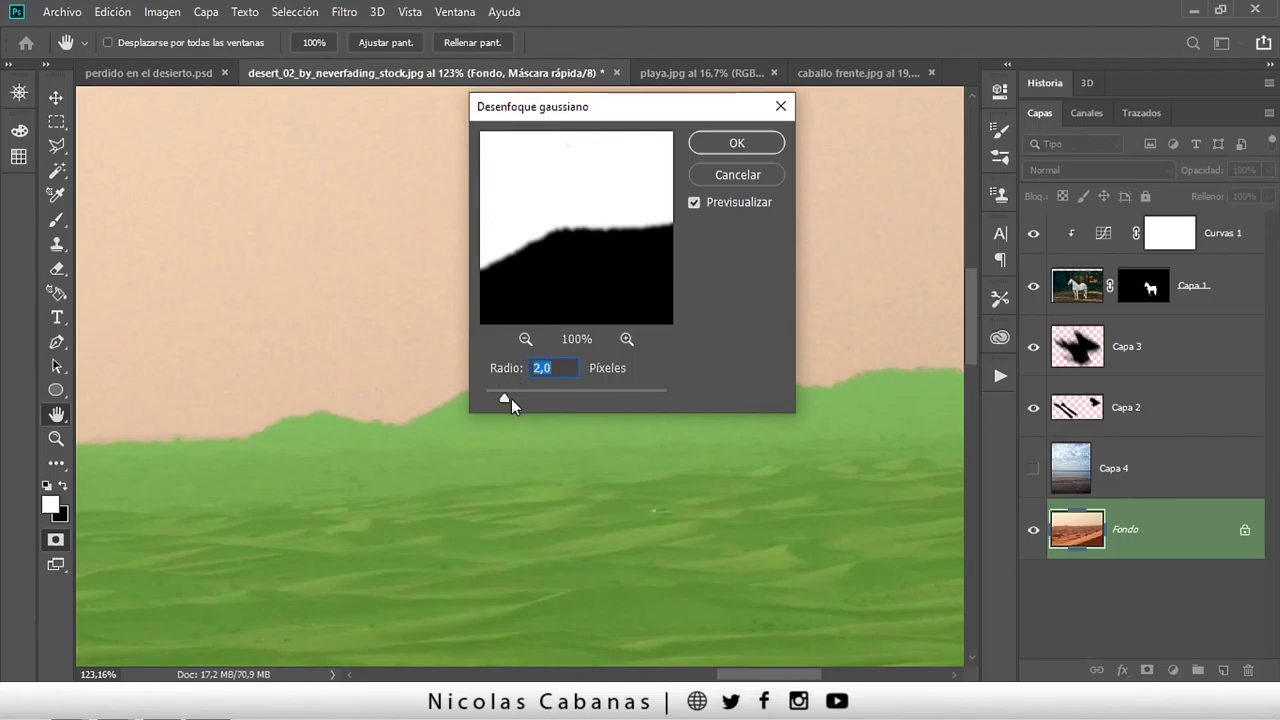
left_click(735, 146)
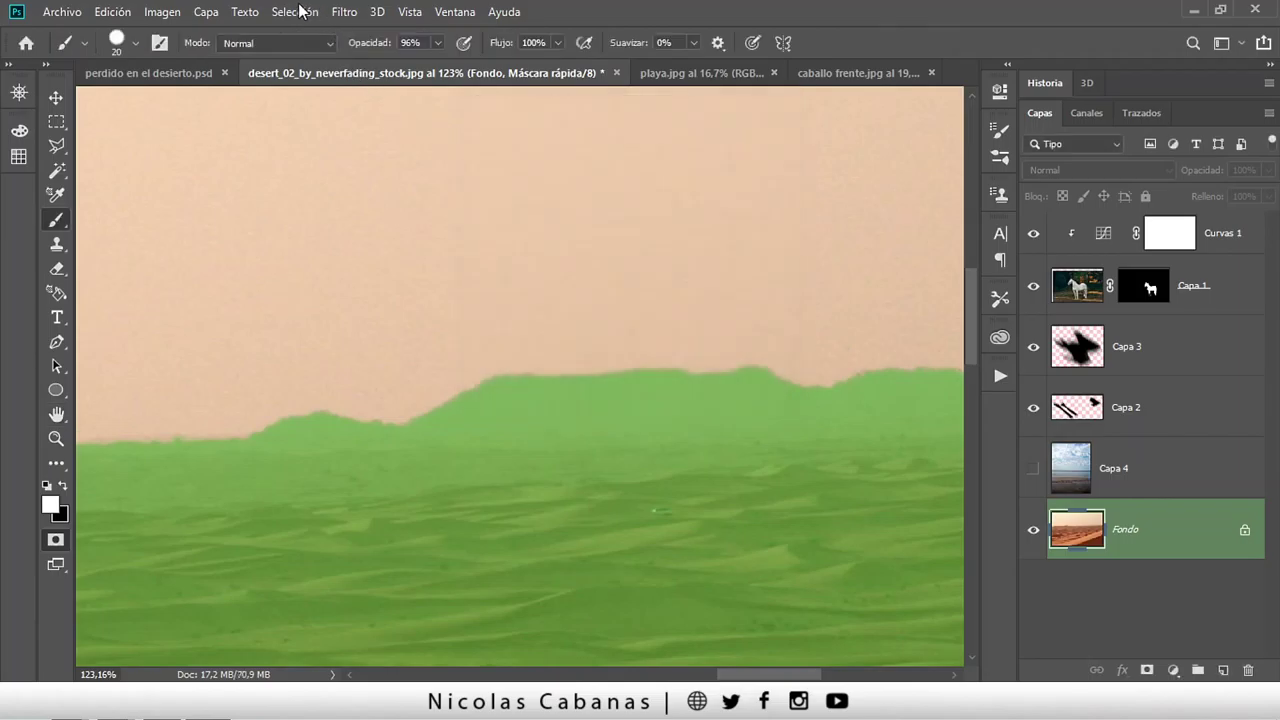
Tighten the mask with Levels, moving the black input to about 214.
left_click(340, 13)
left_click(162, 12)
mouse_move(175, 62)
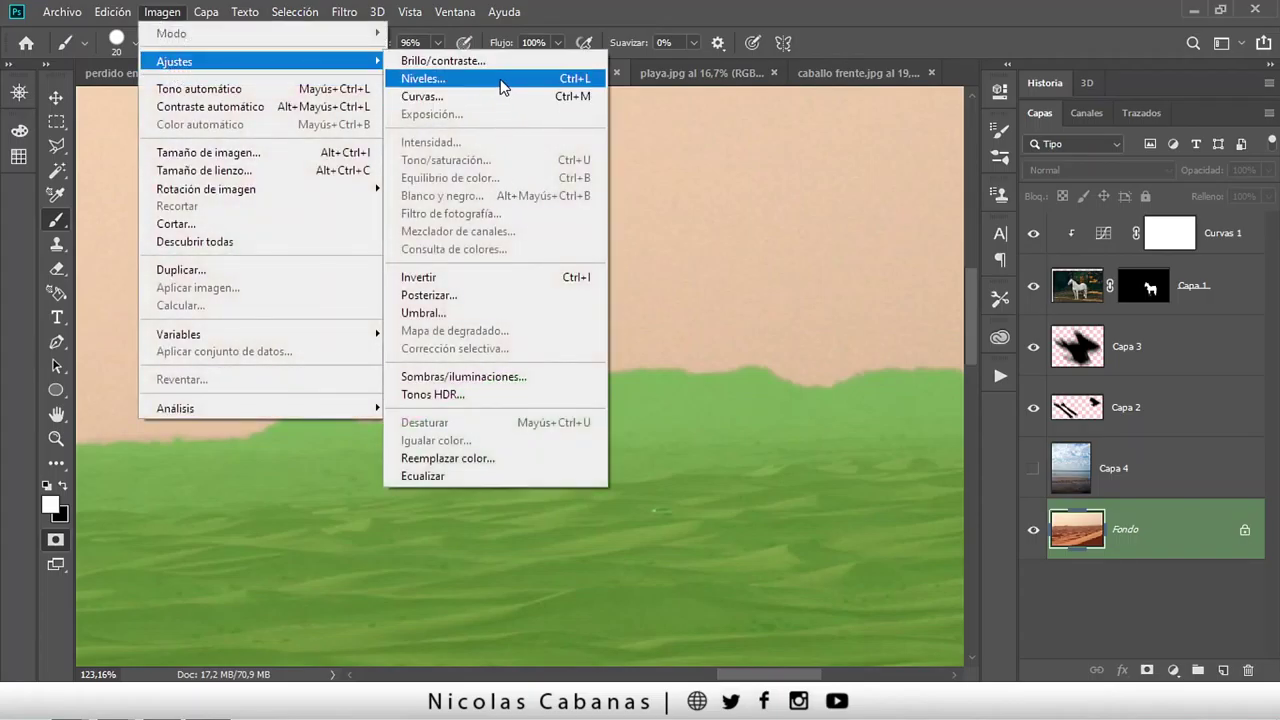
left_click(503, 79)
left_click_drag(677, 290, 702, 290)
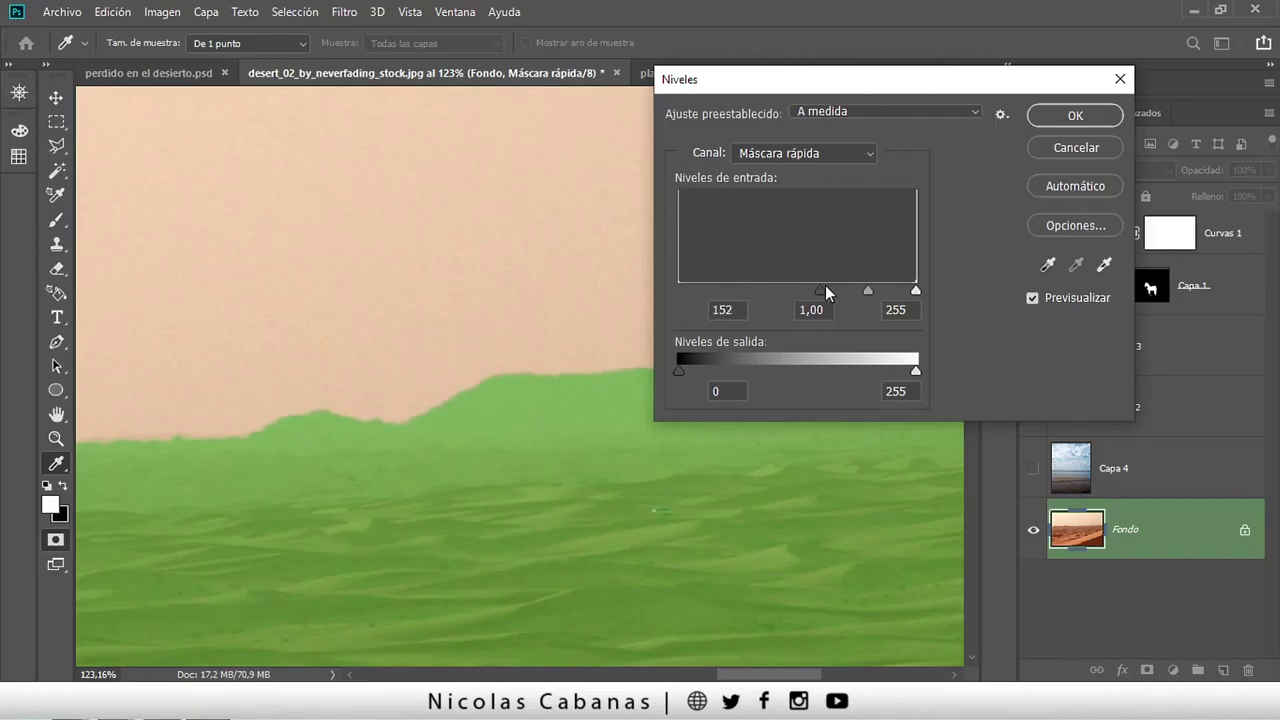
mouse_move(825, 292)
left_mouse_down()
mouse_move(912, 290)
mouse_move(874, 293)
left_mouse_up()
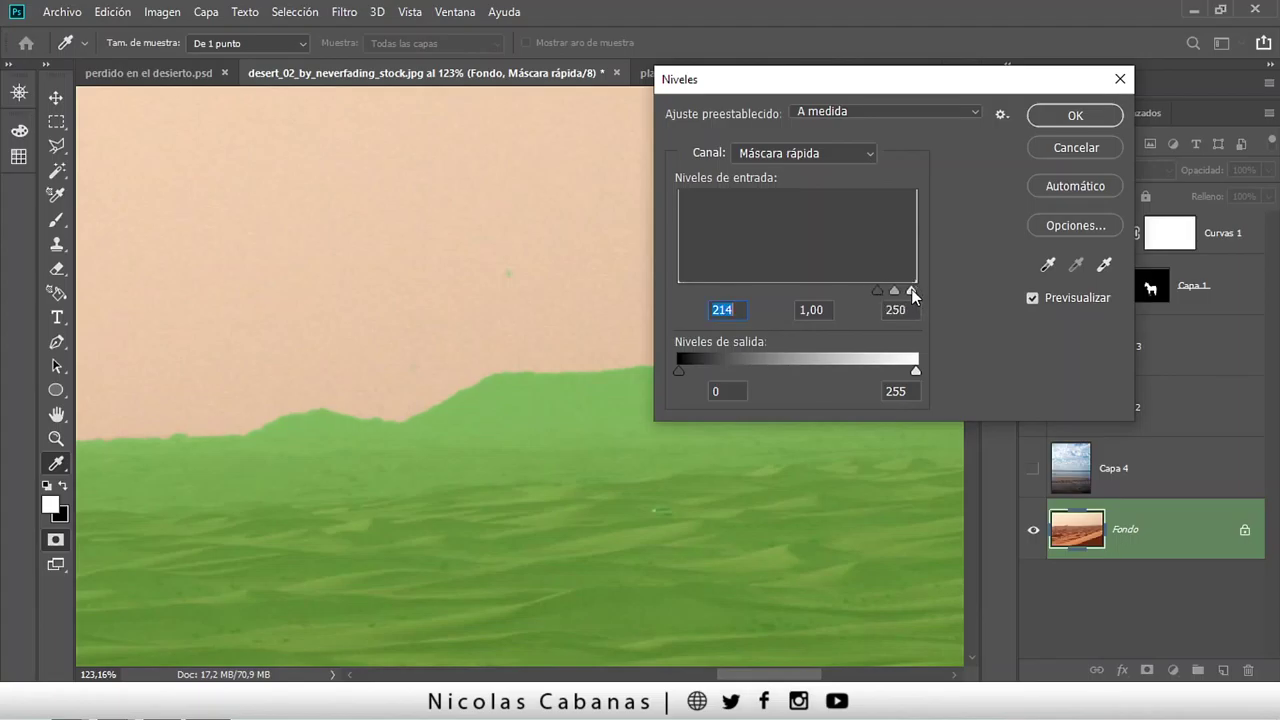
left_click(1075, 116)
key("b")
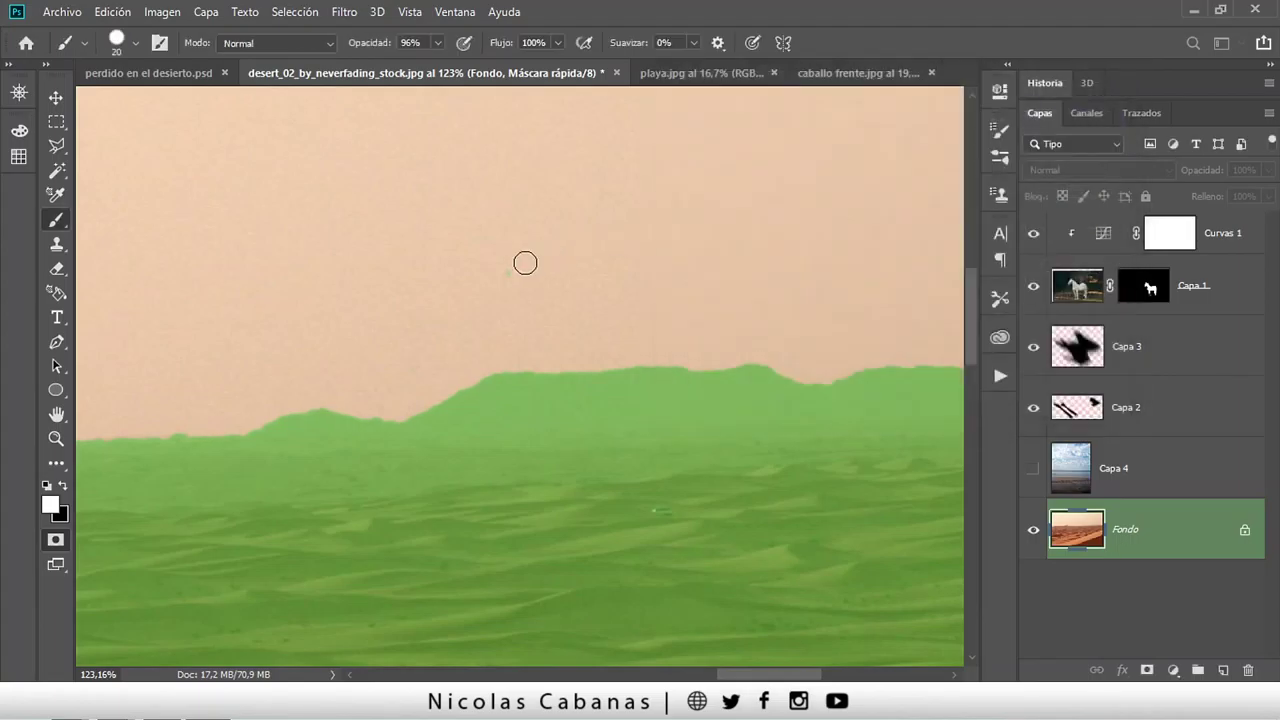
Enlarge the brush to about 158 px and zoom around the quick mask.
key("bracketright")
key("bracketright")
key("bracketright")
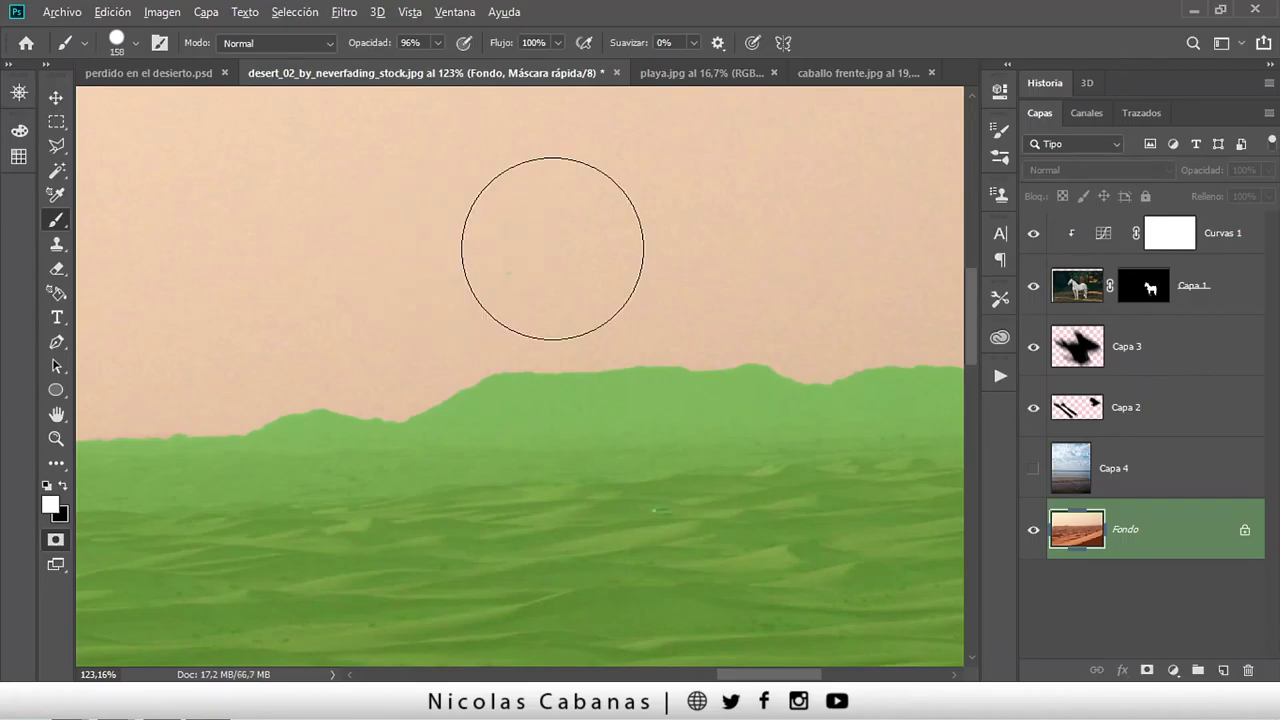
scroll(392, 289, "down", 3)
scroll(395, 285, "down", 2)
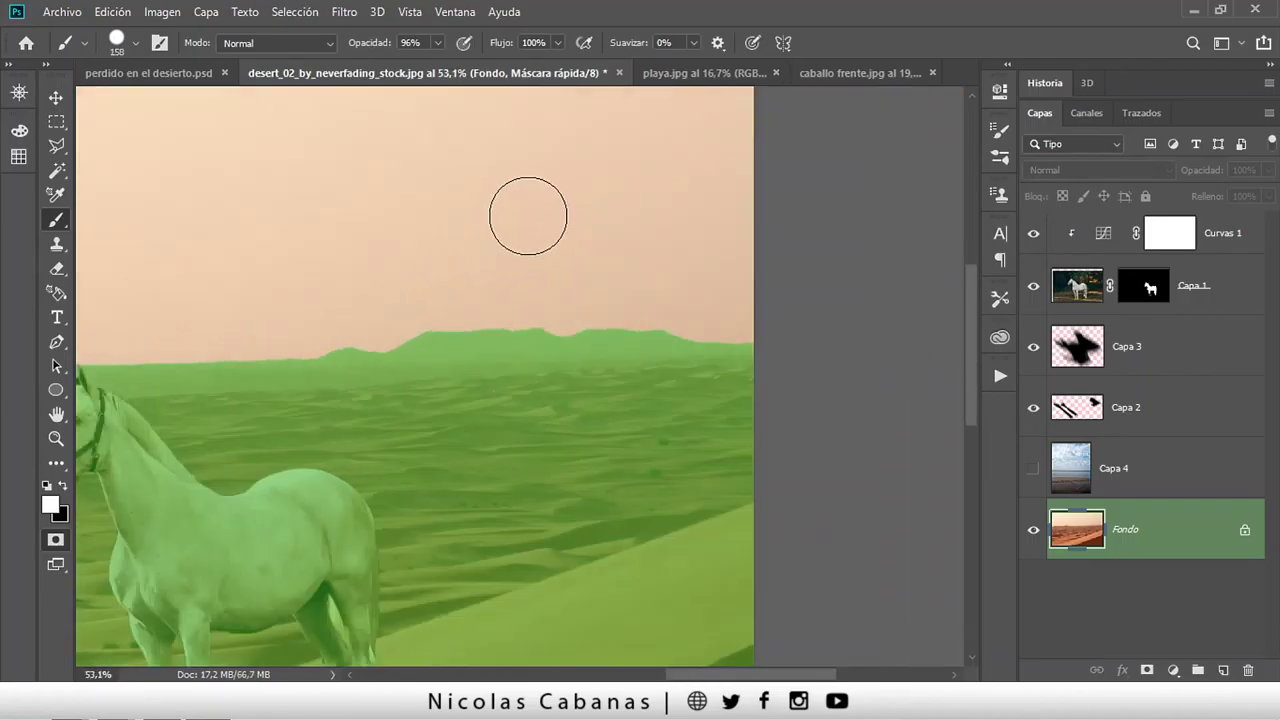
scroll(497, 288, "up", 2)
scroll(510, 295, "up", 1)
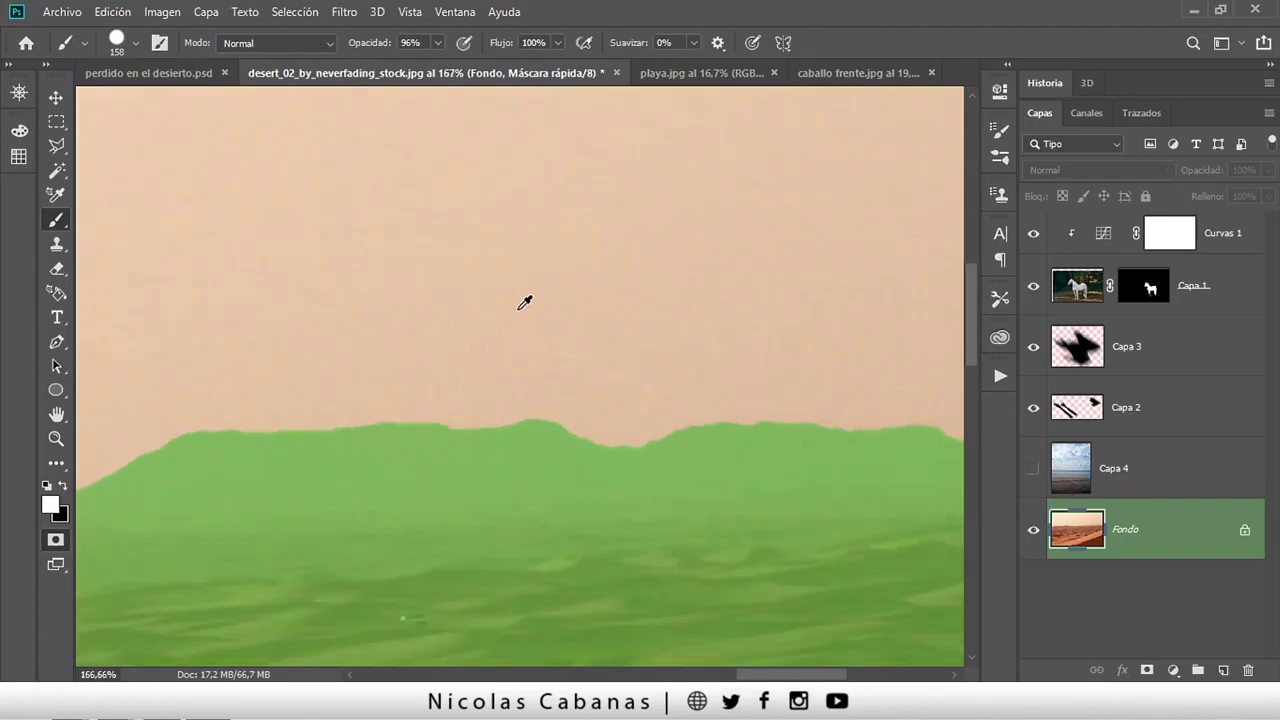
scroll(510, 325, "down", 1)
scroll(430, 332, "down", 1)
scroll(629, 320, "down", 1)
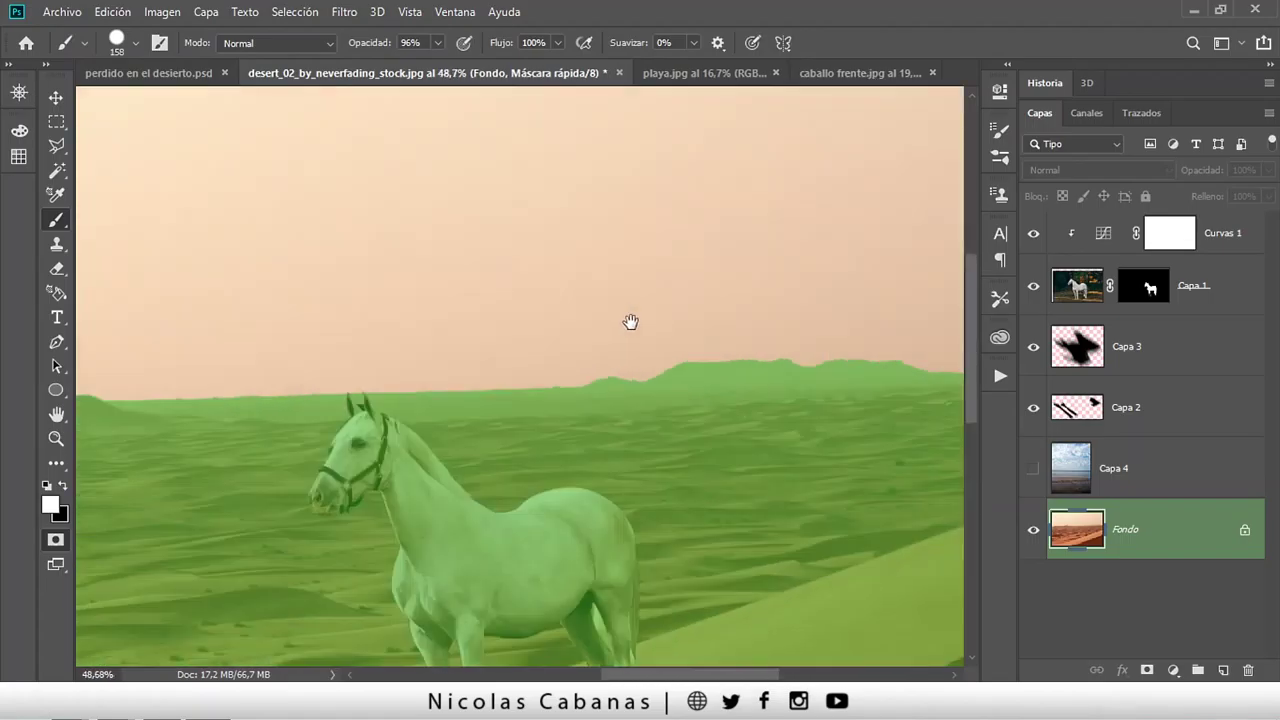
scroll(486, 323, "down", 1)
scroll(614, 260, "down", 1)
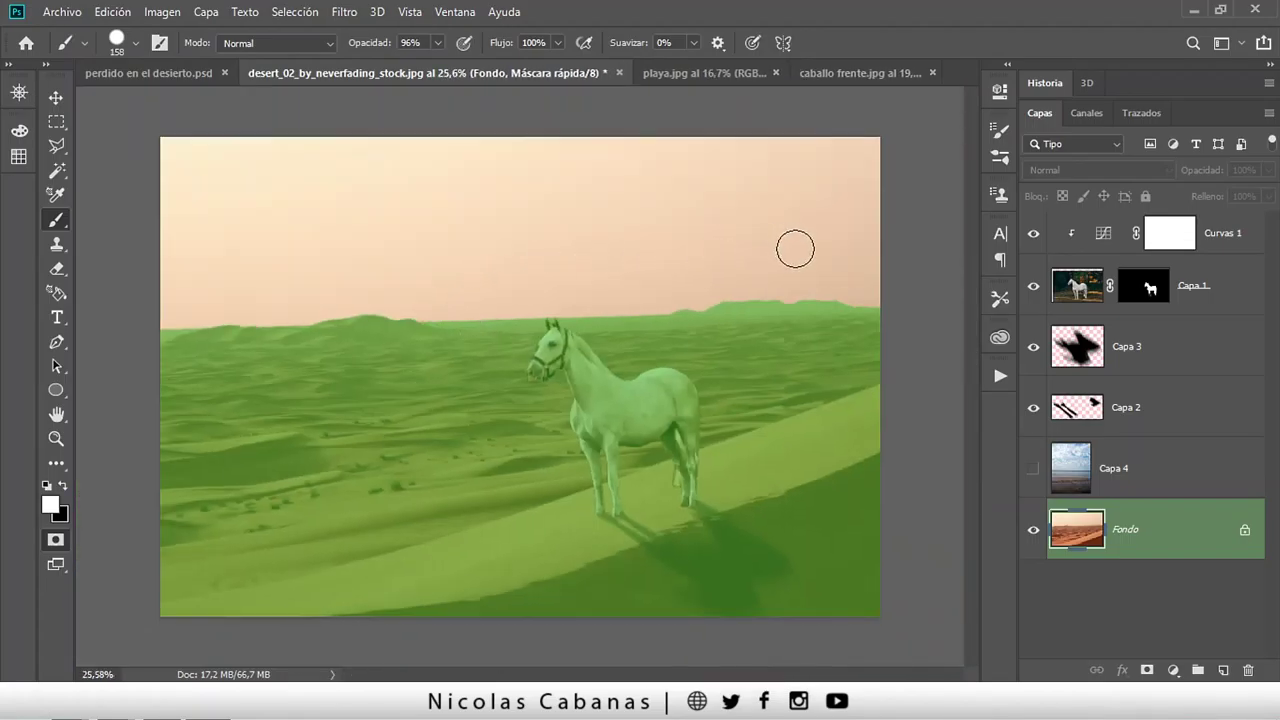
Convert the quick mask into a sky selection and make Capa 4 visible.
key("q")
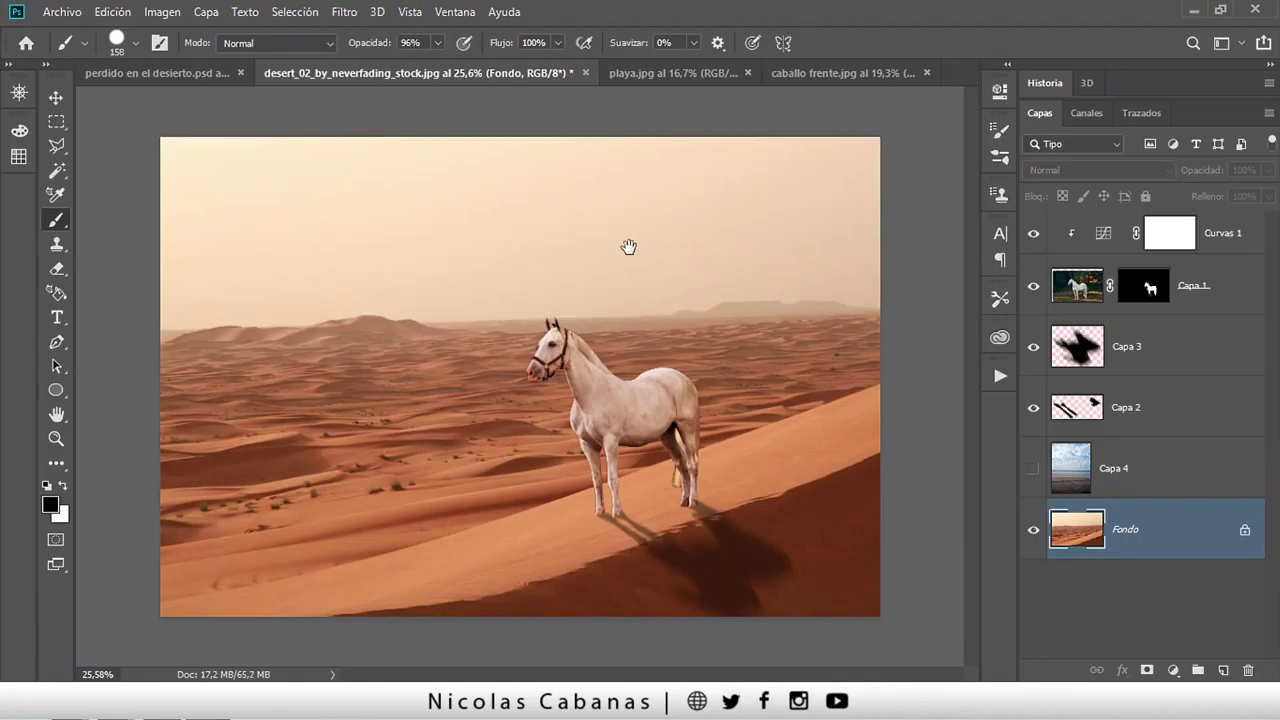
scroll(794, 208, "up", 1)
left_click(1034, 468)
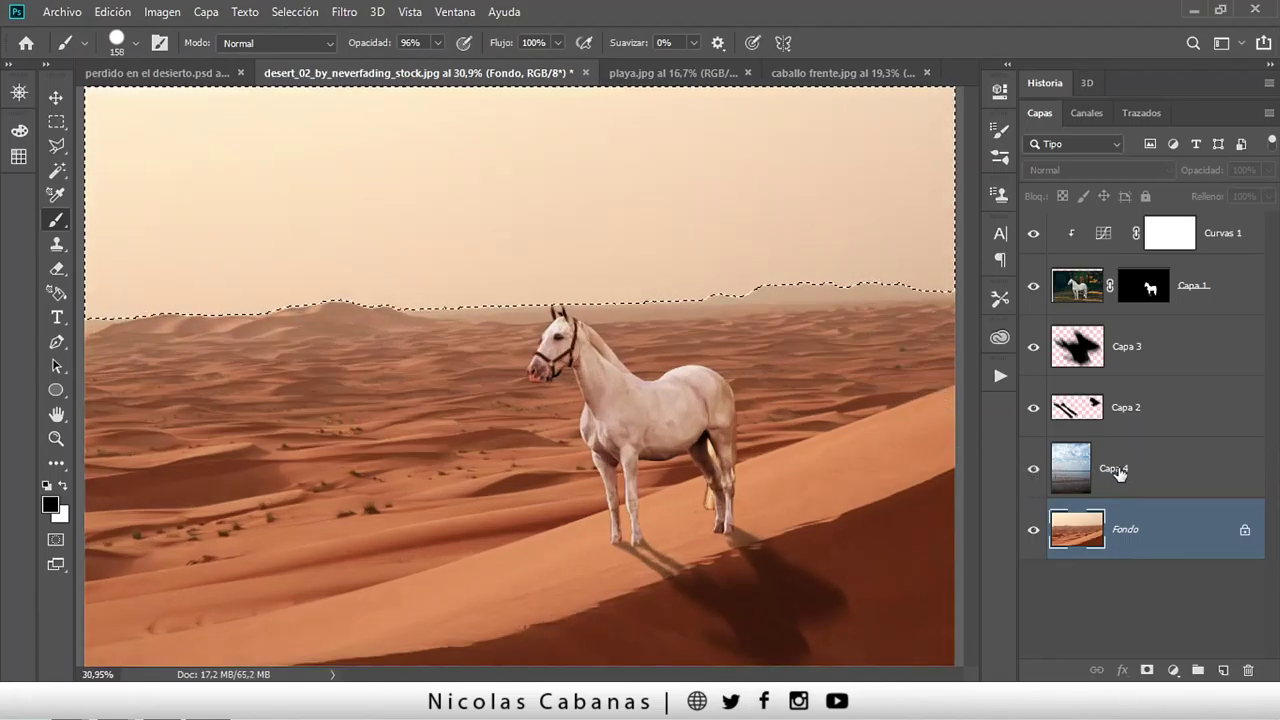
Add a layer mask to Capa 4 from the active selection, then zoom out to the whole composite.
left_click(1110, 472)
left_click(1146, 670)
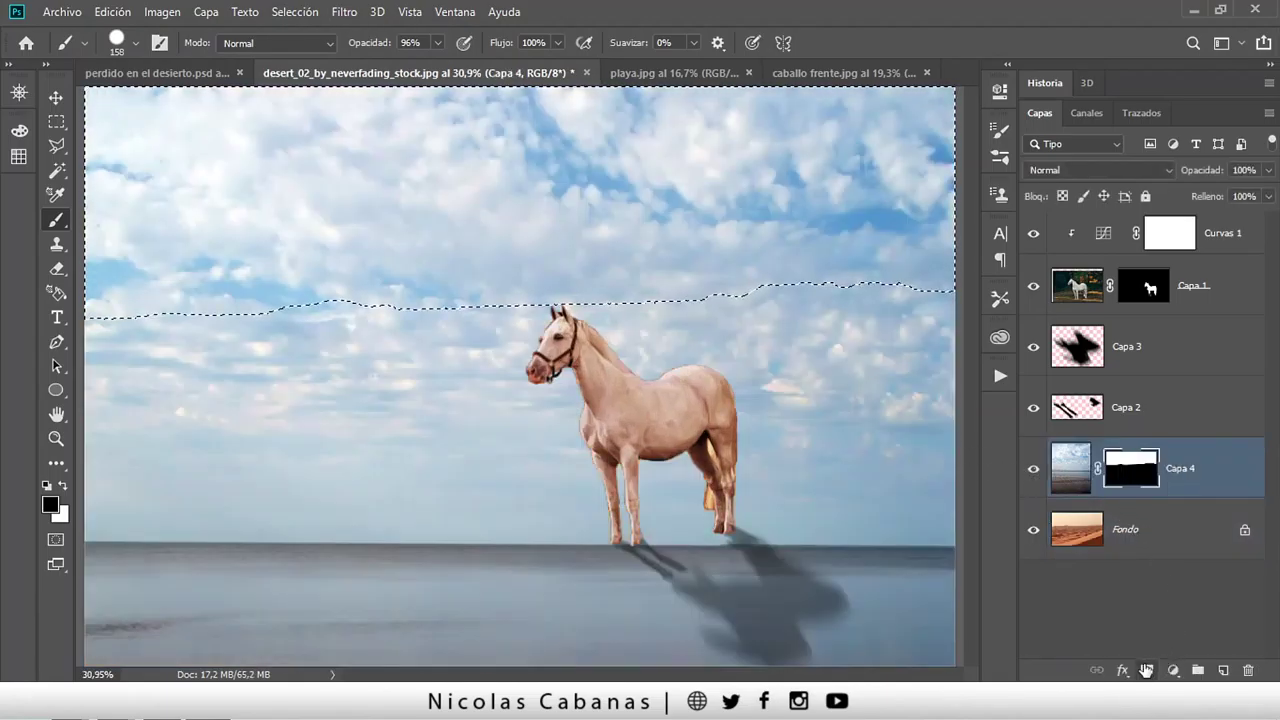
key("z")
mouse_move(820, 306)
left_mouse_down()
mouse_move(780, 300)
mouse_move(834, 318)
left_mouse_up()
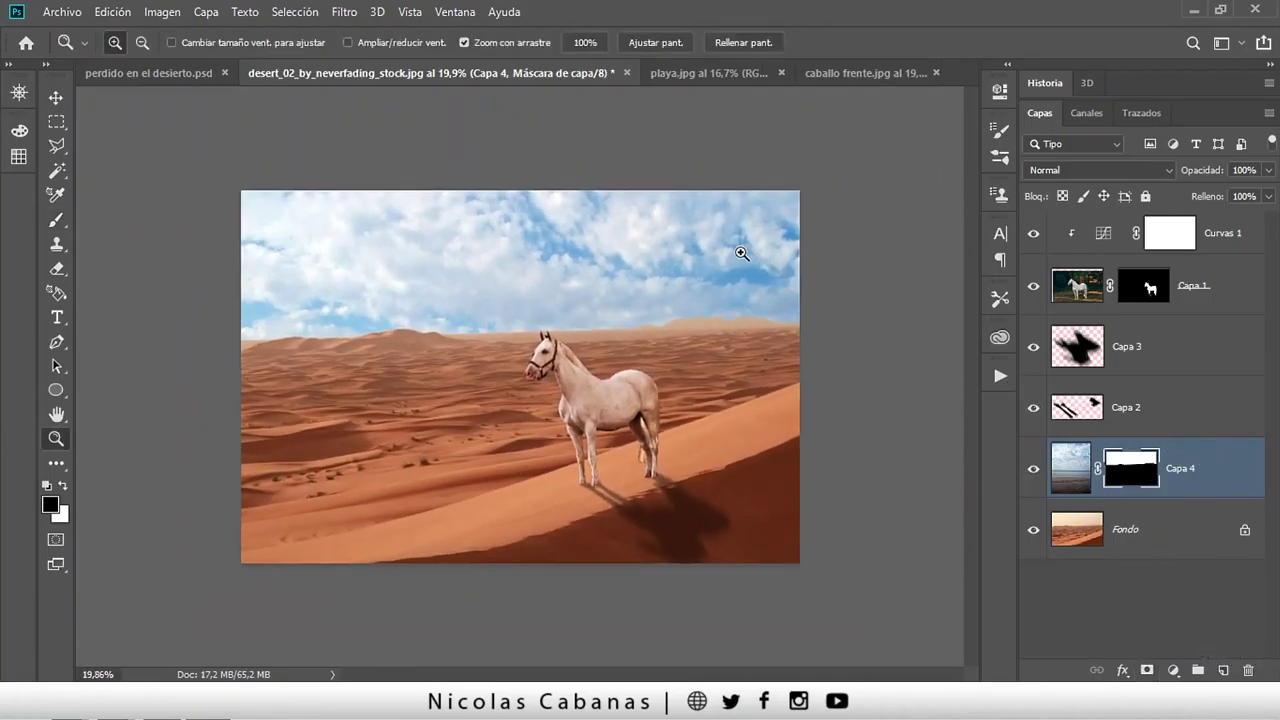
mouse_move(530, 206)
left_mouse_down()
mouse_move(574, 209)
mouse_move(551, 214)
mouse_move(569, 246)
left_mouse_up()
Zoom around the composite to inspect the masked sky along the dune horizon and upper-right ridge.
key("v")
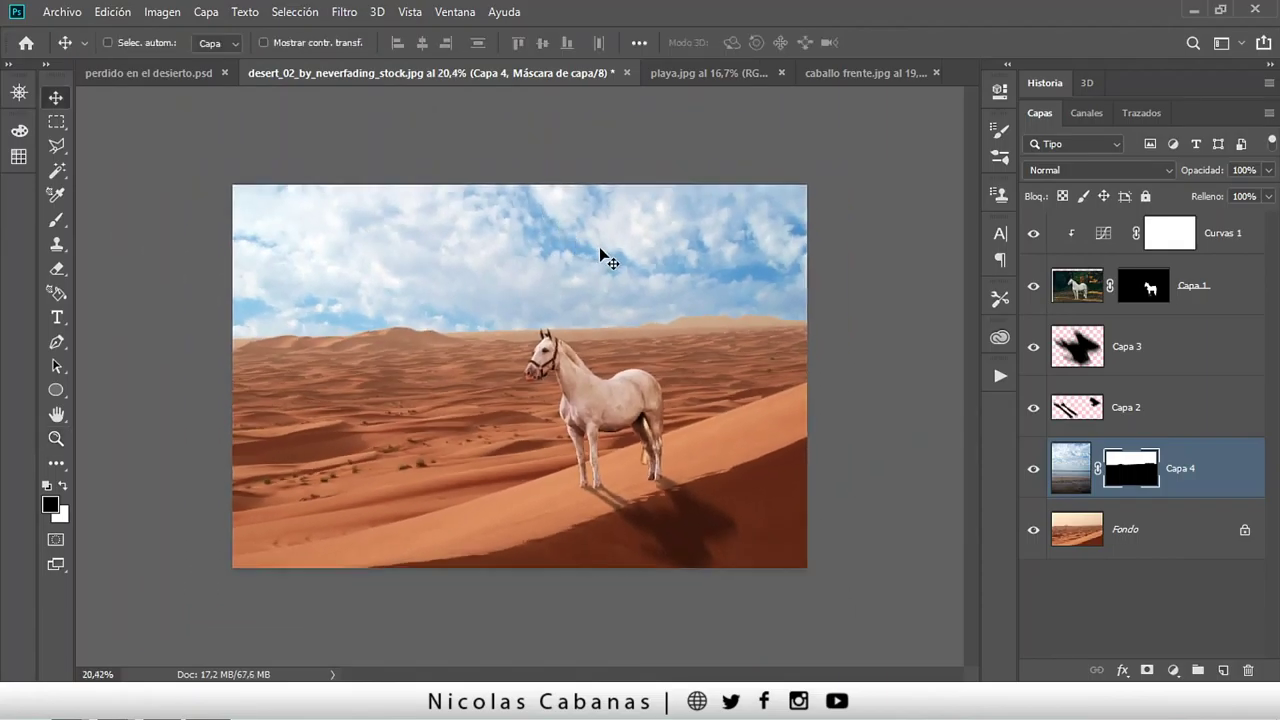
key("z")
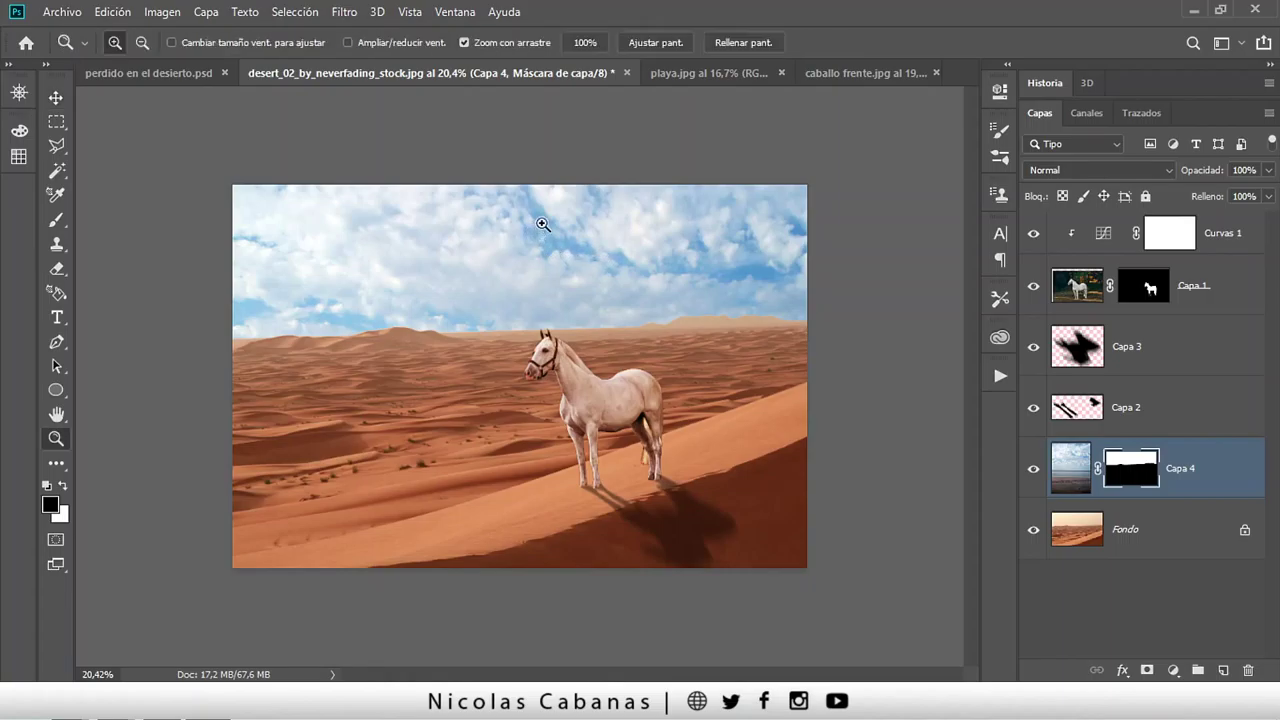
mouse_move(537, 223)
left_mouse_down()
mouse_move(597, 211)
mouse_move(583, 217)
left_mouse_up()
key("v")
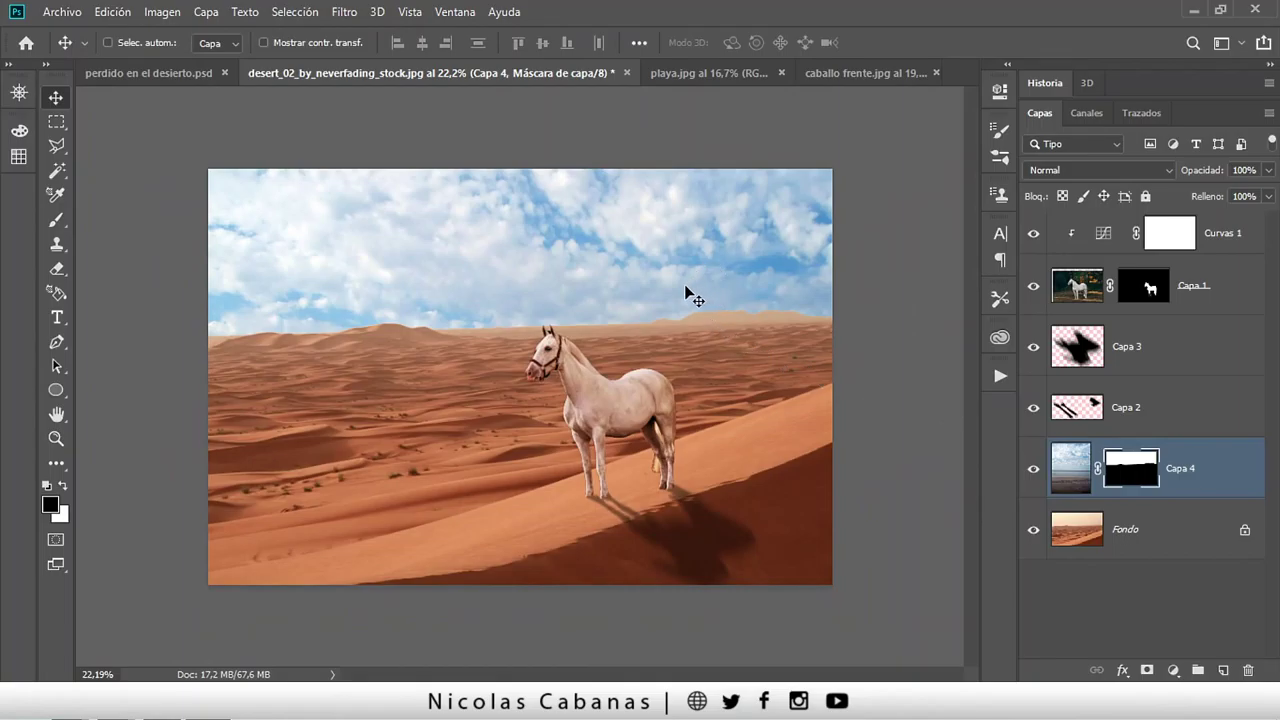
key("z")
mouse_move(429, 217)
left_mouse_down()
mouse_move(500, 200)
mouse_move(445, 202)
left_mouse_up()
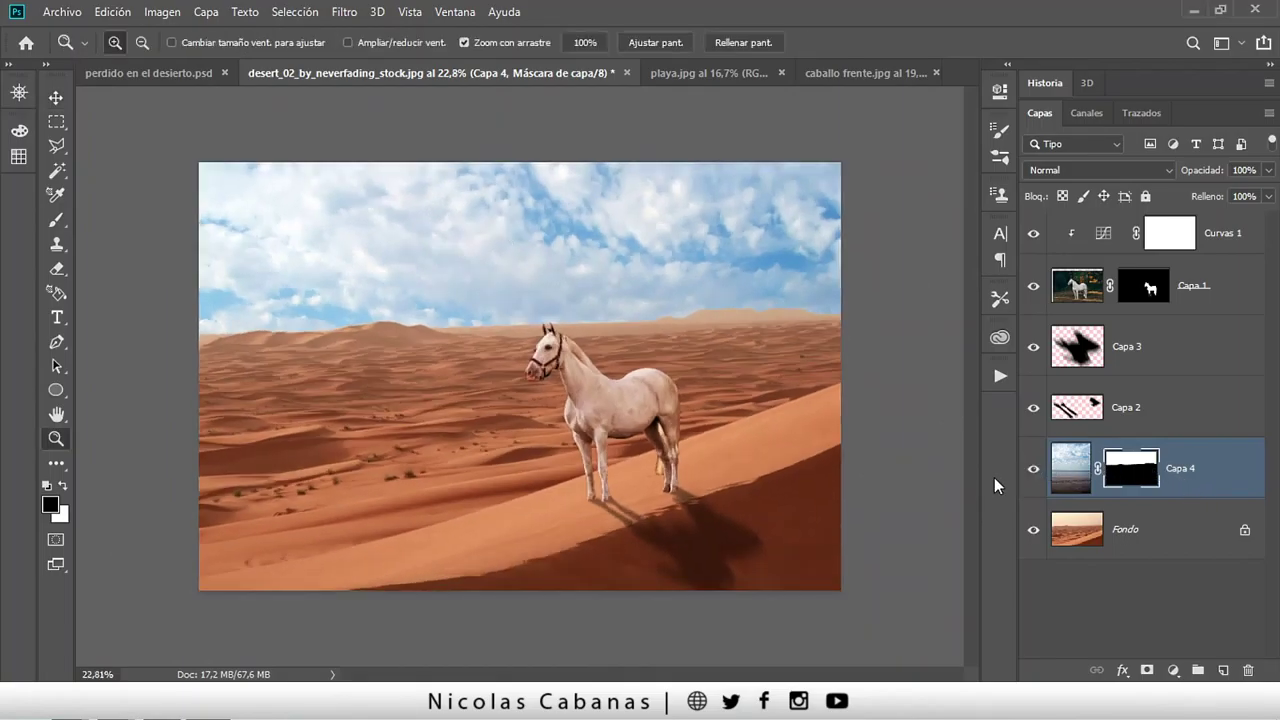
left_click_drag(522, 390, 577, 388)
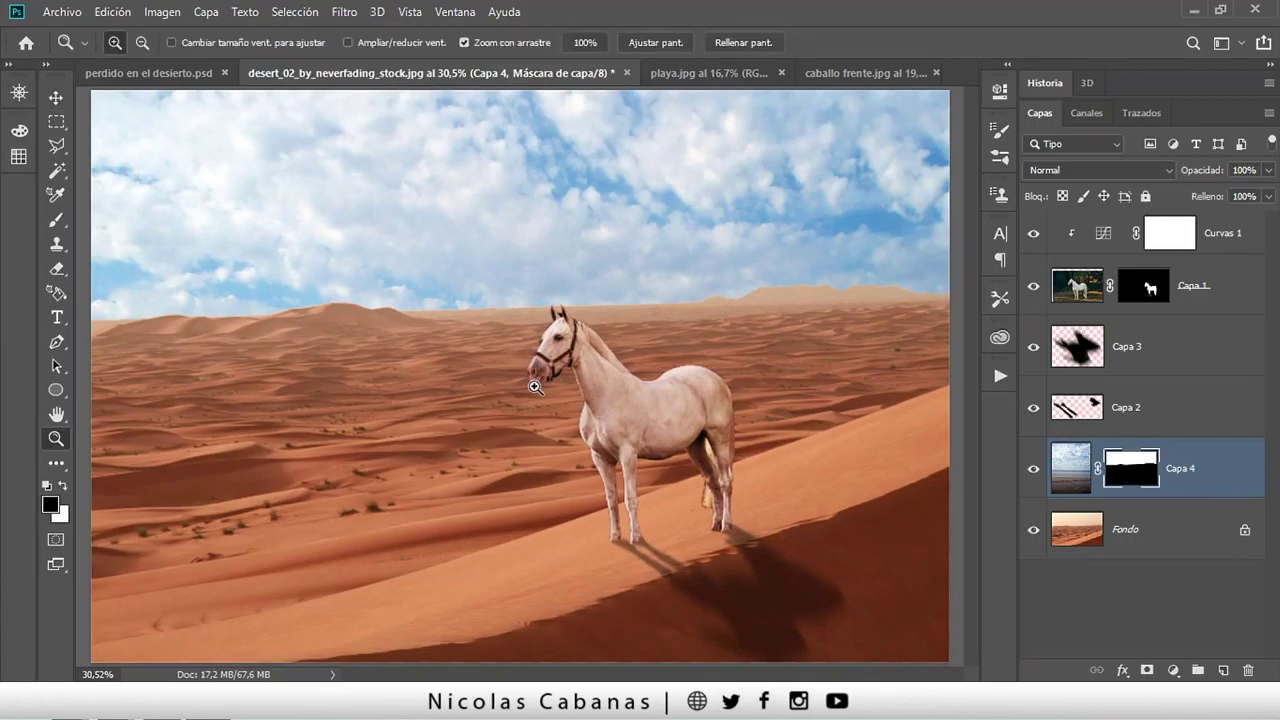
mouse_move(534, 368)
left_mouse_down()
mouse_move(500, 380)
mouse_move(542, 387)
mouse_move(524, 386)
left_mouse_up()
key("v")
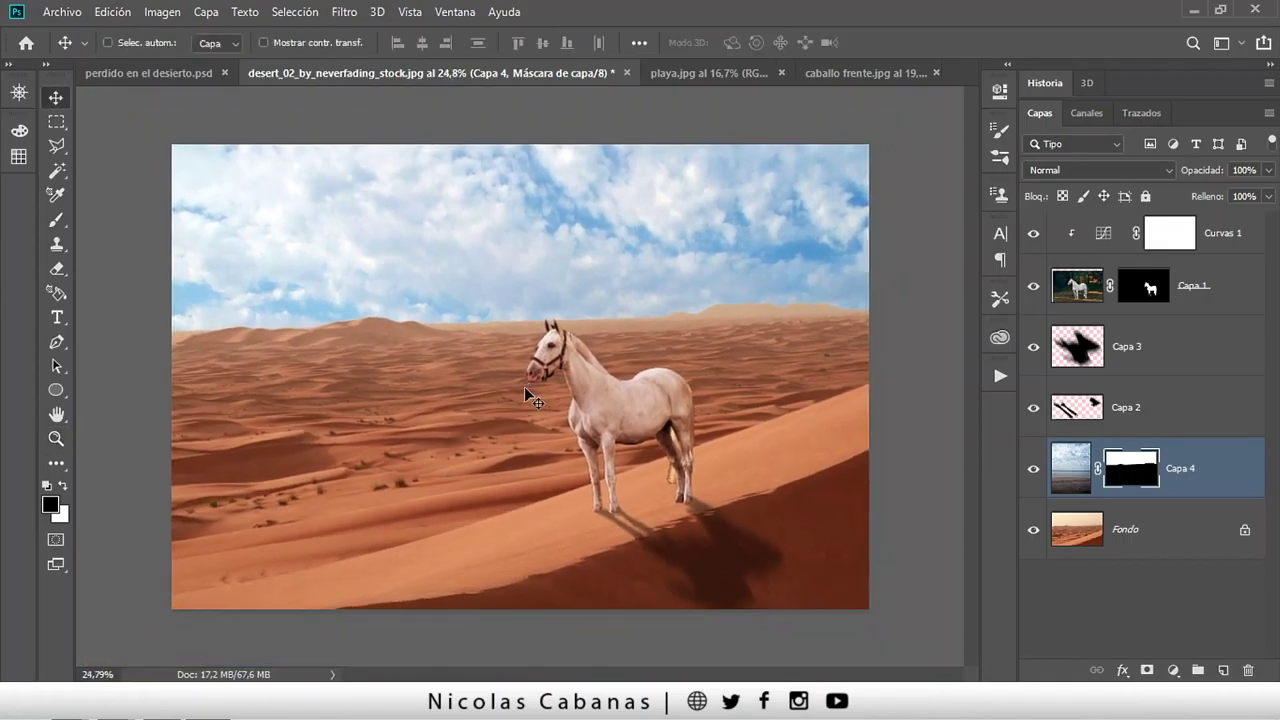
key("z")
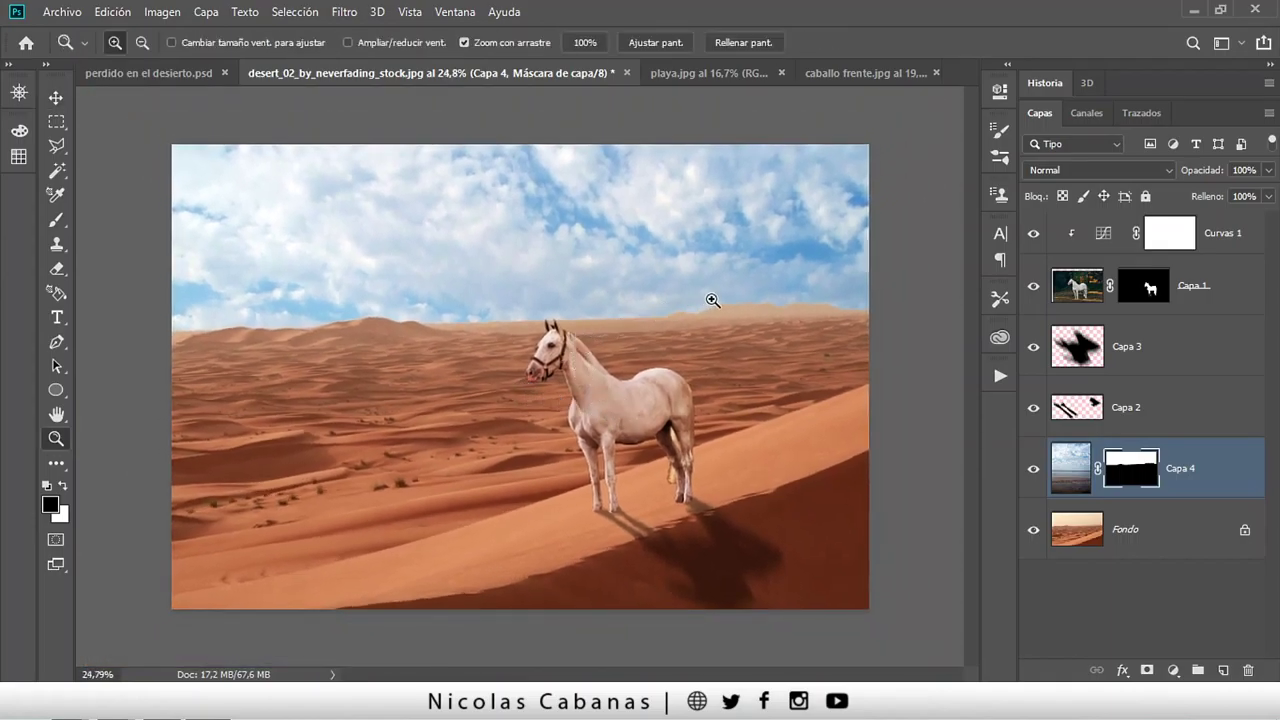
mouse_move(711, 297)
left_mouse_down()
mouse_move(874, 303)
mouse_move(795, 328)
left_mouse_up()
key("v")
key("z")
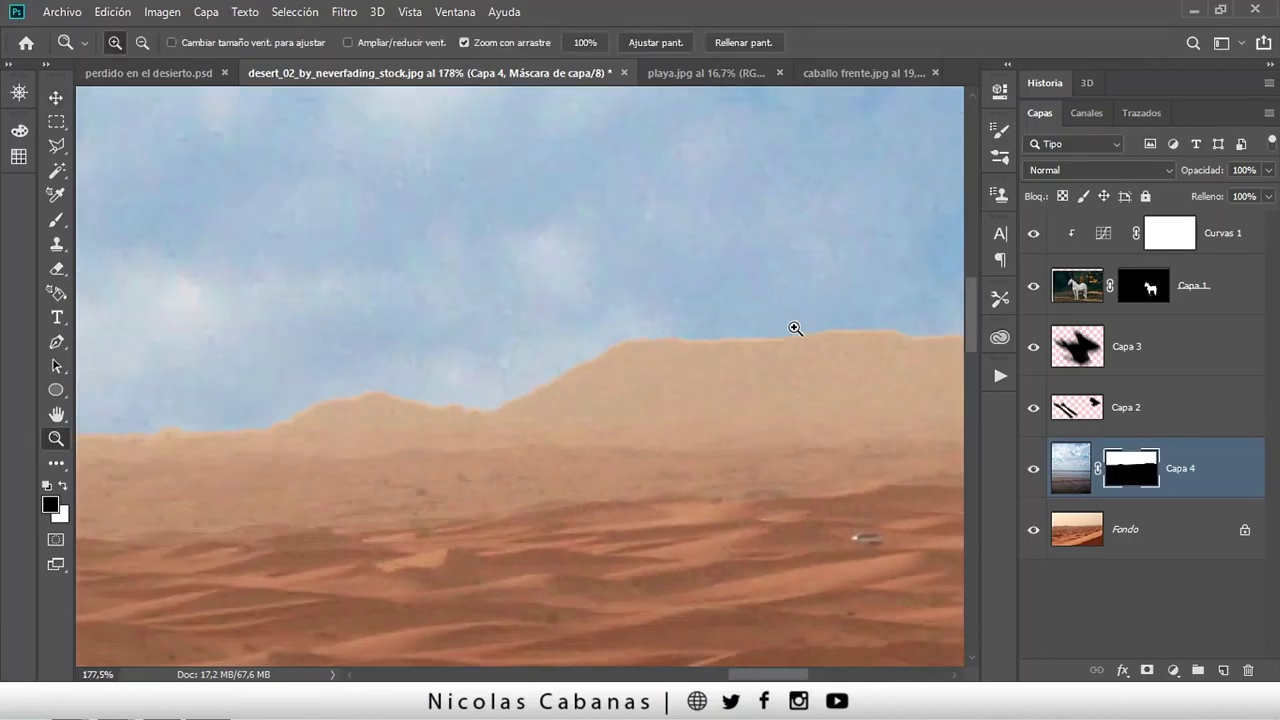
key("v")
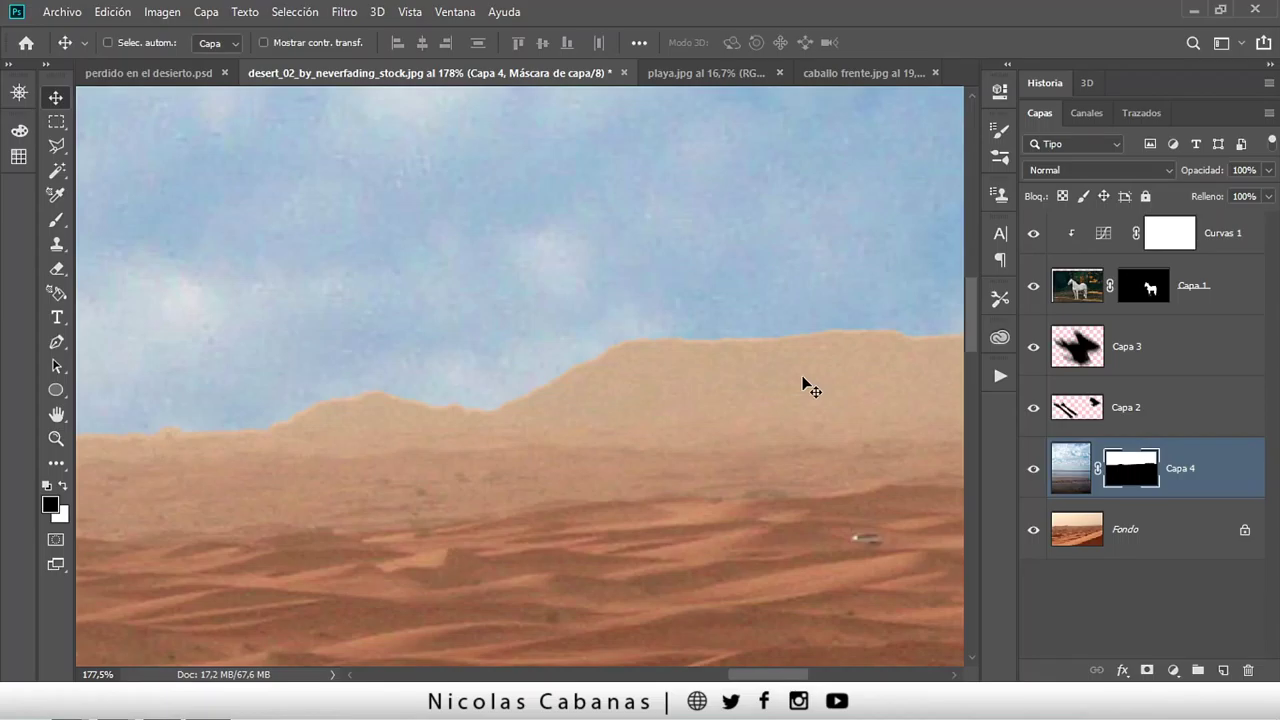
key("z")
left_click_drag(771, 337, 814, 346)
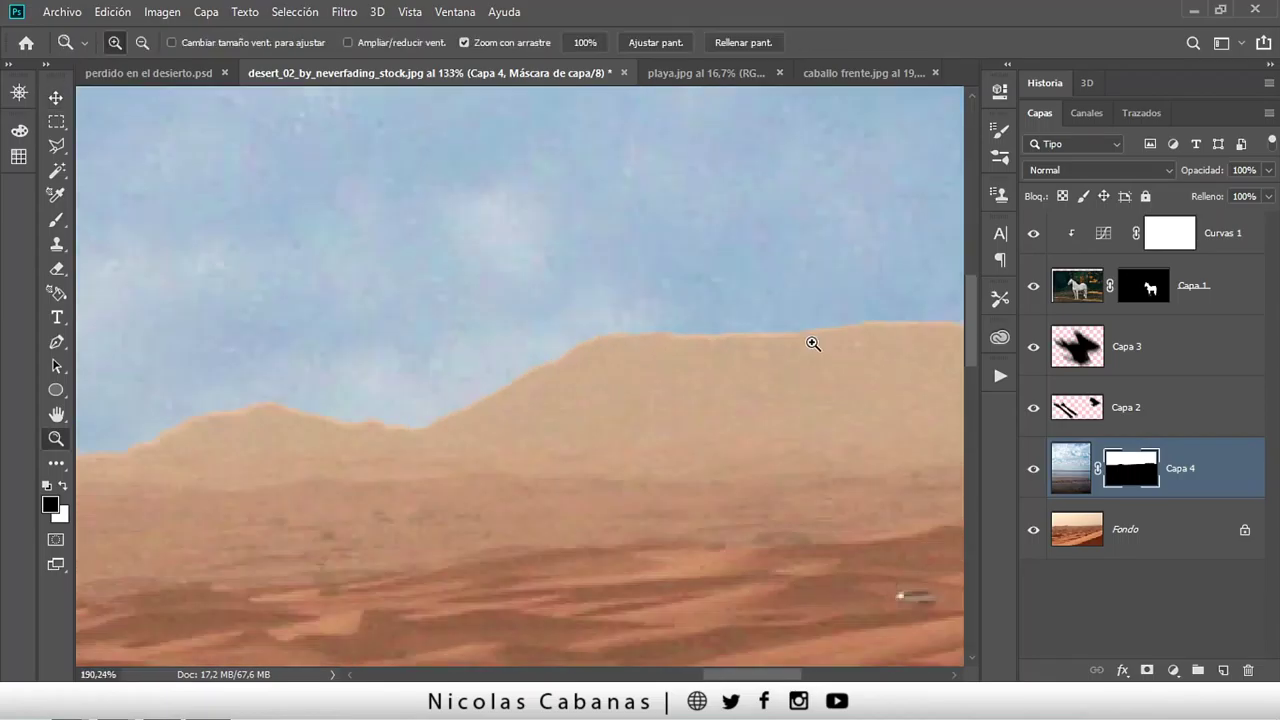
left_click_drag(714, 403, 690, 403)
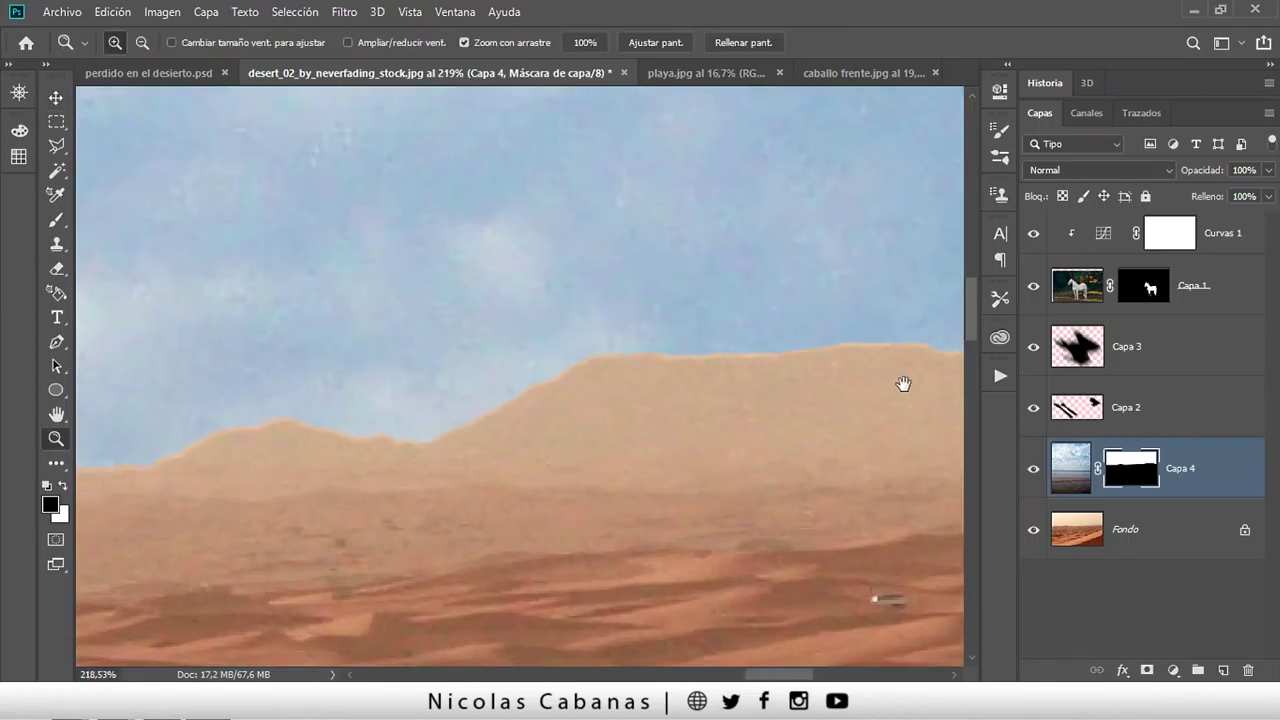
left_click_drag(903, 380, 487, 438)
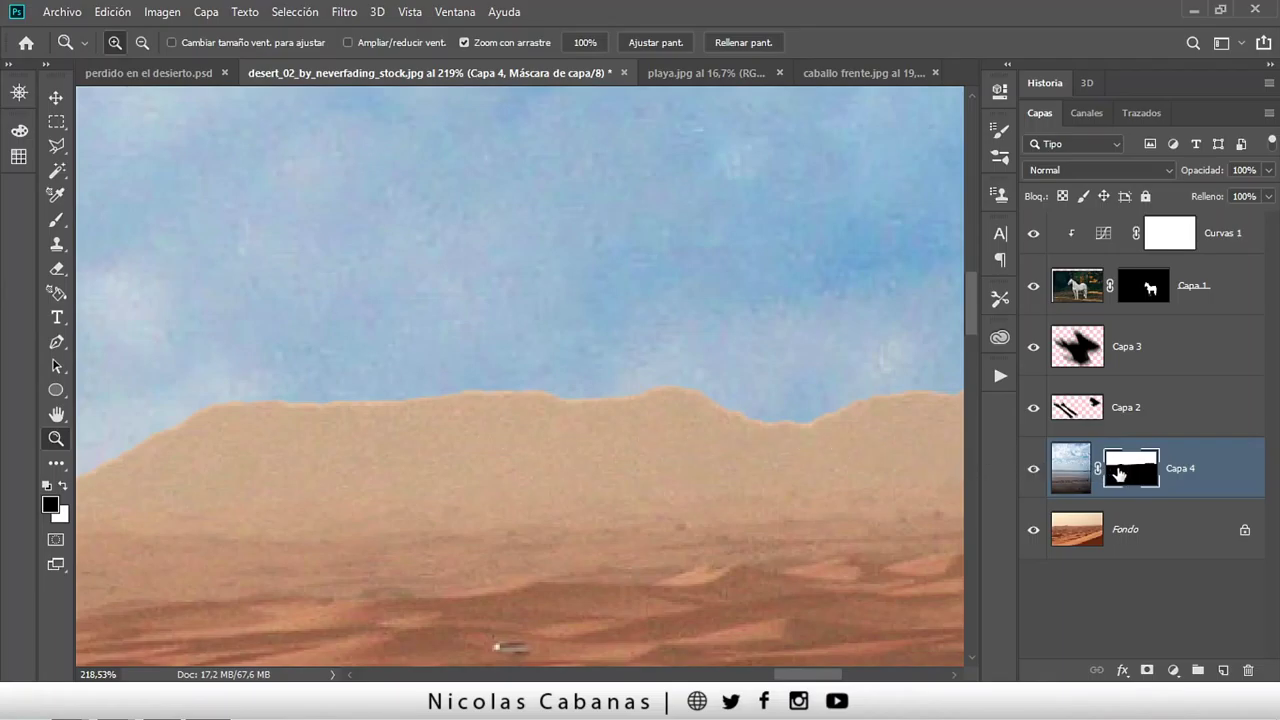
double_click(1118, 473)
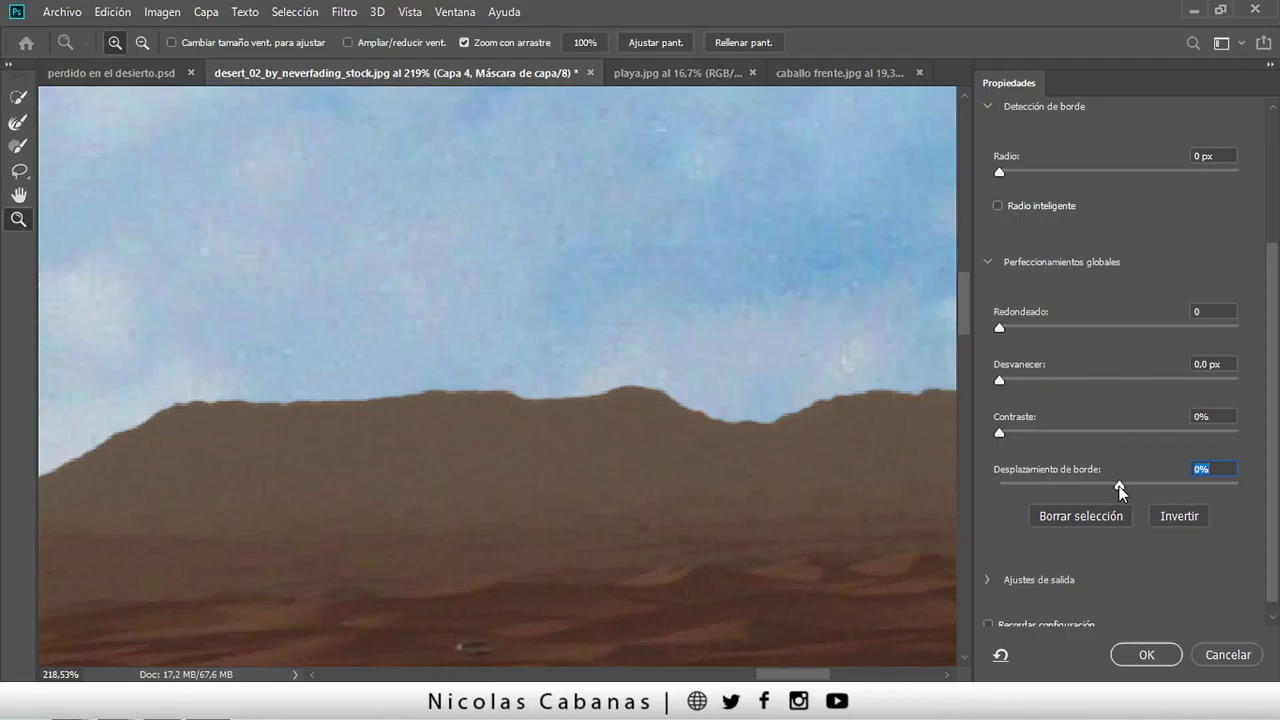
Refine the Capa 4 mask edge with Shift Edge +76% and Contrast 52%.
left_click_drag(1118, 486, 1150, 486)
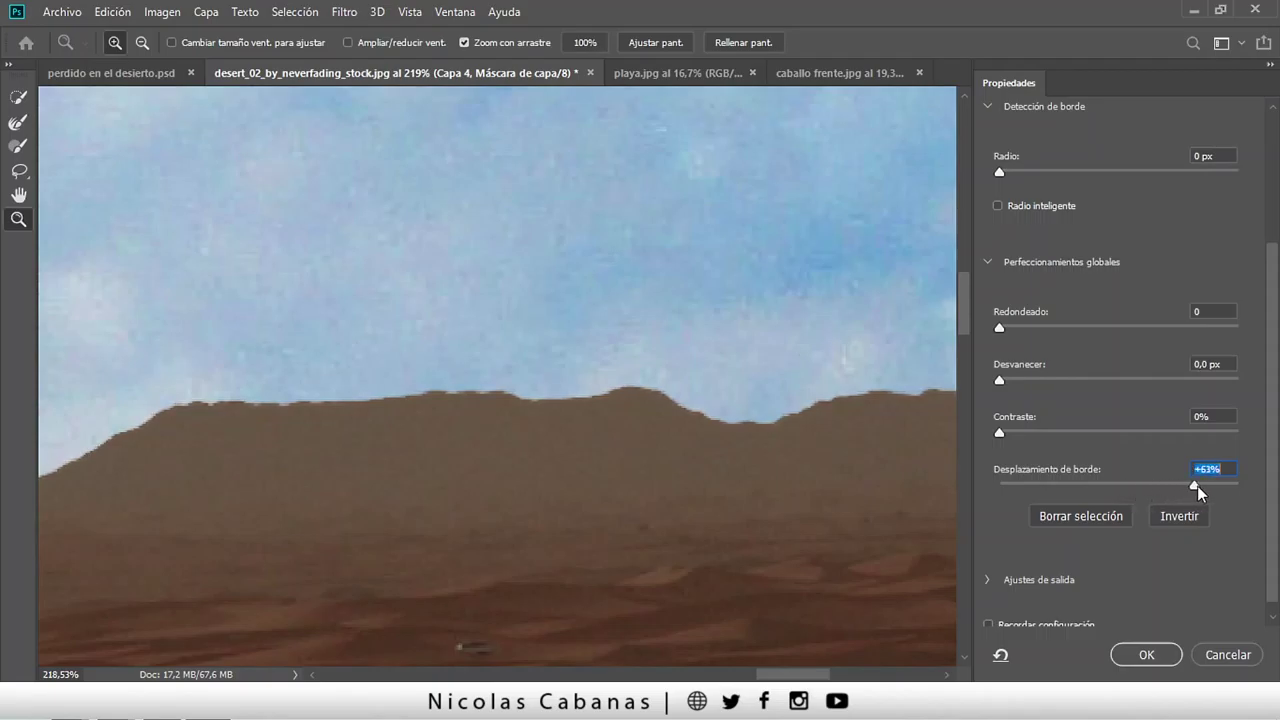
left_click_drag(1003, 428, 1105, 428)
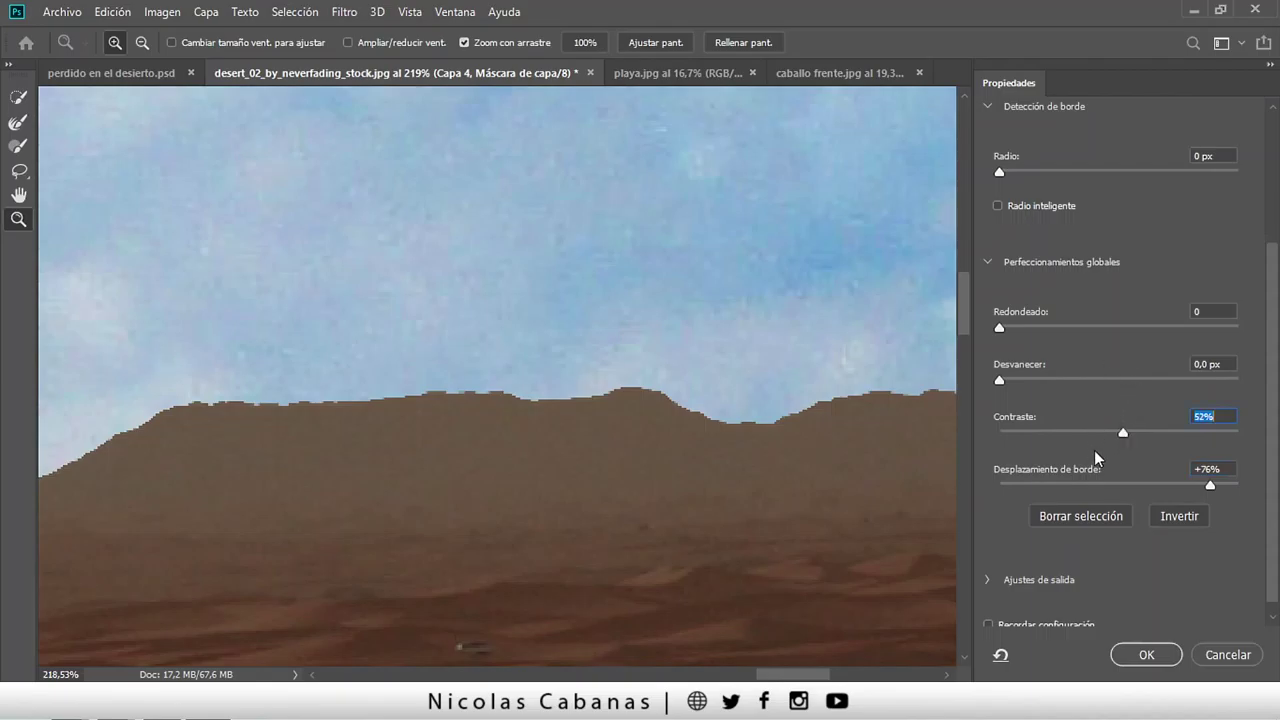
left_click(1141, 655)
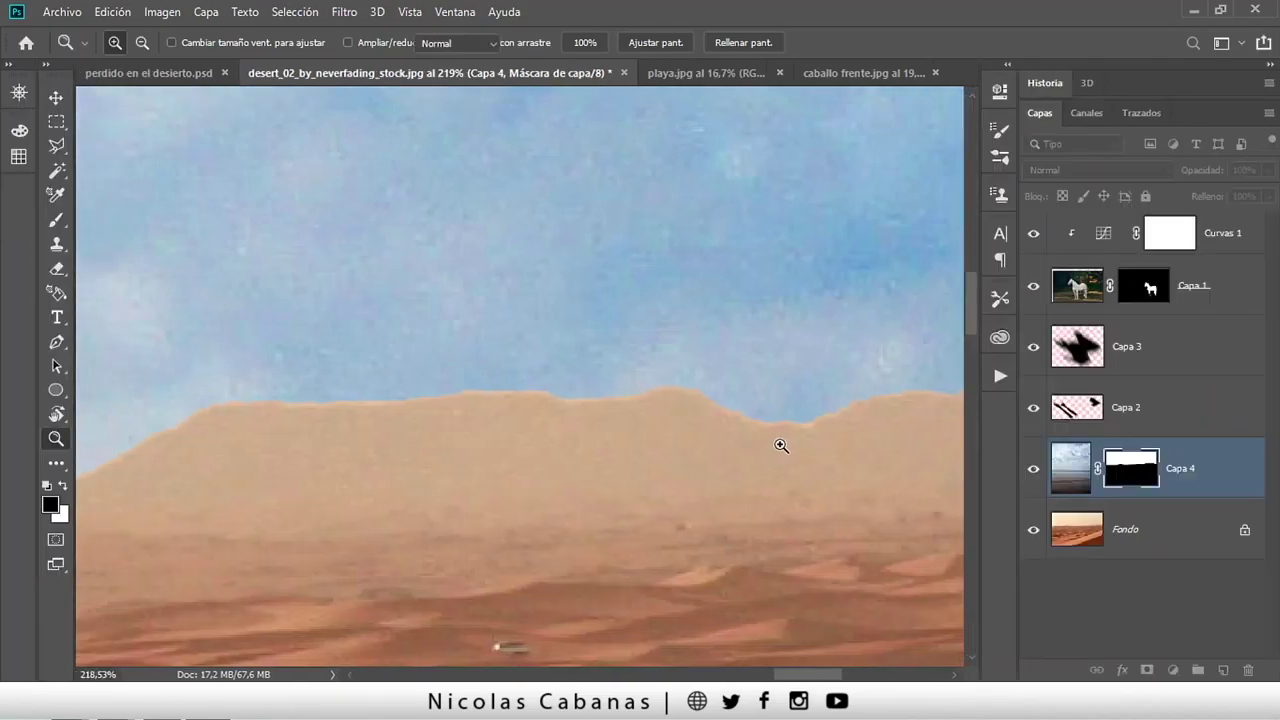
Lower the Capa 4 sky layer's opacity to fade the clouds.
mouse_move(739, 435)
left_mouse_down()
mouse_move(654, 440)
mouse_move(626, 463)
mouse_move(429, 461)
mouse_move(497, 460)
mouse_move(449, 463)
left_mouse_up()
left_click_drag(600, 311, 785, 318)
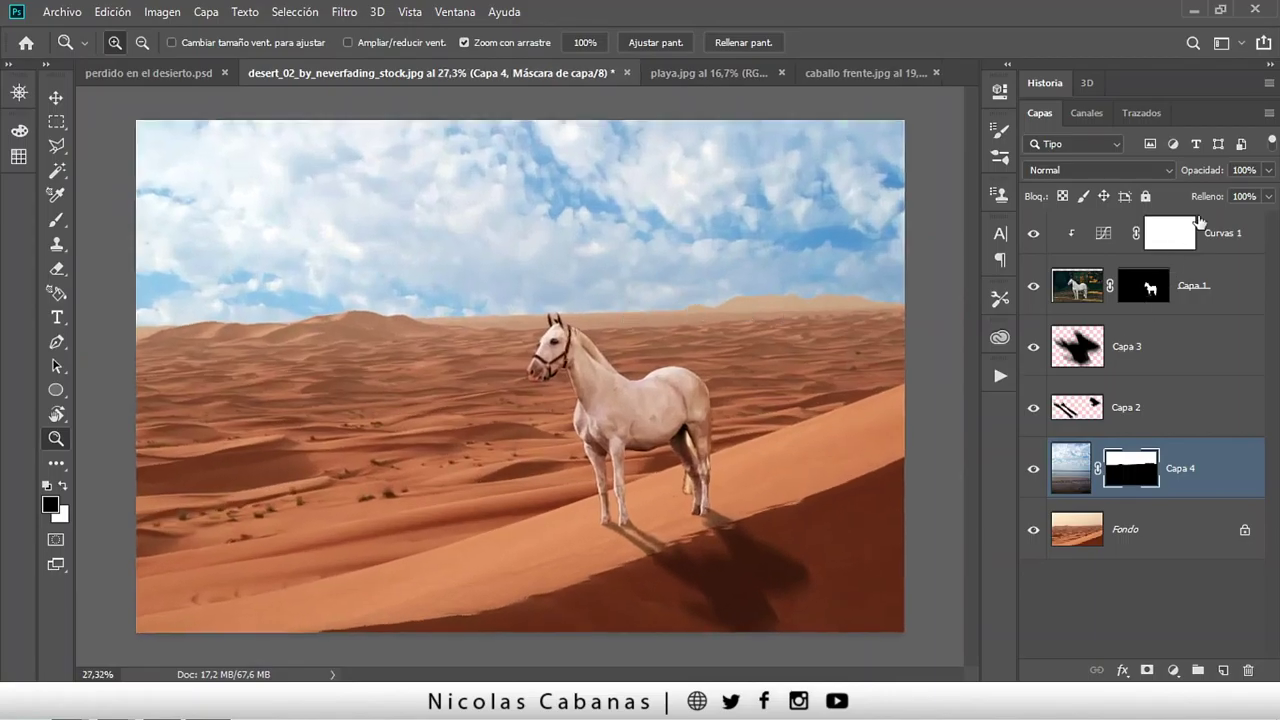
left_click_drag(1210, 174, 1160, 174)
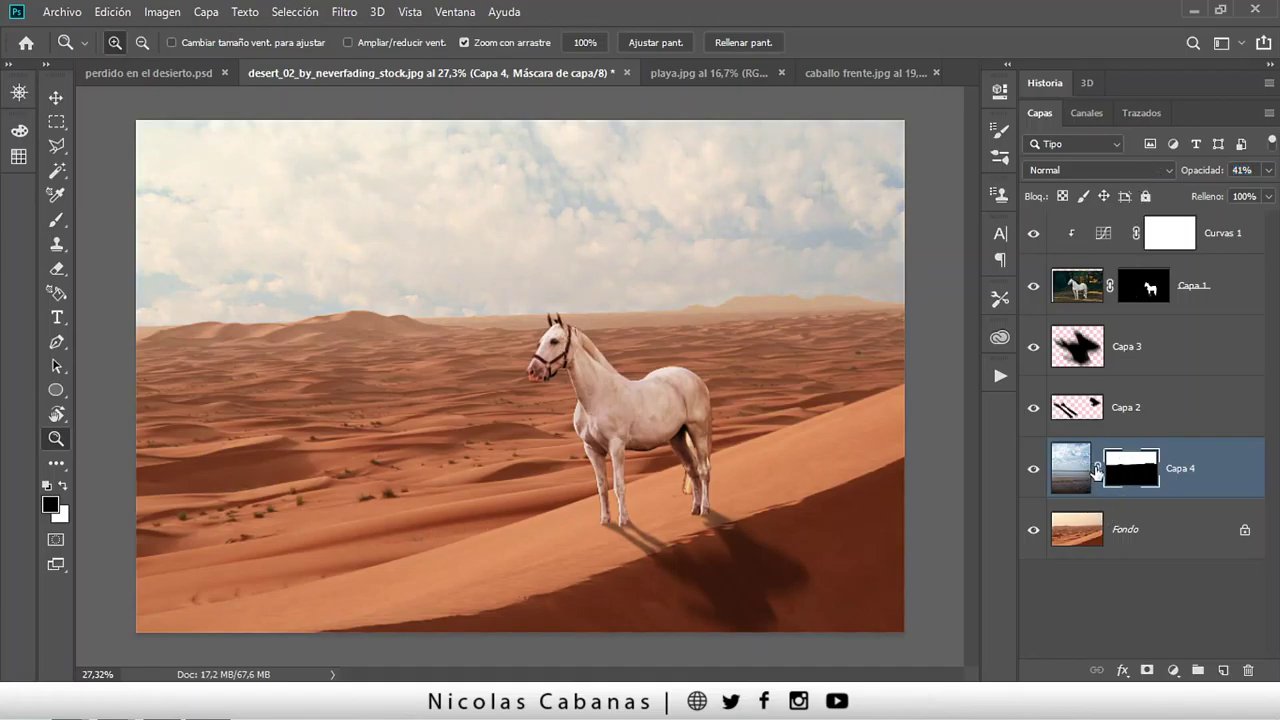
Unlink Capa 4 from its mask and reposition the cloud image higher behind the dunes.
left_click(64, 92)
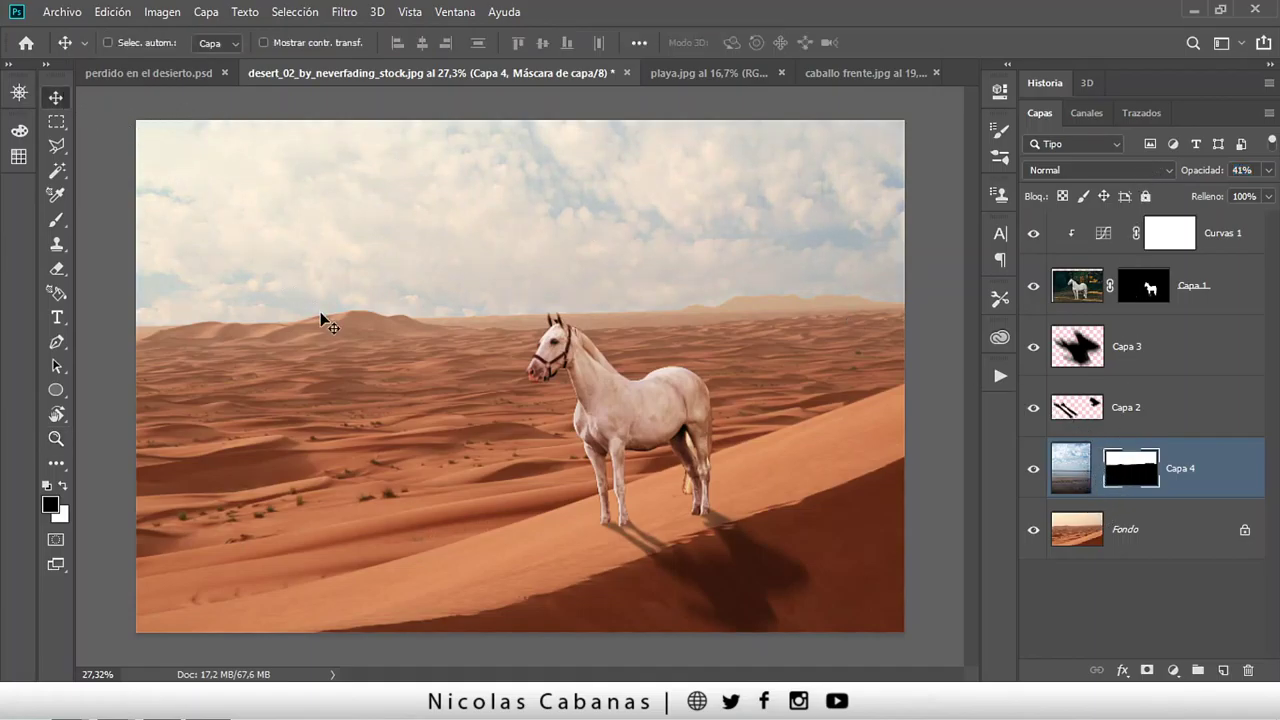
left_click_drag(323, 320, 318, 215)
left_click(1069, 472)
mouse_move(369, 423)
left_mouse_down()
mouse_move(383, 237)
mouse_move(360, 295)
mouse_move(371, 289)
left_mouse_up()
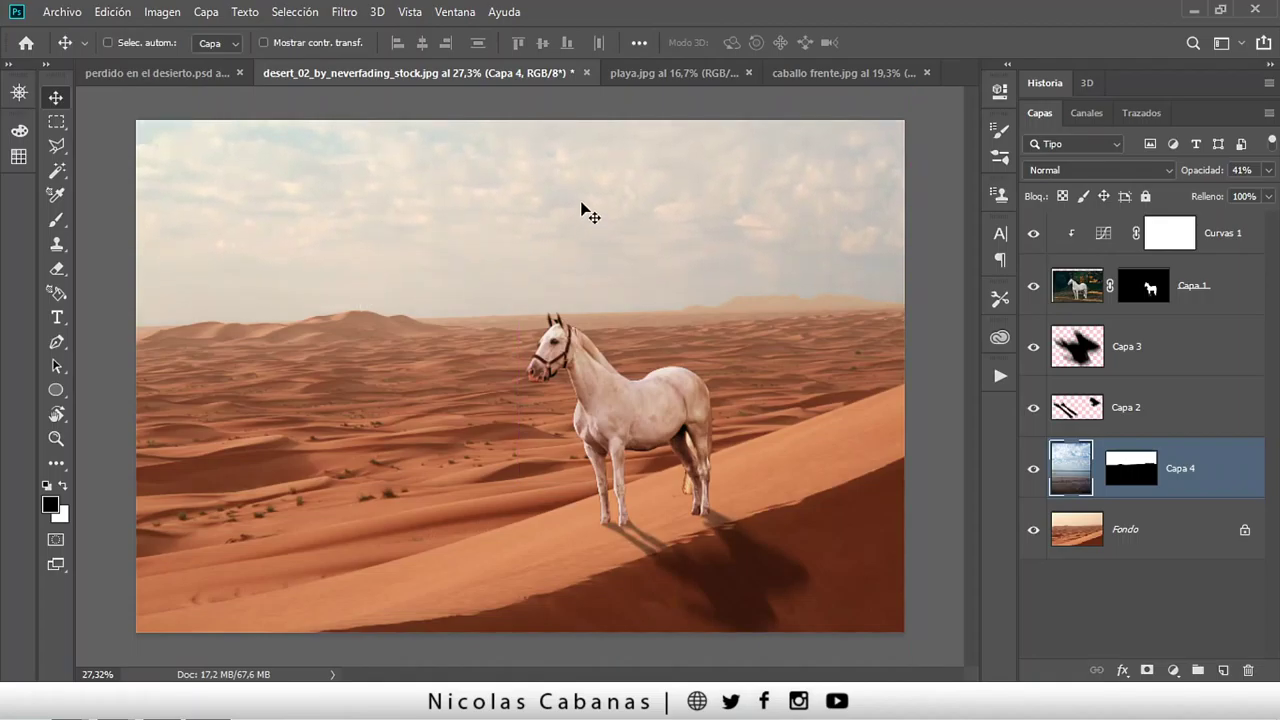
mouse_move(586, 209)
left_mouse_down()
mouse_move(532, 380)
mouse_move(529, 300)
left_mouse_up()
mouse_move(563, 223)
left_mouse_down()
mouse_move(541, 426)
mouse_move(525, 415)
left_mouse_up()
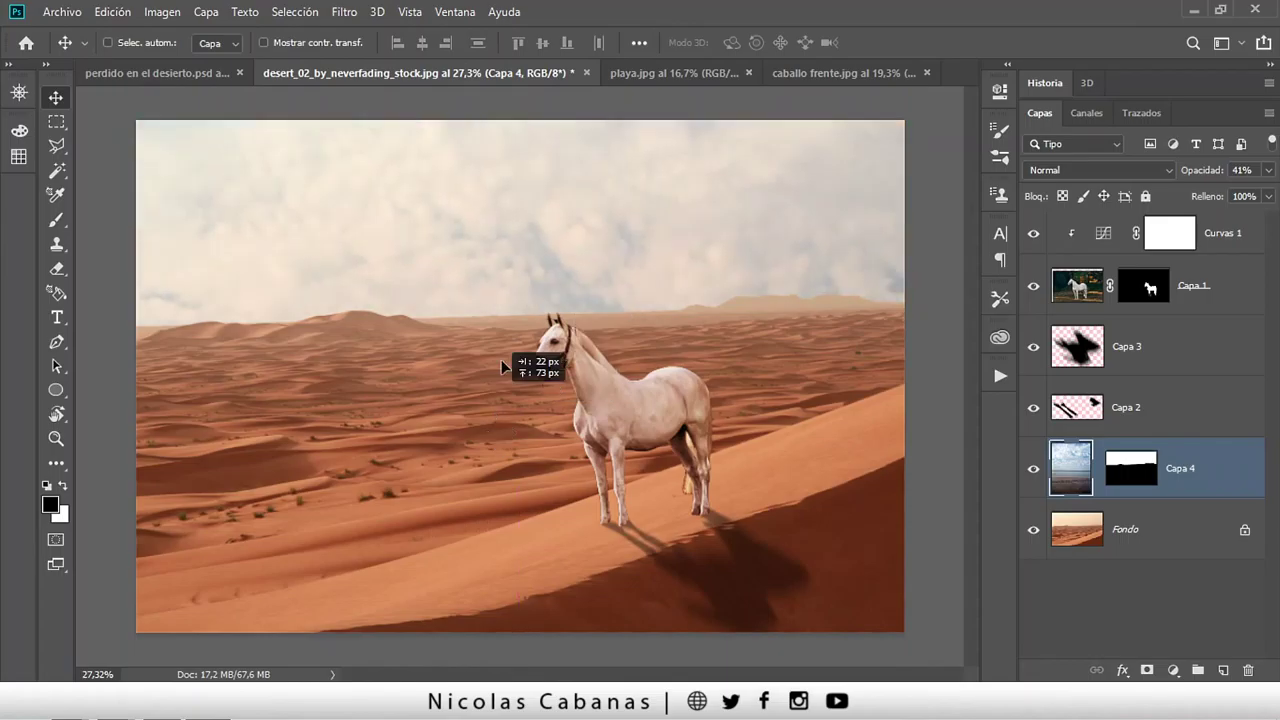
mouse_move(501, 359)
left_mouse_down()
mouse_move(513, 297)
mouse_move(508, 408)
mouse_move(516, 289)
left_mouse_up()
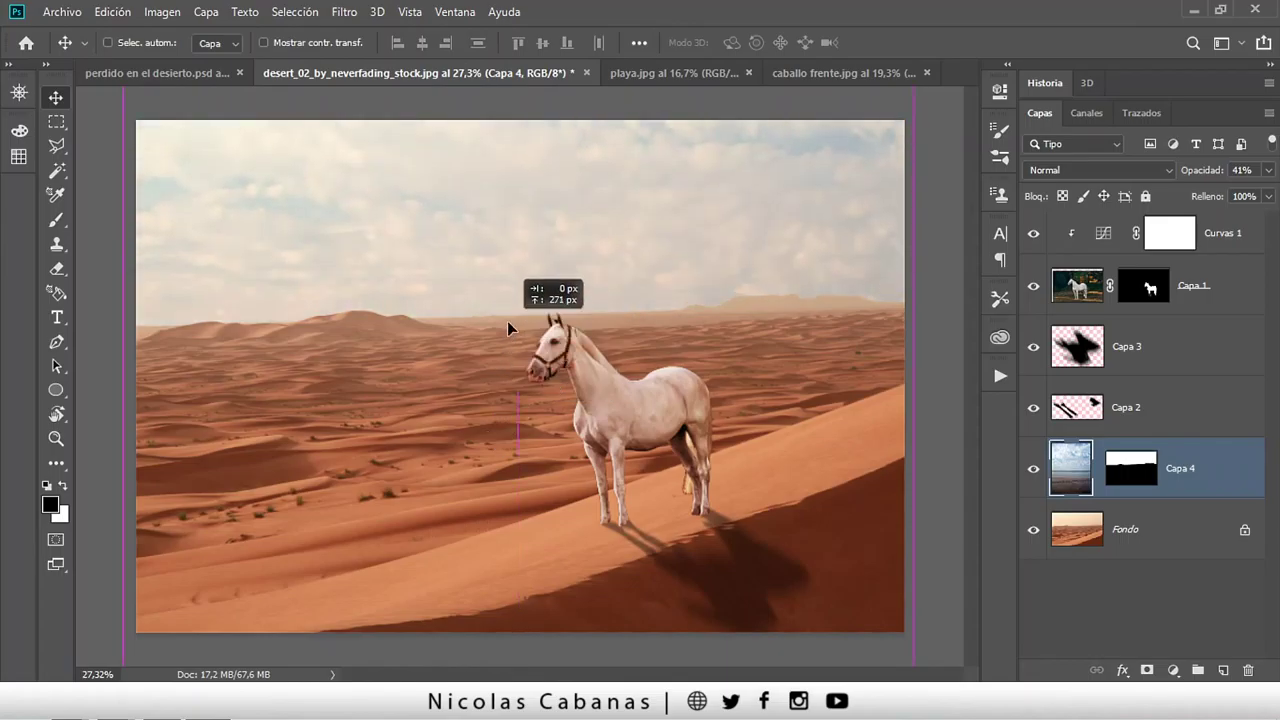
mouse_move(497, 402)
left_mouse_down()
mouse_move(508, 311)
mouse_move(497, 391)
left_mouse_up()
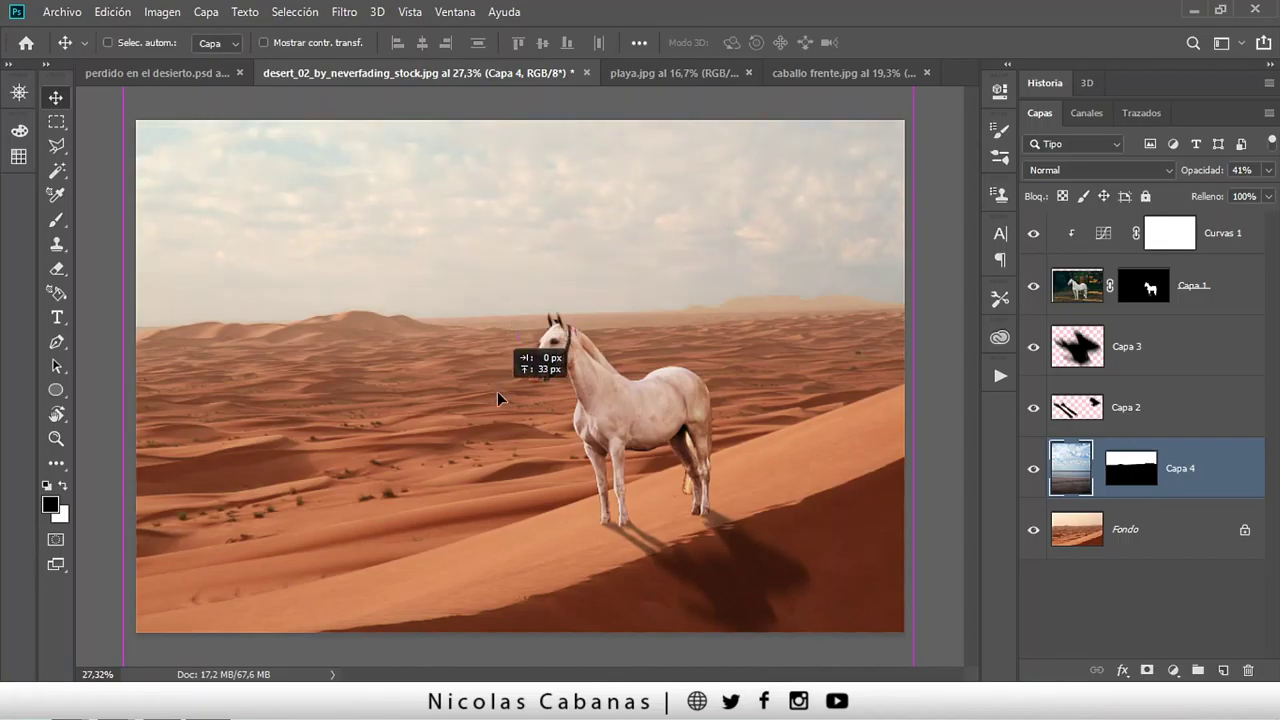
Fade the Capa 4 sky to 27% opacity and zoom in on the horse.
left_click_drag(1218, 176, 1199, 176)
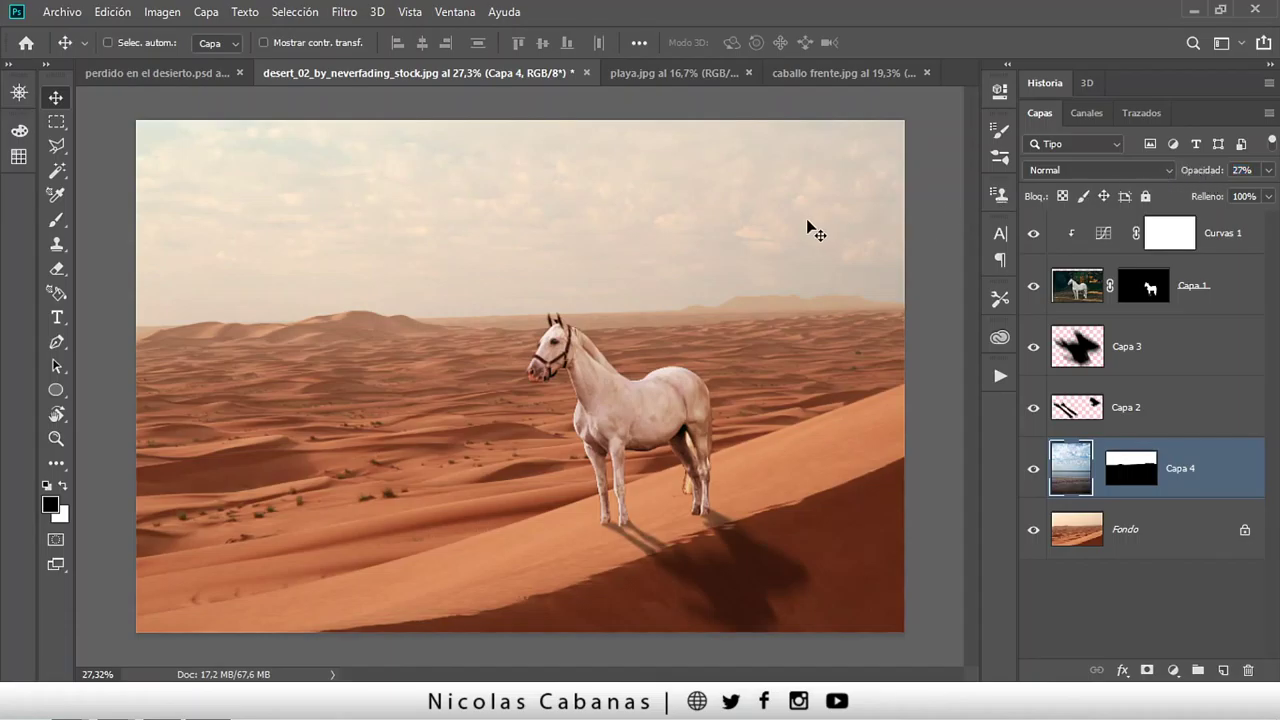
key("z")
mouse_move(557, 240)
left_mouse_down()
mouse_move(663, 587)
mouse_move(720, 568)
left_mouse_up()
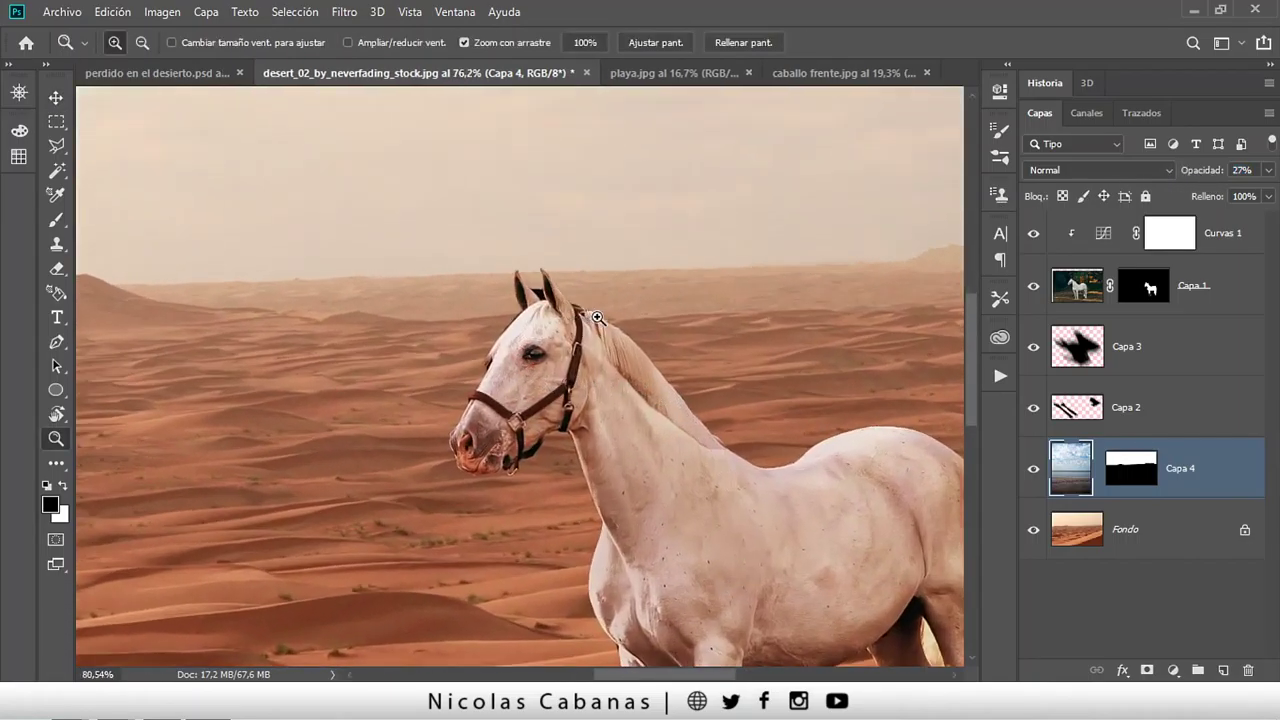
Zoom in on the horse's ears and target Capa 1's layer mask.
left_click_drag(551, 326, 465, 243)
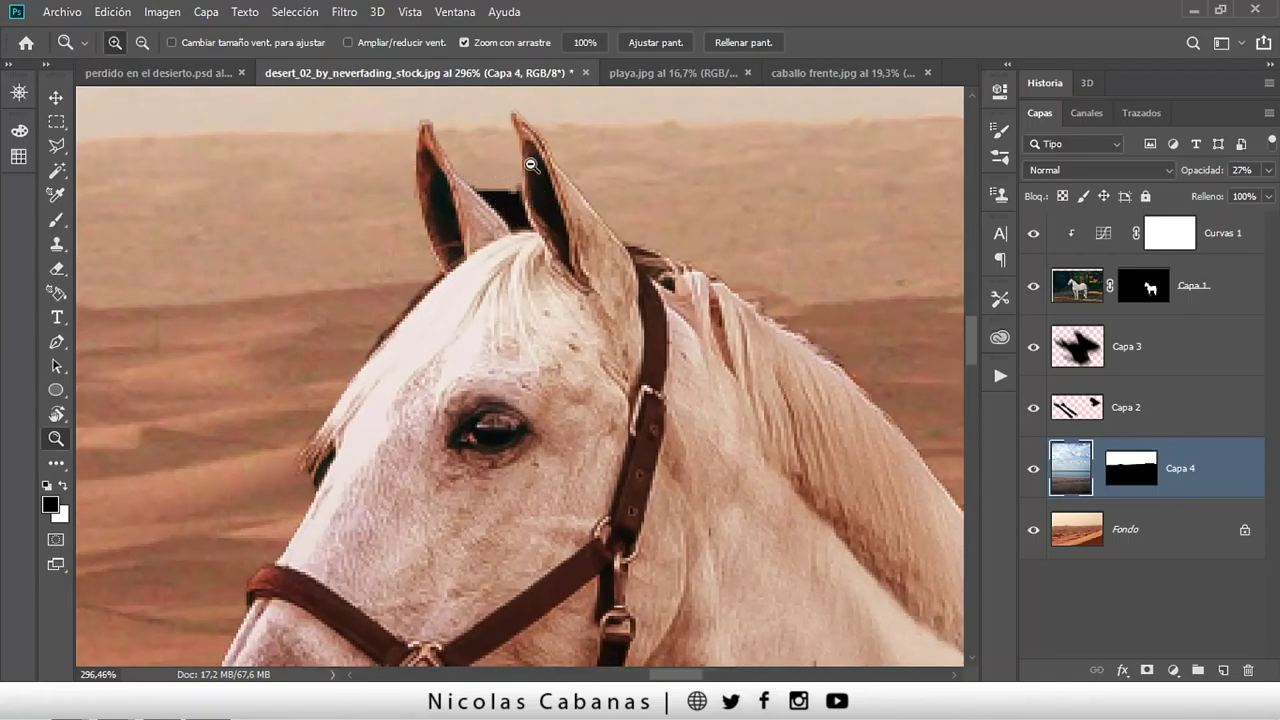
left_click_drag(531, 165, 543, 177)
key("v")
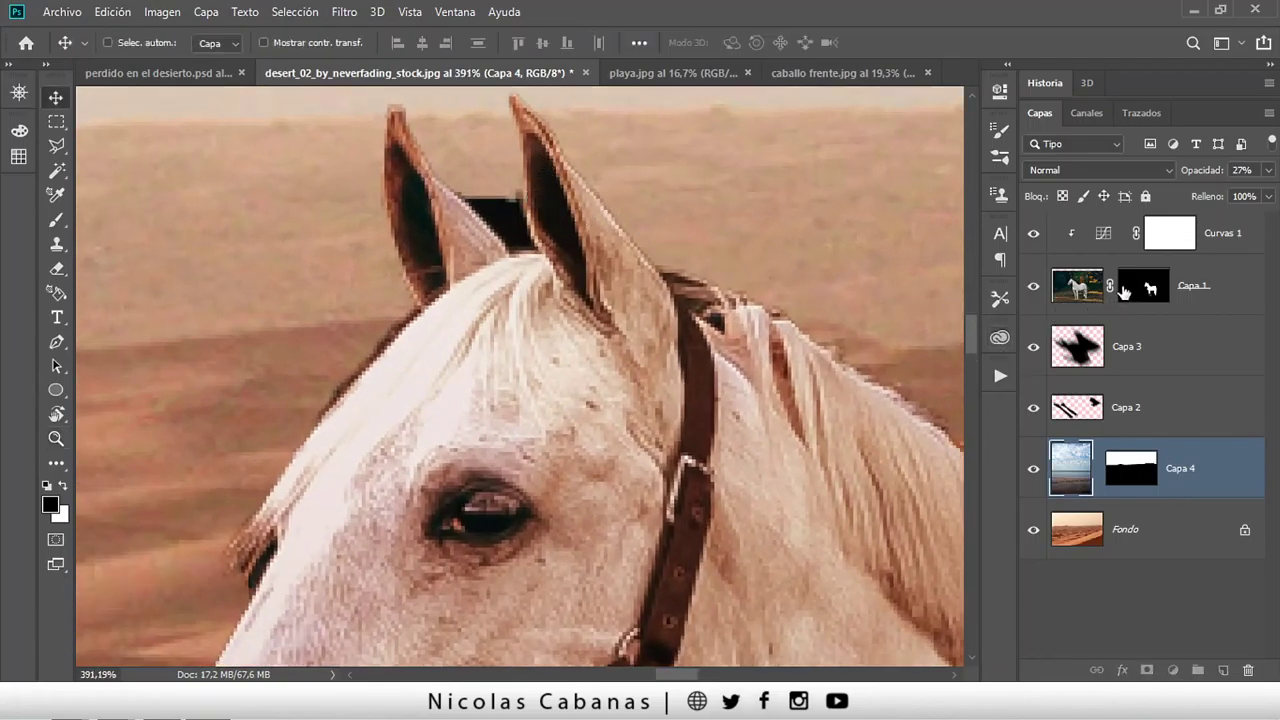
left_click(1143, 288)
scroll(422, 152, "up", 2)
scroll(415, 190, "up", 1)
Paint black on the mask to remove the dark gap and fringe between the ears, using a 2 px brush for the fringe.
key("b")
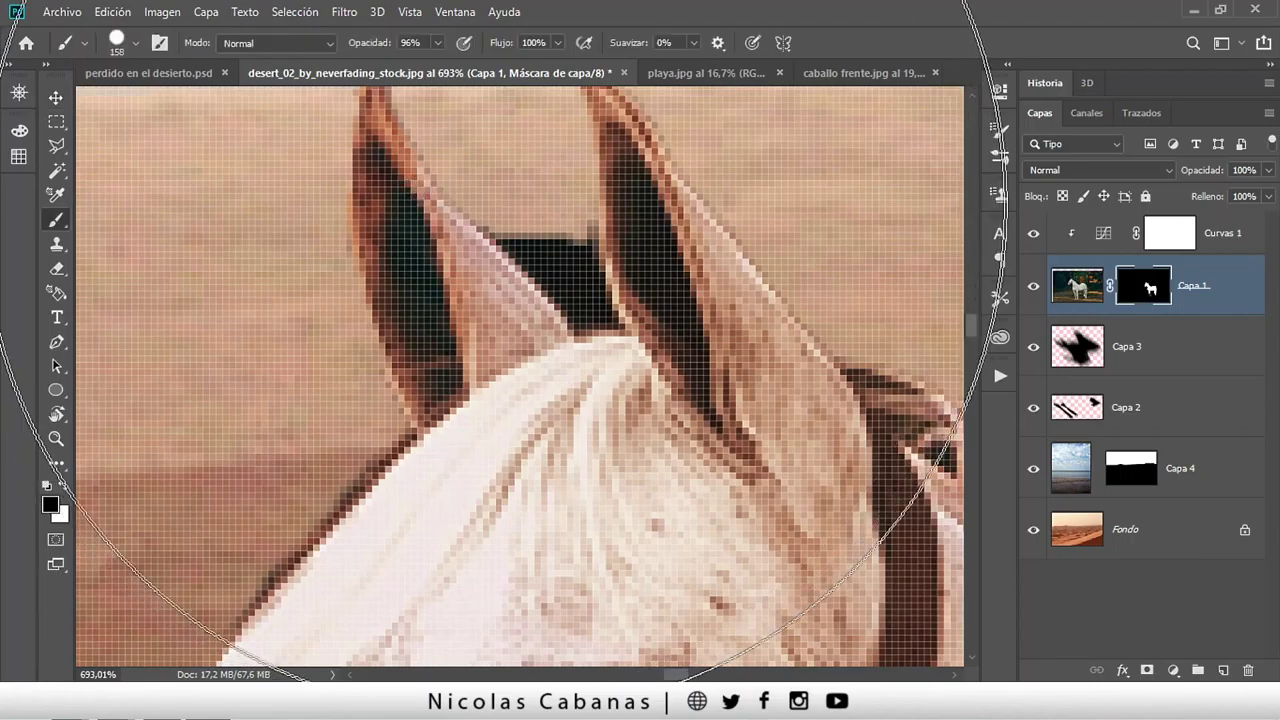
mouse_move(517, 326)
left_mouse_down()
mouse_move(481, 337)
mouse_move(417, 323)
left_mouse_up()
left_click_drag(580, 245, 512, 206)
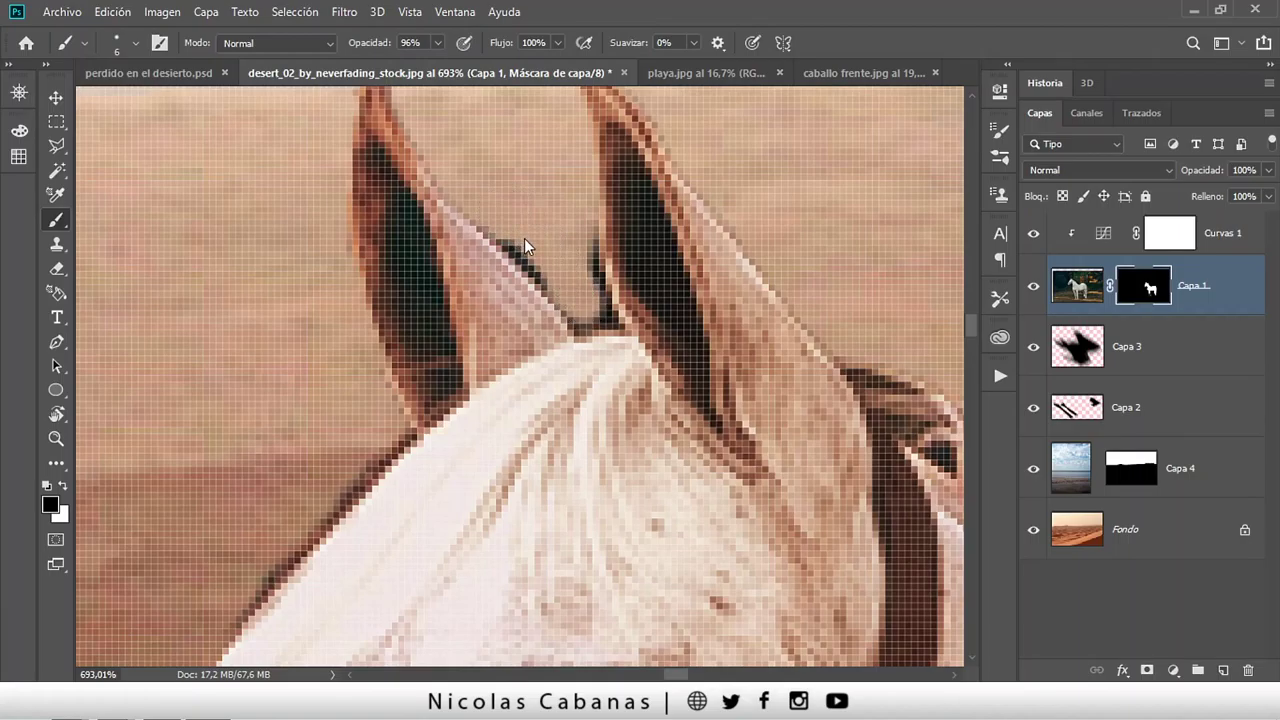
left_click_drag(548, 267, 535, 265)
mouse_move(604, 321)
left_mouse_down()
mouse_move(597, 295)
mouse_move(613, 323)
left_mouse_up()
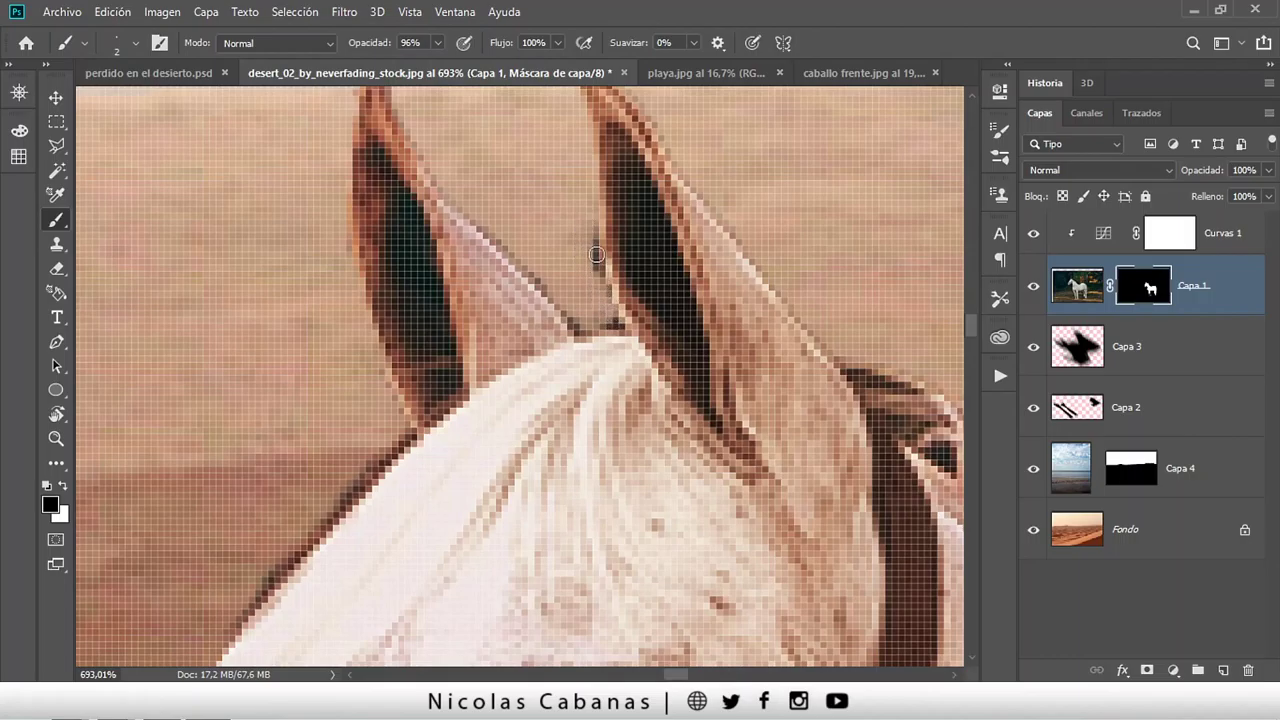
Paint away the rough fringe along the horse's hind leg.
scroll(577, 325, "down", 2)
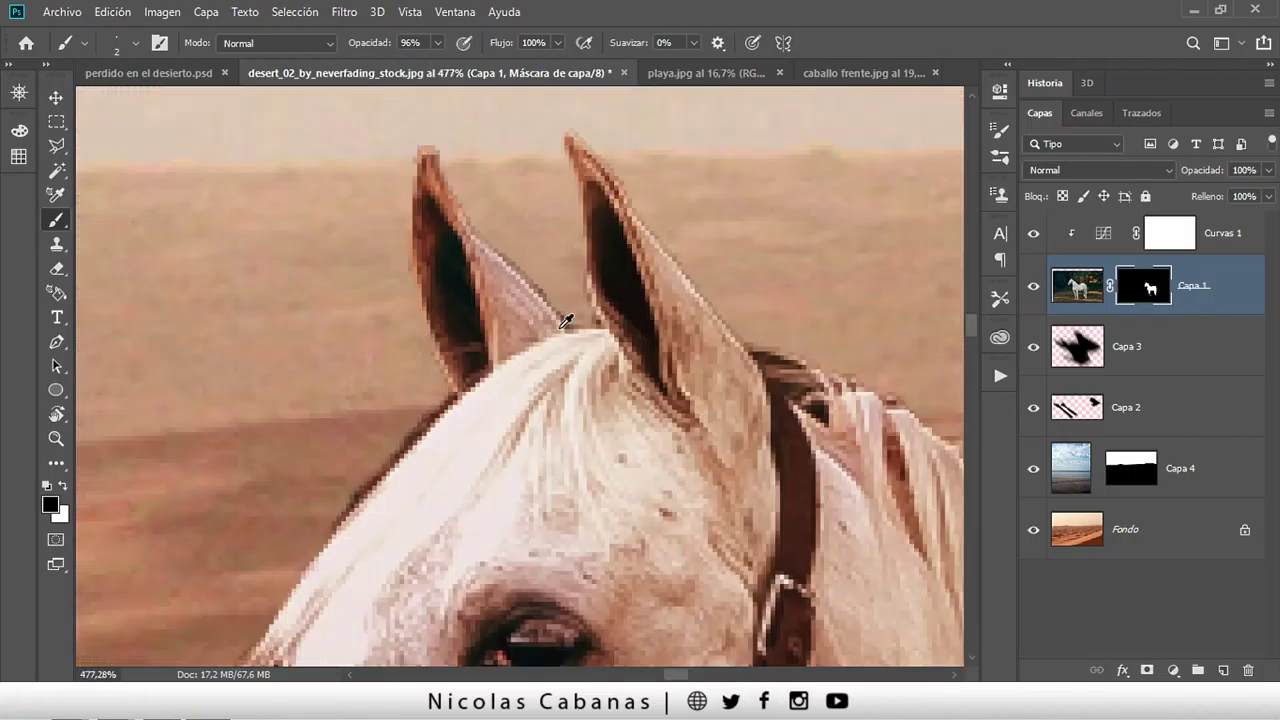
scroll(489, 209, "down", 2)
scroll(763, 306, "down", 2)
scroll(840, 480, "down", 2)
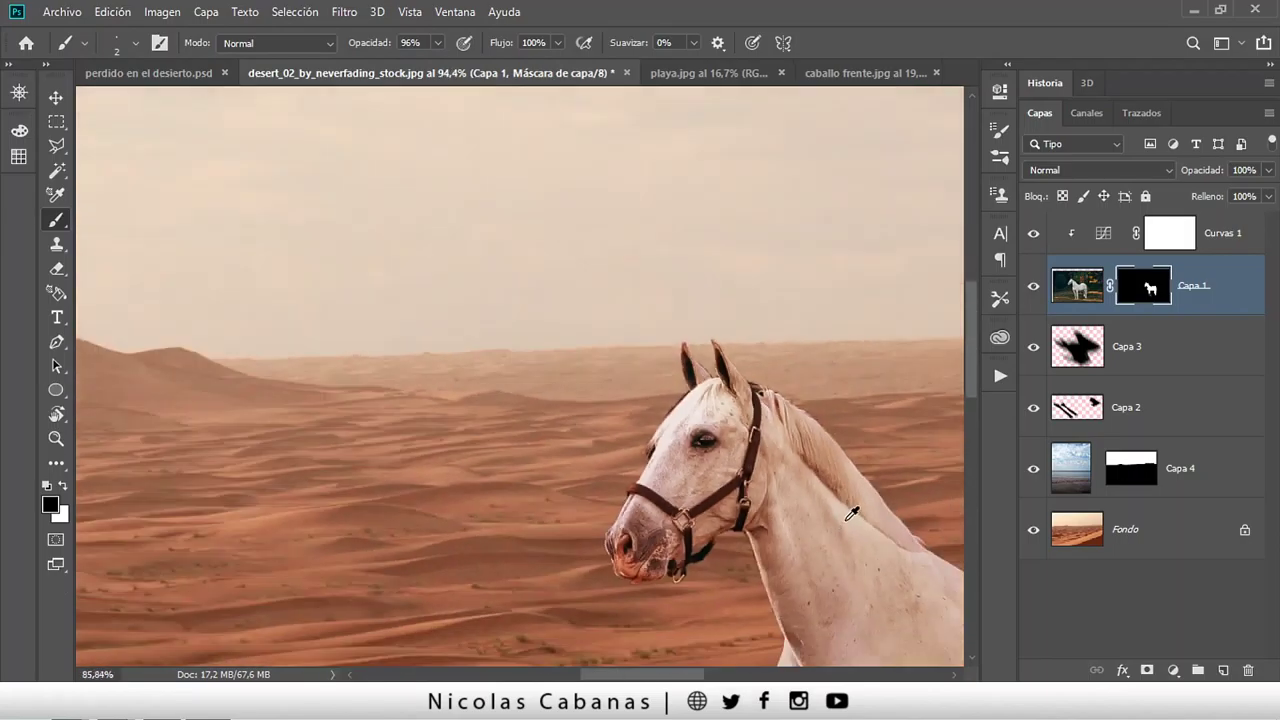
scroll(820, 505, "down", 2)
scroll(600, 400, "down", 2)
scroll(527, 400, "down", 1)
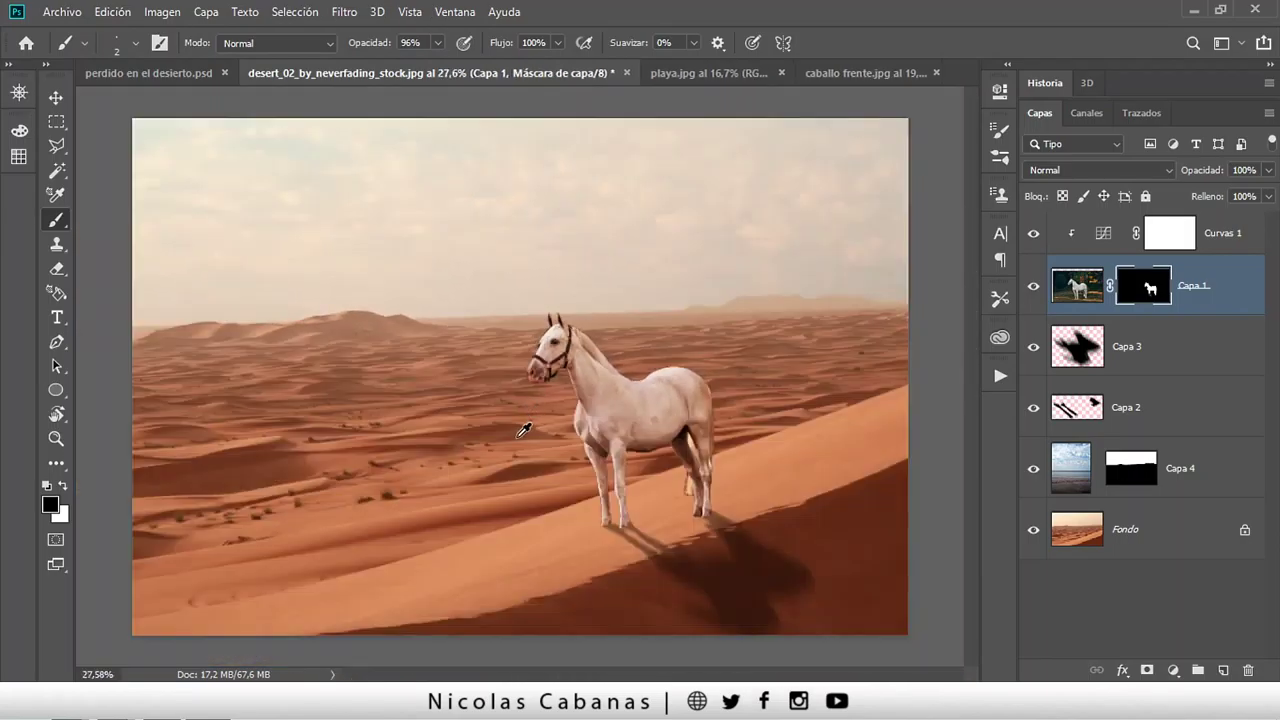
scroll(715, 495, "up", 2)
scroll(640, 420, "up", 2)
scroll(557, 342, "up", 1)
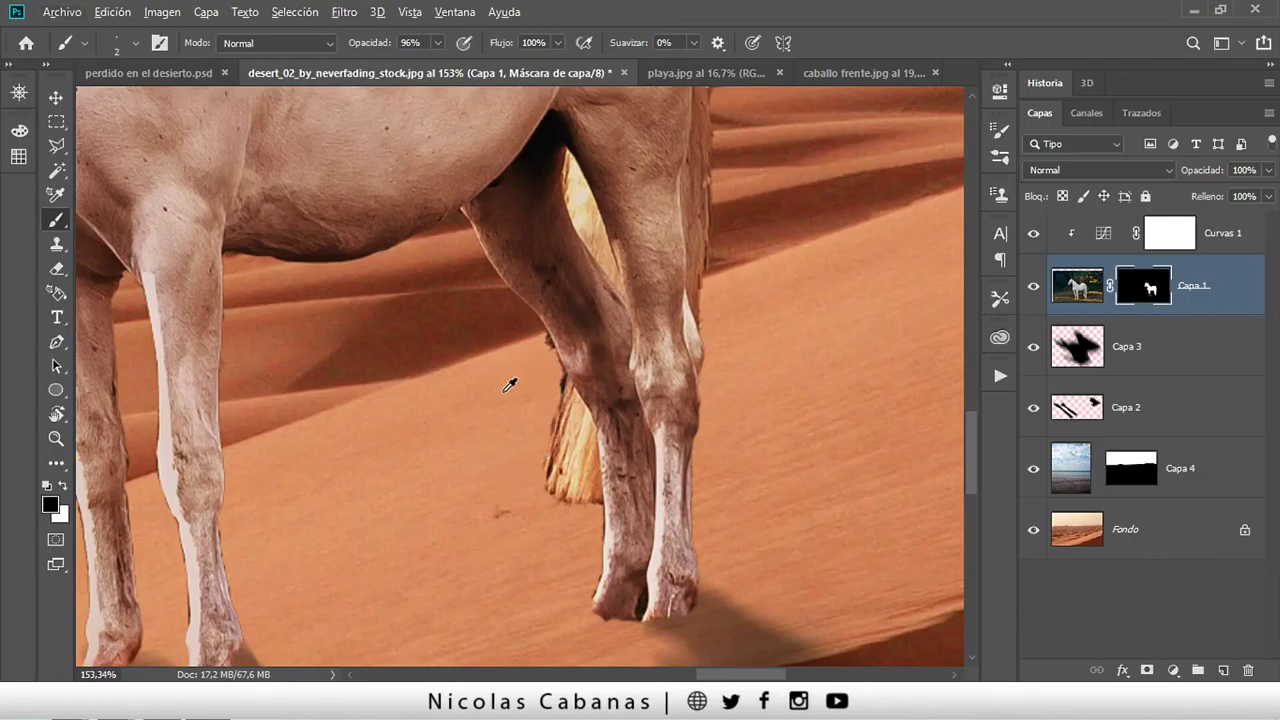
scroll(574, 349, "up", 3)
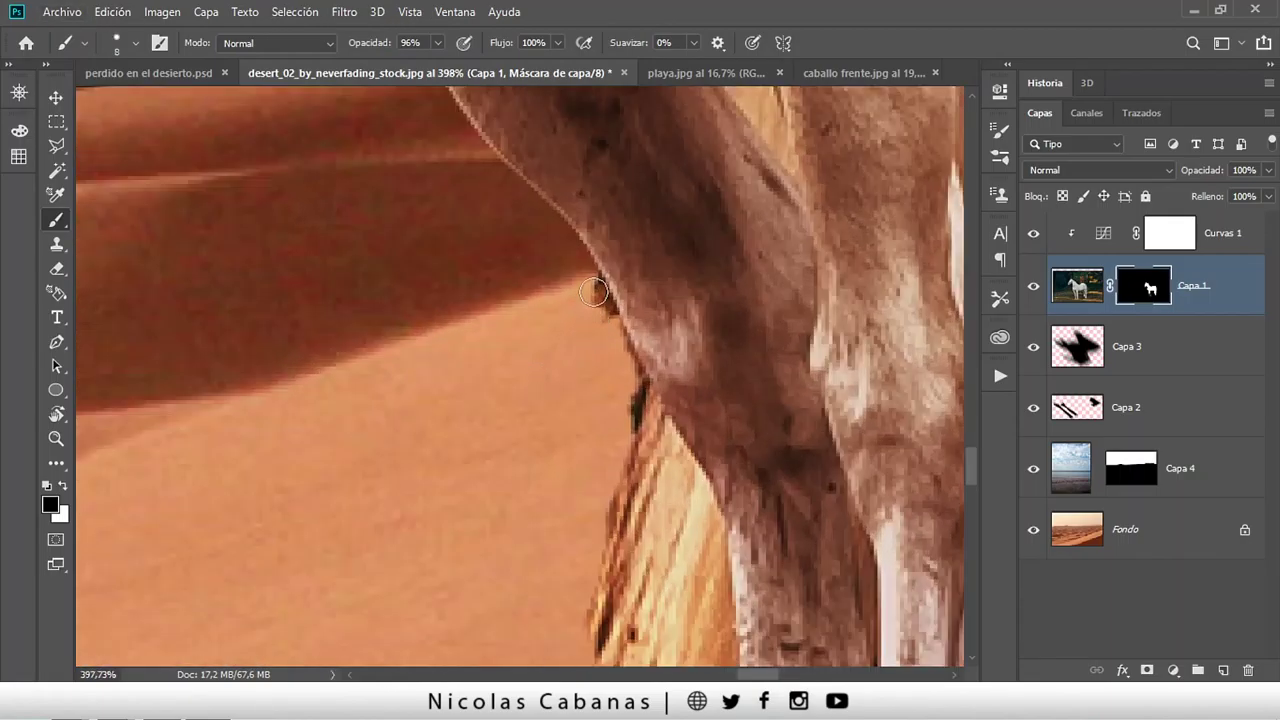
left_click_drag(587, 285, 628, 440)
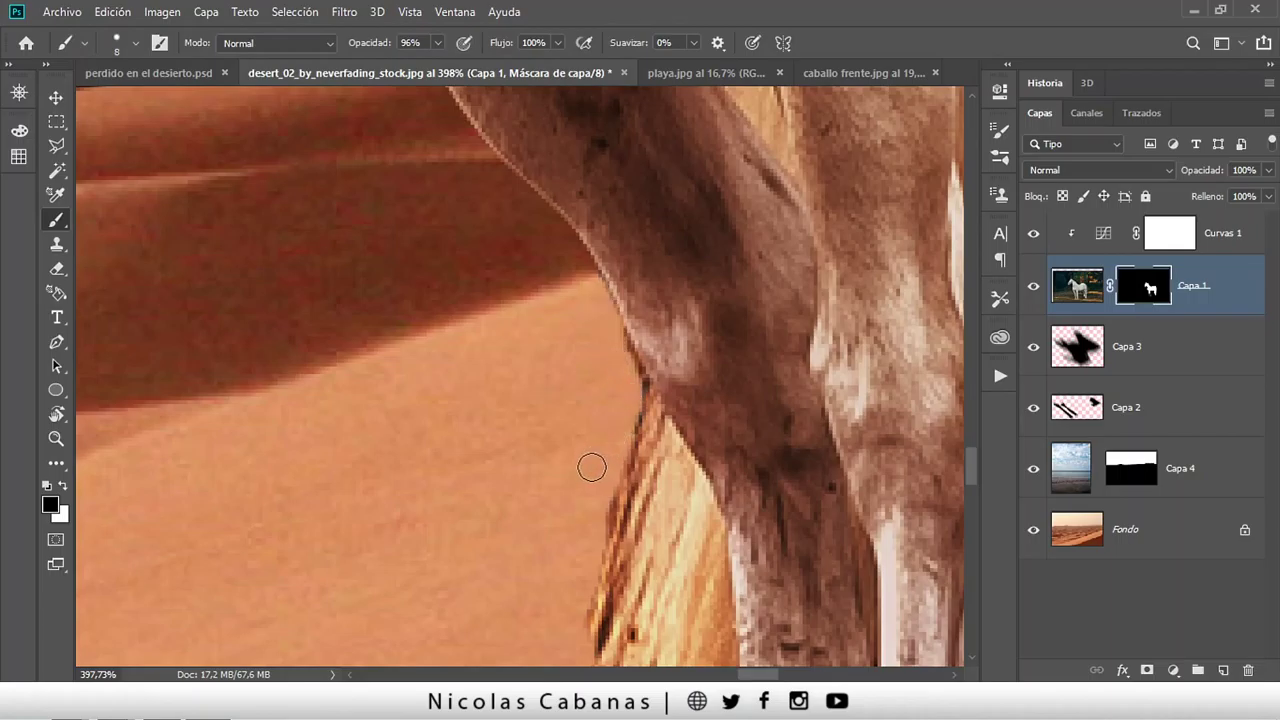
scroll(548, 456, "down", 2)
scroll(548, 456, "down", 3)
scroll(465, 402, "down", 2)
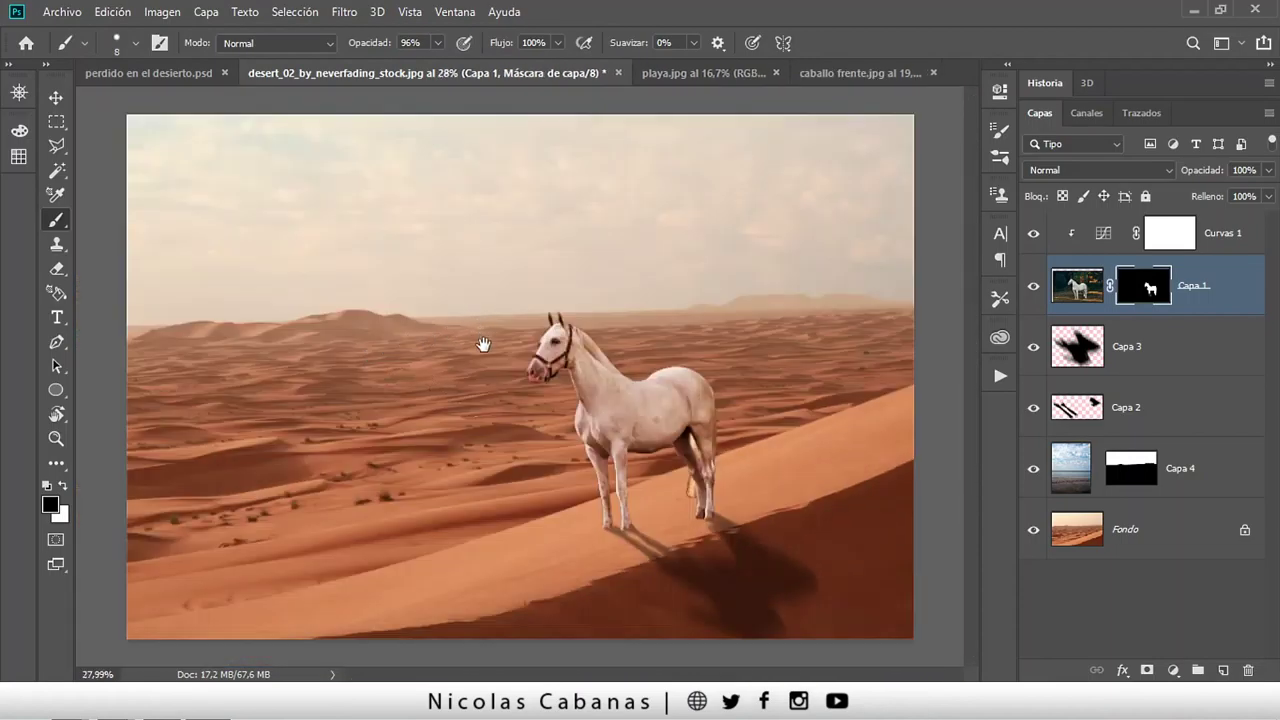
key("v")
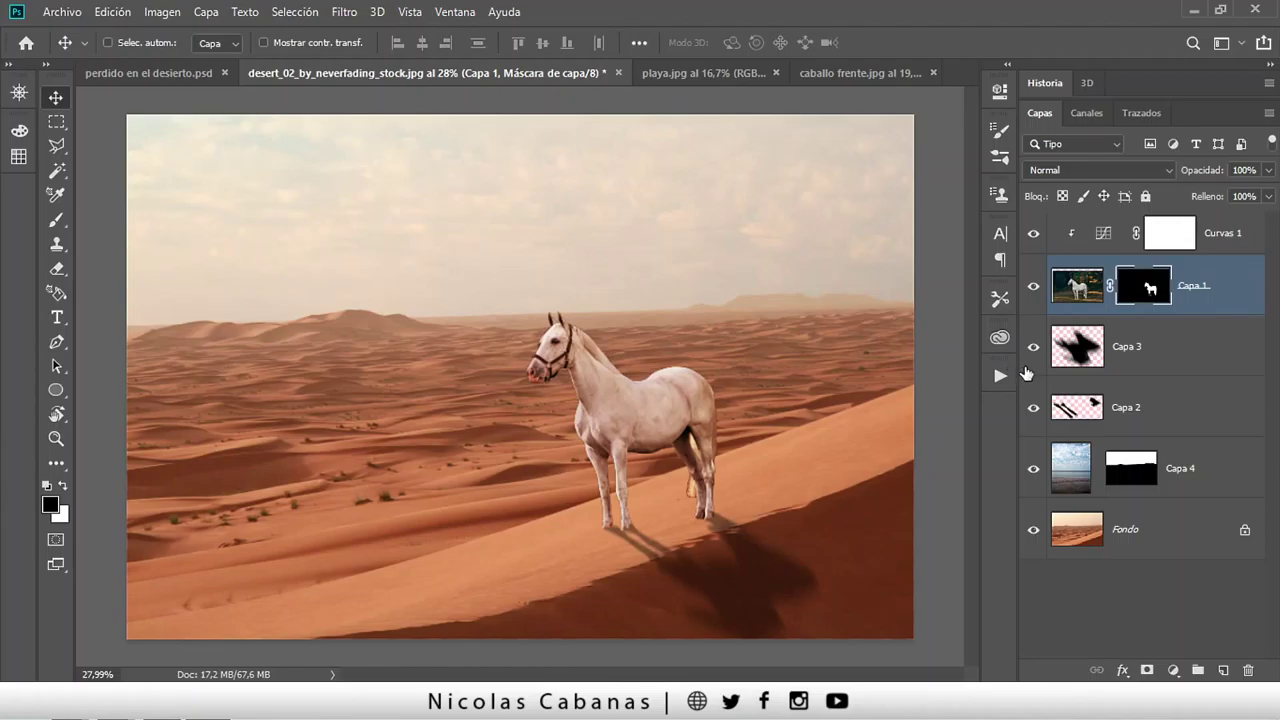
Group Capa 1 through Capa 4 into Grupo 1.
left_click(1201, 352, "ctrl")
left_click(1178, 416, "ctrl")
left_click(1175, 472, "ctrl")
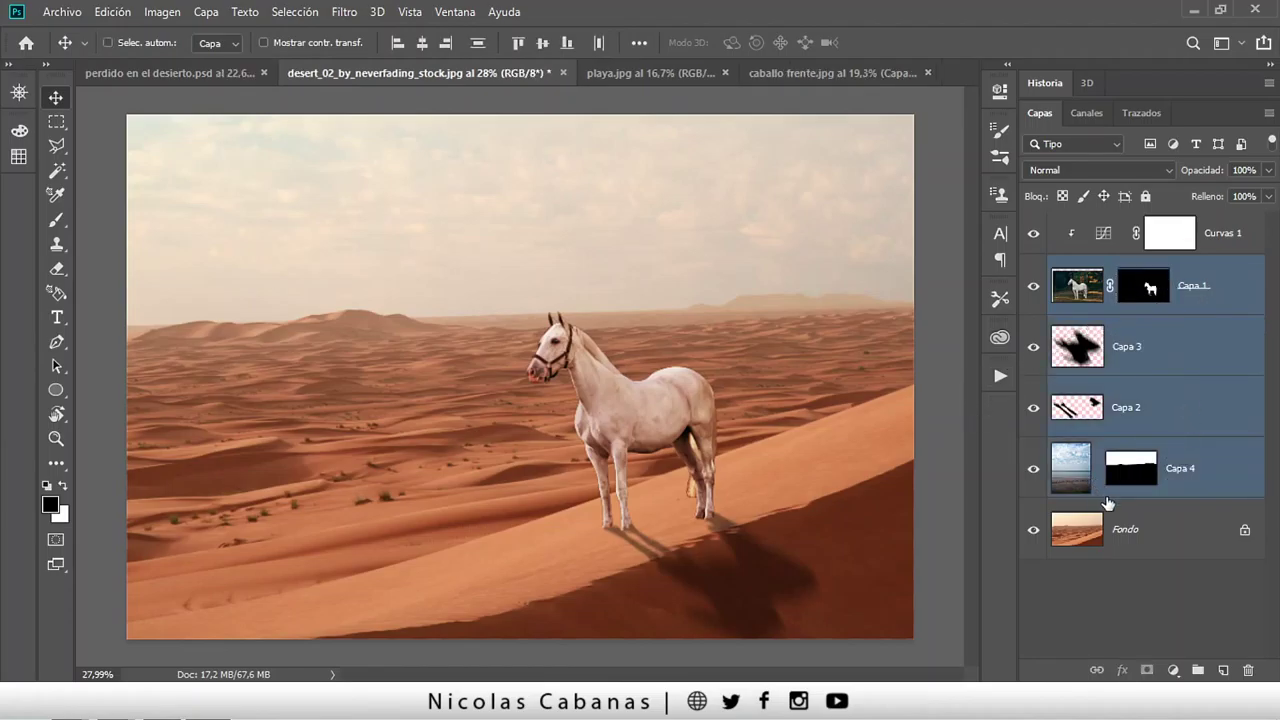
left_click(1196, 671)
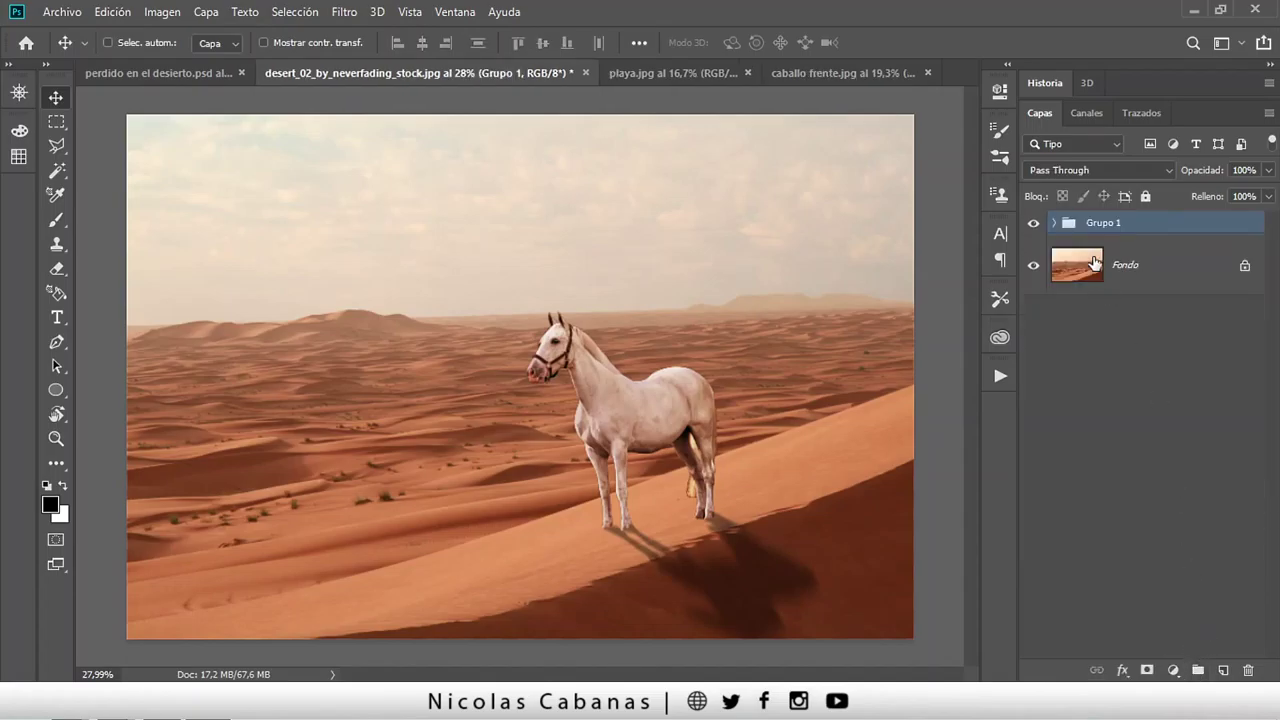
left_click(1054, 223)
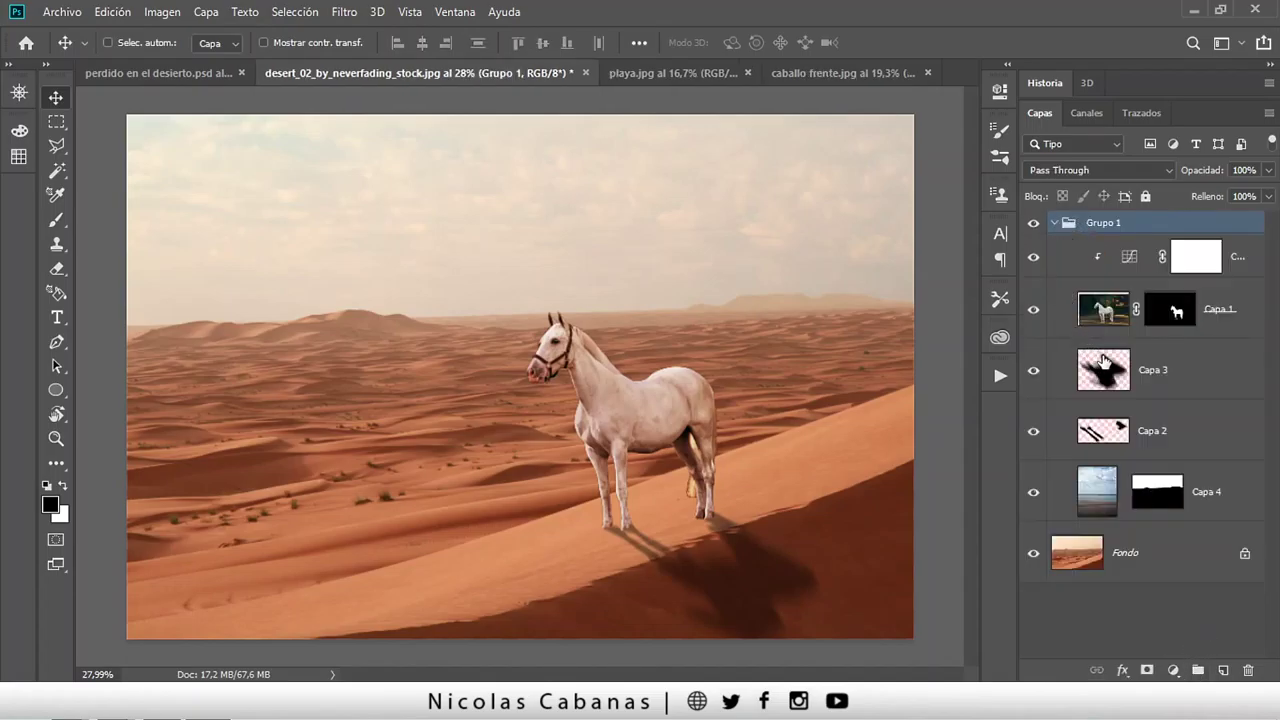
Move Curvas 1 above Grupo 1 and clip it to the group.
left_click(1196, 258)
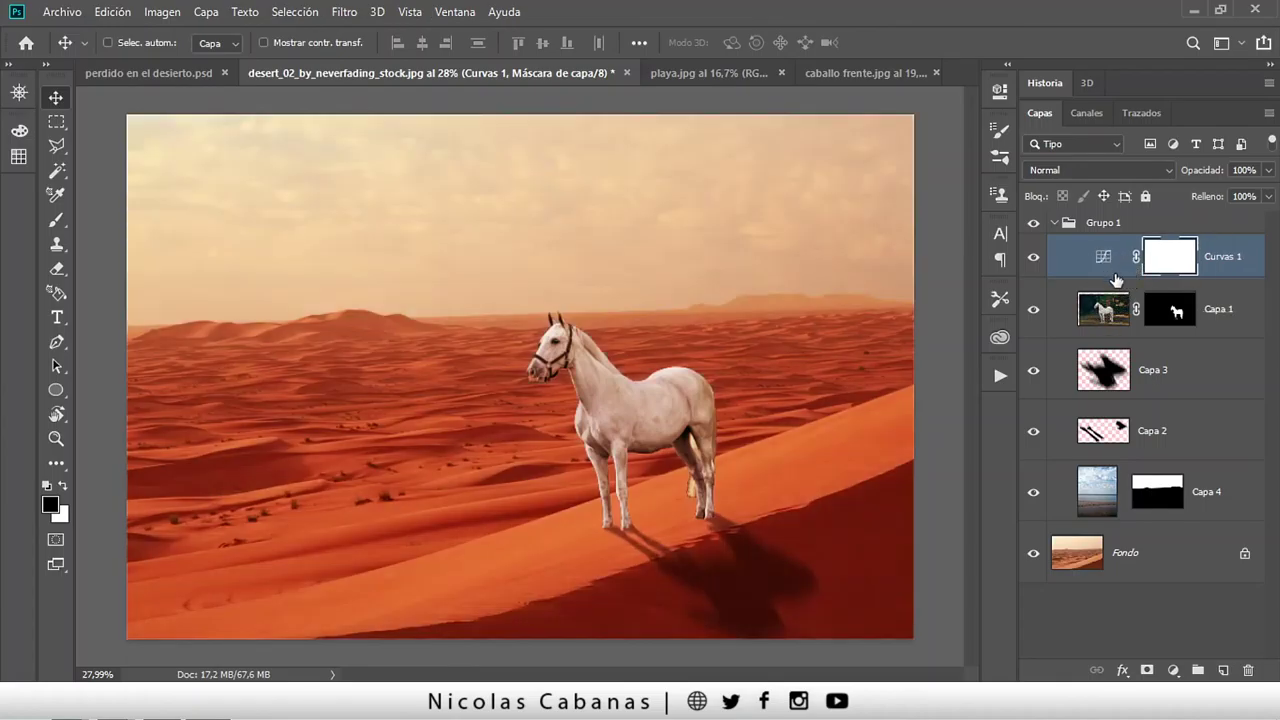
left_click_drag(1220, 257, 1222, 218)
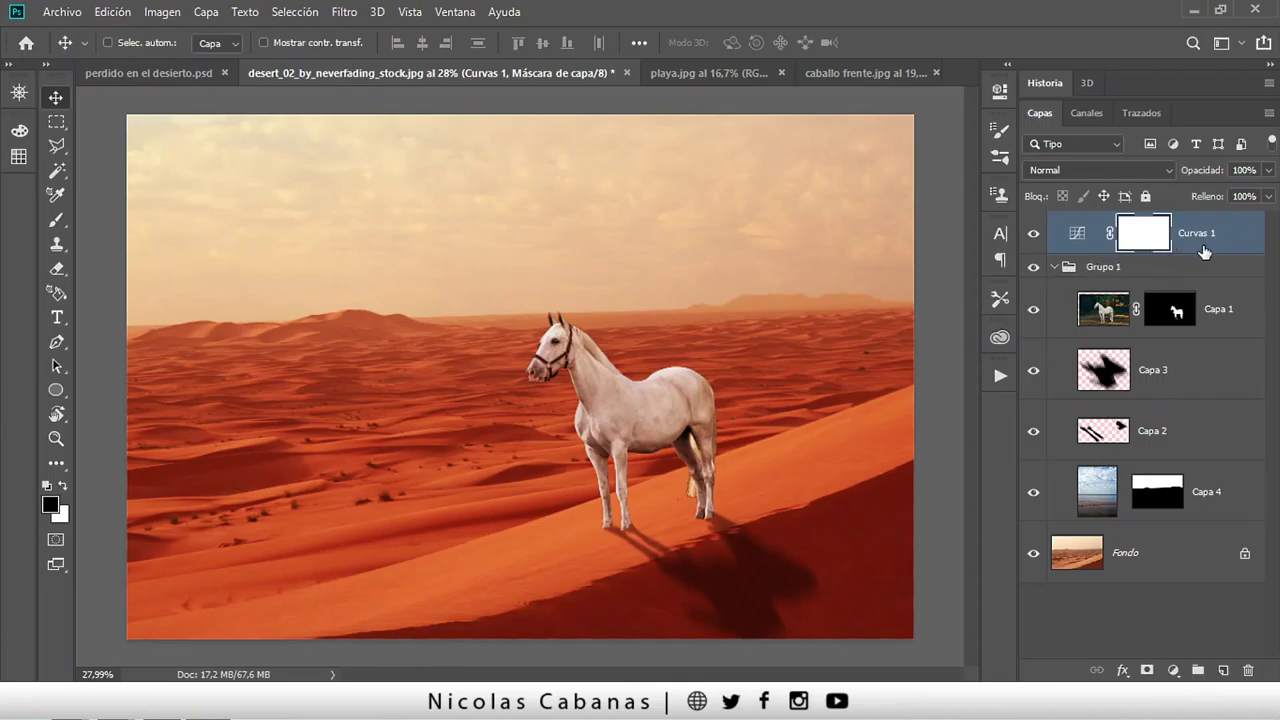
left_click(1194, 252, "alt")
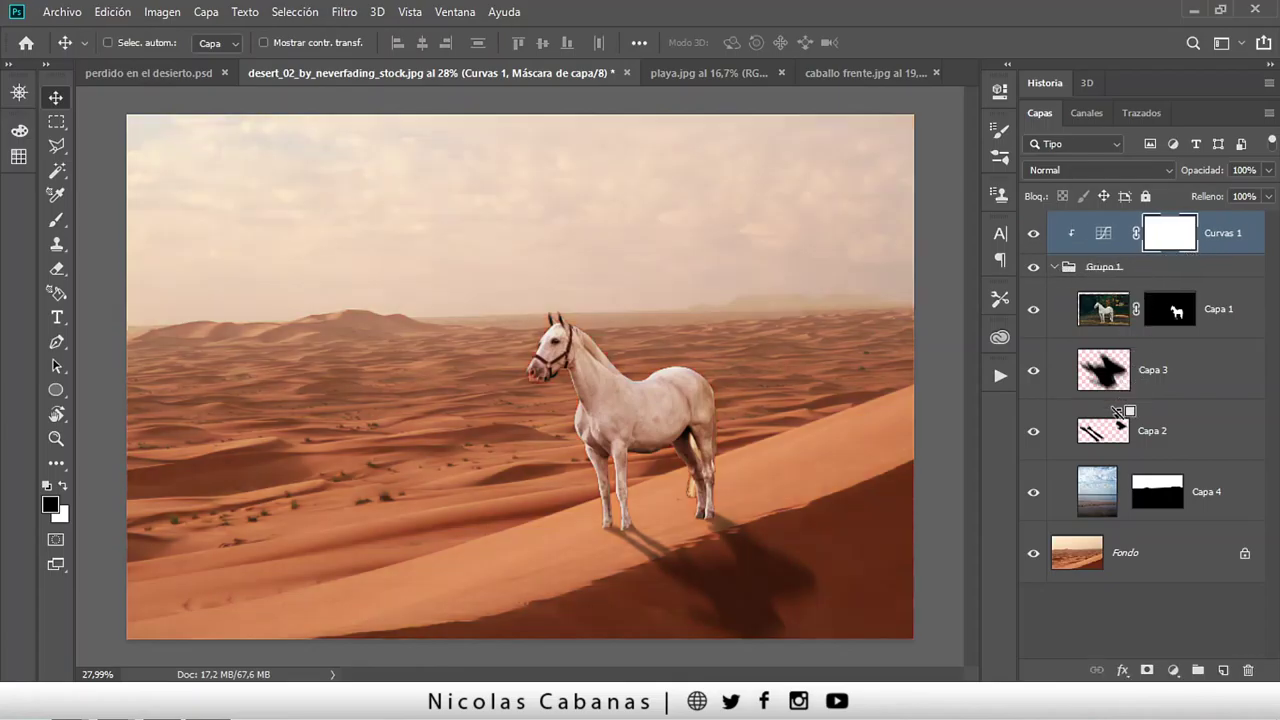
left_click(1055, 268)
Zoom out and hide Curvas 1 to compare the composite without it.
key("z")
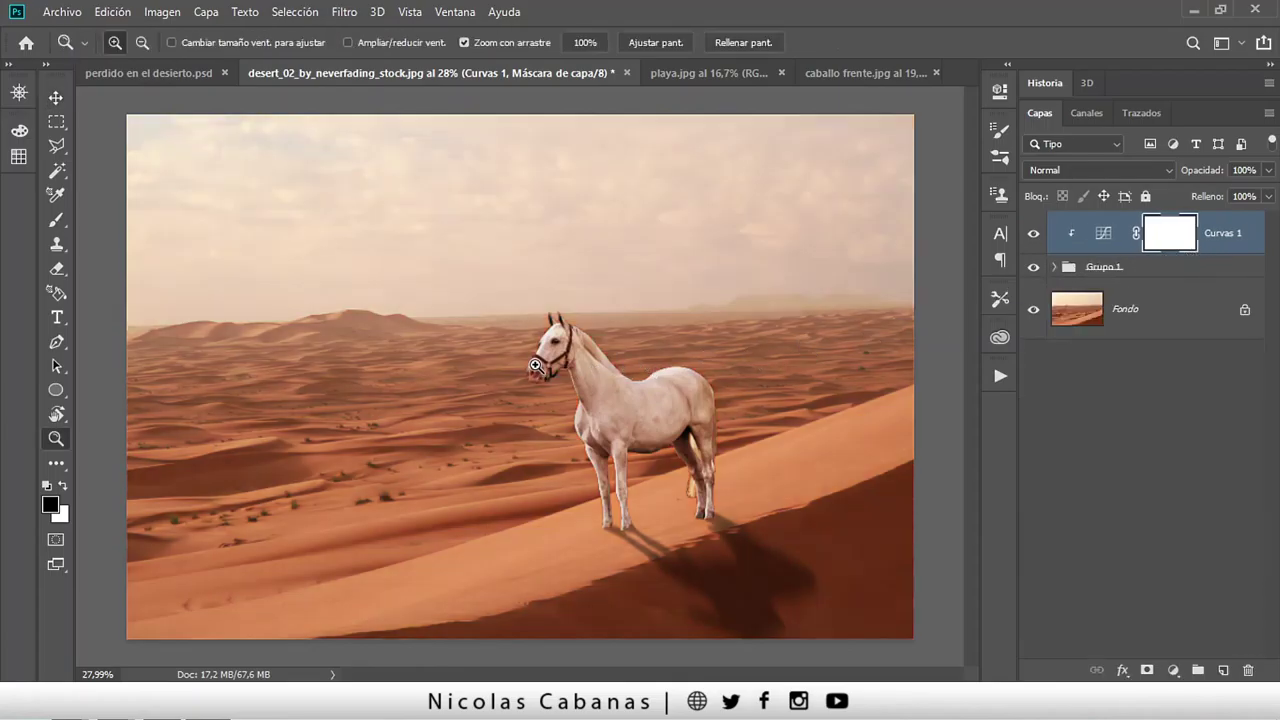
left_click_drag(494, 366, 491, 372)
key("v")
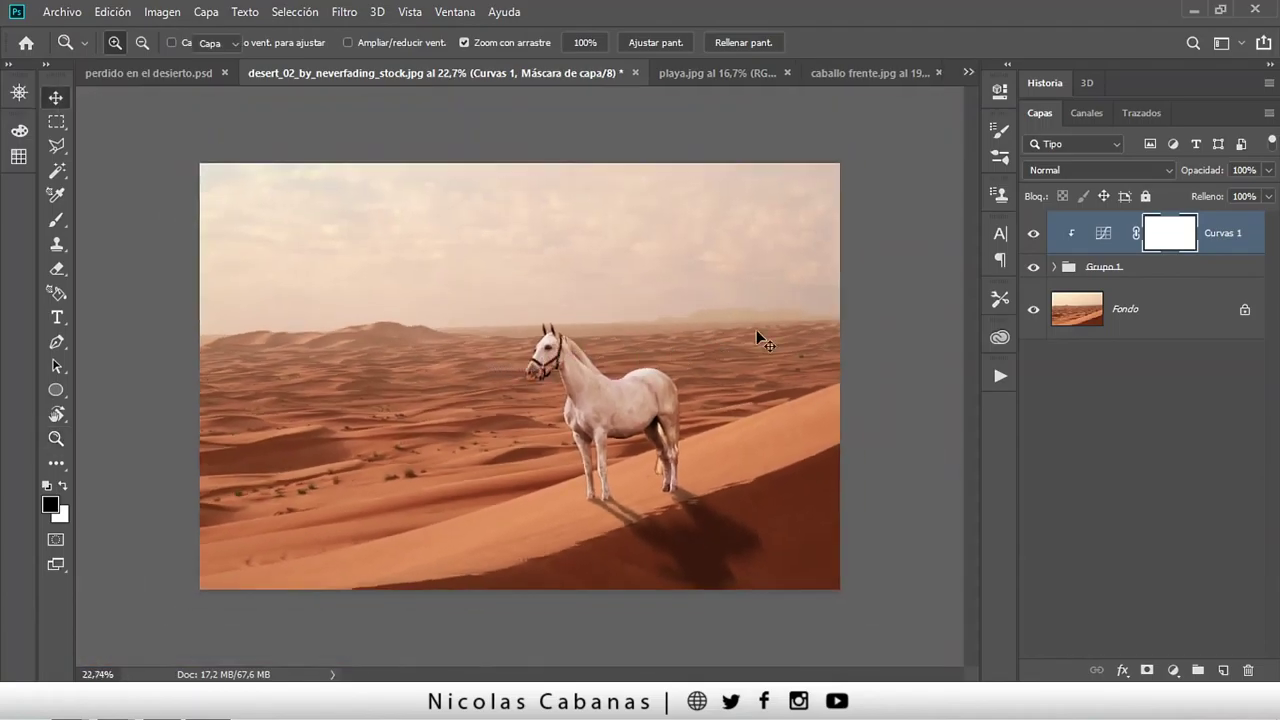
left_click(1034, 236)
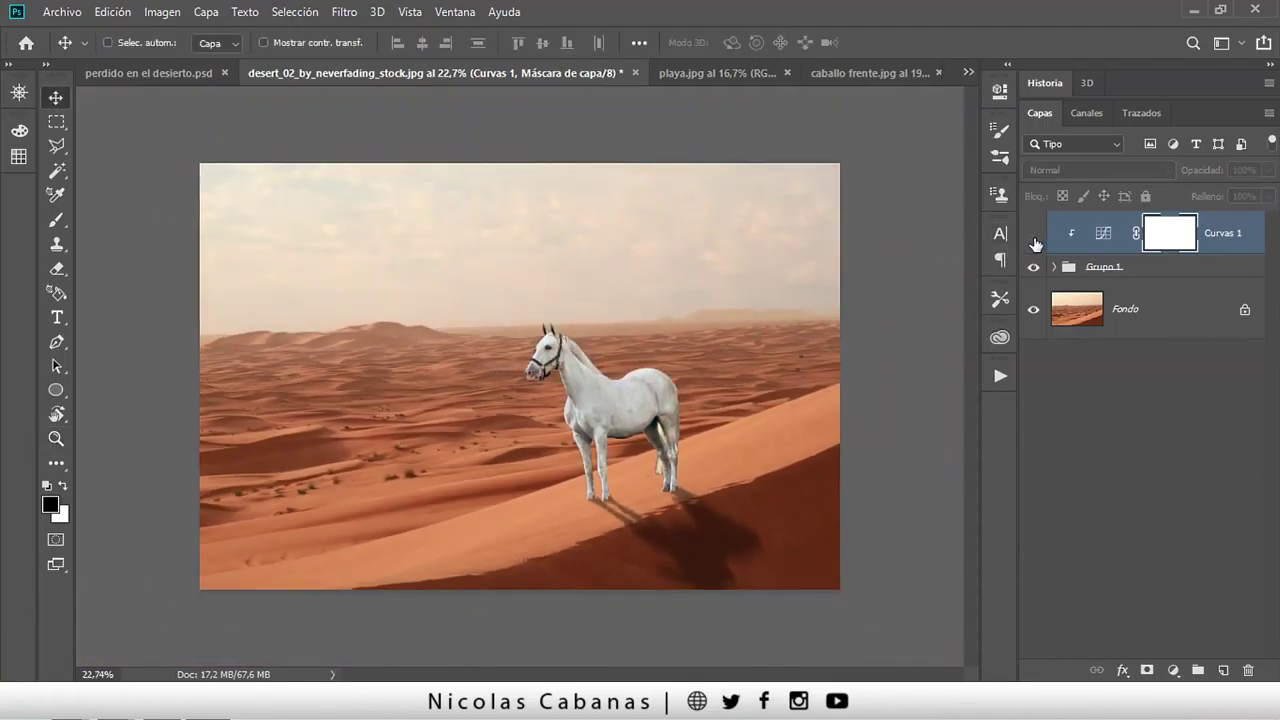
Turn Curvas 1 back on and zoom in on the horse's shadow.
left_click(1034, 236)
key("z")
left_click_drag(620, 515, 680, 509)
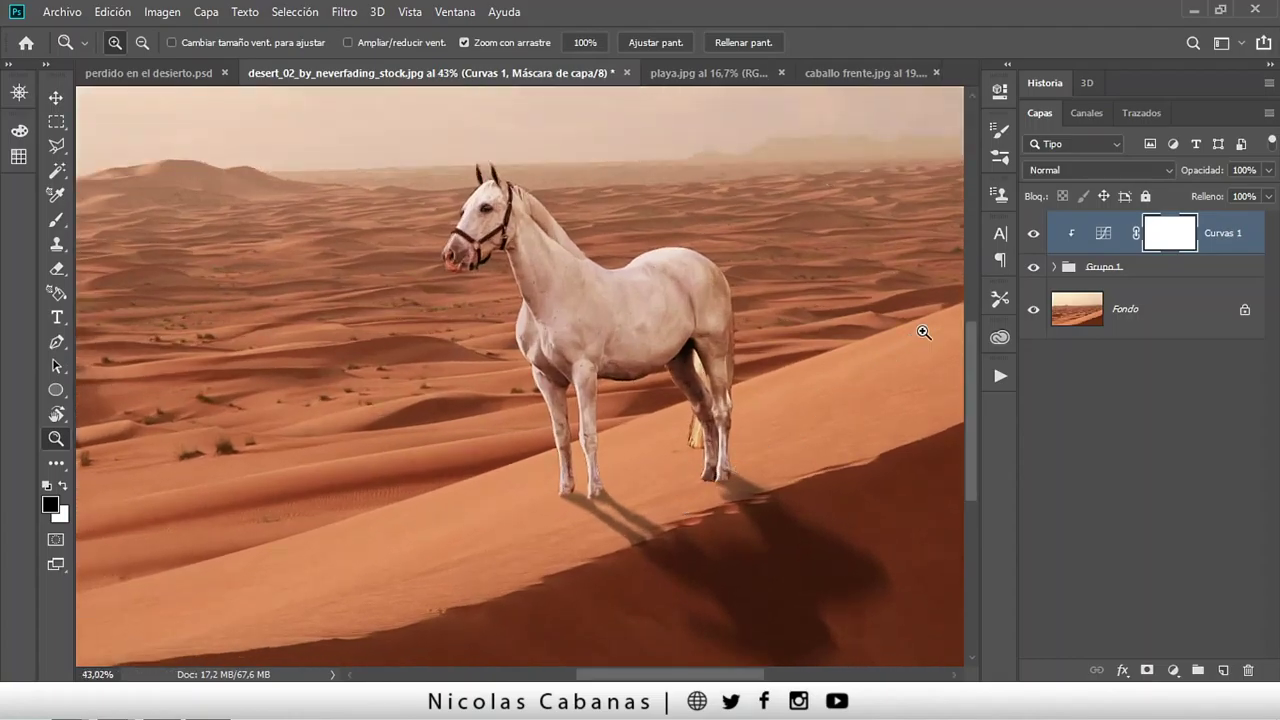
Set shadow layer Capa 3 to 40% opacity and Capa 2 to 37%.
left_click(1054, 267)
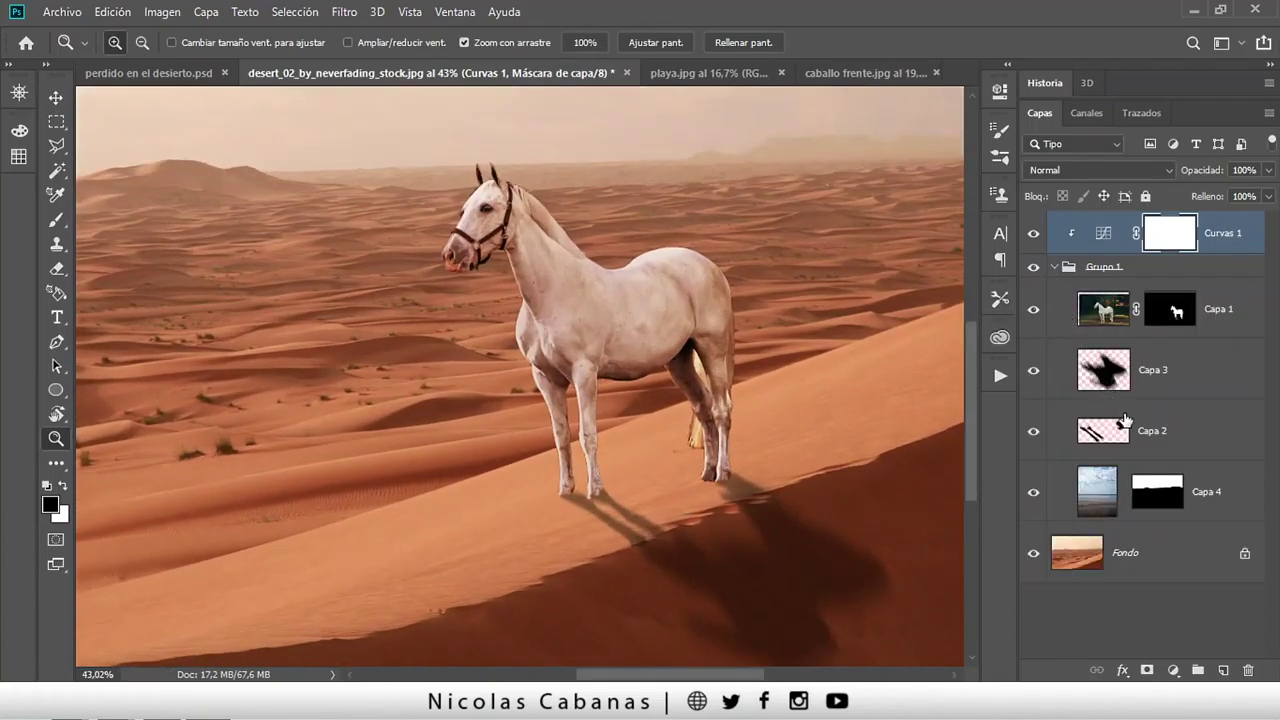
left_click(1172, 390)
left_click_drag(1195, 168, 1170, 244)
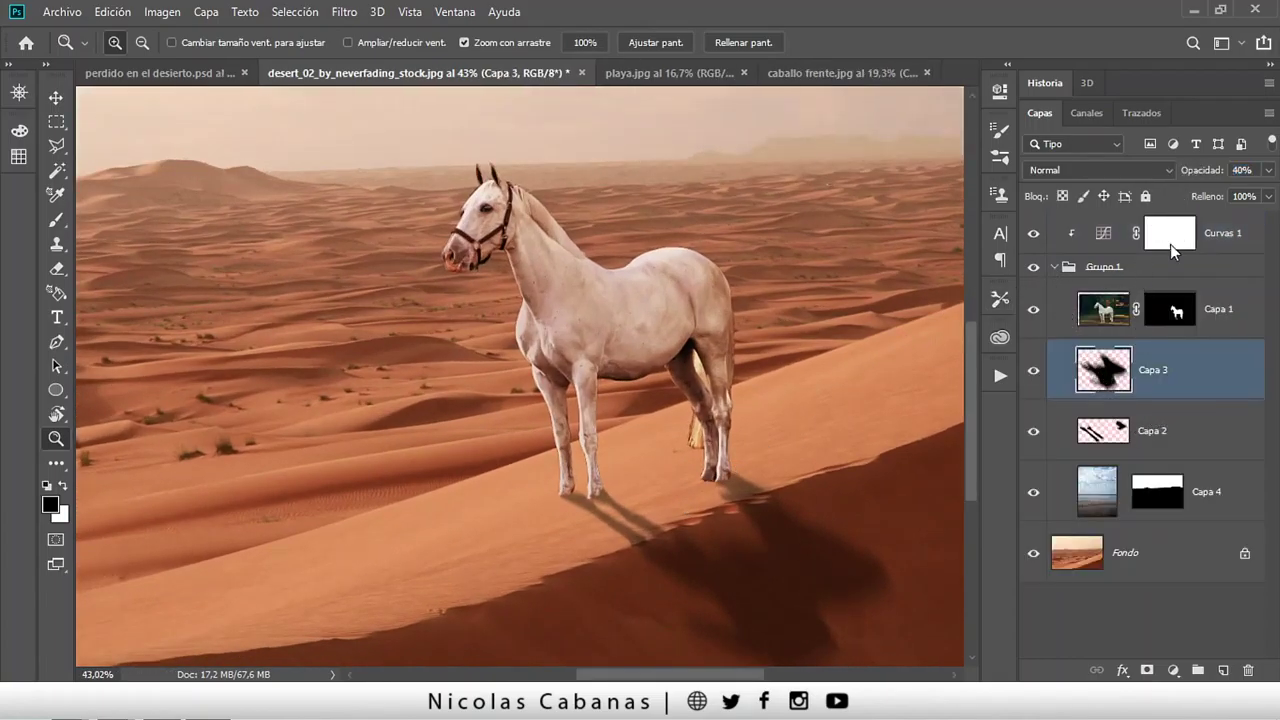
left_click(1158, 430)
mouse_move(1196, 172)
left_mouse_down()
mouse_move(1209, 172)
mouse_move(1192, 172)
left_mouse_up()
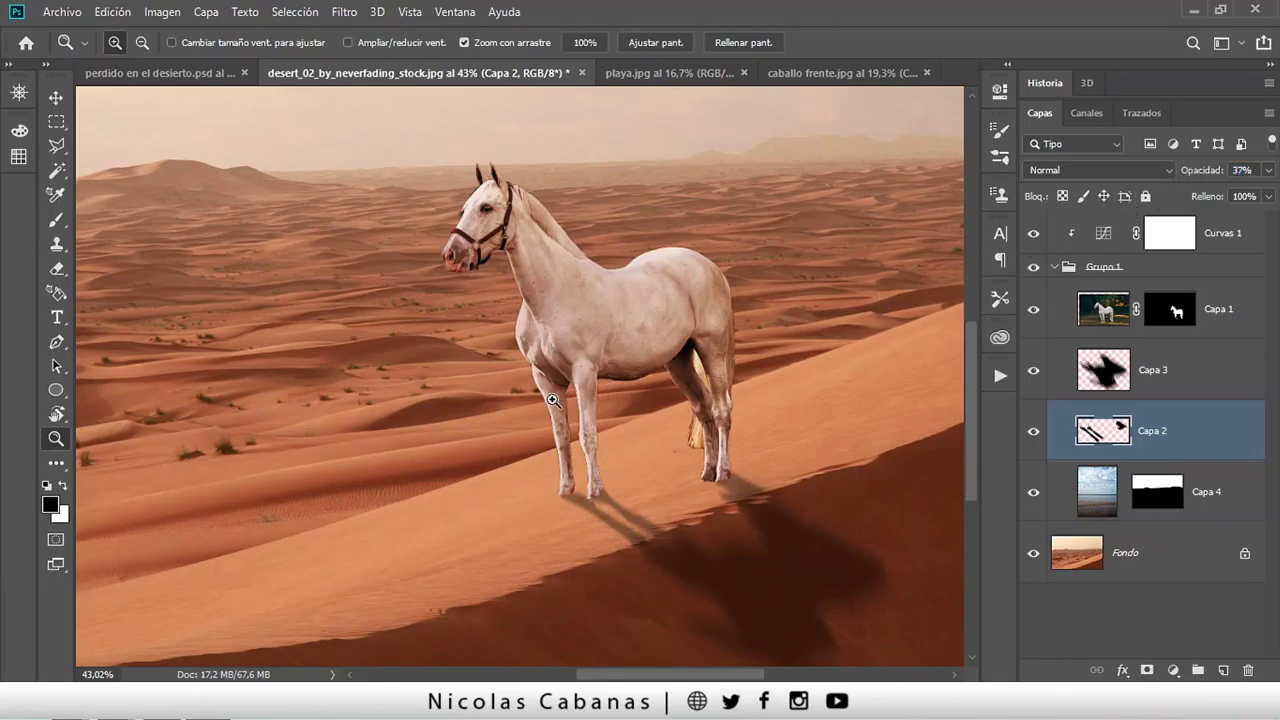
Zoom out and back in to review the whole desert composition.
left_click_drag(552, 400, 455, 390)
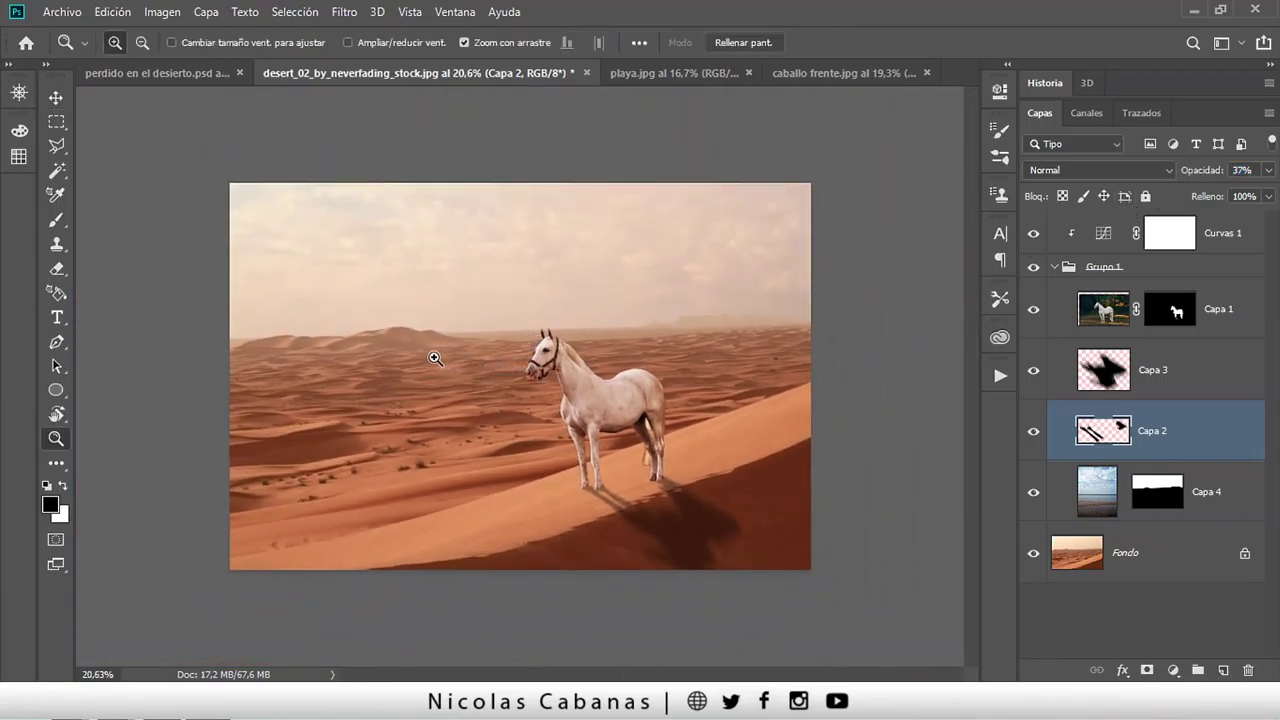
left_click_drag(434, 354, 475, 357)
key("v")
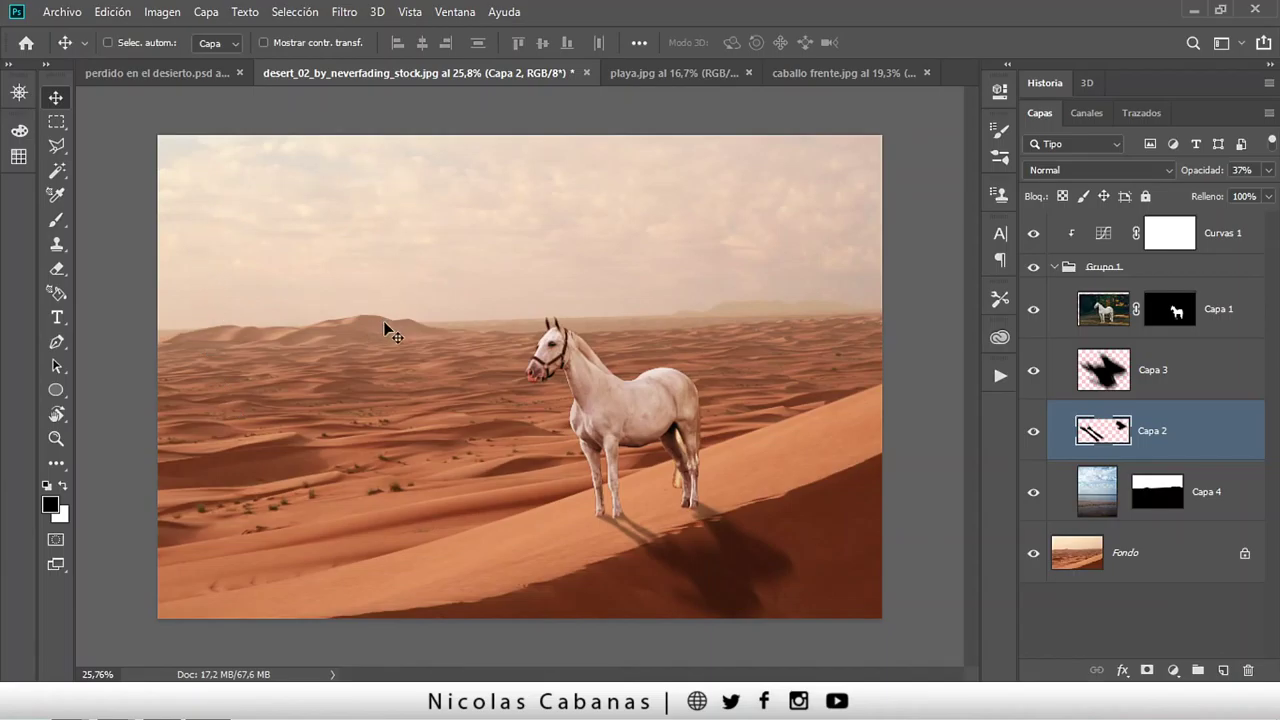
key("z")
left_click_drag(449, 420, 484, 402)
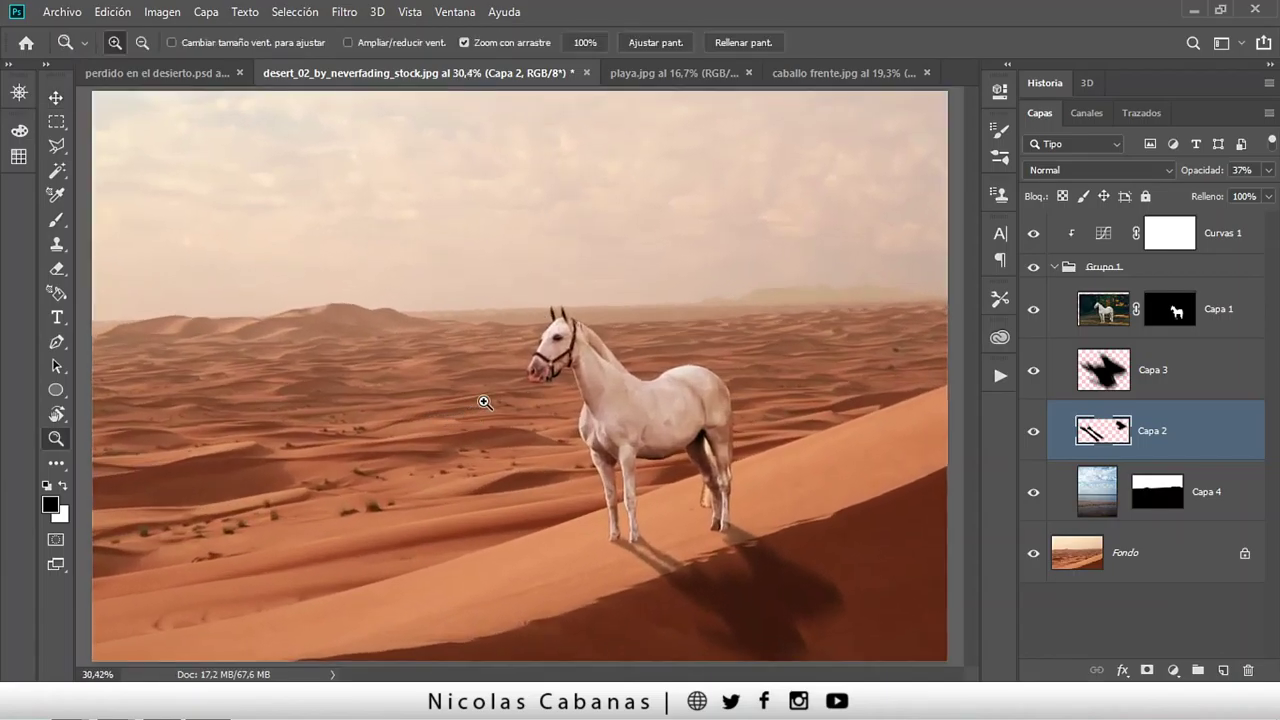